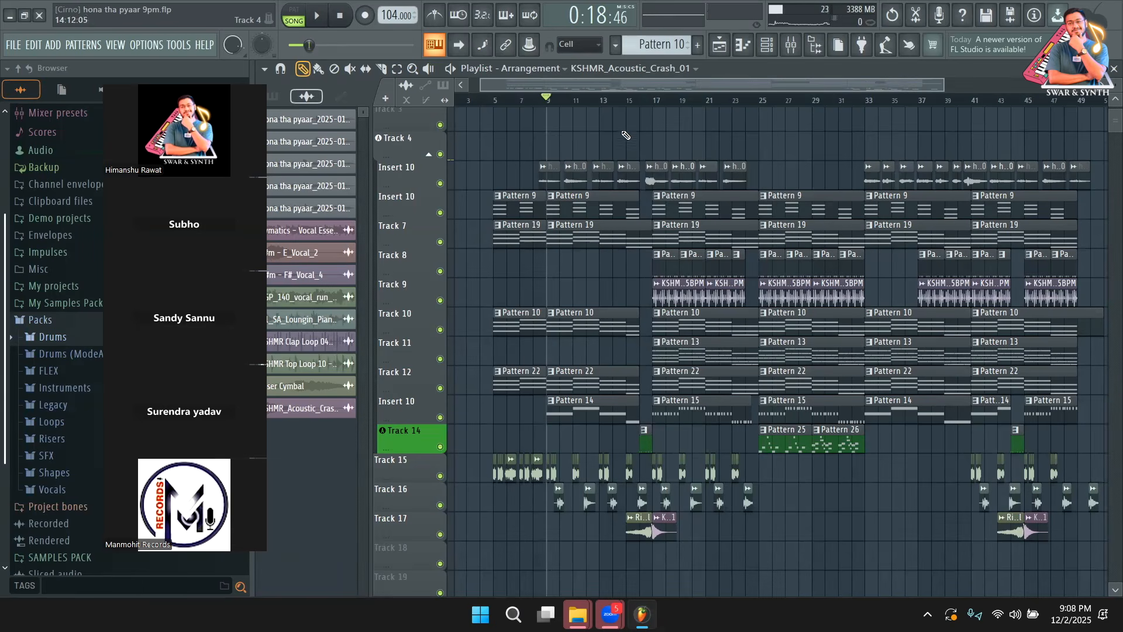
Step: Play the arrangement from bar 17 and audition its later sections through to about bar 41
click(660, 100)
key(space)
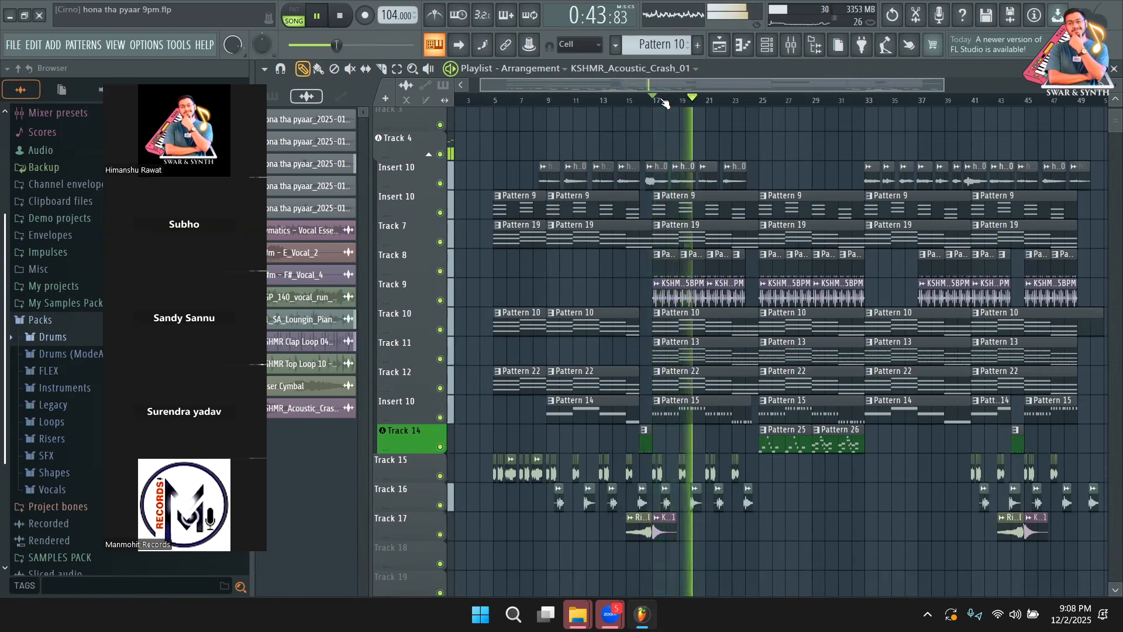
click(762, 99)
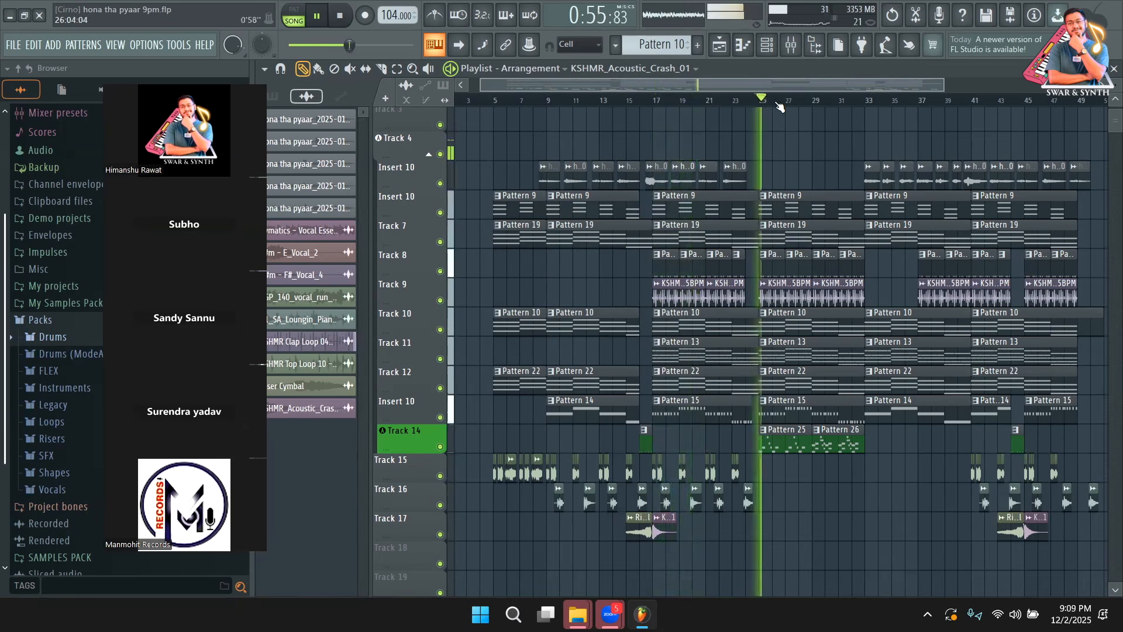
click(796, 102)
click(824, 102)
click(876, 102)
click(903, 103)
click(923, 103)
drag(919, 88, 966, 89)
click(909, 100)
key(space)
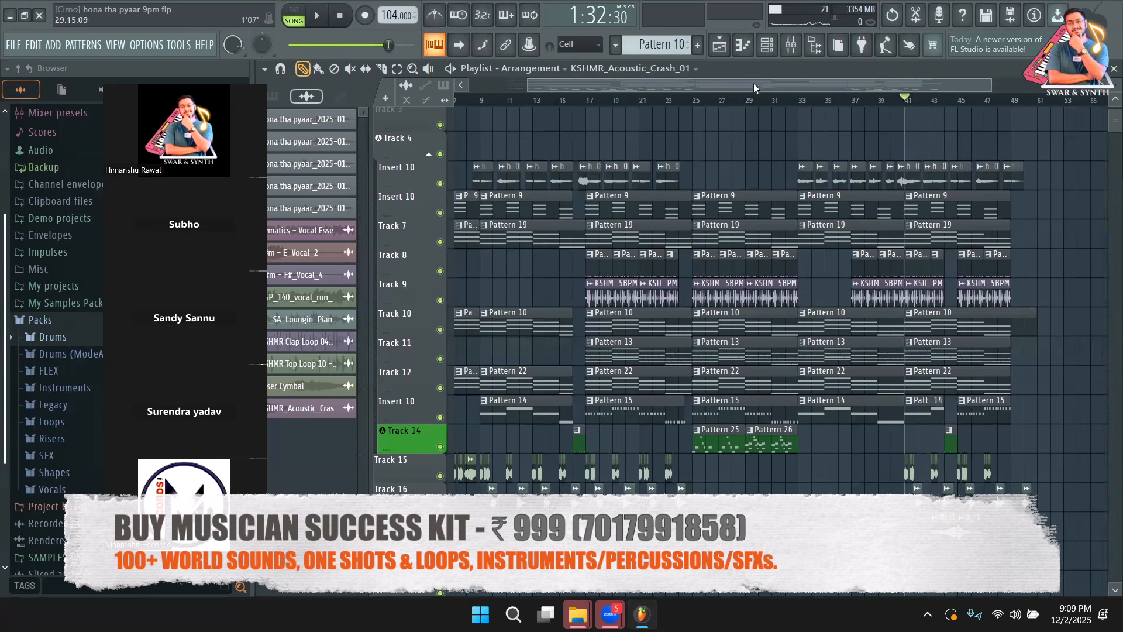
Step: Return the playhead to bar 17 and solo the Insert 10 vocal track in the playlist
drag(753, 83, 690, 80)
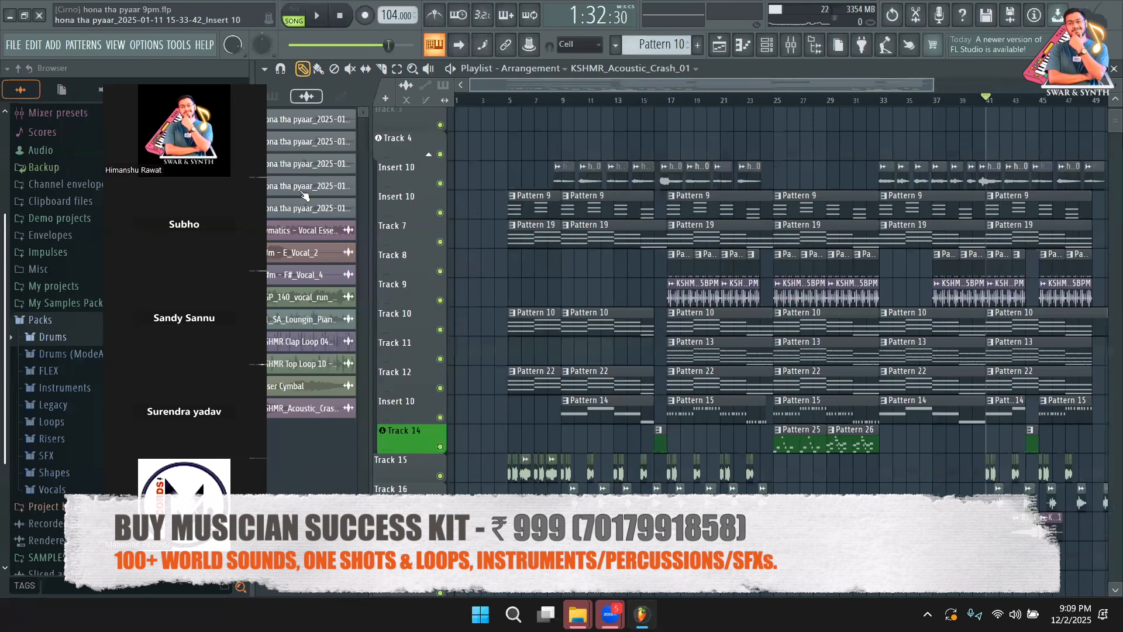
click(670, 101)
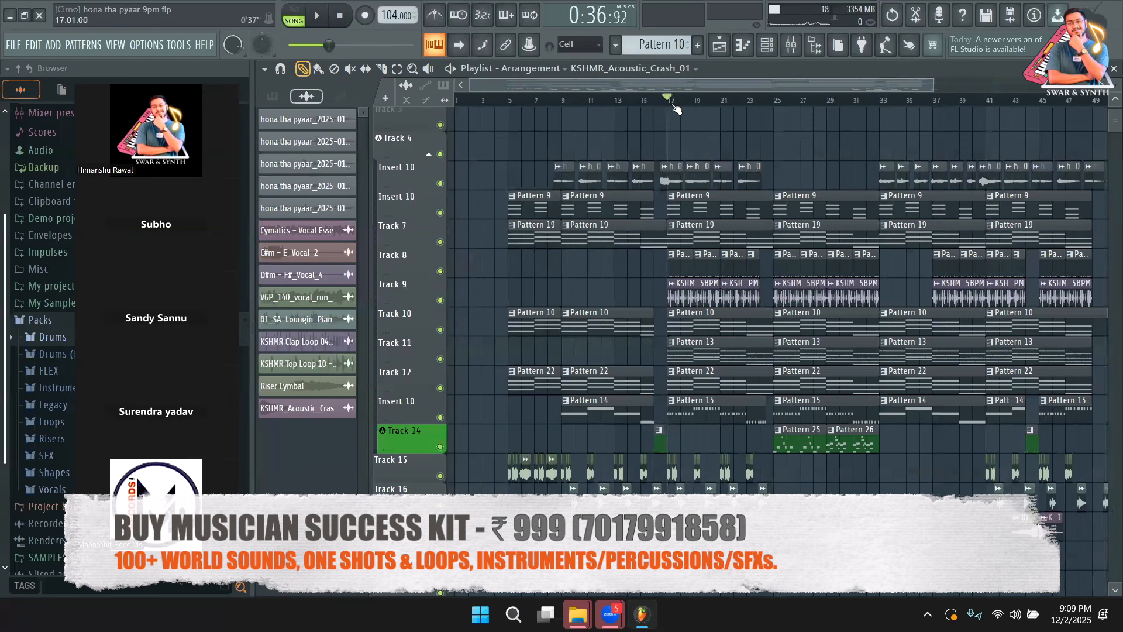
right_click(440, 184)
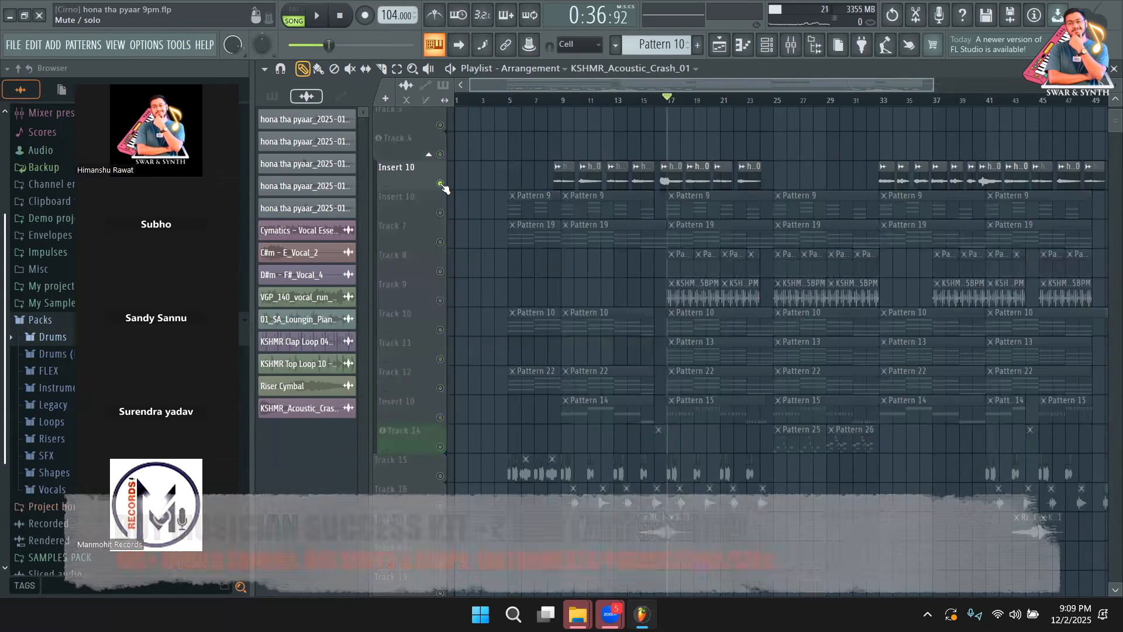
click(806, 50)
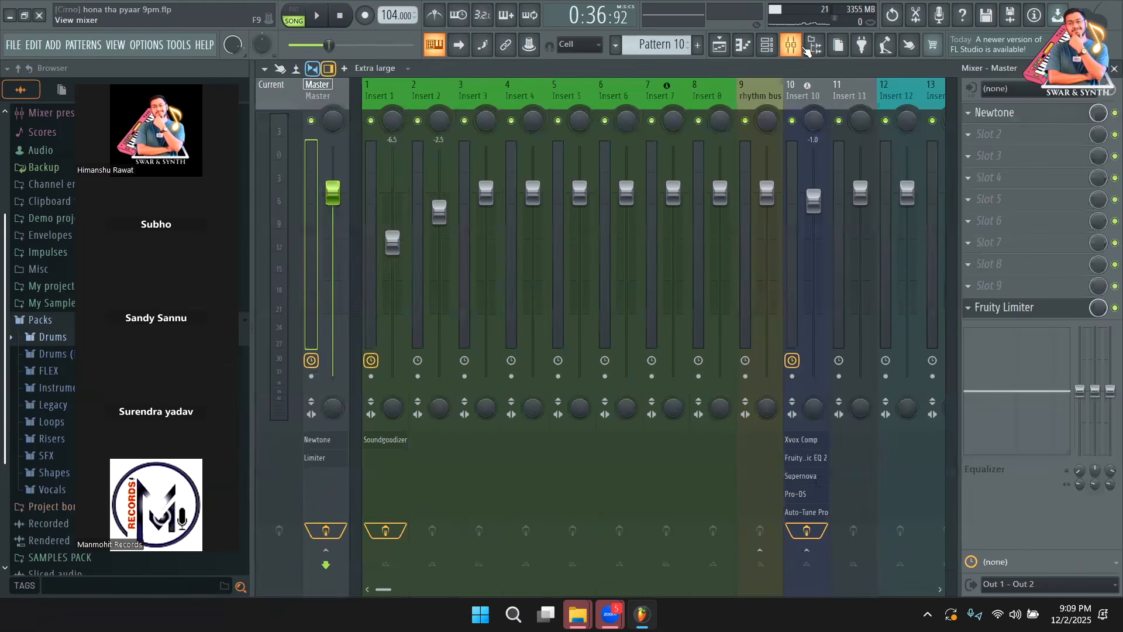
click(806, 50)
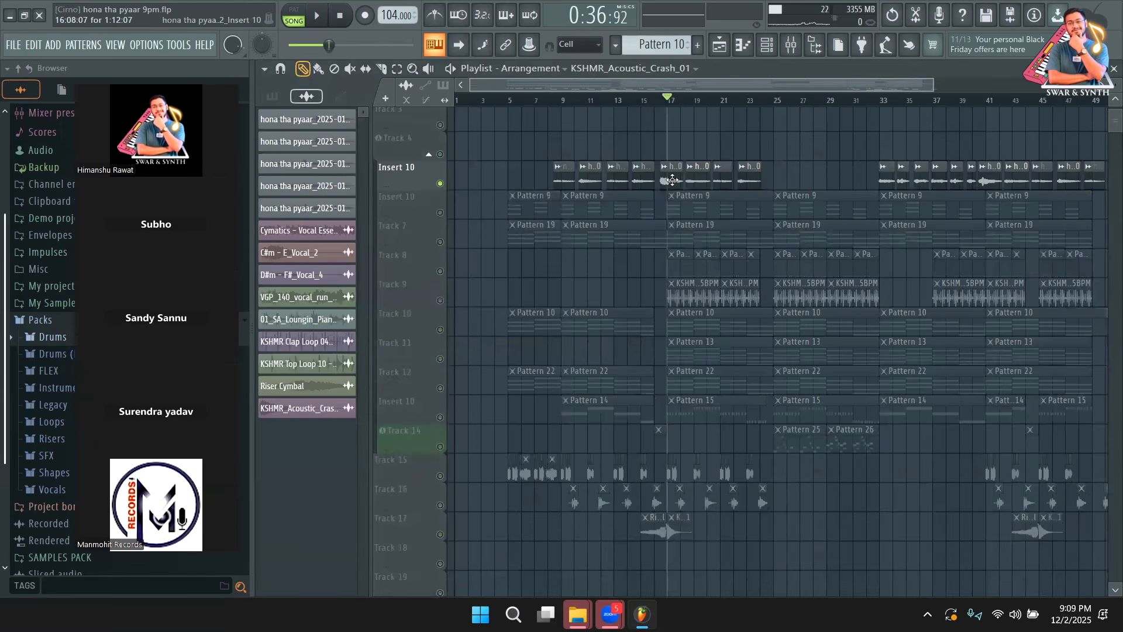
Step: Check which mixer track the bar 17 vocal clip is routed to and audition the soloed vocal in the mixer
double_click(672, 180)
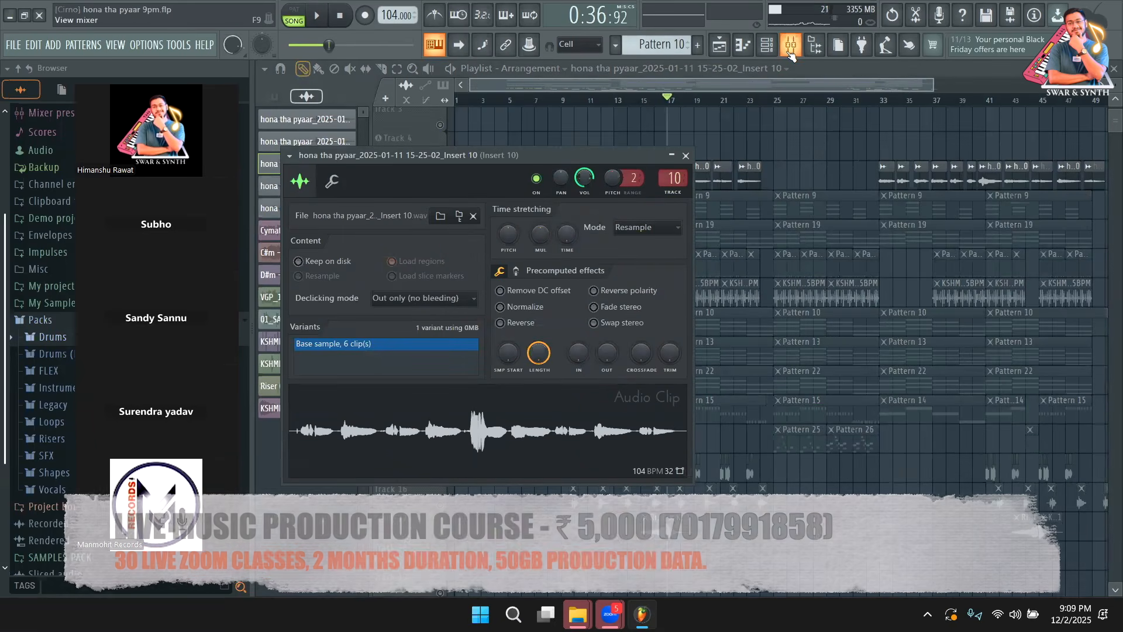
click(791, 51)
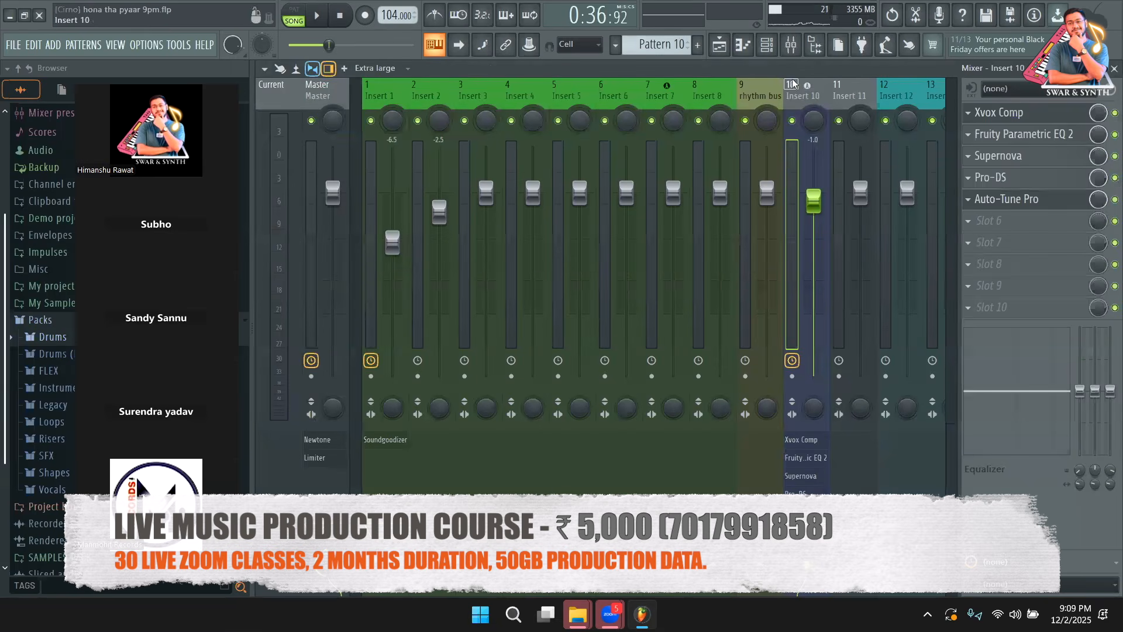
click(720, 45)
key(space)
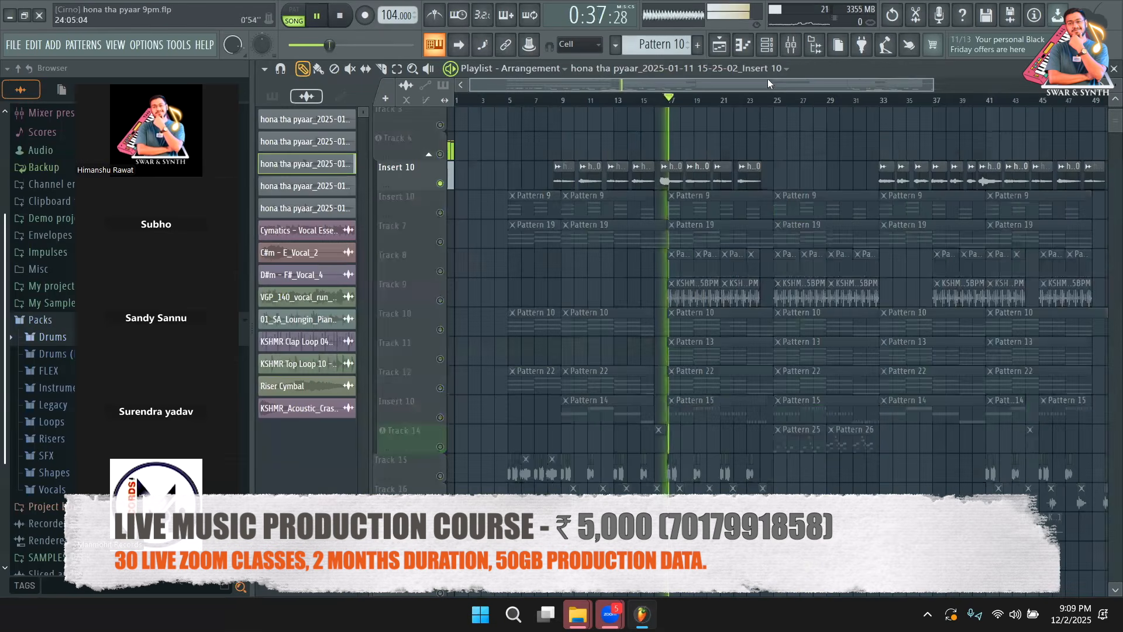
click(791, 46)
click(556, 107)
click(495, 107)
key(space)
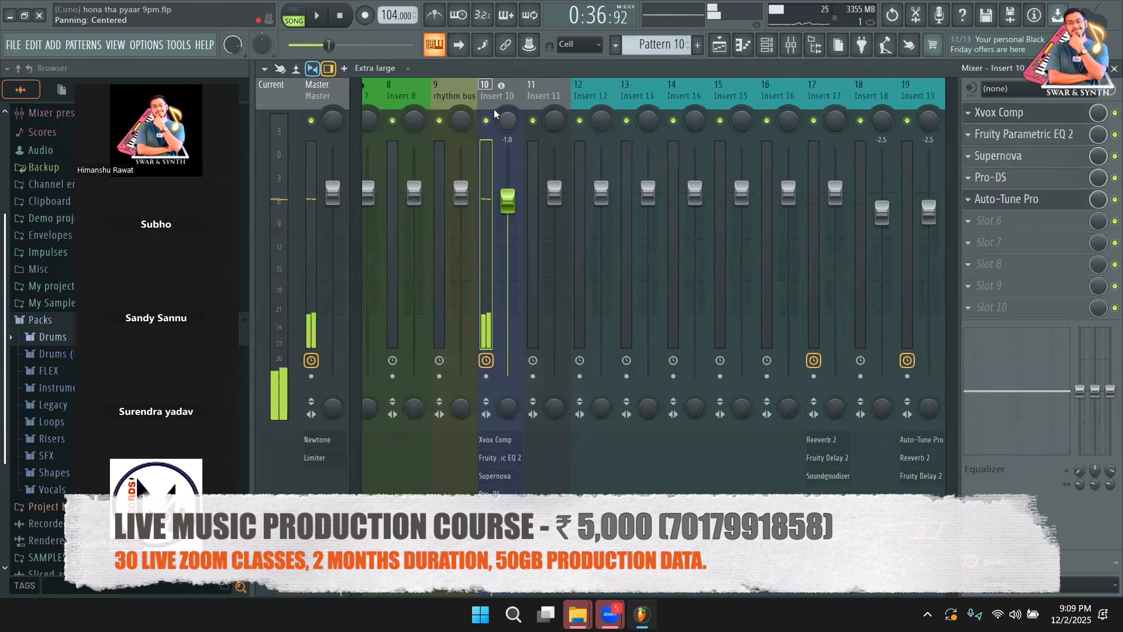
click(587, 98)
drag(404, 101, 304, 205)
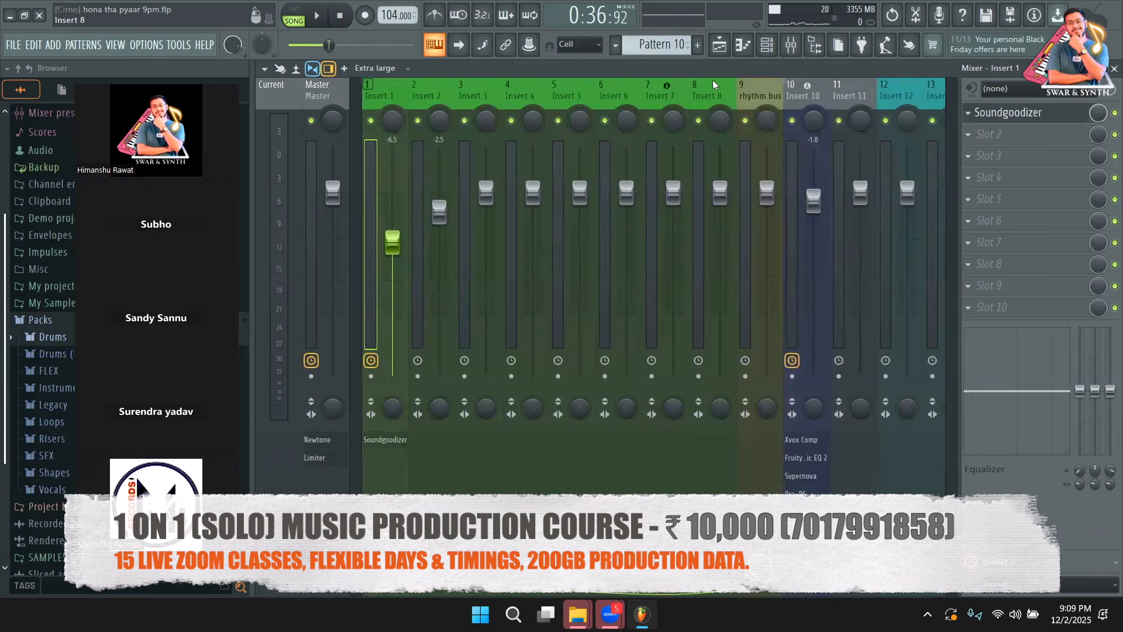
Step: Unmute the Pattern 9 track below the vocal and play both together while watching the mixer levels
click(720, 45)
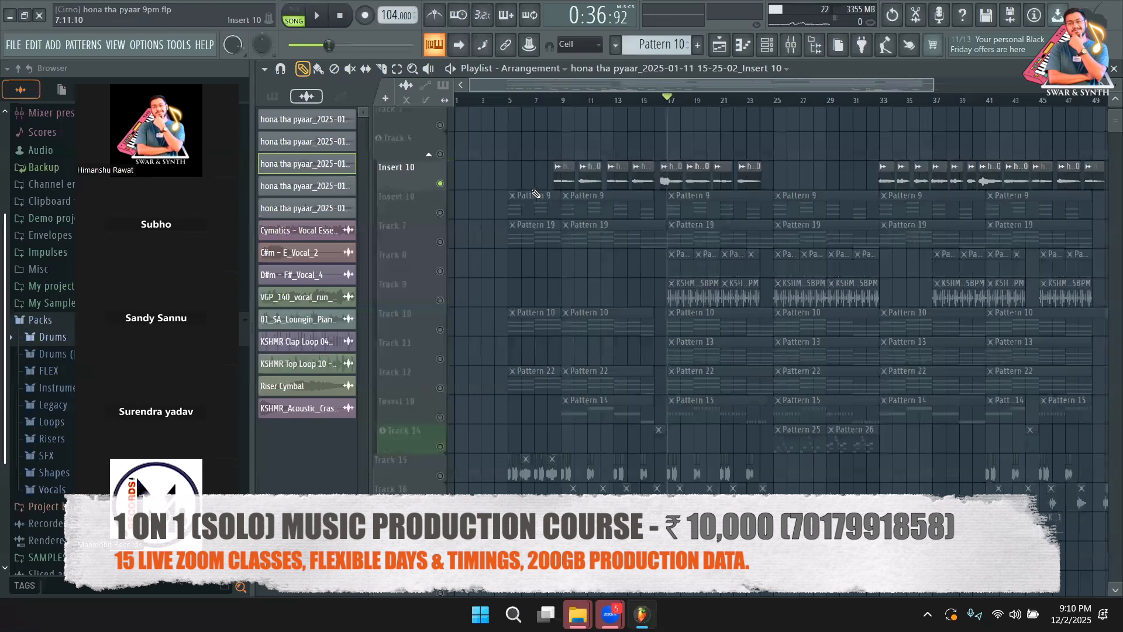
click(440, 212)
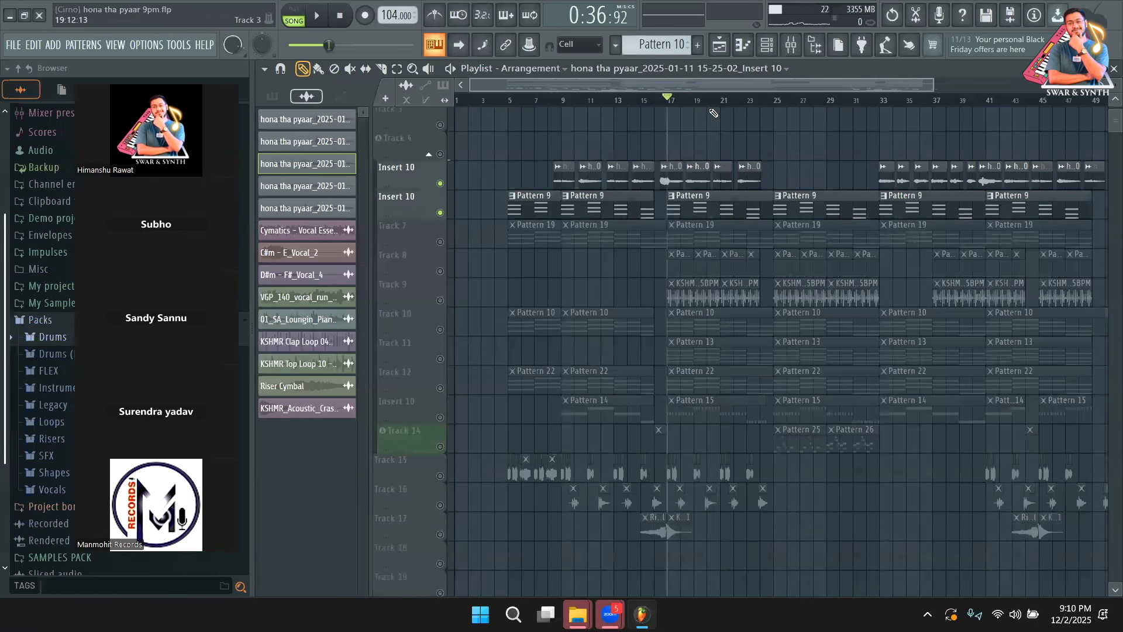
key(space)
click(790, 45)
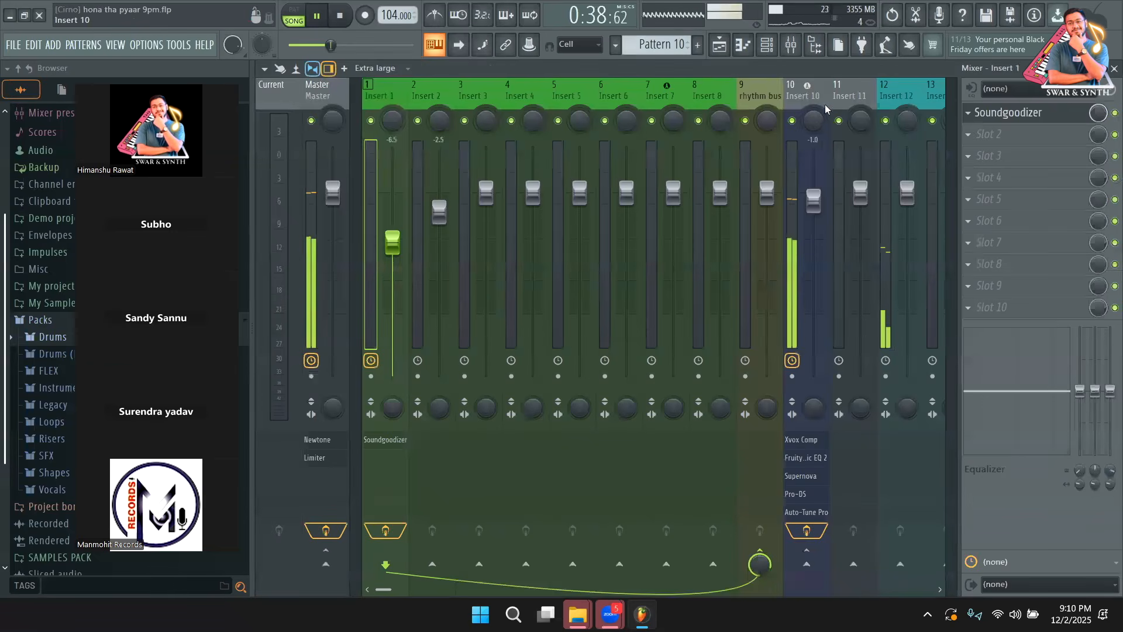
key(space)
Step: Nudge the COMP amount up slightly in Xvox Comp on the Insert 10 vocal track
click(999, 113)
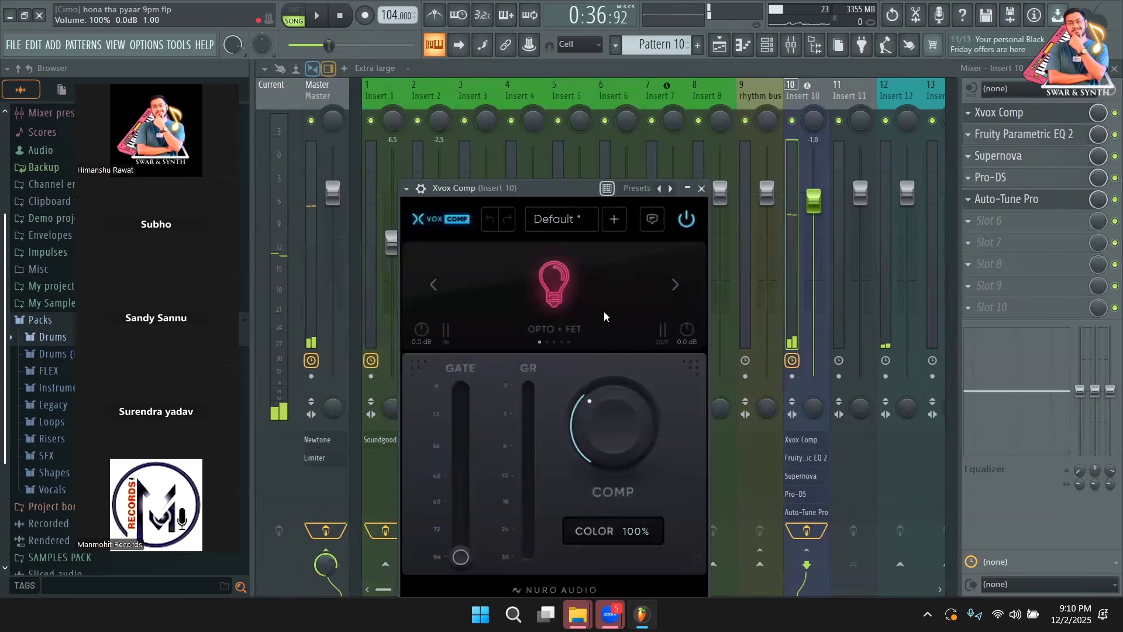
drag(597, 408, 597, 405)
click(702, 188)
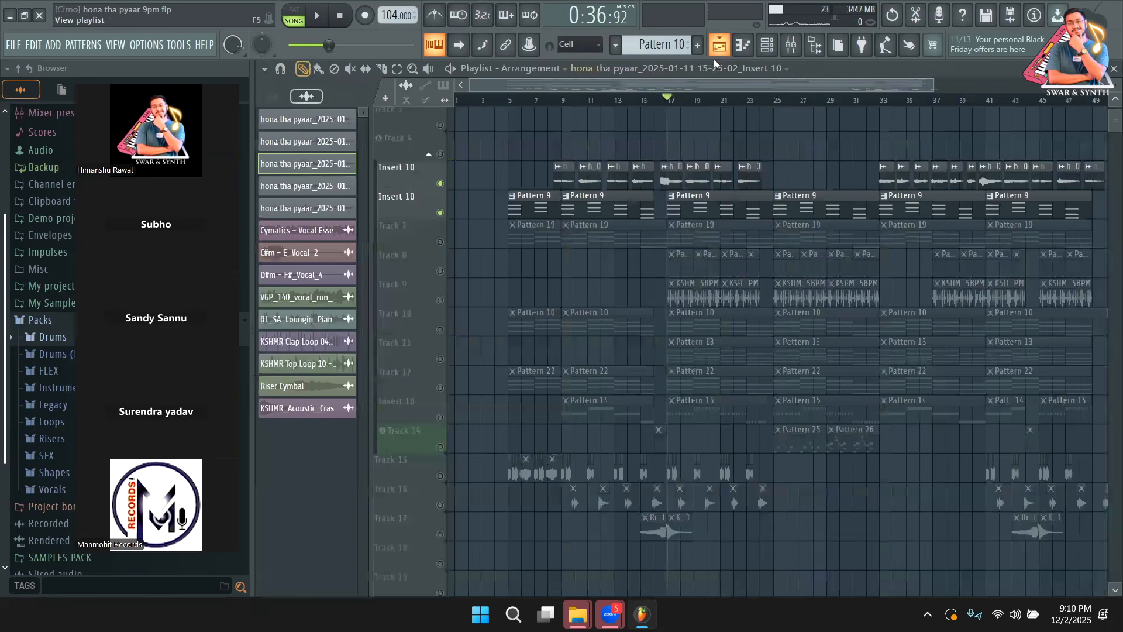
Step: Audition the vocal with Pattern 9 and trace the pattern's Xpand!2 chords to mixer track 12
click(720, 46)
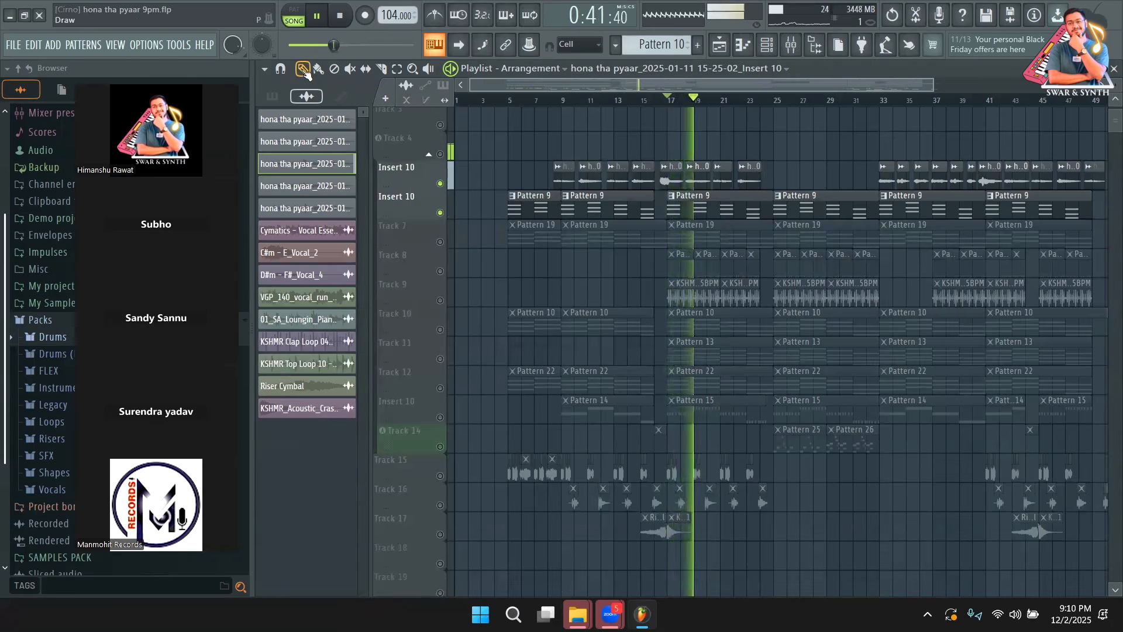
key(space)
double_click(702, 206)
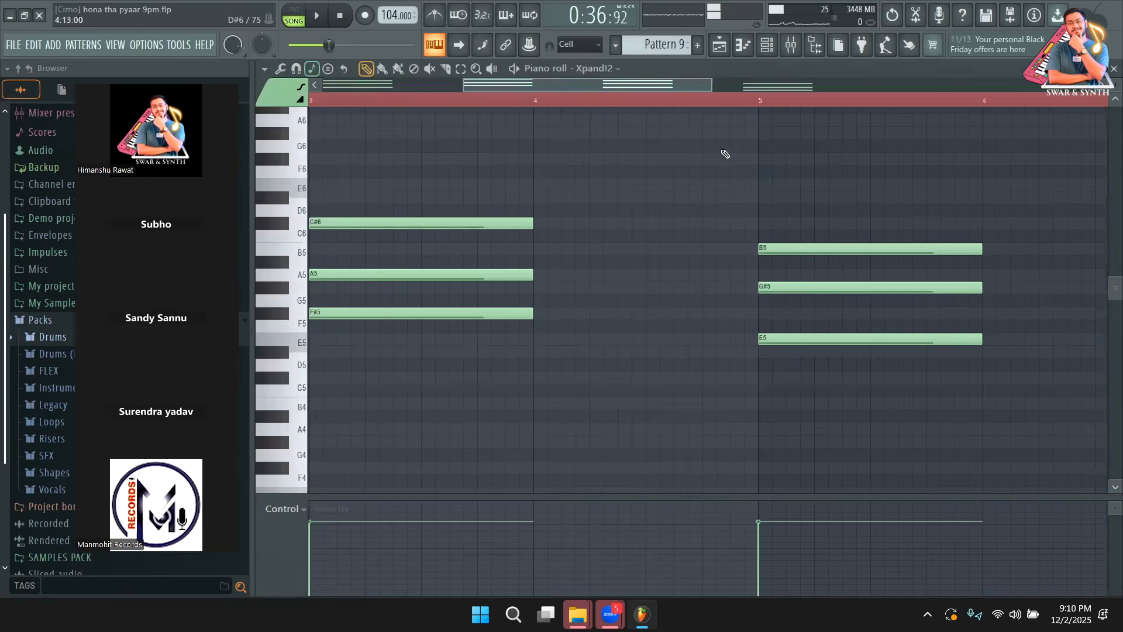
key(F6)
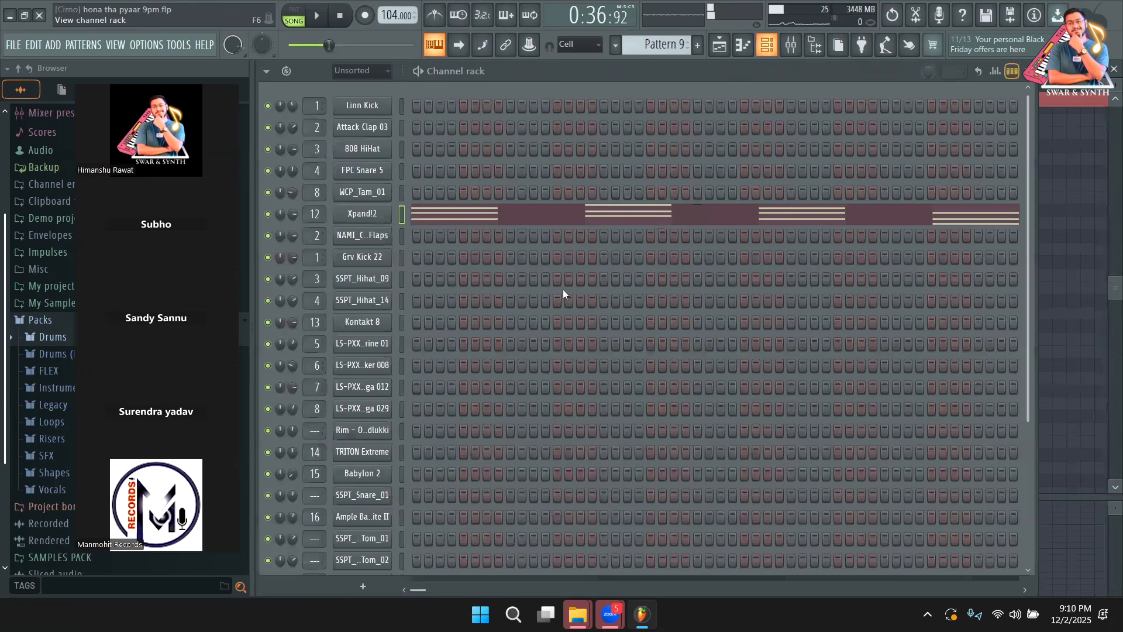
click(793, 51)
click(918, 96)
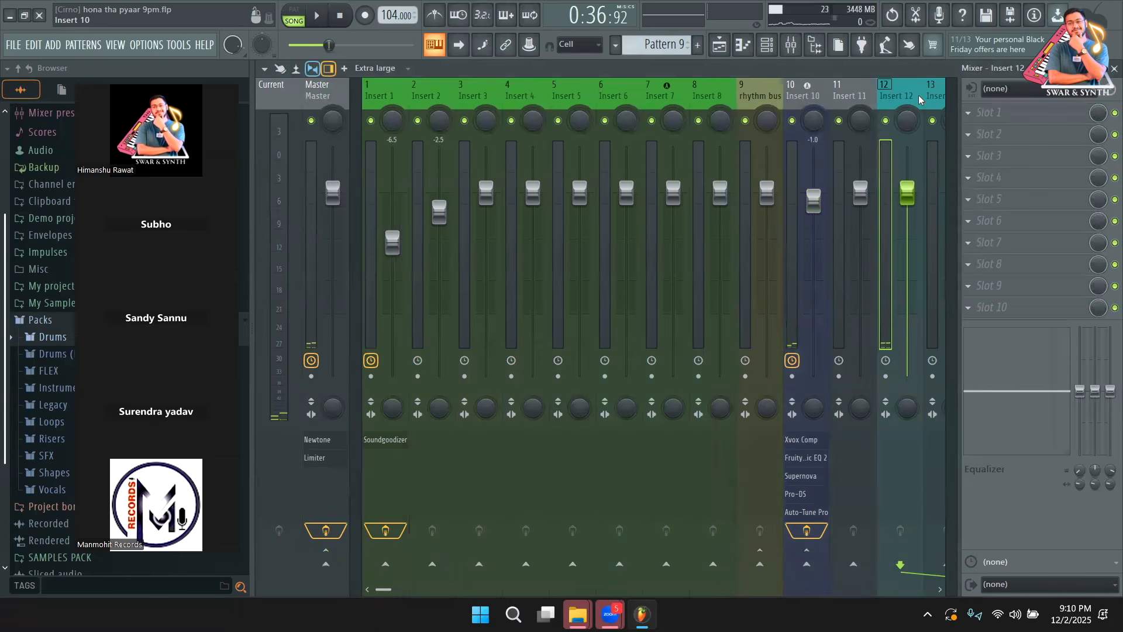
Step: Rename mixer track Insert 12 as "chords"
right_click(904, 100)
click(936, 87)
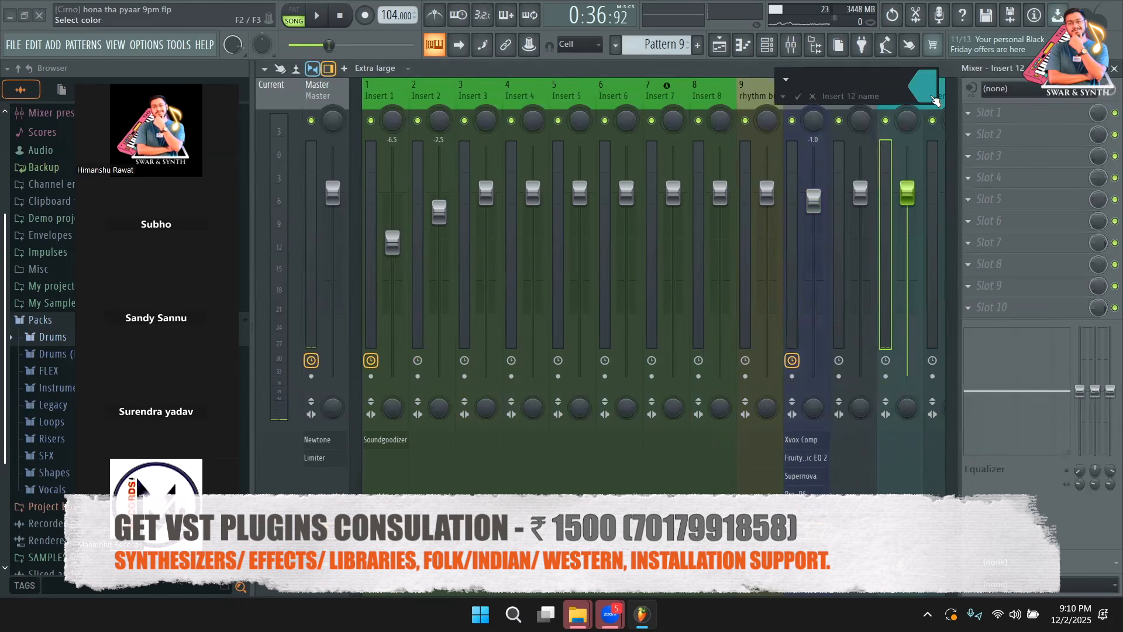
text(chords)
key(Return)
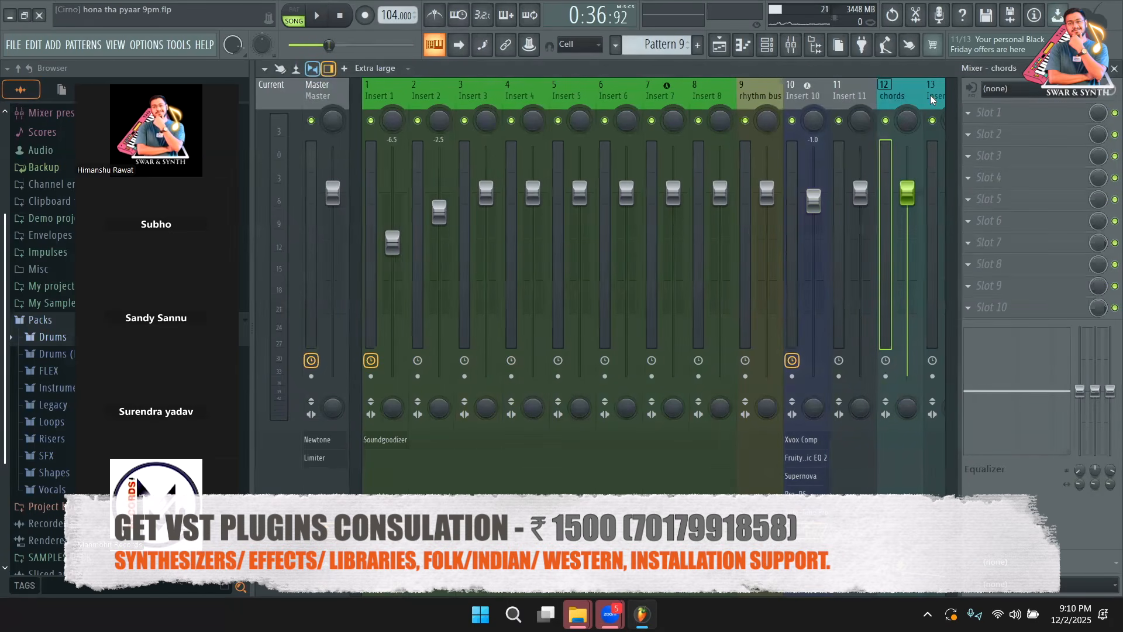
Step: Try boosting band 2 of the chords track's built-in equalizer to 12 dB while auditioning the mix
drag(925, 93, 775, 107)
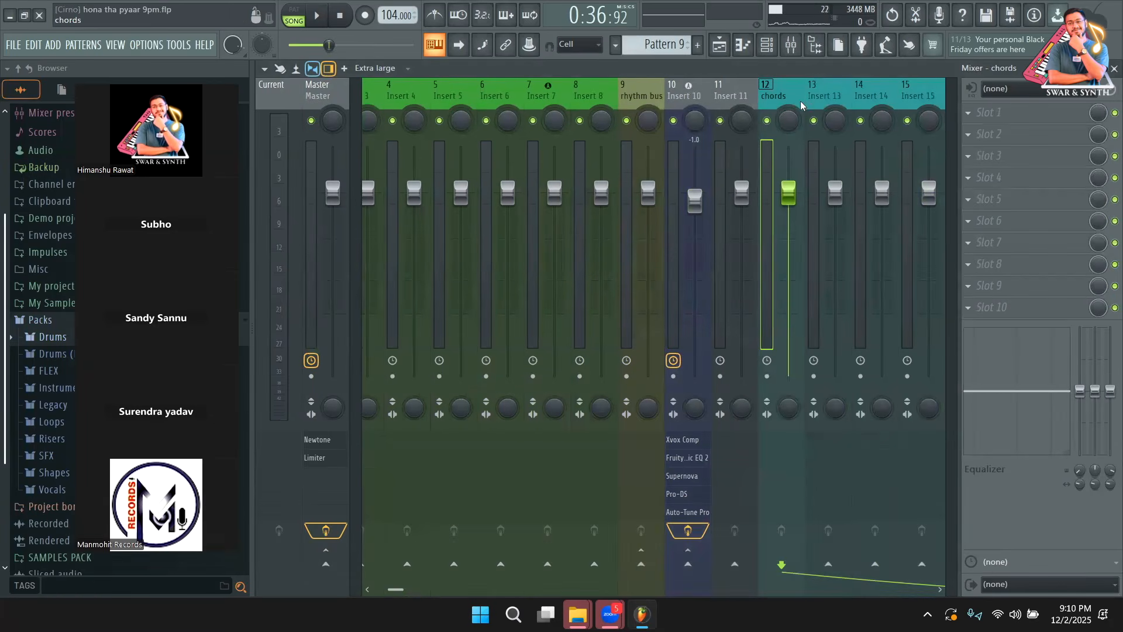
key(space)
key(space)
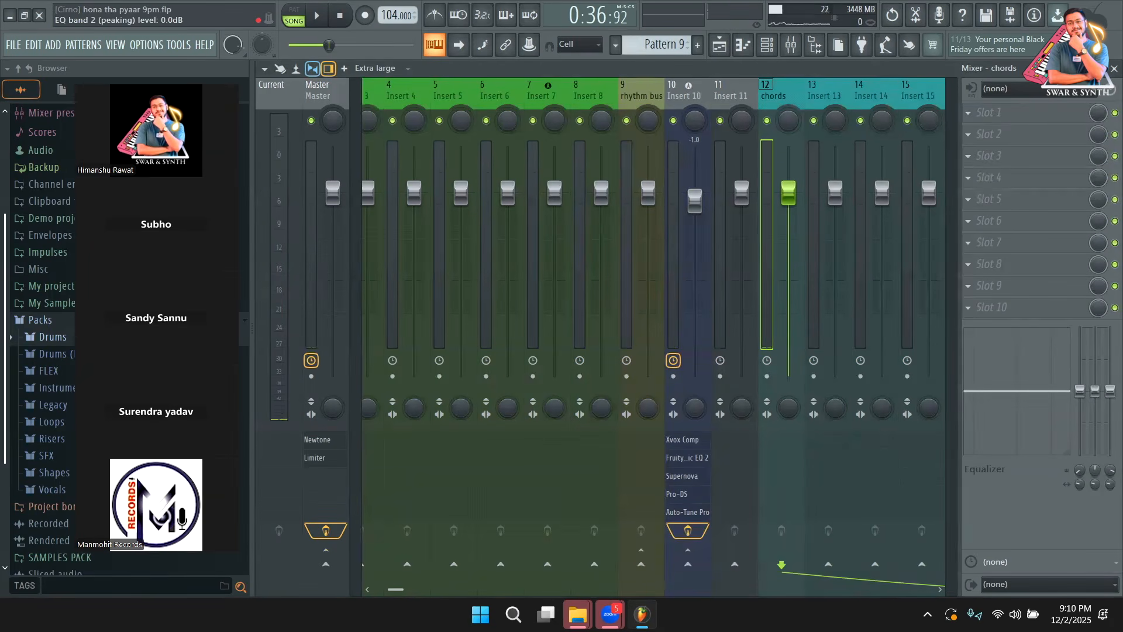
key(space)
drag(1095, 392, 1096, 356)
key(space)
key(space)
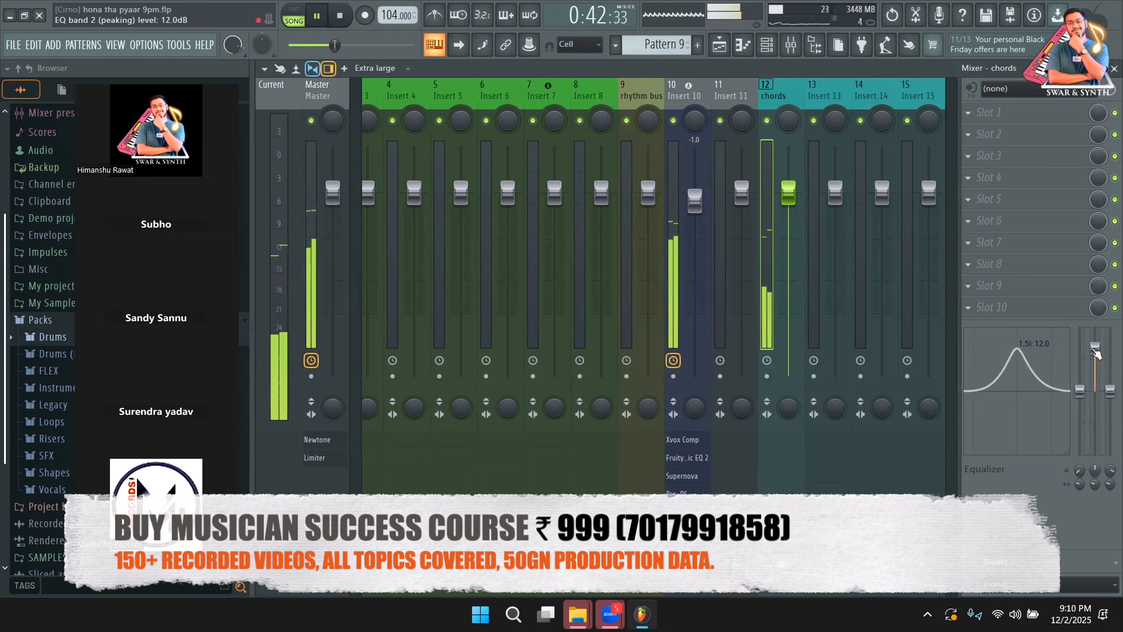
Step: Stop playback and reset band 2 of the chords track's built-in equalizer to its default level
key(space)
right_click(1095, 351)
click(1092, 355)
right_click(1097, 352)
click(1094, 357)
Step: Load Fruity Parametric EQ 2 in slot 1 of the chords track and examine the chords' spectrum during playback
click(997, 118)
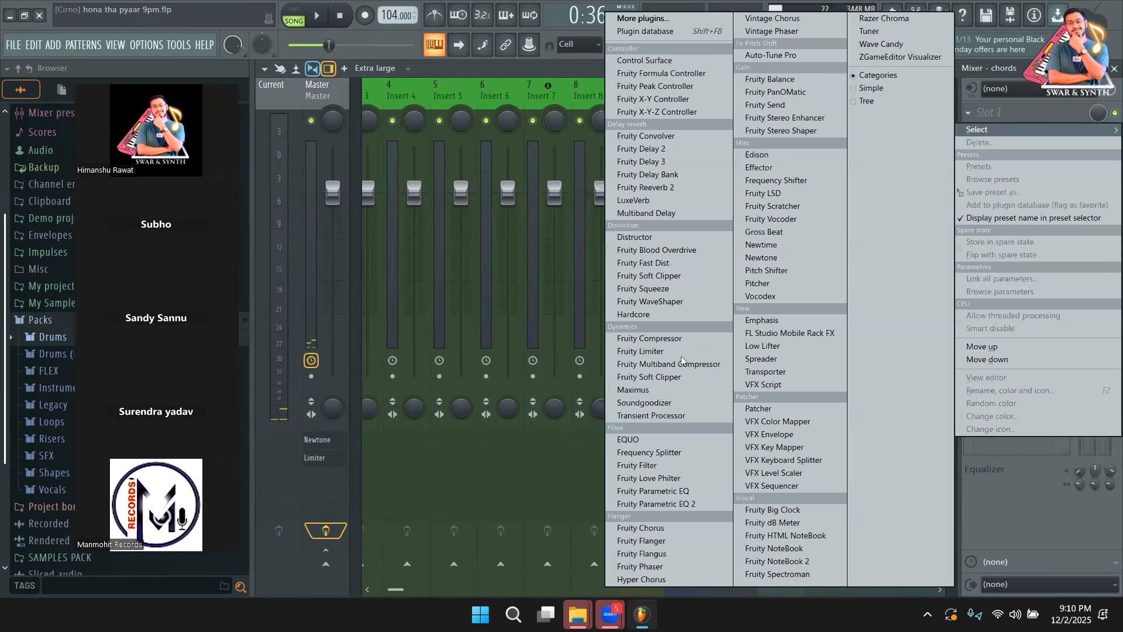
click(678, 504)
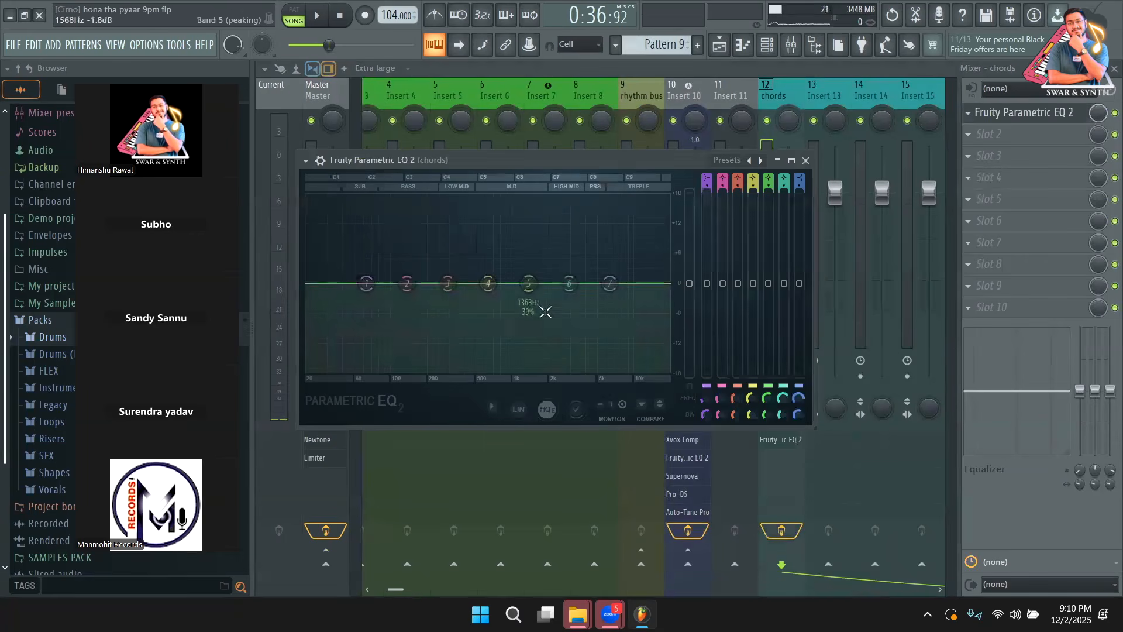
key(space)
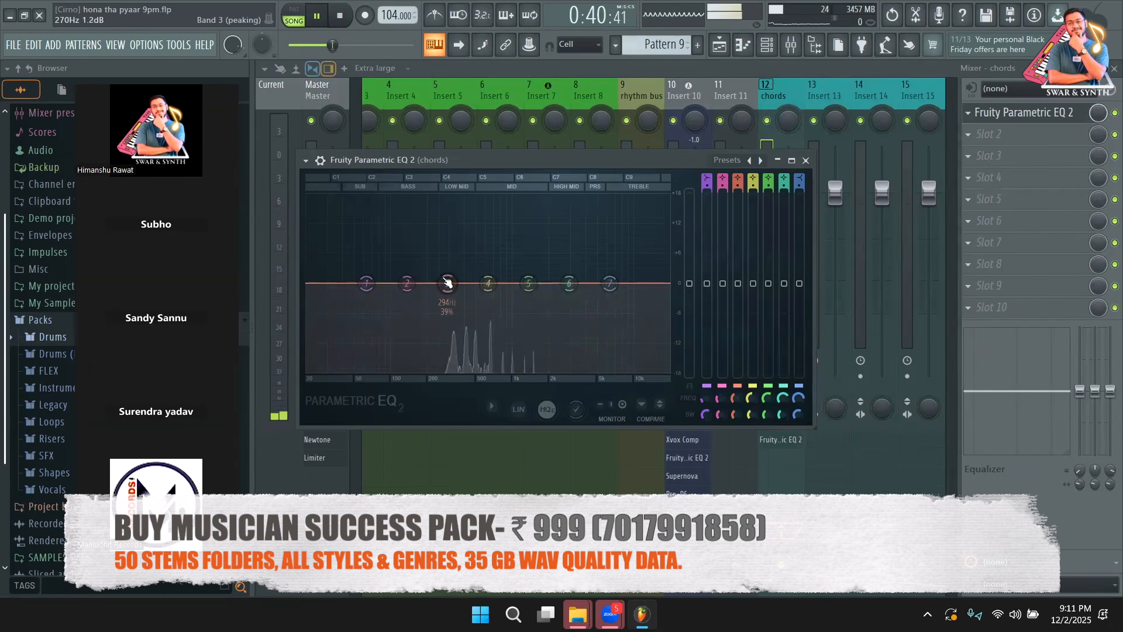
key(space)
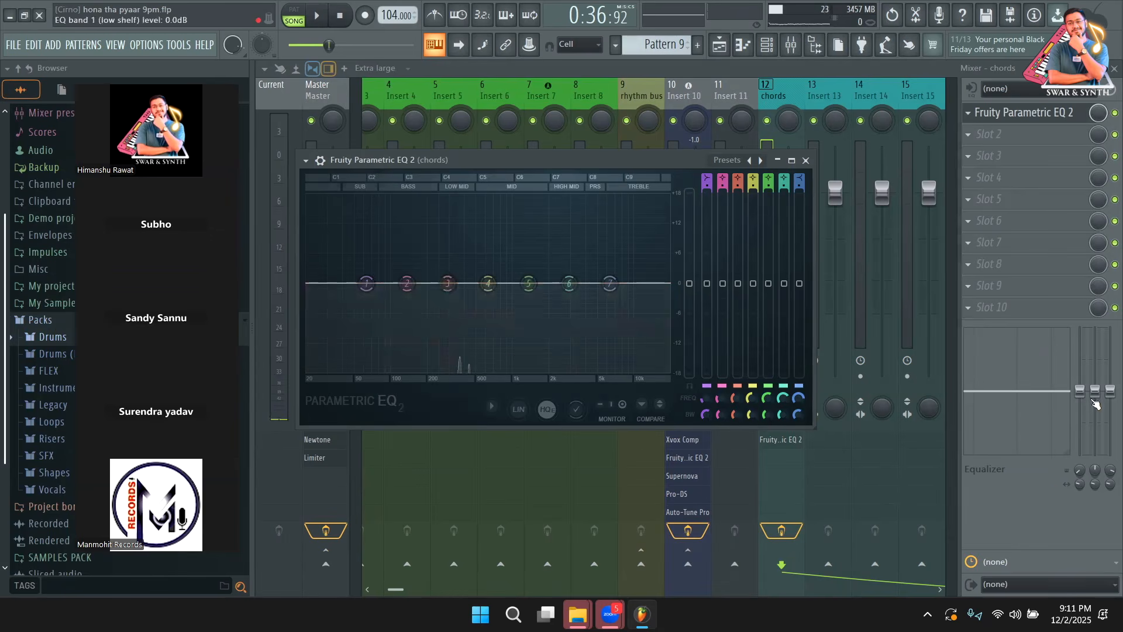
click(805, 159)
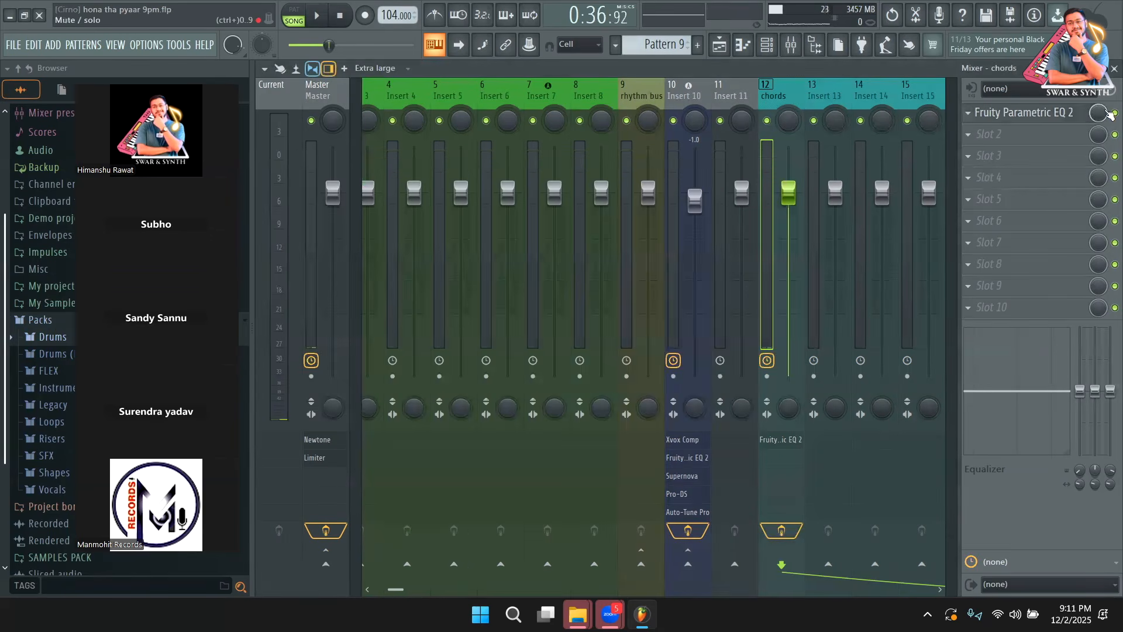
Step: Load Soundgoodizer in slot 2 of the chords track and raise its amount to maximum during playback
click(1001, 132)
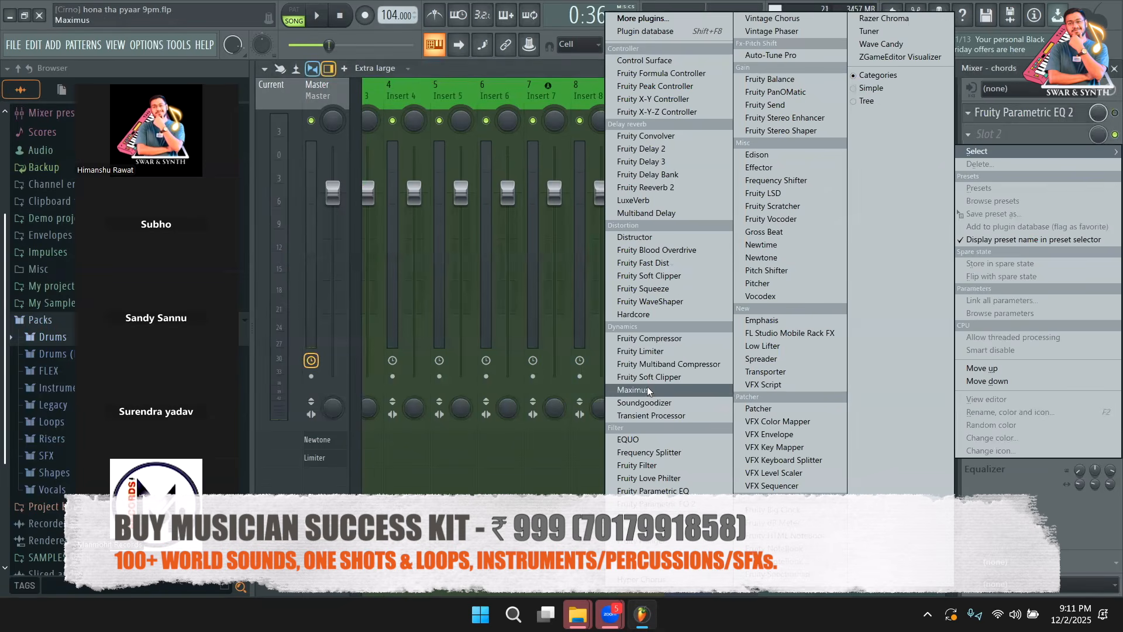
click(646, 402)
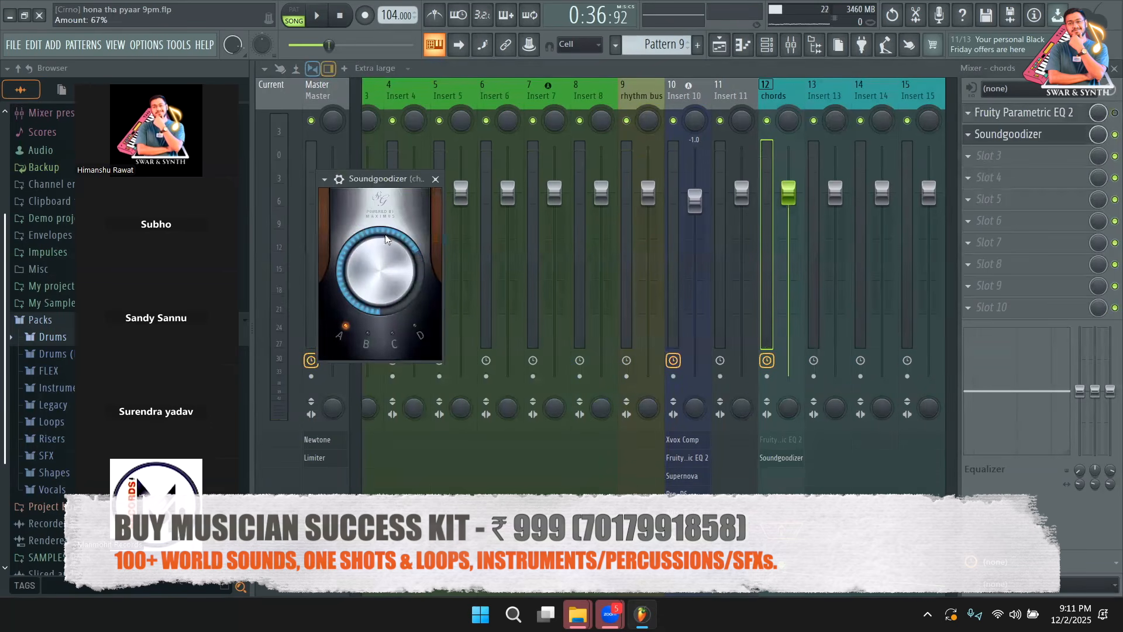
key(space)
drag(386, 239, 386, 197)
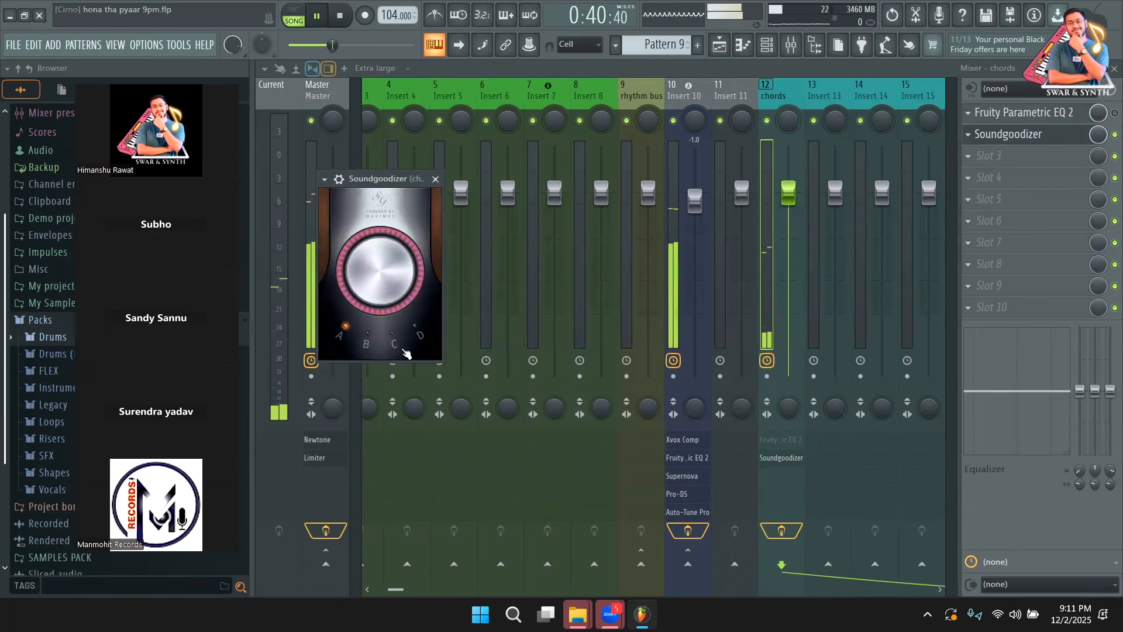
Step: Disable Soundgoodizer on the chords track and boost band 2 of the track's built-in equalizer to about 5.4 dB, checking it in playback
click(317, 23)
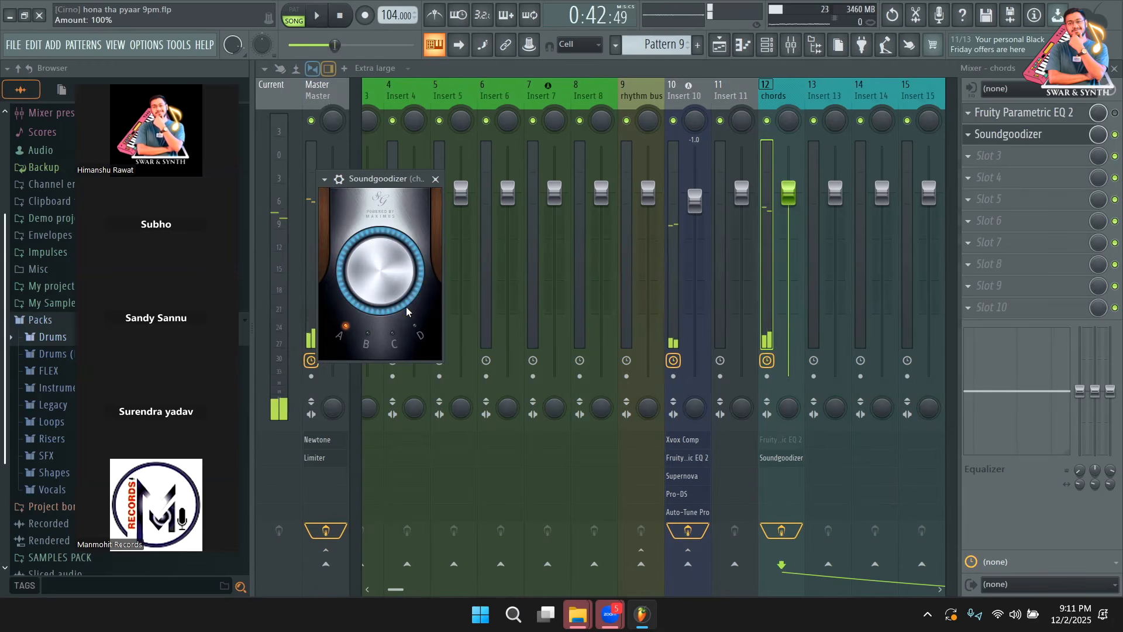
click(1114, 136)
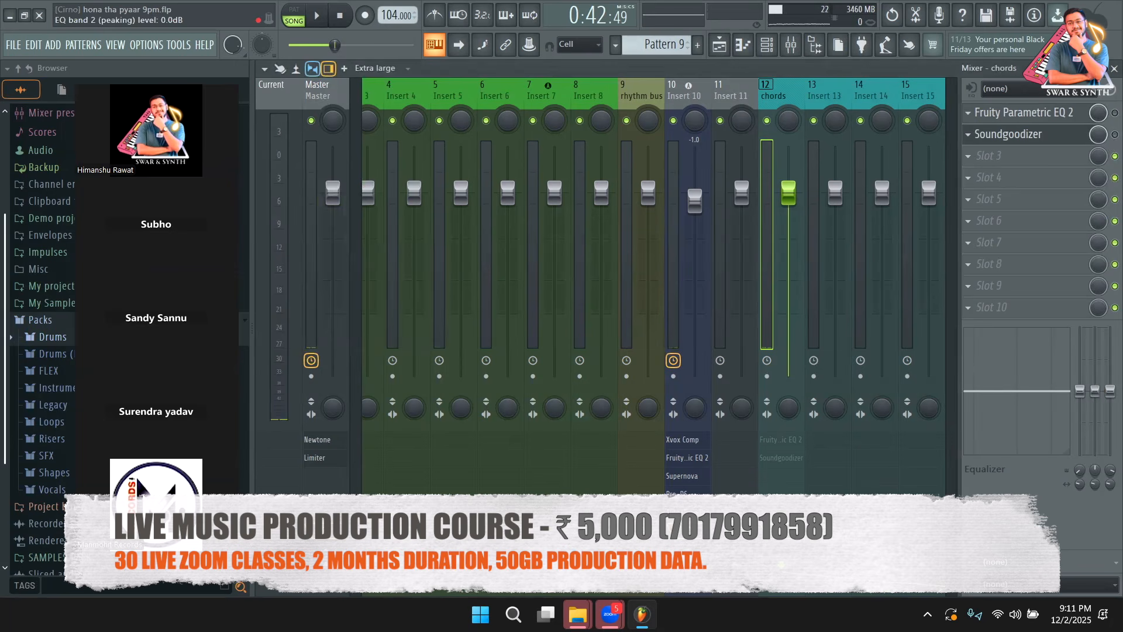
drag(1095, 390, 1095, 381)
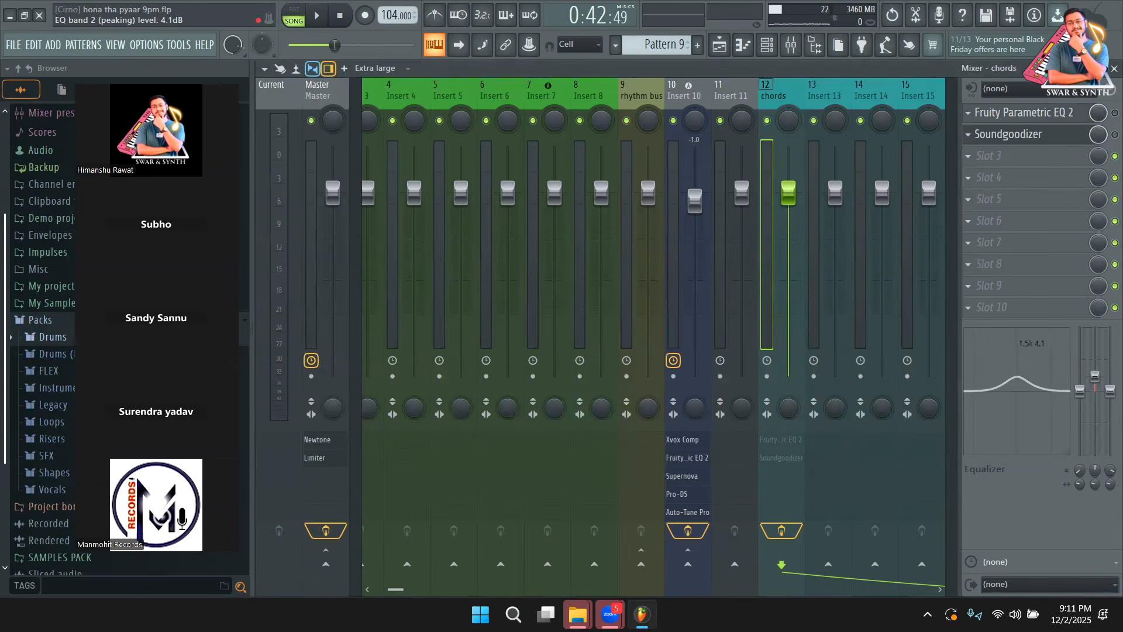
key(space)
drag(1095, 376, 1096, 369)
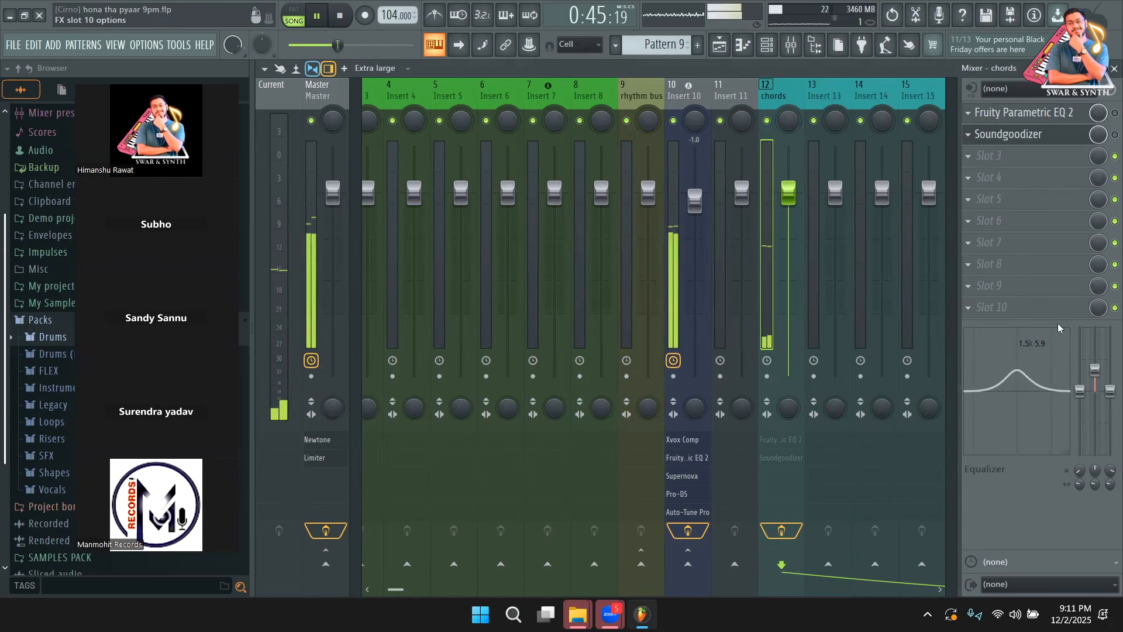
key(space)
Step: Delete Soundgoodizer and Fruity Parametric EQ 2 from the chords track's effect slots
click(967, 134)
click(978, 164)
click(968, 112)
click(981, 142)
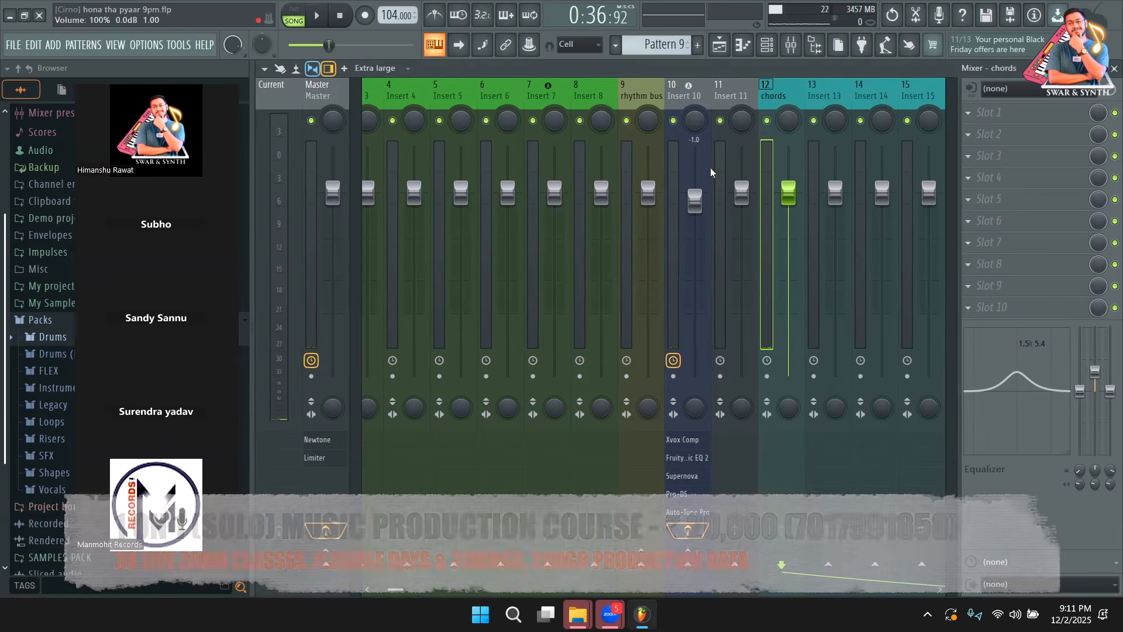
Step: Select the chords track and briefly audition it against the vocal without insert effects
click(706, 152)
click(787, 98)
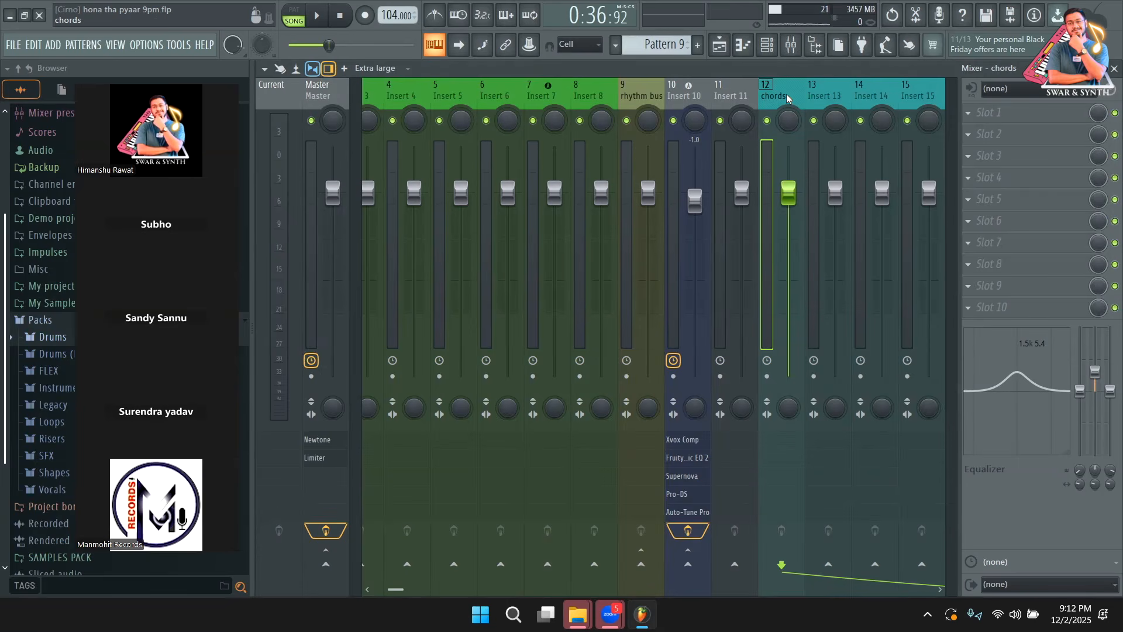
key(space)
key(space)
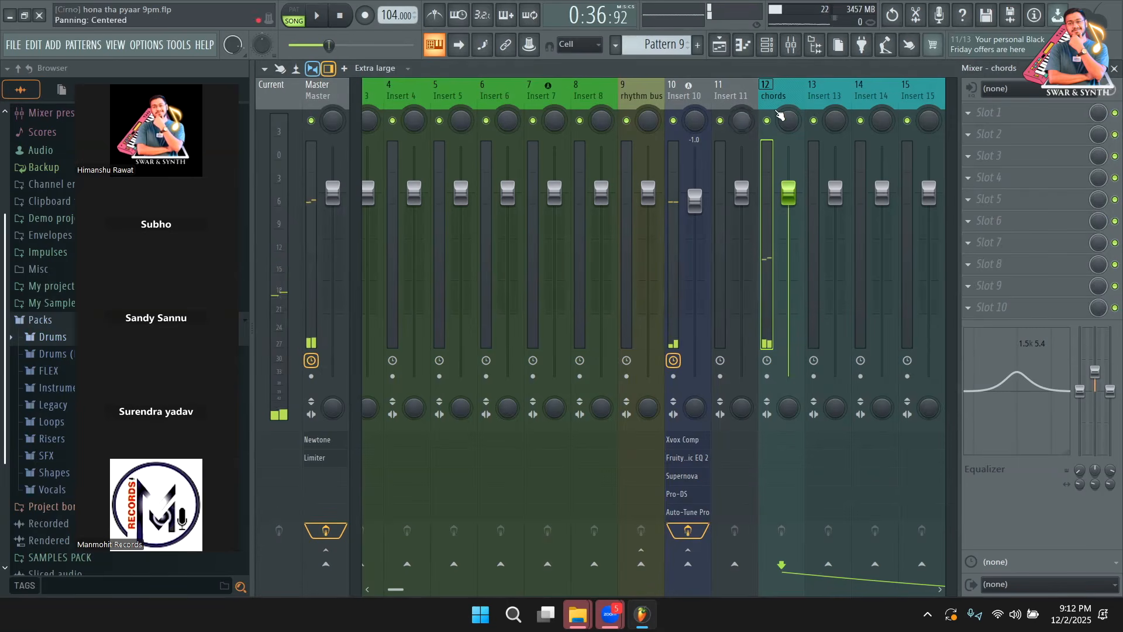
Step: Load Fruity Stereo Shaper in slot 1 of the chords track with the Stereoize 3 preset and audition the mix
click(997, 112)
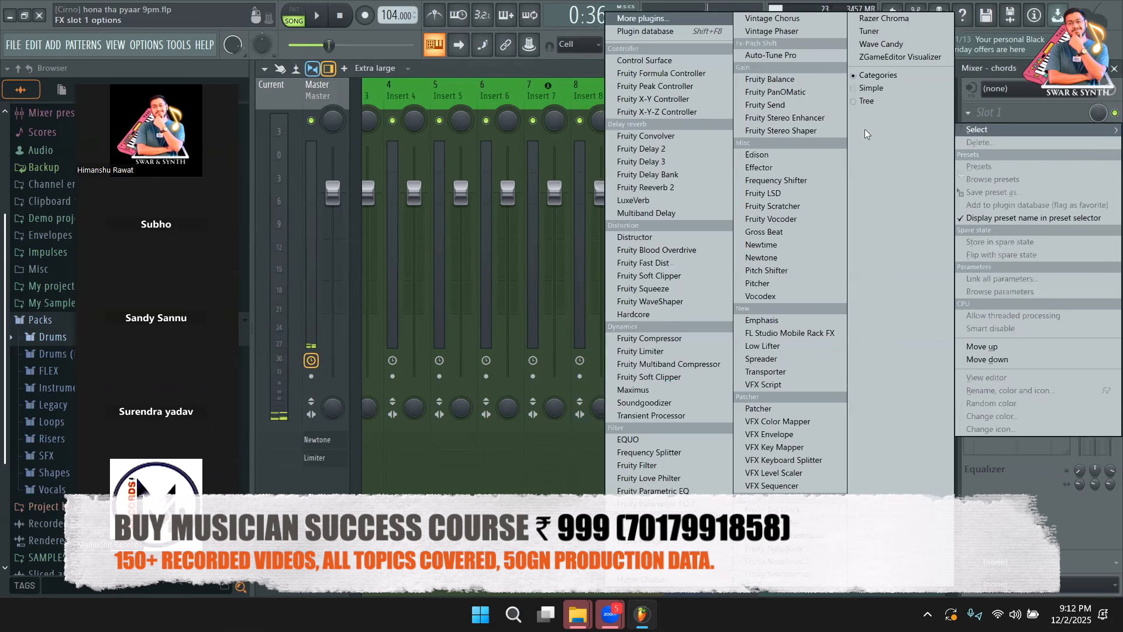
click(806, 131)
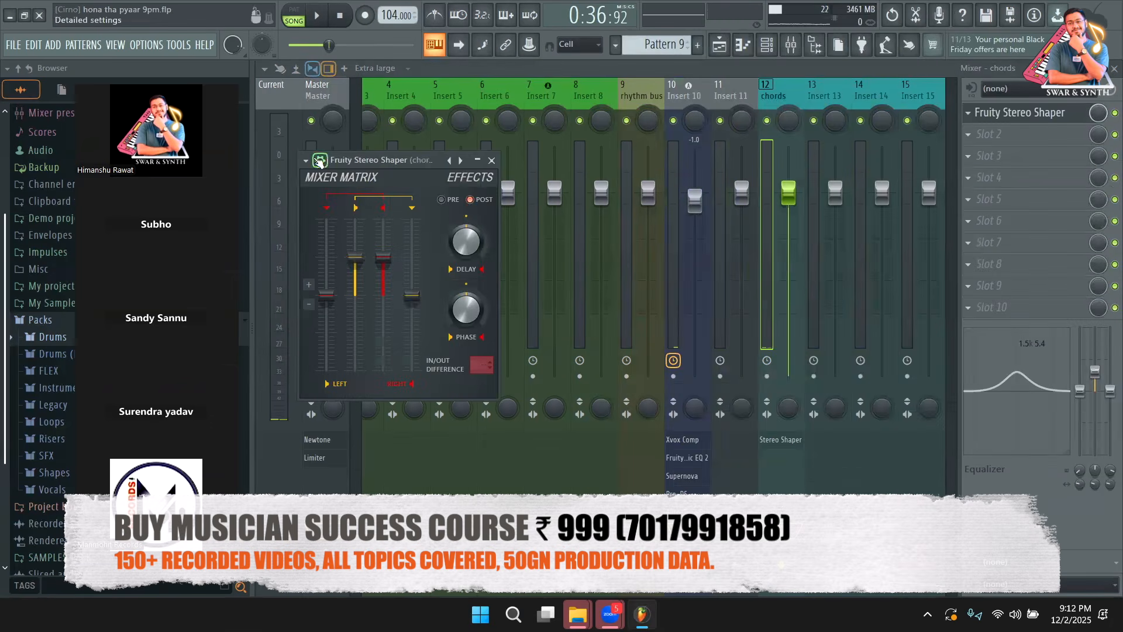
click(306, 160)
mouse_move(345, 212)
mouse_move(529, 213)
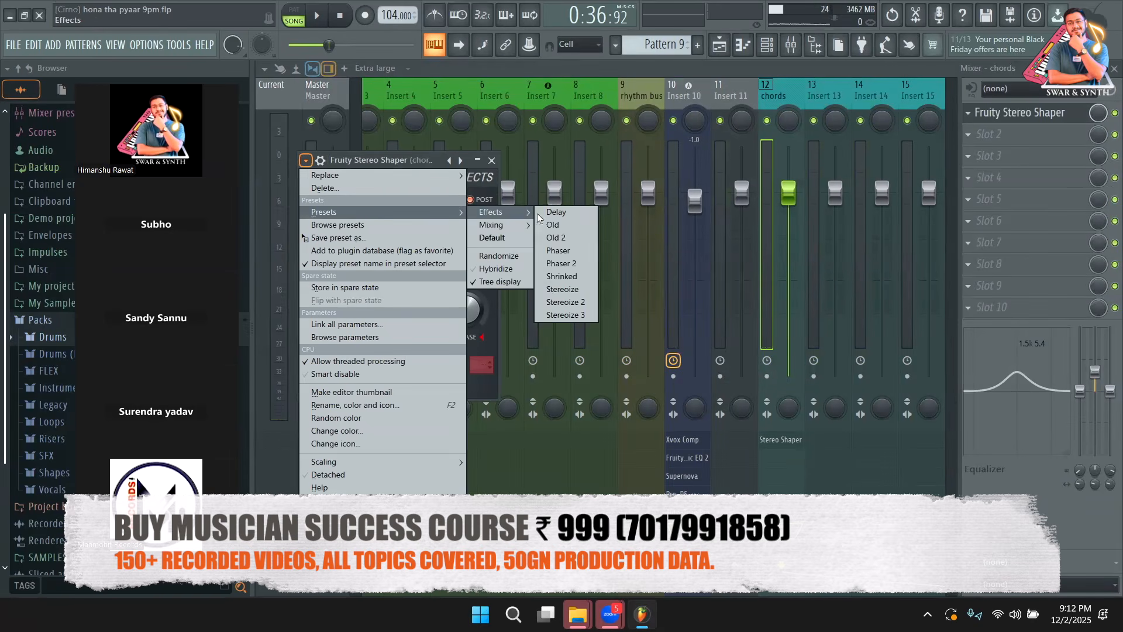
click(585, 314)
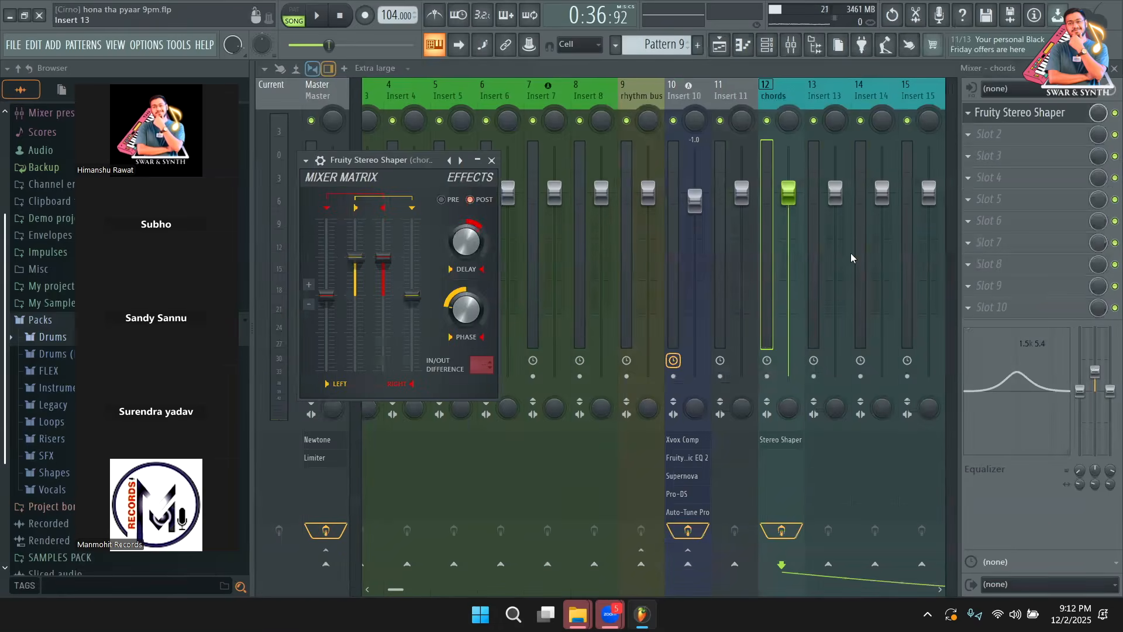
key(space)
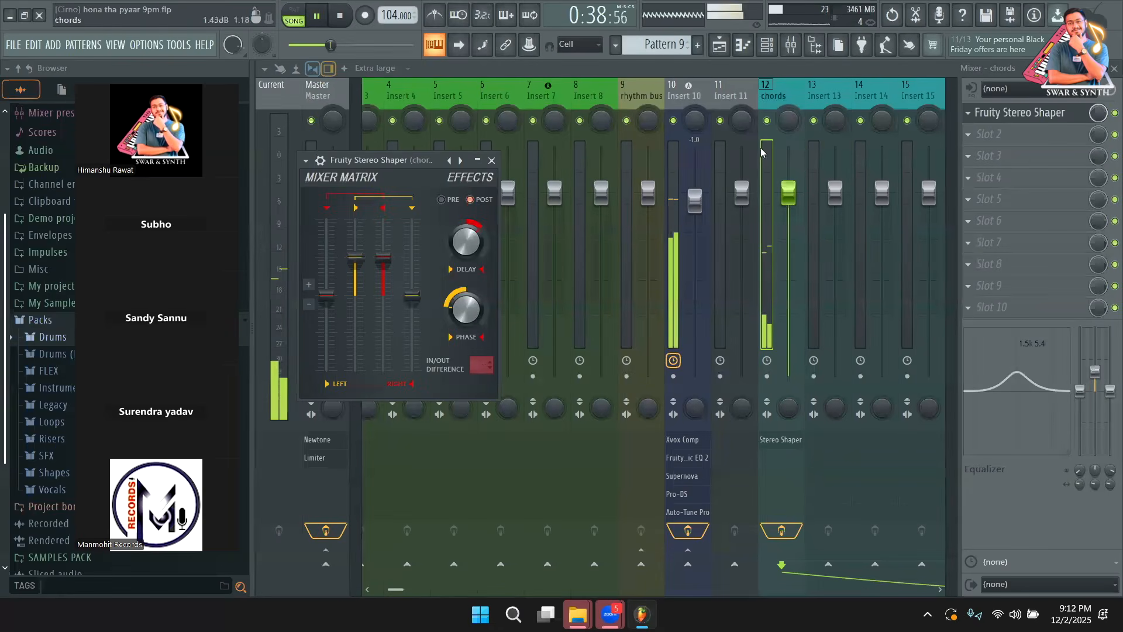
key(space)
Step: Select the vocal track Insert 10 and listen to the vocal with the widened chords
click(676, 95)
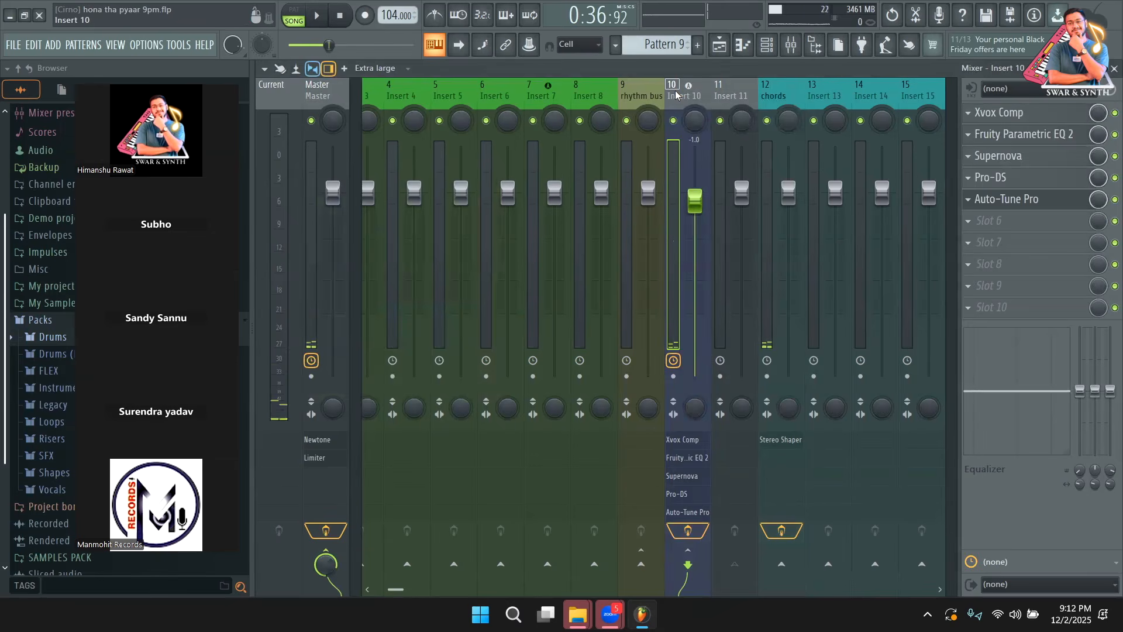
key(space)
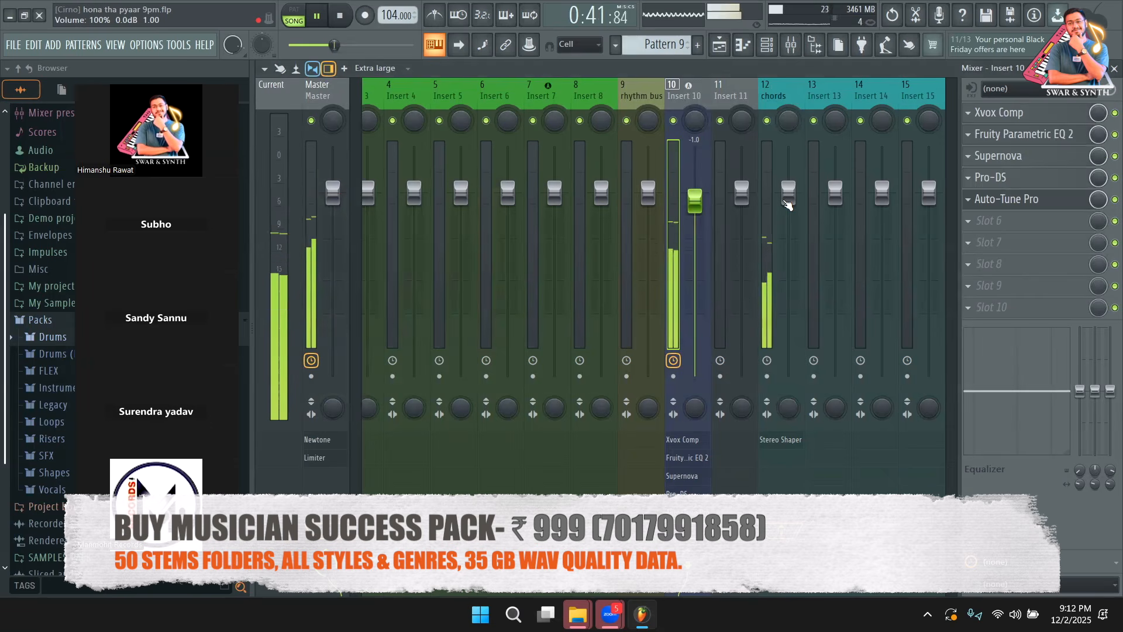
key(space)
Step: Load Fruity Delay 2 in slot 2 of the chords track
click(767, 92)
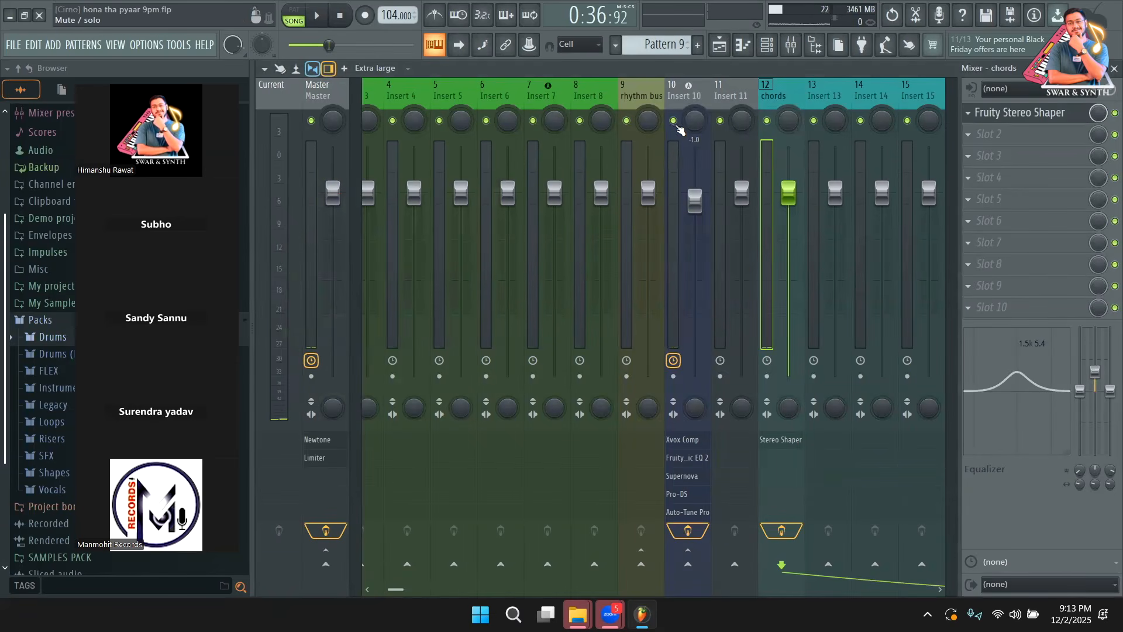
click(986, 137)
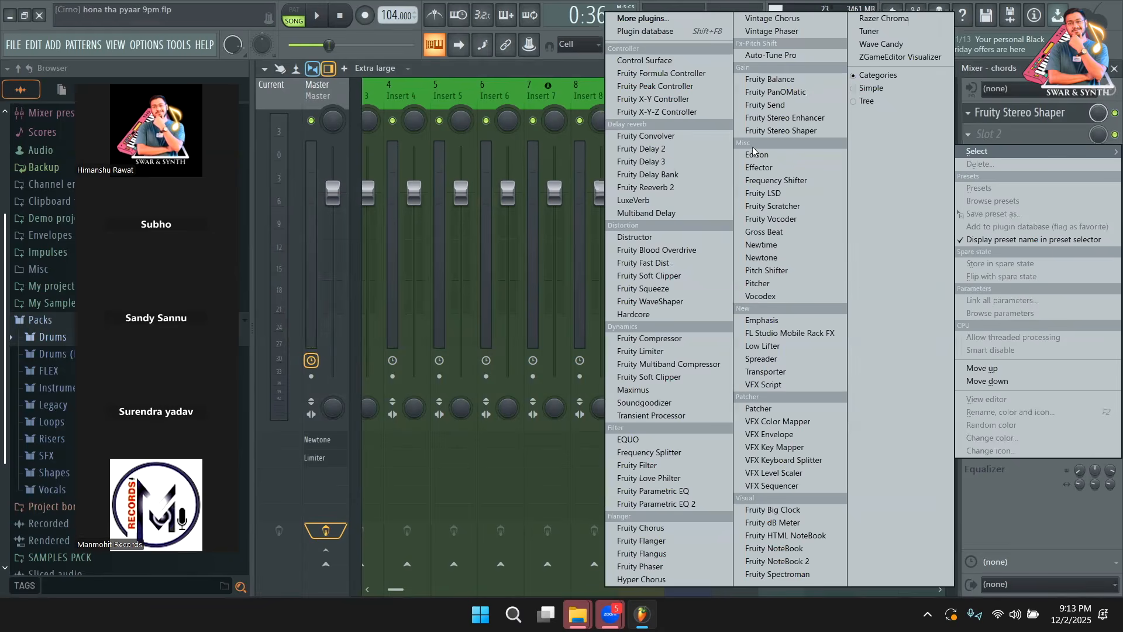
click(719, 151)
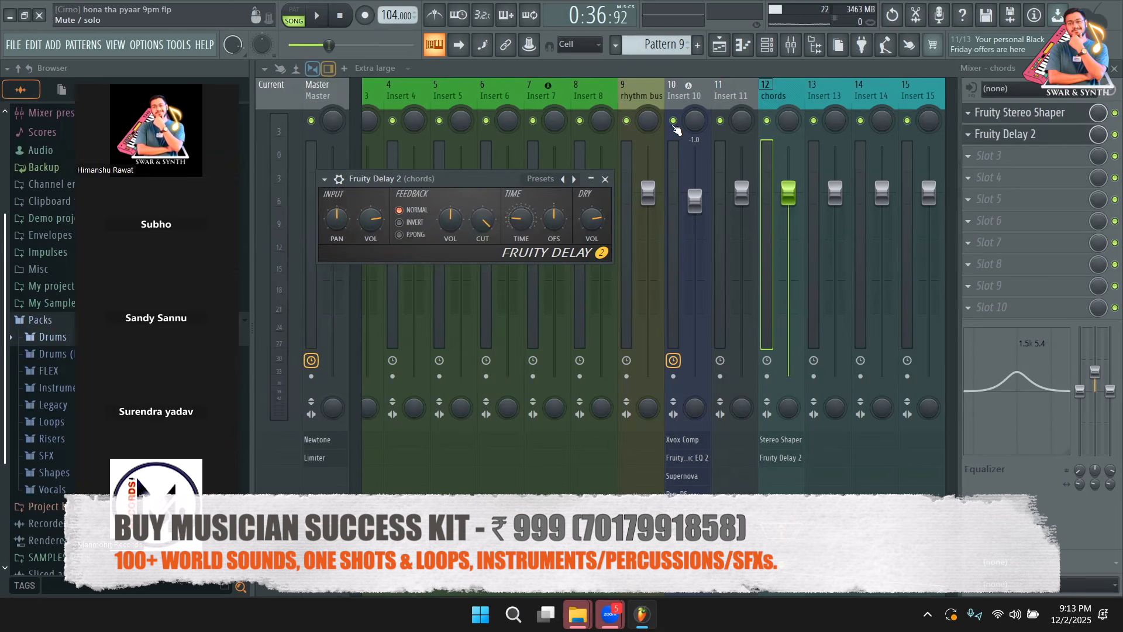
Step: Mute the vocal track Insert 10 and lower Fruity Delay 2's feedback cutoff to the knob's midpoint while auditioning the chords
click(674, 123)
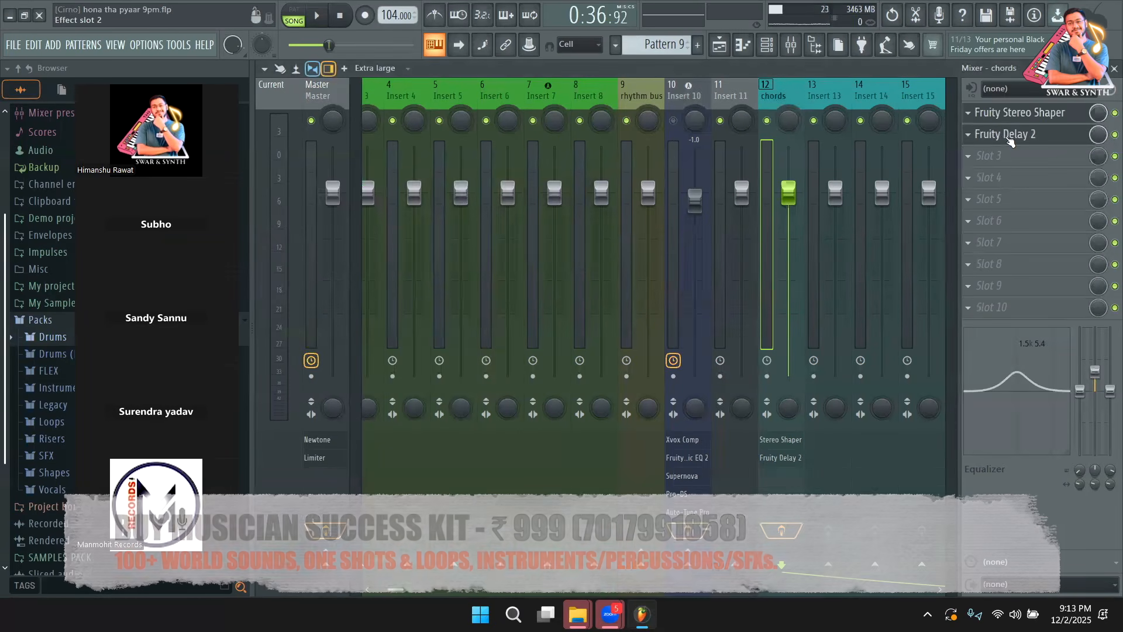
click(1006, 134)
key(space)
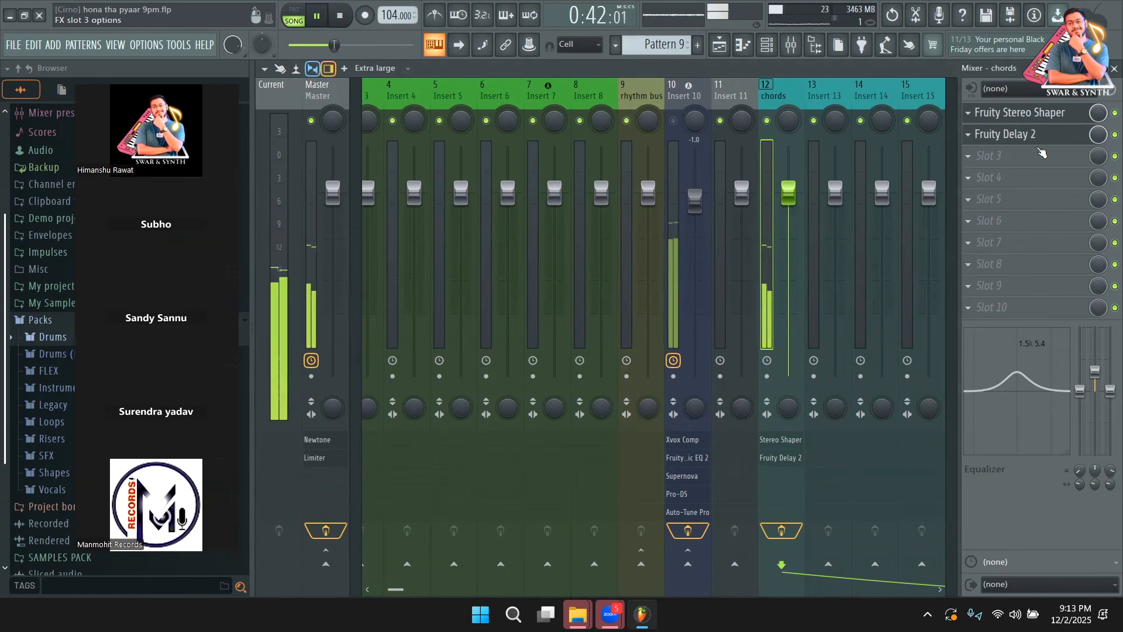
key(space)
click(1034, 137)
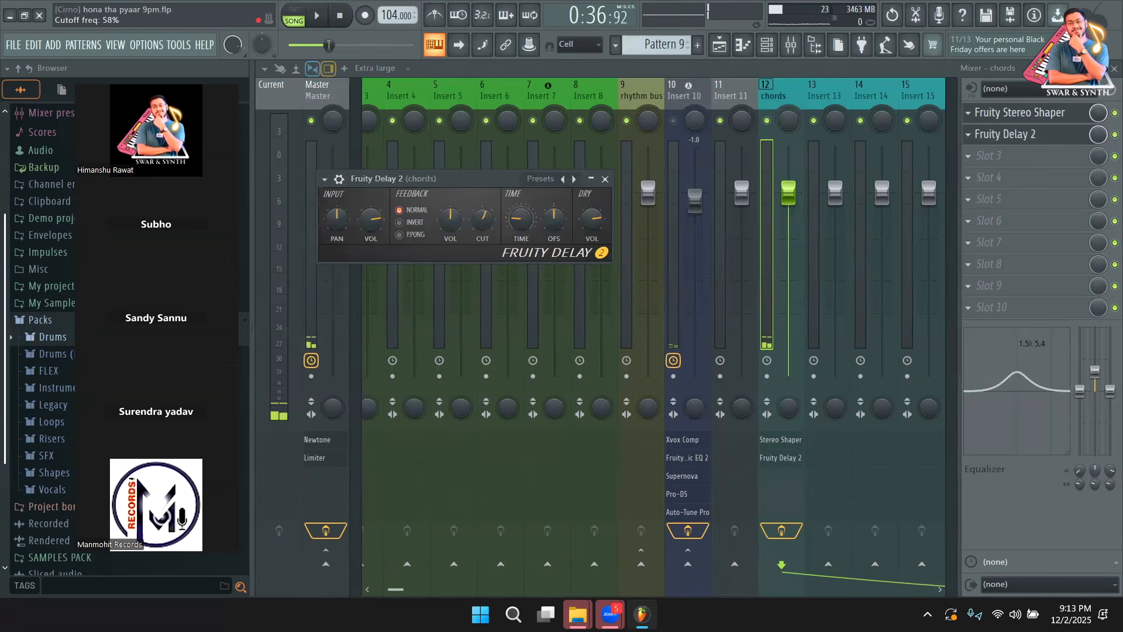
key(space)
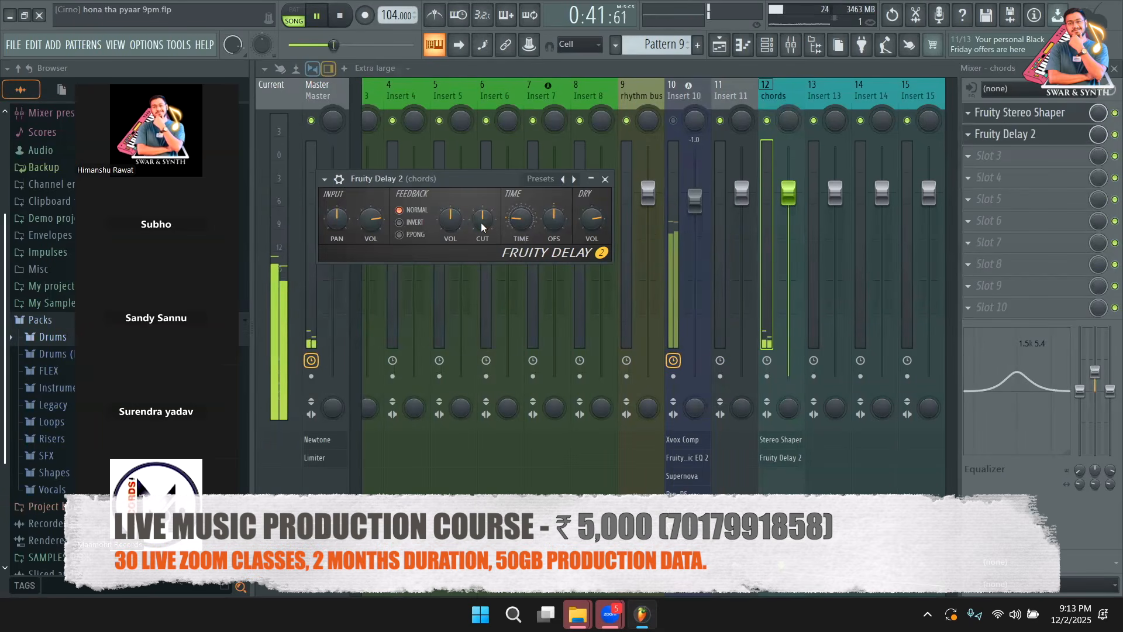
key(space)
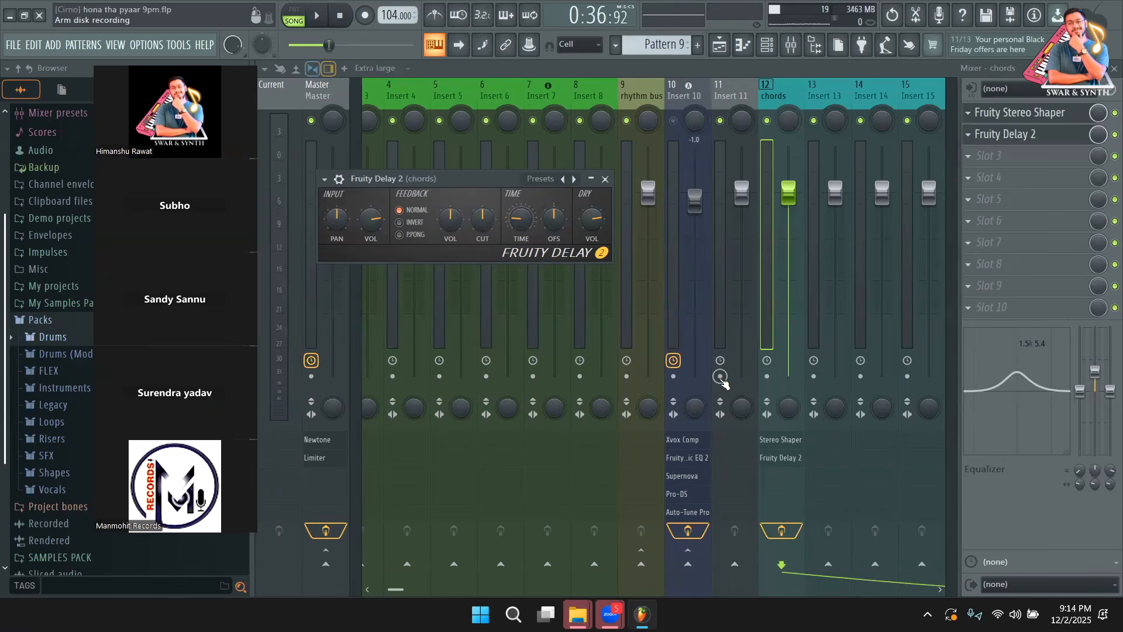
right_click(733, 531)
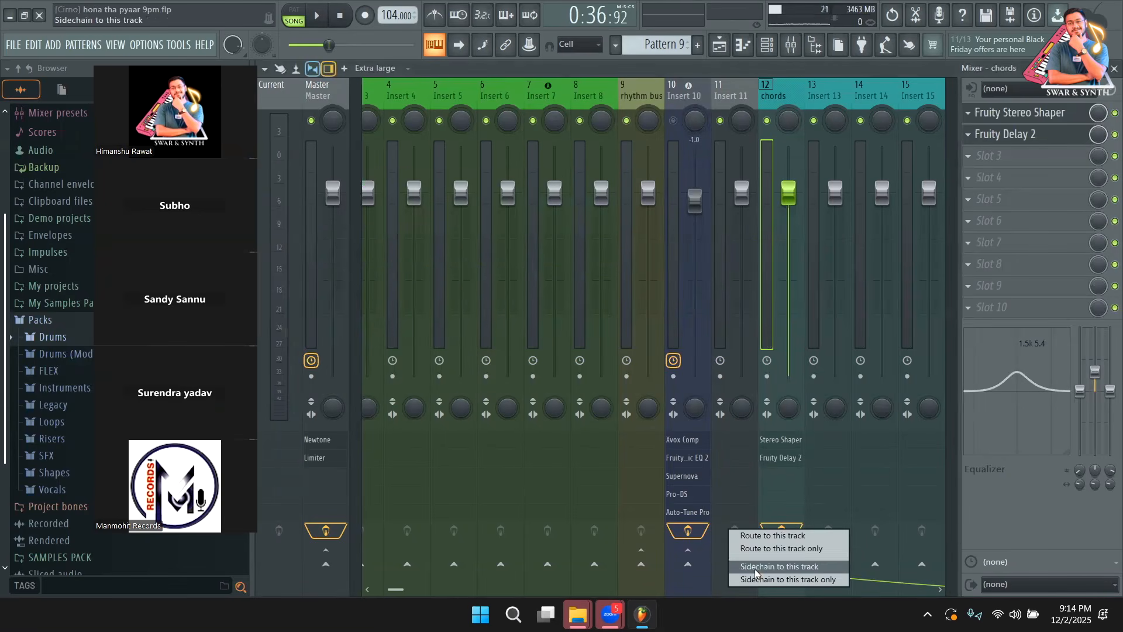
click(772, 536)
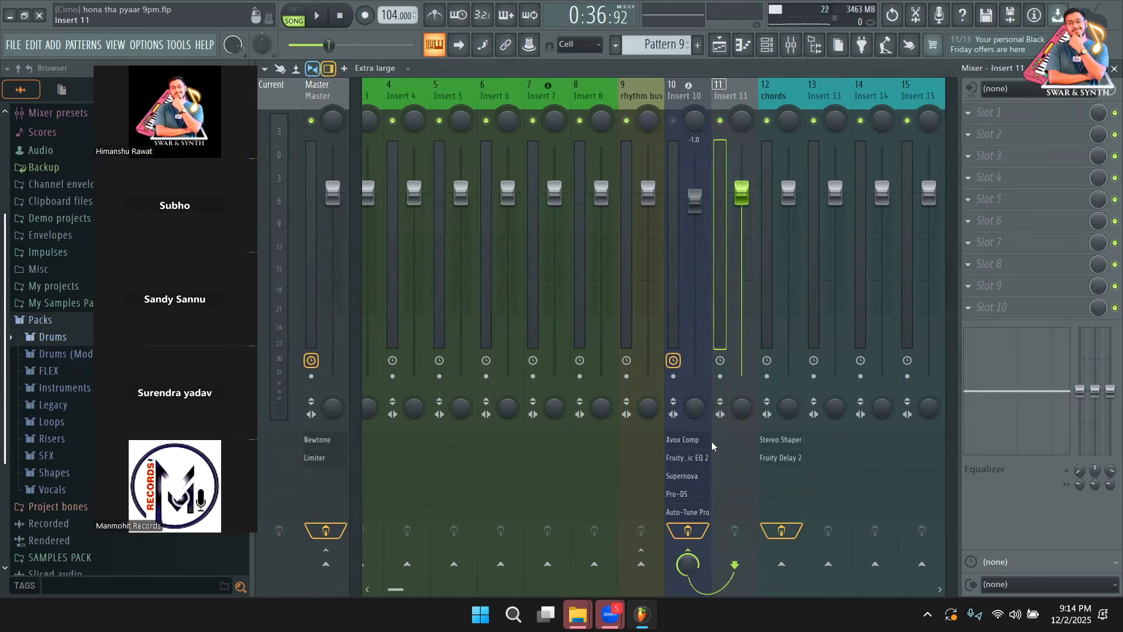
click(684, 92)
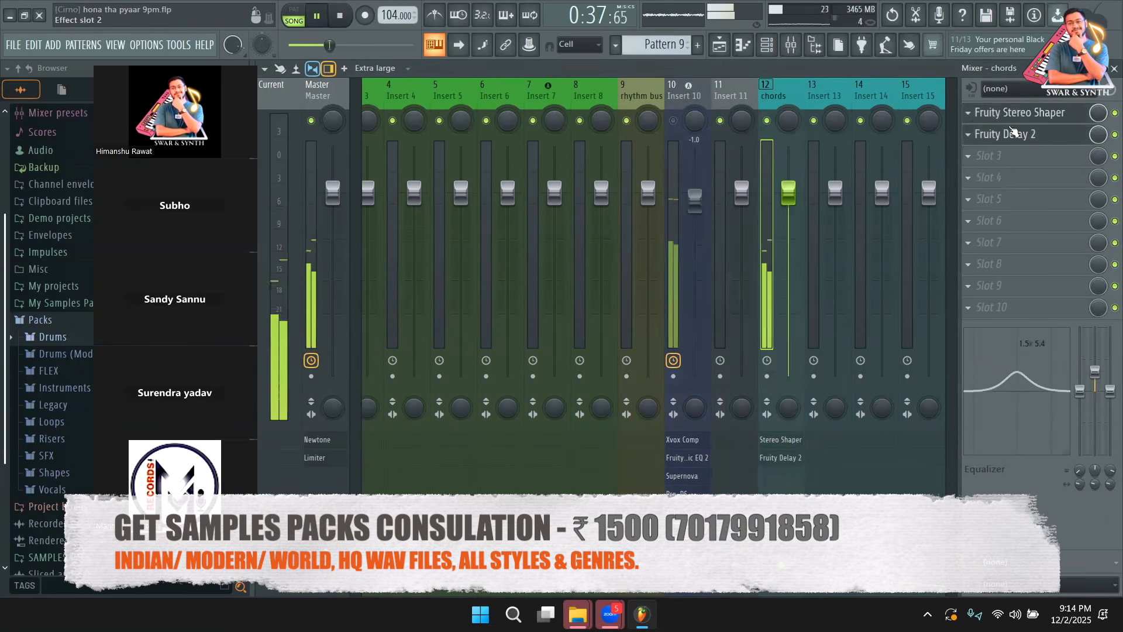
Step: Lower the input volume of Fruity Delay 2 on the chords track during playback and unmute the vocal track Insert 10
key(space)
click(1022, 145)
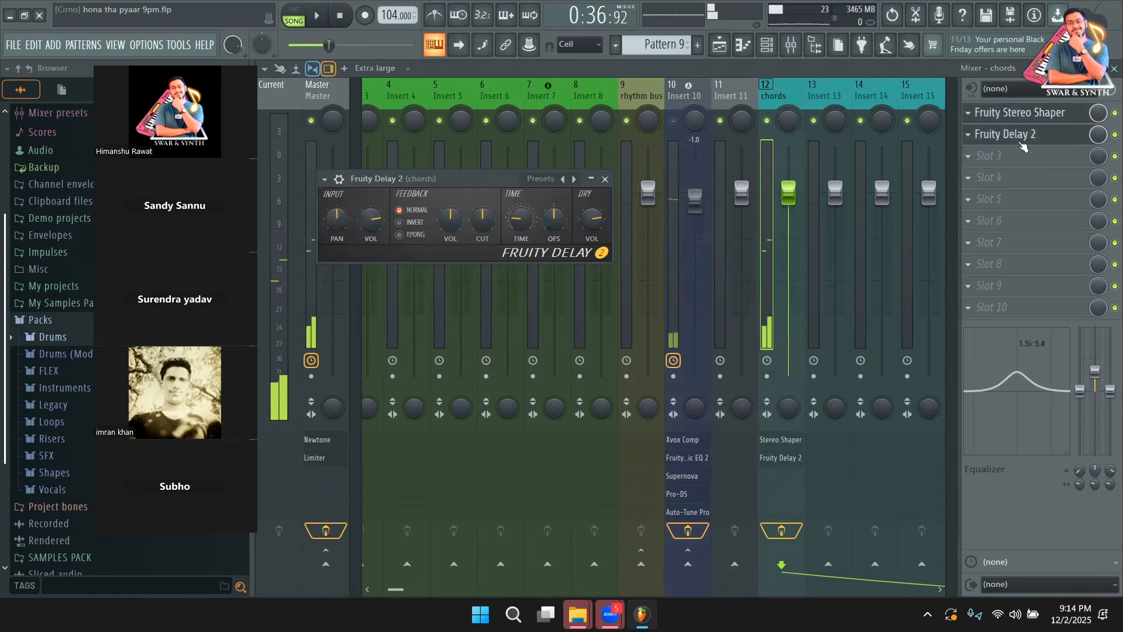
key(space)
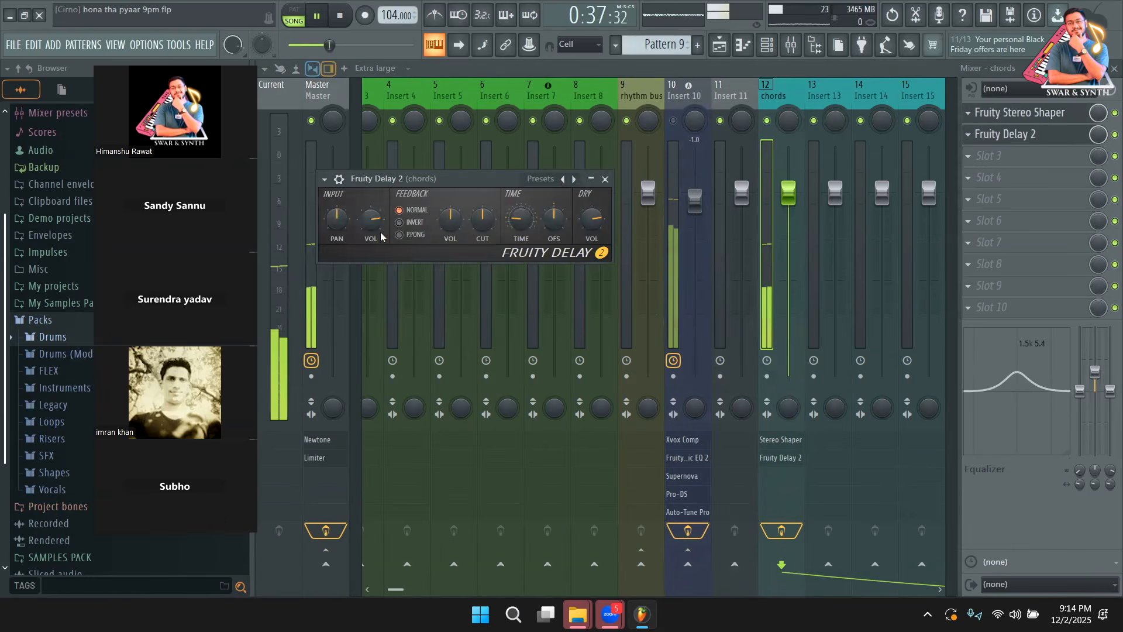
key(space)
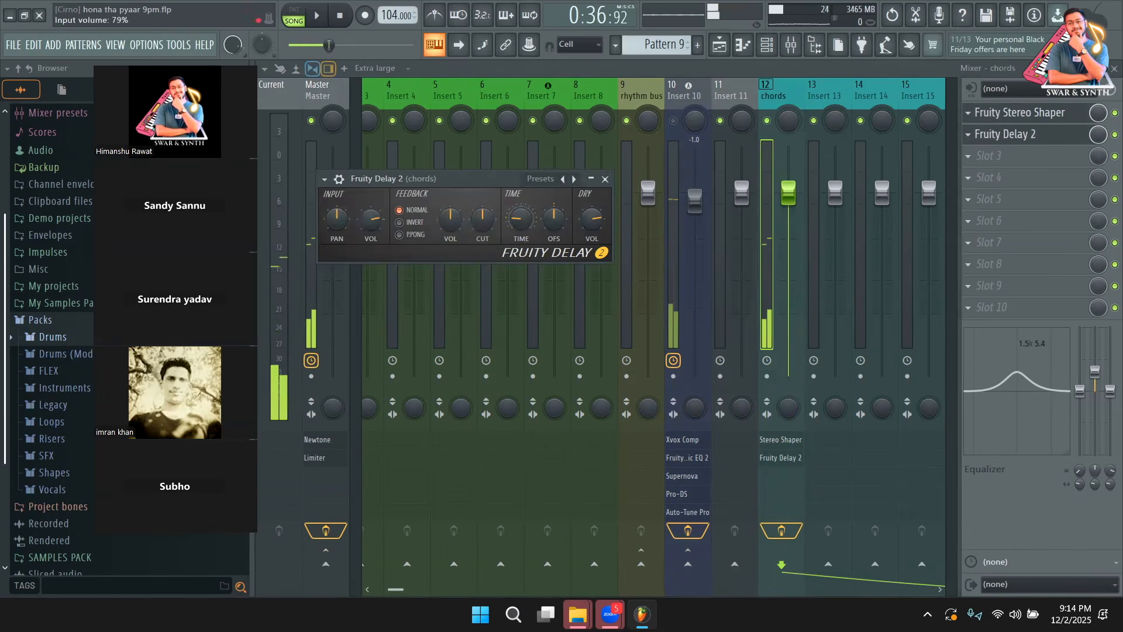
key(space)
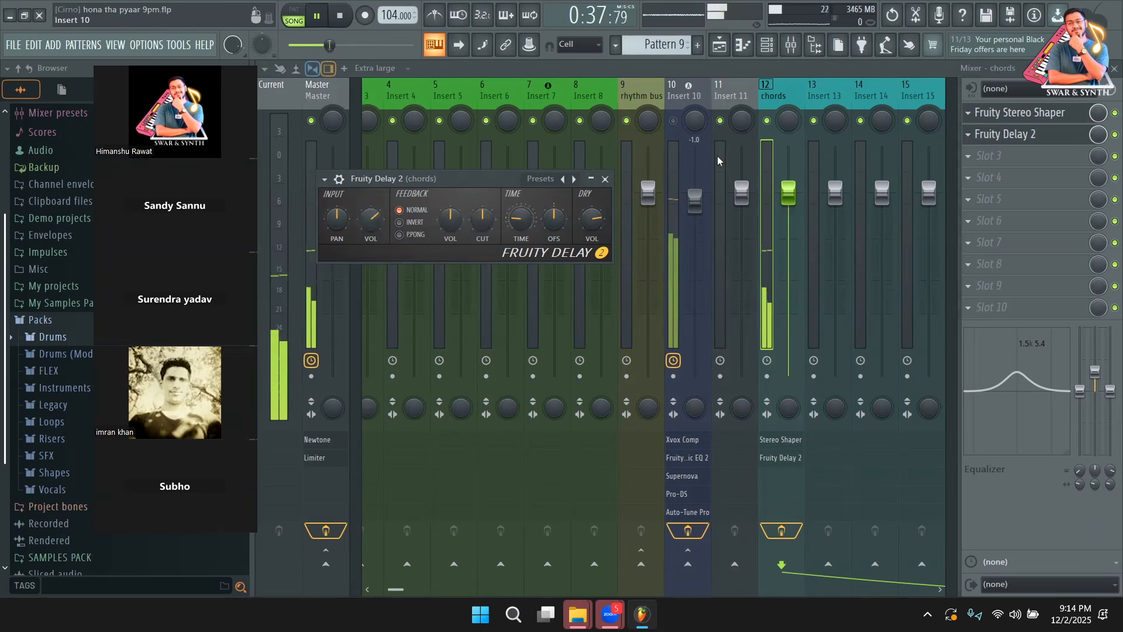
click(672, 122)
key(space)
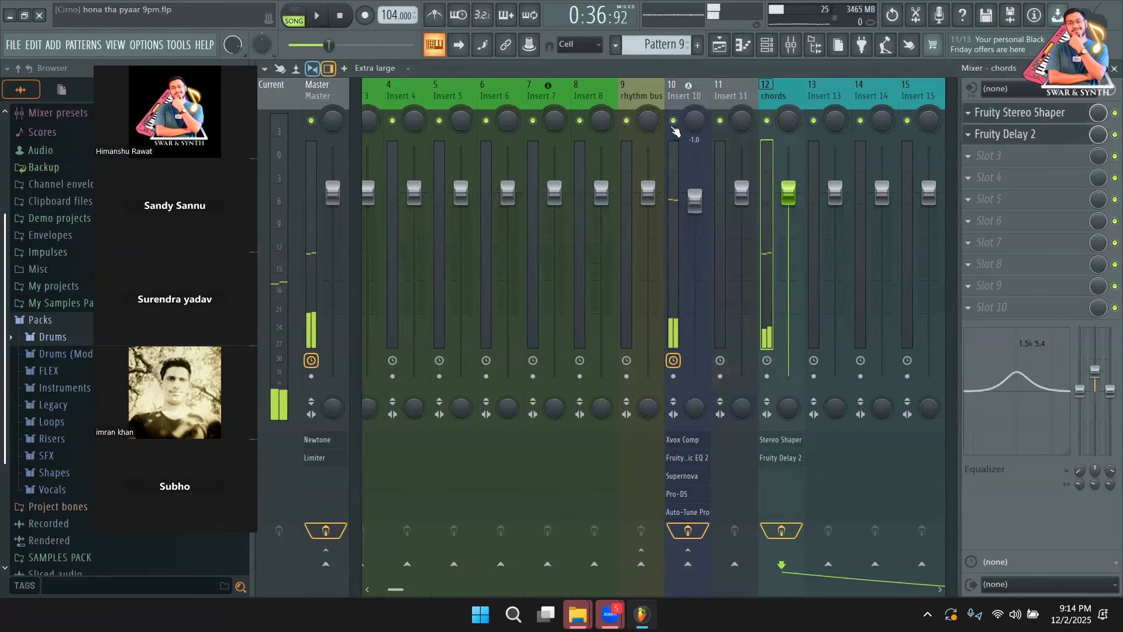
Step: Open the Playlist and play the vocal together with the Pattern 9 chords
click(727, 52)
key(space)
key(space)
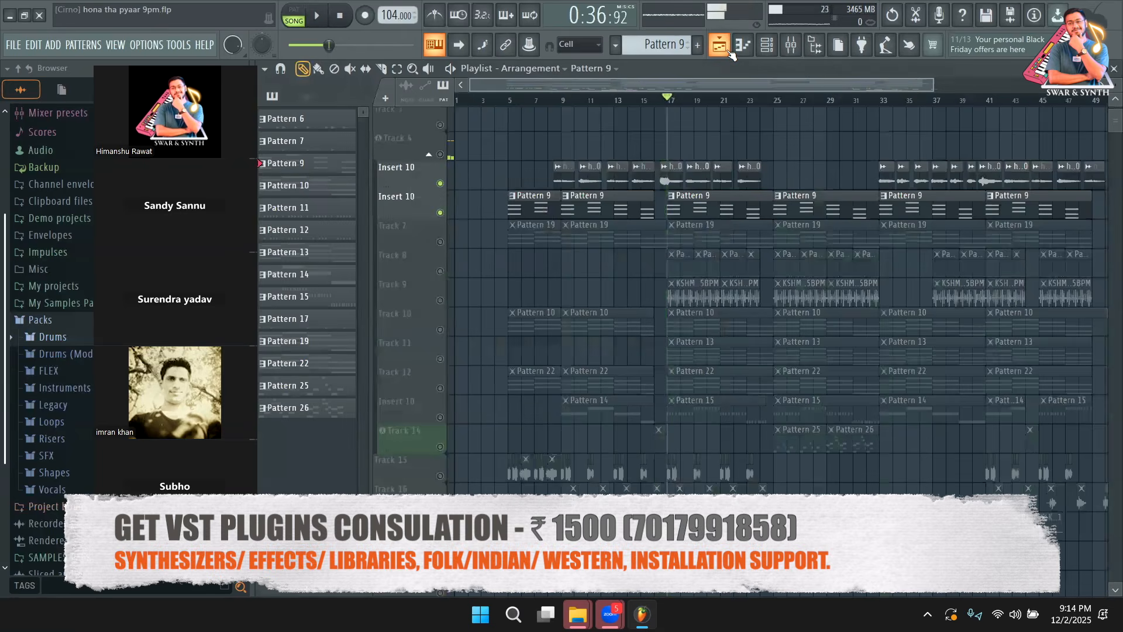
key(space)
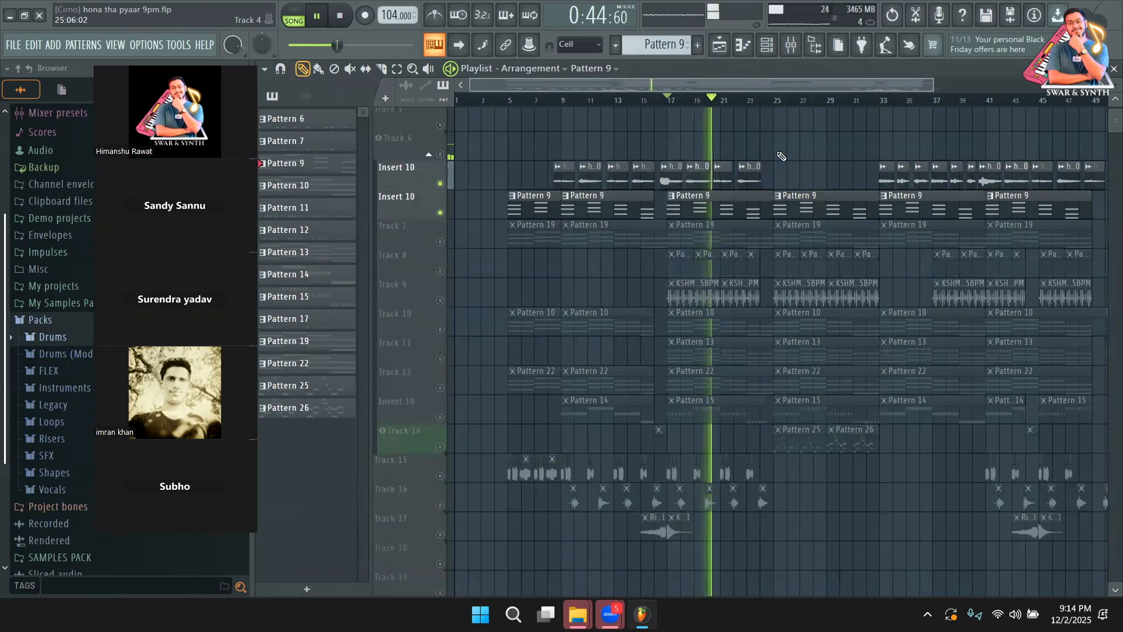
key(space)
Step: Mute the Pattern 9 chords and enable the Pattern 19 part on Track 7, audition it with the vocal and show Insert 18 in the mixer
click(446, 222)
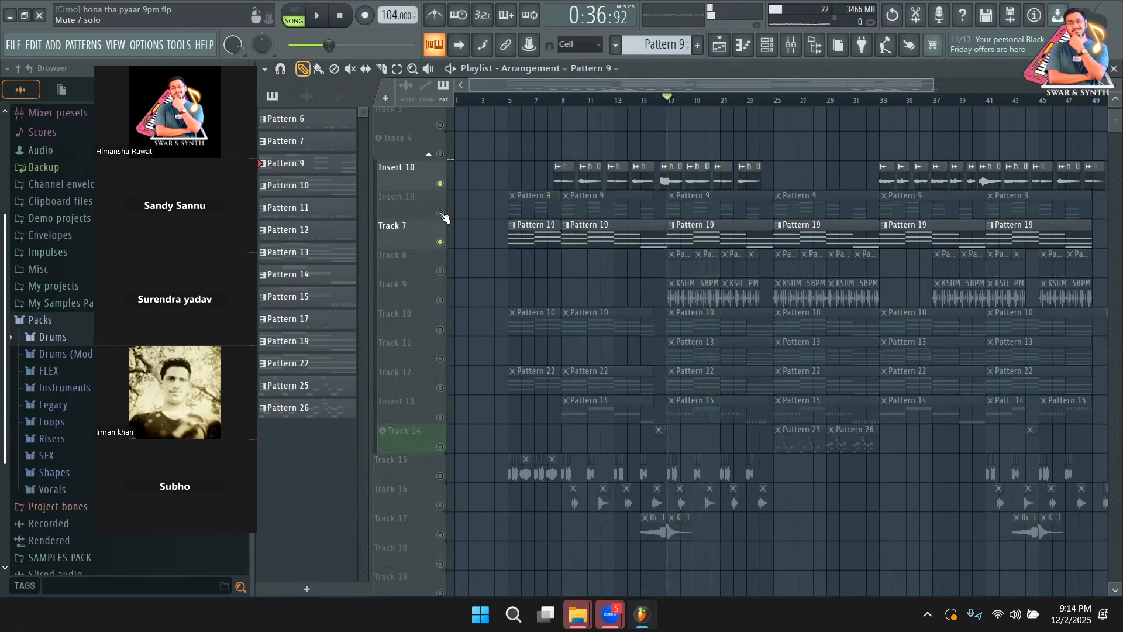
key(space)
key(space)
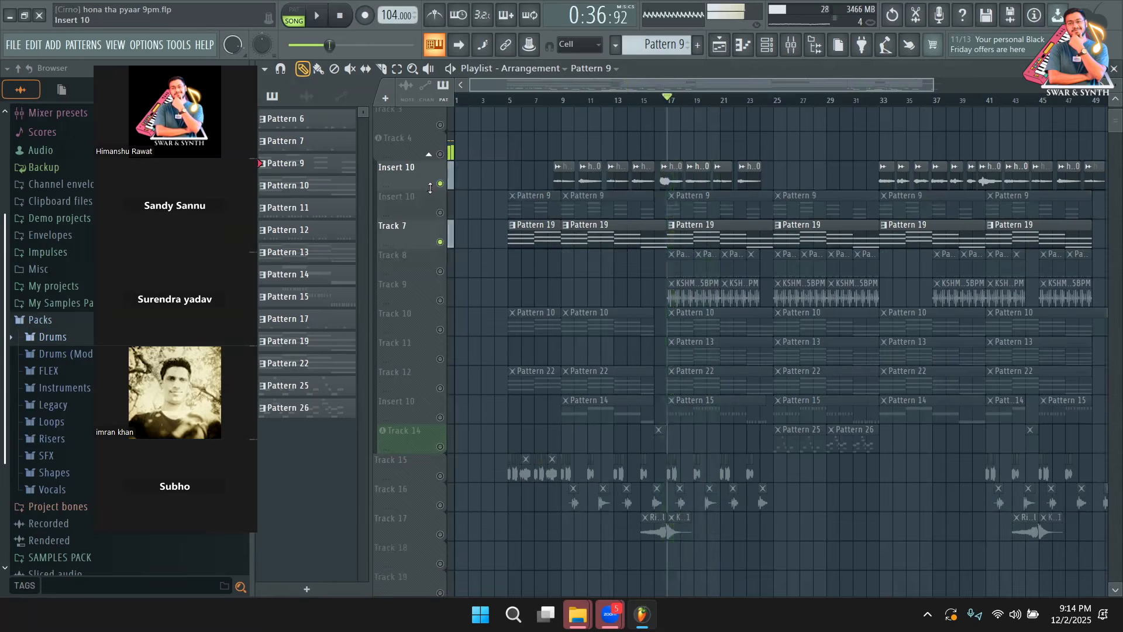
key(F9)
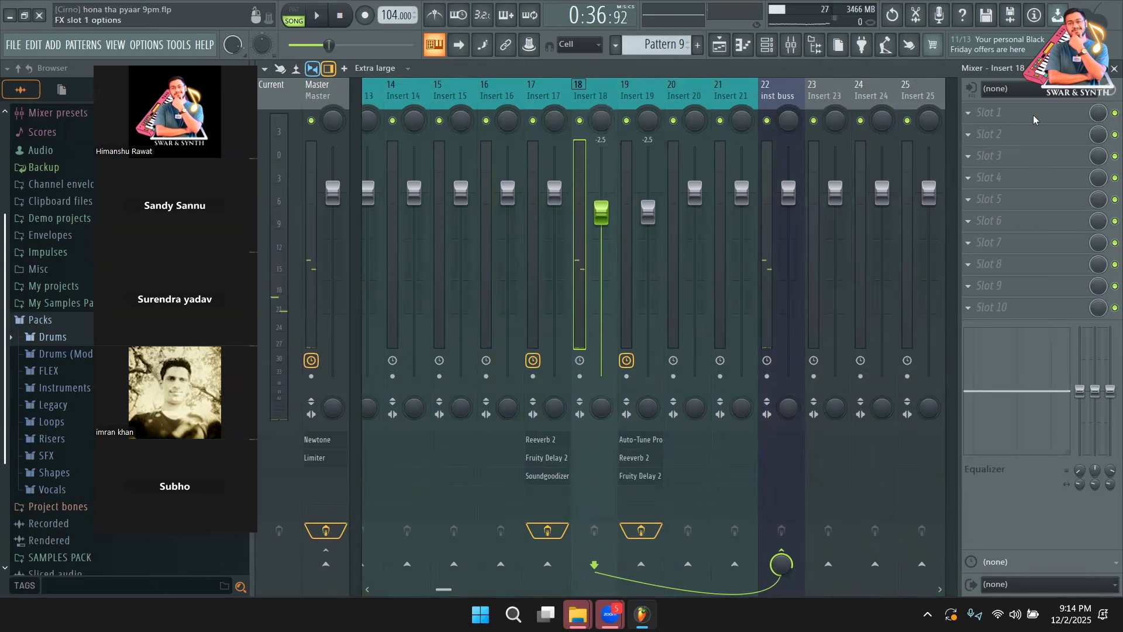
Step: Add Fruity Stereo Shaper to the first effect slot of Insert 18 and load its Stereoize 3 preset
click(1033, 119)
click(809, 124)
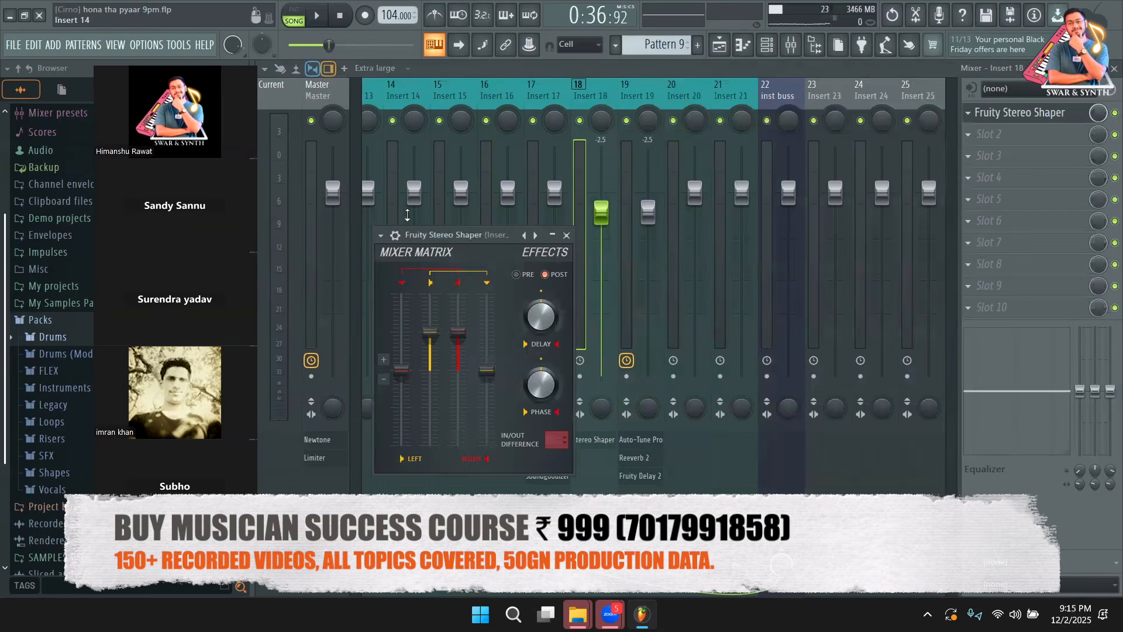
click(381, 235)
mouse_move(409, 286)
mouse_move(568, 286)
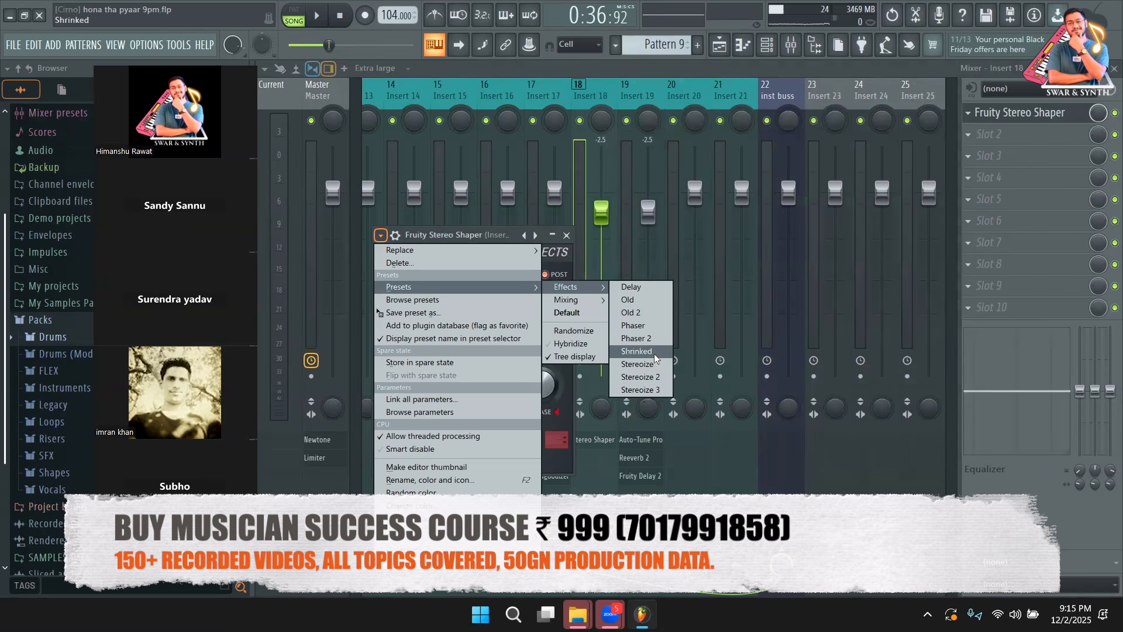
click(640, 389)
Step: Enable the Pattern 9 chords and the vocal in the Playlist and audition them together with Pattern 19
click(719, 45)
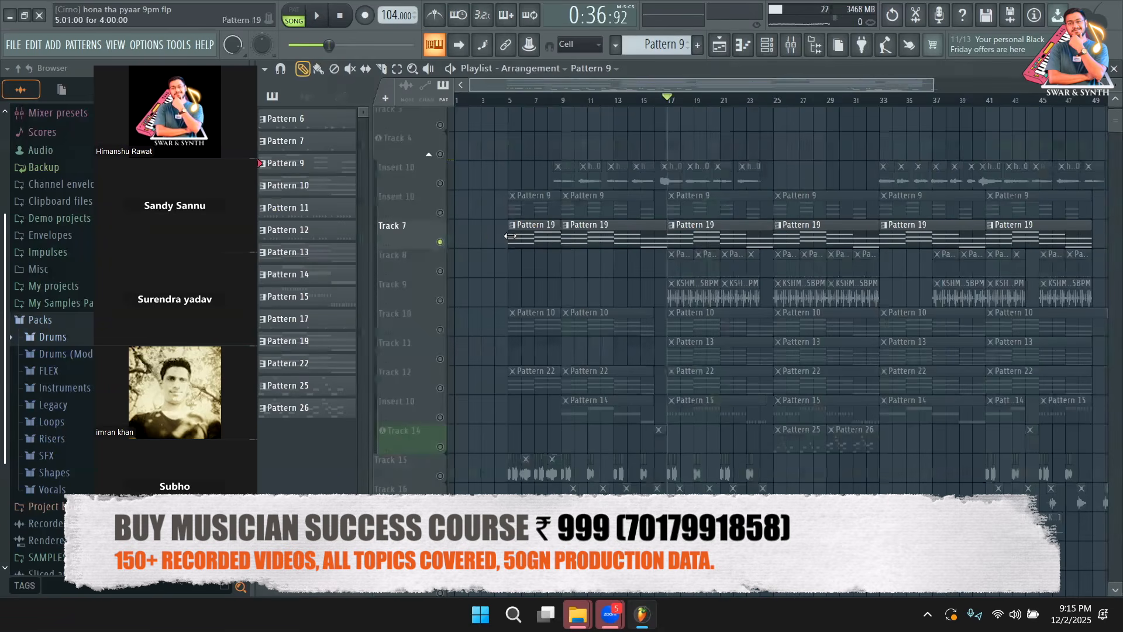
click(443, 213)
key(space)
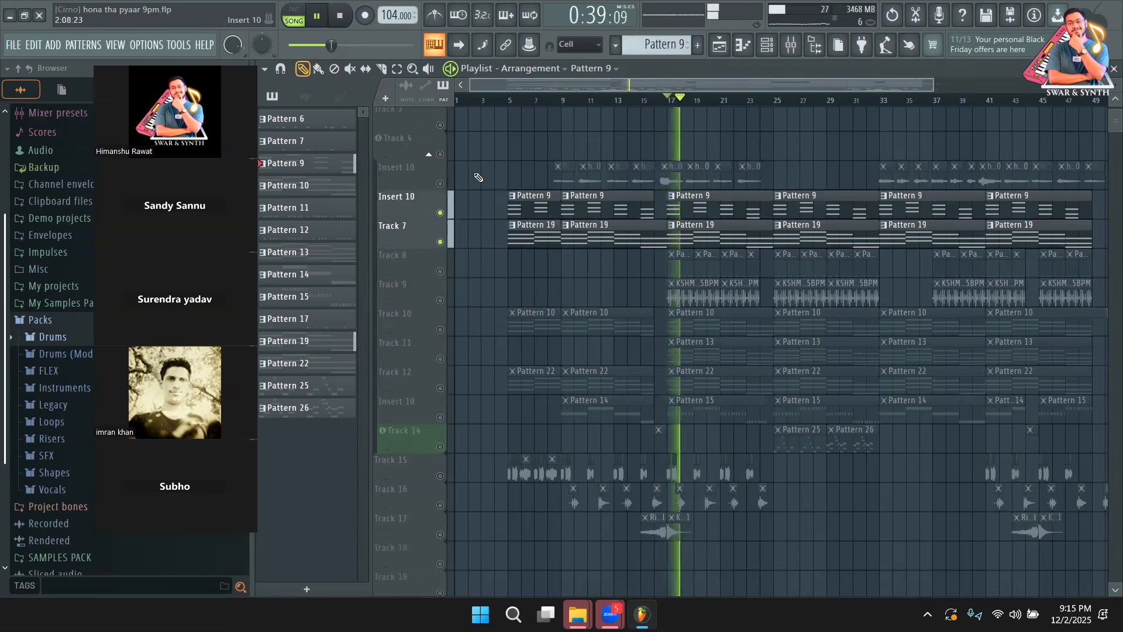
click(440, 183)
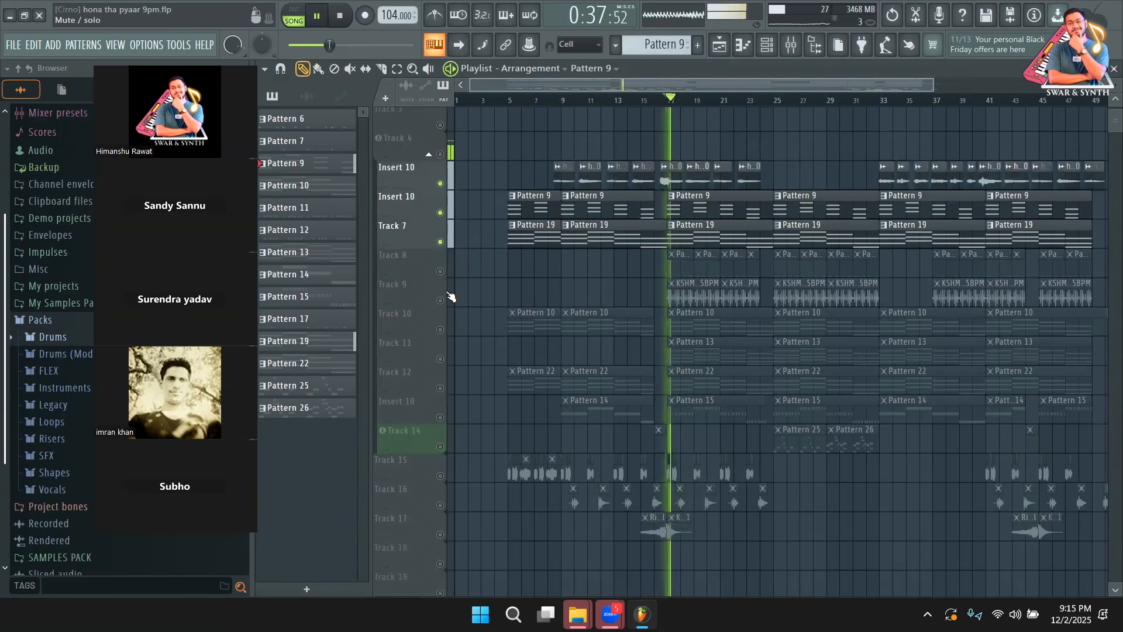
key(space)
Step: Enable the Pattern 10 part on Track 10, mute the Pattern 9 and Pattern 19 tracks, and audition it with the vocal
click(440, 329)
key(space)
click(440, 241)
click(439, 212)
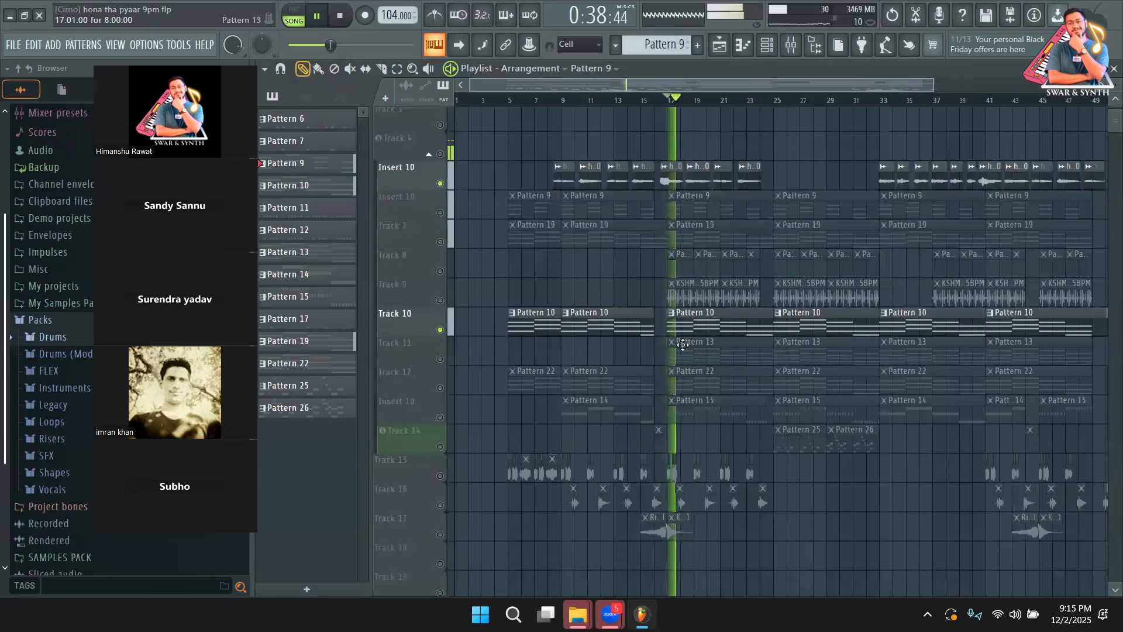
key(space)
double_click(696, 326)
key(space)
Step: Find the mixer insert carrying the Pattern 10 part, Insert 13, and rename it guitar
click(792, 46)
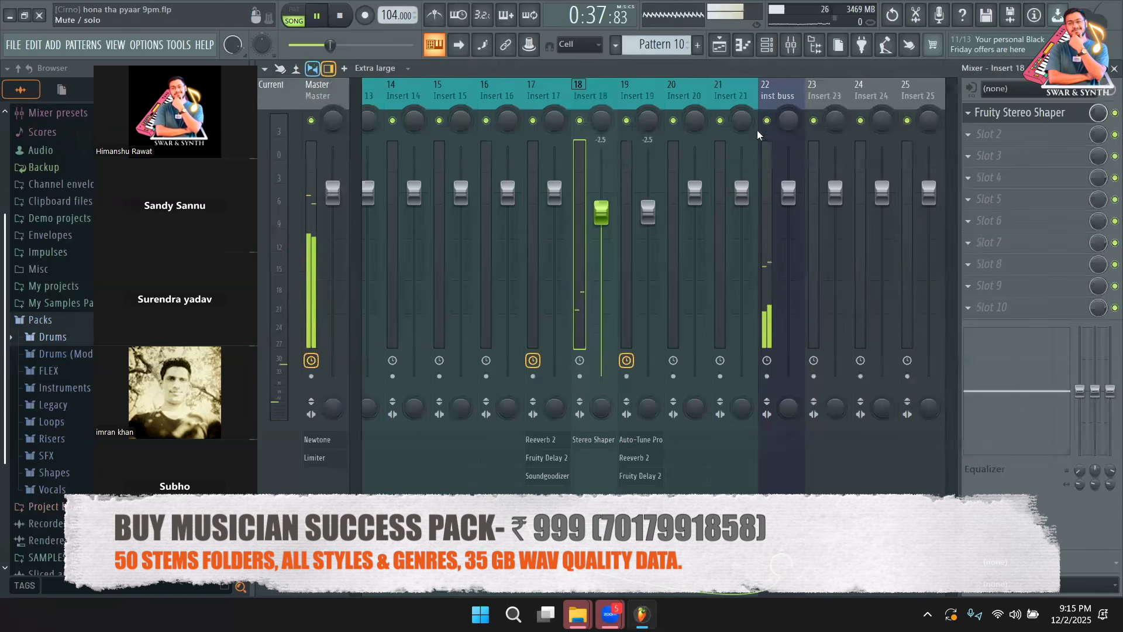
click(784, 94)
scroll(760, 105, up, 5)
click(710, 120)
click(620, 94)
right_click(643, 82)
click(677, 92)
text(guitar)
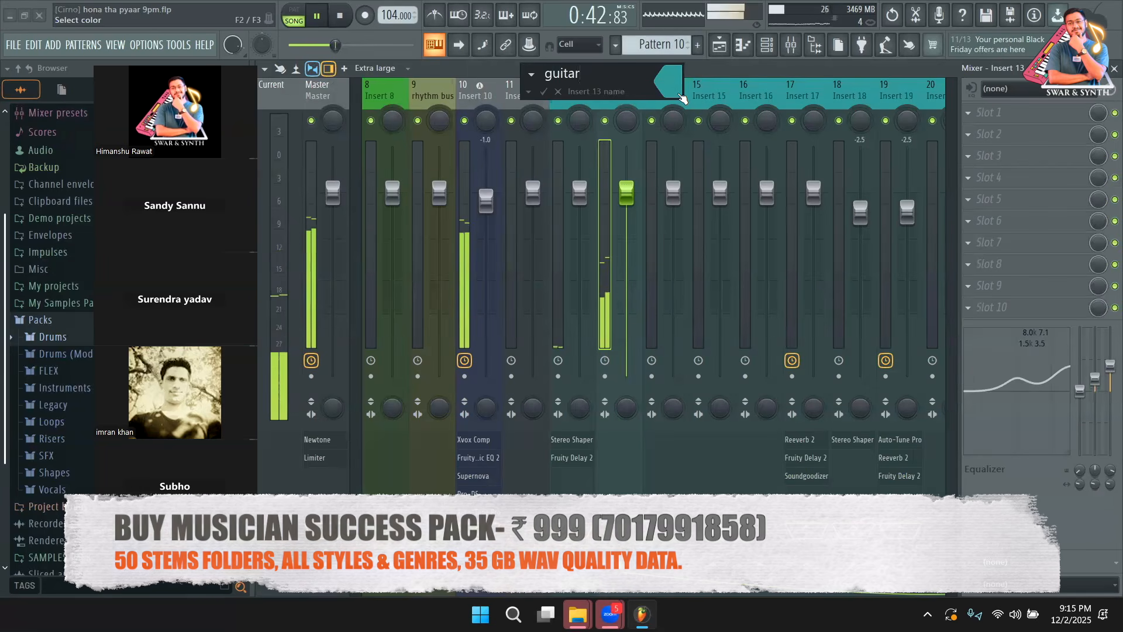
key(Return)
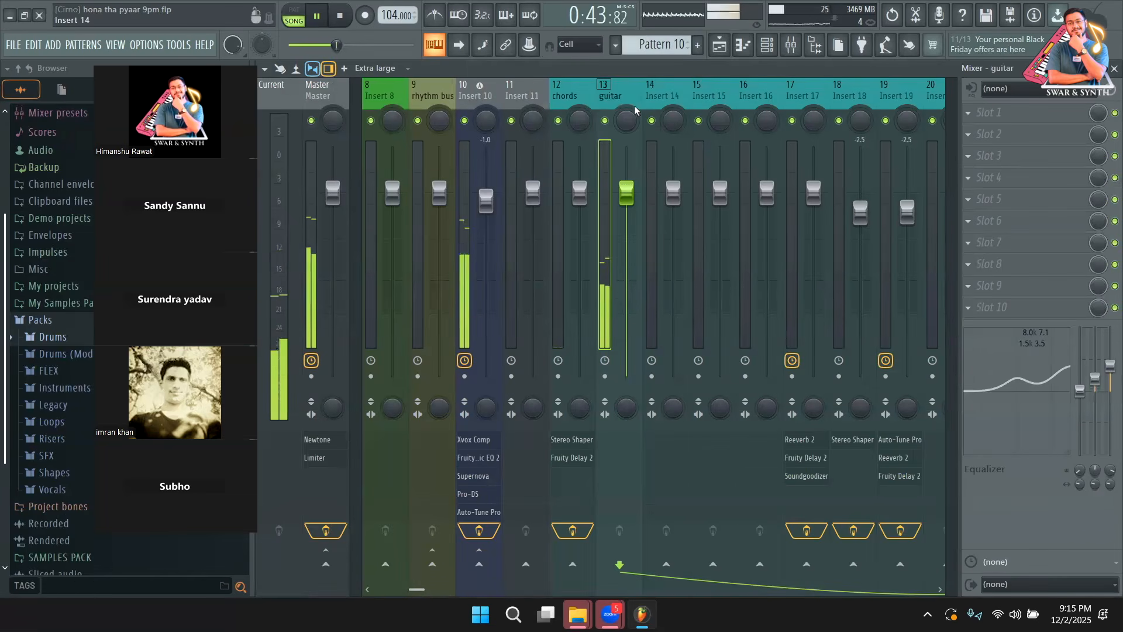
Step: Stop playback and add Fruity Parametric EQ 2 to the guitar insert's first effect slot
key(space)
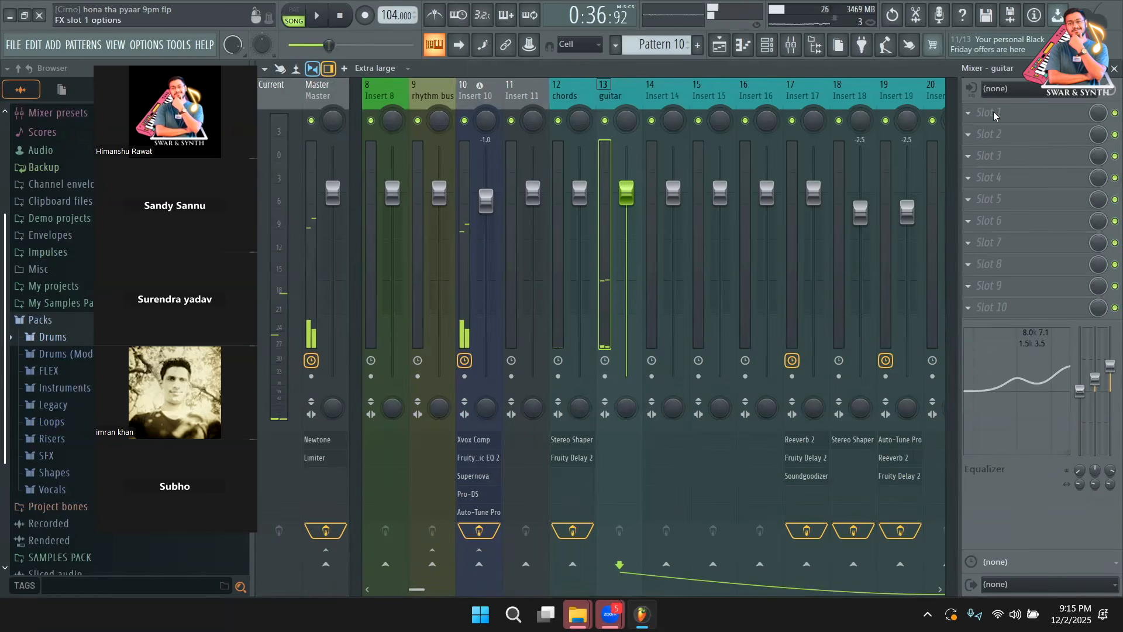
click(993, 112)
click(671, 497)
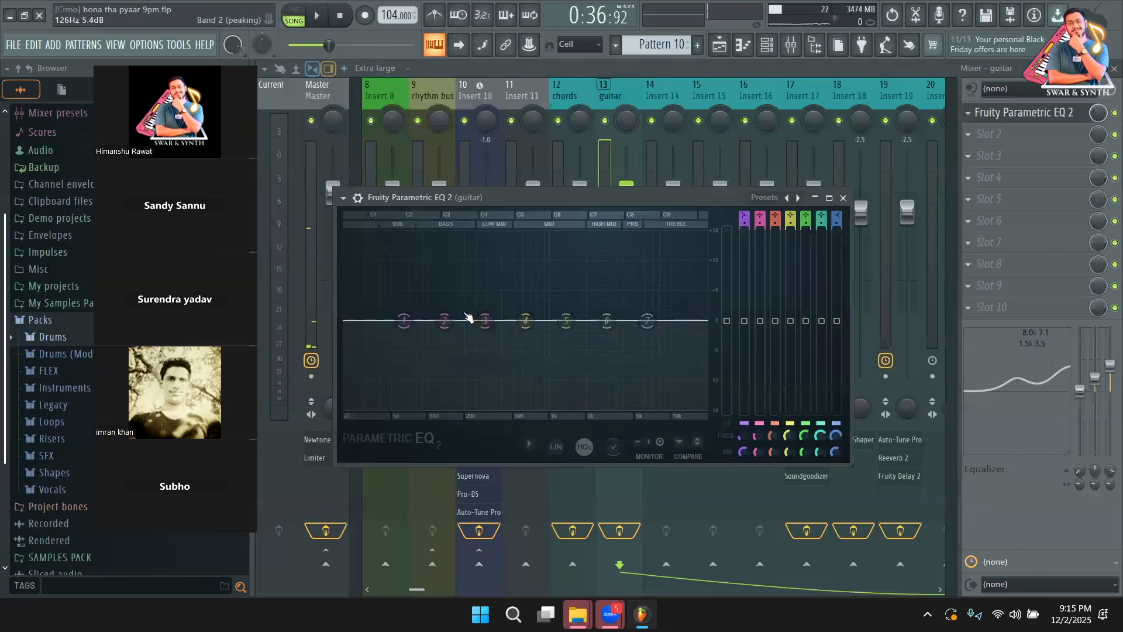
Step: Audition the guitar and cut its lows by pulling EQ band 1 fully down at about 123 Hz
key(space)
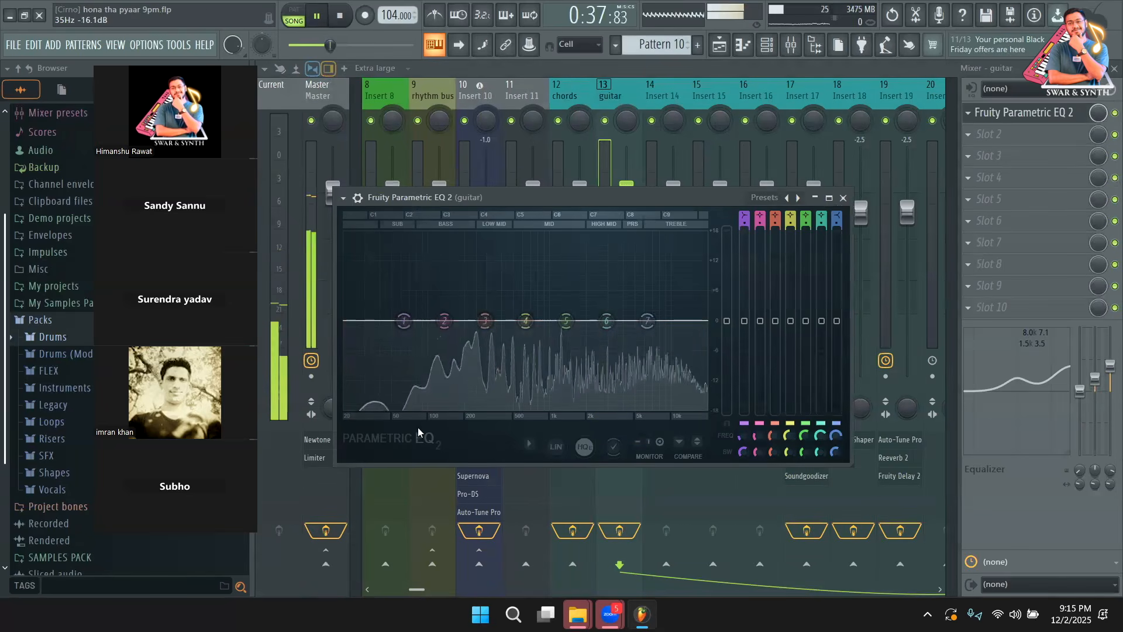
key(space)
drag(403, 320, 427, 406)
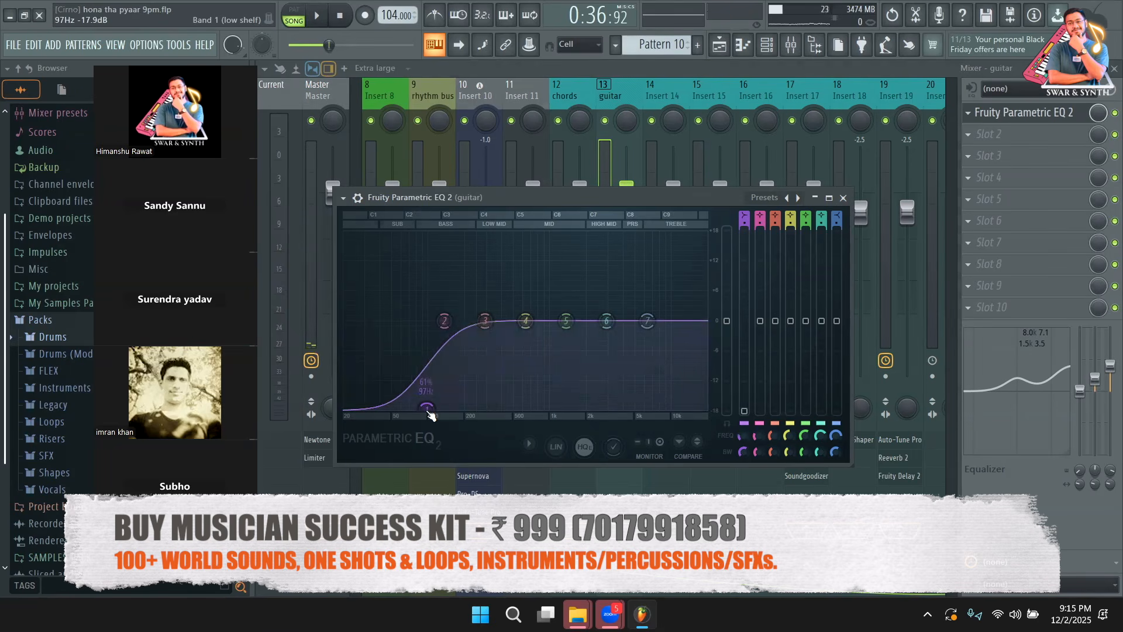
drag(426, 406, 441, 406)
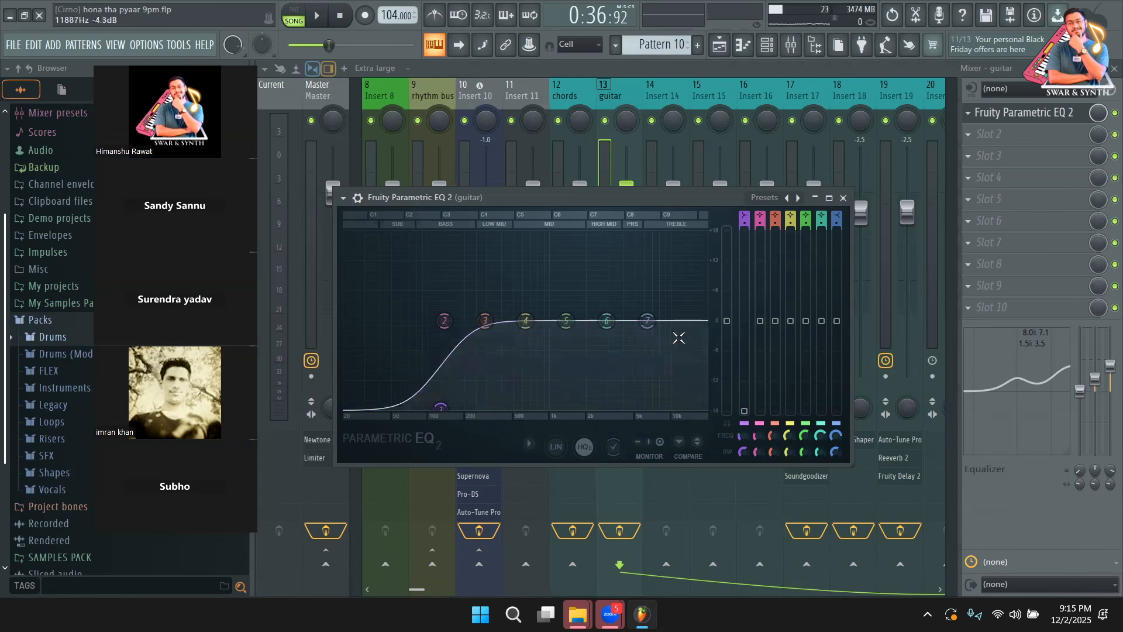
key(space)
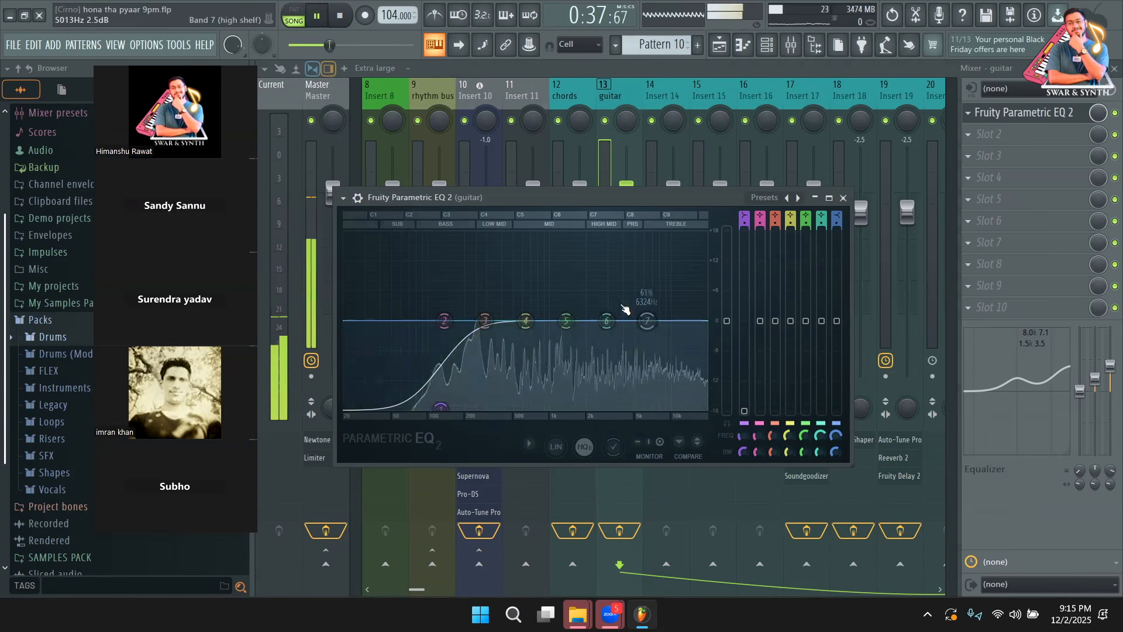
Step: Boost the guitar's EQ band 5 around 1.9 kHz, band 7 around 5.5 kHz and band 6 around 10.7 kHz
key(space)
drag(647, 321, 674, 300)
key(space)
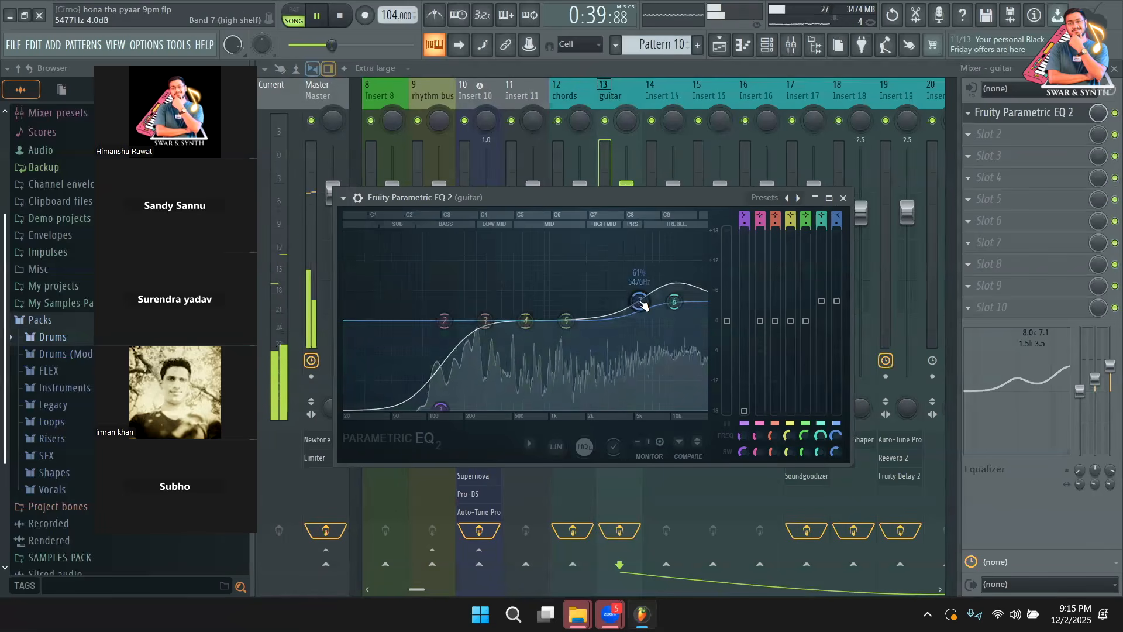
drag(565, 321, 583, 309)
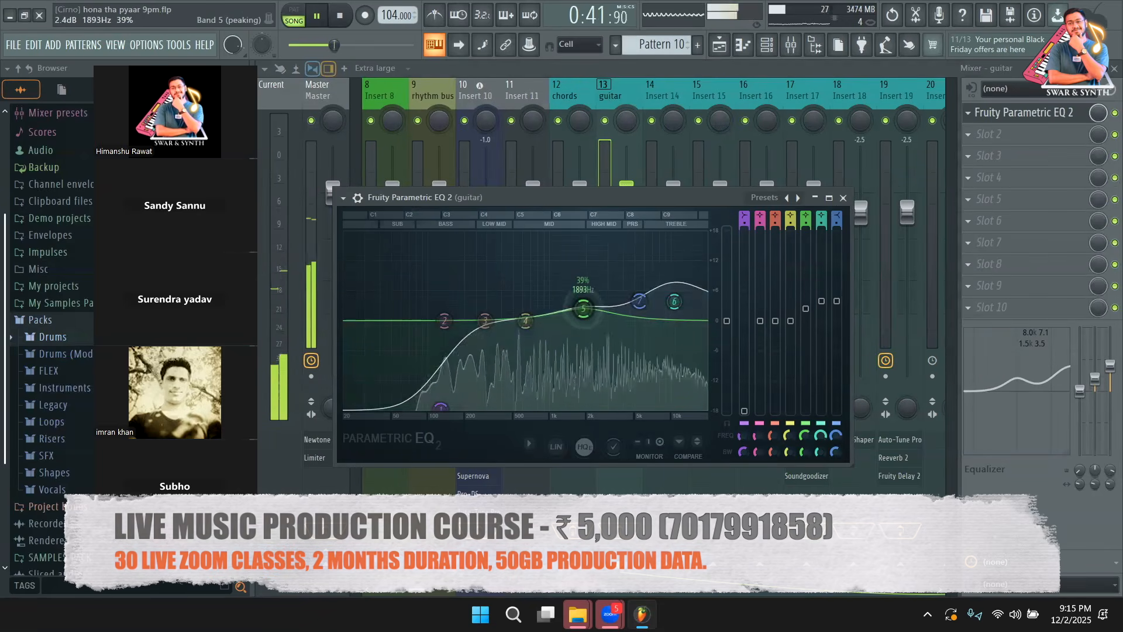
drag(673, 301, 674, 302)
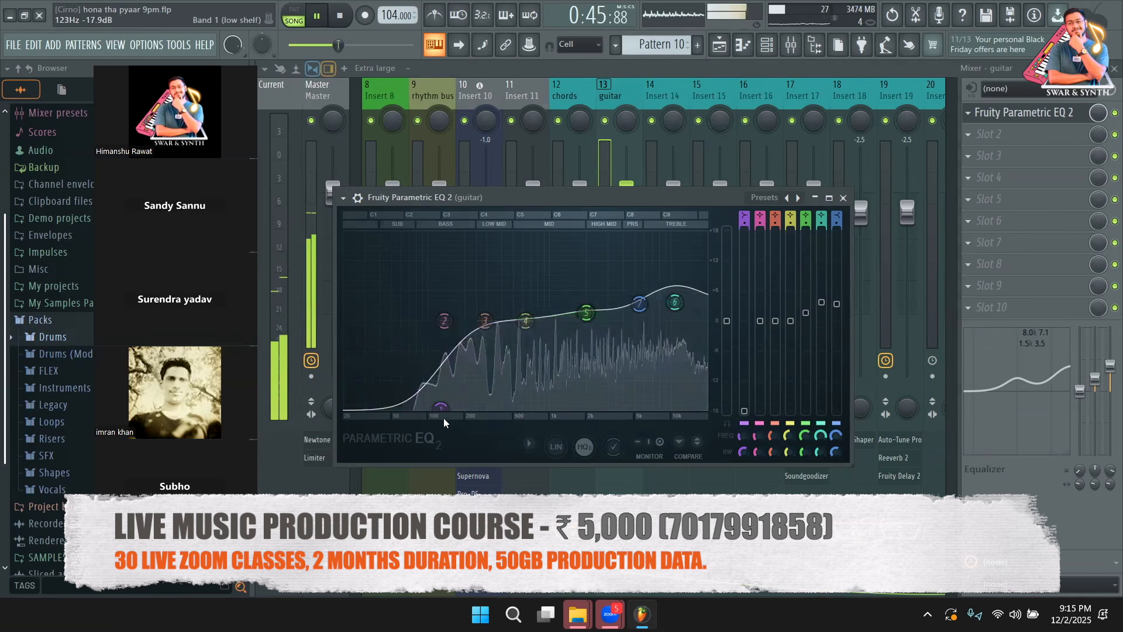
Step: Move the guitar's EQ band 1 to about 131 Hz, slightly reduce the band 6 and 7 boosts, and close the EQ
key(space)
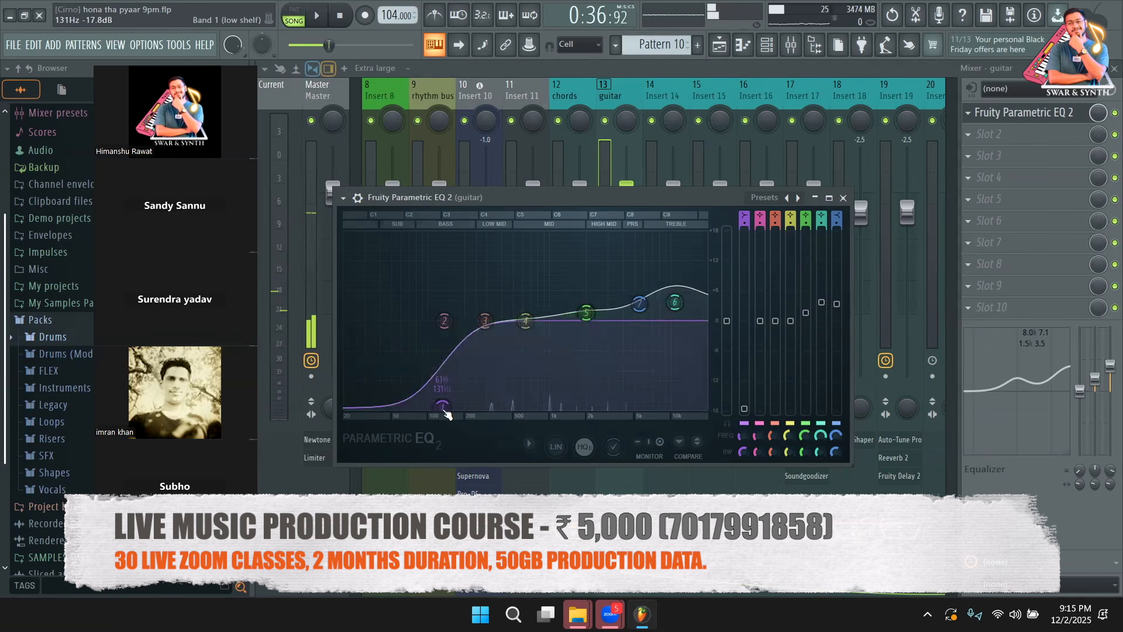
drag(674, 302, 675, 304)
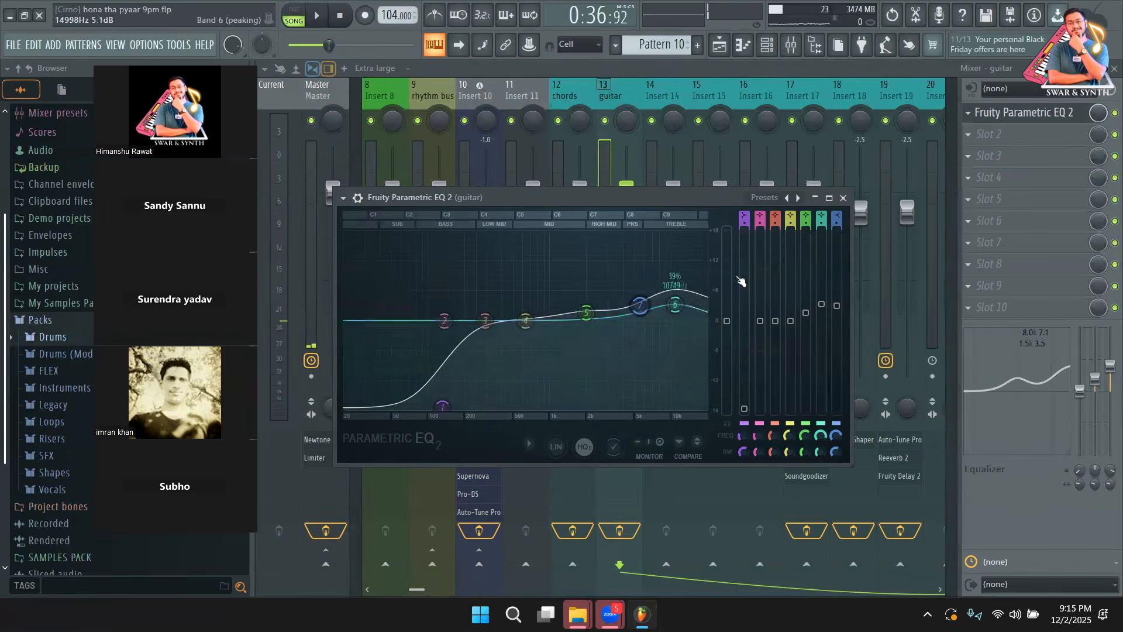
click(843, 197)
Step: Lower the guitar insert's volume to about -2.6 dB while auditioning it with the vocal
key(space)
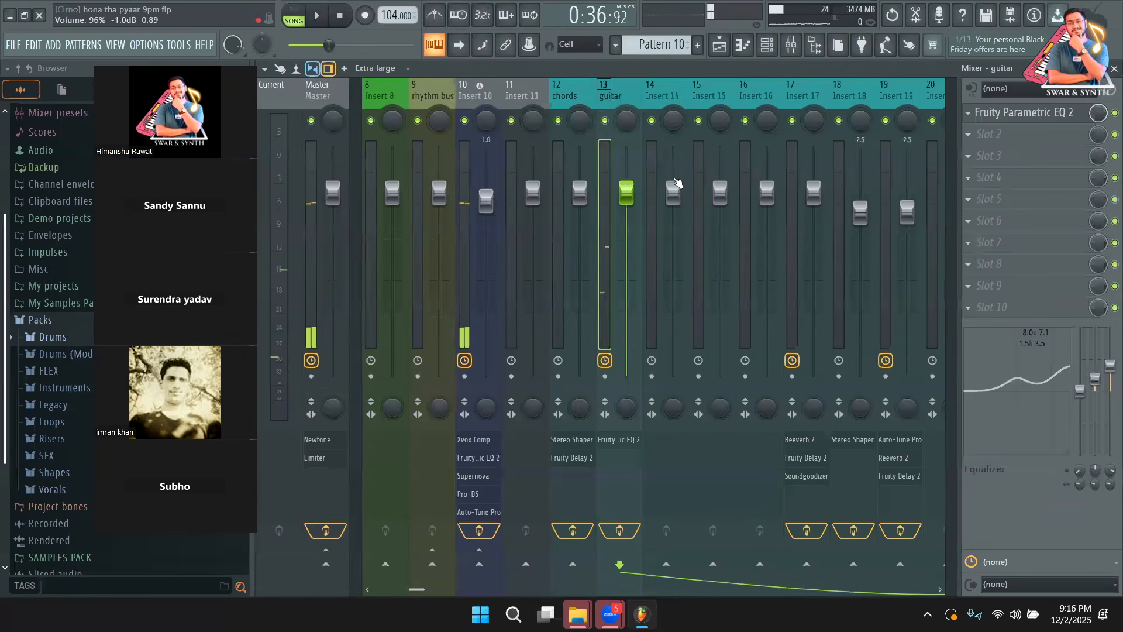
mouse_move(631, 204)
mouse_down()
mouse_move(631, 231)
mouse_move(626, 212)
mouse_up()
key(space)
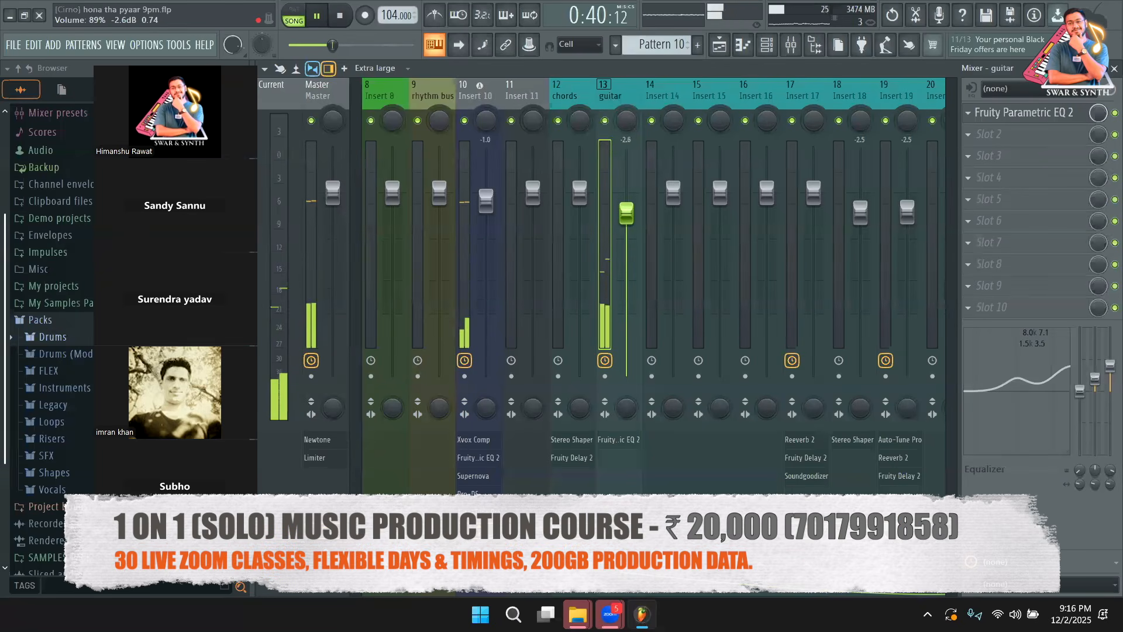
key(space)
Step: Unmute the Pattern 9 and Pattern 19 tracks in the Playlist and play them with the vocal and guitar
click(719, 45)
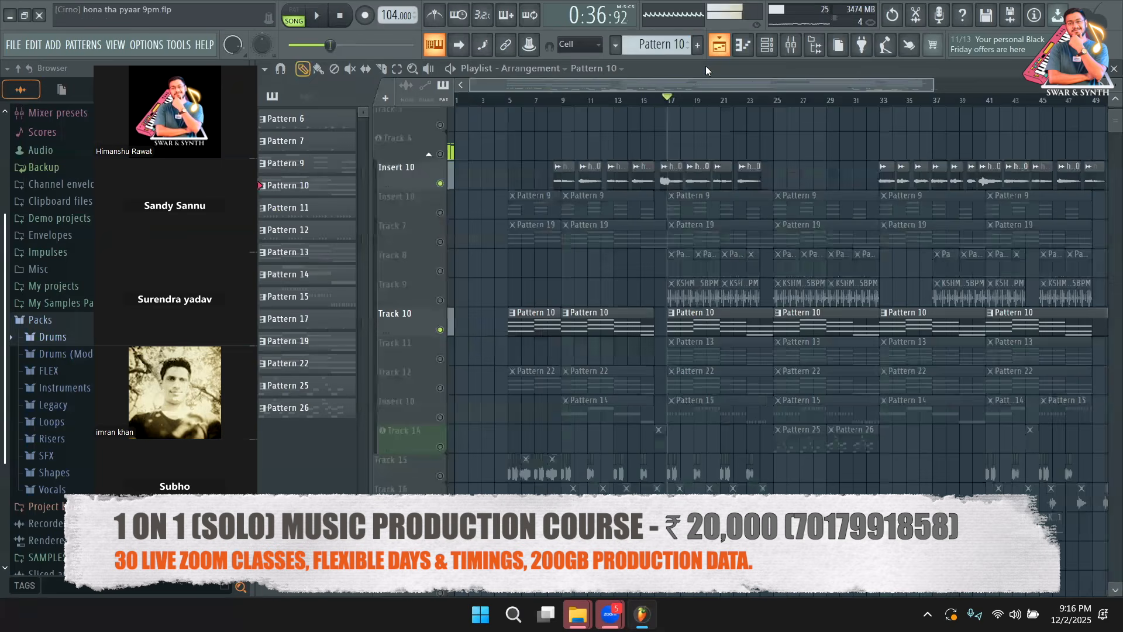
click(440, 212)
click(439, 241)
key(space)
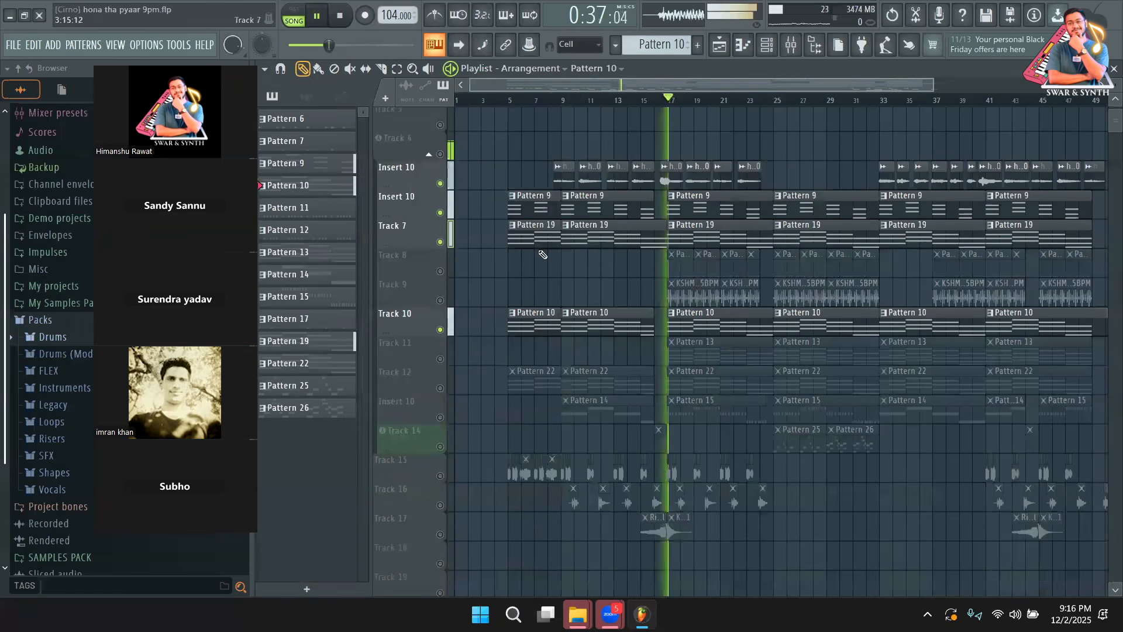
Step: Balance the mixer levels by setting the guitar to -2.0 dB and Insert 18 to -2.8 dB
click(791, 49)
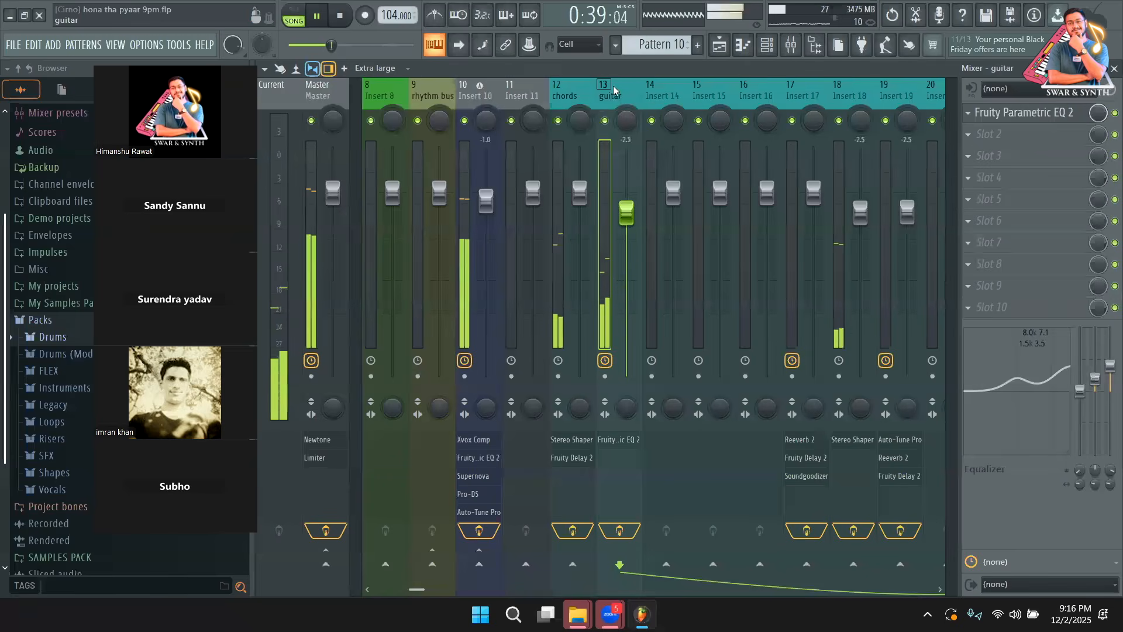
drag(624, 231, 624, 227)
scroll(895, 101, down, 10)
scroll(919, 111, up, 5)
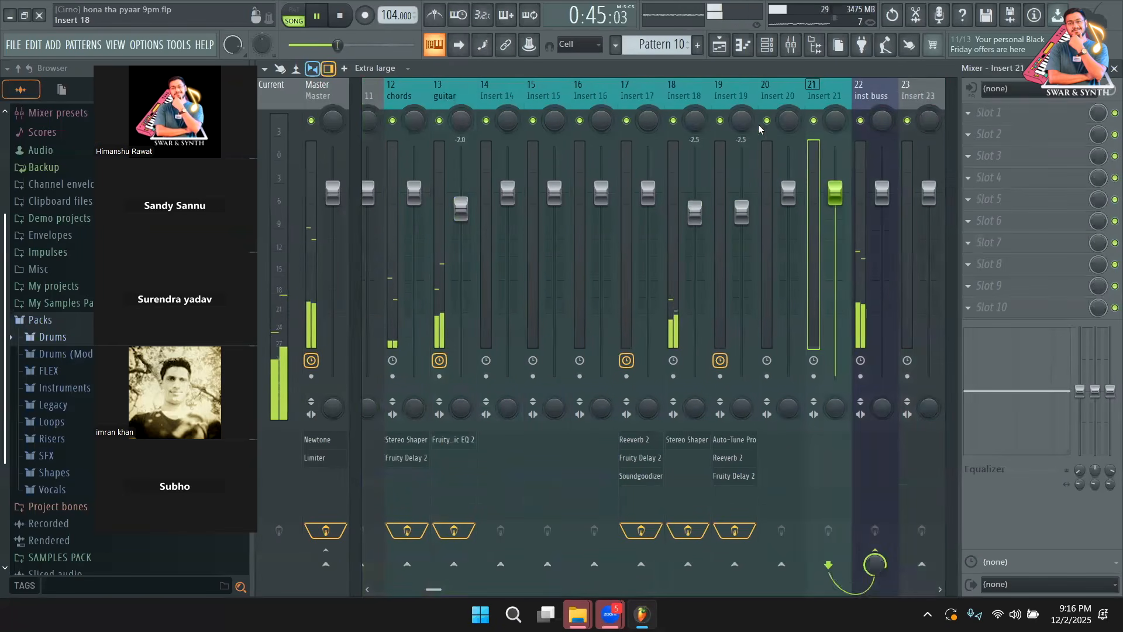
key(space)
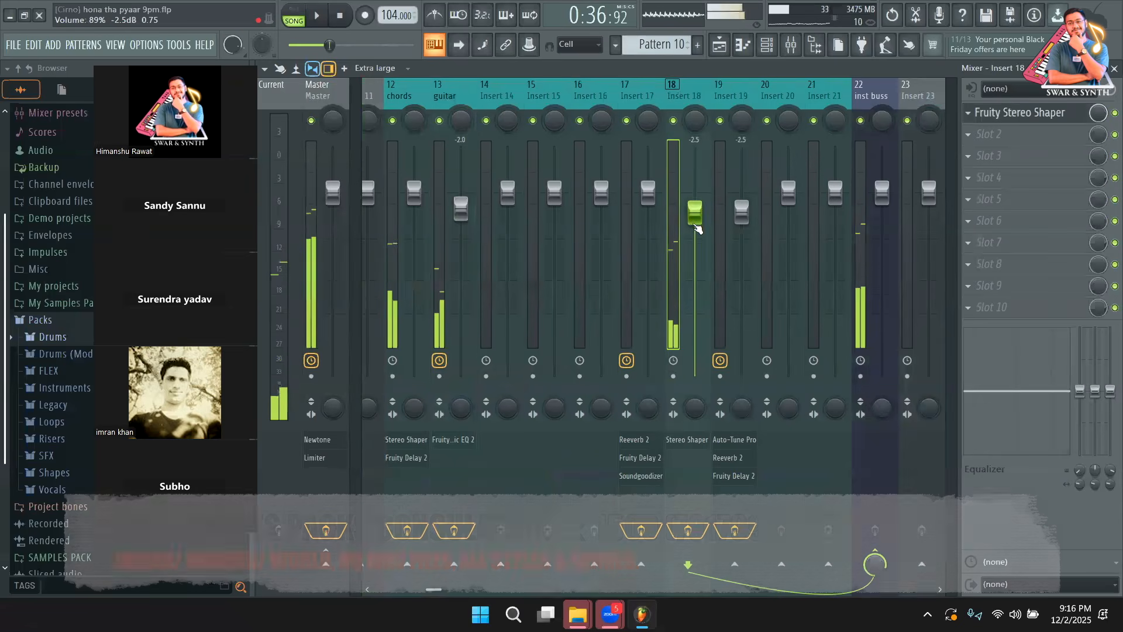
scroll(644, 114, up, 7)
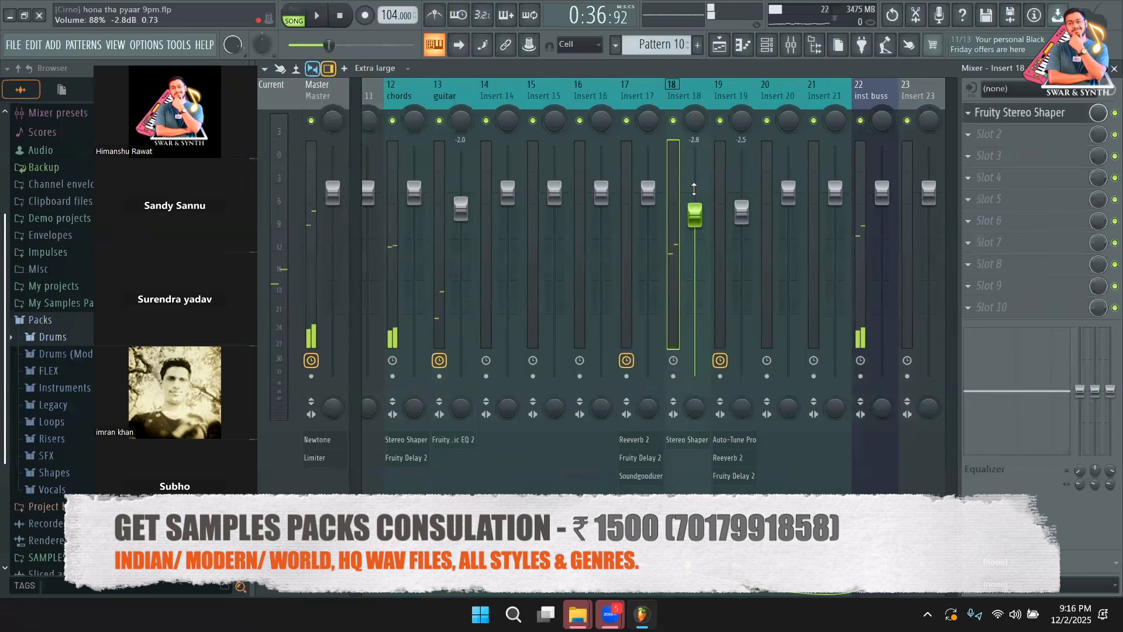
Step: Lower the chords insert's volume to -3.5 dB during playback
scroll(644, 114, down, 1)
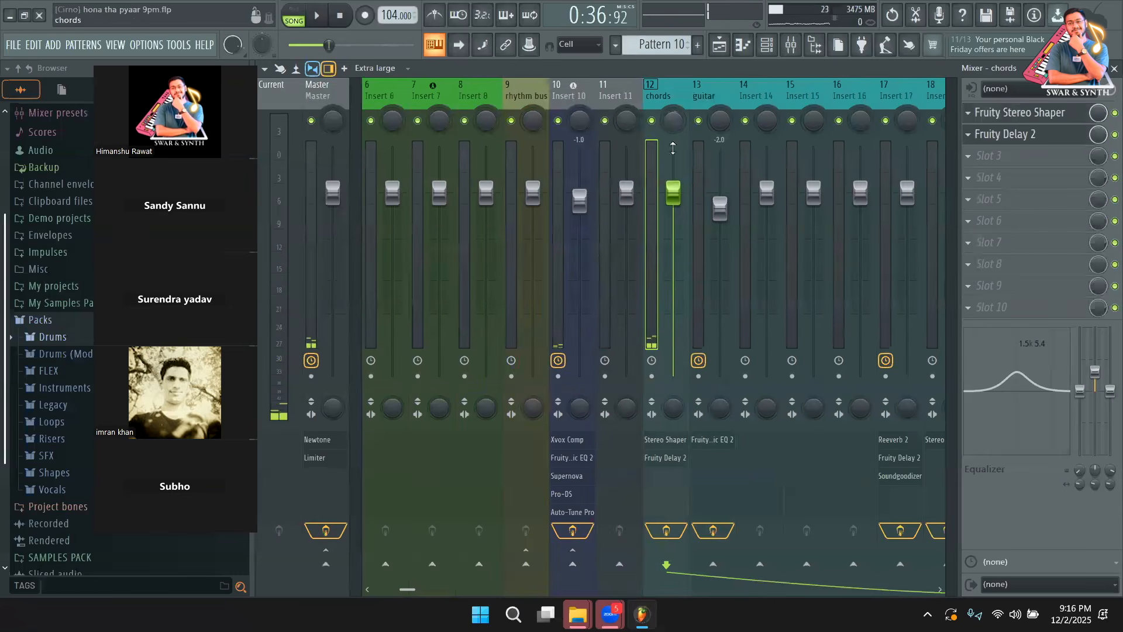
key(space)
drag(678, 222, 678, 226)
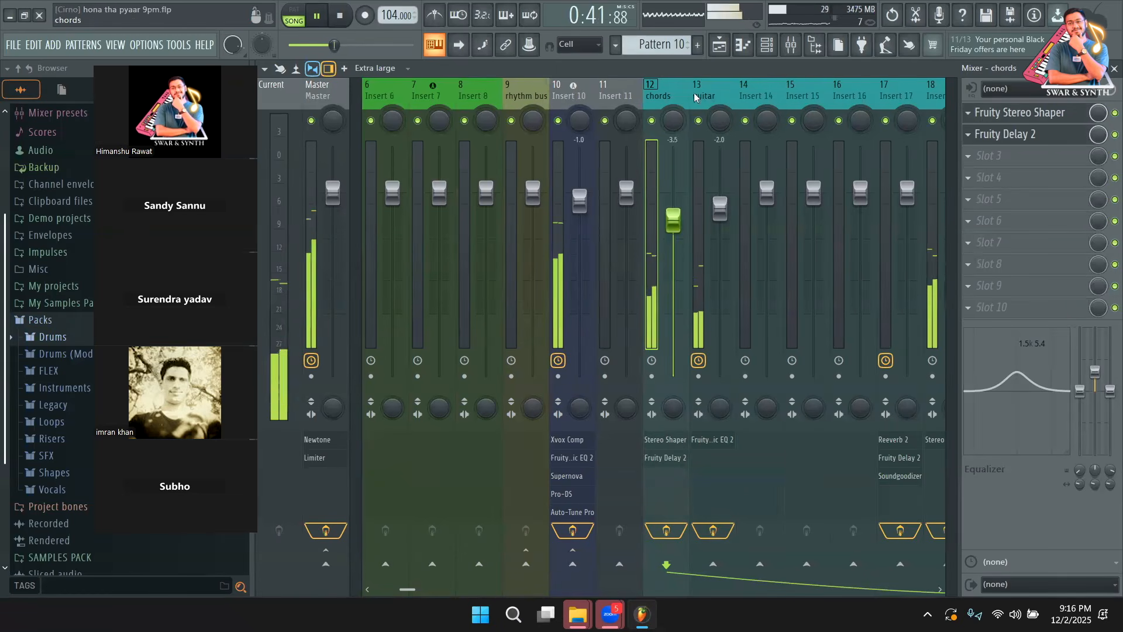
Step: Lower Insert 18's volume to -4.2 dB and rename the insert synth
scroll(692, 91, down, 6)
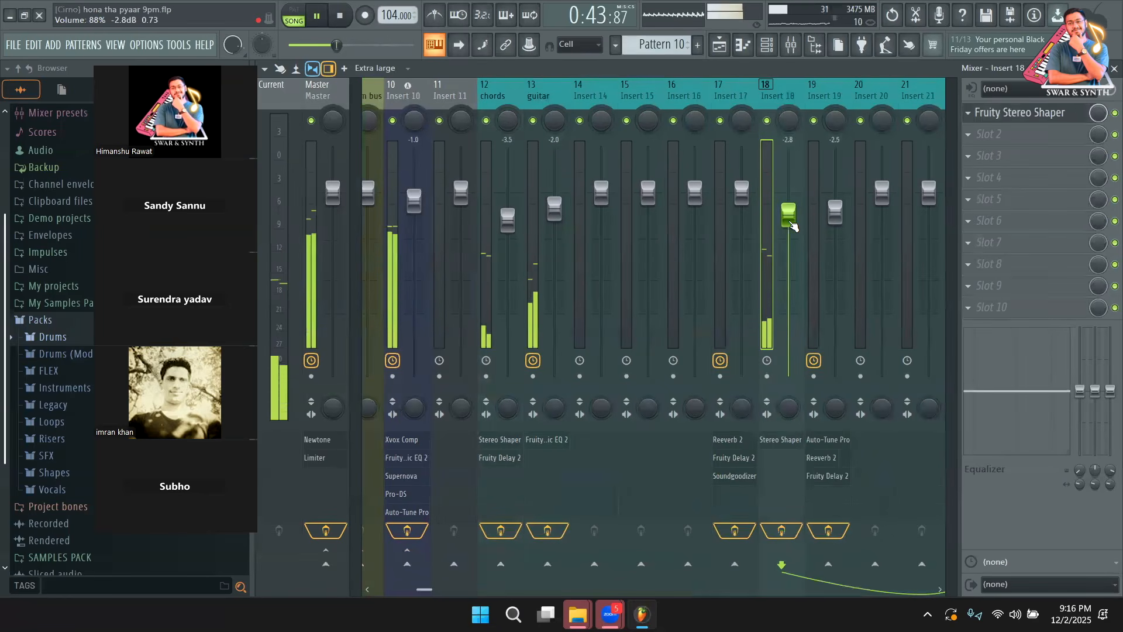
drag(791, 223, 791, 233)
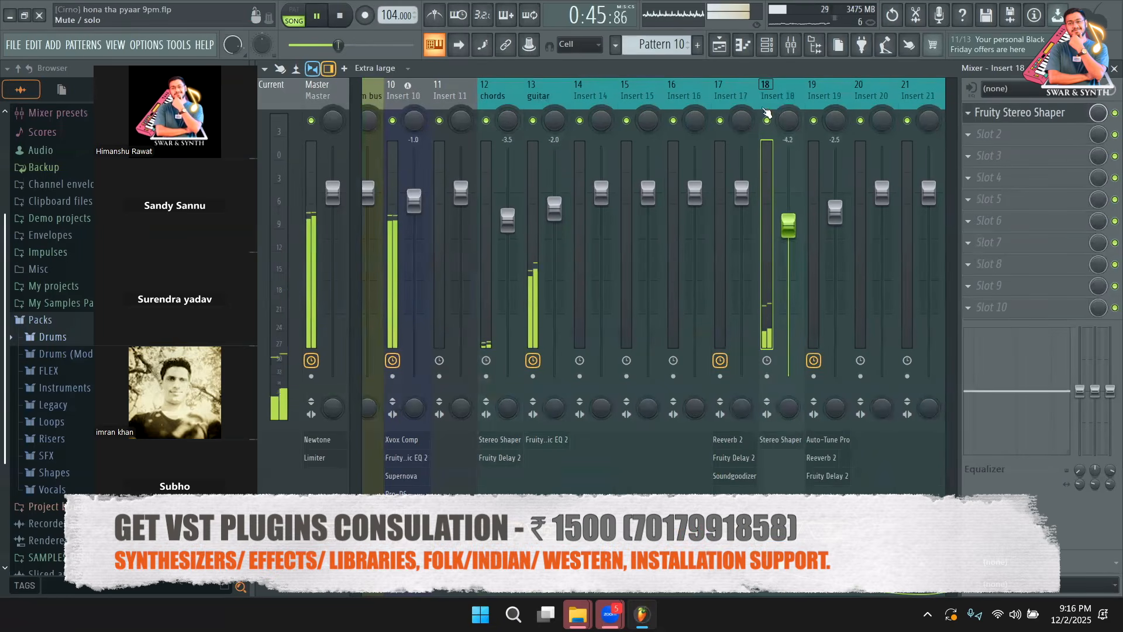
right_click(784, 94)
click(829, 100)
text(s)
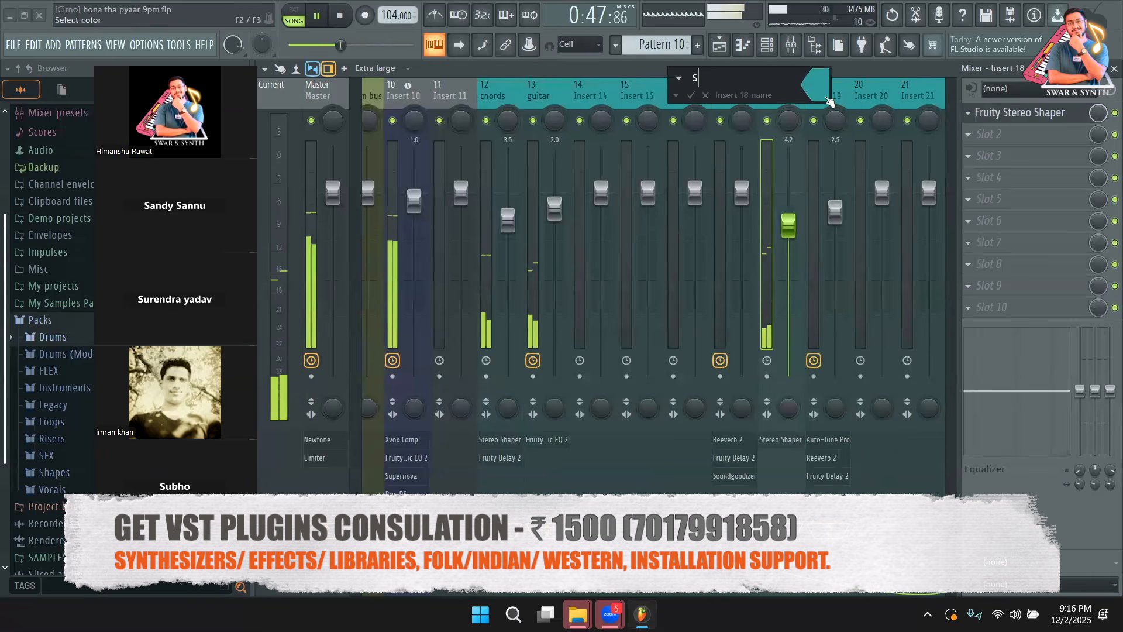
text(ynth)
key(Return)
Step: Lower the synth insert's volume to -5.0 dB, stop playback, and solo and unsolo the insert
drag(802, 215, 803, 223)
key(space)
right_click(766, 120)
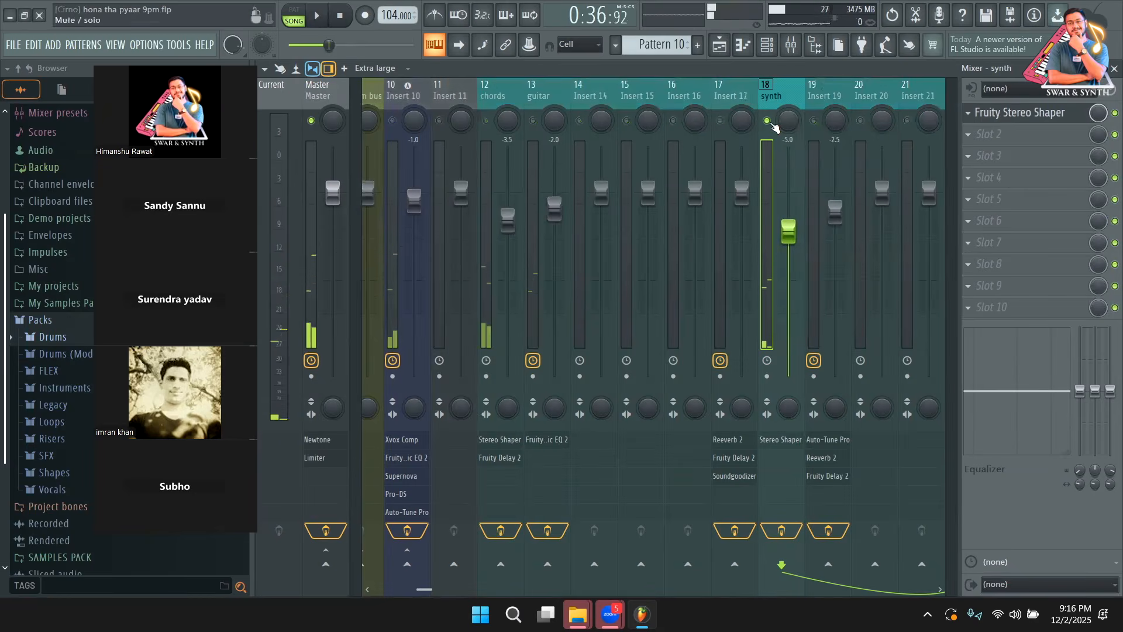
right_click(767, 121)
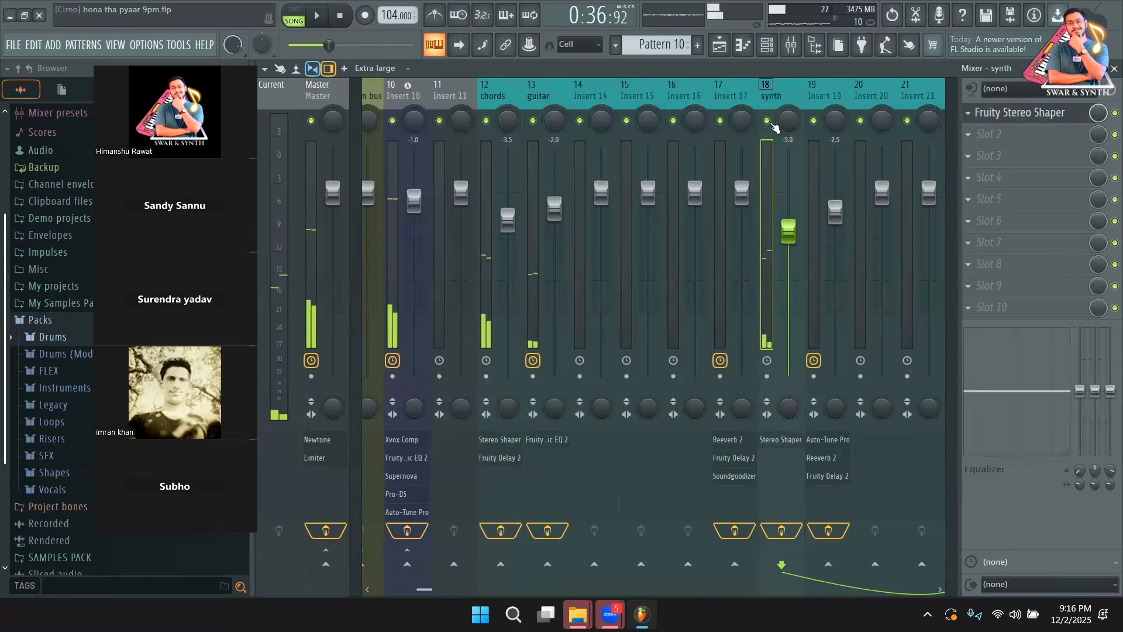
Step: Unmute Track 11 in the playlist, play the song, open Pattern 13's notes and find its mixer insert
click(720, 45)
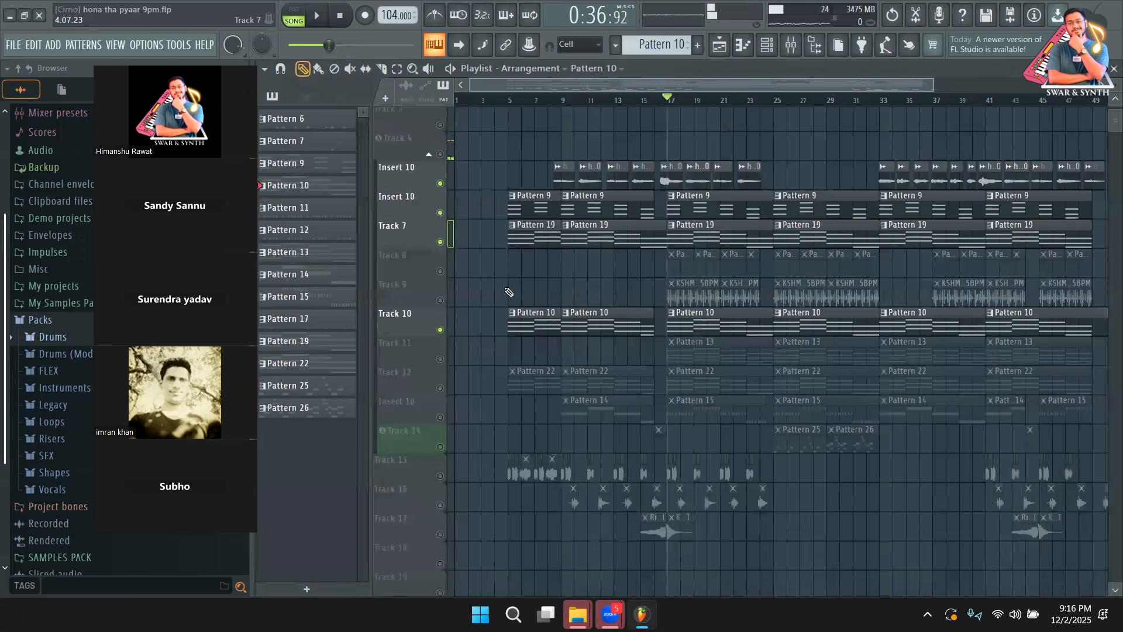
click(441, 359)
key(space)
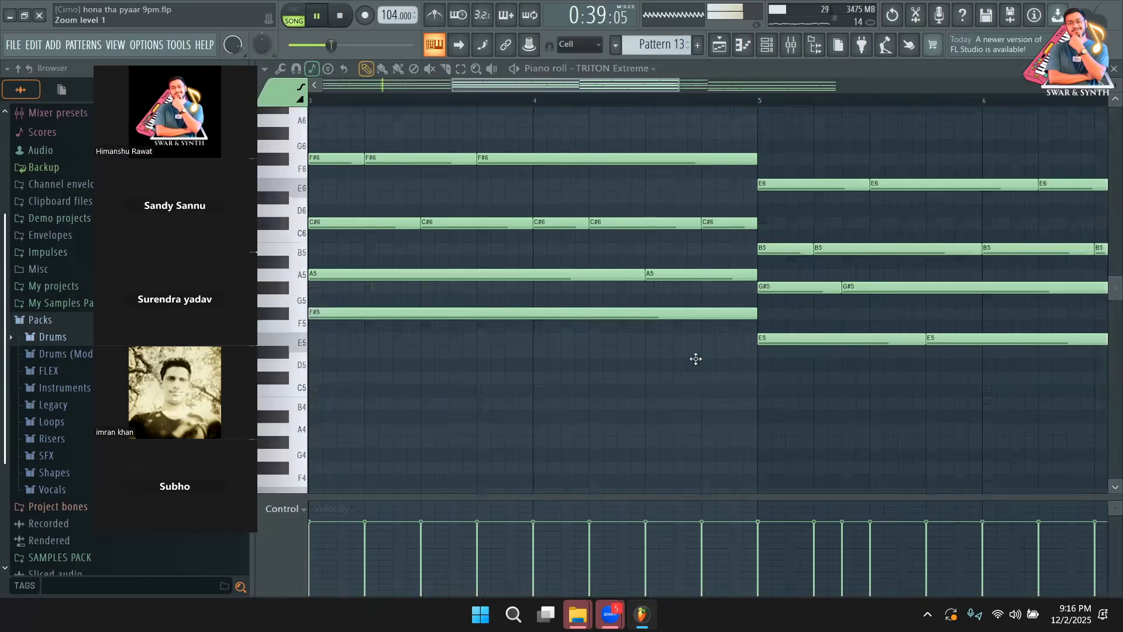
double_click(694, 355)
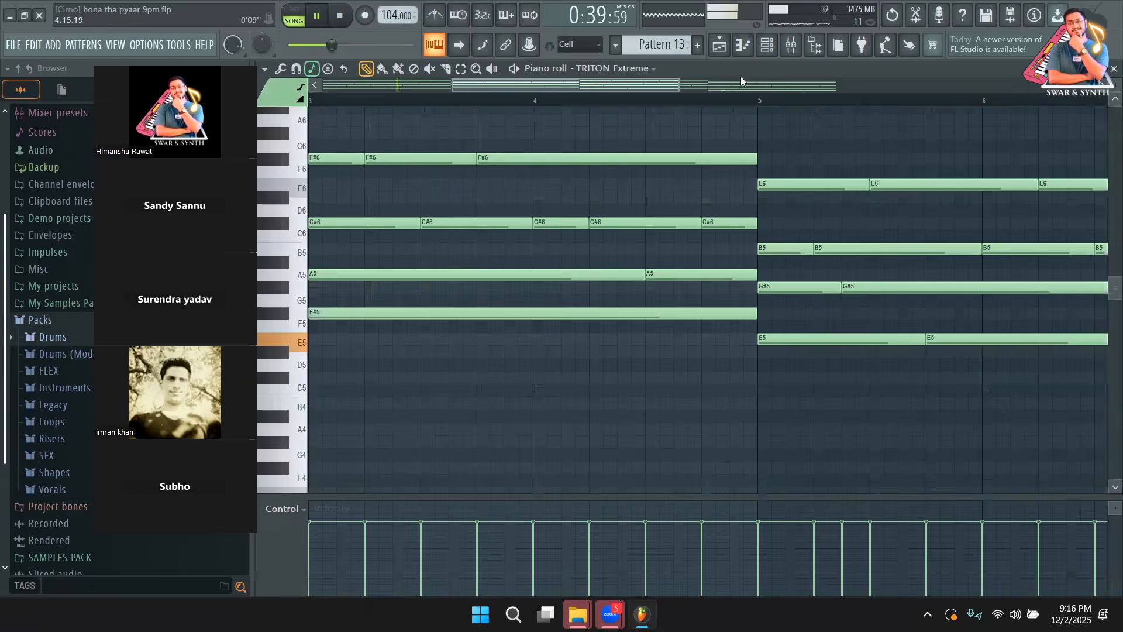
click(792, 46)
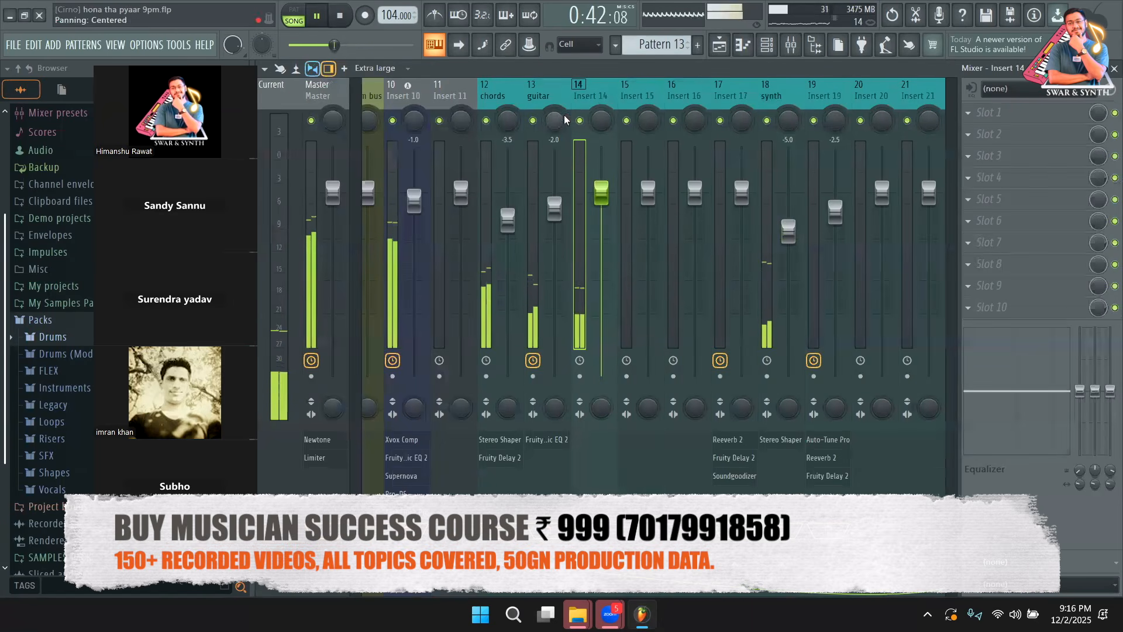
Step: Stop playback, rename Insert 14 fp guitar, add Fruity Reeverb 2 with a 64% wet level and browse its presets
key(space)
right_click(580, 121)
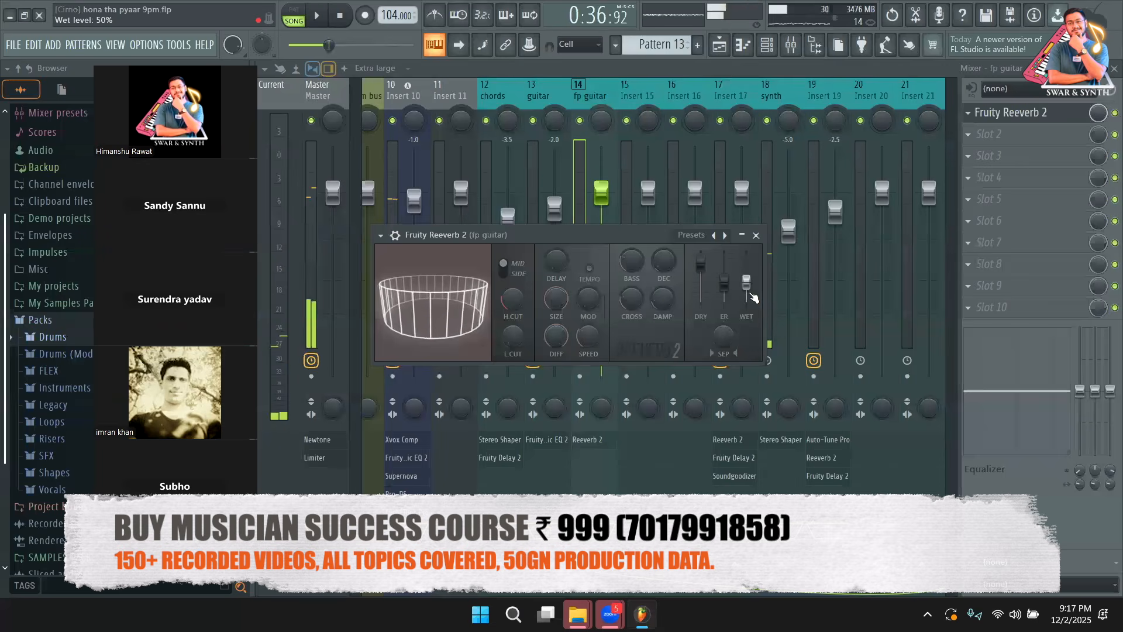
drag(746, 280, 751, 278)
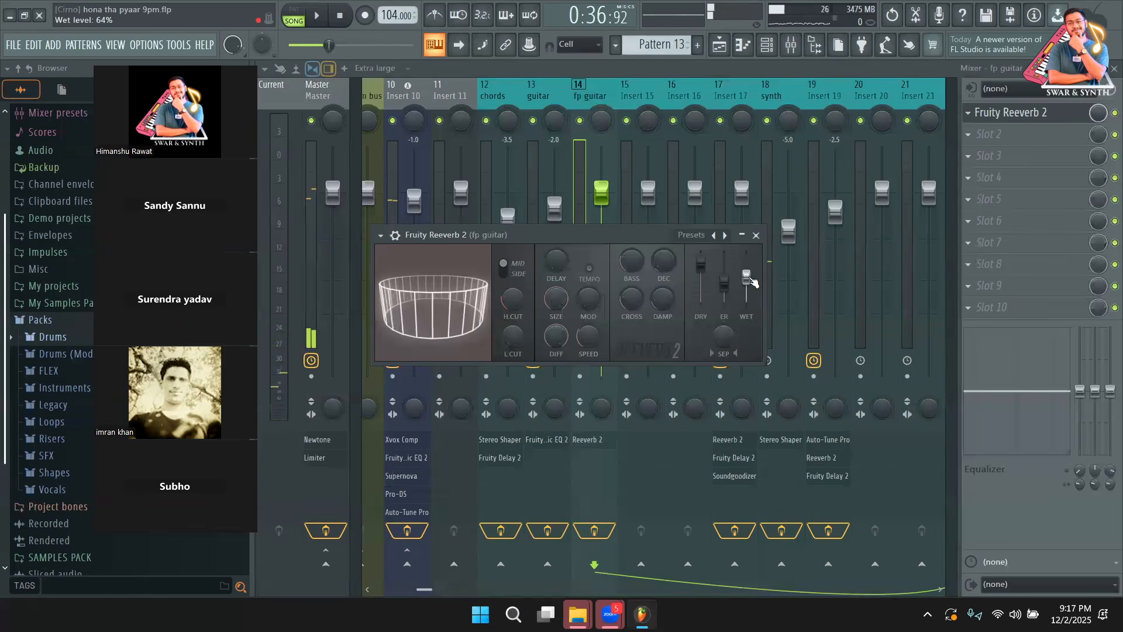
click(697, 238)
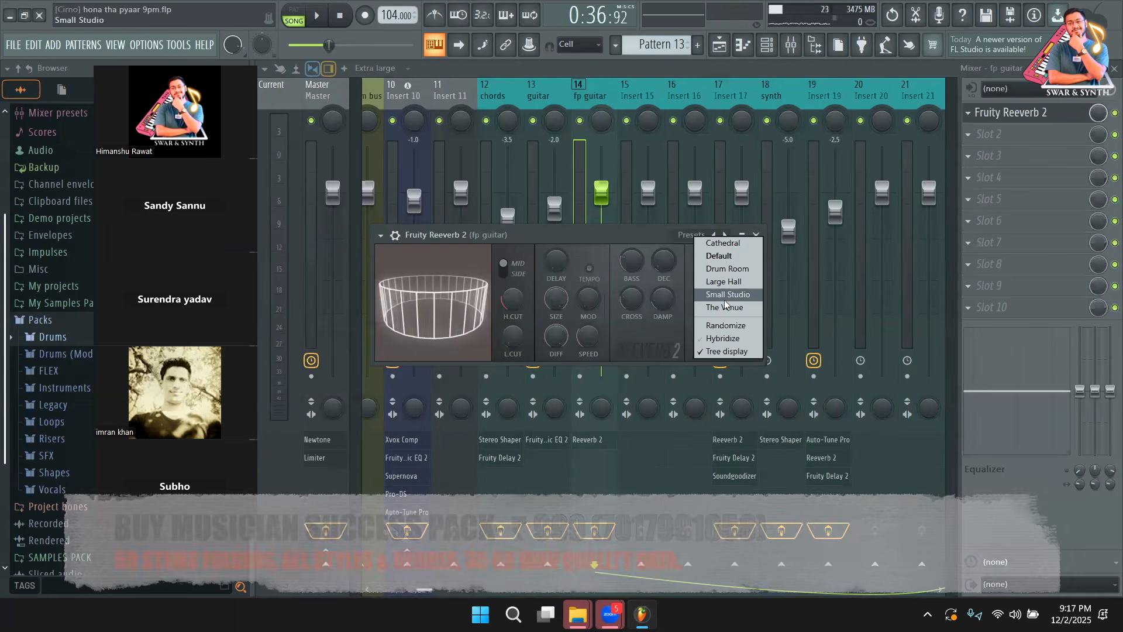
click(1005, 139)
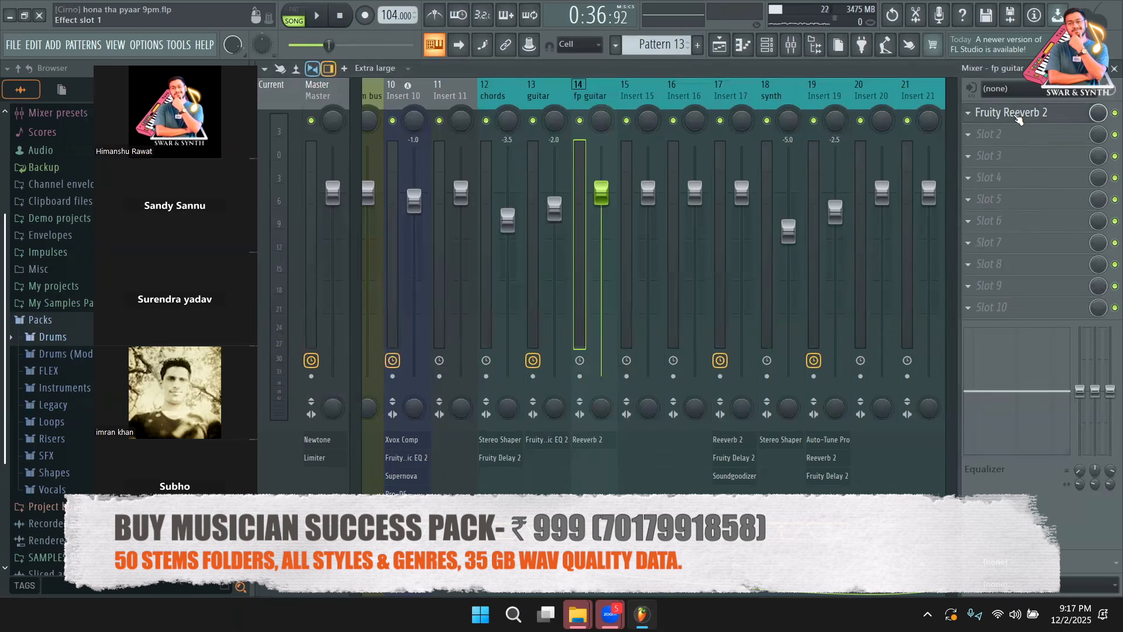
Step: Sweep the fp guitar reverb's room size down to 1 and back up, and set its wet level to 55% during playback
click(1018, 115)
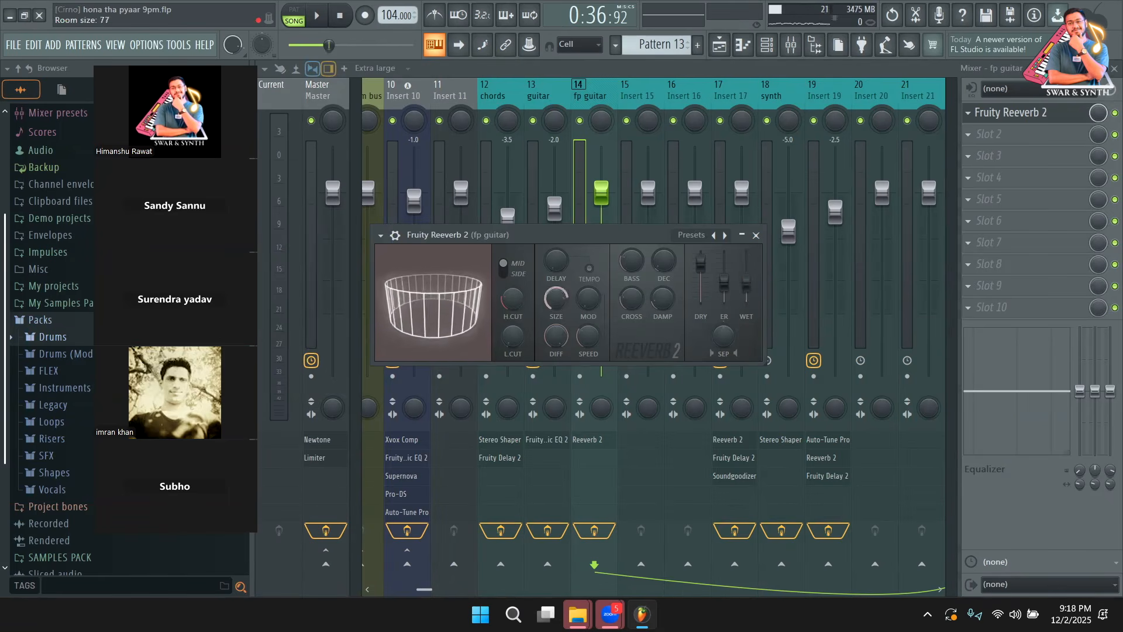
drag(555, 298, 555, 351)
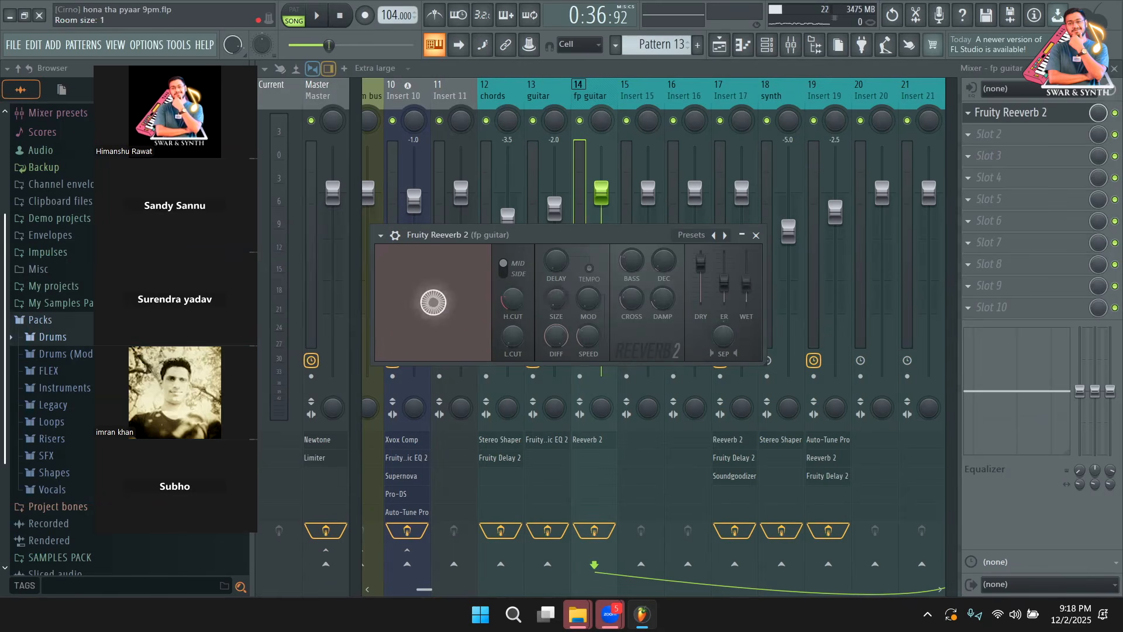
drag(556, 298, 555, 257)
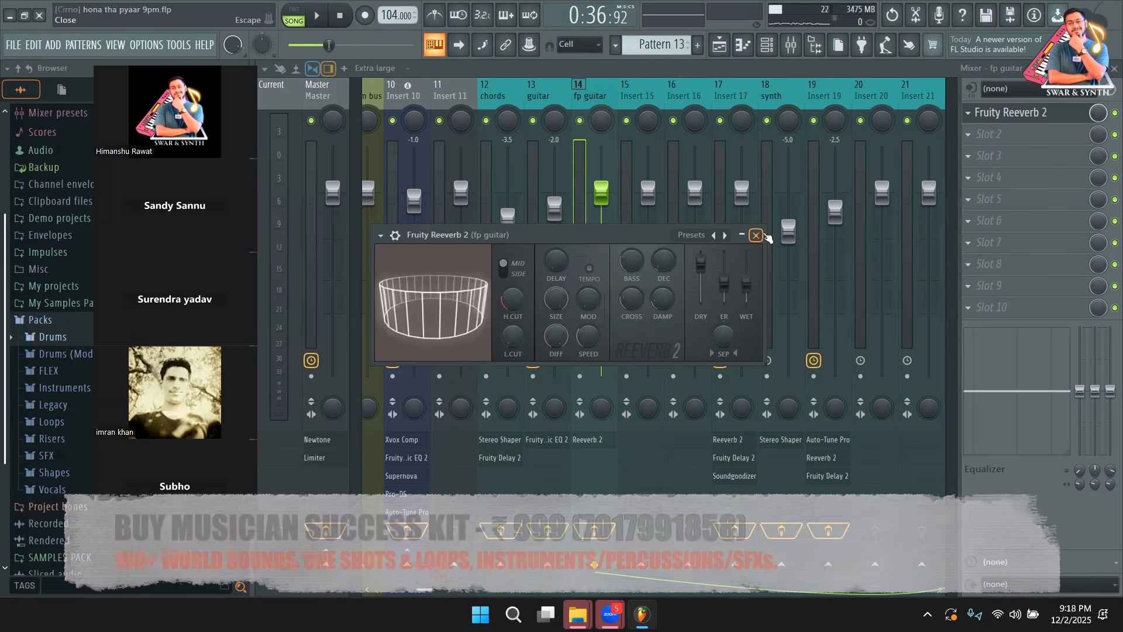
click(757, 235)
key(space)
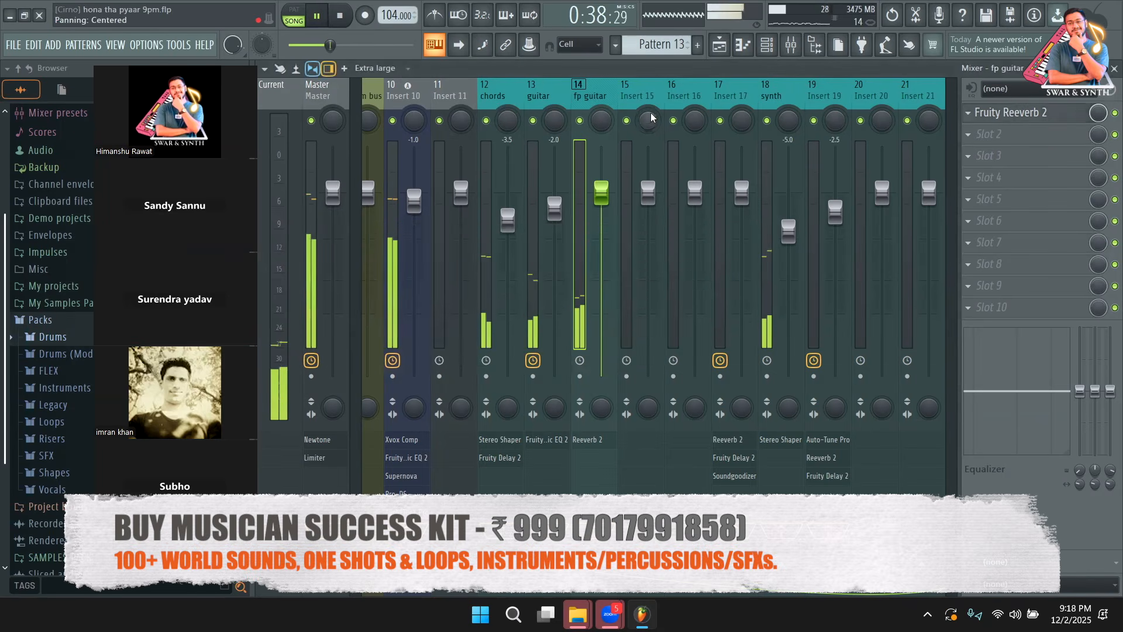
click(1036, 120)
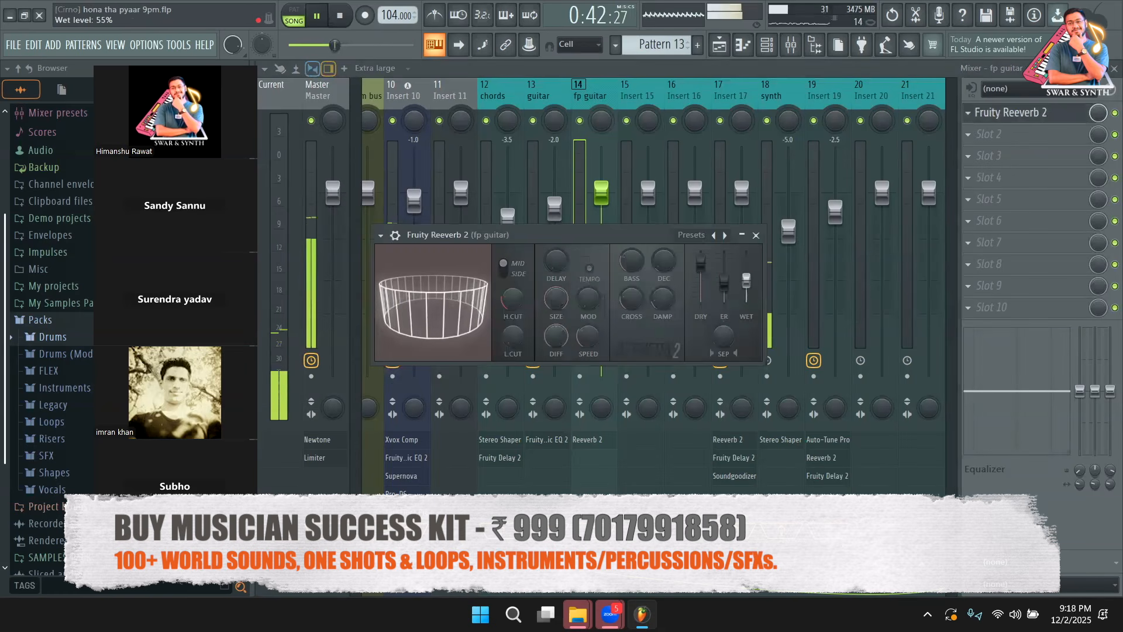
Step: Unmute Track 12 in the playlist, play the song, open Pattern 22's notes and find its mixer insert
click(720, 45)
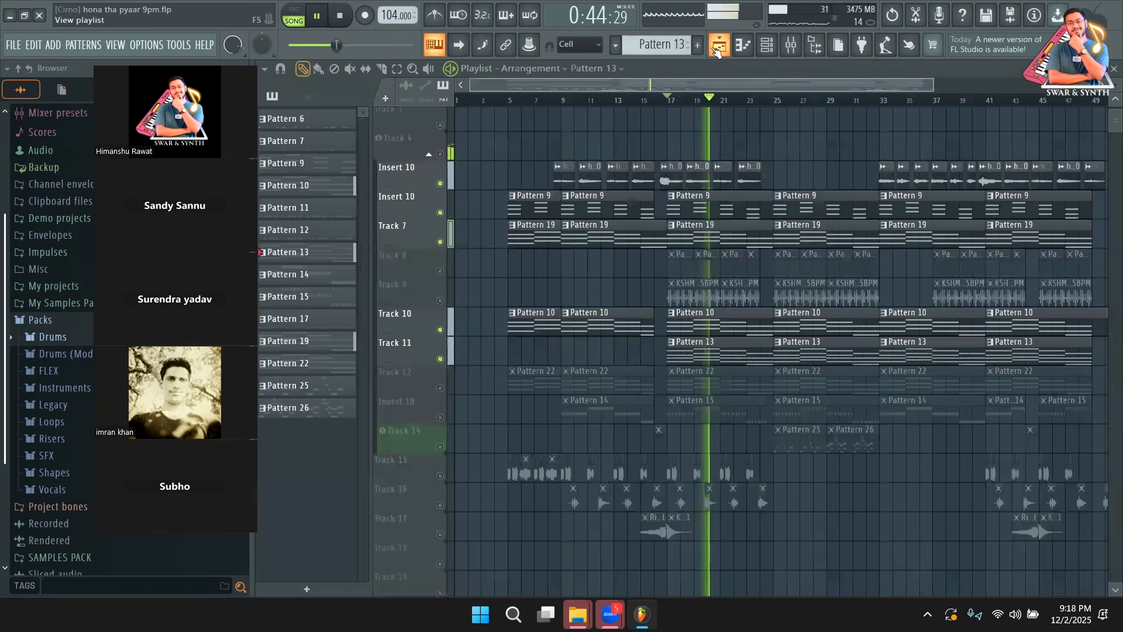
key(space)
scroll(499, 387, down, 1)
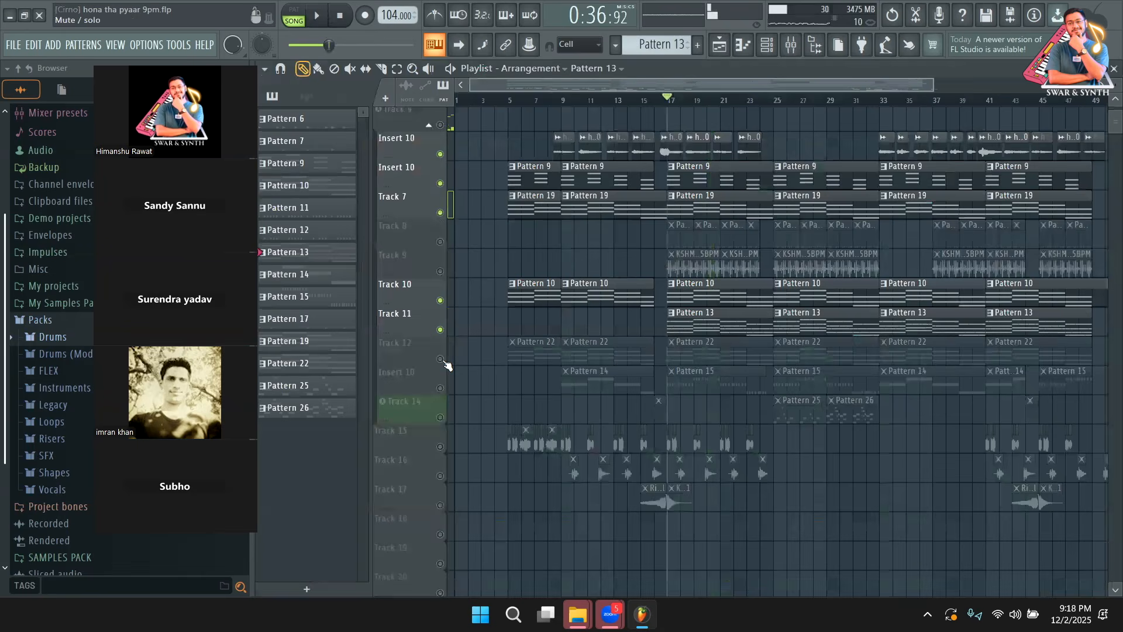
click(441, 359)
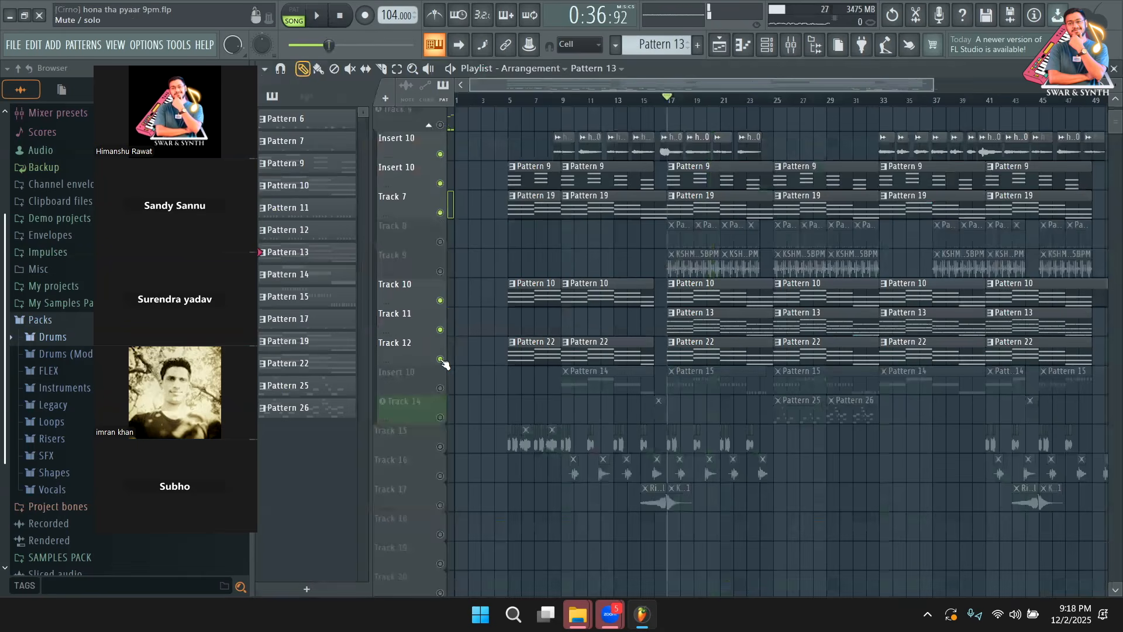
key(space)
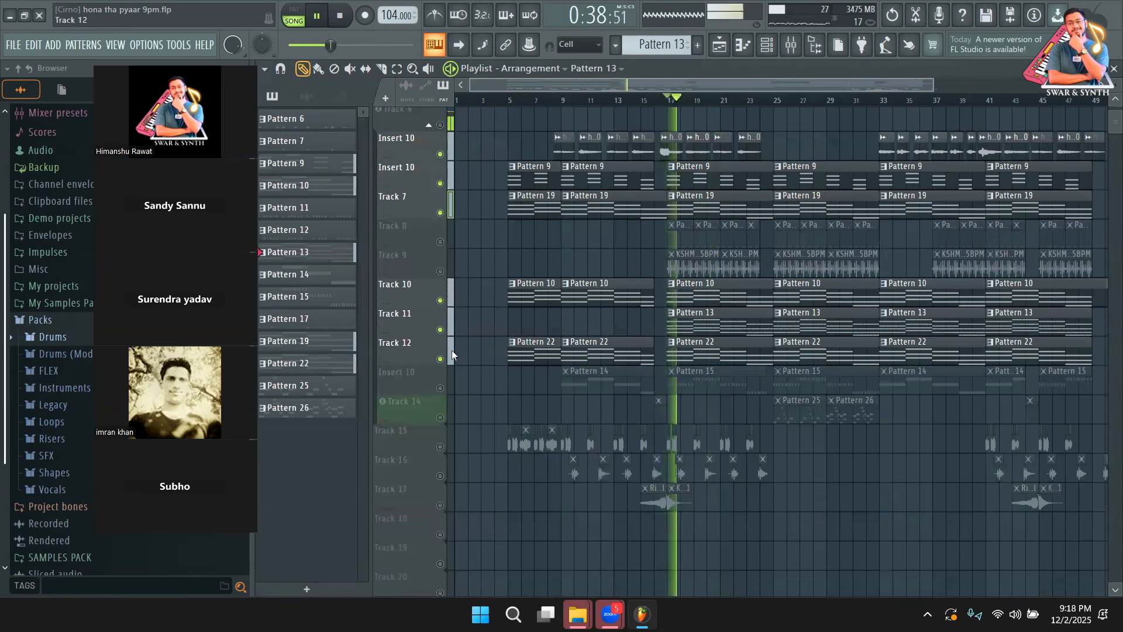
double_click(691, 361)
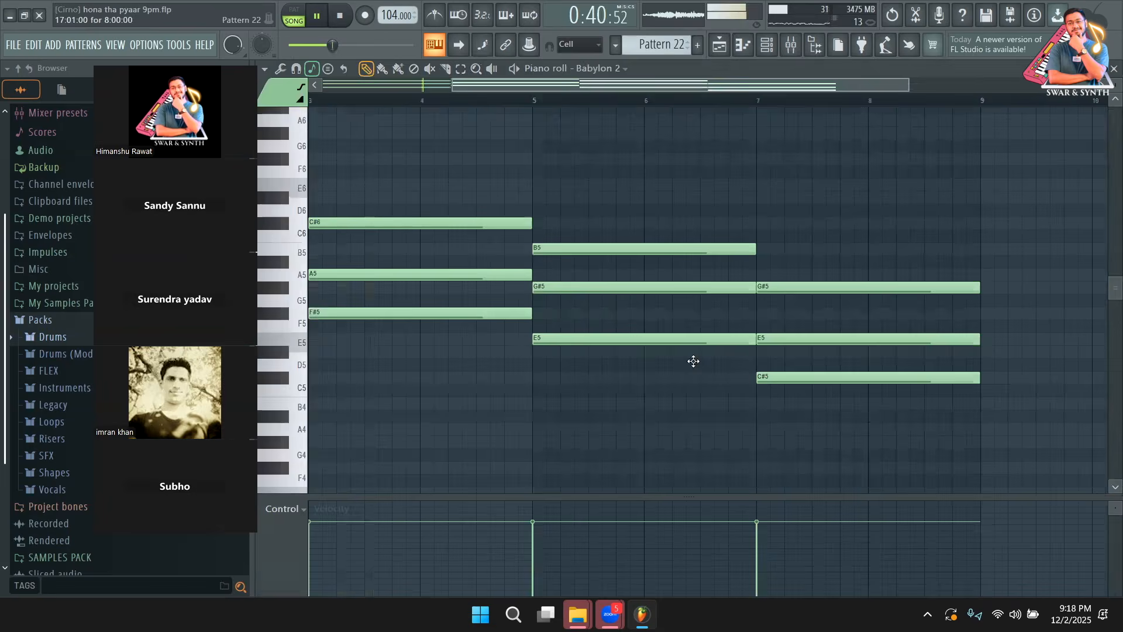
click(770, 47)
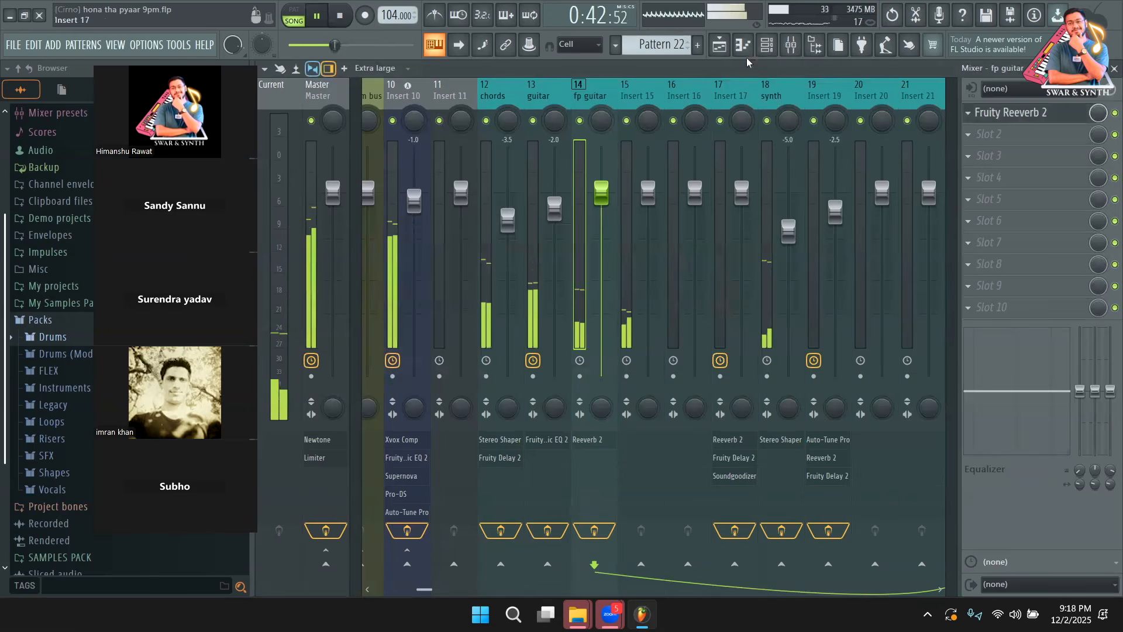
Step: Stop playback and rename mixer Insert 15 as pad
key(space)
click(650, 108)
right_click(649, 108)
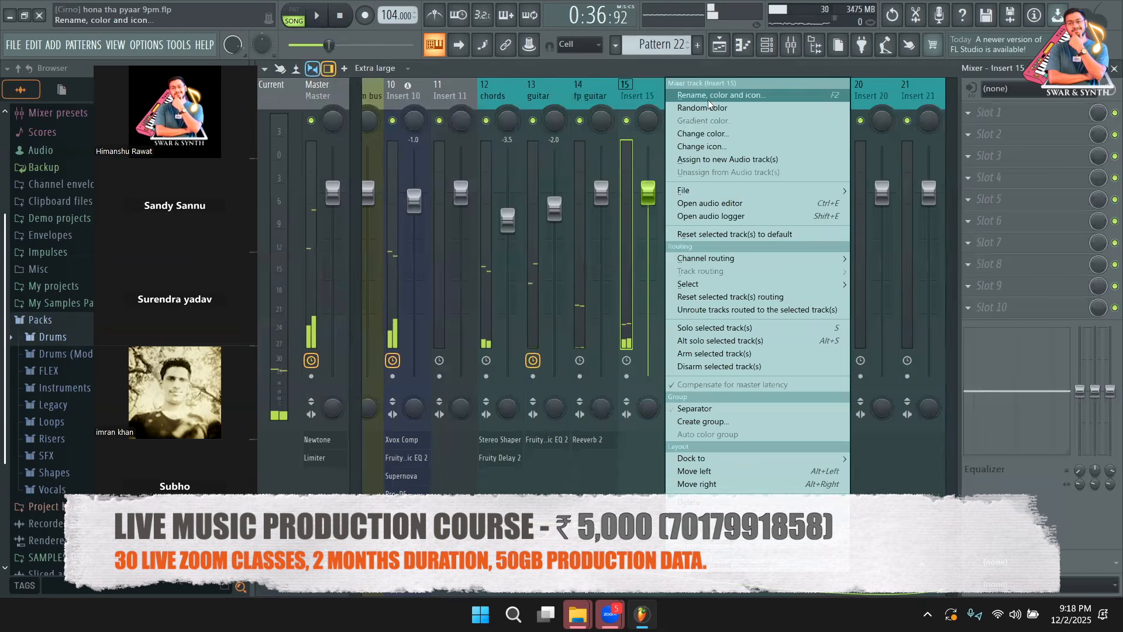
click(712, 106)
key(Return)
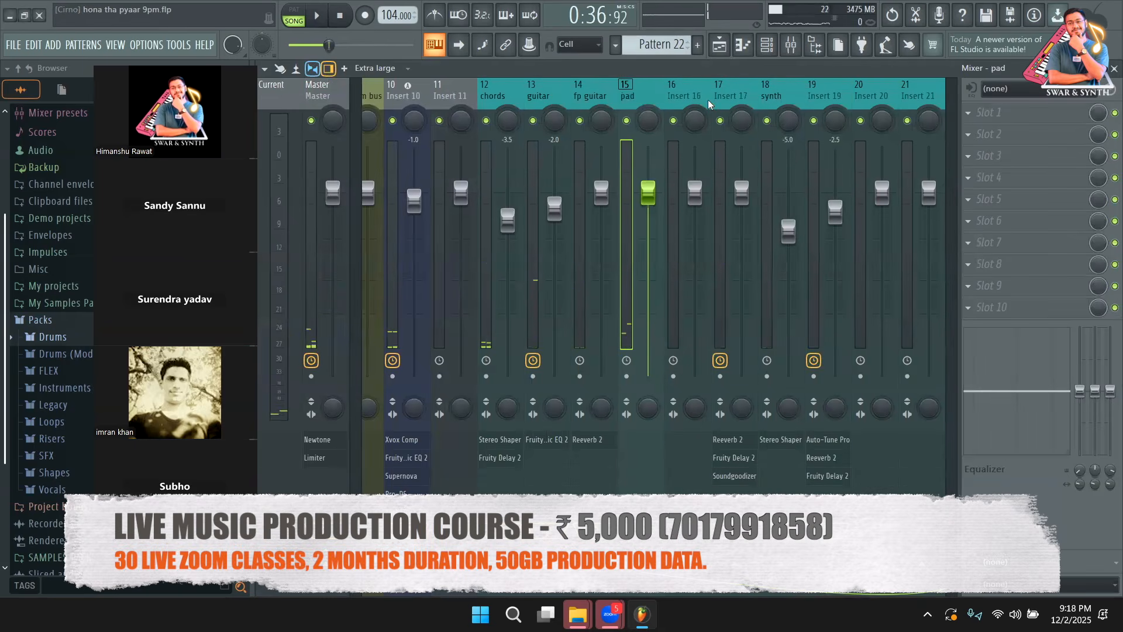
Step: Add Fruity Stereo Enhancer to the pad insert's first effect slot and load its For strings preset
click(978, 116)
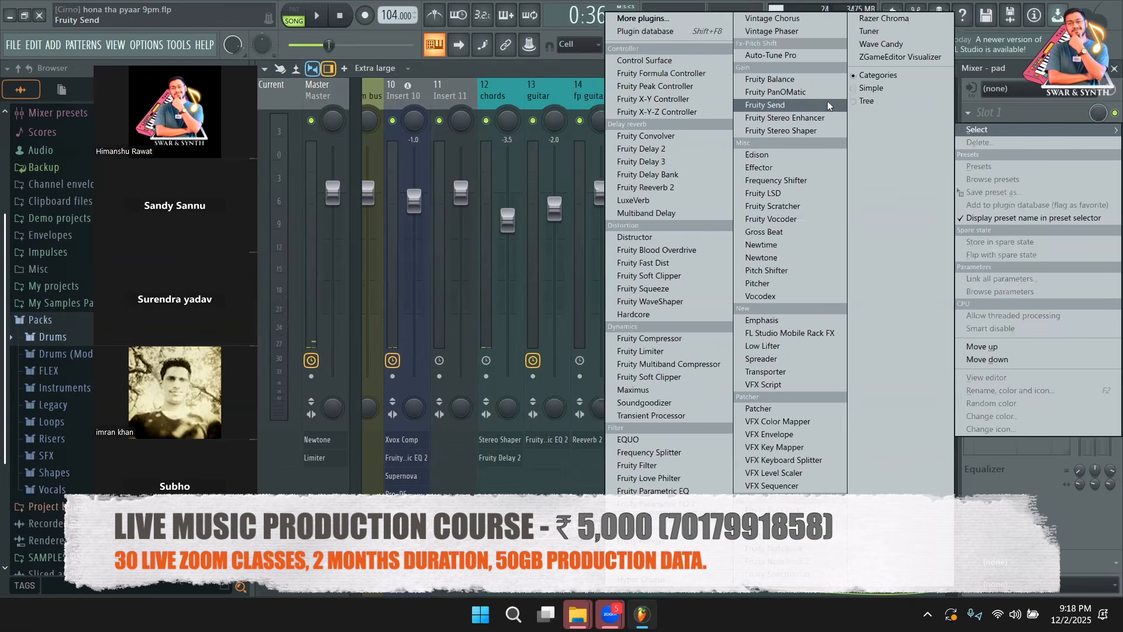
click(809, 114)
click(498, 124)
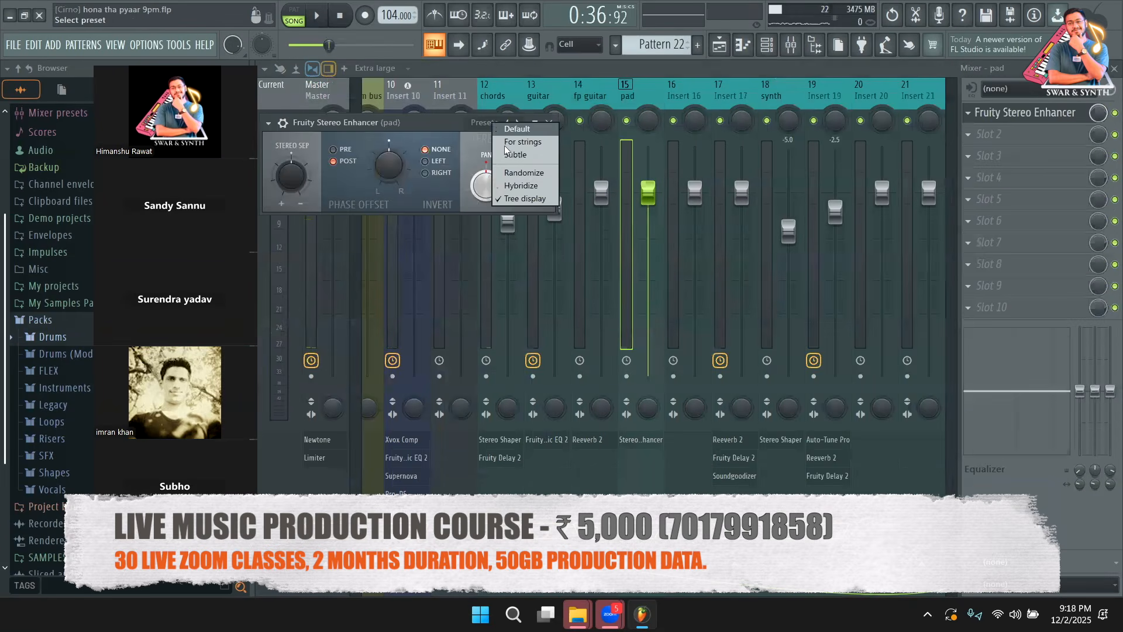
click(517, 141)
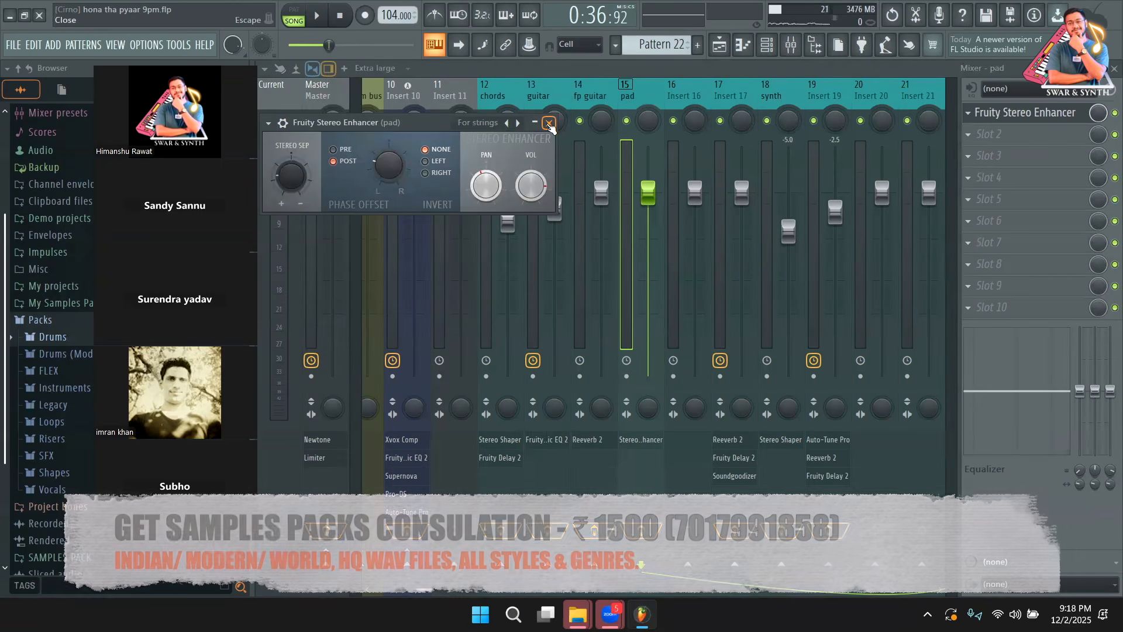
click(635, 87)
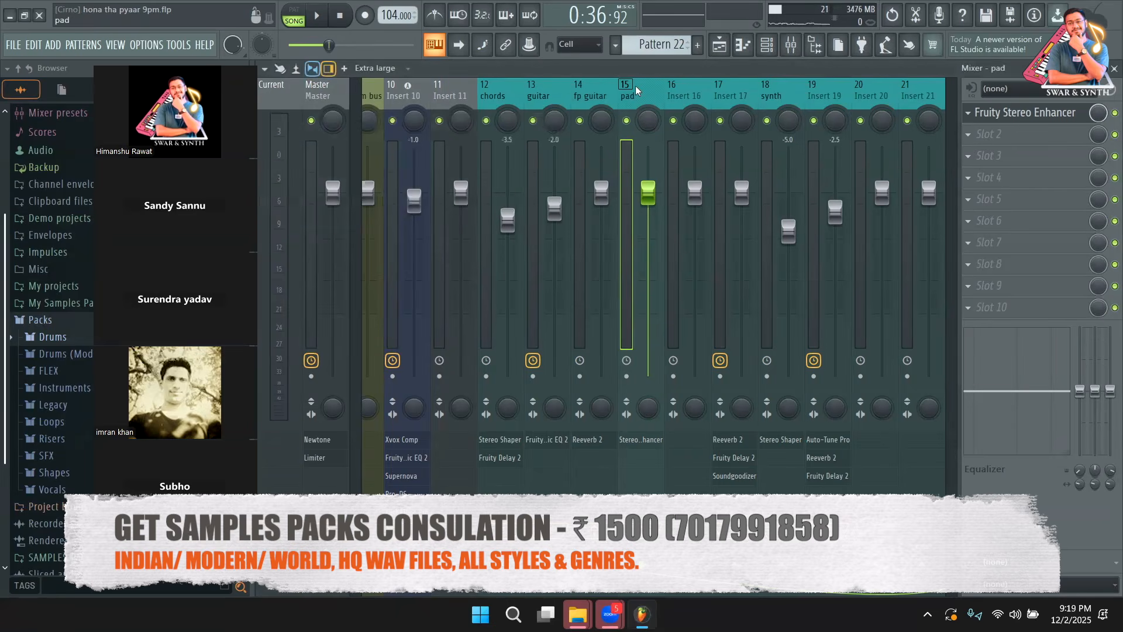
Step: Boost the pad insert's peaking EQ band 2 to 2.5 dB during playback, and stop playback
key(space)
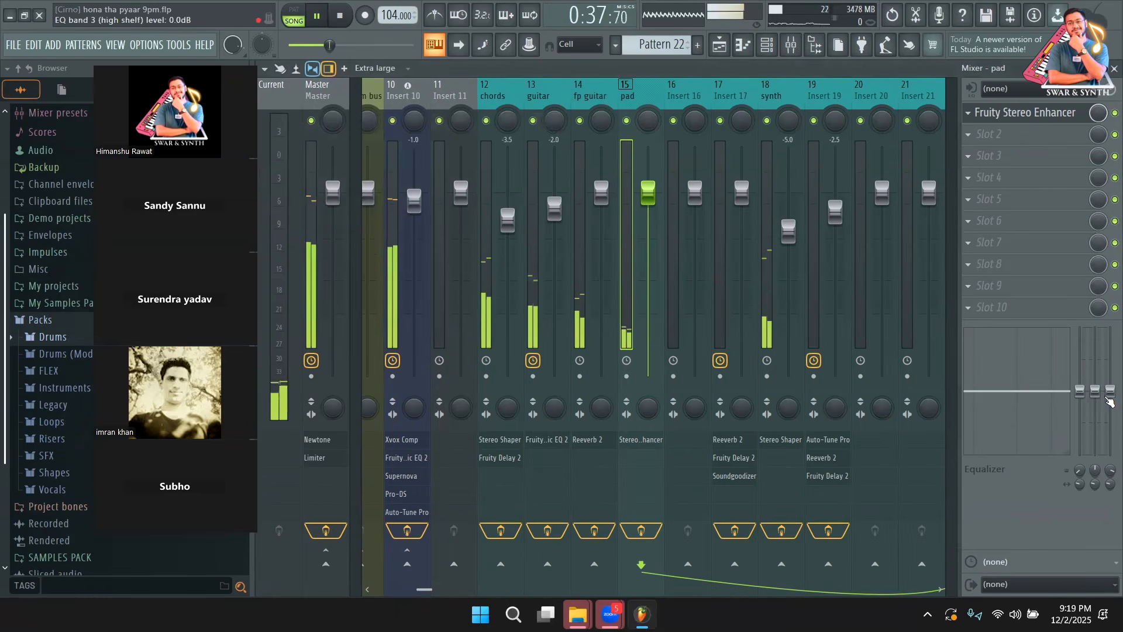
mouse_move(1096, 384)
mouse_down()
mouse_move(1096, 338)
mouse_move(1097, 379)
mouse_up()
key(space)
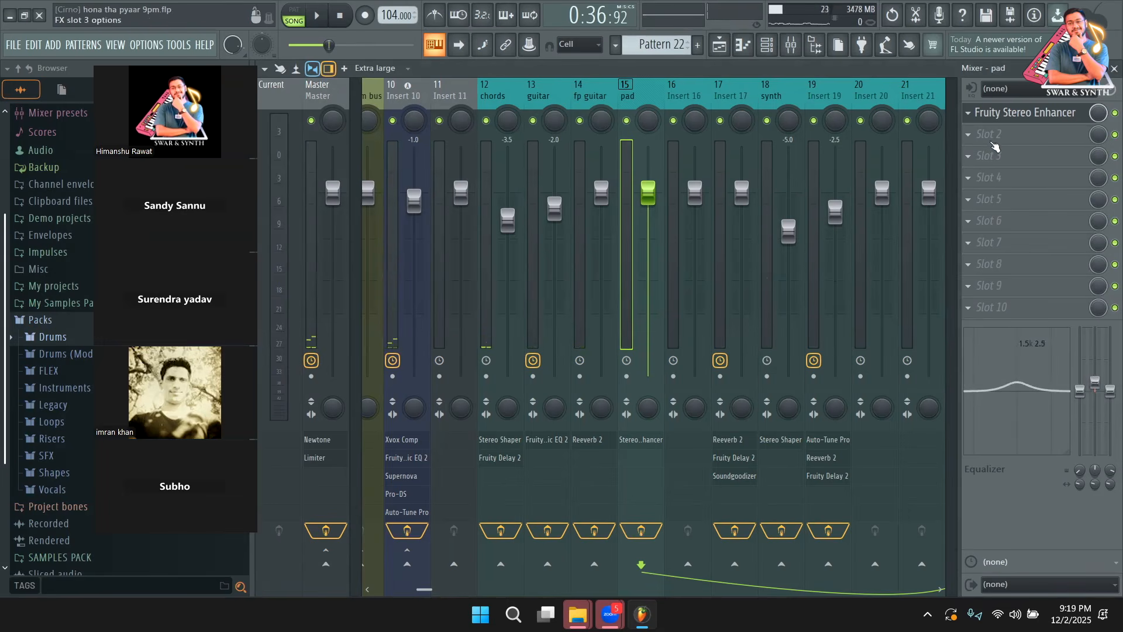
Step: Listen repeatedly to the pad within the mix and review its Fruity Stereo Enhancer settings
click(1021, 113)
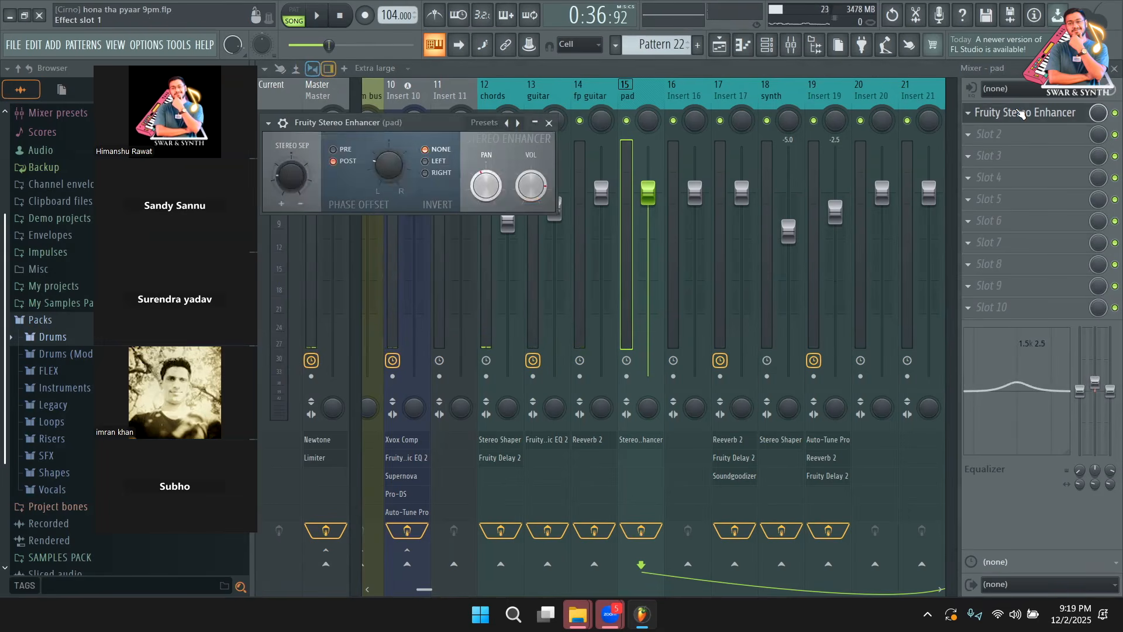
click(1020, 113)
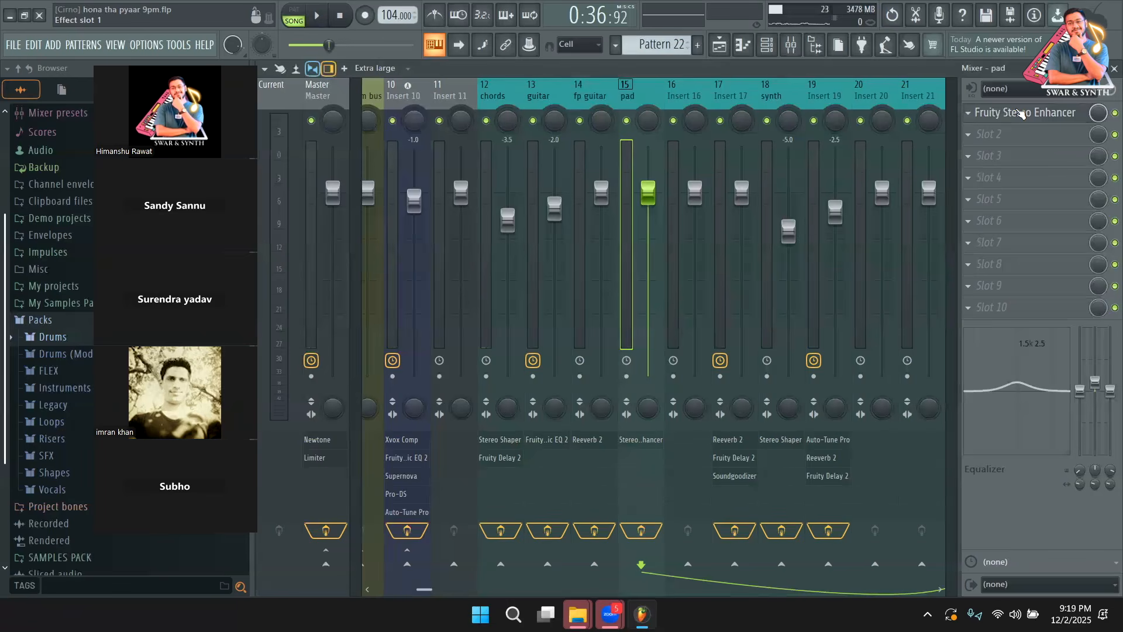
click(1021, 113)
click(1021, 112)
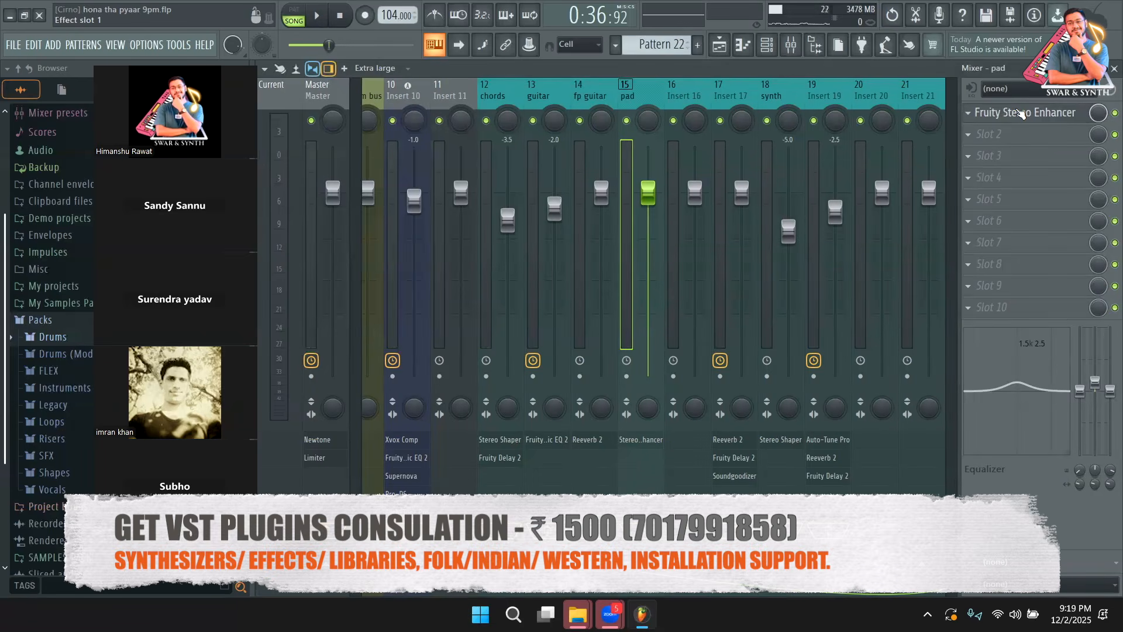
key(space)
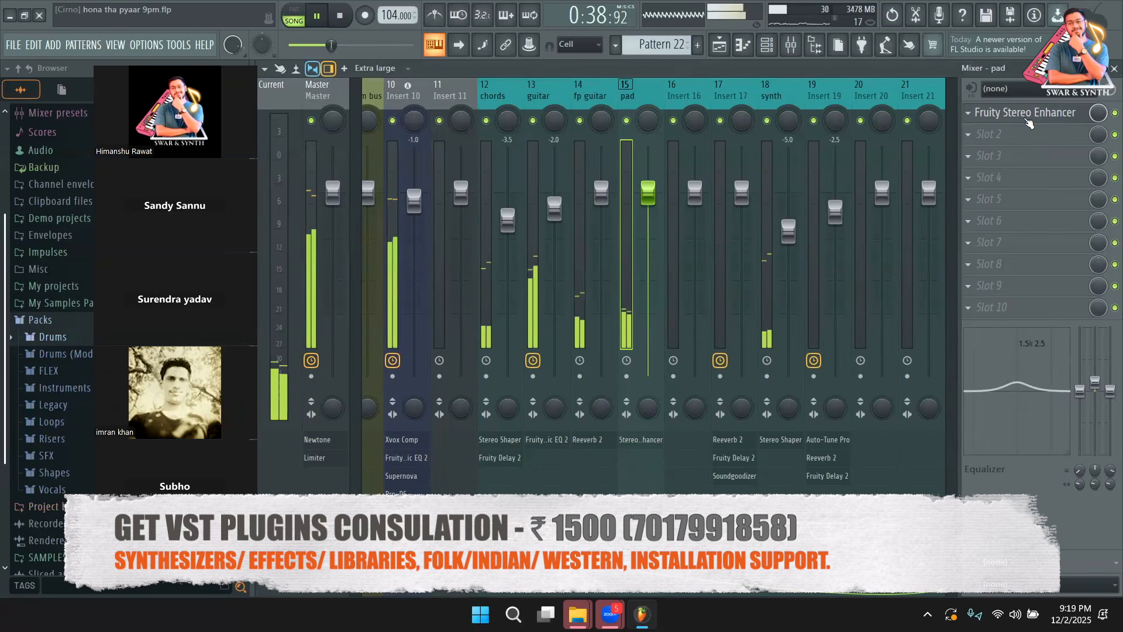
key(space)
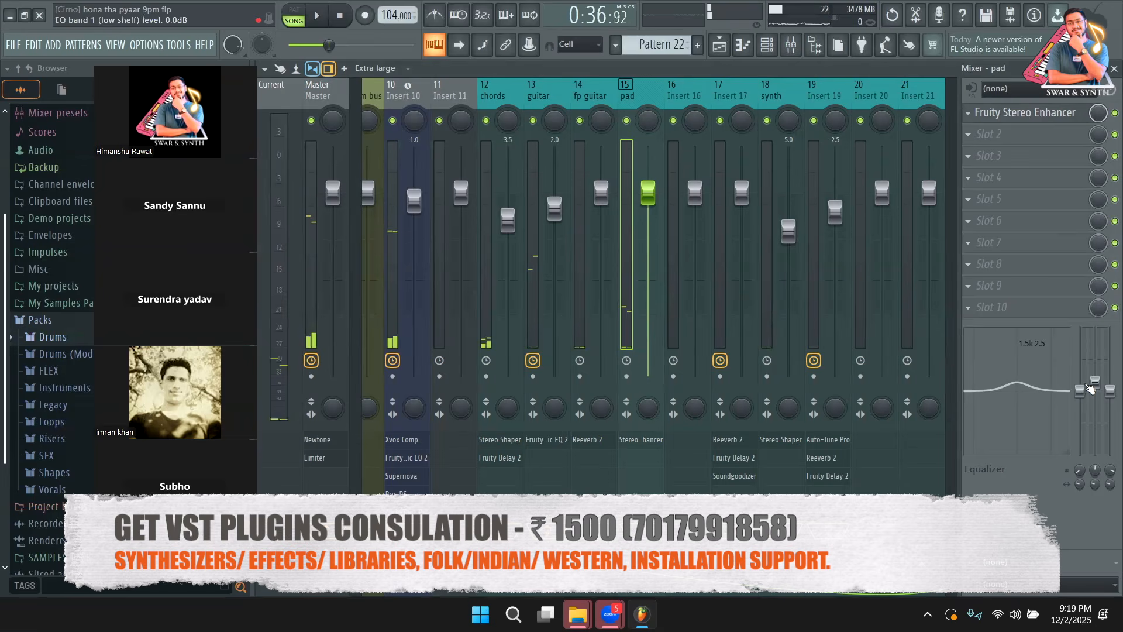
key(space)
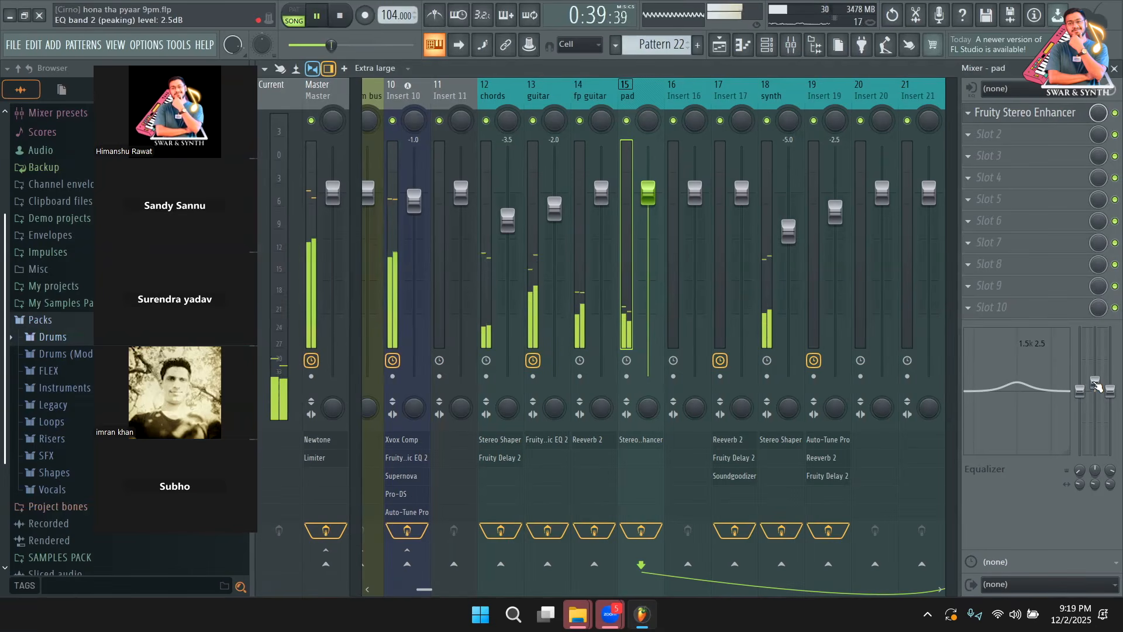
key(space)
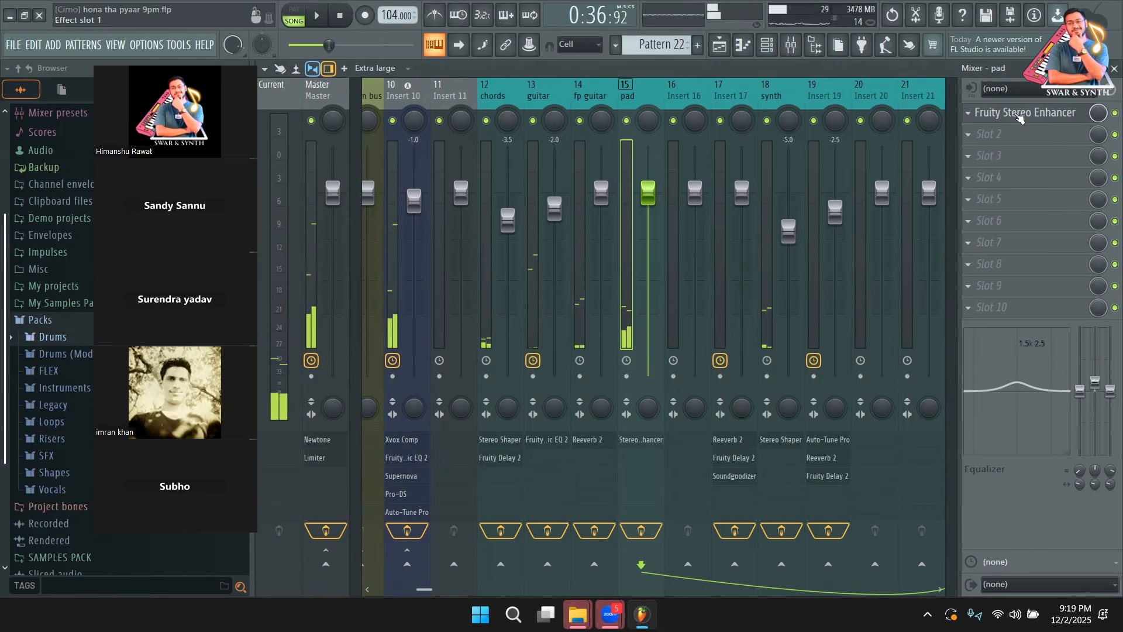
click(1019, 117)
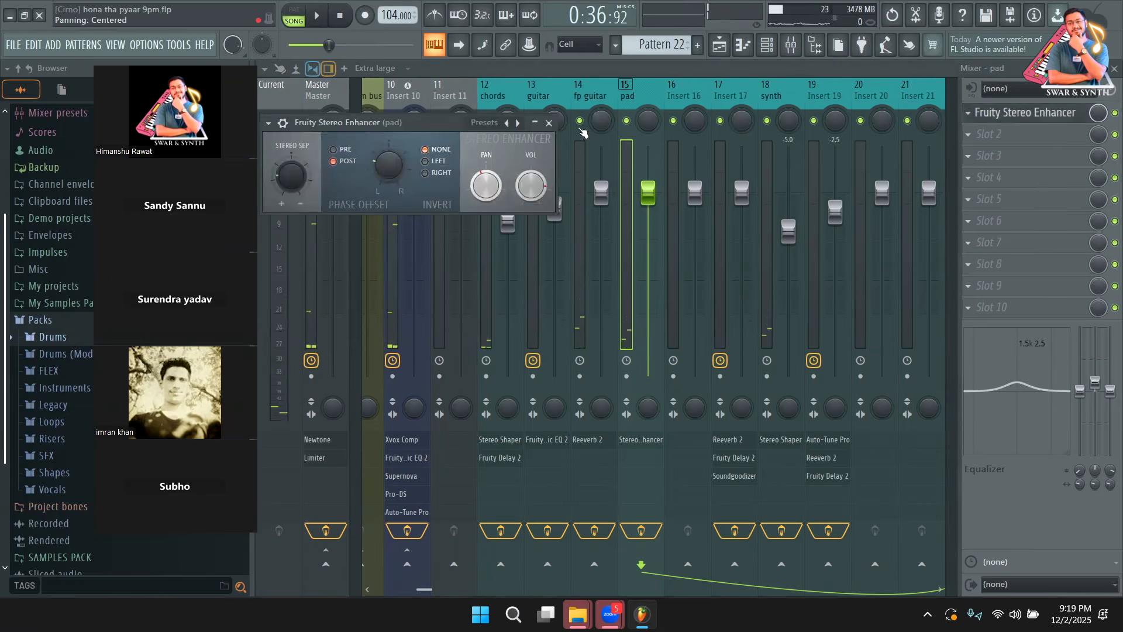
Step: Audition the pad with its peaking EQ band 2 boosted to 18 dB, and bring the band back down to 3.5 dB
click(549, 123)
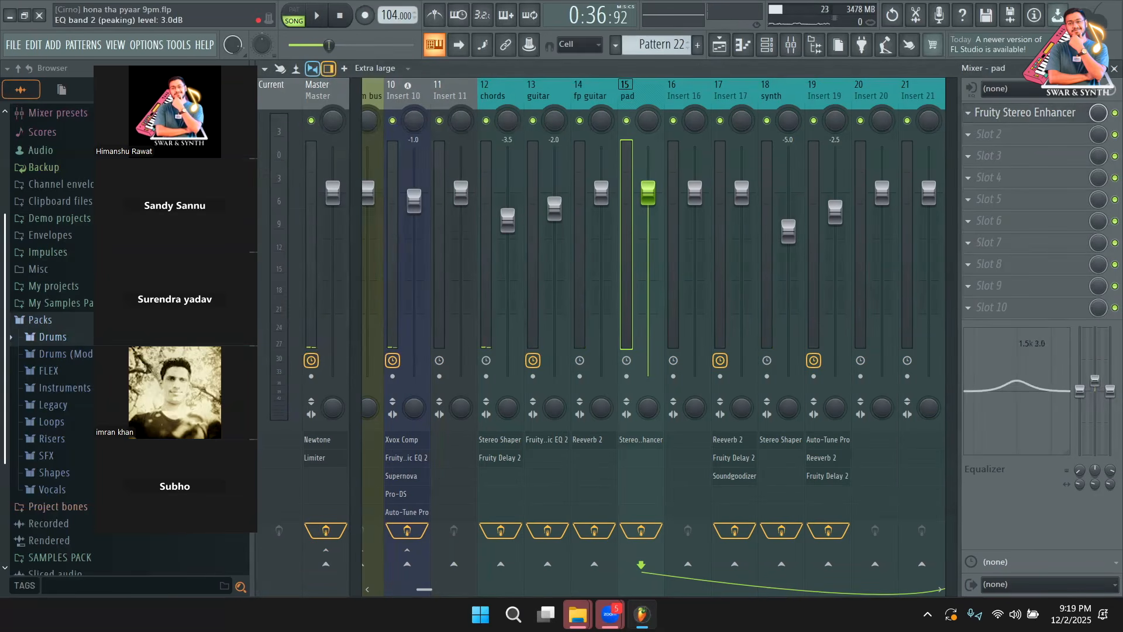
key(space)
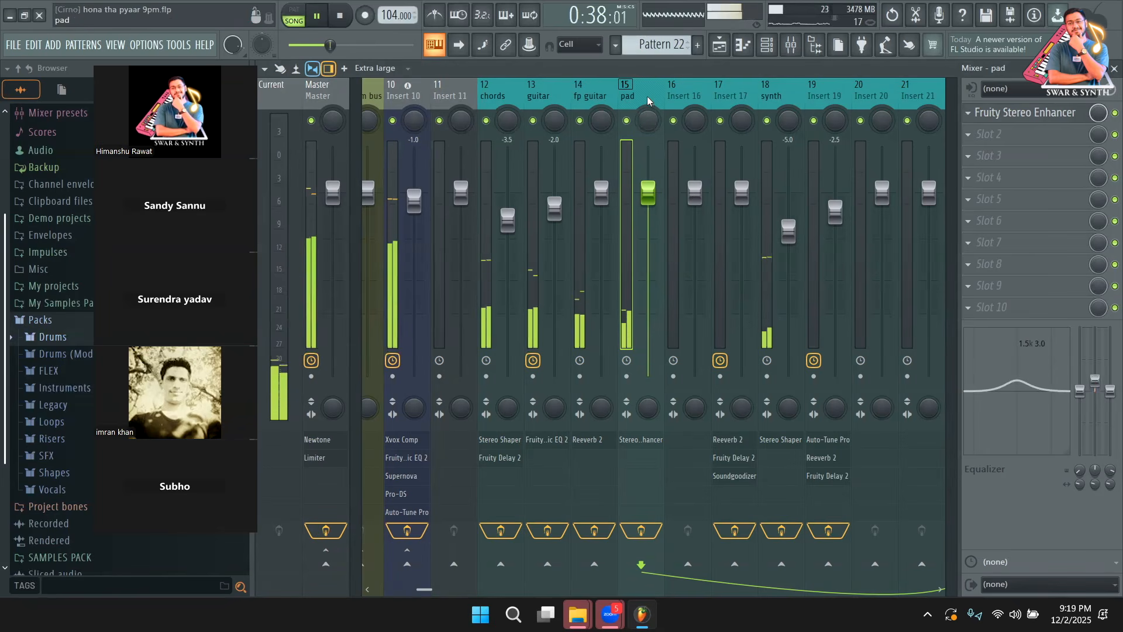
key(space)
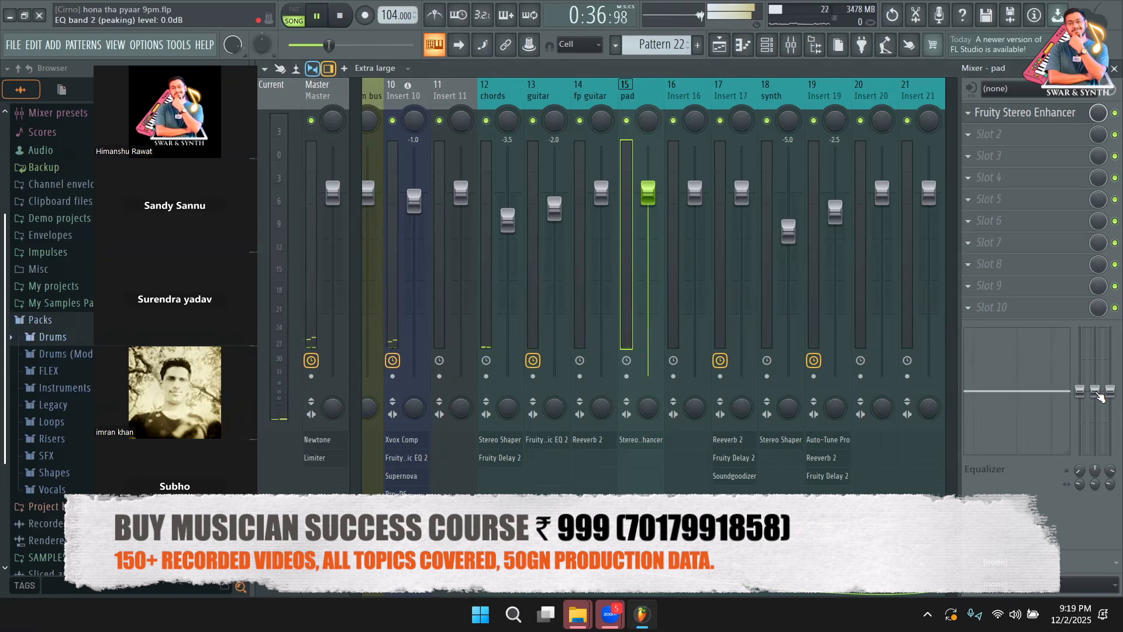
key(space)
drag(1099, 396, 1095, 326)
key(space)
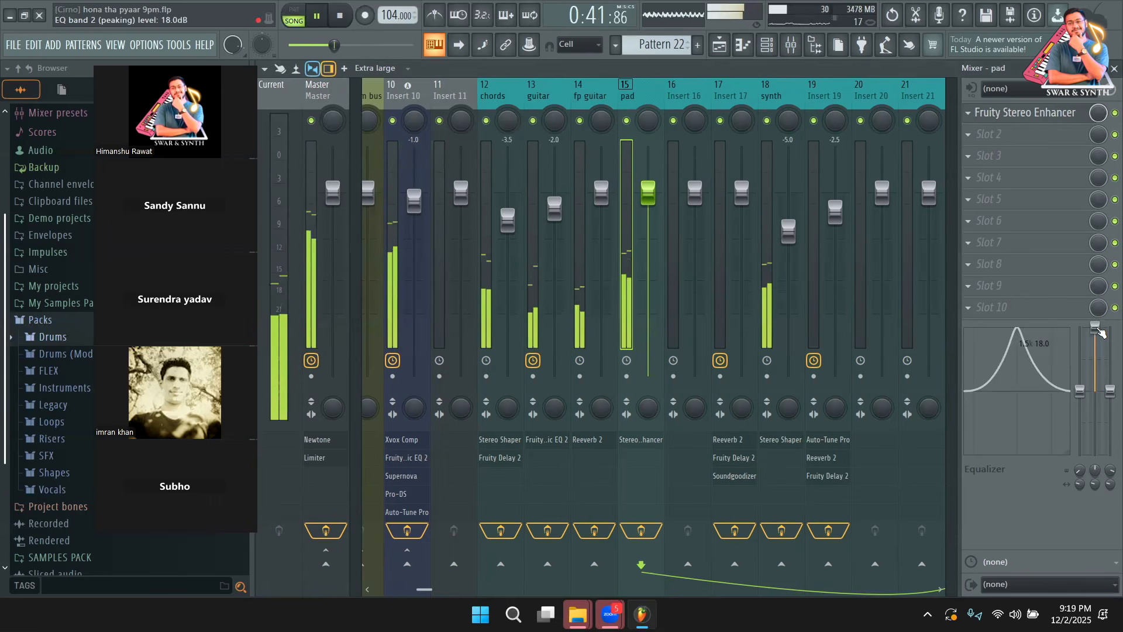
key(space)
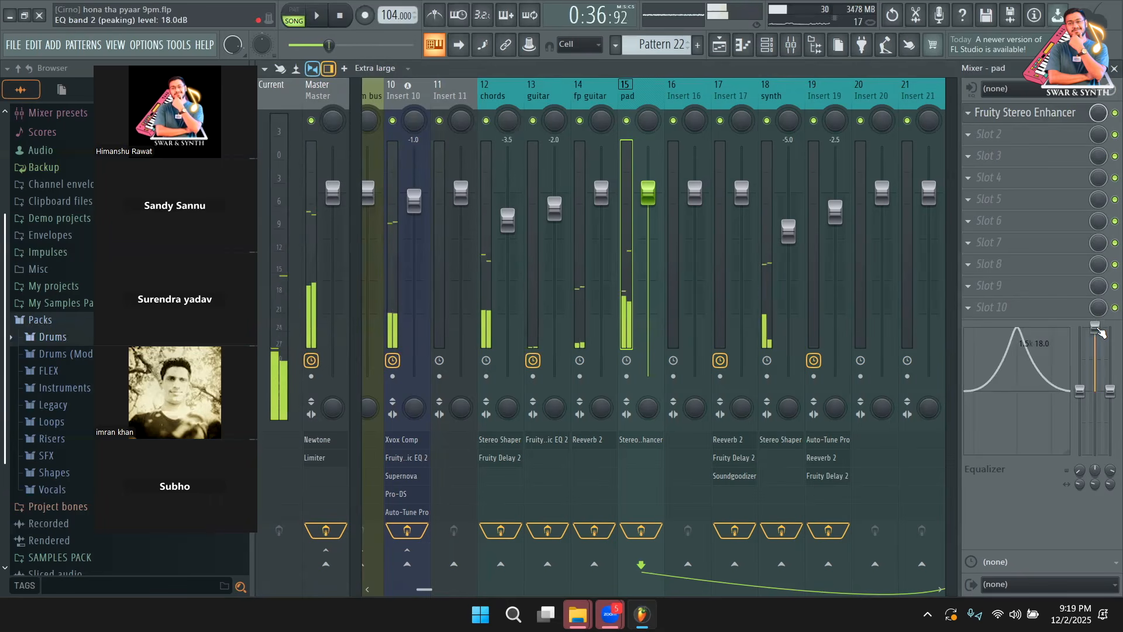
drag(1099, 332, 1095, 390)
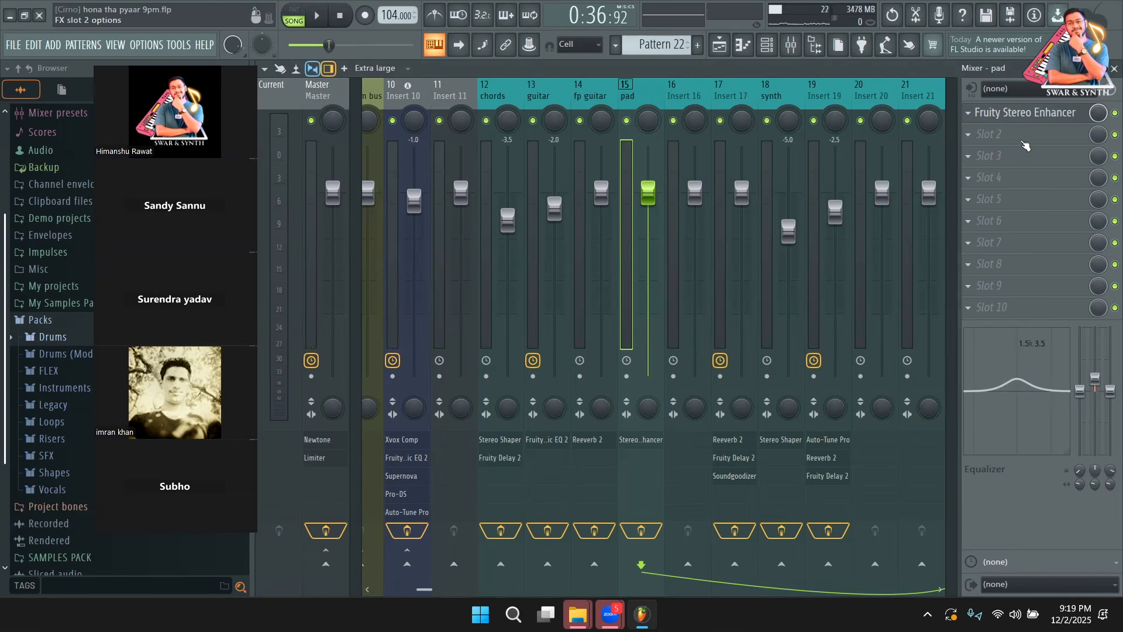
Step: Add Fruity Parametric EQ 2 to the pad insert's second effect slot and examine the pad's frequency spectrum during playback
click(994, 134)
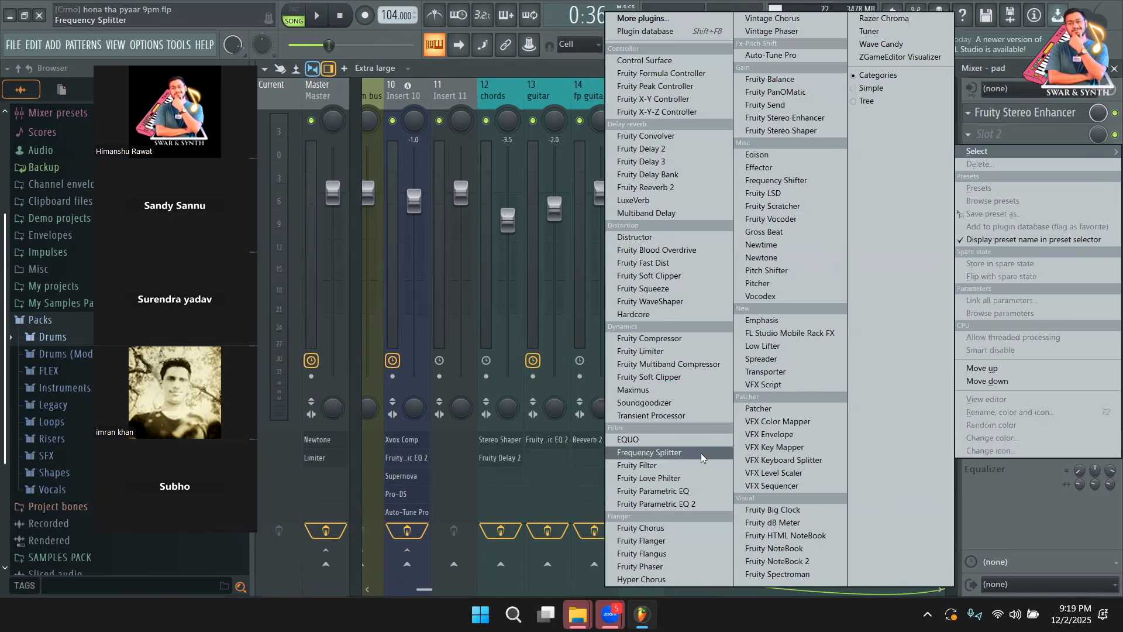
click(693, 507)
key(space)
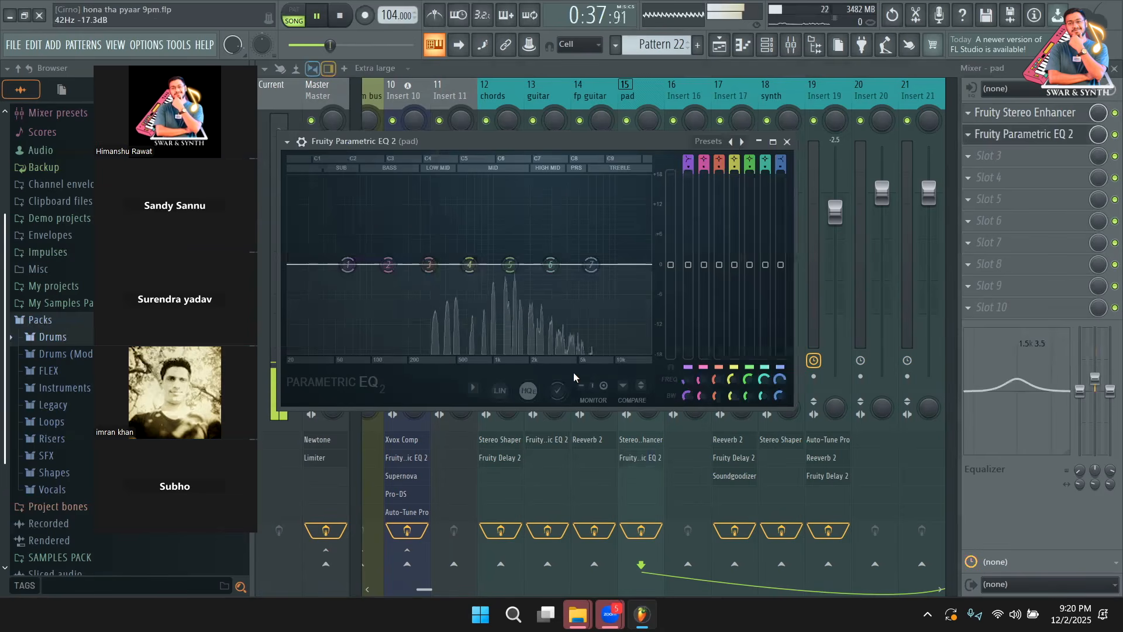
key(space)
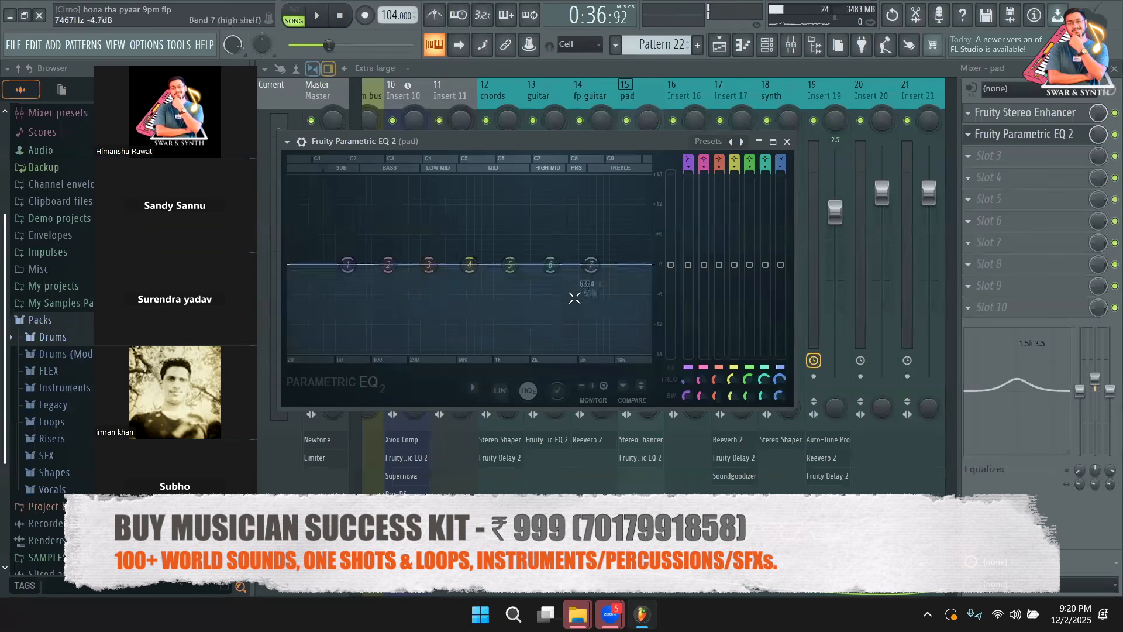
key(space)
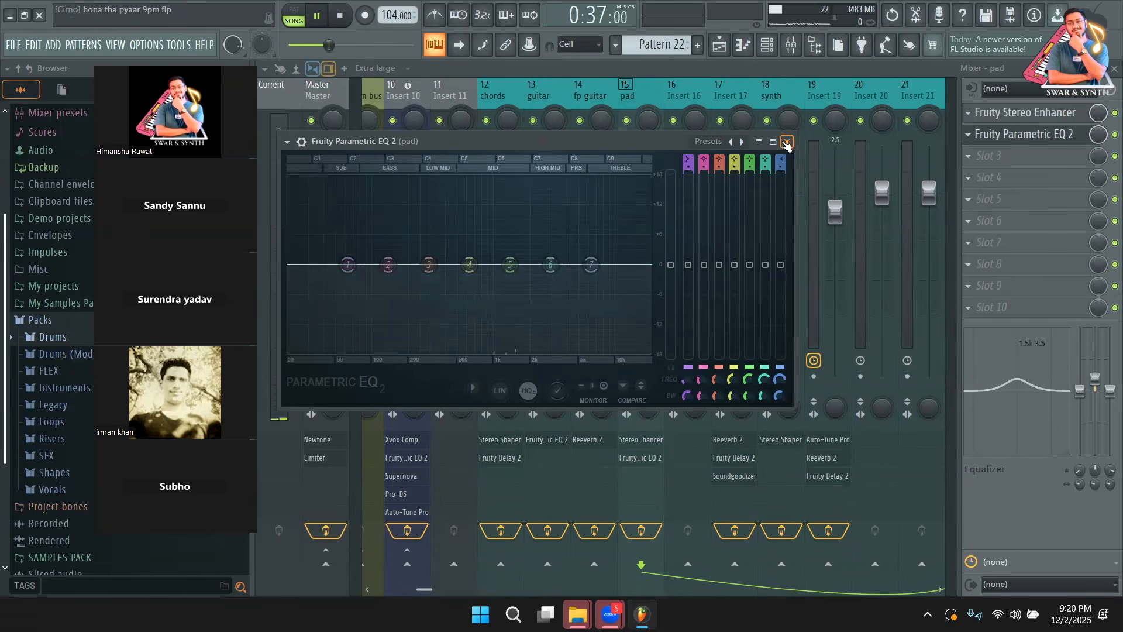
key(space)
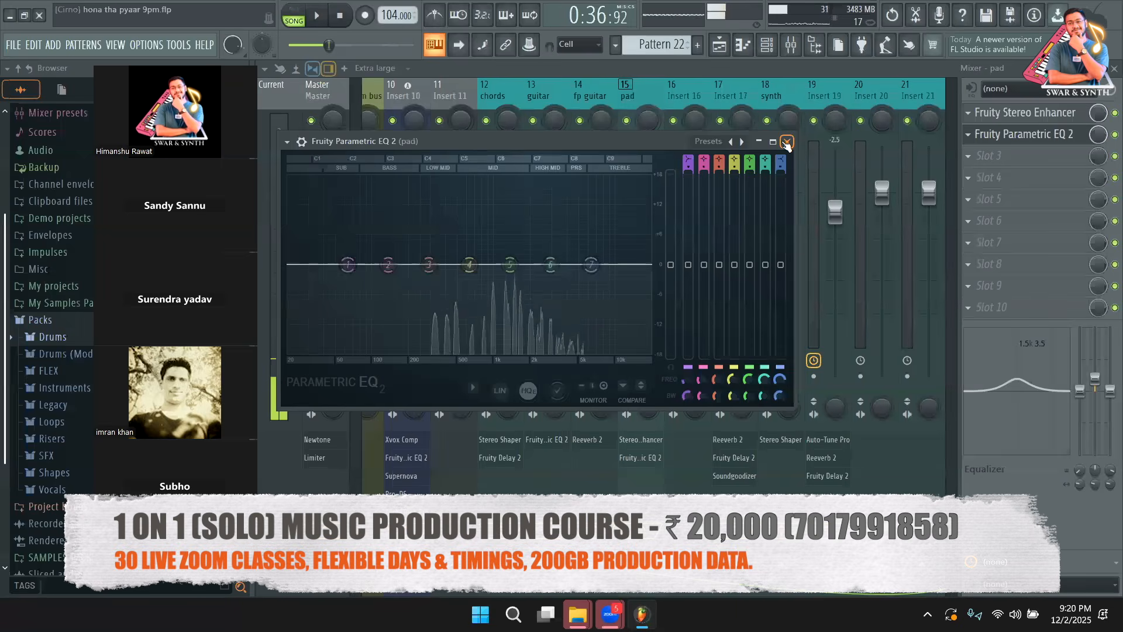
key(space)
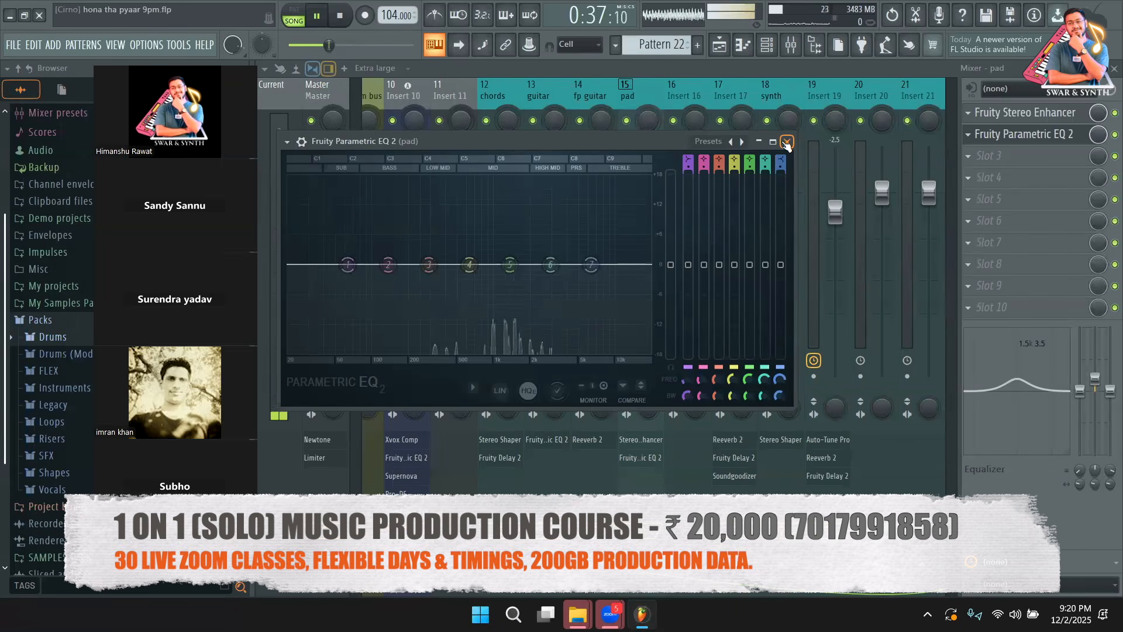
Step: Close Fruity Parametric EQ 2 and remove it from the pad insert's second effect slot
click(786, 142)
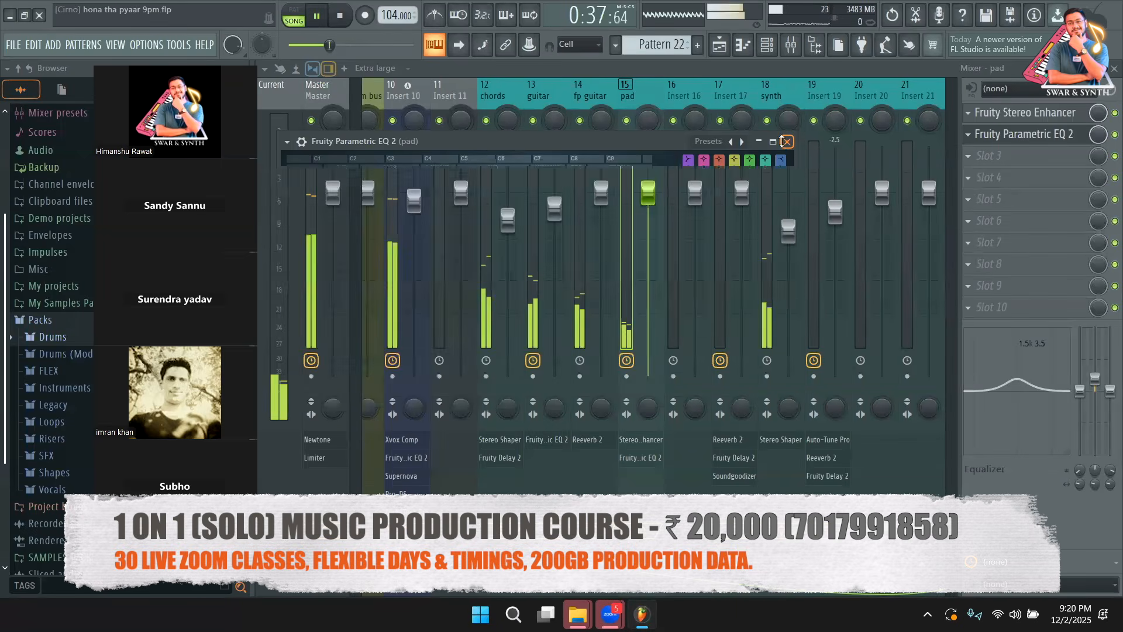
click(966, 135)
click(980, 167)
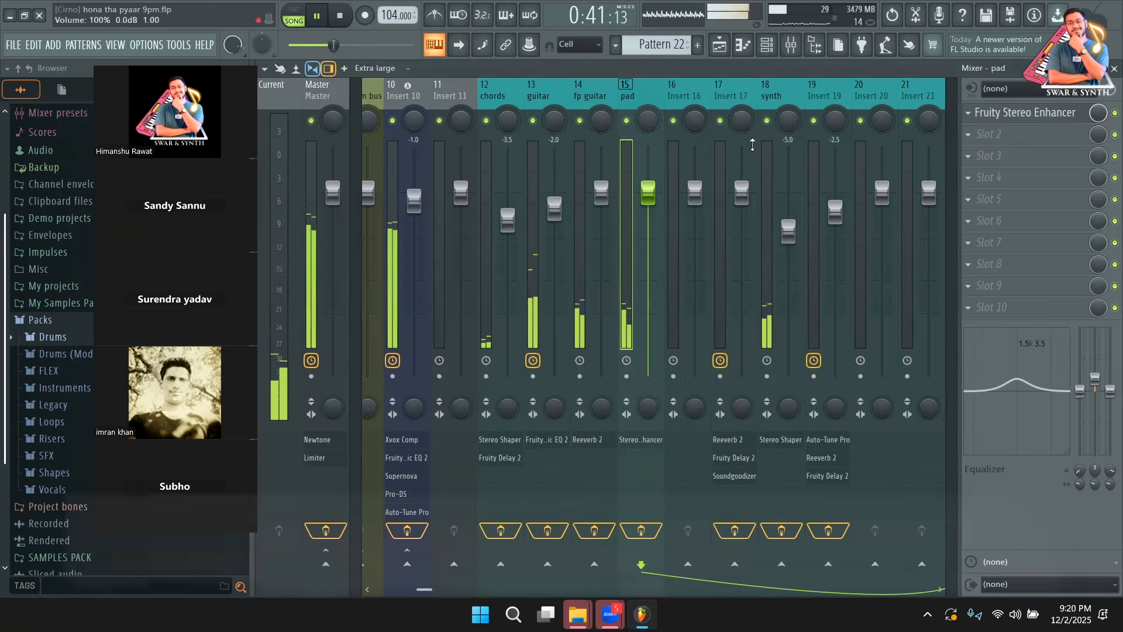
Step: Set the pad insert's peaking EQ band 2 to 2.5 dB and its volume fader to -3.5 dB, and stop playback
drag(1095, 379, 1095, 382)
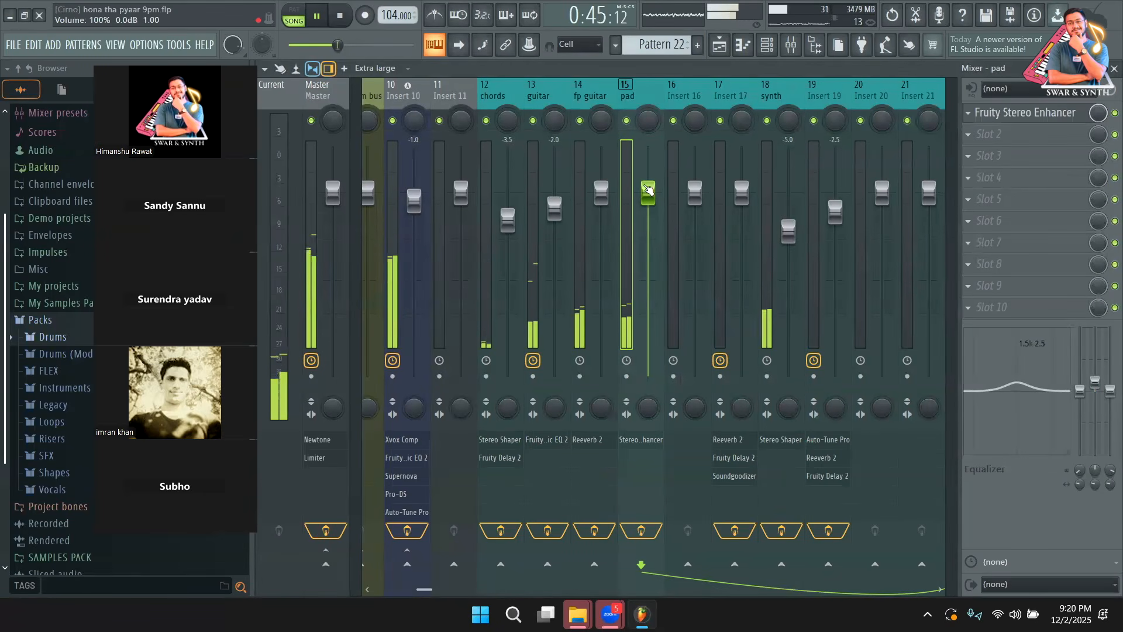
drag(648, 193, 648, 219)
key(space)
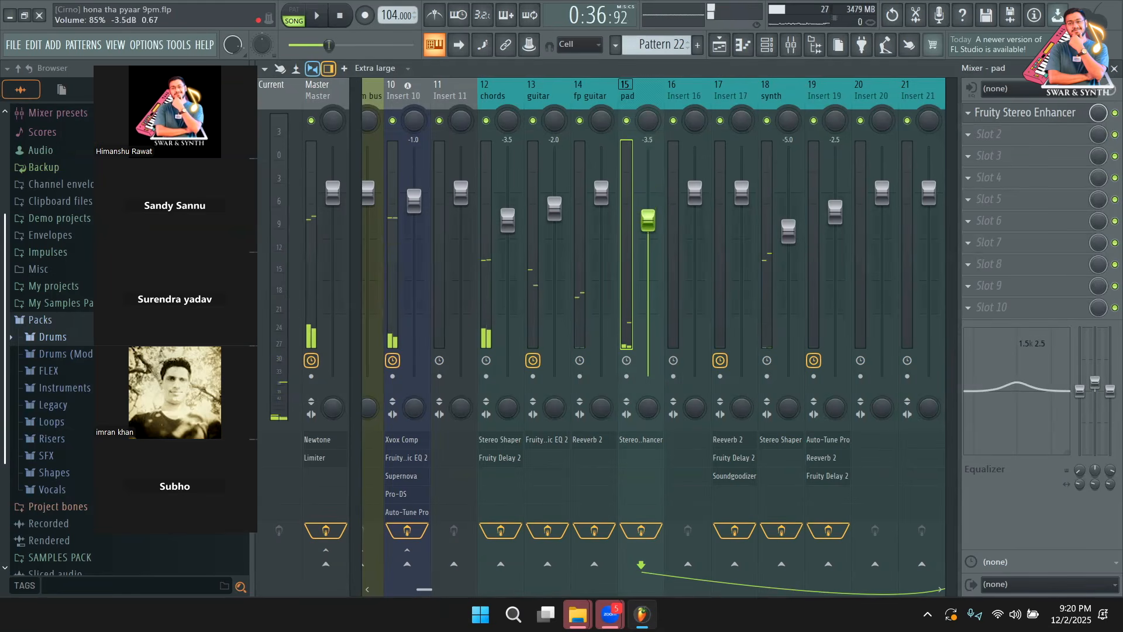
Step: Unmute the playlist track containing Patterns 14 and 15, start playback, and open Pattern 15 in the piano roll
click(720, 44)
click(440, 359)
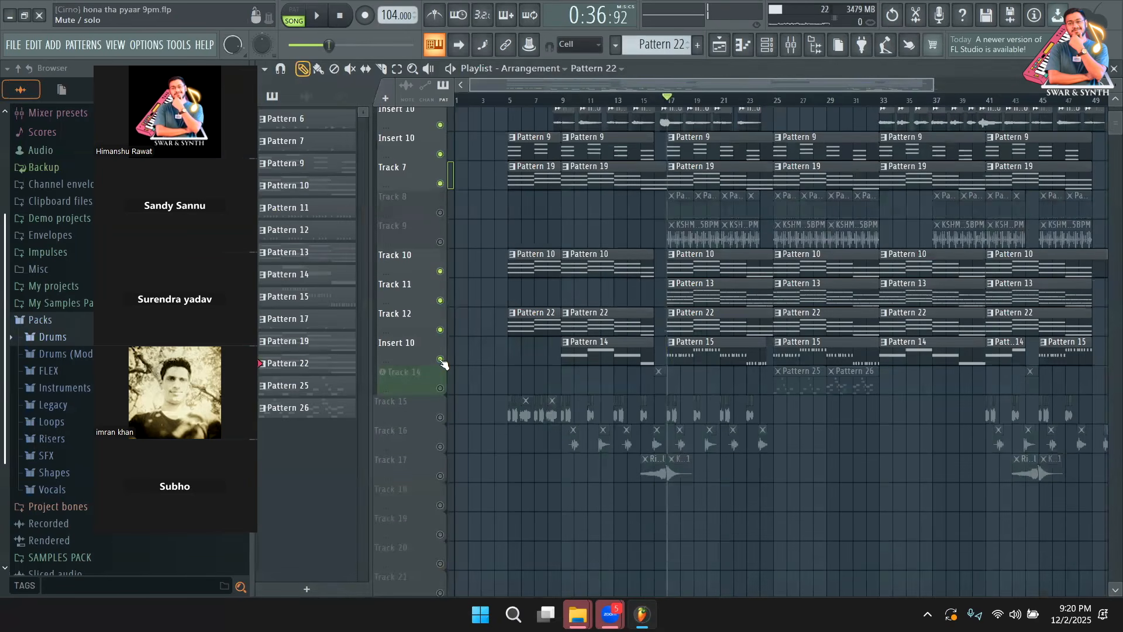
key(space)
double_click(704, 355)
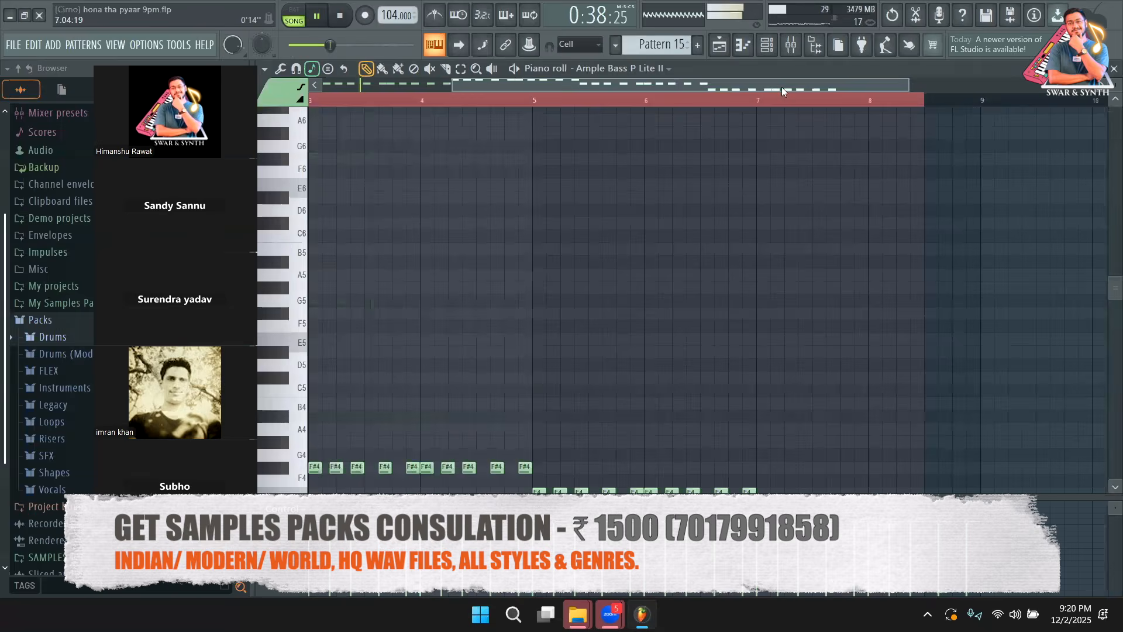
Step: Look up the mixer insert that the Ample Bass P Lite II channel is routed to, and return to the mixer
click(791, 45)
click(816, 95)
drag(816, 94, 652, 168)
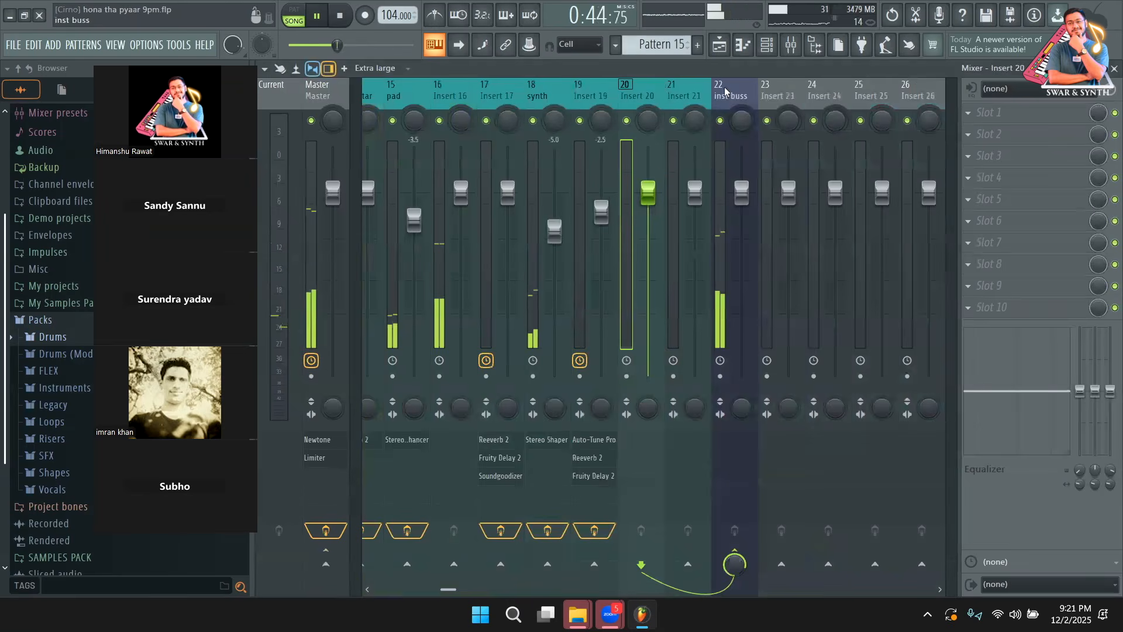
click(720, 45)
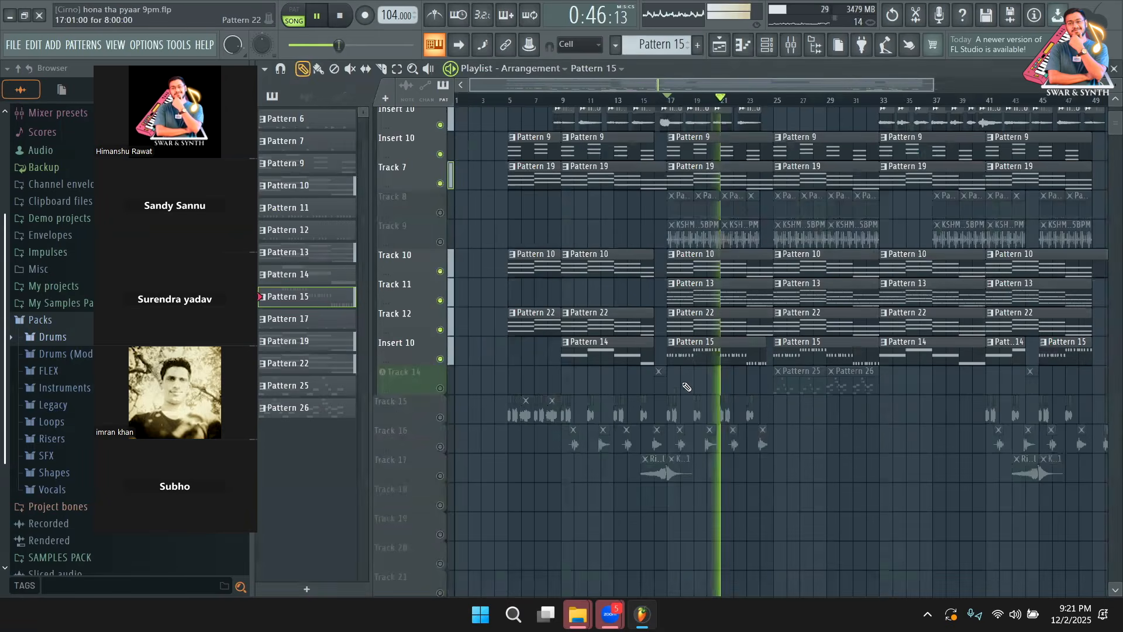
double_click(698, 358)
key(F6)
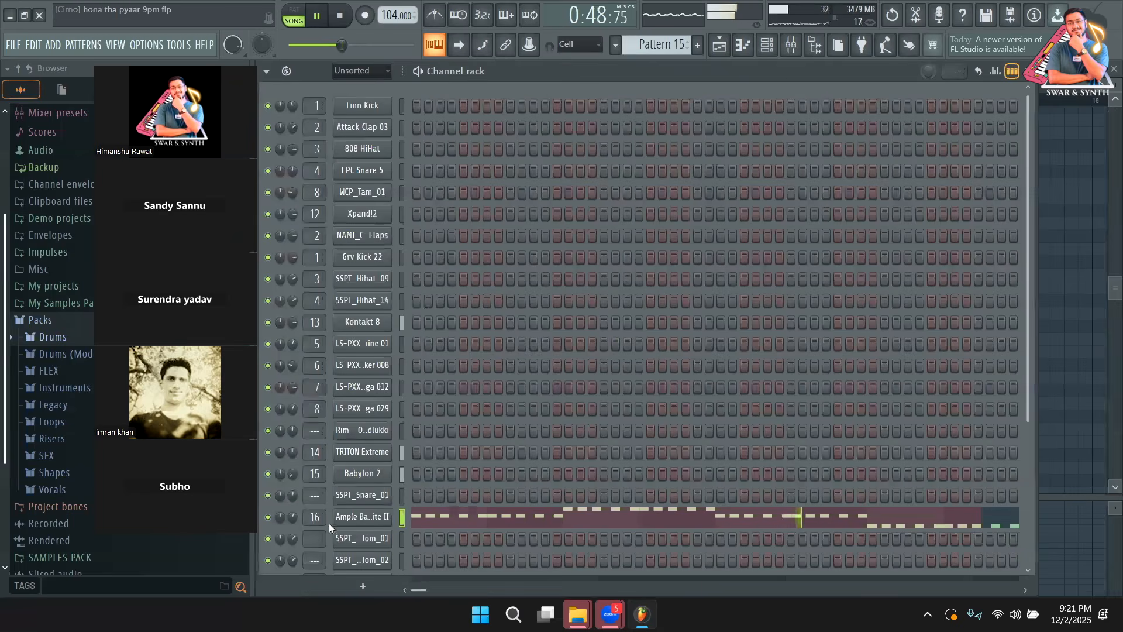
click(791, 44)
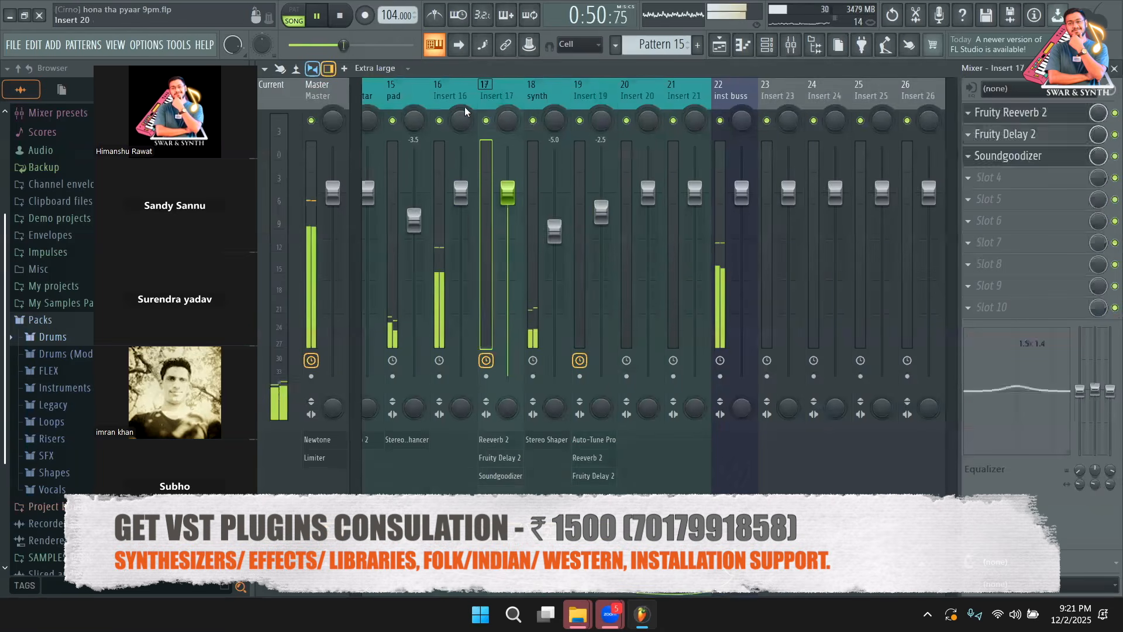
Step: Rename mixer Insert 16 as bass and stop playback
click(462, 108)
right_click(471, 103)
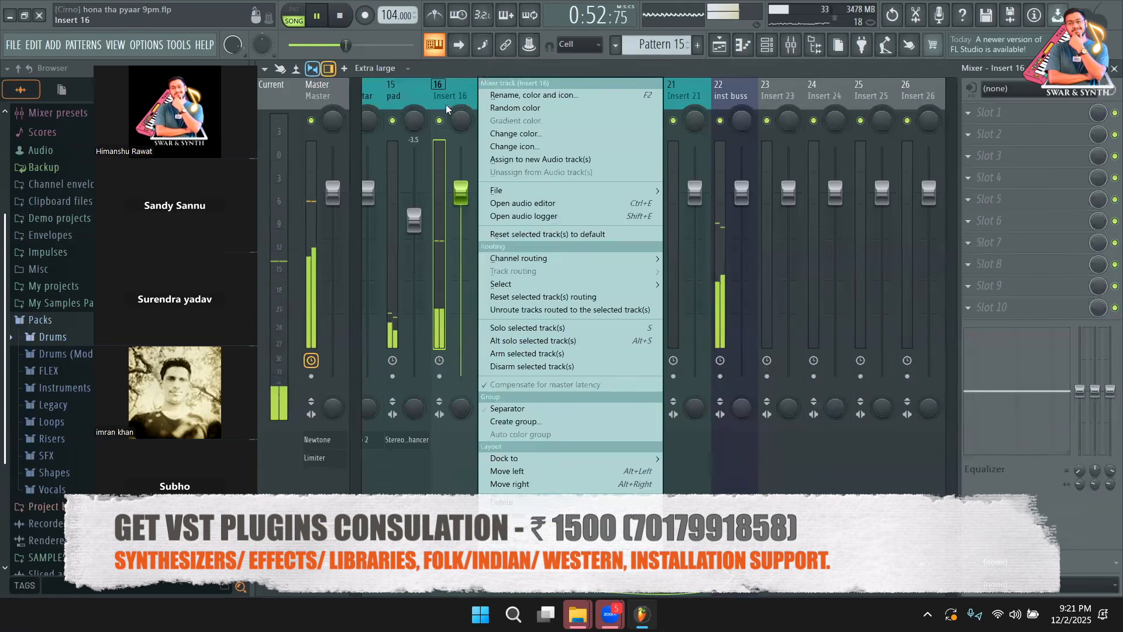
click(490, 95)
text(bass)
key(Return)
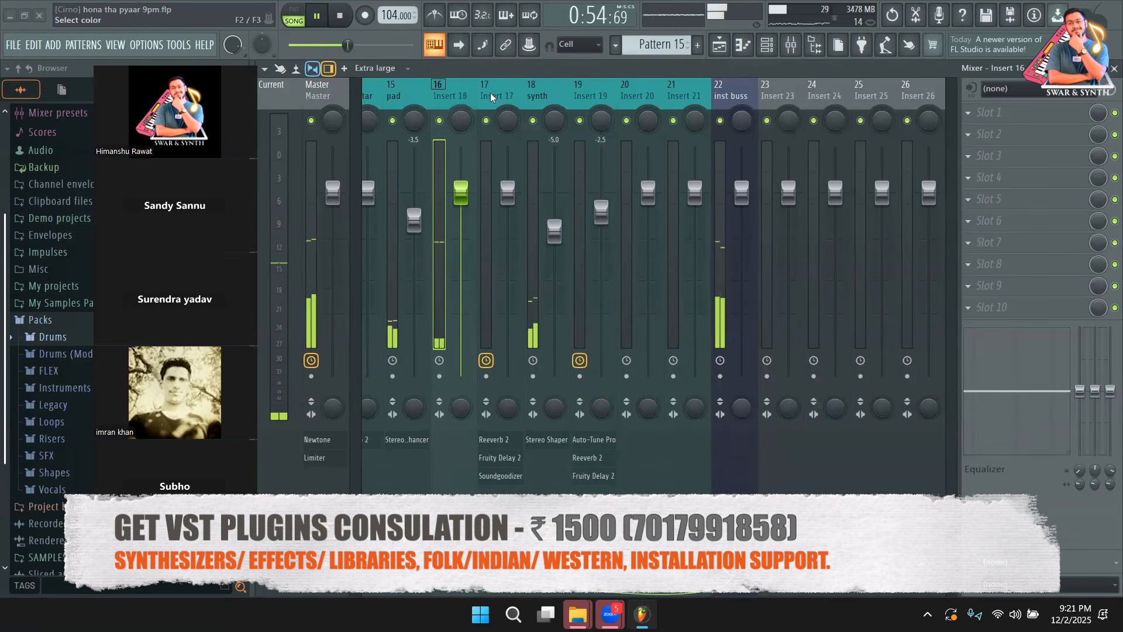
key(space)
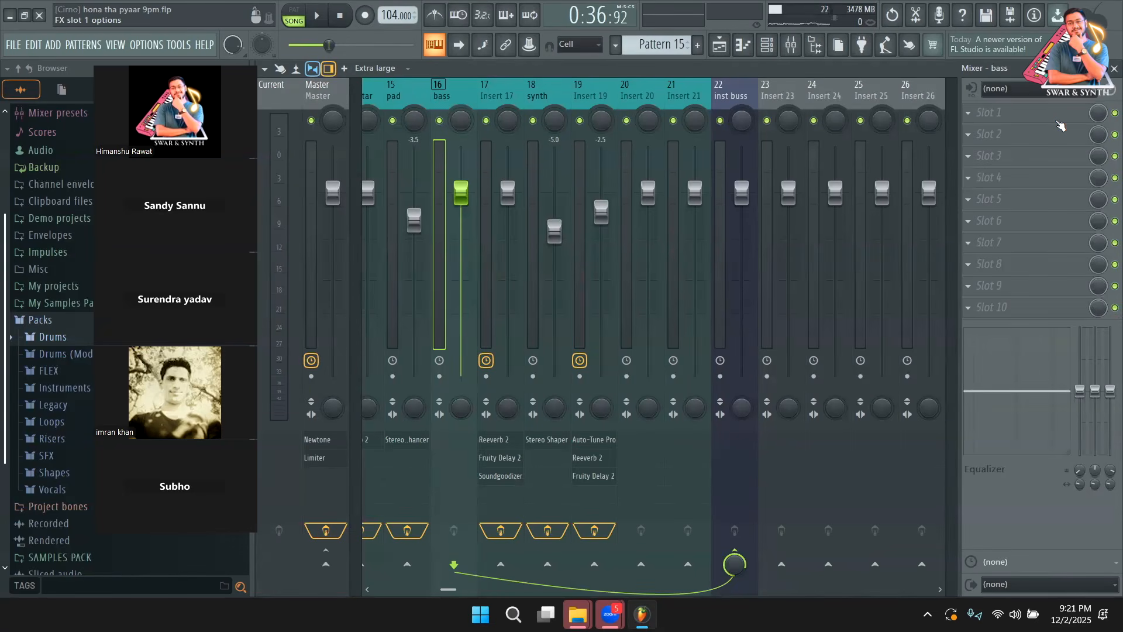
Step: Unmute playlist Track 9 with the KSHMR clap loop and audition it with the rest of the mix
key(space)
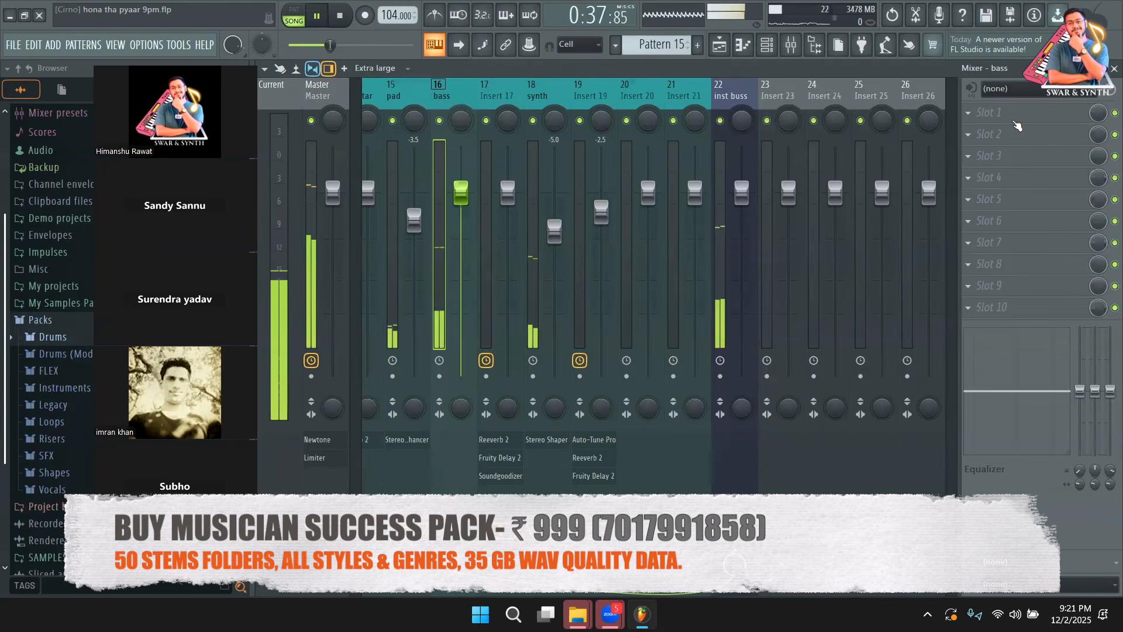
key(F5)
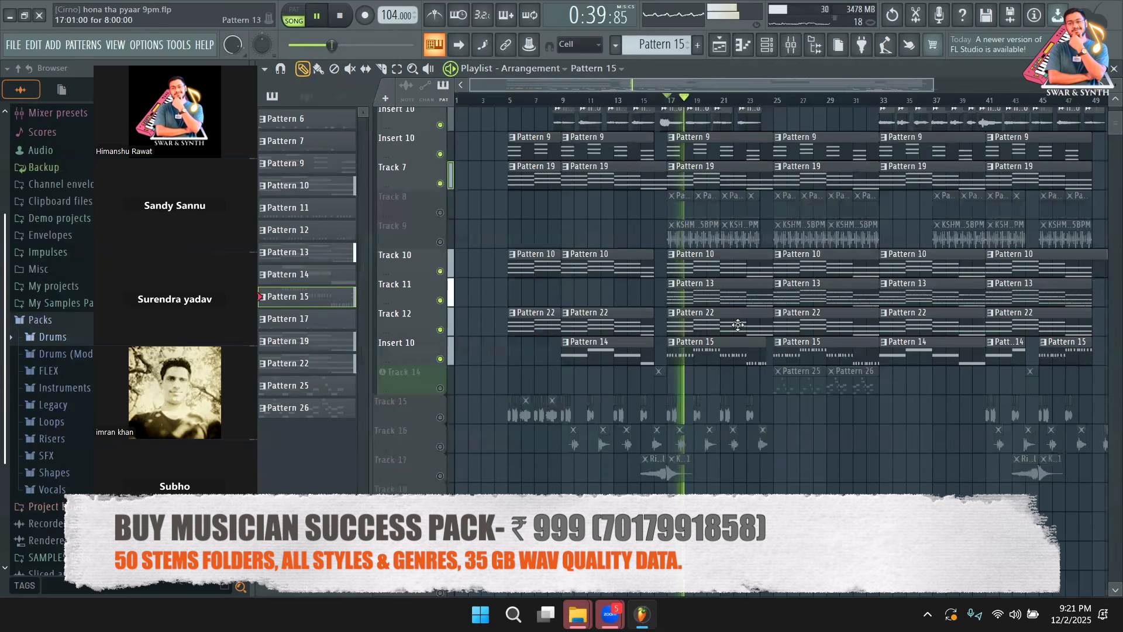
scroll(446, 291, up, 2)
key(space)
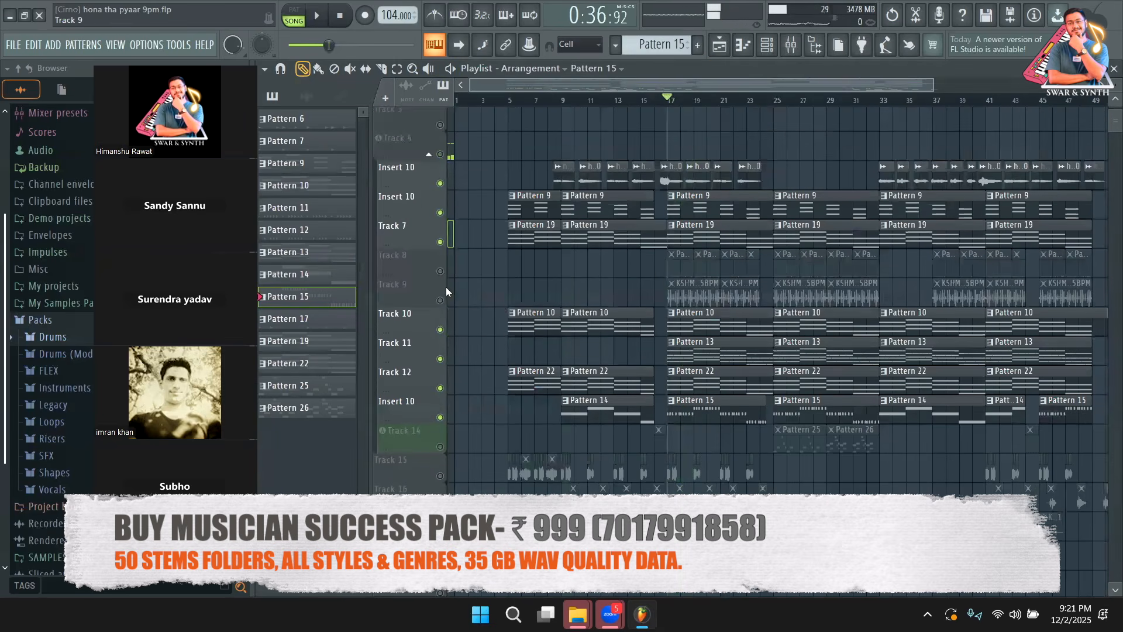
click(440, 300)
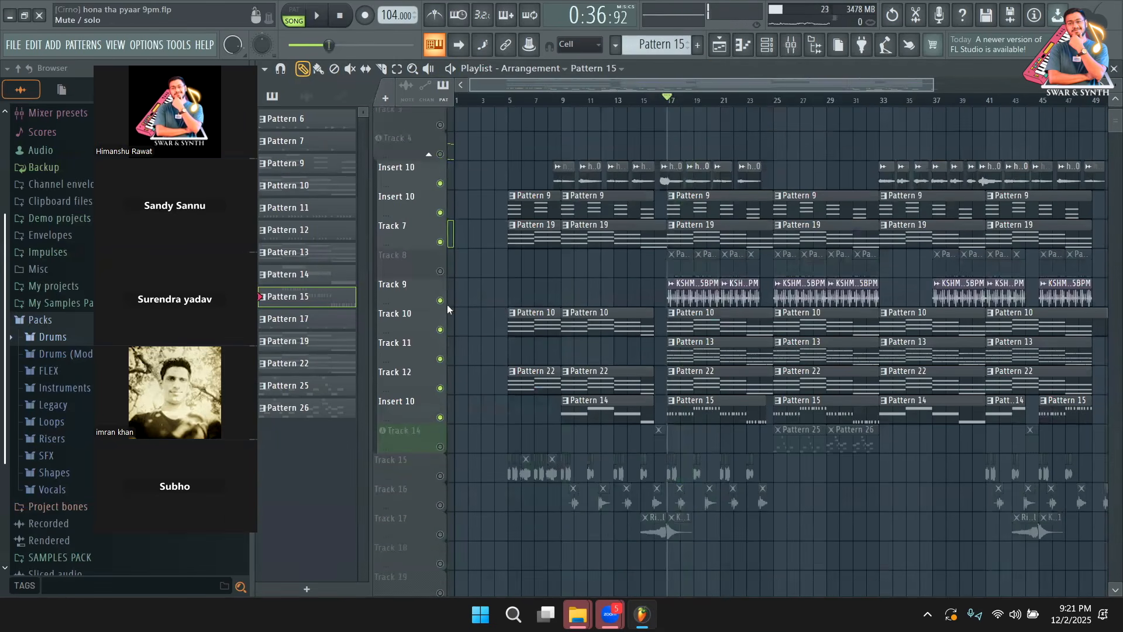
key(space)
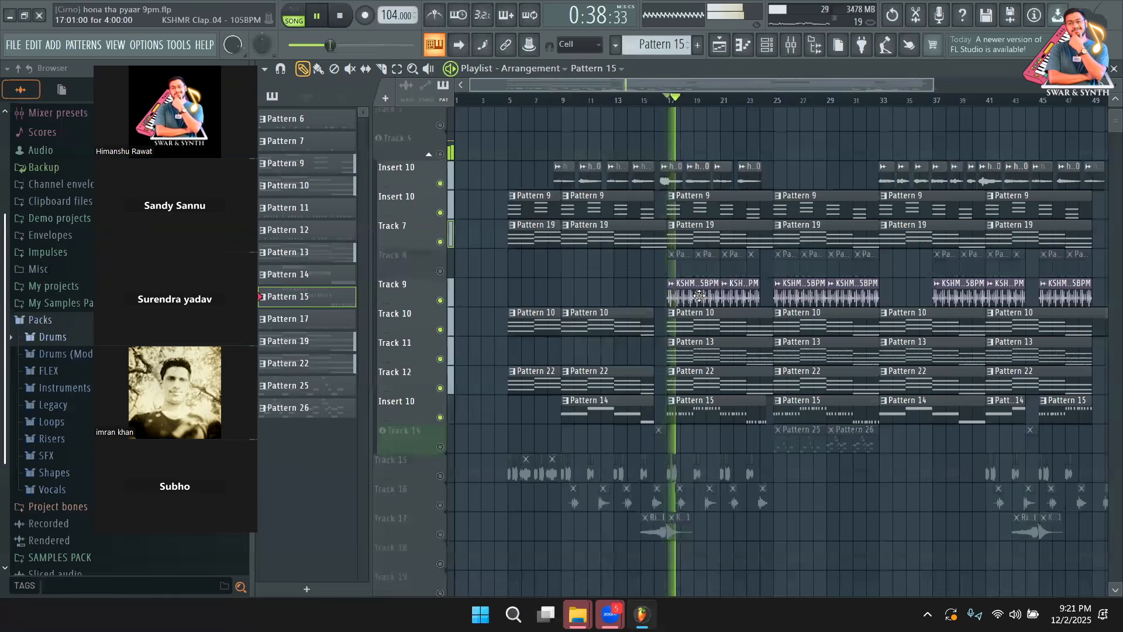
double_click(705, 299)
key(Escape)
key(space)
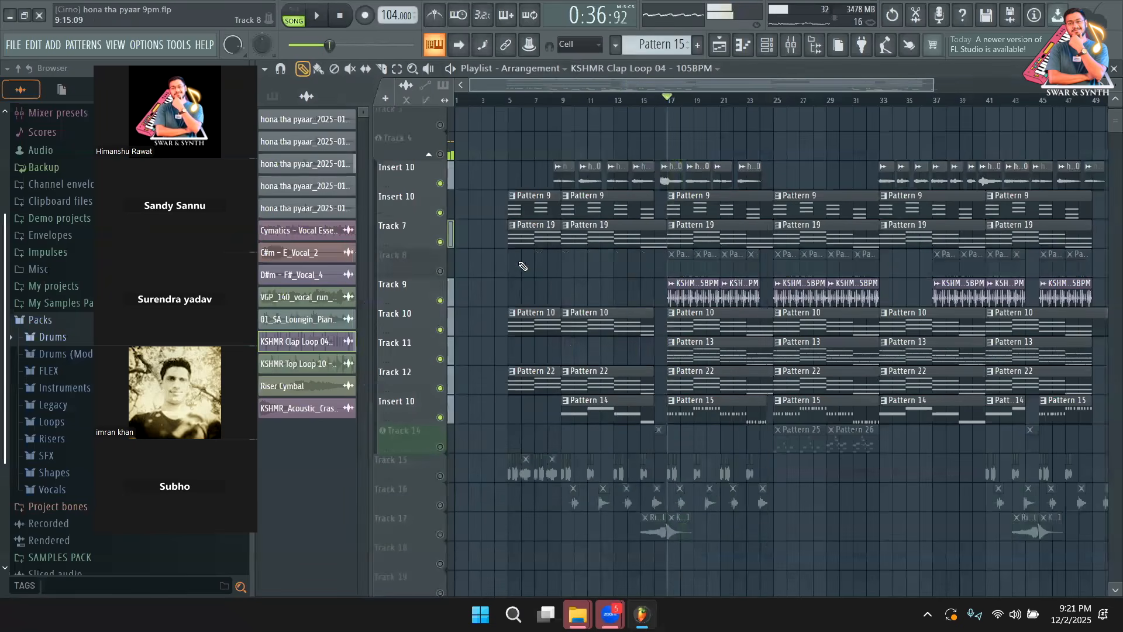
Step: Unmute playlist Track 8 and briefly play the song with it
click(440, 270)
key(space)
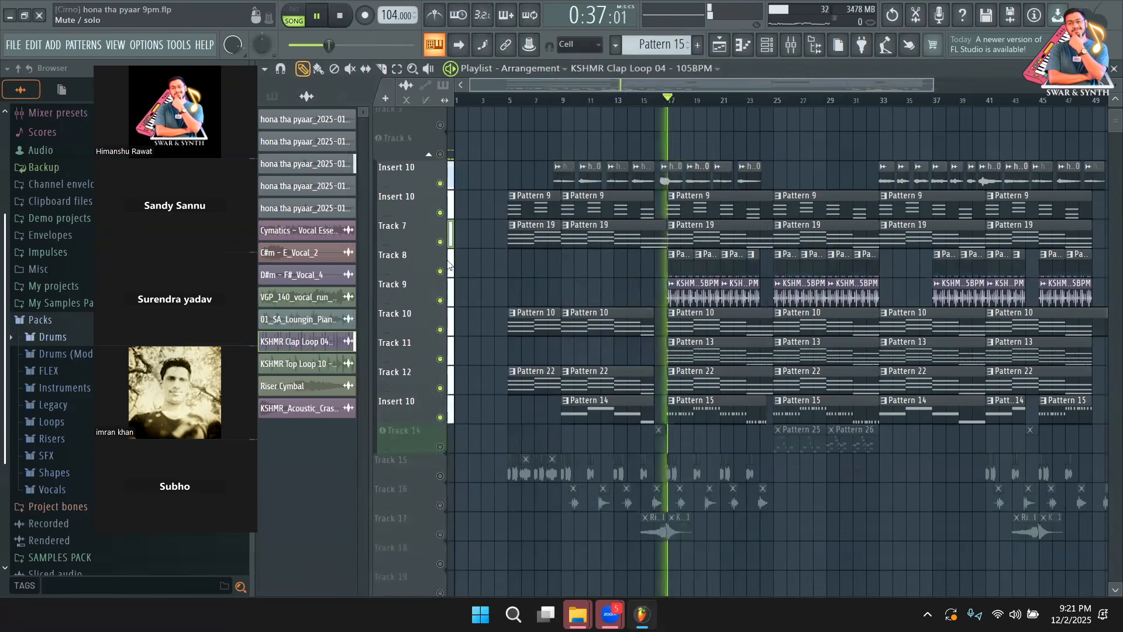
click(440, 183)
key(space)
Step: Select Insert 1 in the mixer and listen to the rhythm inserts within the mix, watching their levels
click(791, 45)
drag(754, 91, 282, 104)
key(space)
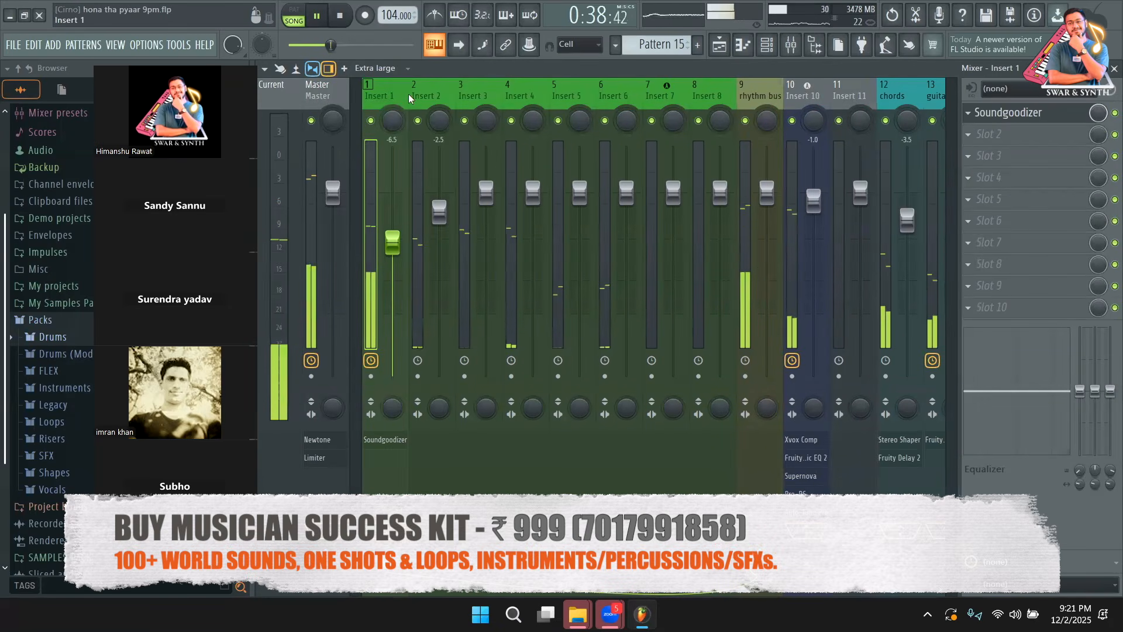
key(space)
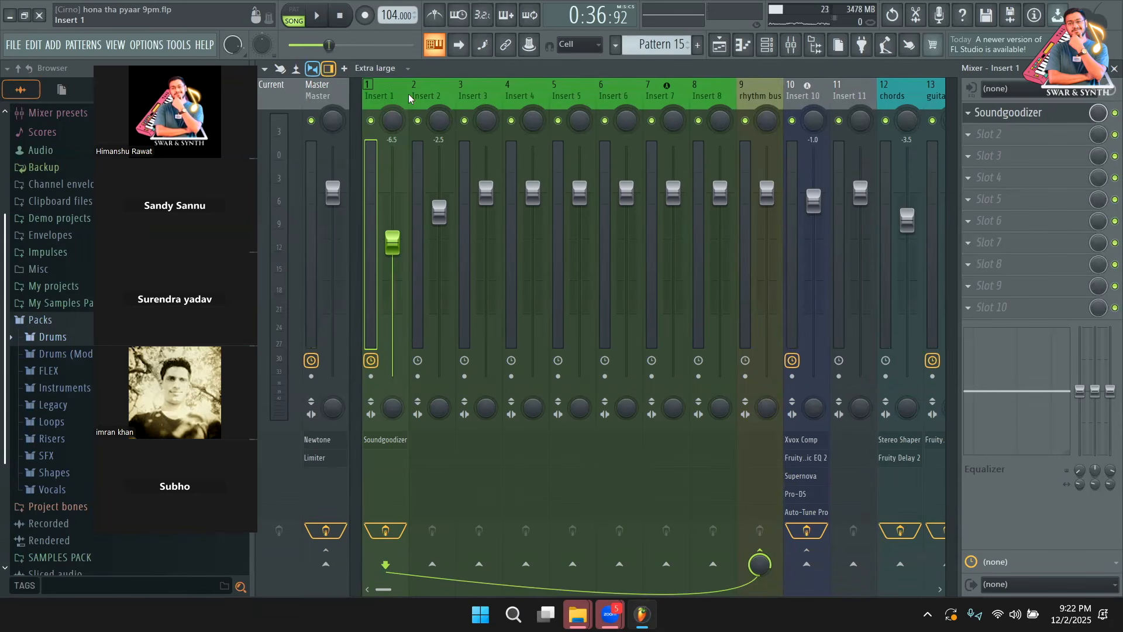
key(space)
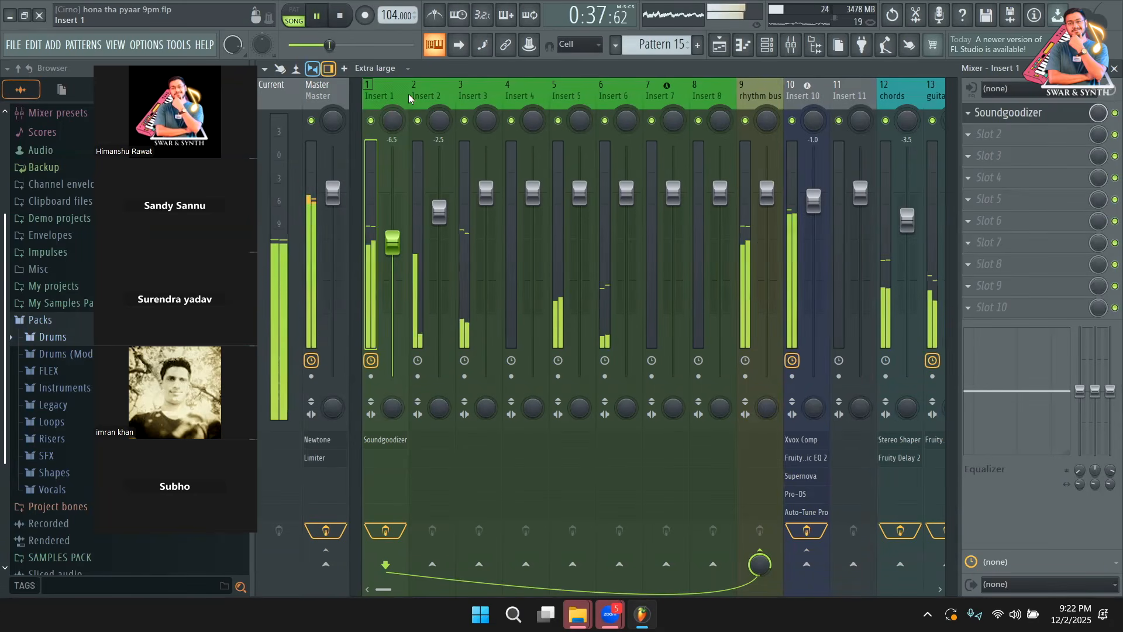
Step: Solo Insert 1 in the mixer, audition it with Inserts 2 and 3 unmuted, and mute those two inserts again
key(space)
ctrl+click(370, 120)
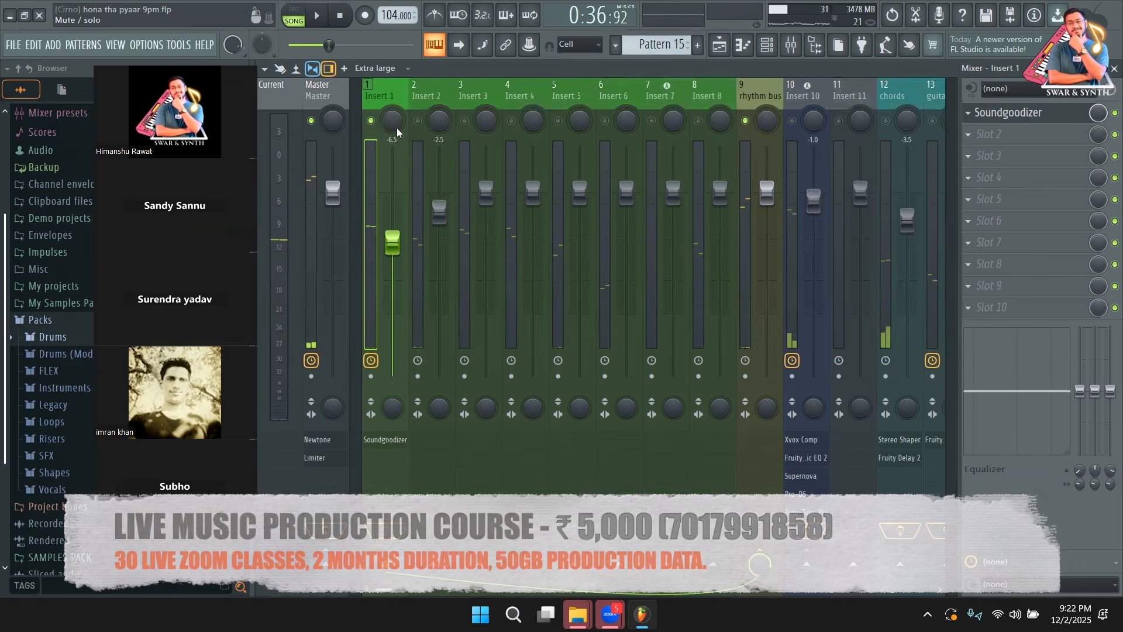
click(418, 121)
click(464, 120)
key(space)
key(space)
click(465, 121)
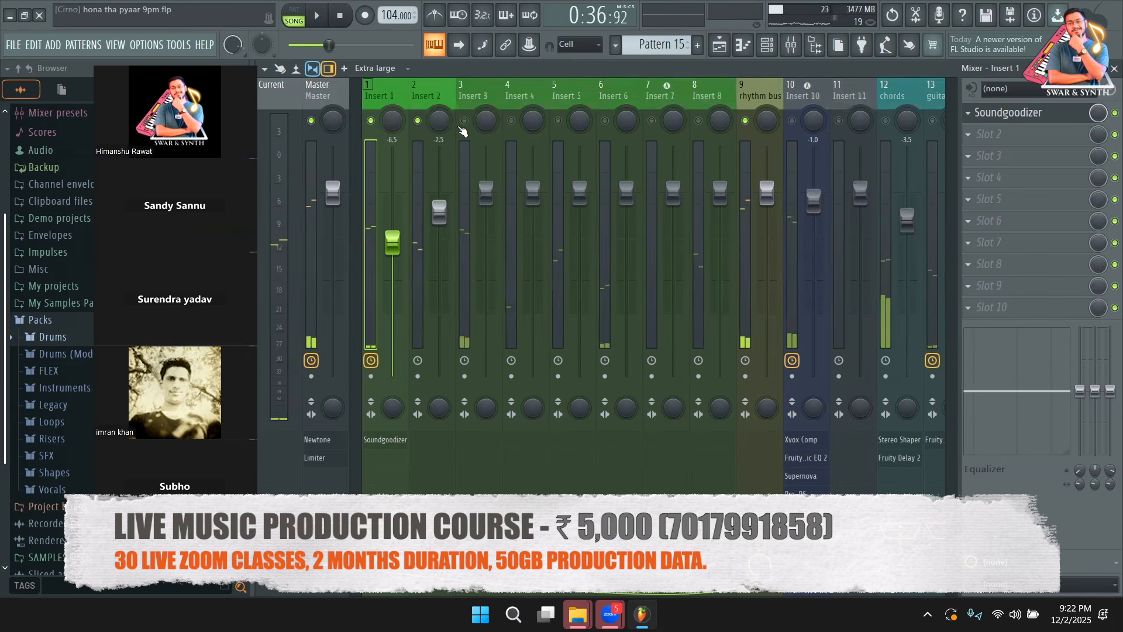
click(417, 120)
Step: Set Insert 1's volume to -5.0 dB and audition it on its own
key(space)
drag(394, 243, 392, 233)
key(space)
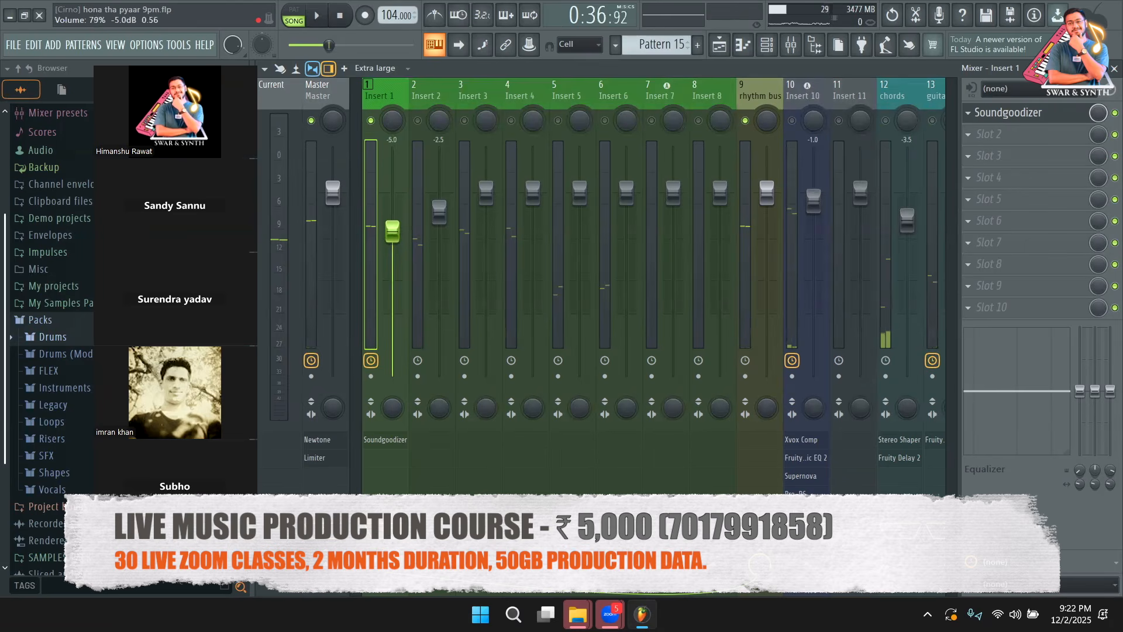
key(space)
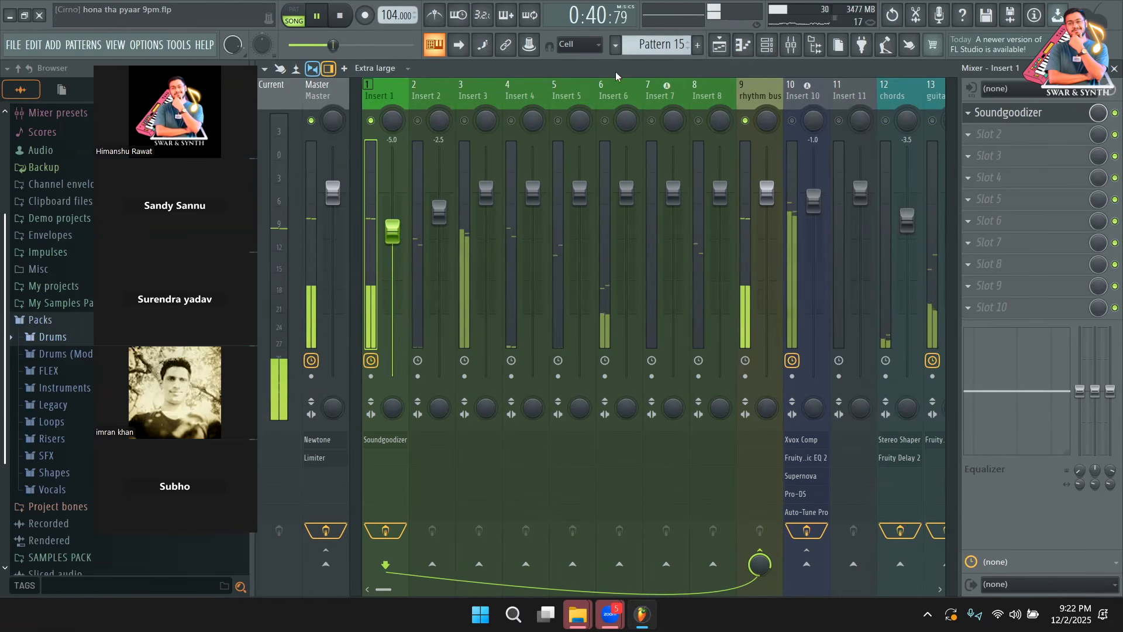
Step: Show the unsorted channels in the channel rack, check which ones feed Insert 1 during playback, and return to the mixer
click(767, 45)
key(space)
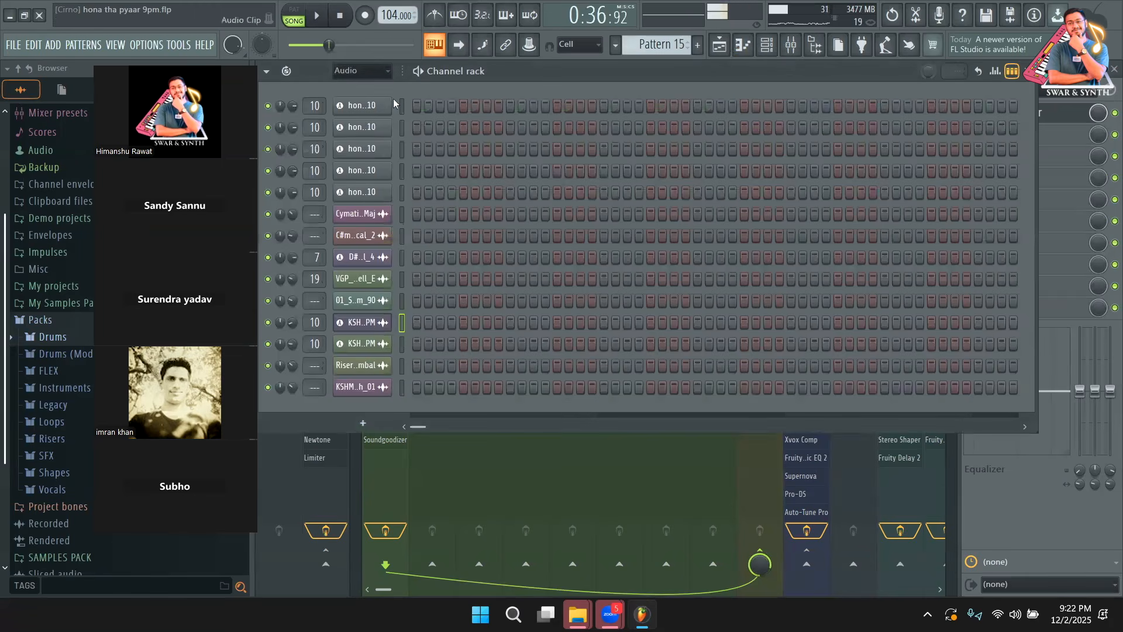
click(354, 117)
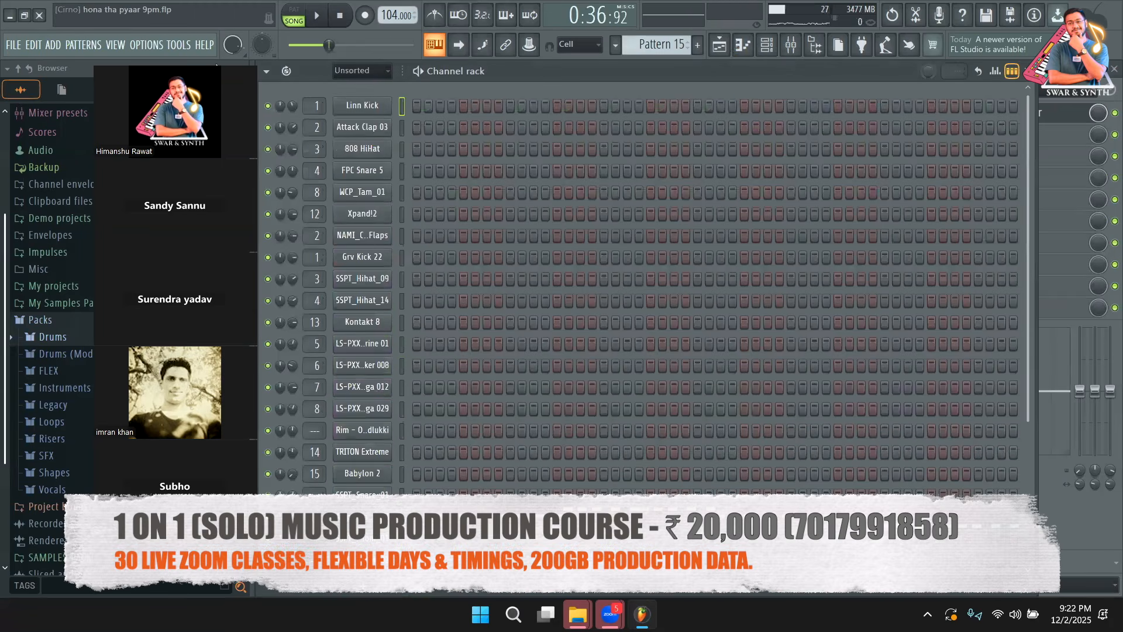
key(F6)
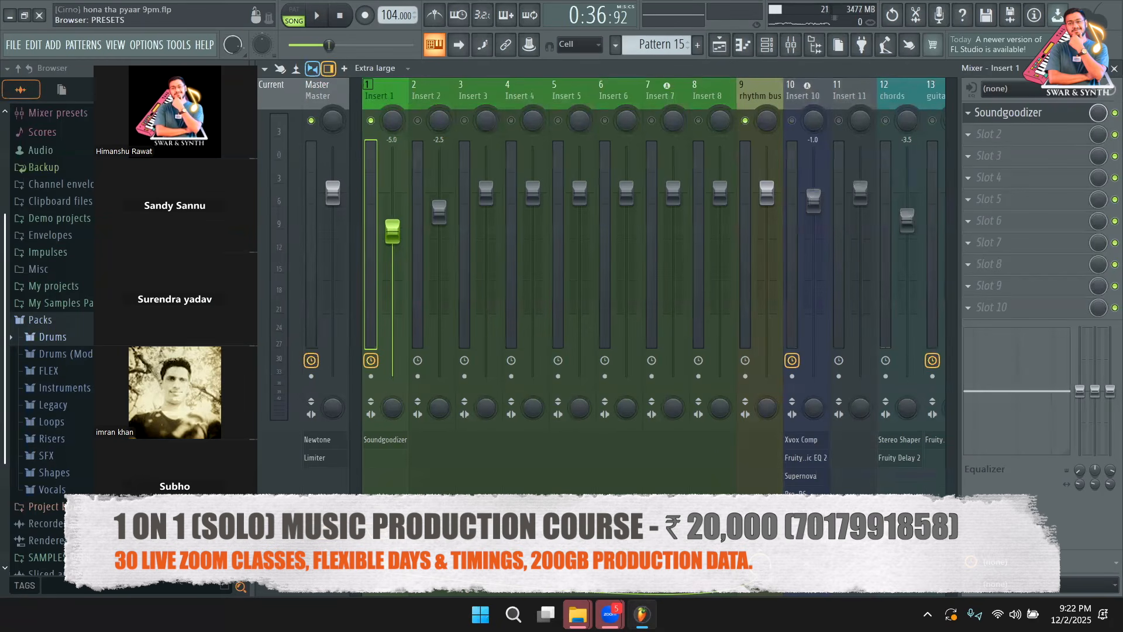
key(F6)
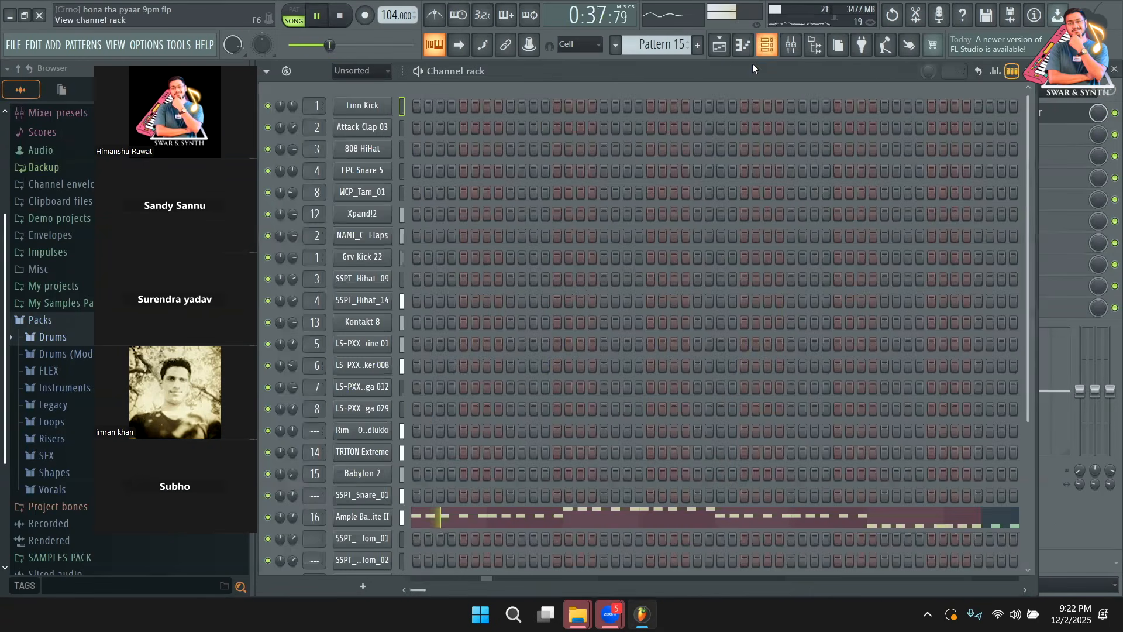
scroll(588, 282, down, 5)
scroll(588, 282, down, 1)
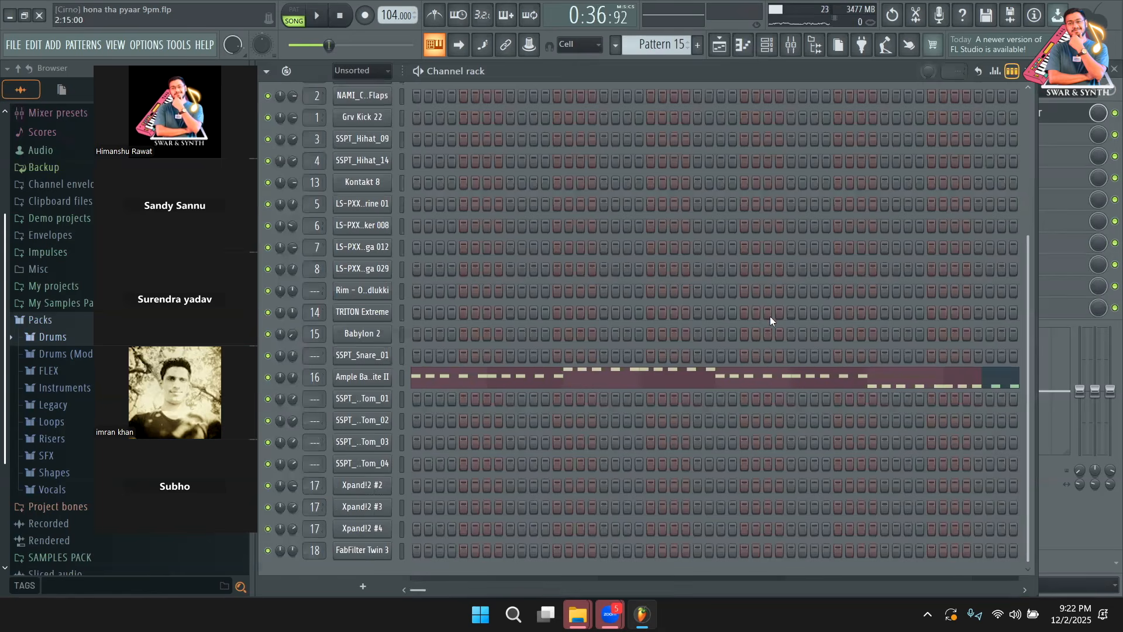
key(space)
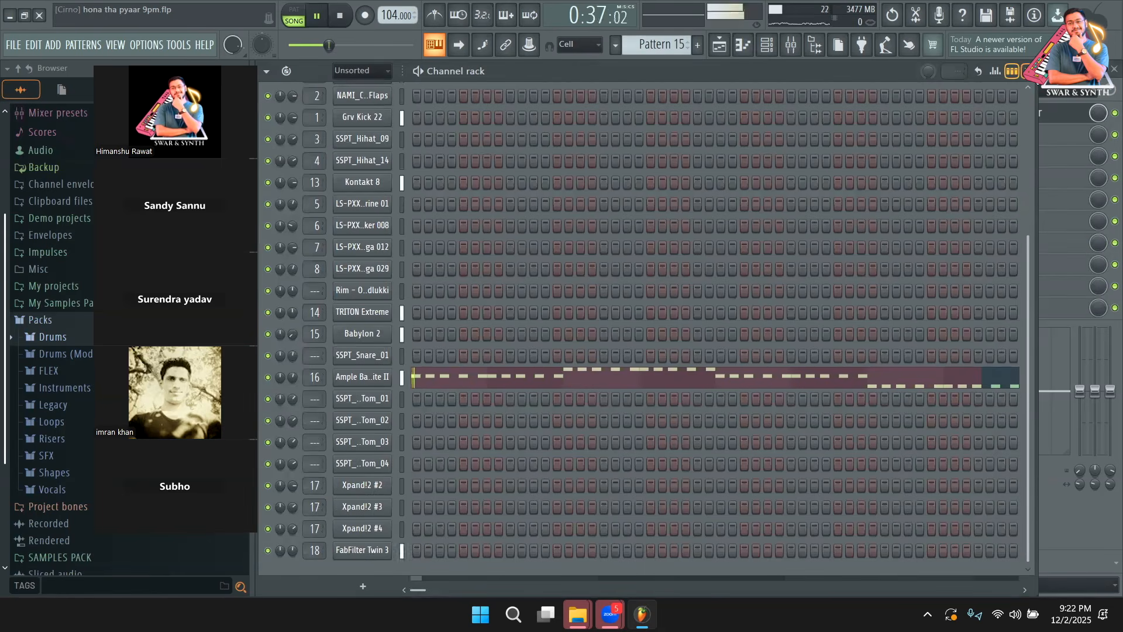
key(F9)
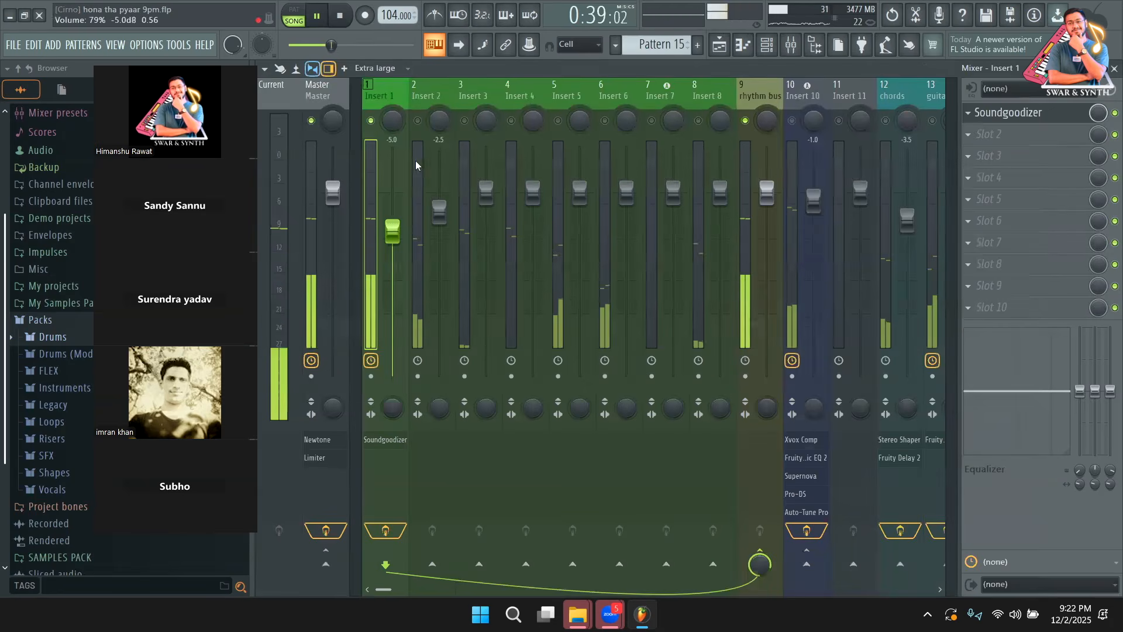
key(space)
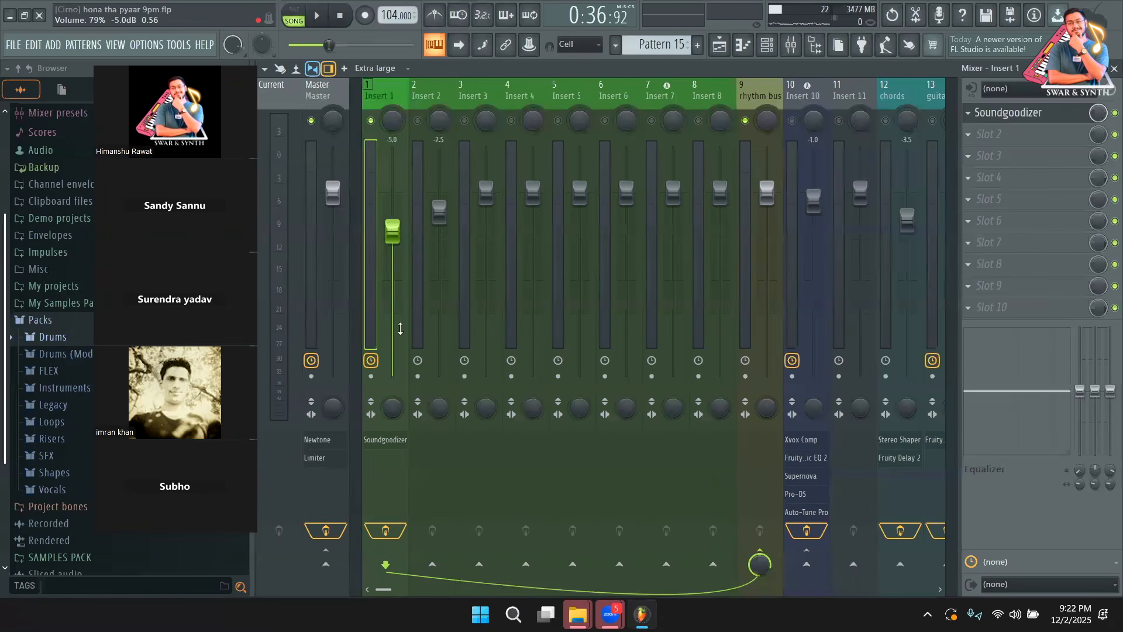
Step: Try louder fader levels on Insert 1 while auditioning it, and bring its volume back to -5.0 dB
drag(392, 219, 392, 193)
key(space)
key(space)
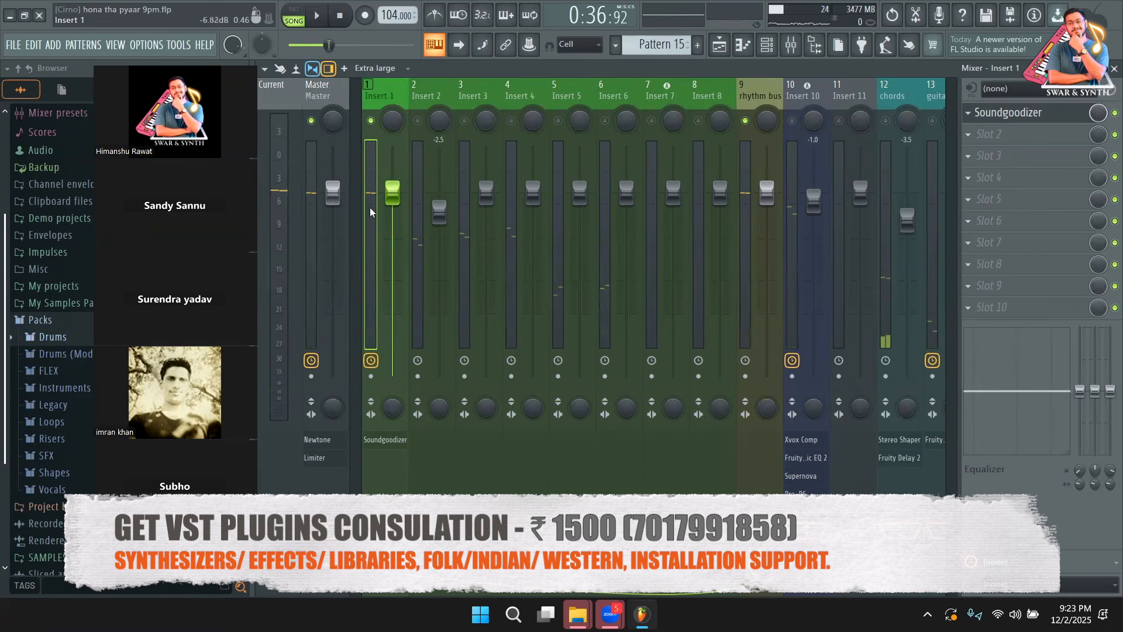
scroll(382, 199, up, 5)
key(space)
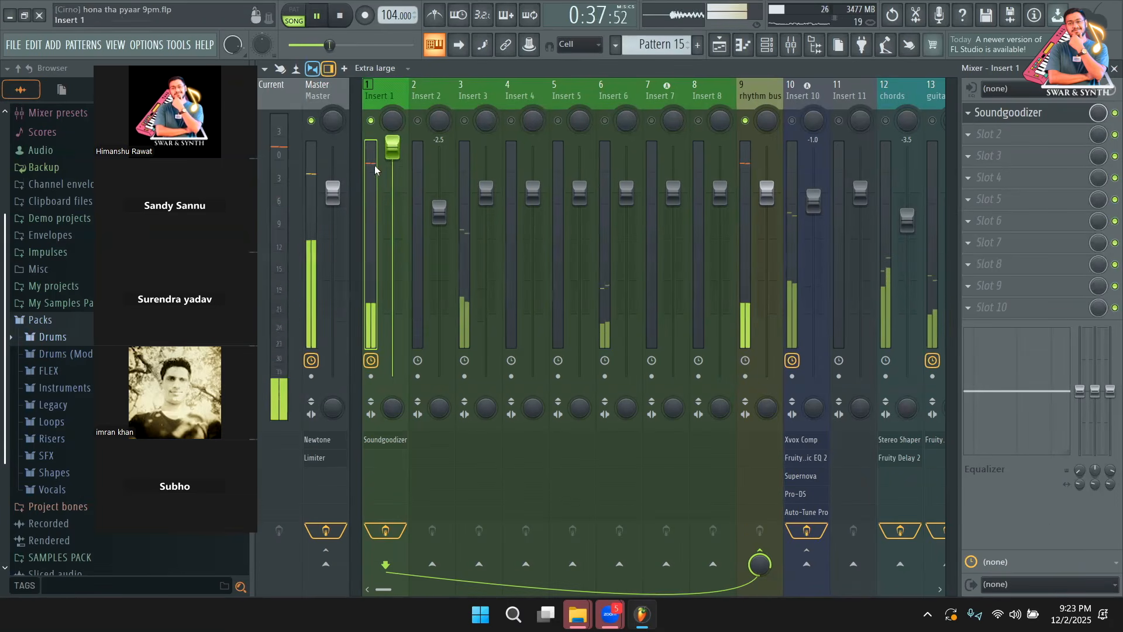
key(space)
scroll(392, 193, down, 5)
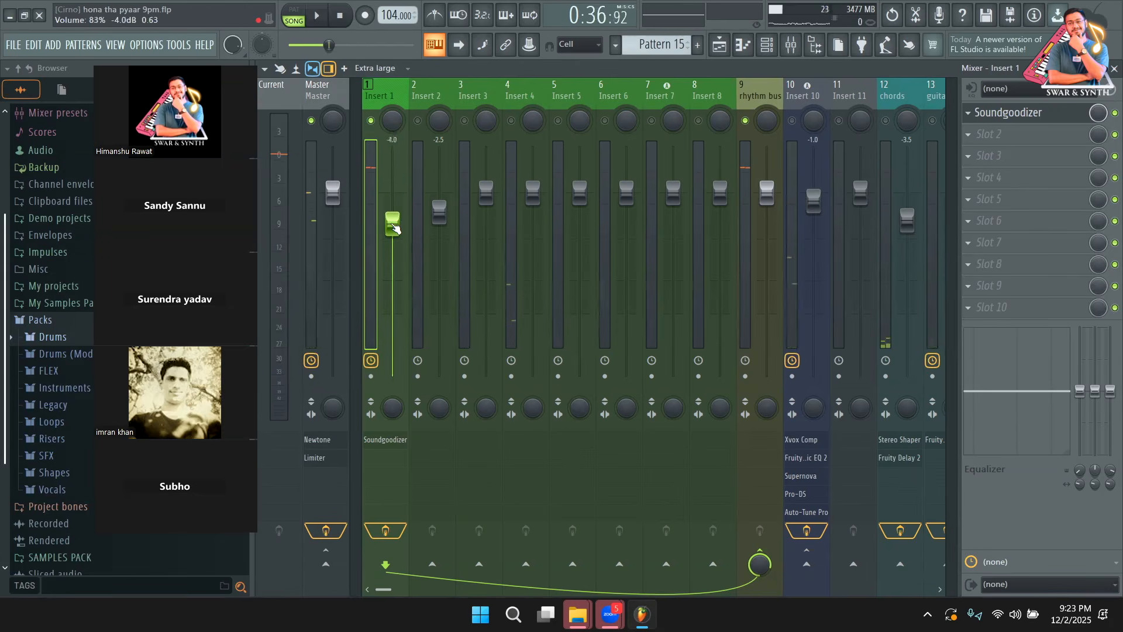
scroll(392, 230, down, 1)
key(space)
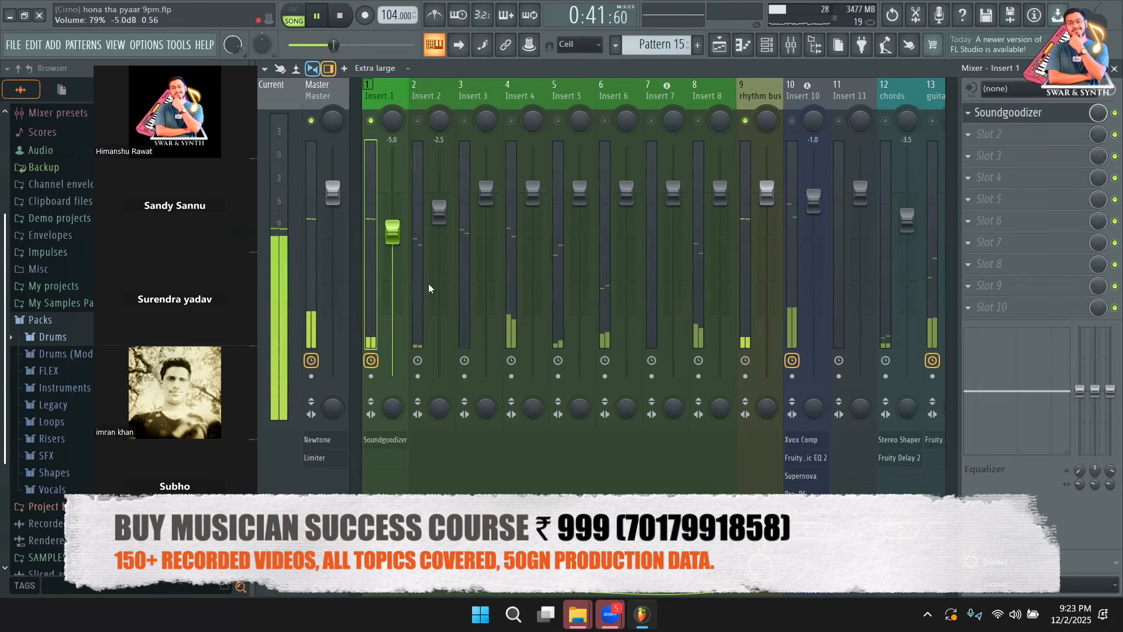
Step: Unmute and select Insert 2, and audition it together with Insert 1
key(space)
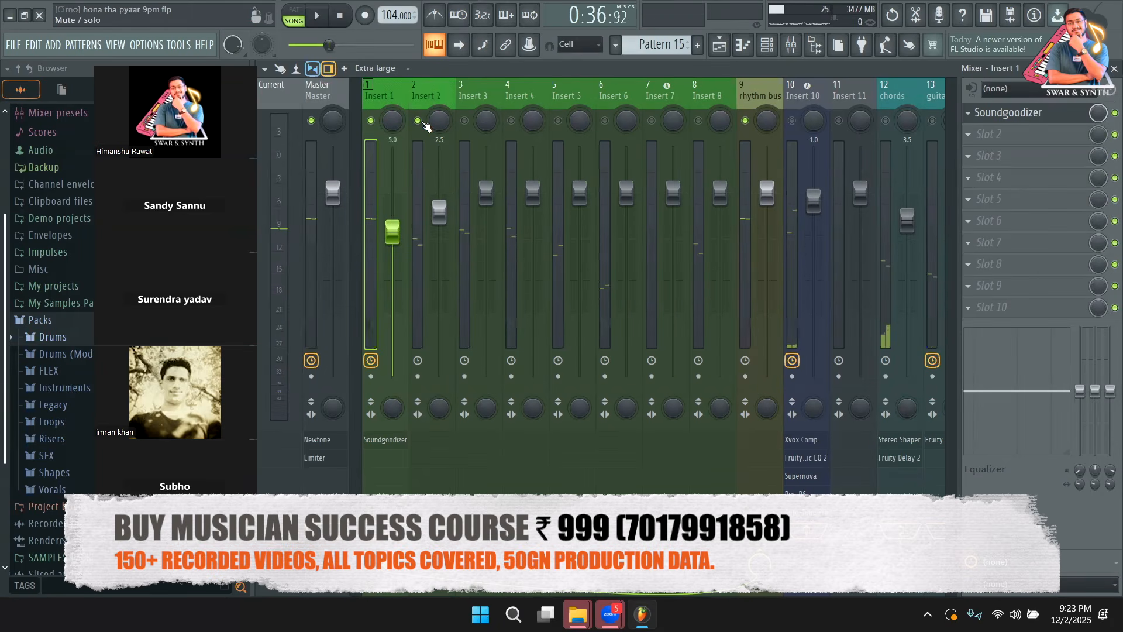
key(space)
click(437, 246)
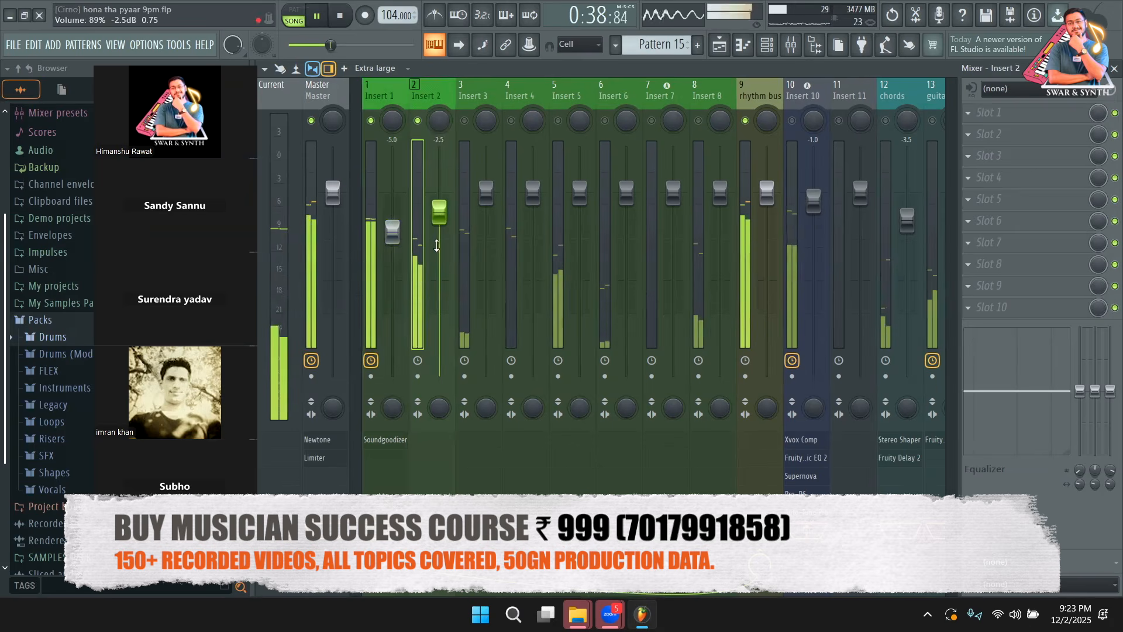
key(space)
Step: Add Fruity Reeverb 2 to Insert 2, adjust its wet level and set its high cut to 5.5 kHz
click(994, 113)
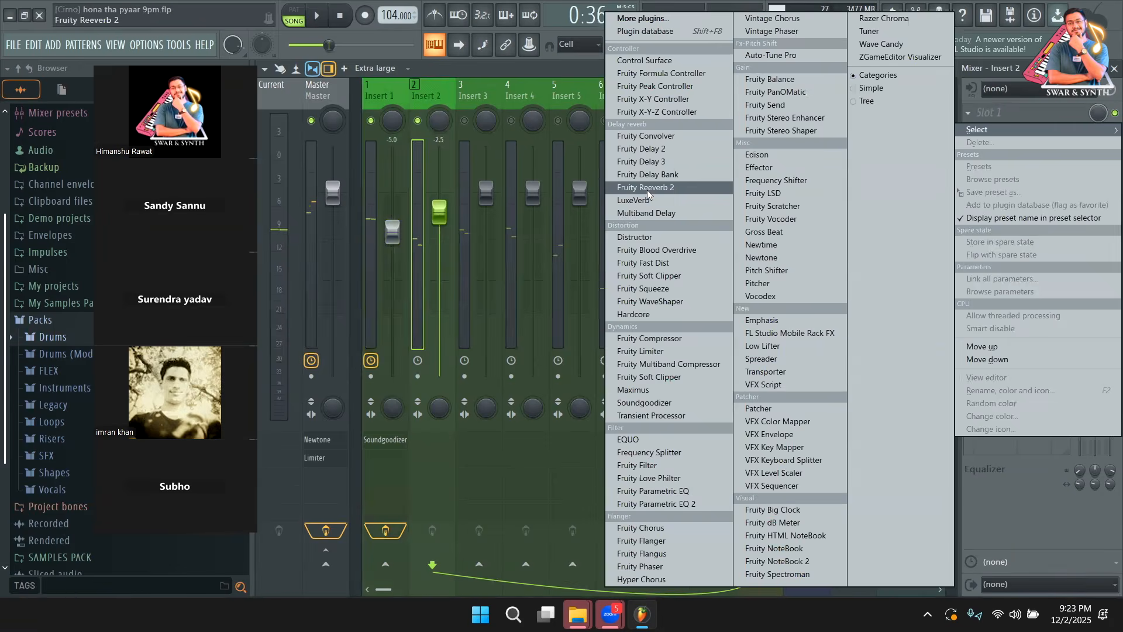
click(647, 187)
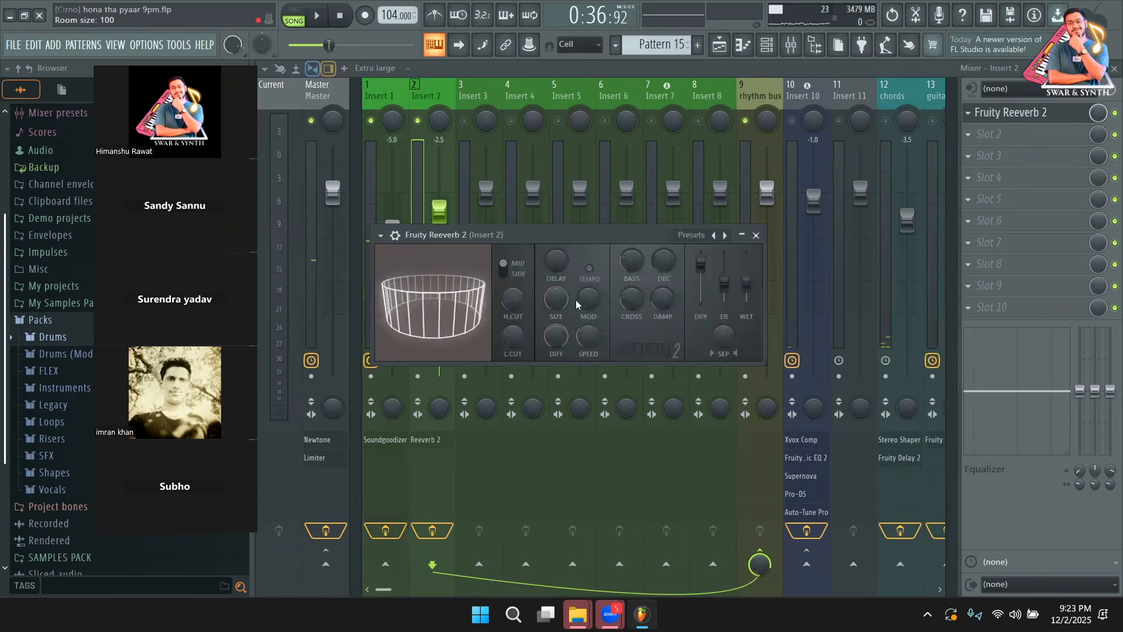
drag(747, 286, 746, 289)
key(space)
drag(513, 300, 512, 303)
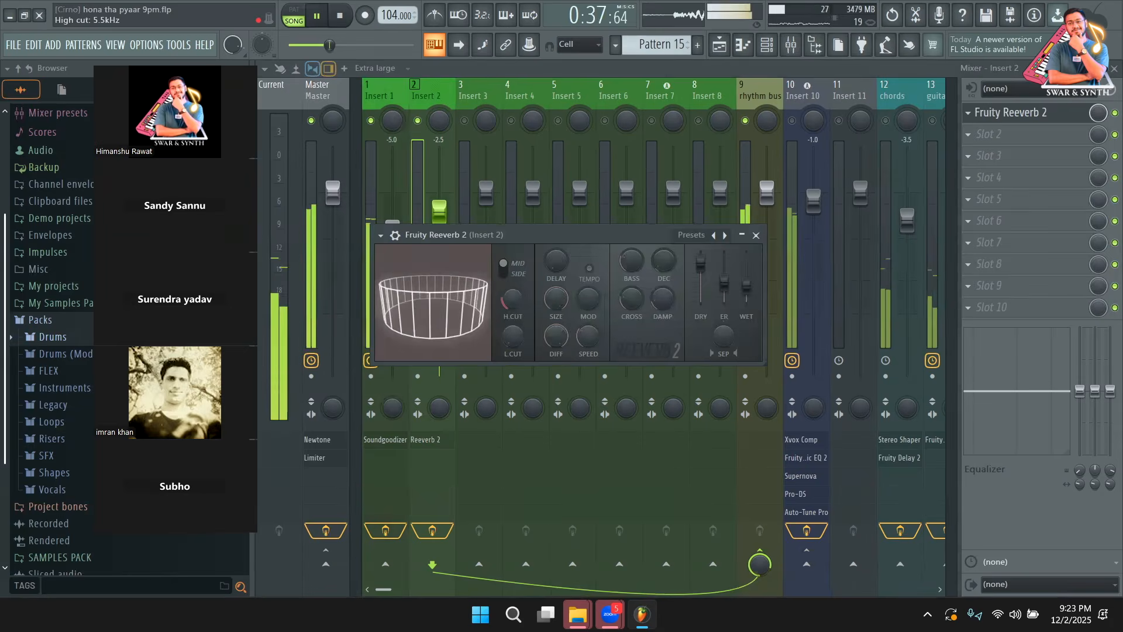
key(space)
Step: Add Fruity Parametric EQ 2 to Insert 2 and boost the highs with band 7 and with band 6 at 5.7 dB, 9428 Hz
click(1018, 140)
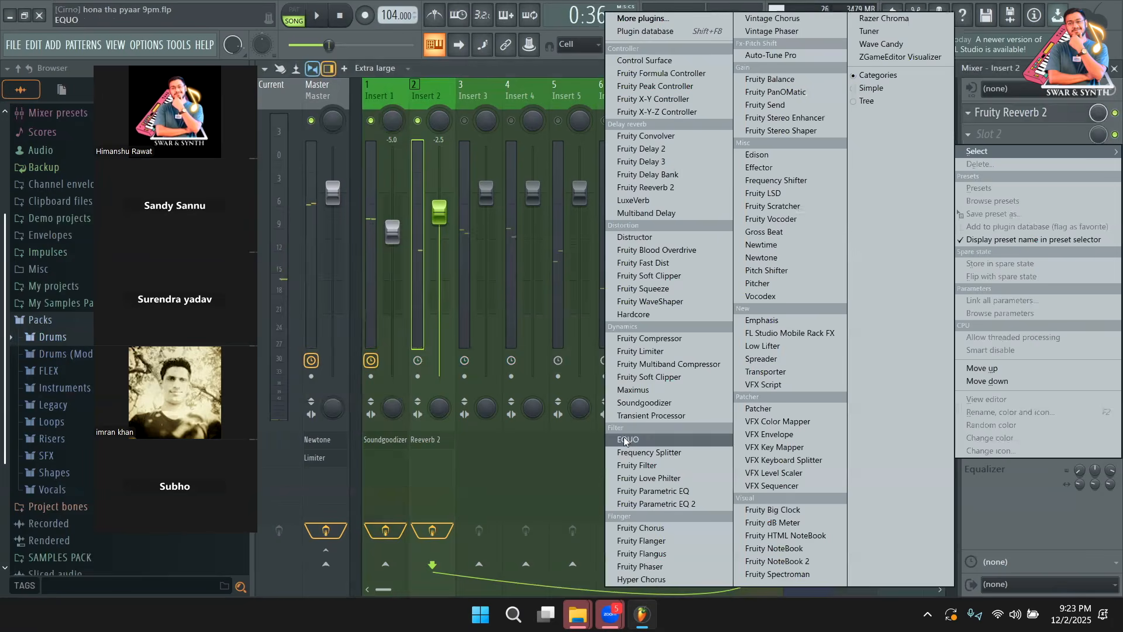
click(651, 504)
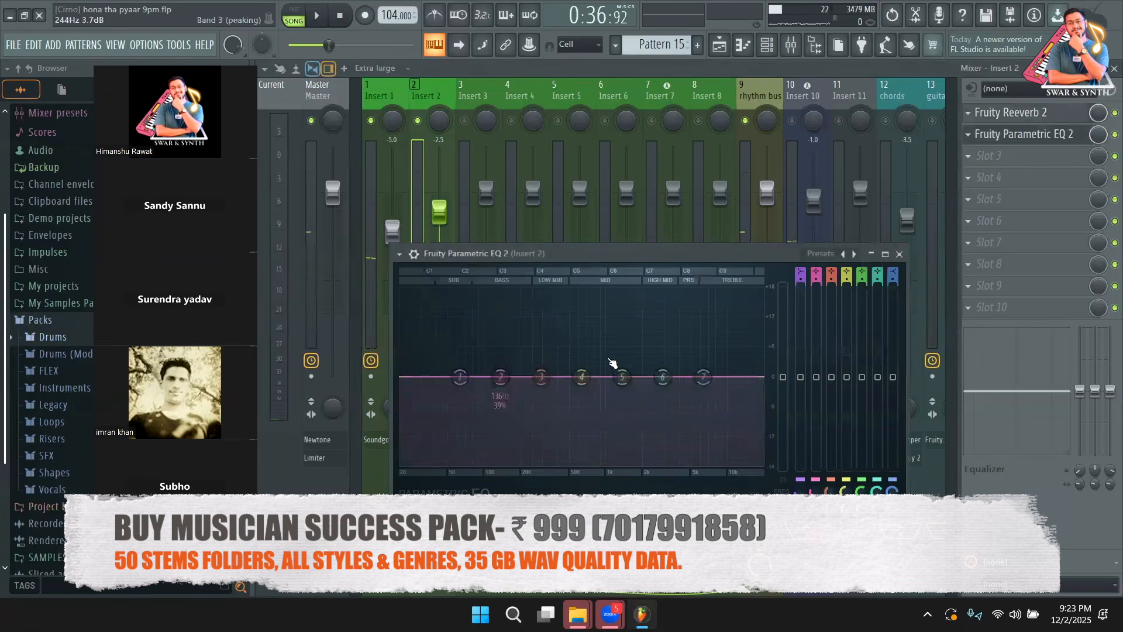
drag(668, 371, 726, 350)
key(ctrl+z)
key(space)
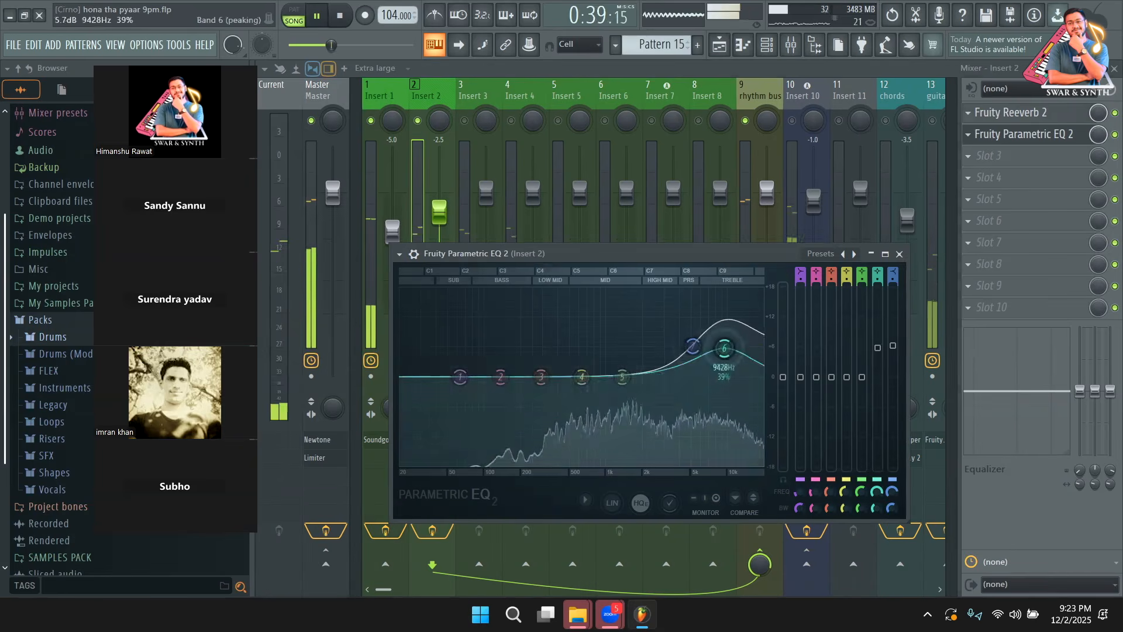
key(space)
Step: Cut Insert 2's lows with the EQ's band 1 low shelf at about 135 Hz and close the EQ
drag(460, 376, 472, 436)
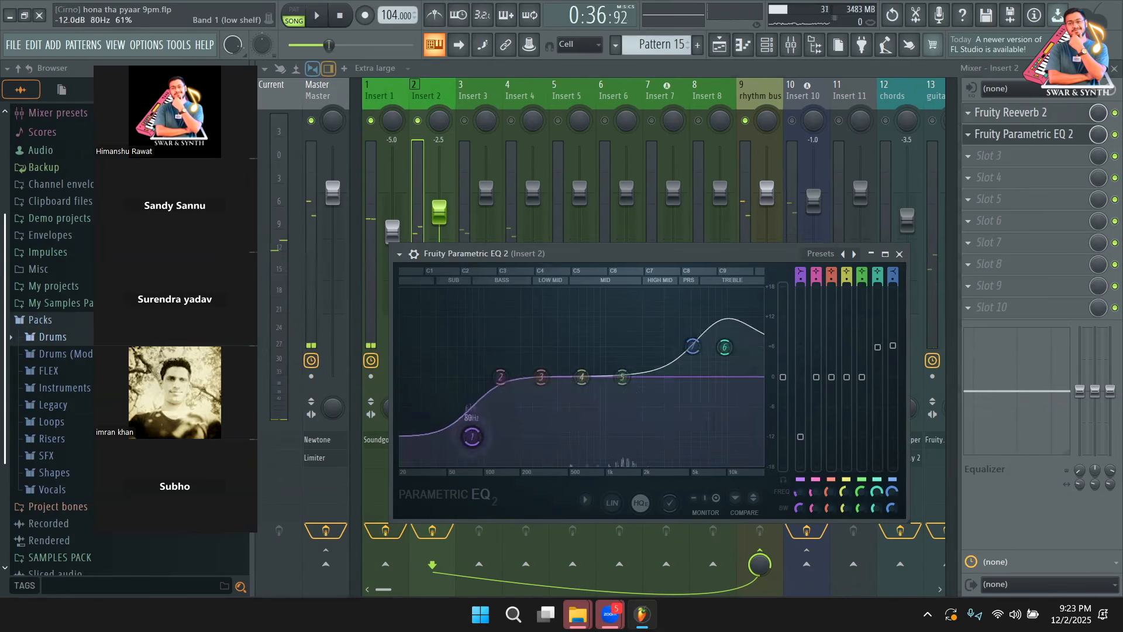
key(space)
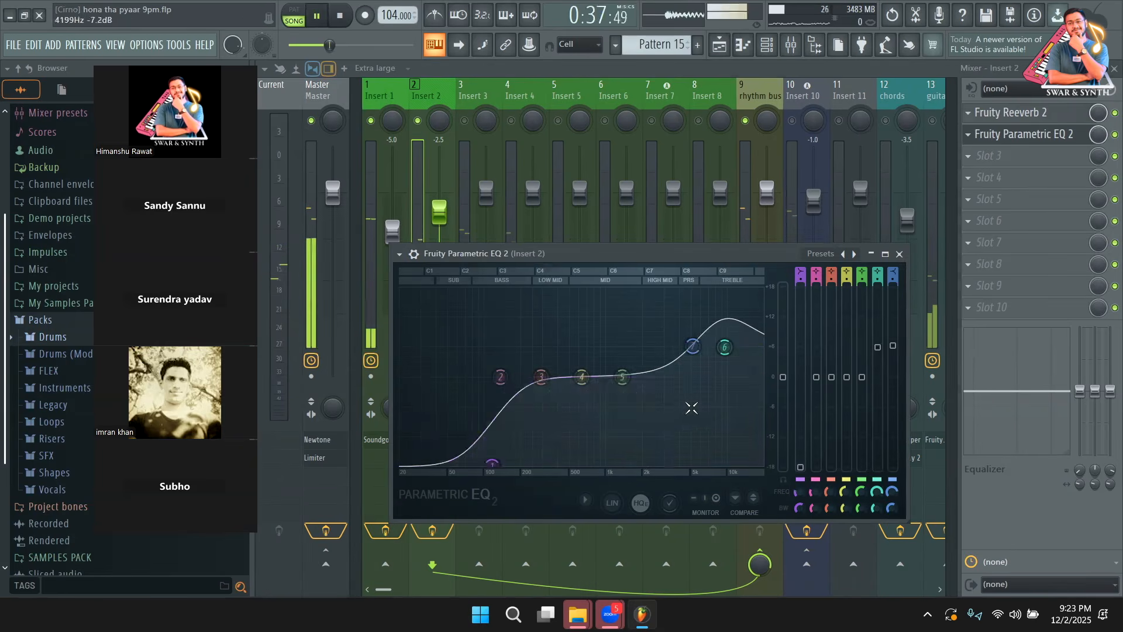
drag(493, 465, 500, 466)
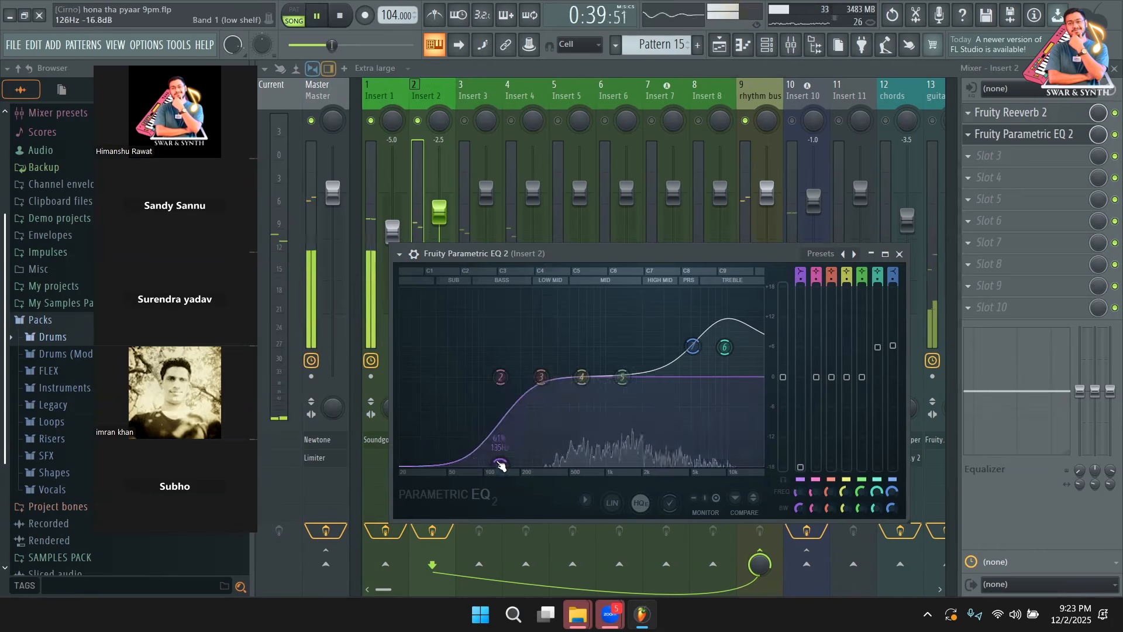
key(space)
click(899, 254)
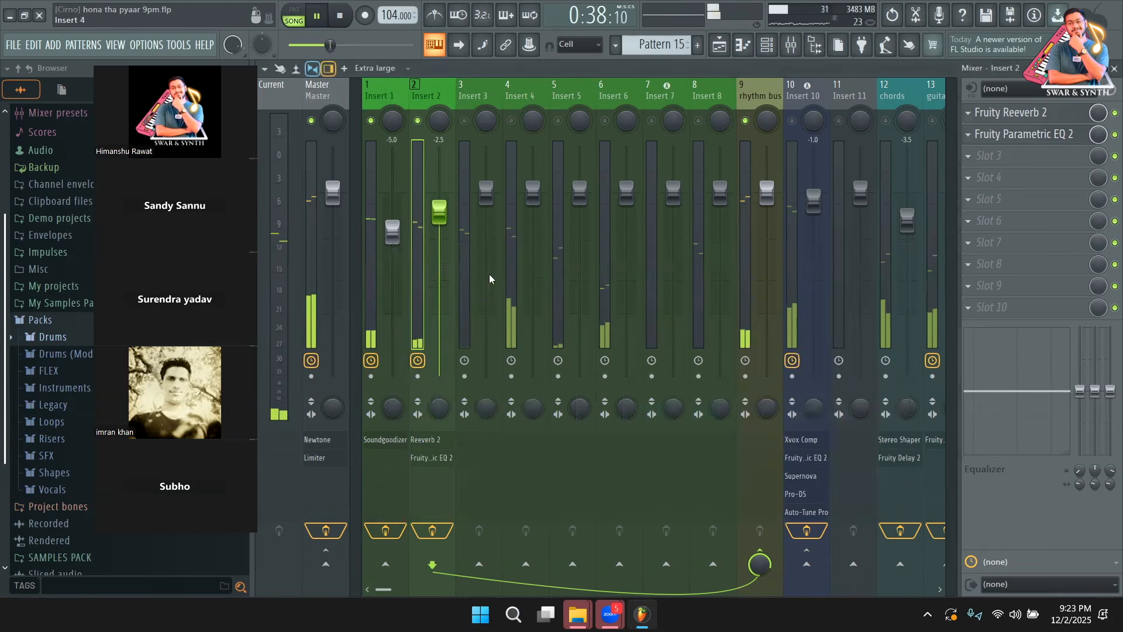
Step: Unmute Insert 3, audition it with Inserts 1 and 2, and select it
key(space)
click(465, 120)
key(space)
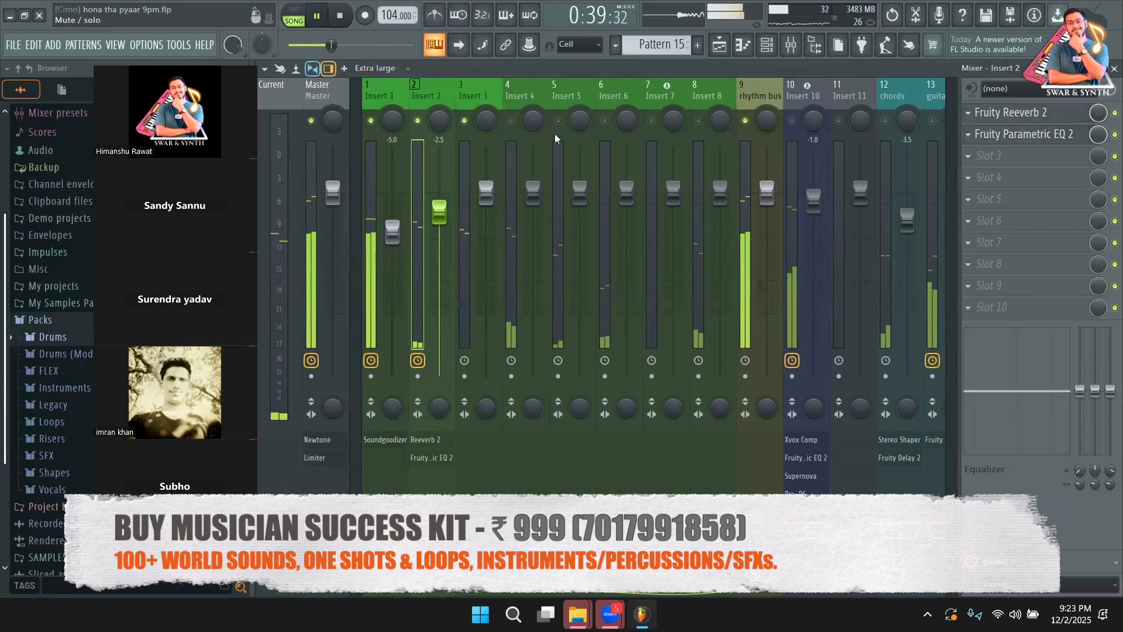
key(space)
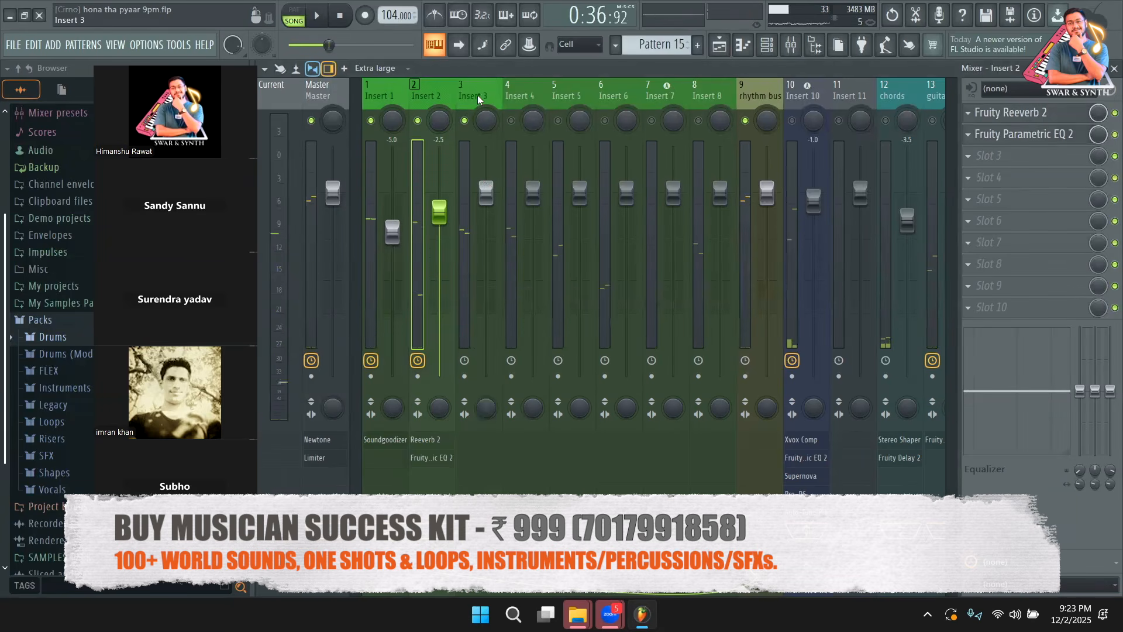
click(478, 94)
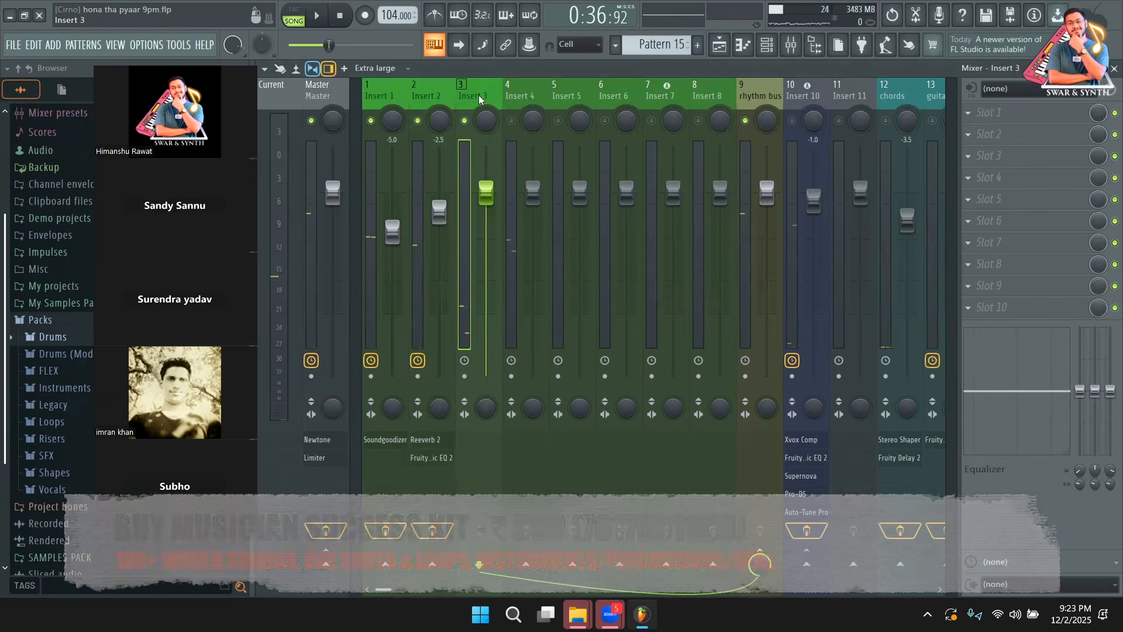
Step: Unmute Insert 4, solo it during playback, and open the channel rack to check its source channels
click(523, 105)
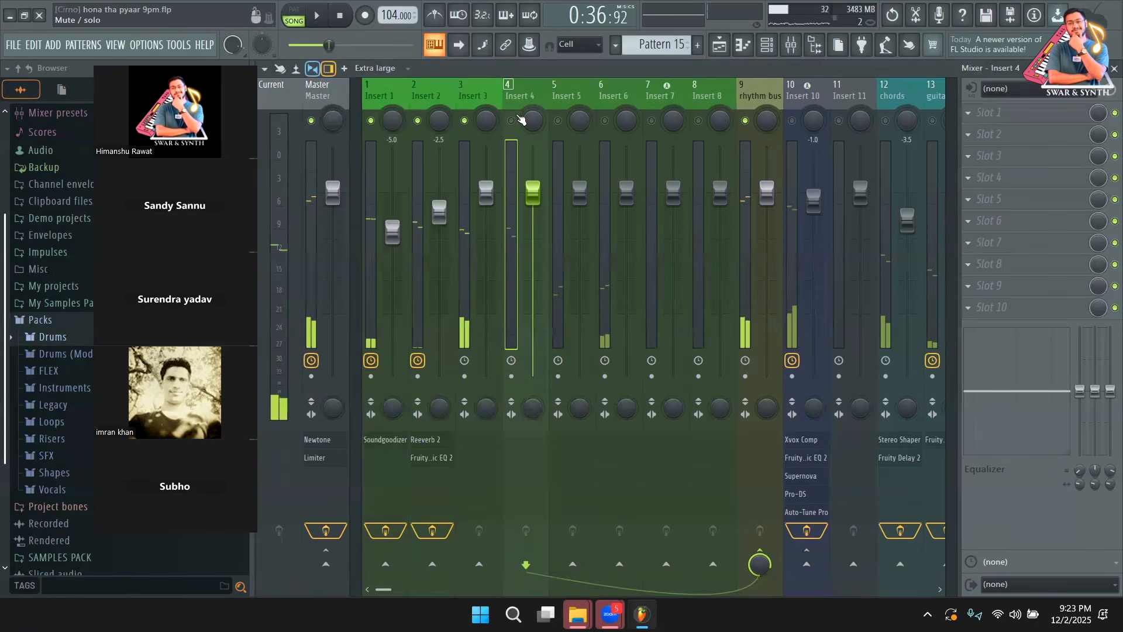
click(518, 118)
key(space)
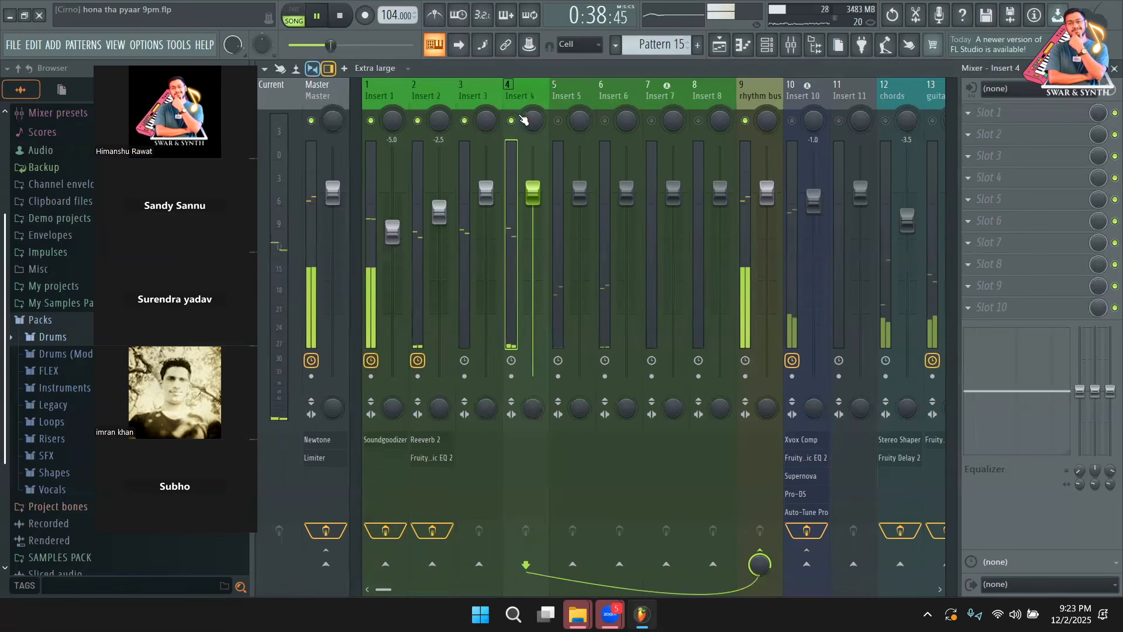
right_click(519, 121)
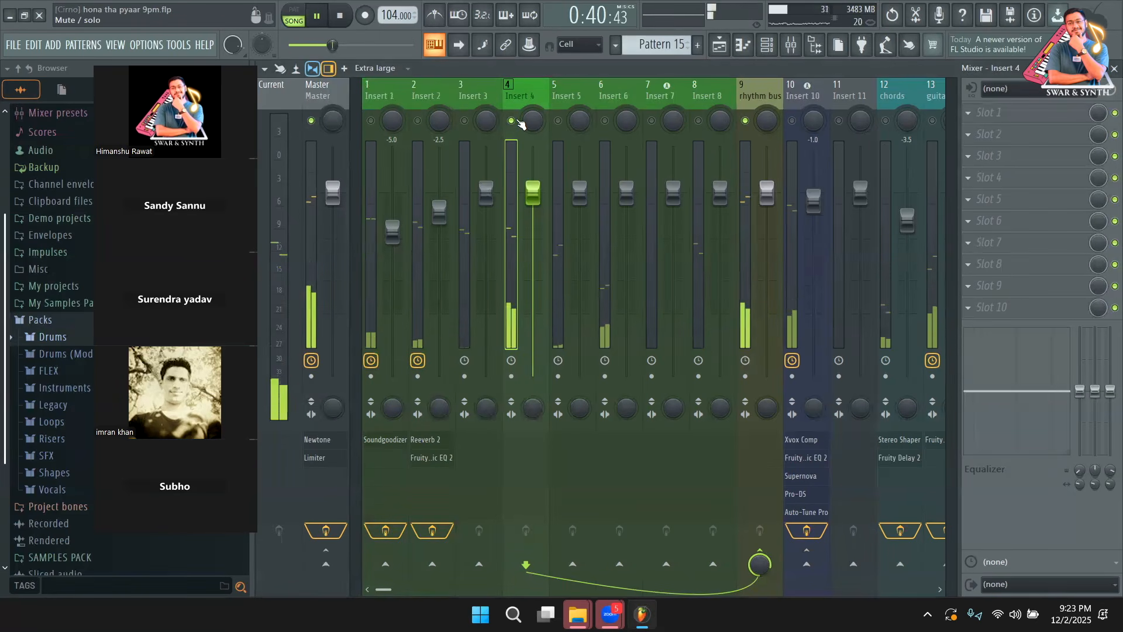
click(766, 45)
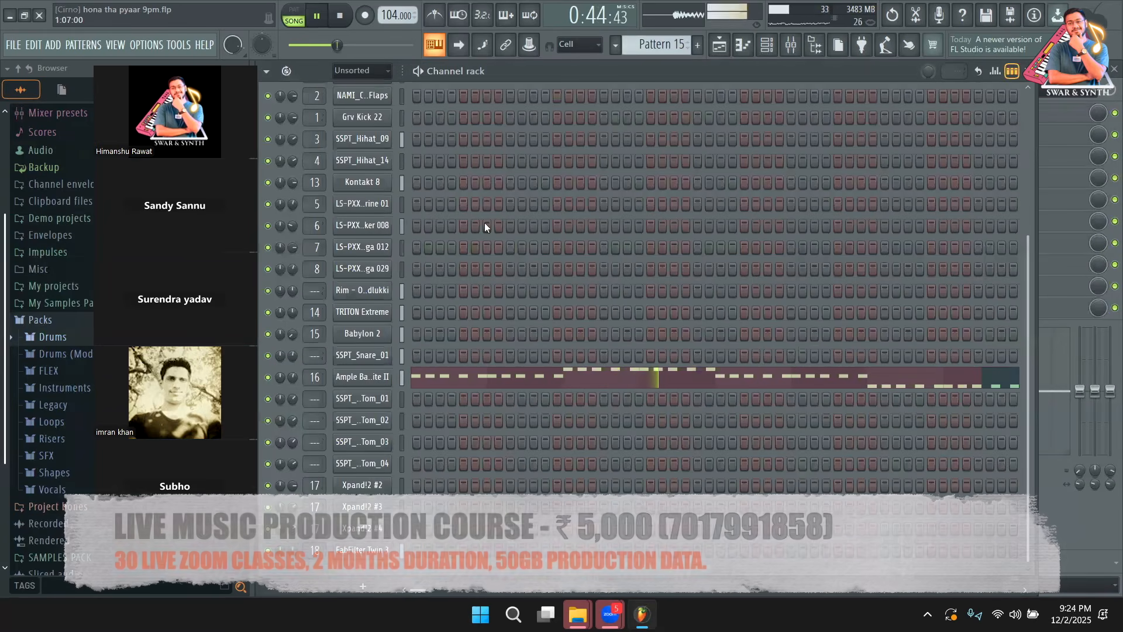
Step: Look through the channel rack's channels and make Pattern 11 the active pattern
scroll(659, 153, up, 1)
scroll(659, 154, up, 5)
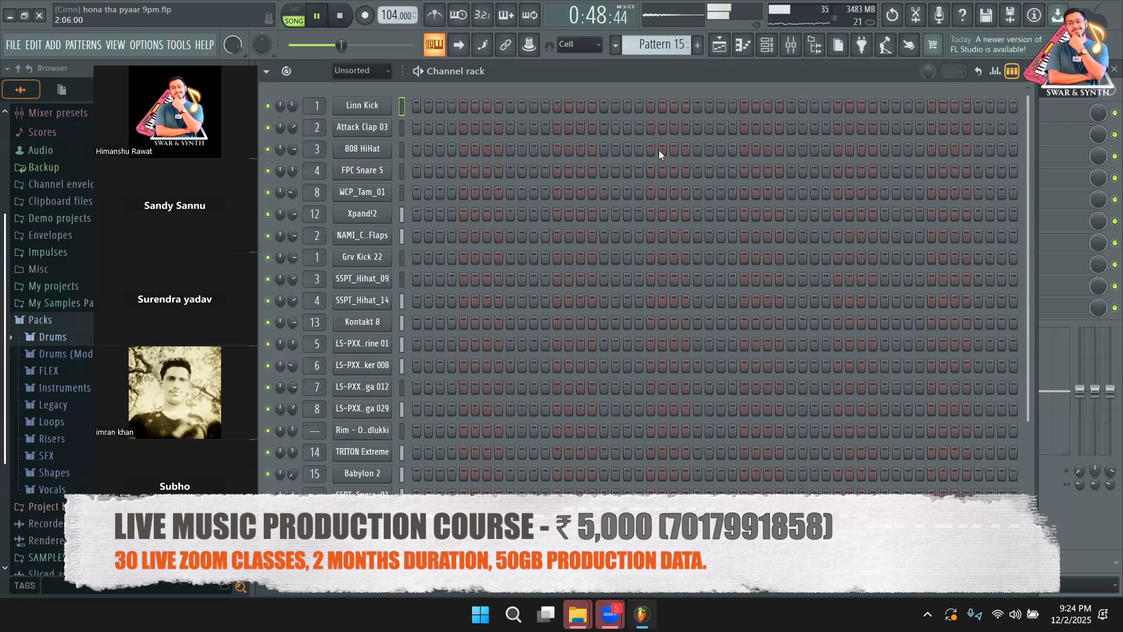
drag(661, 45, 661, 58)
scroll(789, 119, down, 1)
scroll(788, 123, down, 2)
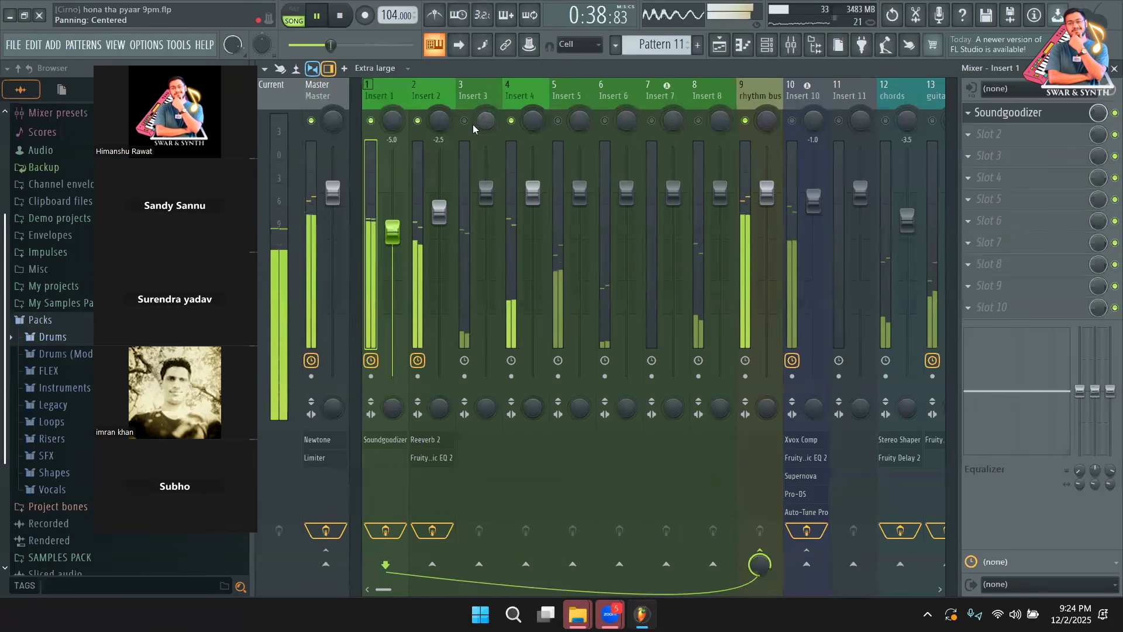
Step: Unmute Insert 3 and Insert 5 in the mixer, select Insert 5 and audition it with the other rhythm tracks
key(space)
click(473, 124)
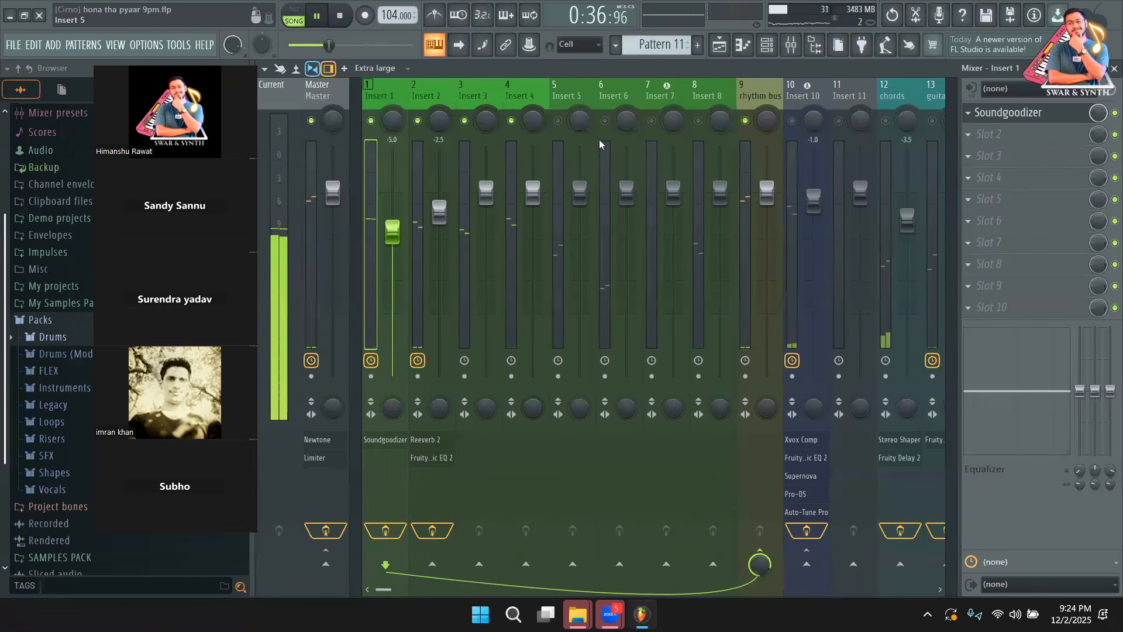
click(558, 120)
click(575, 98)
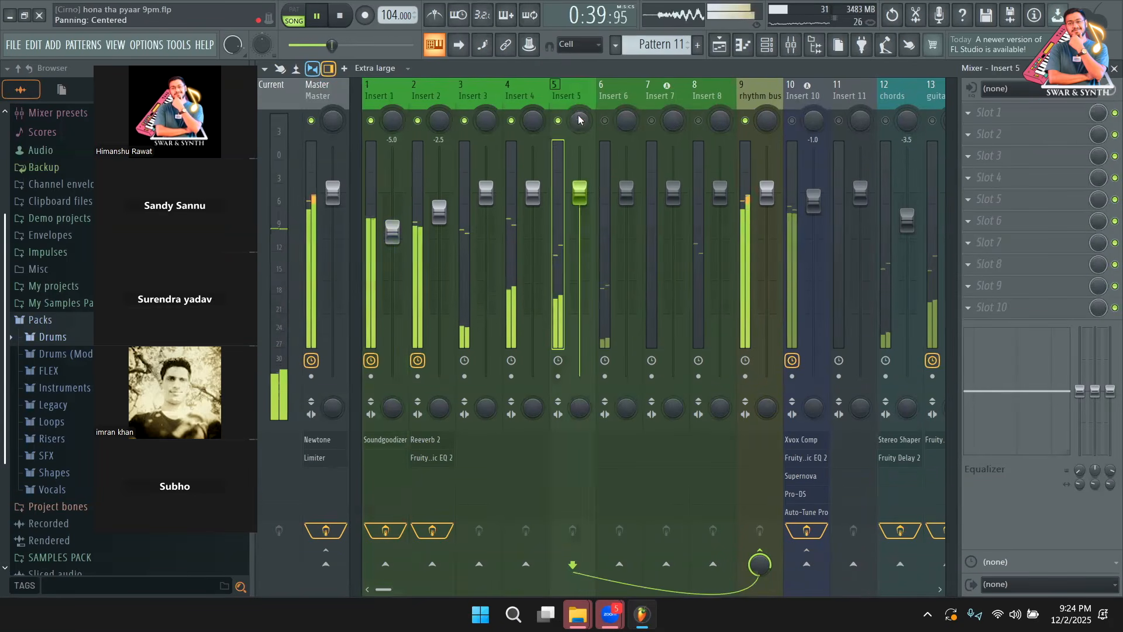
key(space)
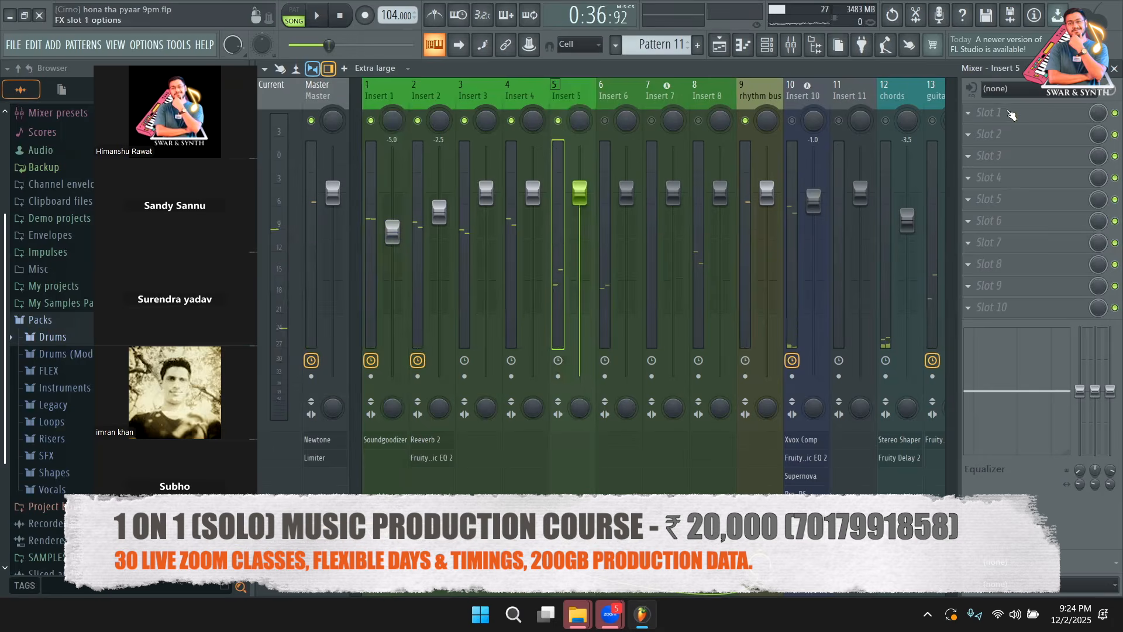
Step: Add Fruity Reeverb 2 to Insert 5, enlarge the room size, raise the wet level to 77% and close the plugin
click(1012, 115)
click(655, 181)
key(space)
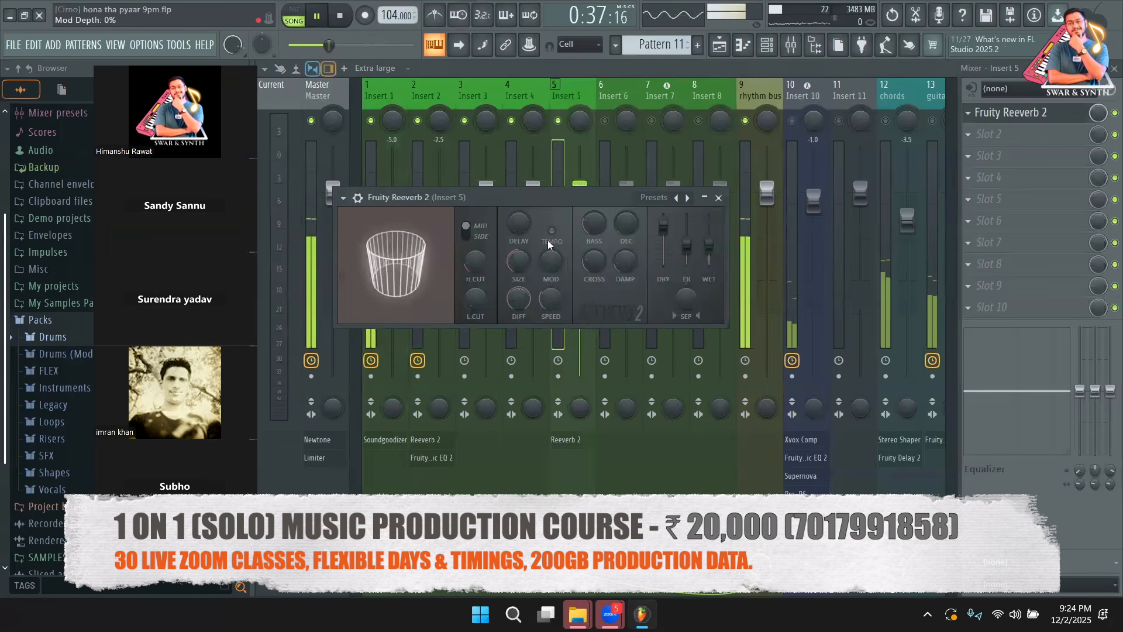
drag(519, 261, 519, 250)
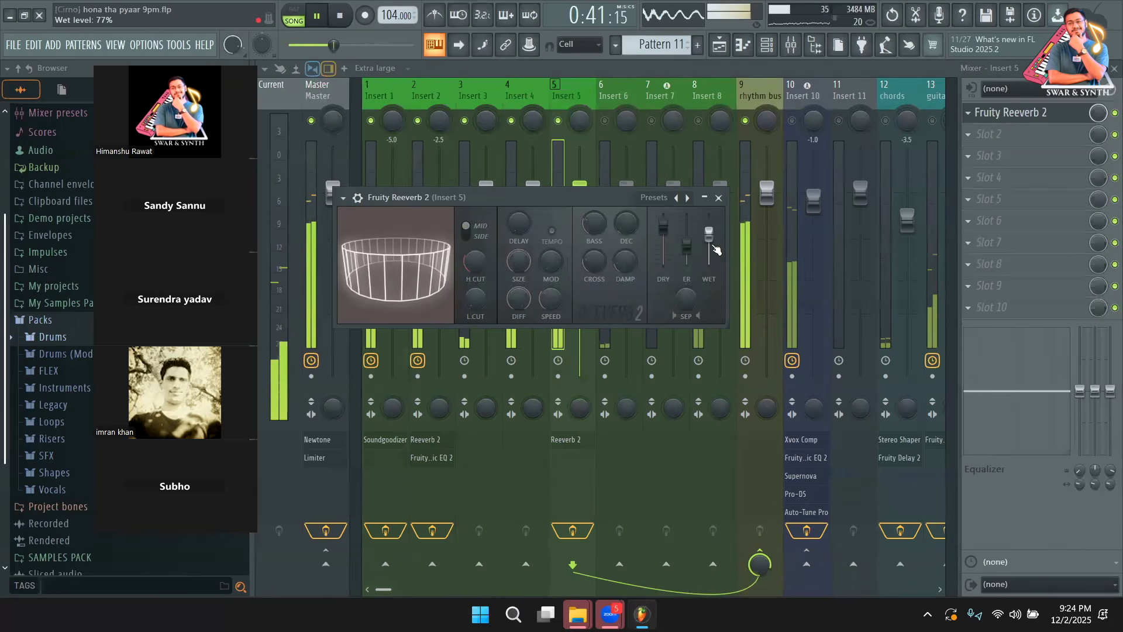
click(718, 198)
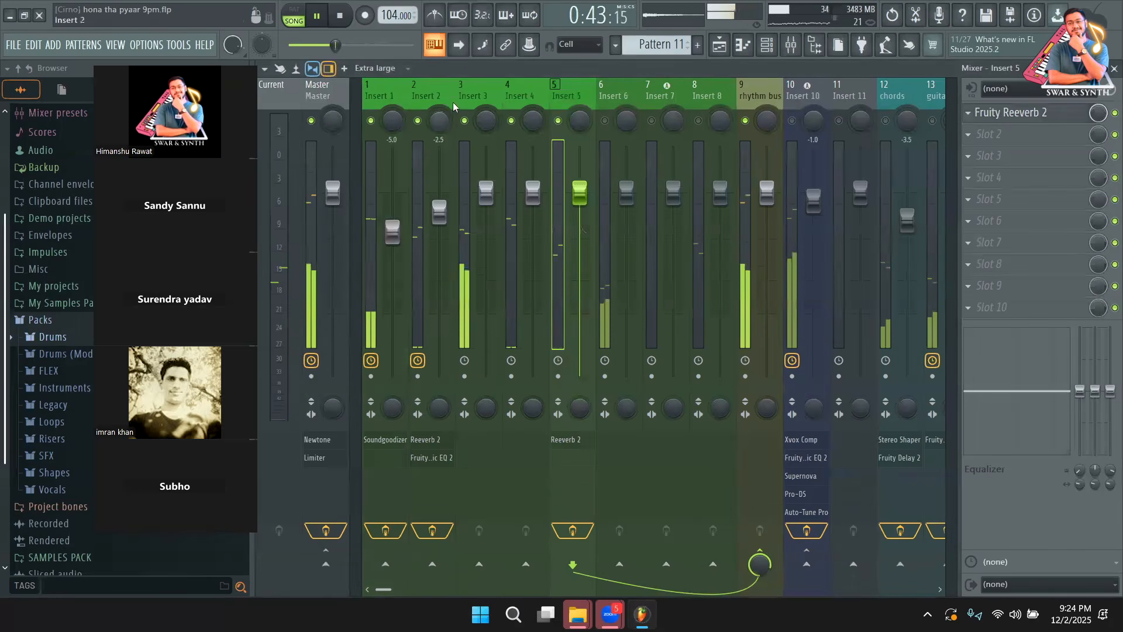
Step: Solo Insert 3 and load Fruity Delay 2 into its first effect slot during playback
key(space)
click(481, 89)
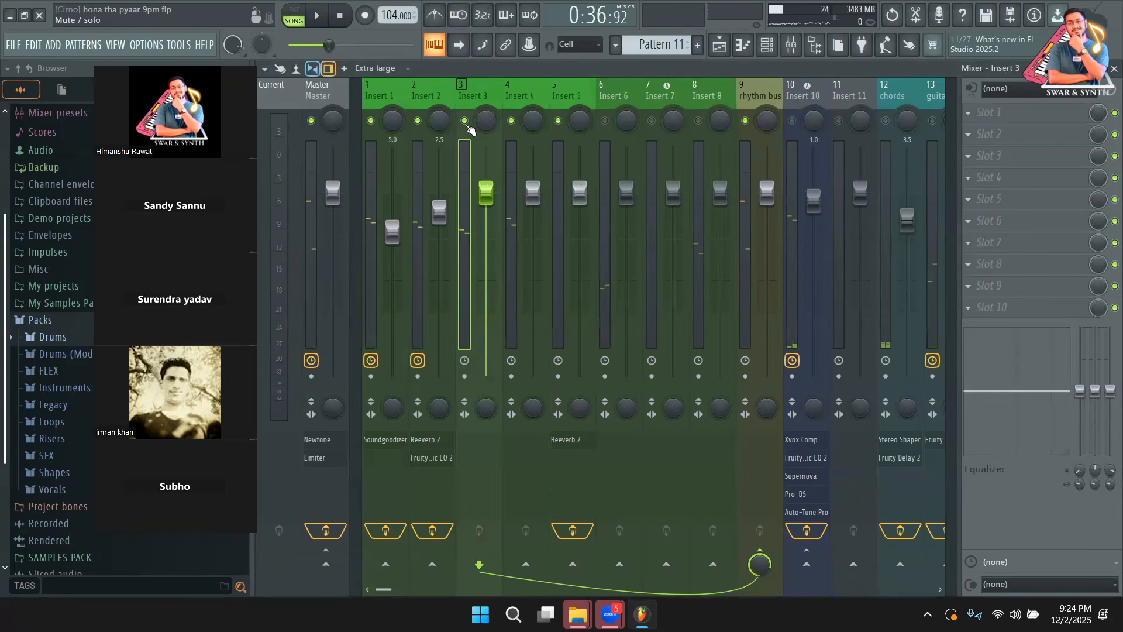
right_click(465, 121)
key(space)
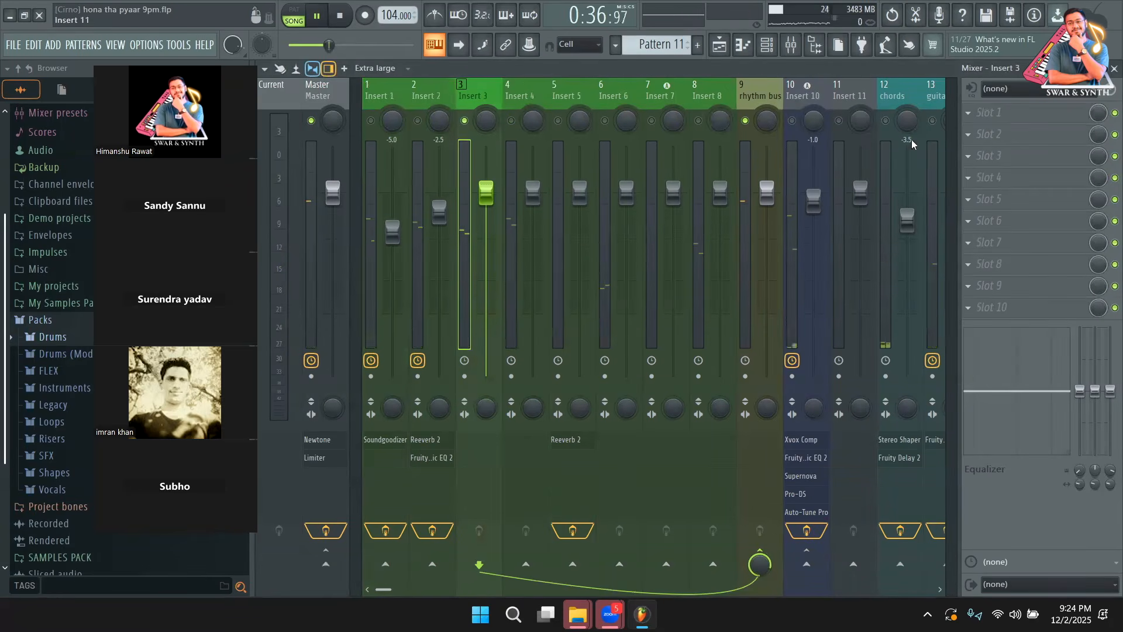
click(996, 115)
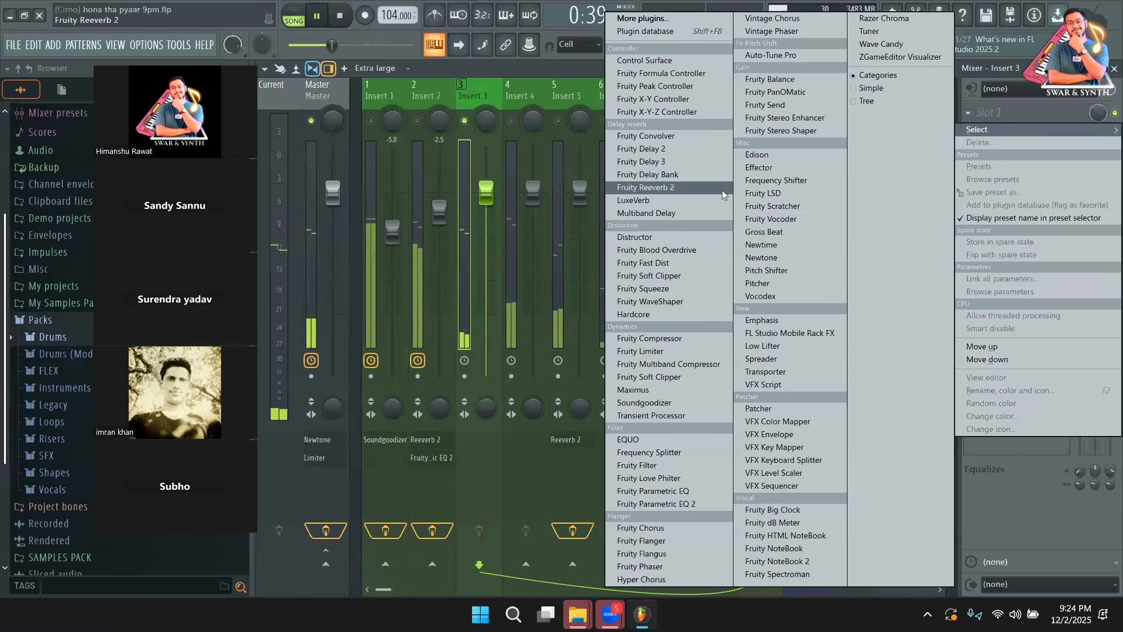
click(651, 150)
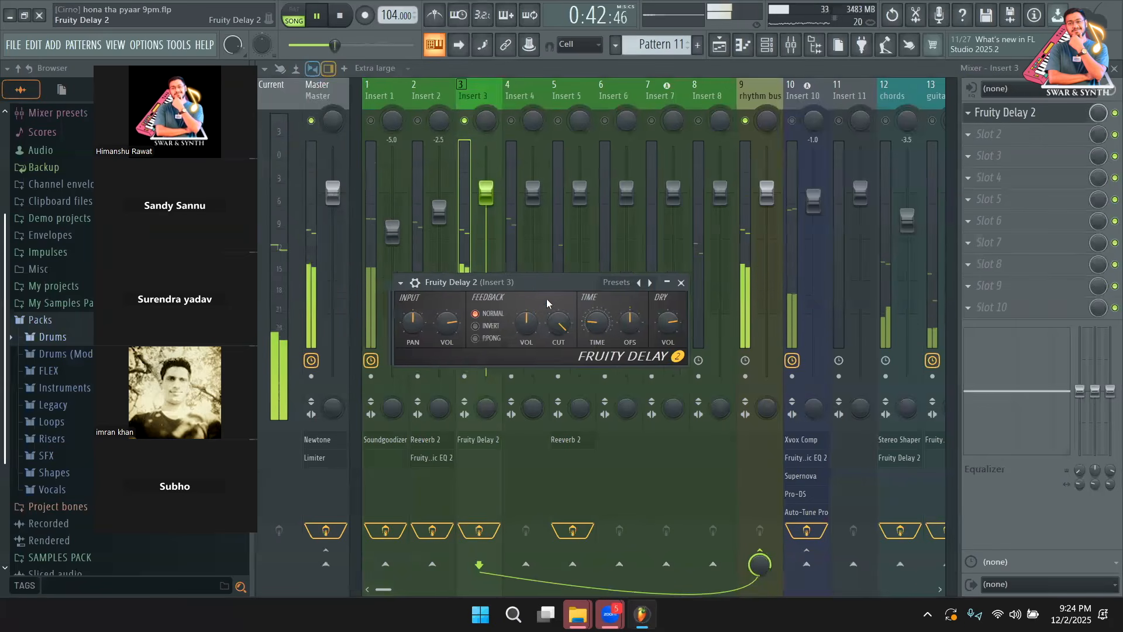
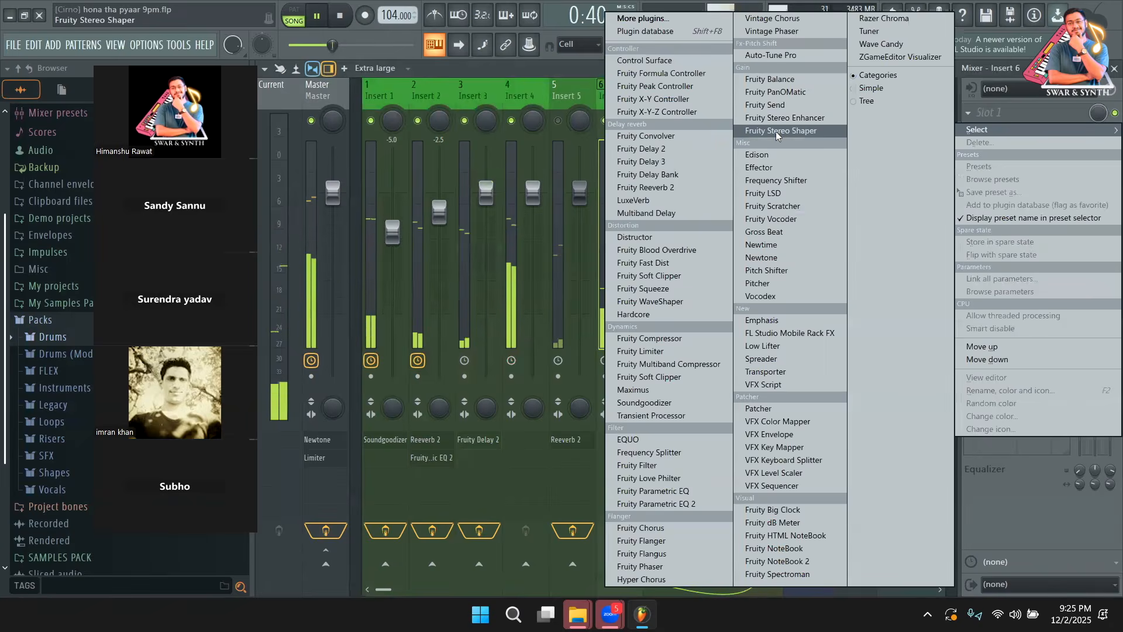
Step: Load one of the presets in the Fruity Stereo Shaper on Insert 6, audition it and close the plugin
click(380, 235)
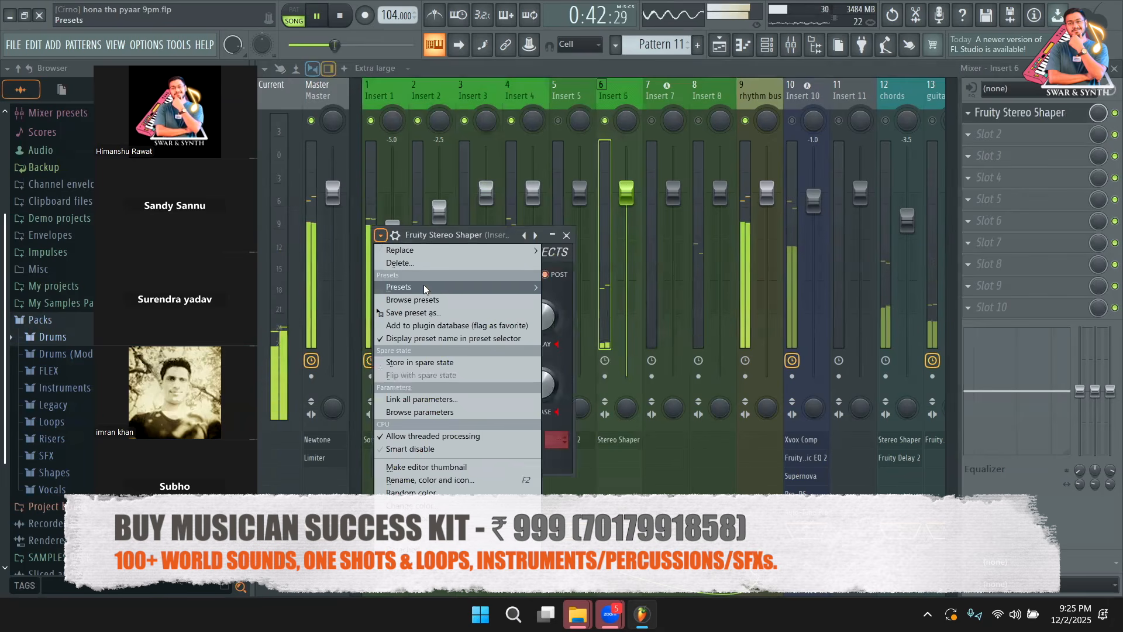
mouse_move(423, 286)
mouse_move(585, 287)
click(628, 369)
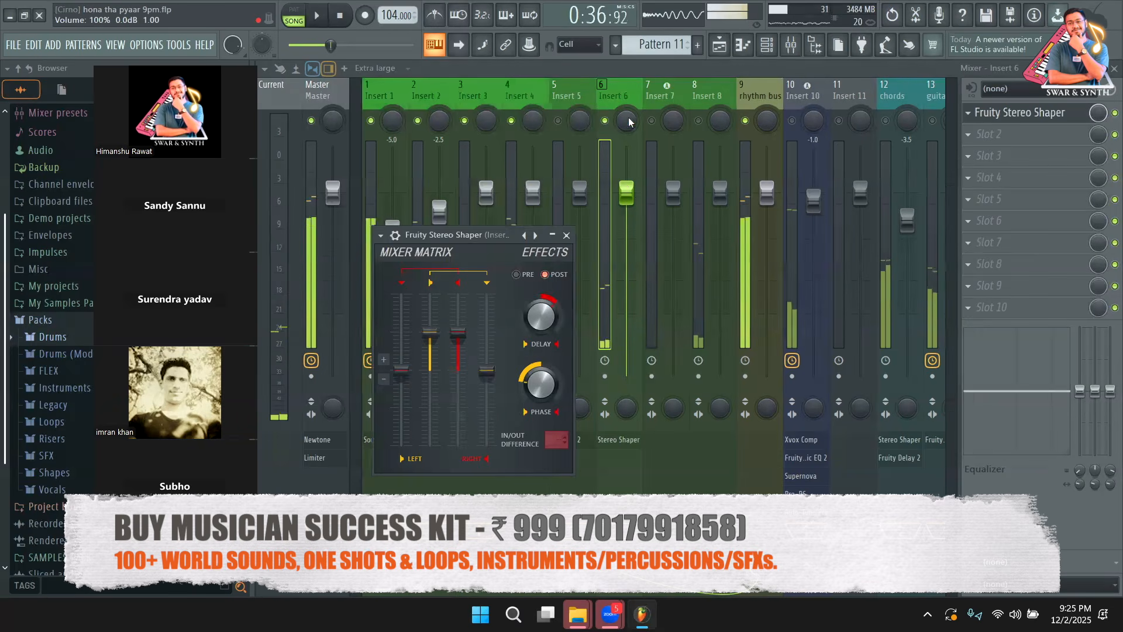
key(space)
key(Escape)
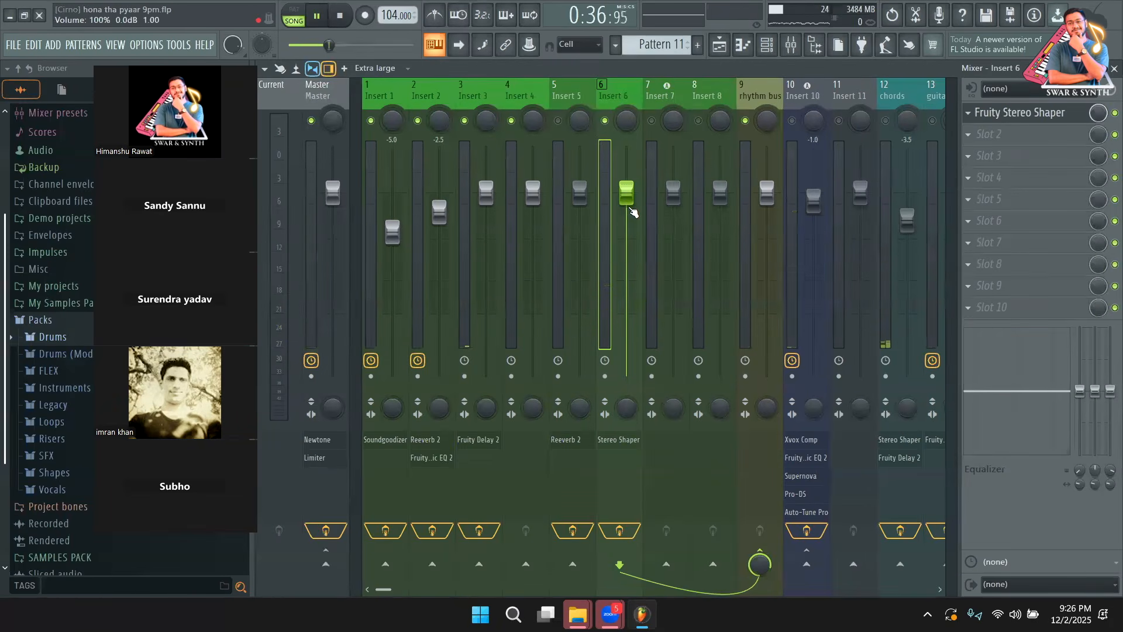
Step: Add Fruity Parametric EQ 2 to Insert 6's second slot, boost the highs with bands 6 and 7, and close the EQ
click(991, 134)
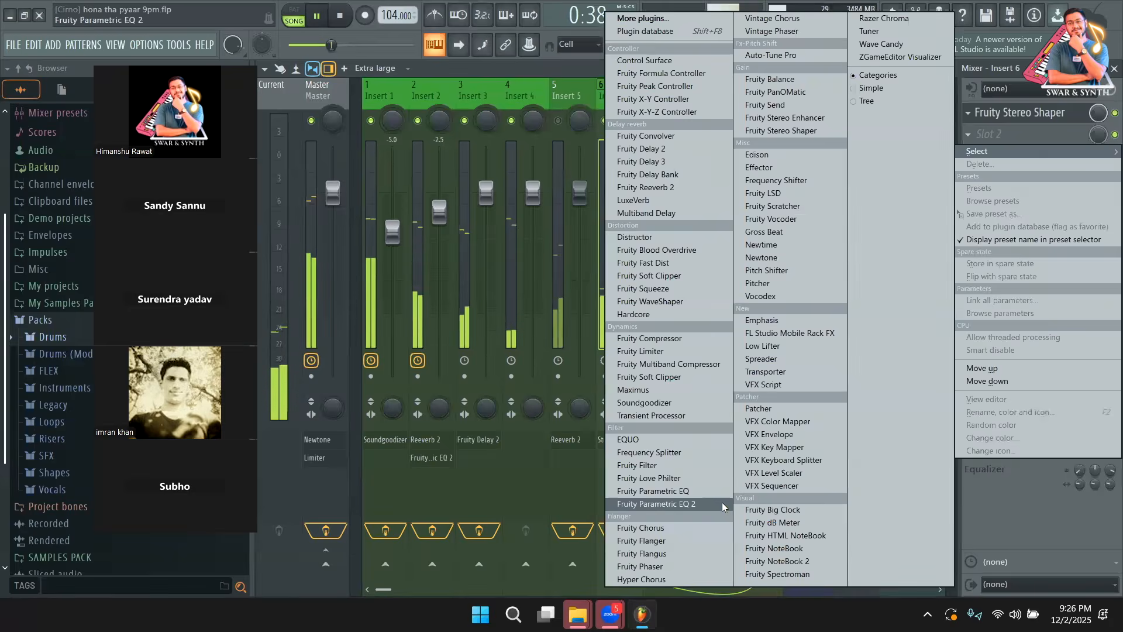
click(722, 506)
key(space)
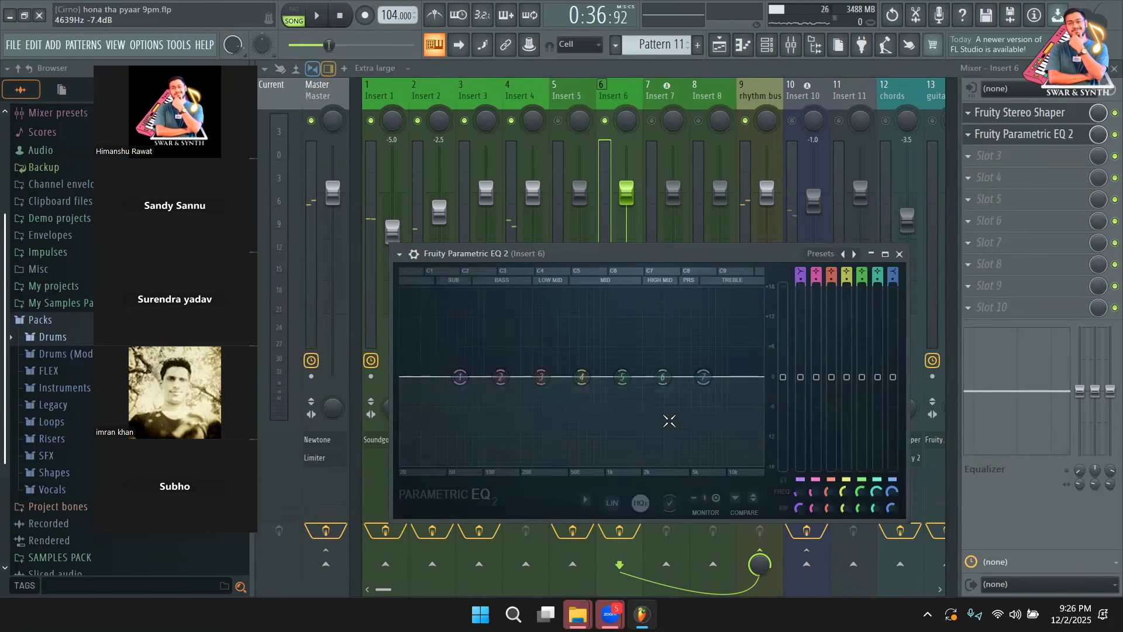
drag(663, 377, 731, 353)
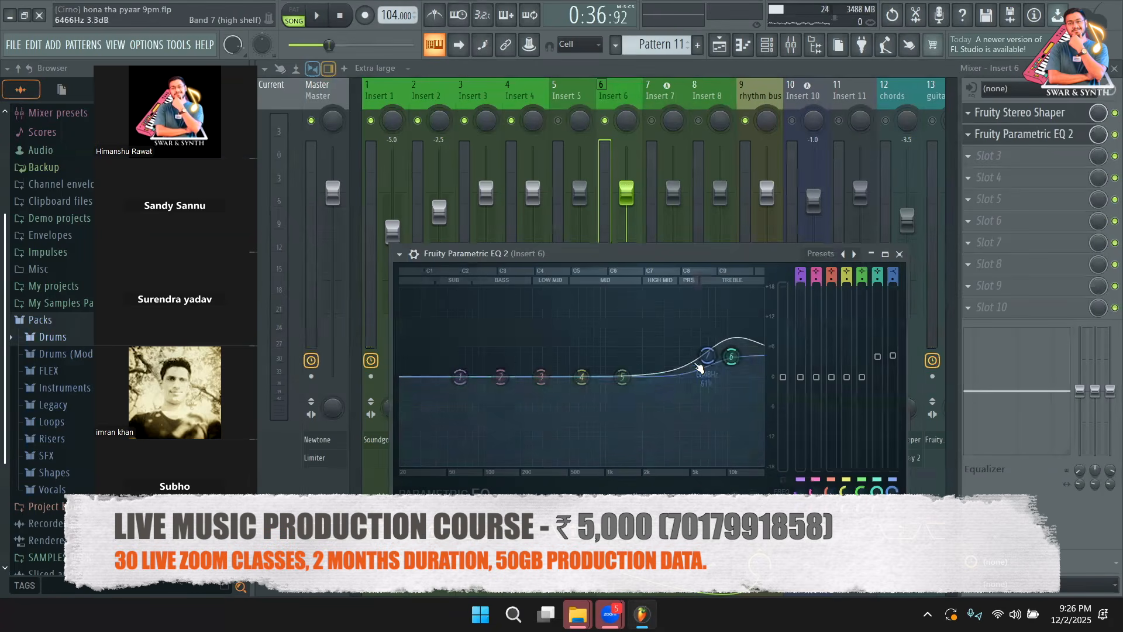
key(space)
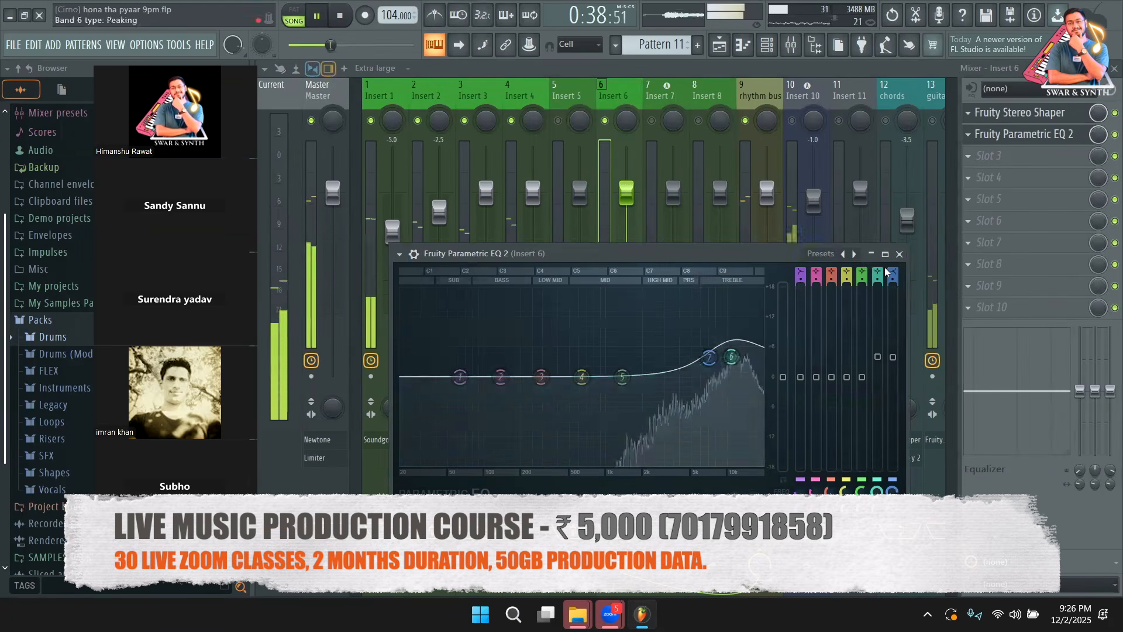
click(899, 253)
Step: Lower Insert 6's volume to -5.0 dB and audition the balance
key(space)
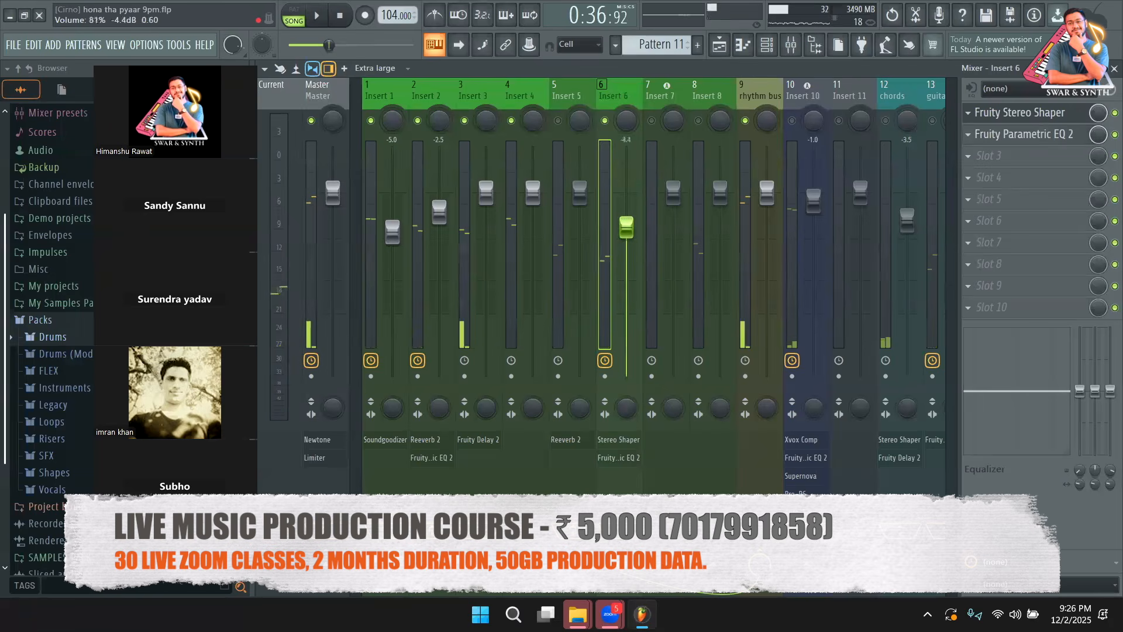
key(space)
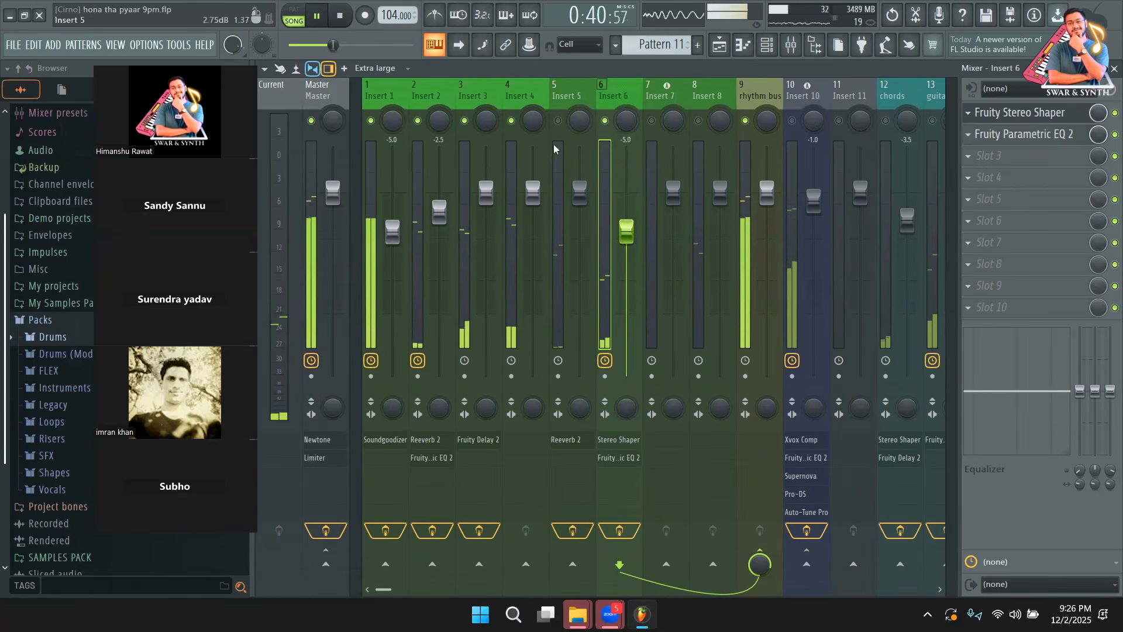
key(space)
Step: Unmute Insert 5, restart playback and select Insert 5 to hear it in the rhythm mix
click(558, 121)
key(space)
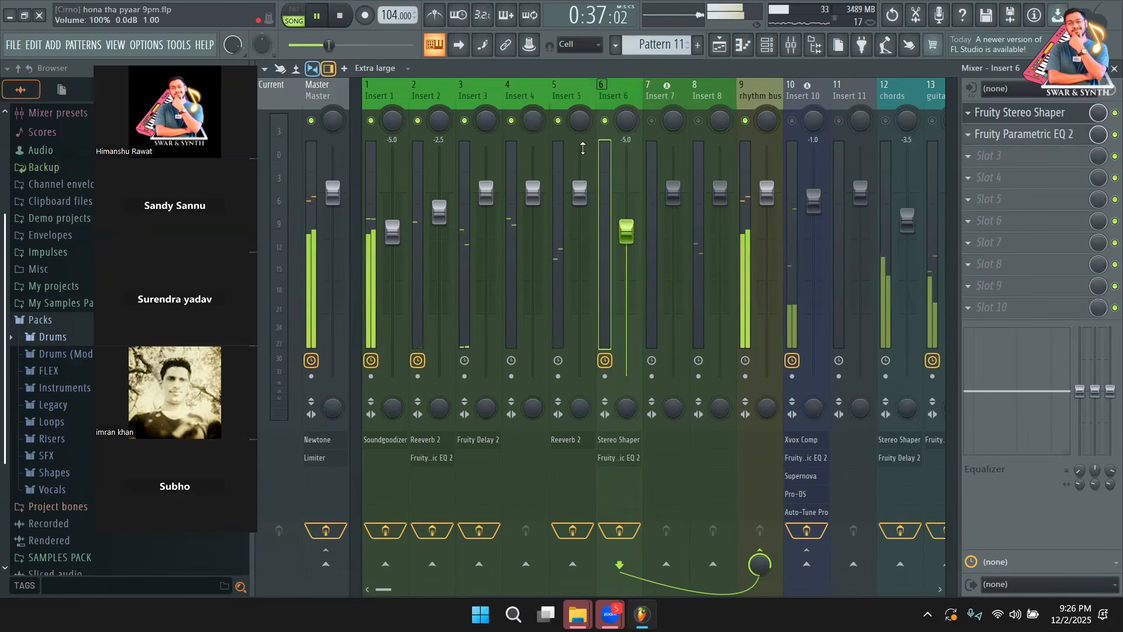
click(578, 94)
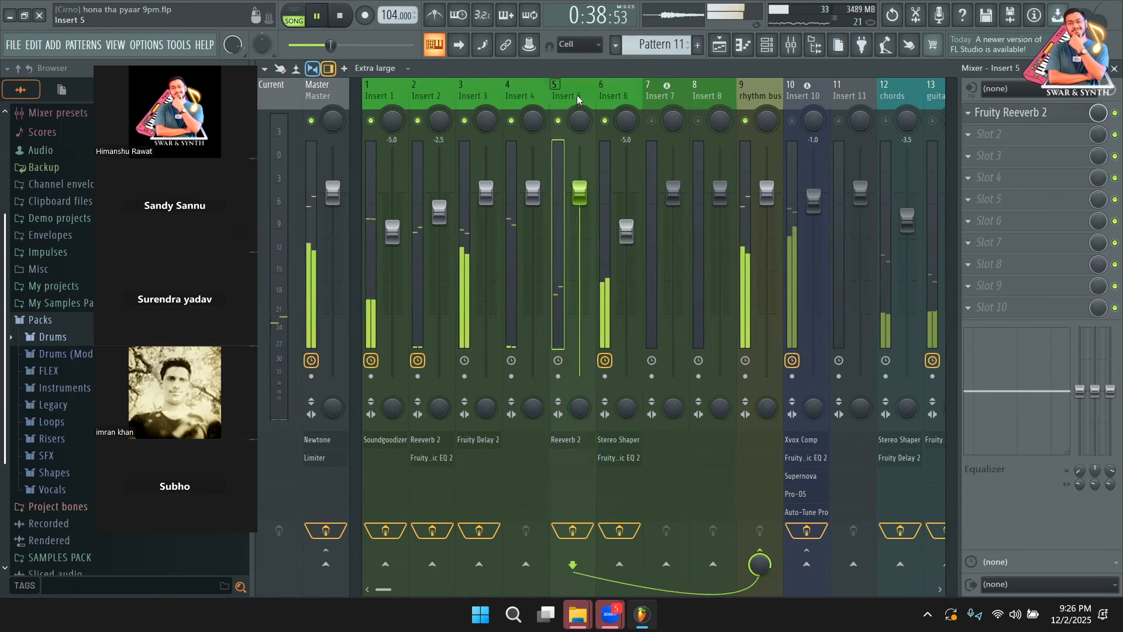
Step: Unmute Insert 8, rename it "djembe" and stop playback
click(698, 120)
click(714, 89)
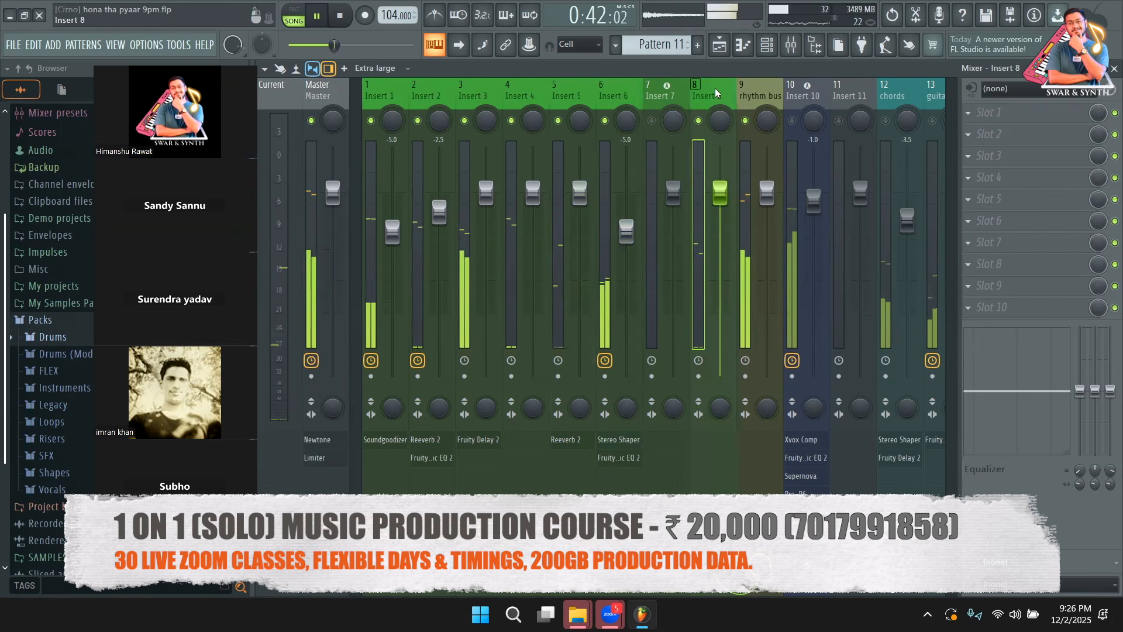
right_click(727, 89)
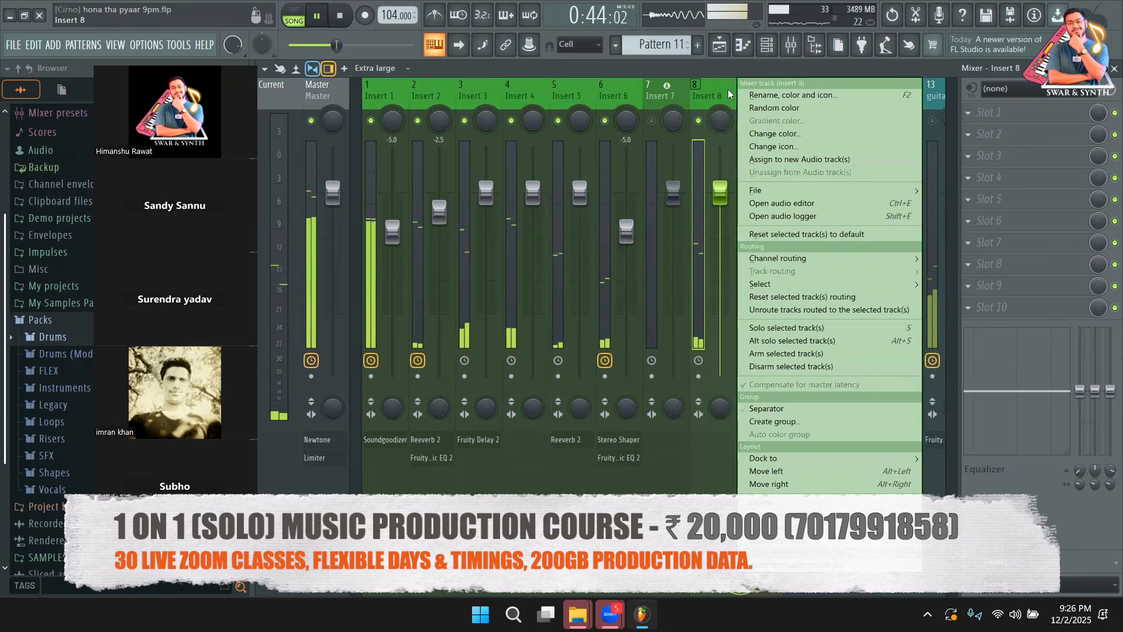
click(754, 95)
text(djembe)
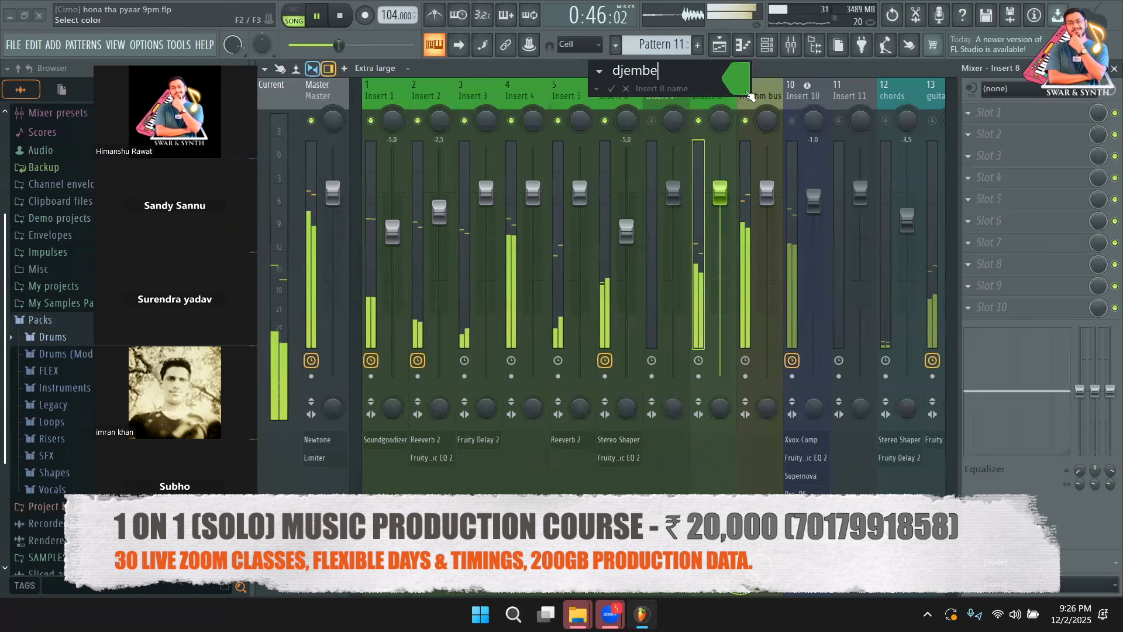
key(Return)
key(space)
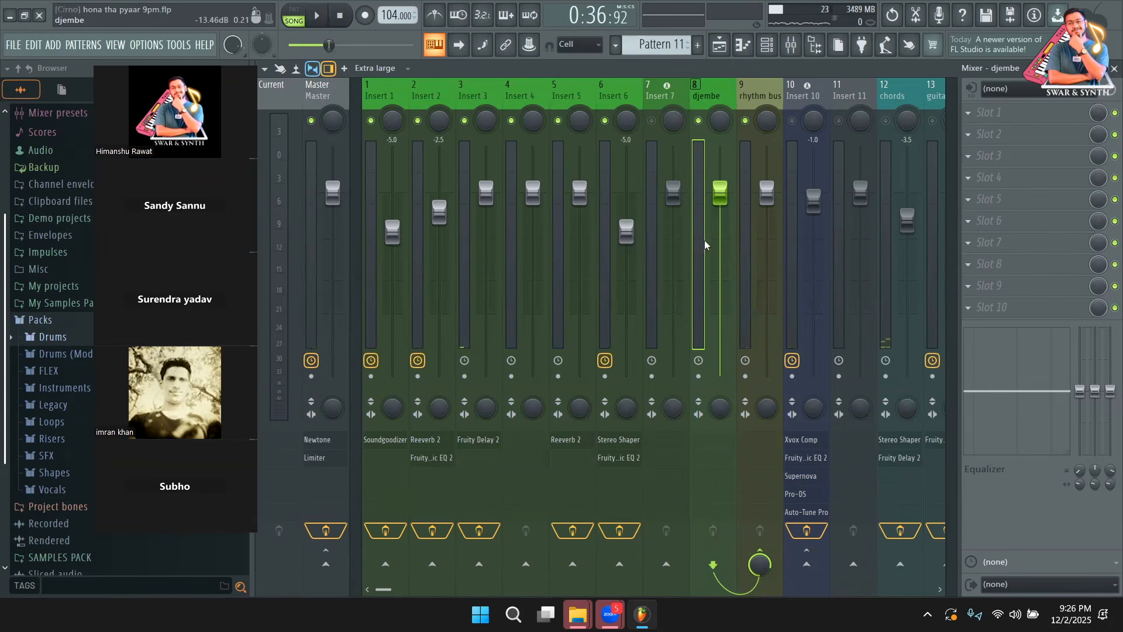
Step: Solo Track 9 in the playlist and audition it alone and with Track 8 while checking the mixer levels
key(space)
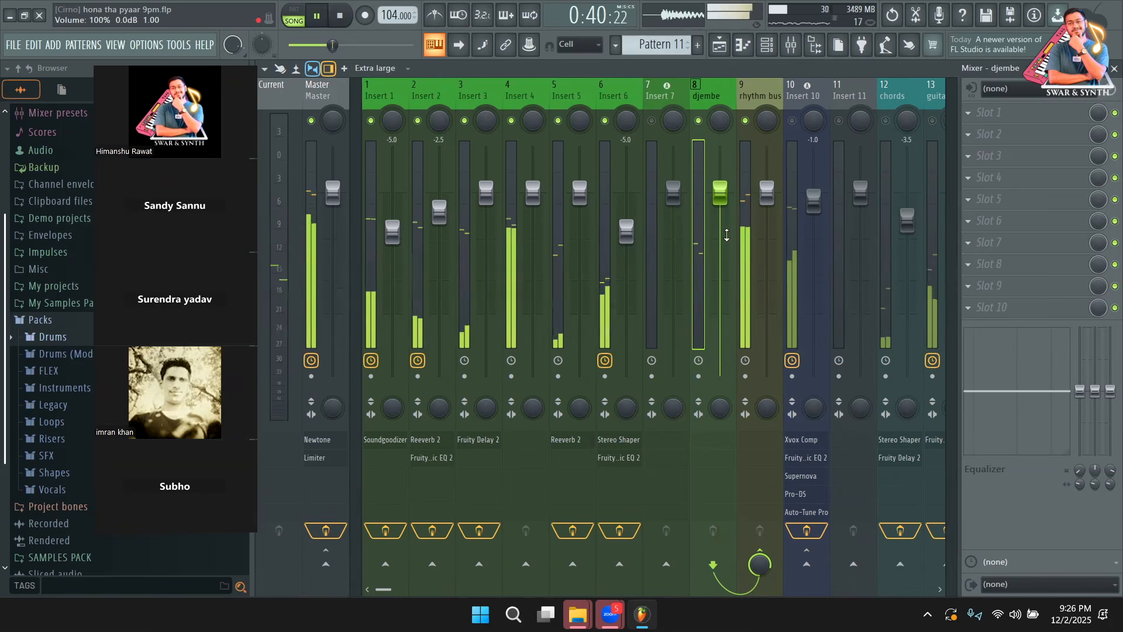
key(F5)
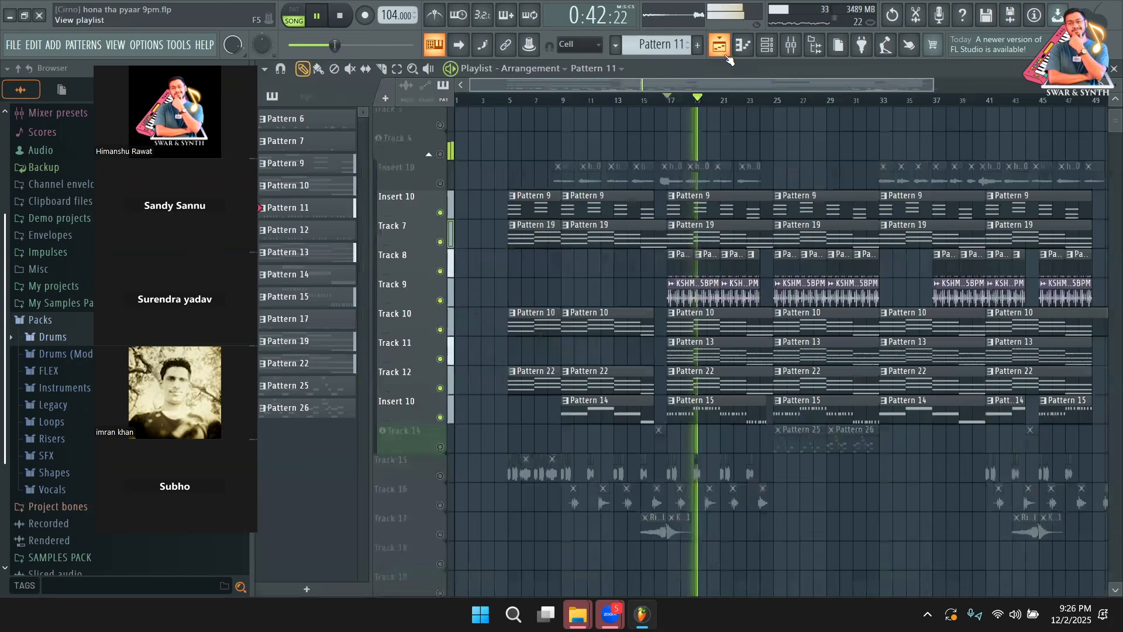
right_click(440, 299)
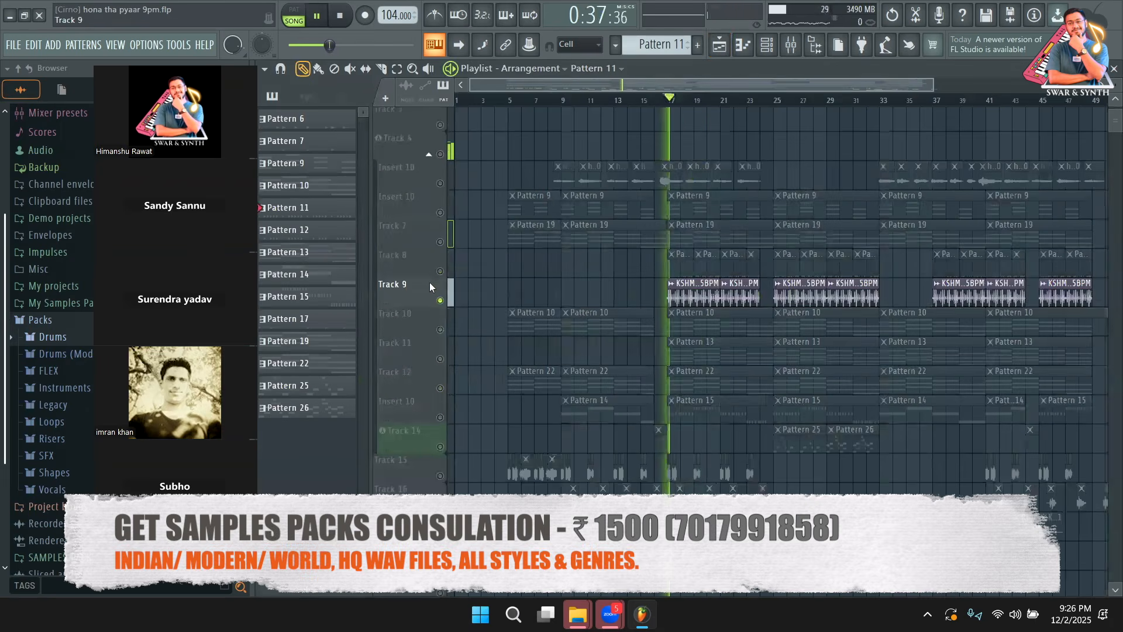
key(F9)
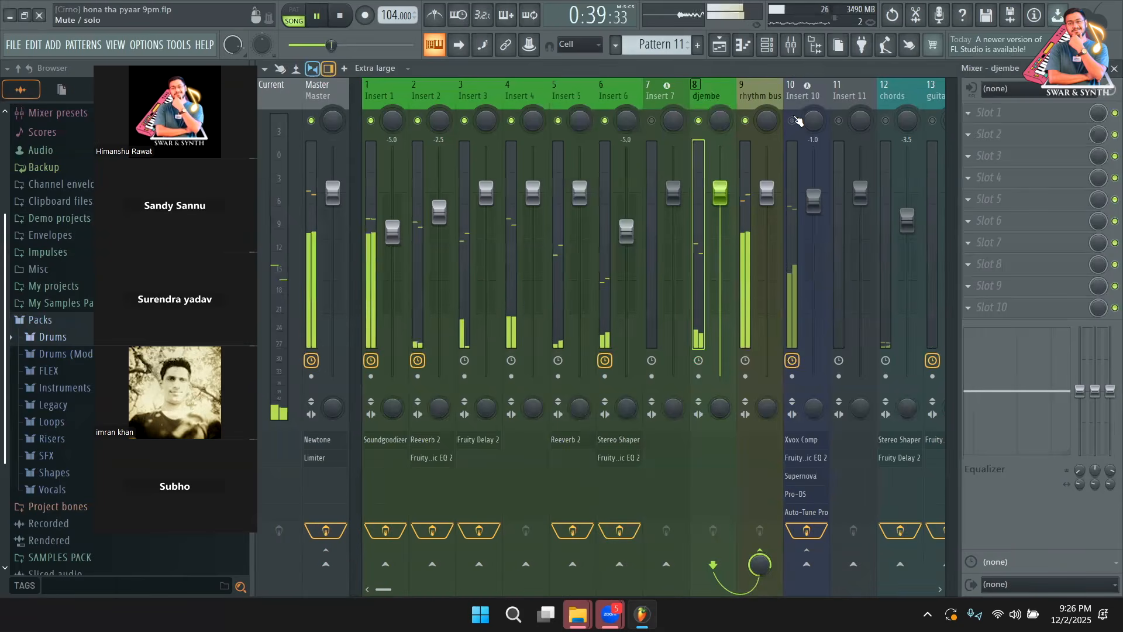
key(F5)
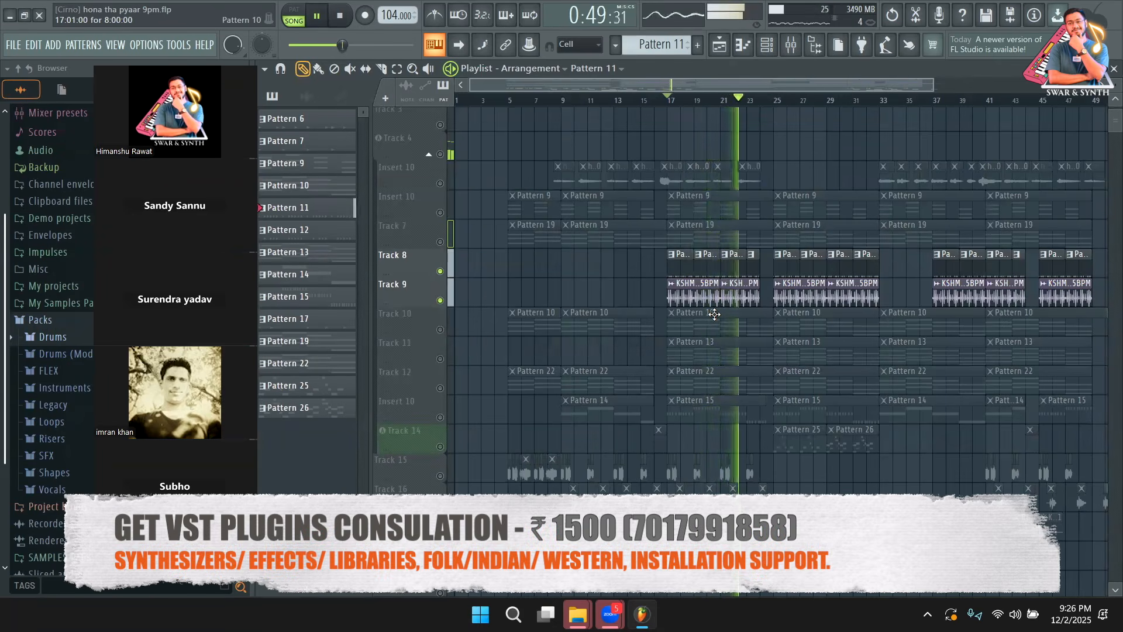
key(space)
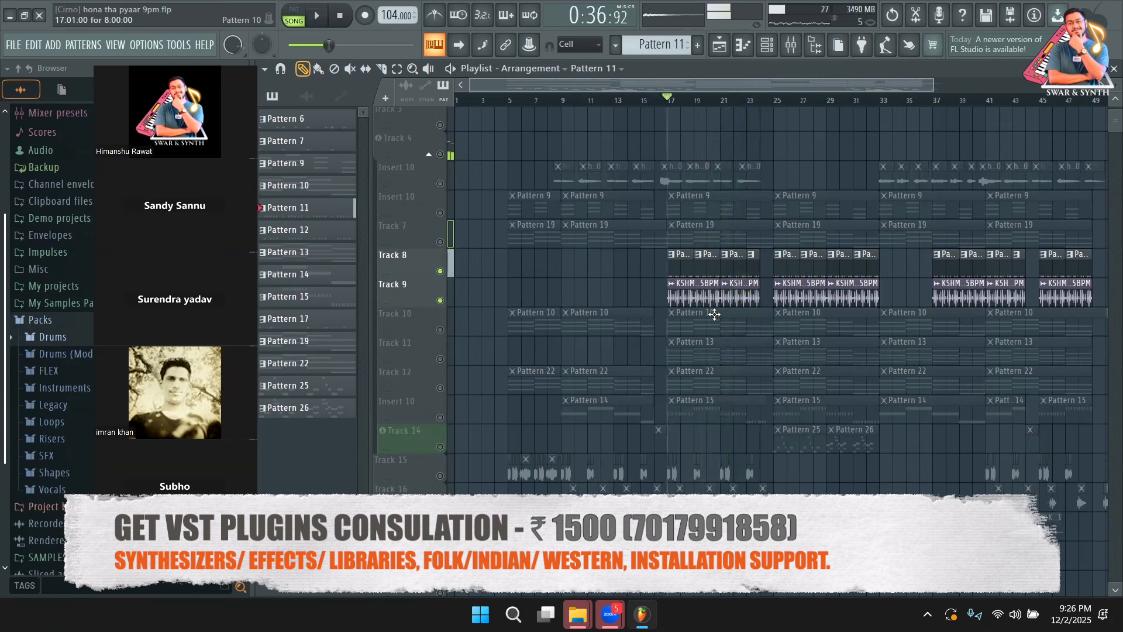
Step: Unmute all playlist tracks except the Insert 10 audio track above the Pattern 9 track and restart playback
right_click(440, 184)
right_click(439, 184)
click(439, 184)
key(space)
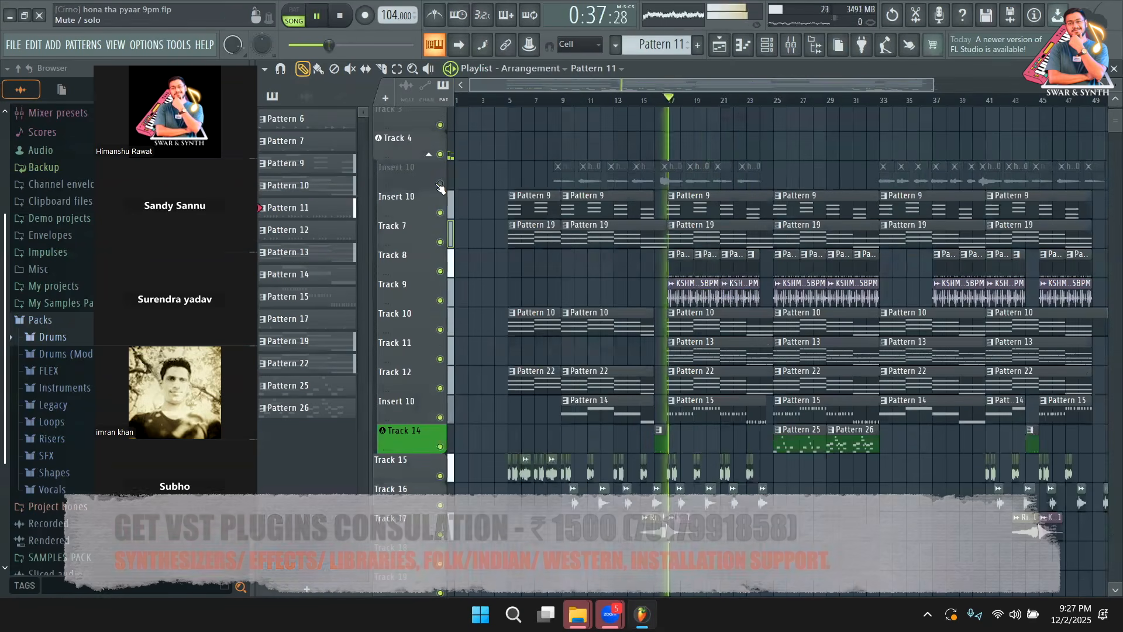
Step: Raise the Insert 1 fader to -3.5 dB in the mixer while the song plays
click(789, 49)
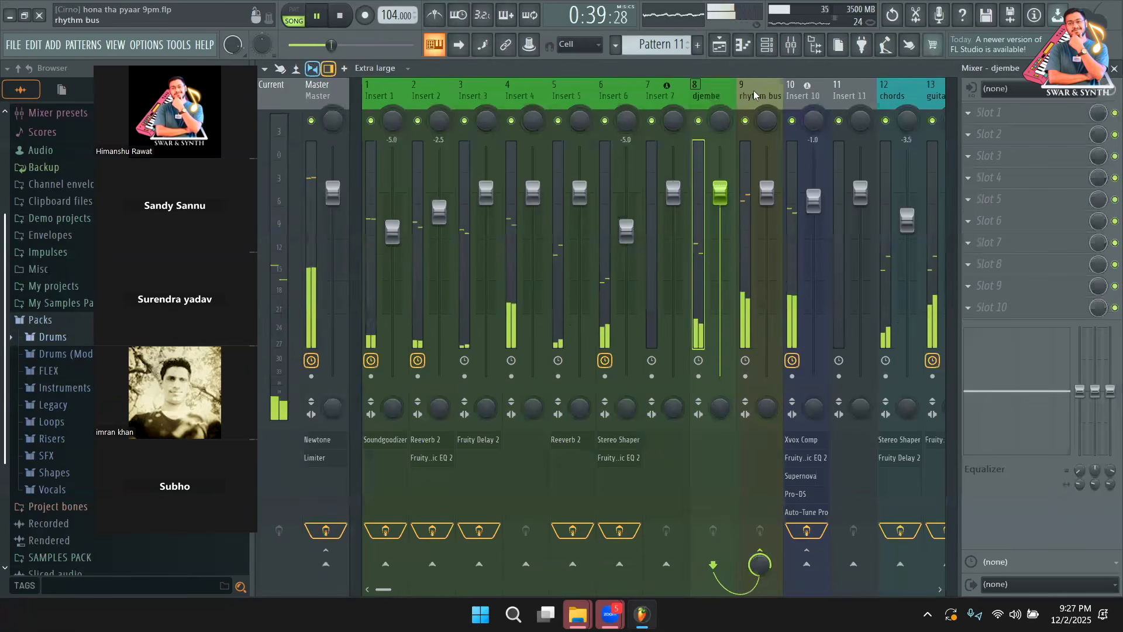
click(377, 96)
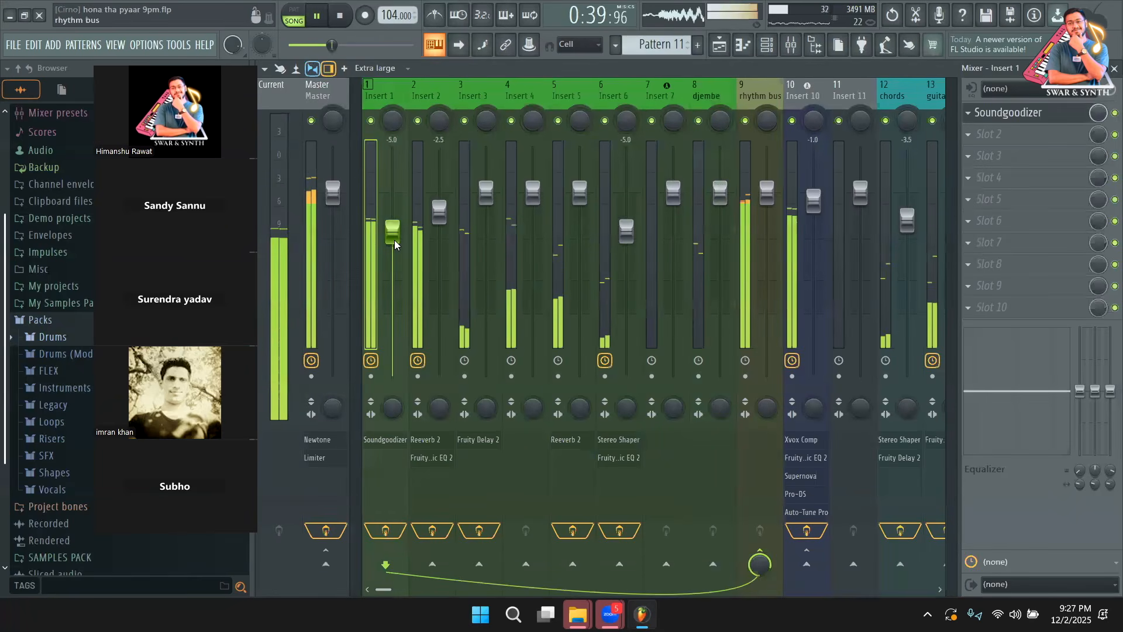
drag(393, 232, 392, 221)
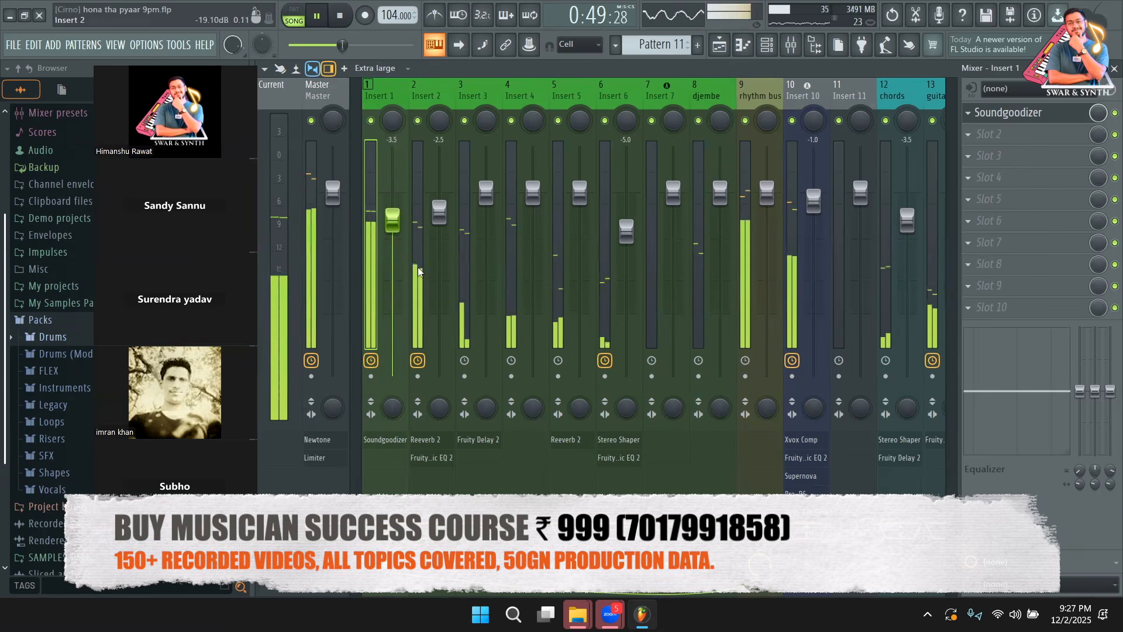
Step: Return playback to bar 5, audition Track 15 soloed in the playlist and reactivate all the tracks
click(720, 46)
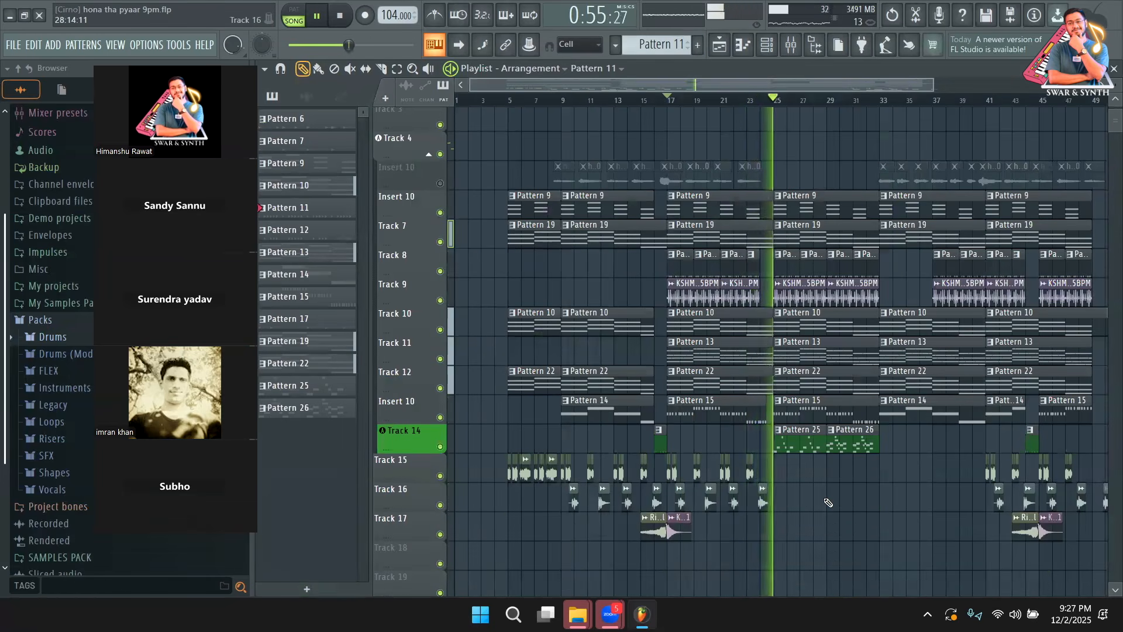
scroll(827, 502, down, 1)
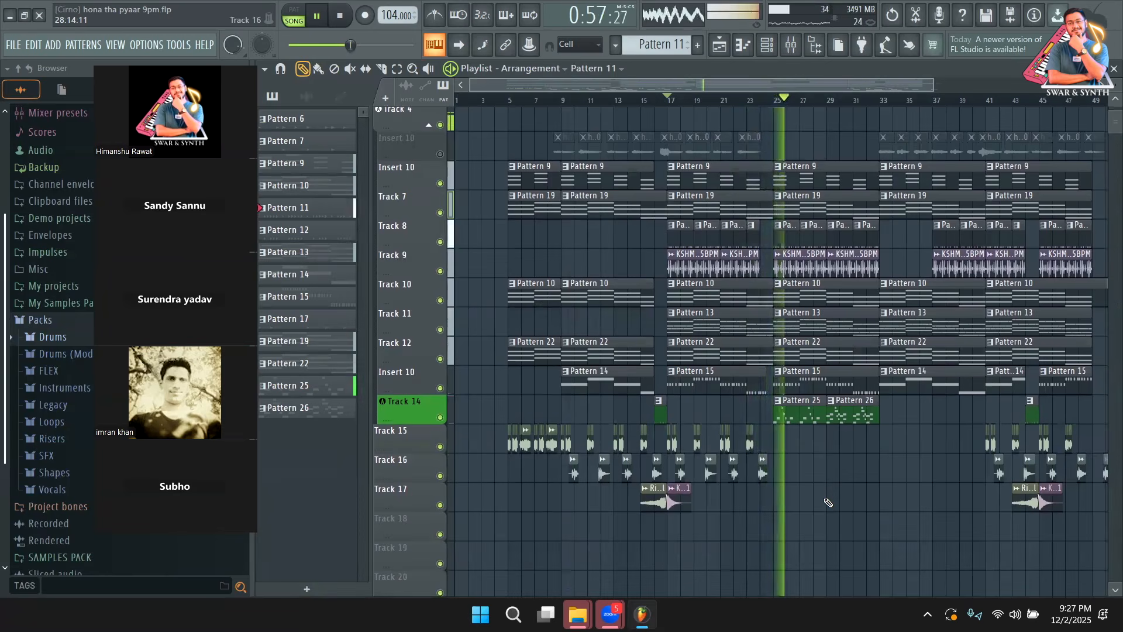
key(space)
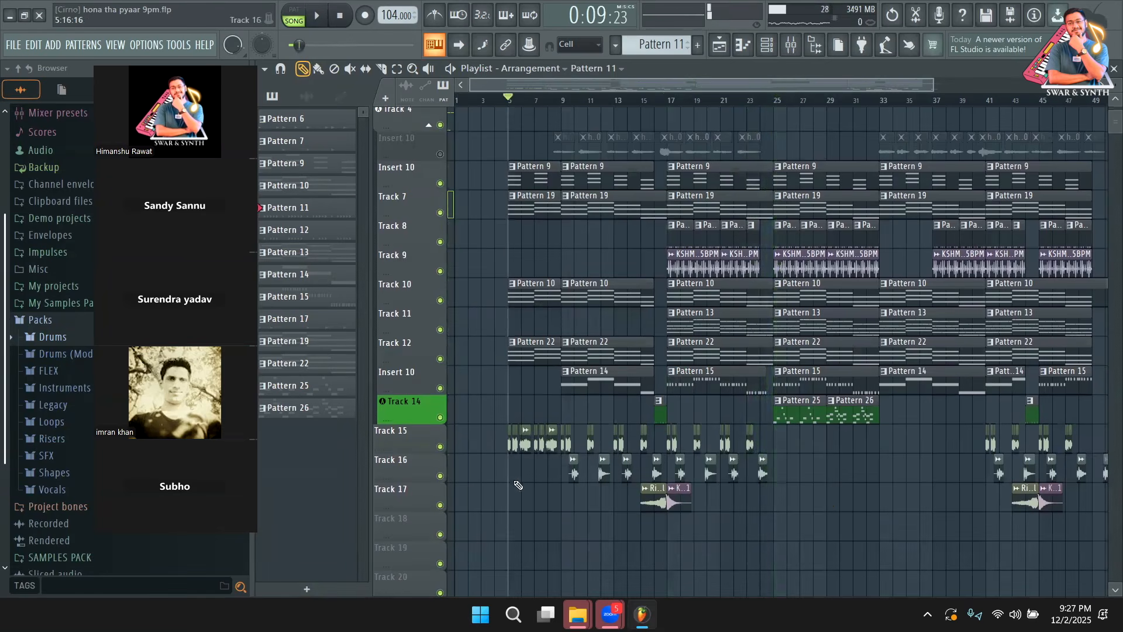
right_click(440, 446)
key(space)
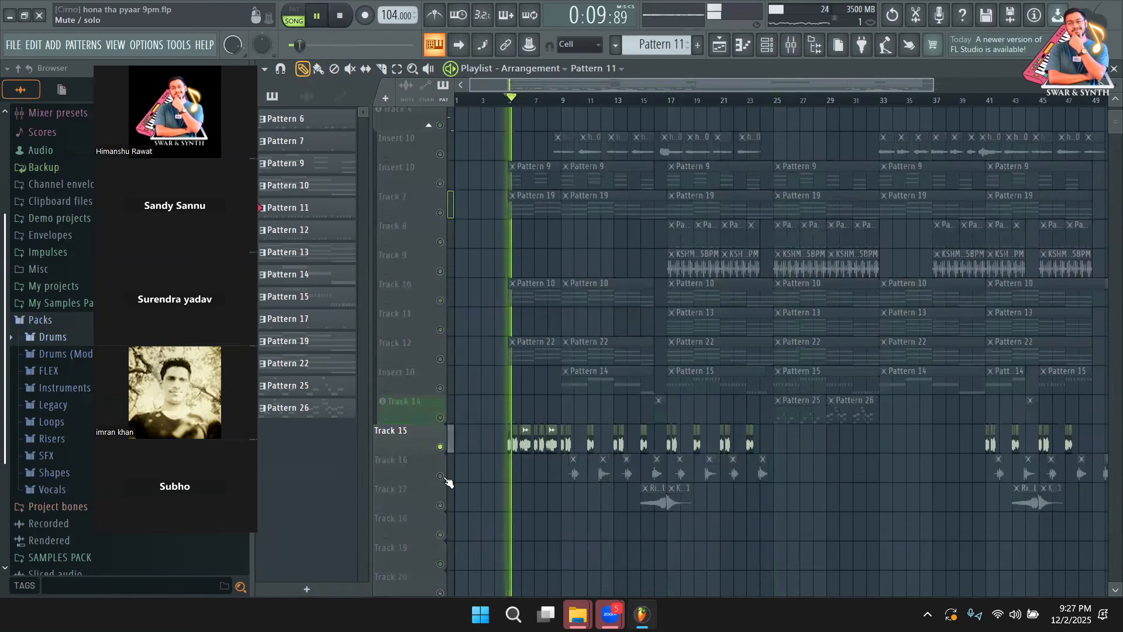
right_click(441, 447)
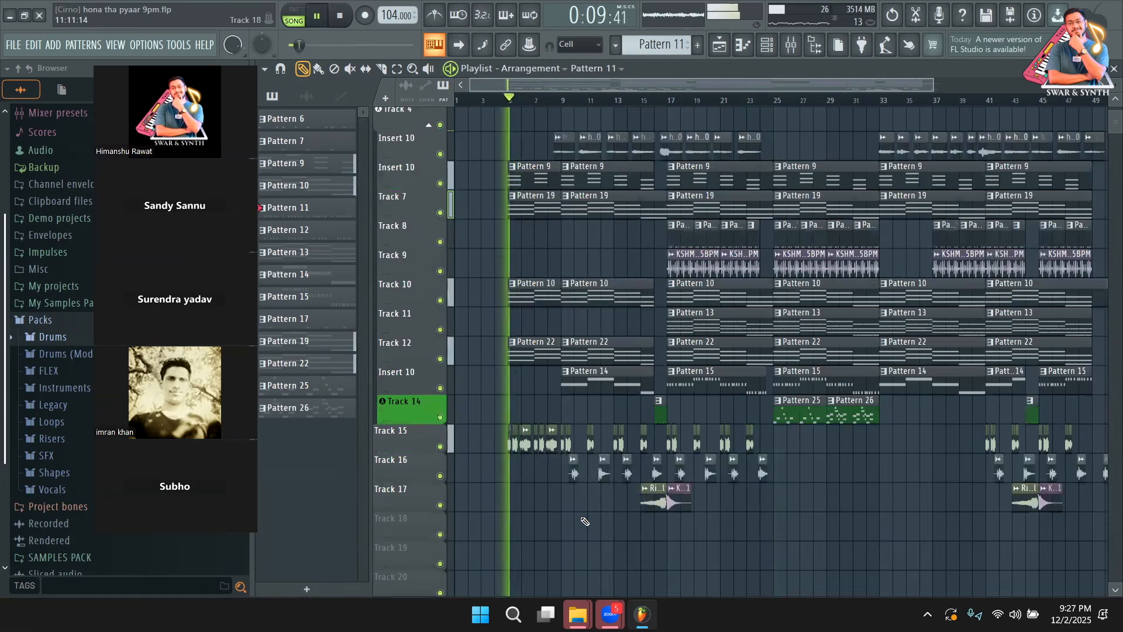
Step: Open the vocal run sample on Track 15, select its mixer track Insert 19 and stop playback
double_click(529, 445)
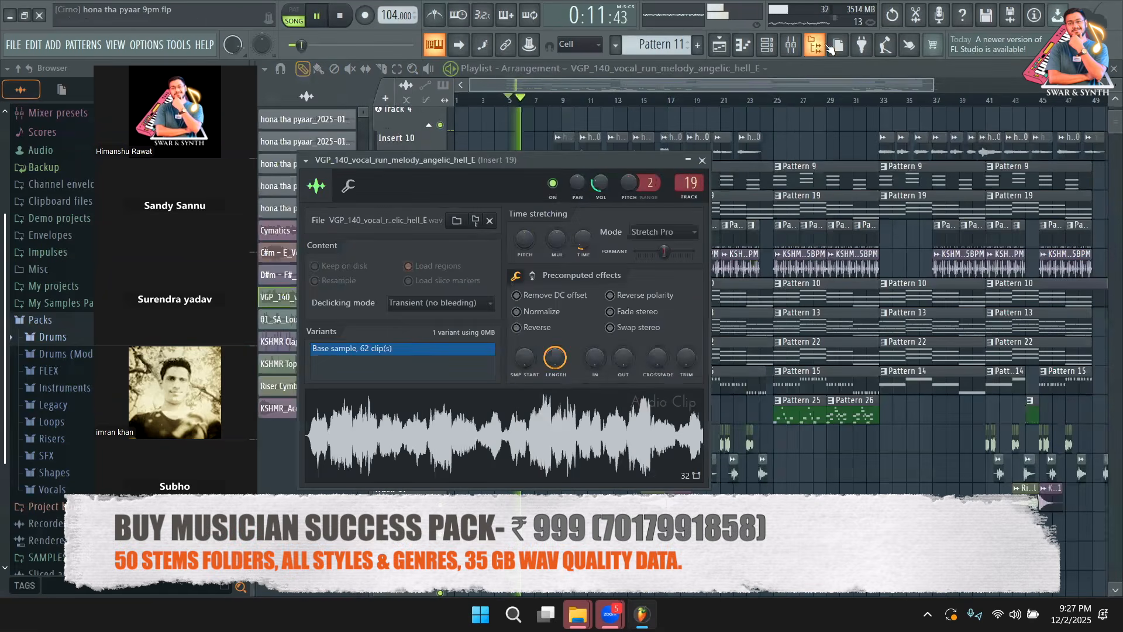
click(791, 46)
drag(898, 96, 673, 103)
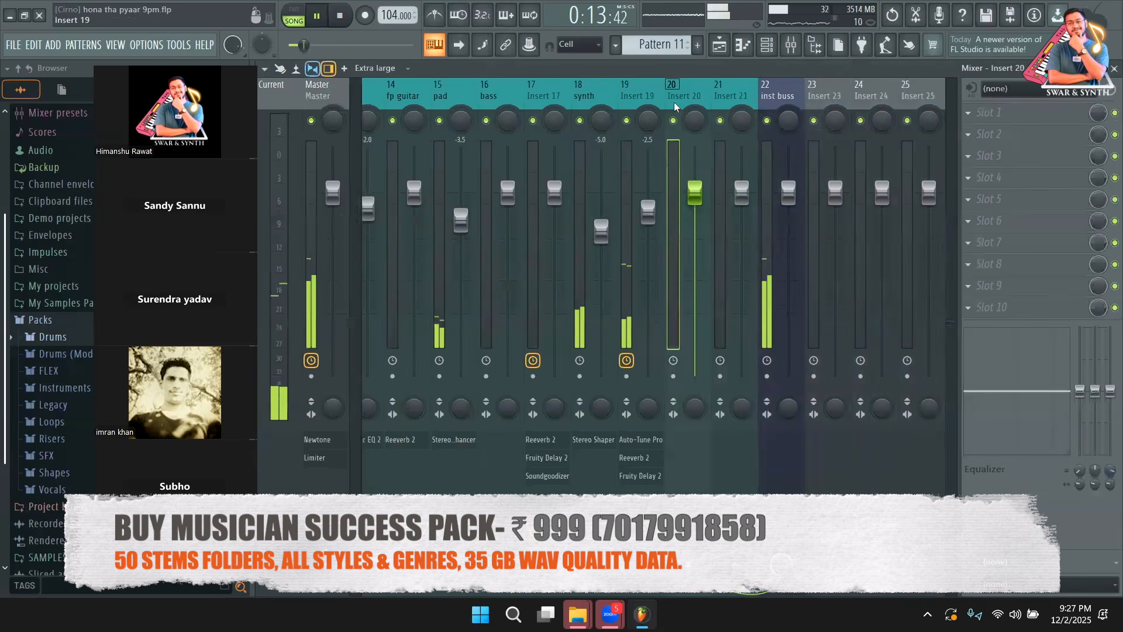
key(Left)
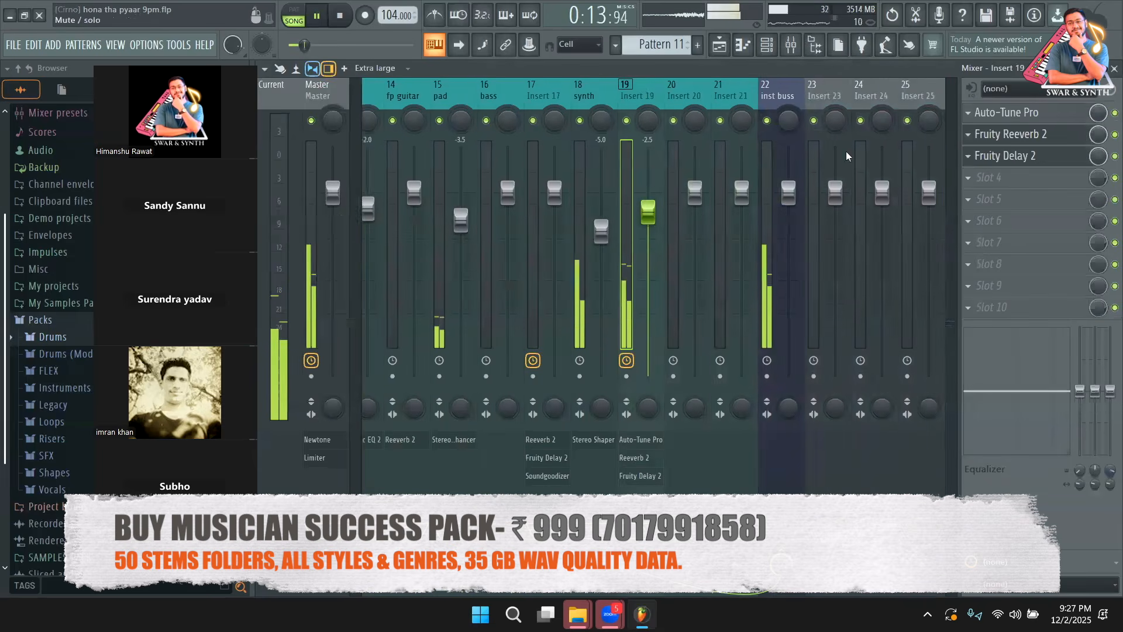
click(1041, 142)
key(space)
Step: Add the VST3 version of FabFilter Timeless 2 to effect slot 4 of Insert 19
click(1014, 179)
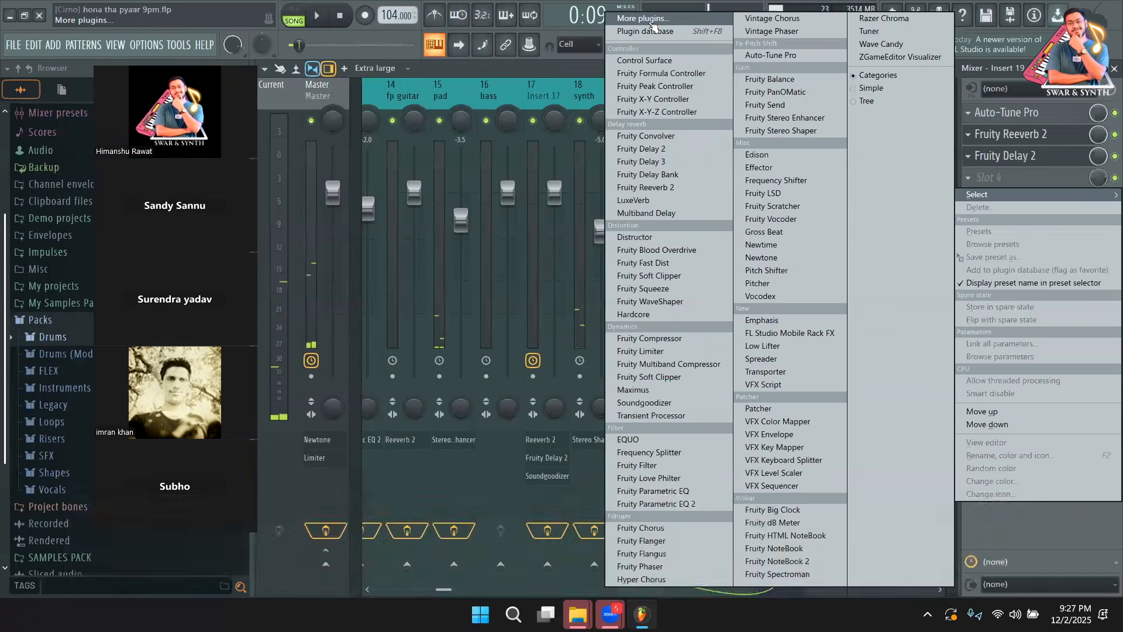
click(647, 20)
text(time)
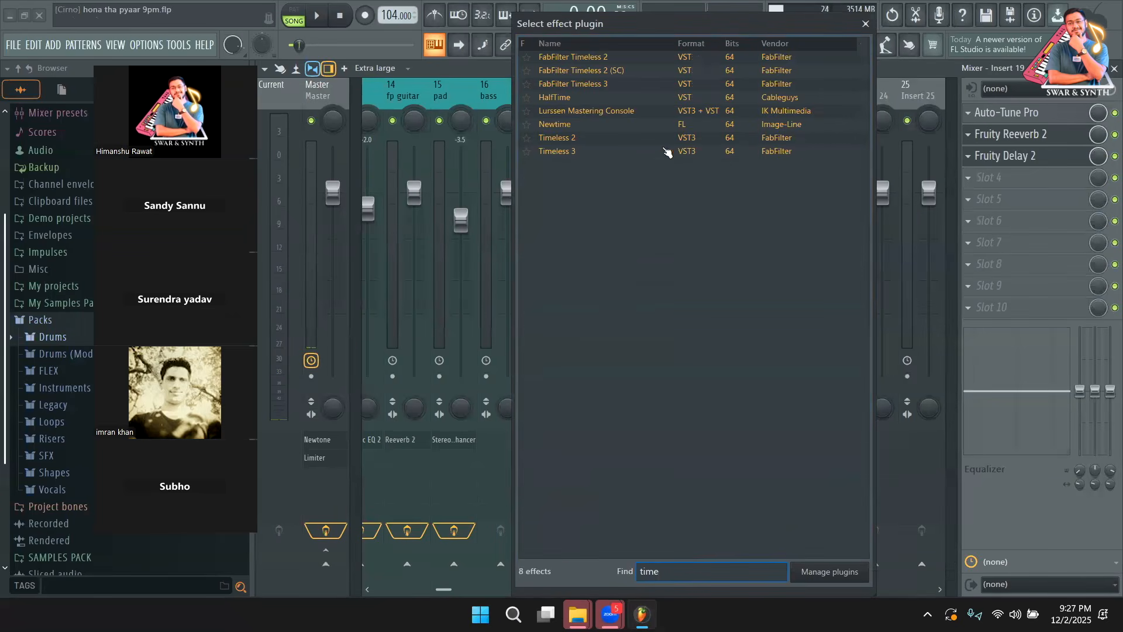
double_click(649, 139)
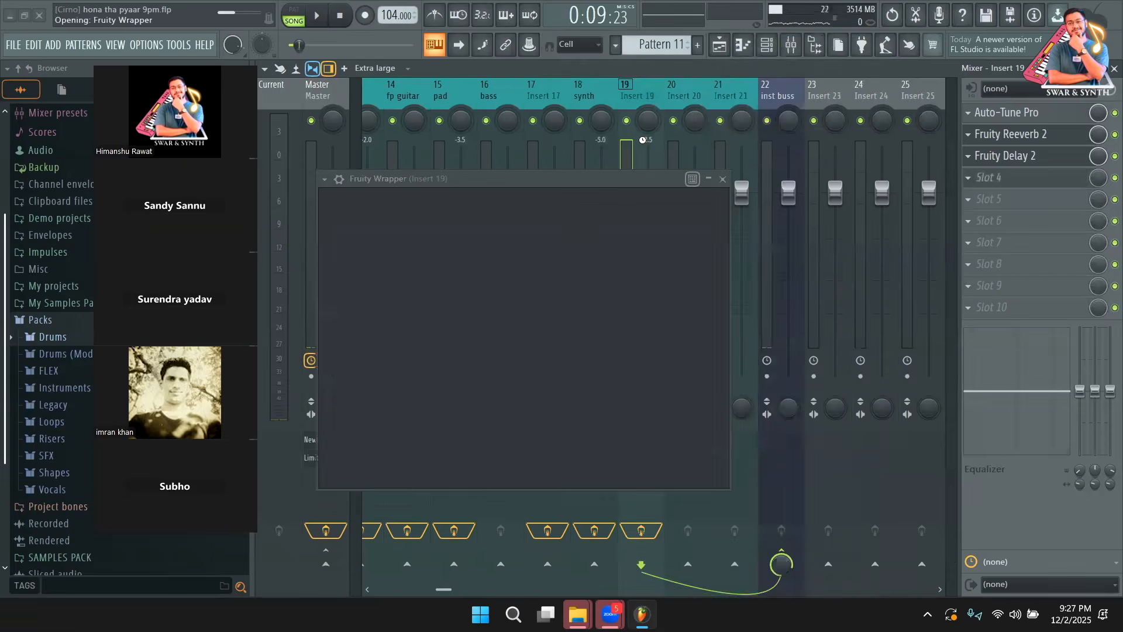
drag(594, 180, 559, 148)
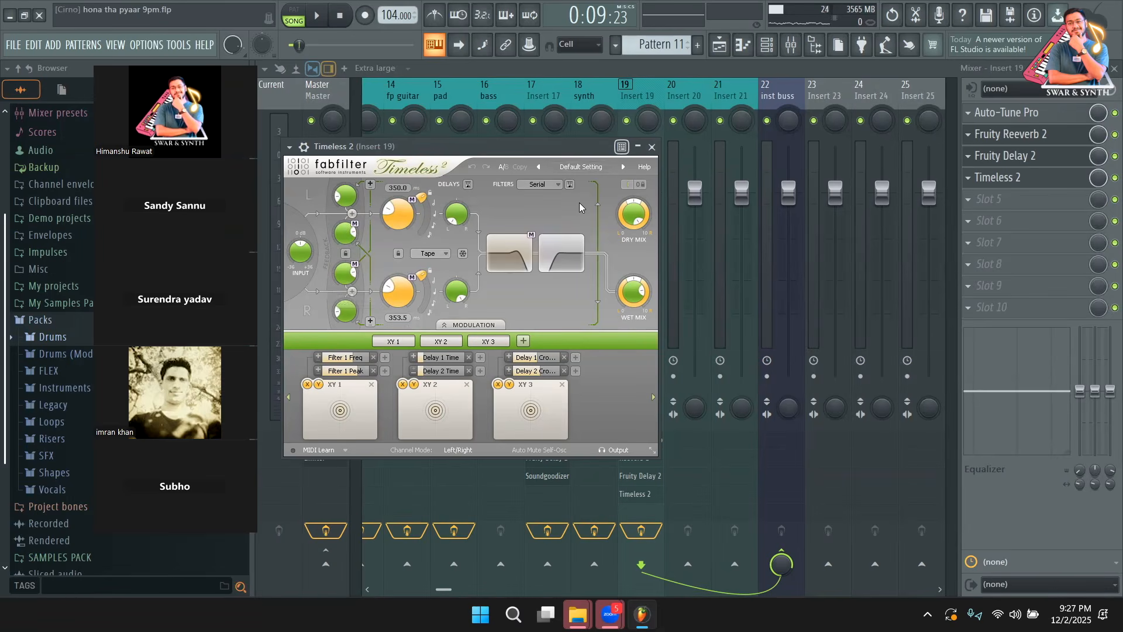
Step: Browse the Timeless 2 preset categories such as Allround, Dub and Synths & Keys without loading a preset
click(594, 162)
mouse_move(632, 182)
mouse_move(720, 186)
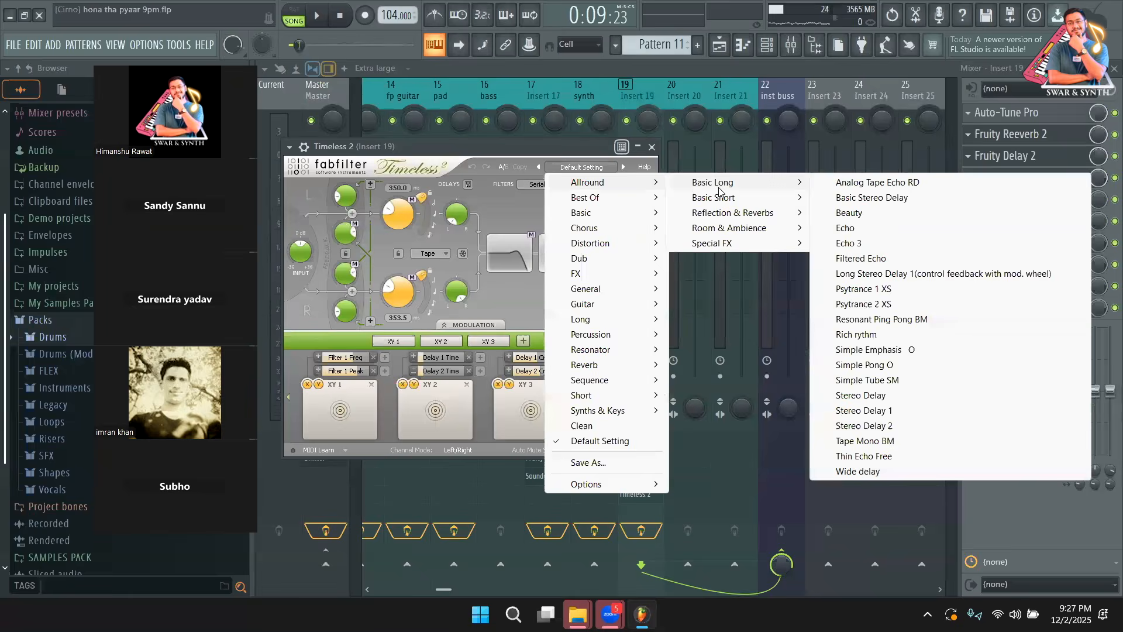
mouse_move(763, 202)
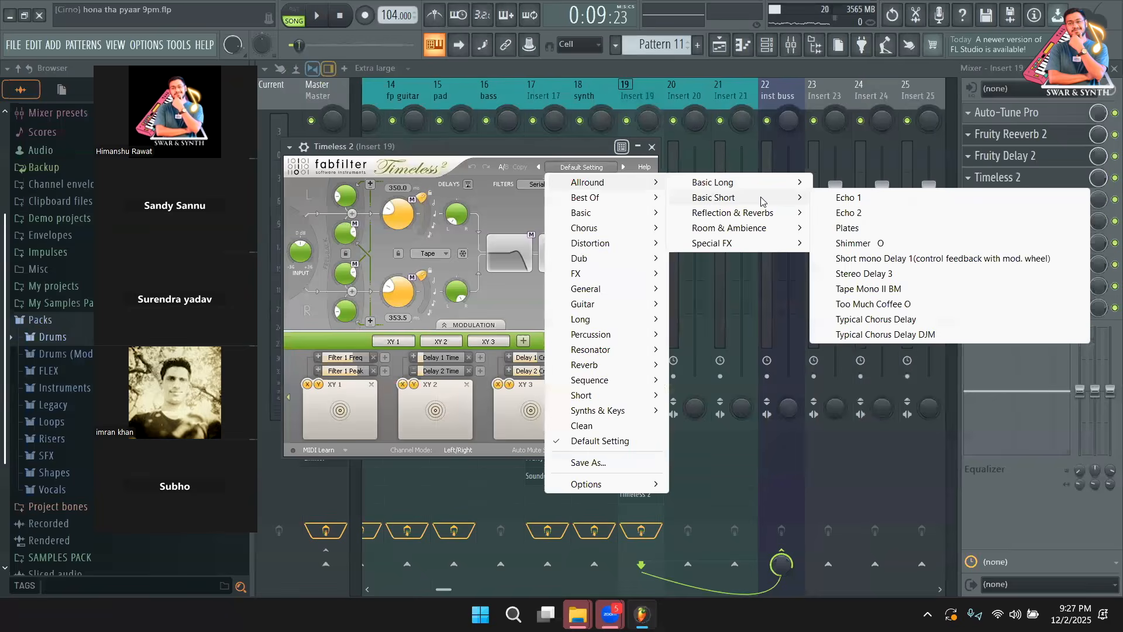
mouse_move(762, 221)
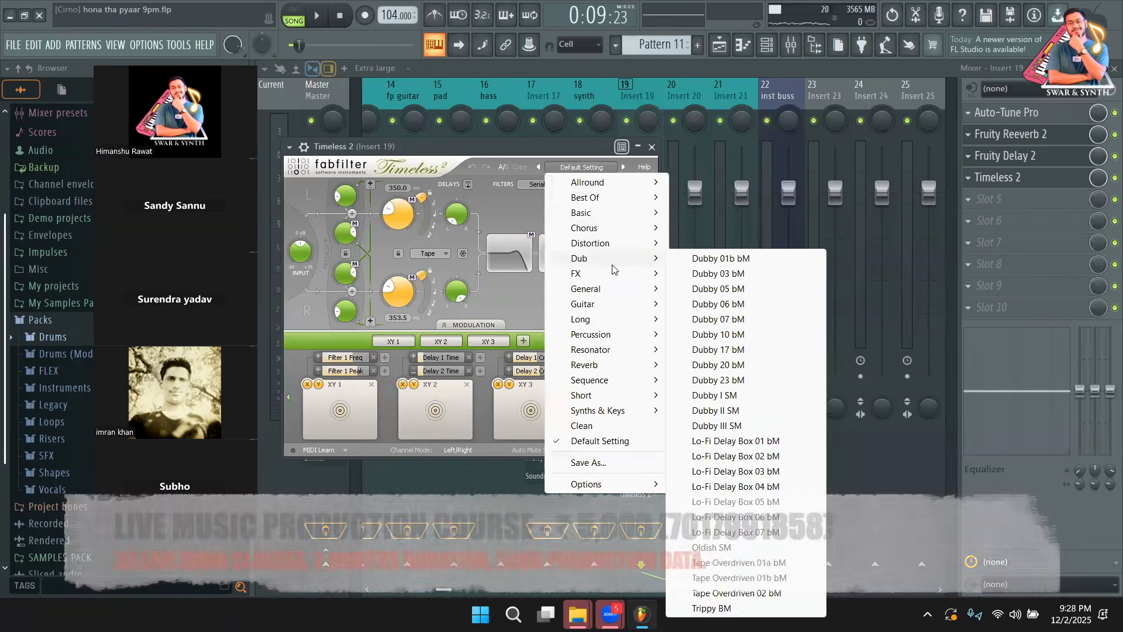
mouse_move(601, 303)
mouse_move(616, 345)
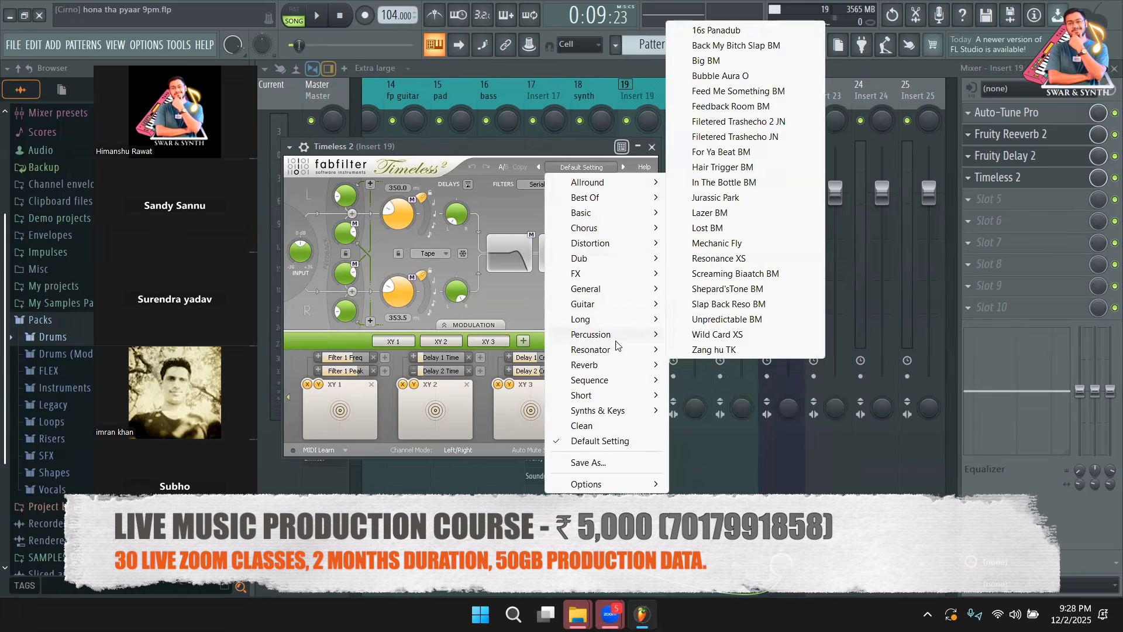
mouse_move(602, 411)
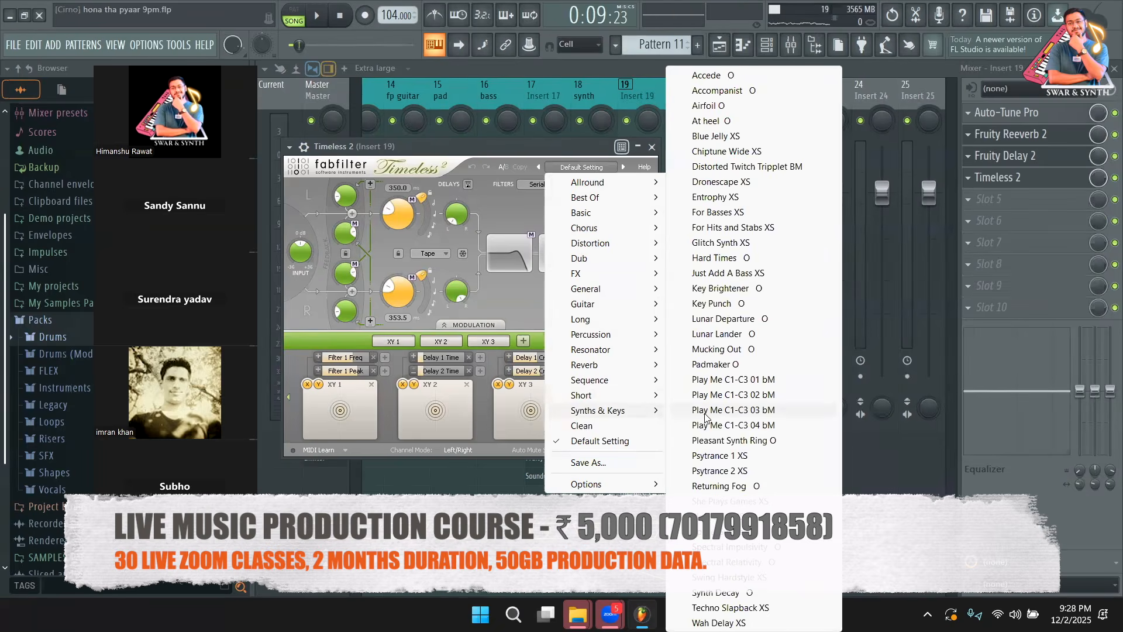
mouse_move(600, 215)
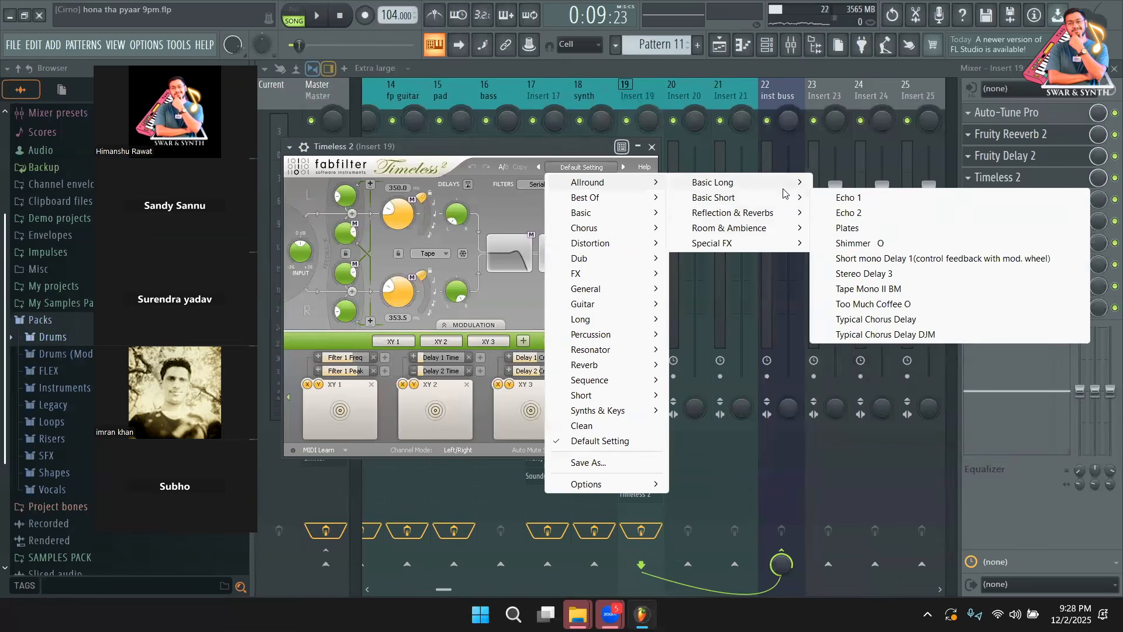
key(Escape)
key(Escape)
key(Escape)
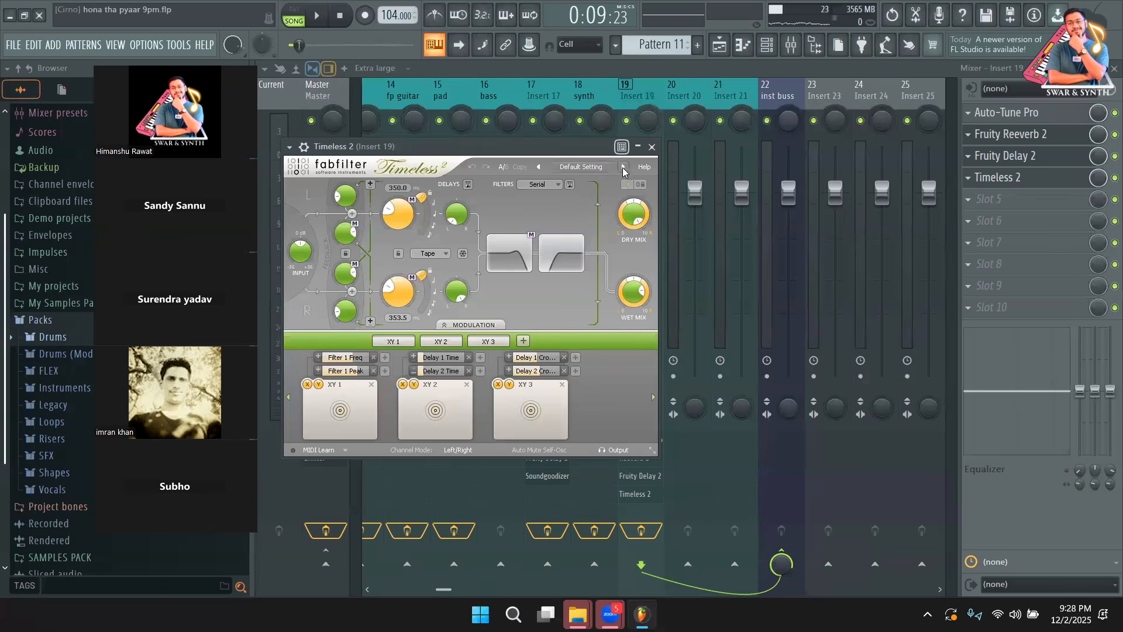
mouse_move(517, 150)
mouse_down()
mouse_move(628, 170)
mouse_move(525, 161)
mouse_move(535, 155)
mouse_up()
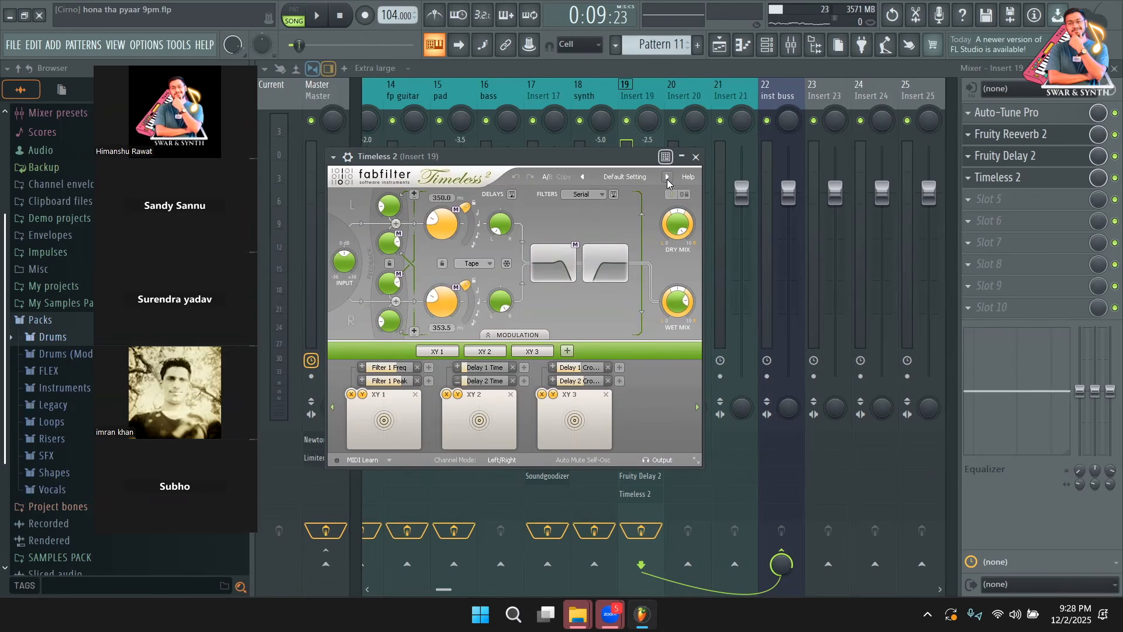
Step: Audition the next Timeless 2 presets on Insert 19 during playback and return the plugin to Default Setting
click(667, 177)
key(space)
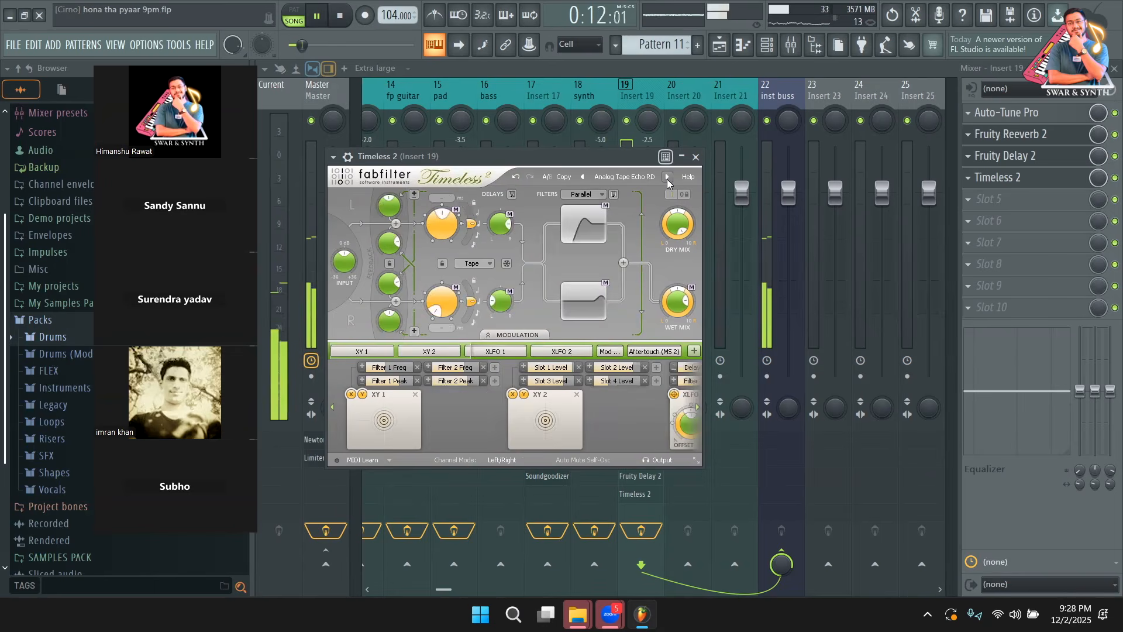
click(667, 178)
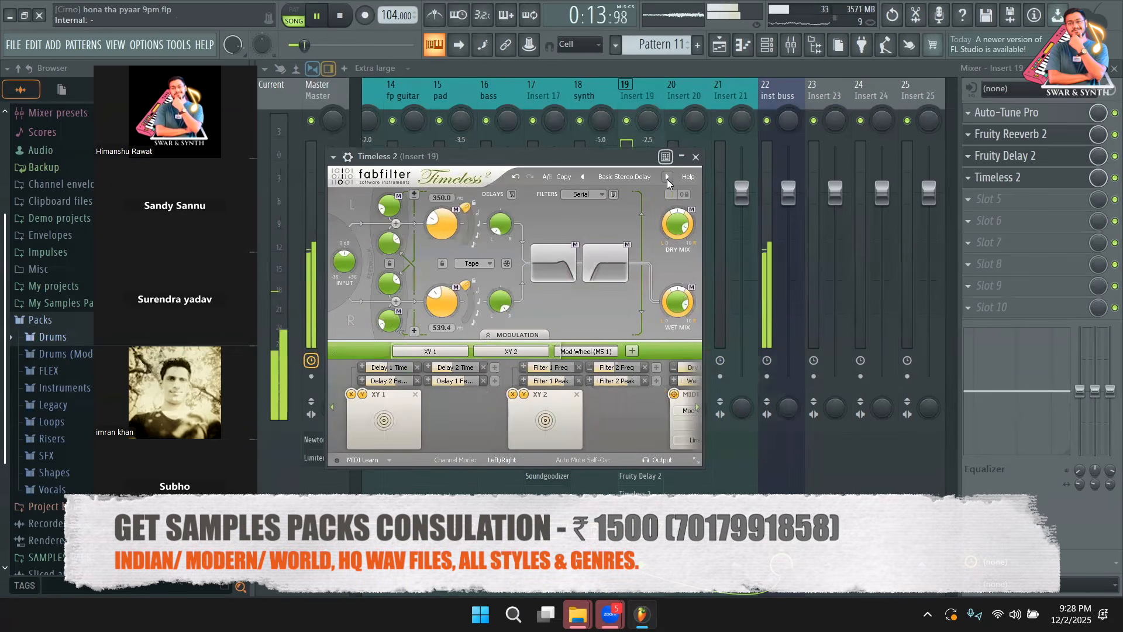
click(667, 178)
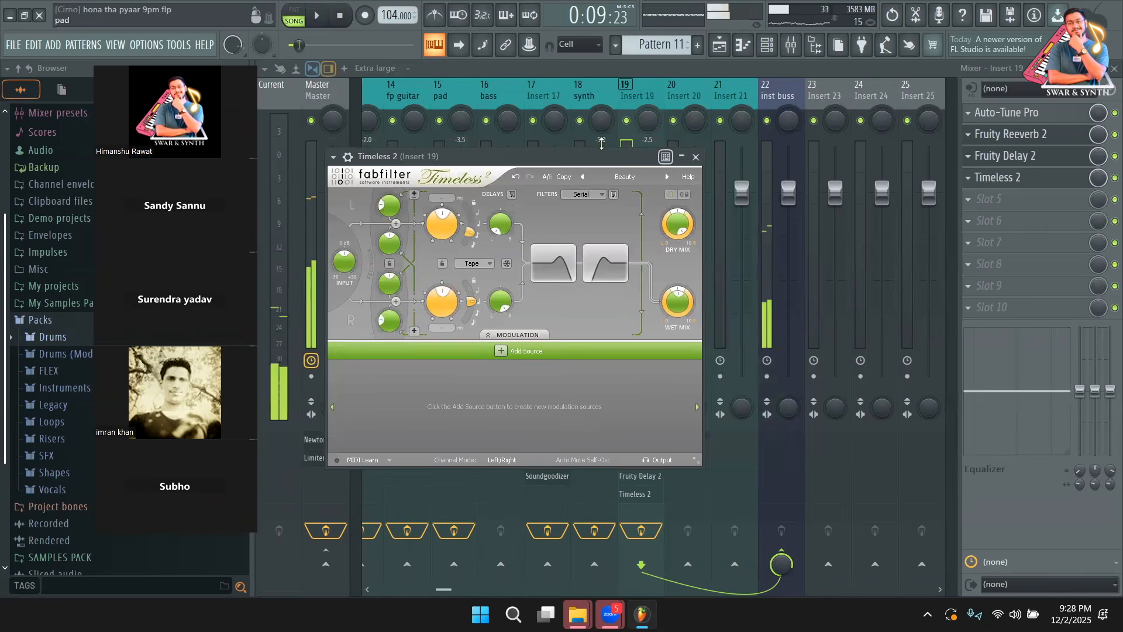
click(583, 177)
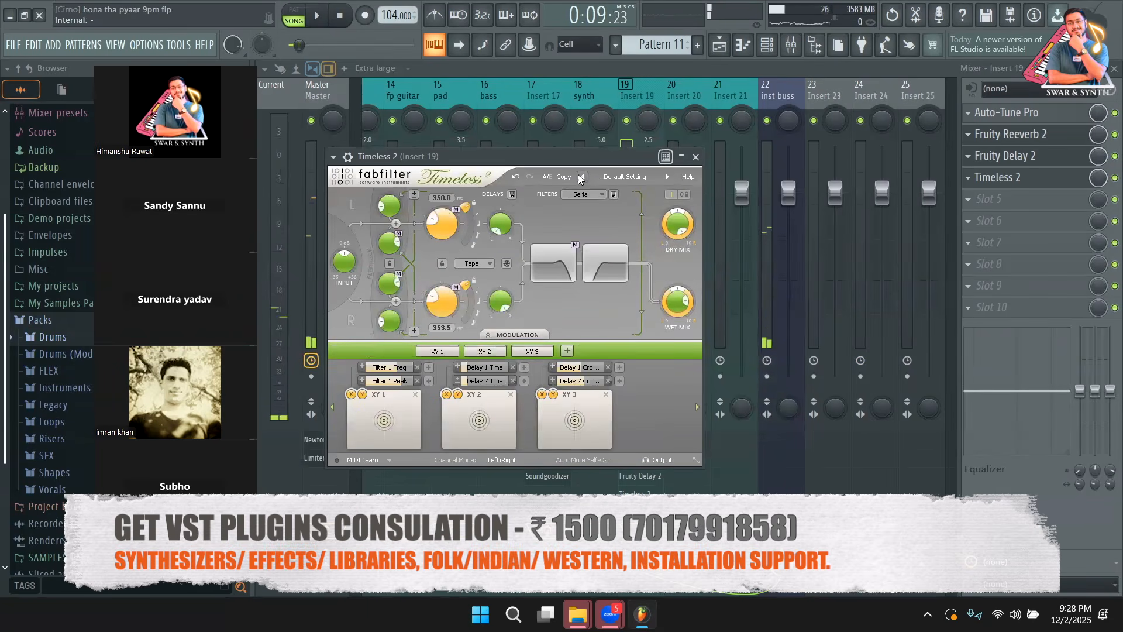
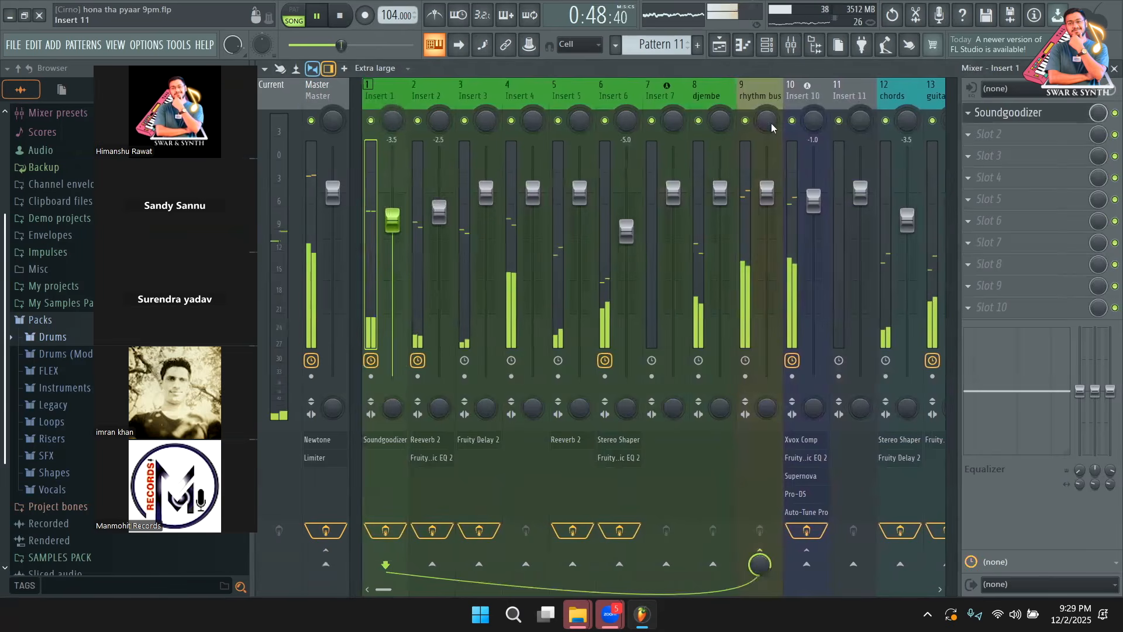
Step: Look through the mixer tracks and the playlist arrangement while the song plays
click(811, 87)
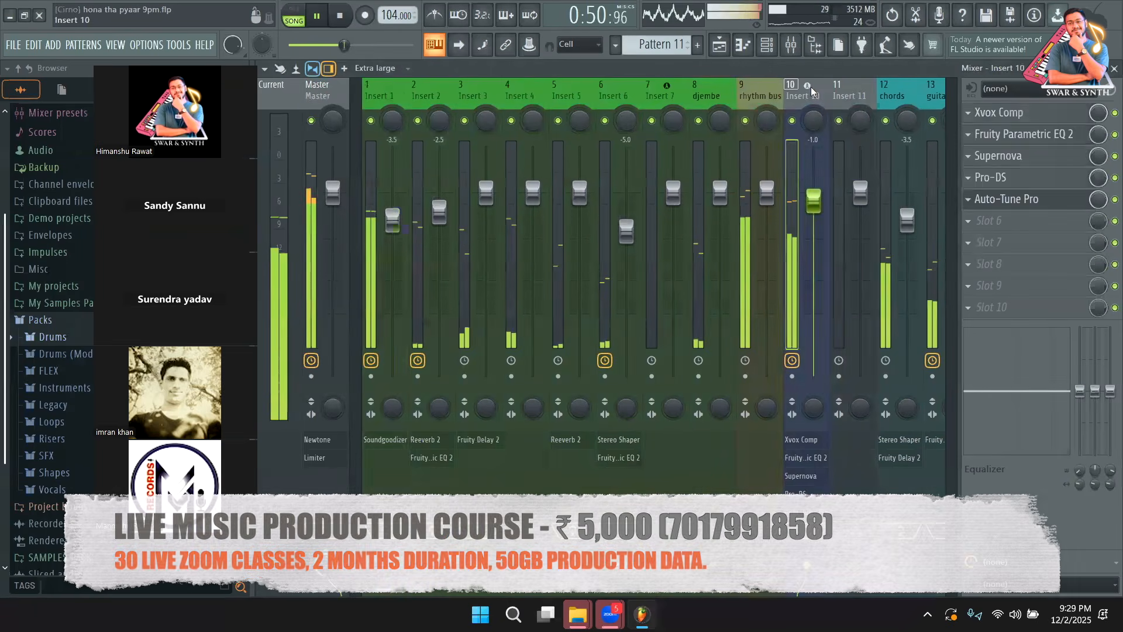
scroll(810, 91, down, 15)
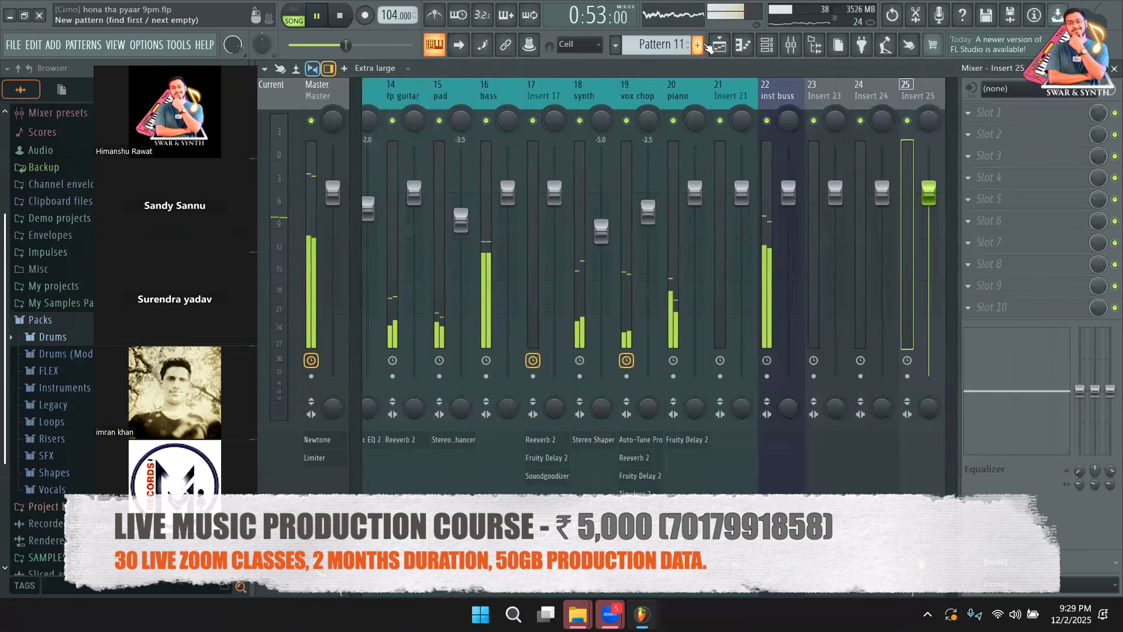
click(719, 45)
key(space)
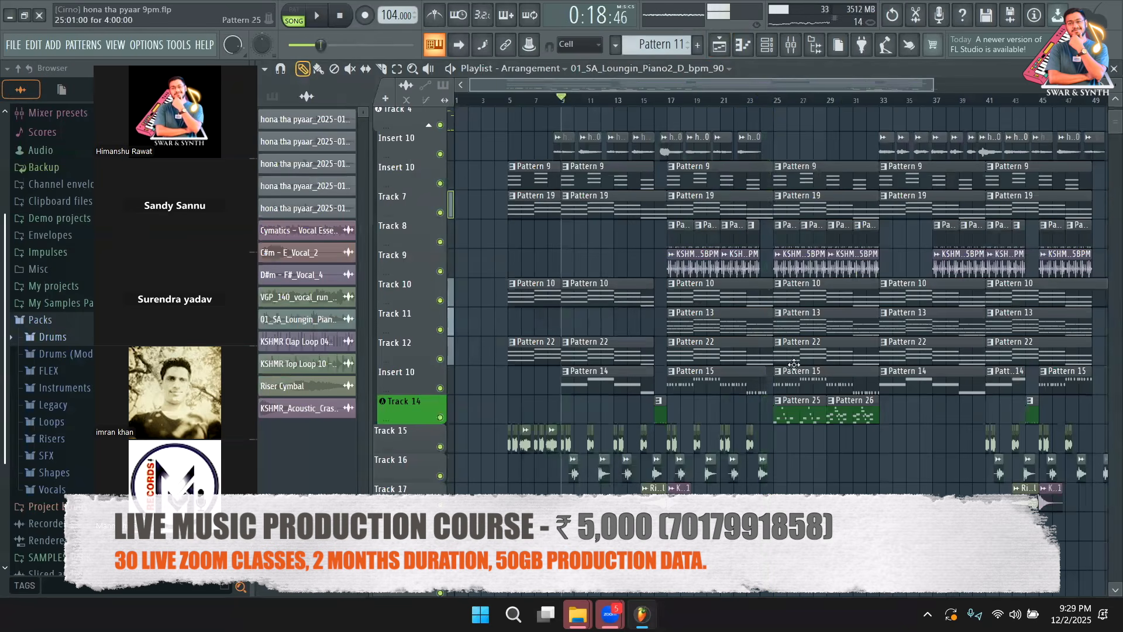
key(space)
click(789, 50)
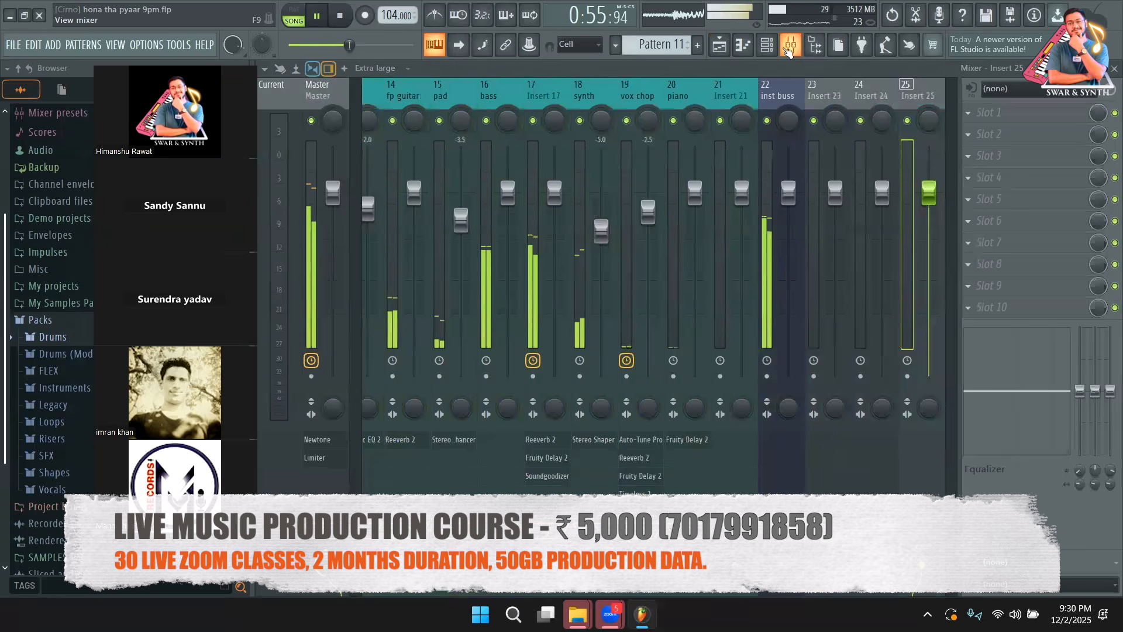
click(639, 99)
click(728, 105)
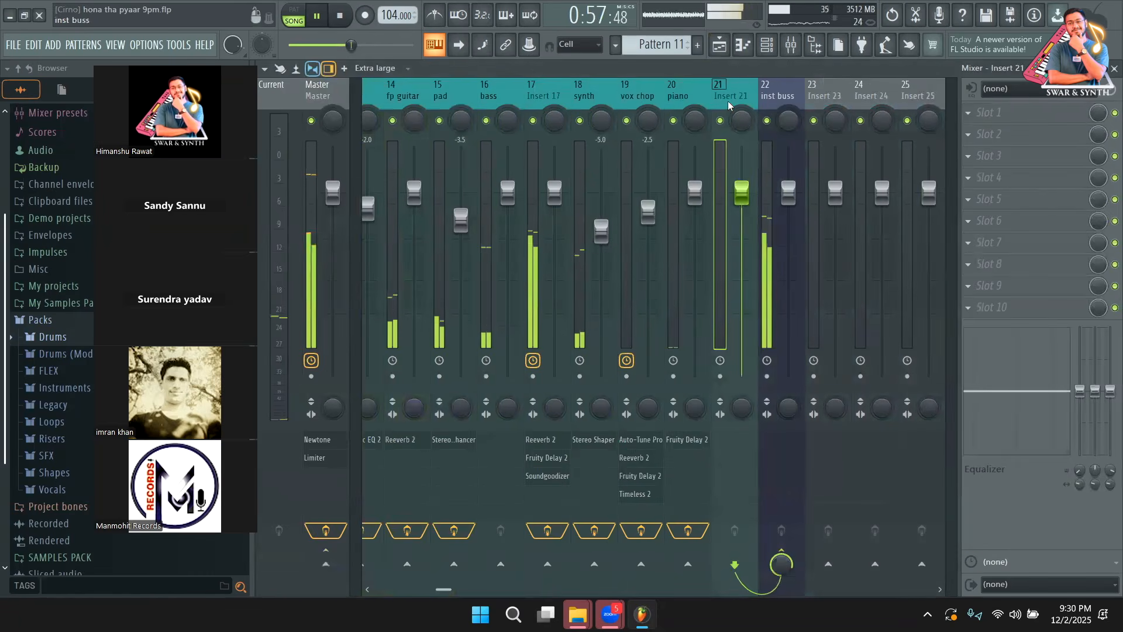
Step: Open Pattern 25 from the playlist and check which mixer track its Xpand!2 #2 channel is routed to
click(724, 50)
double_click(782, 401)
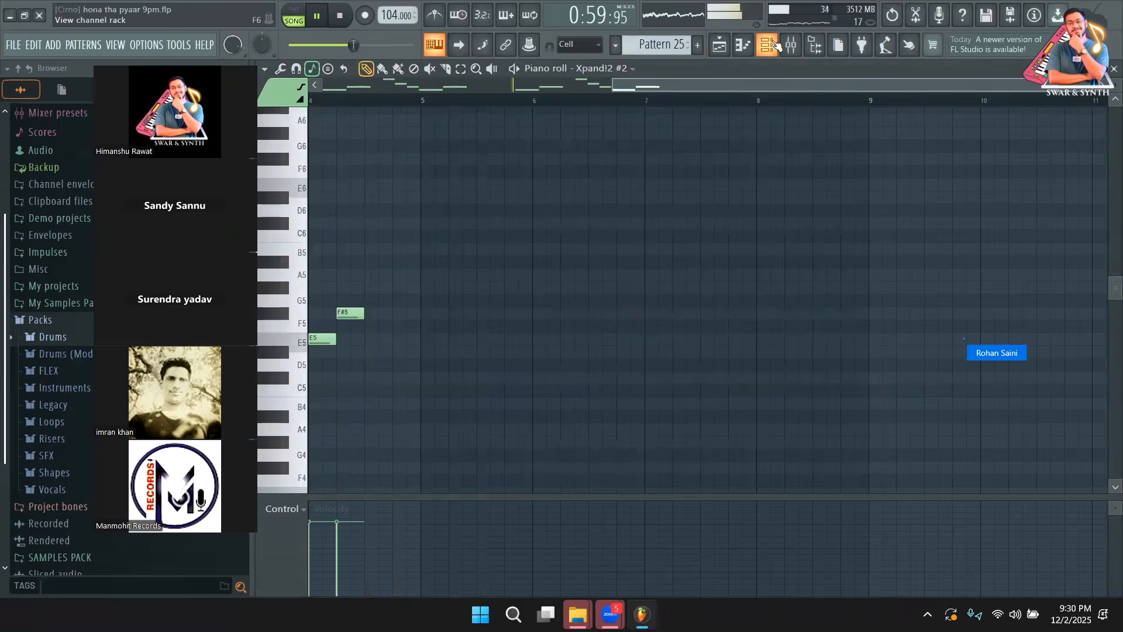
click(775, 46)
scroll(585, 348, down, 5)
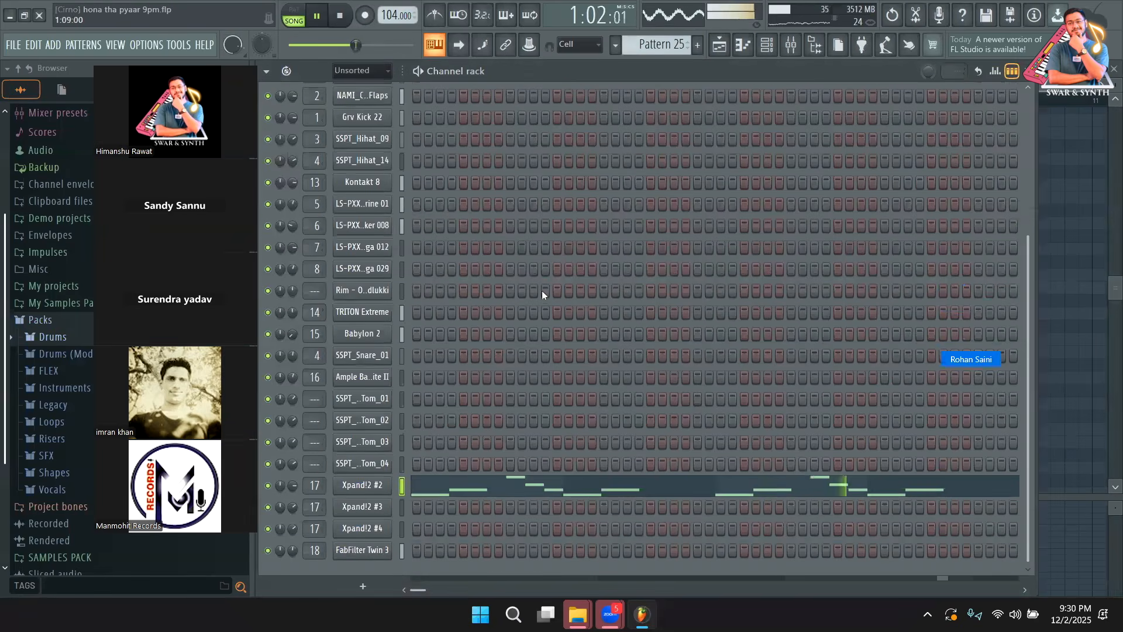
click(790, 45)
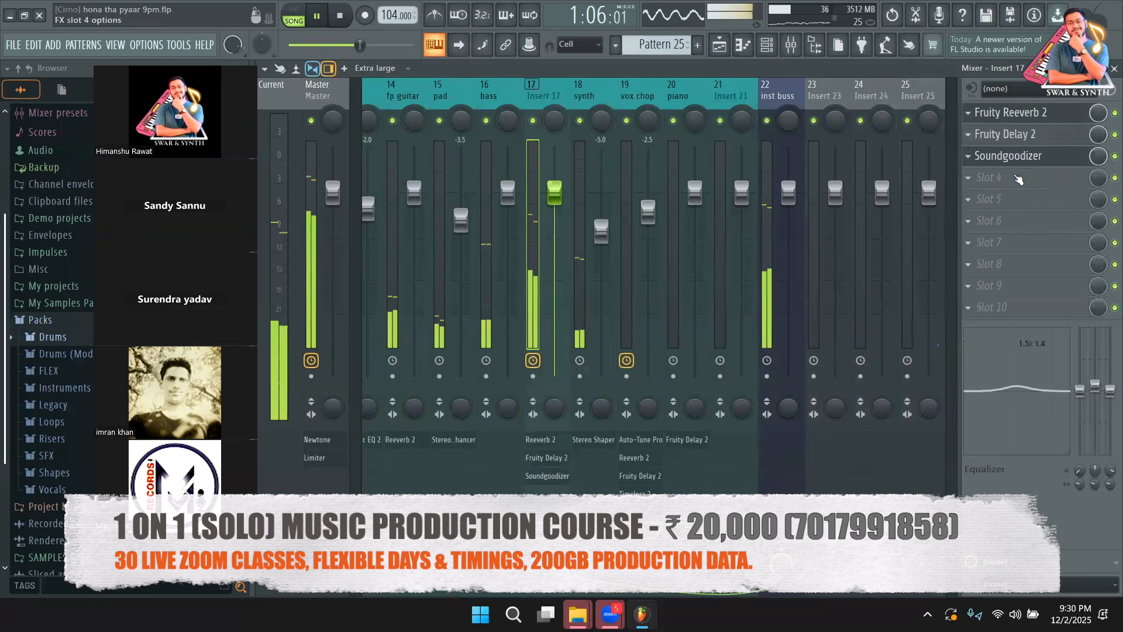
Step: Stop playback and load the VST3 version of Timeless 2 into slot 4 of mixer track Insert 17
key(space)
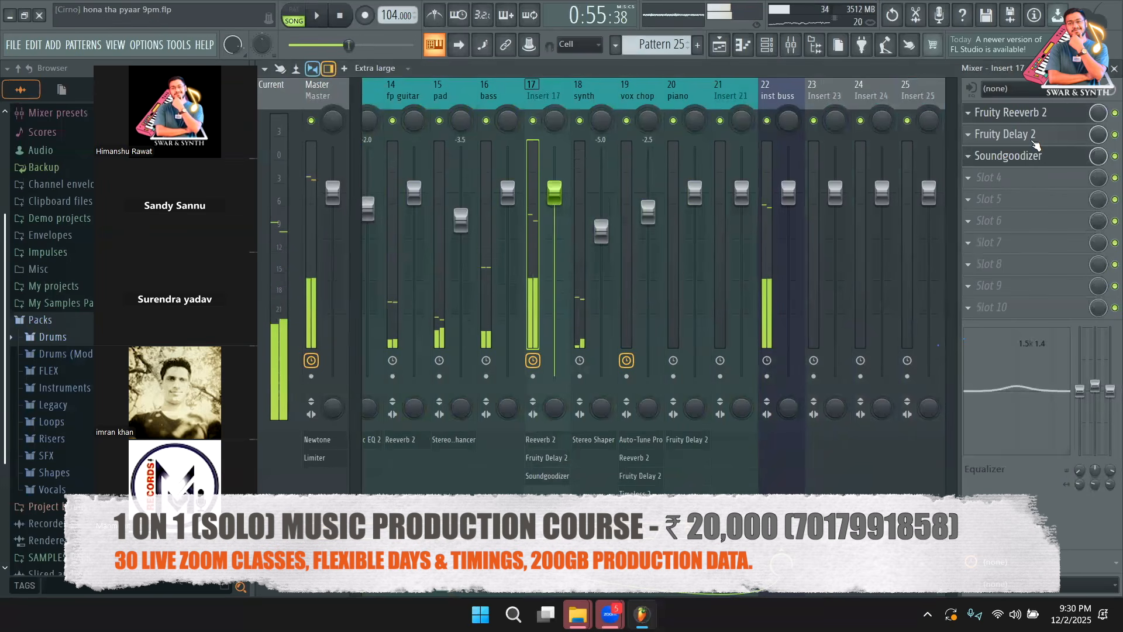
click(1033, 140)
click(1002, 181)
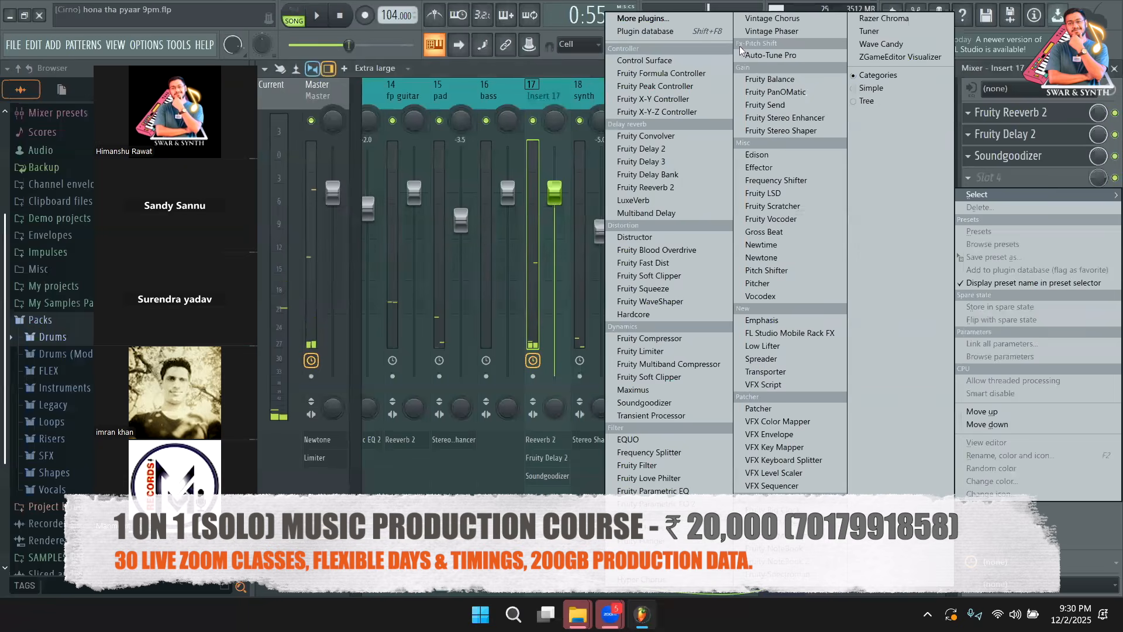
click(643, 11)
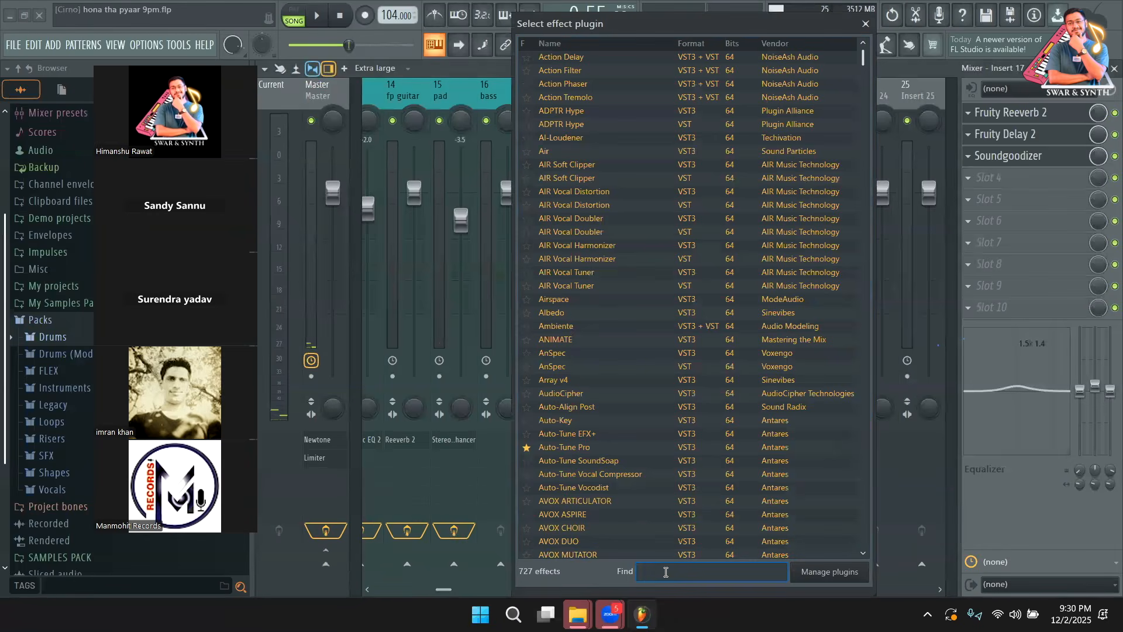
text(time)
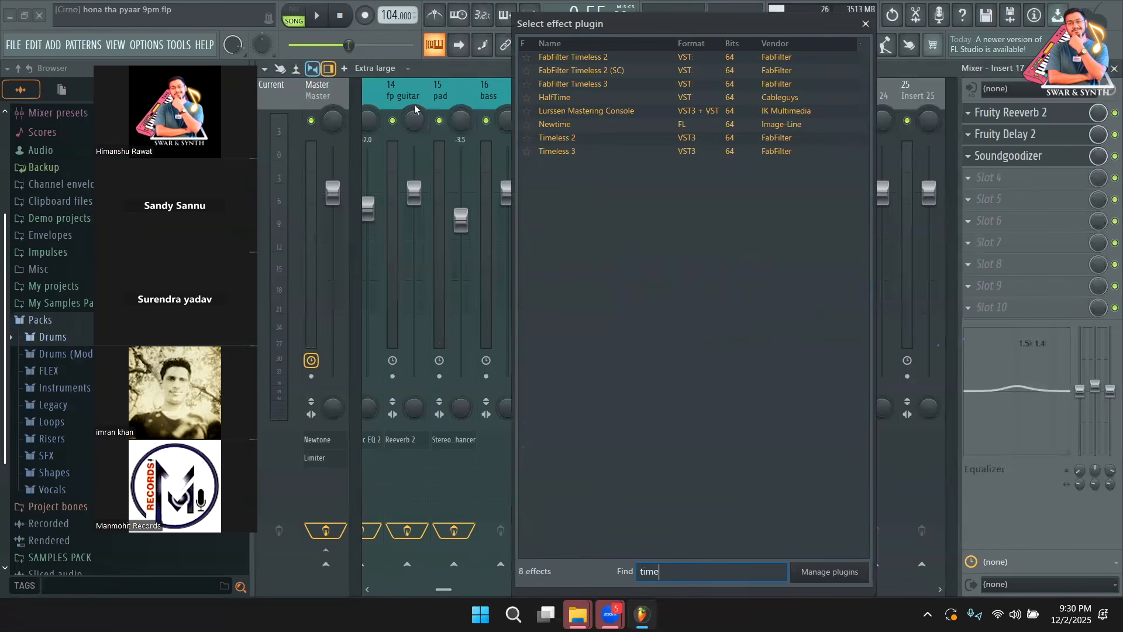
double_click(602, 138)
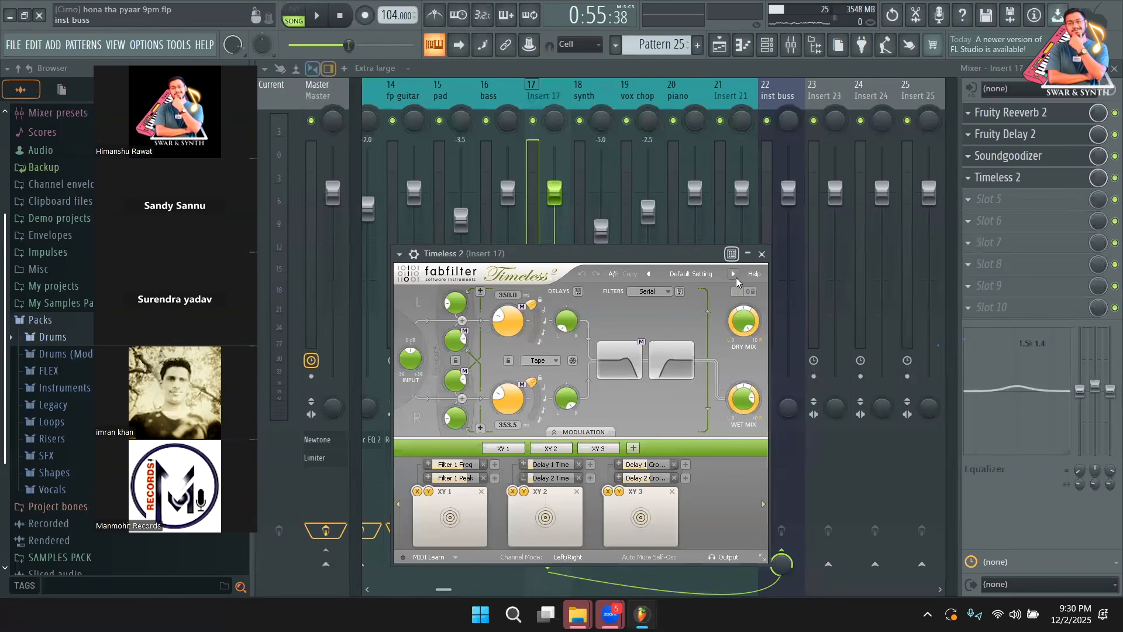
Step: Listen to Timeless 2 on Insert 17 with its default setting and lower its mix level to 25%
key(space)
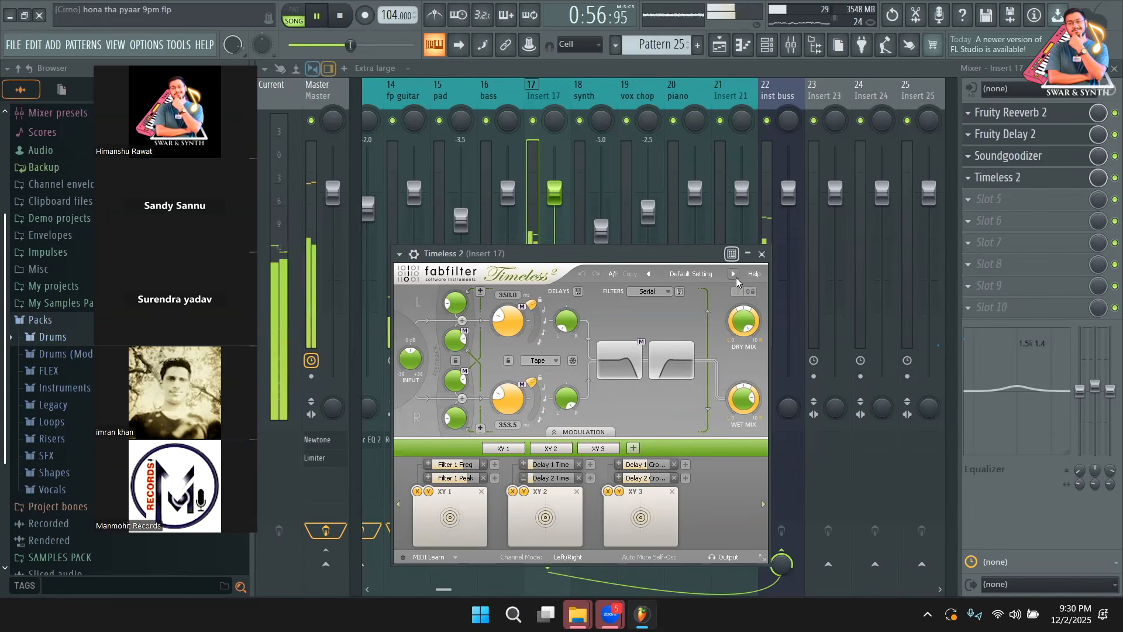
key(space)
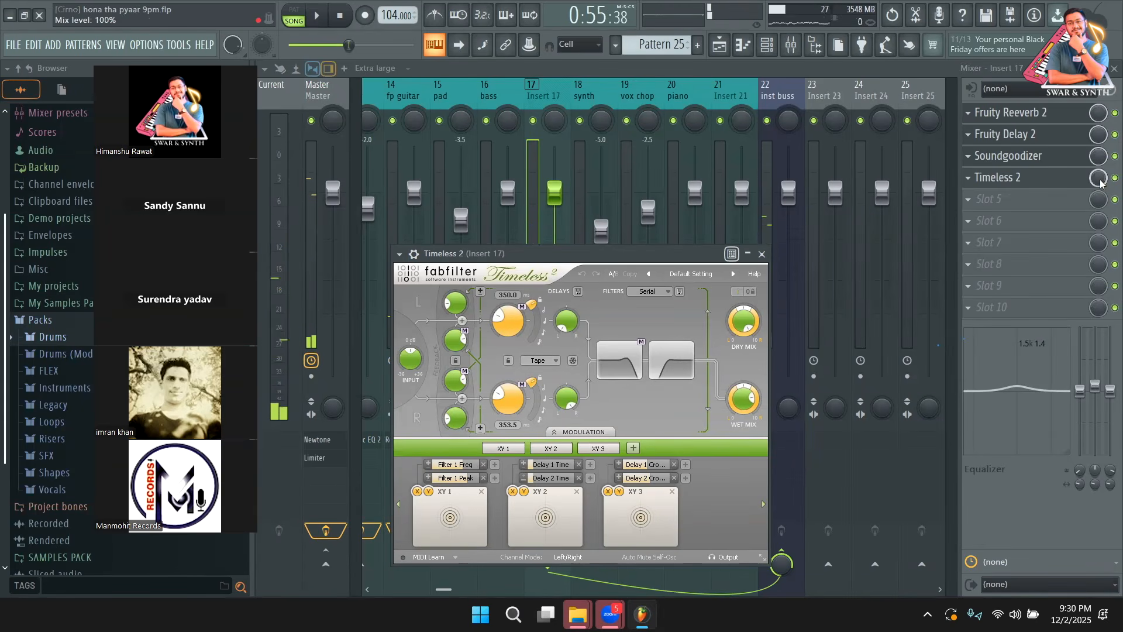
drag(1100, 180, 1100, 222)
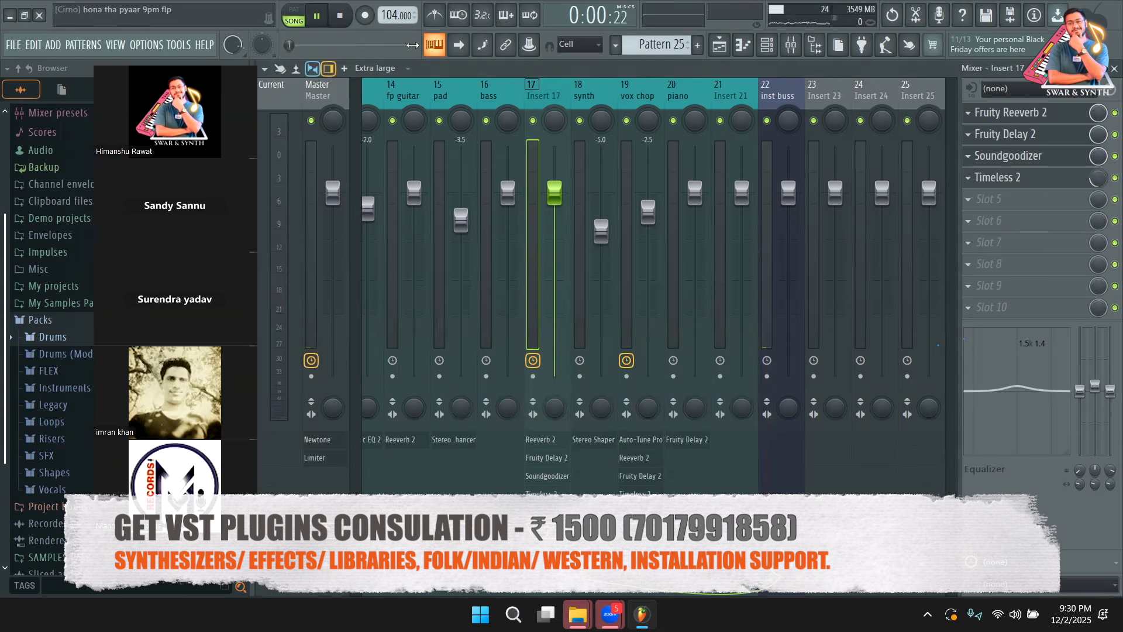
Step: Play the arrangement from bar 25 and check Insert 17 with its delay in the mixer
click(719, 47)
key(space)
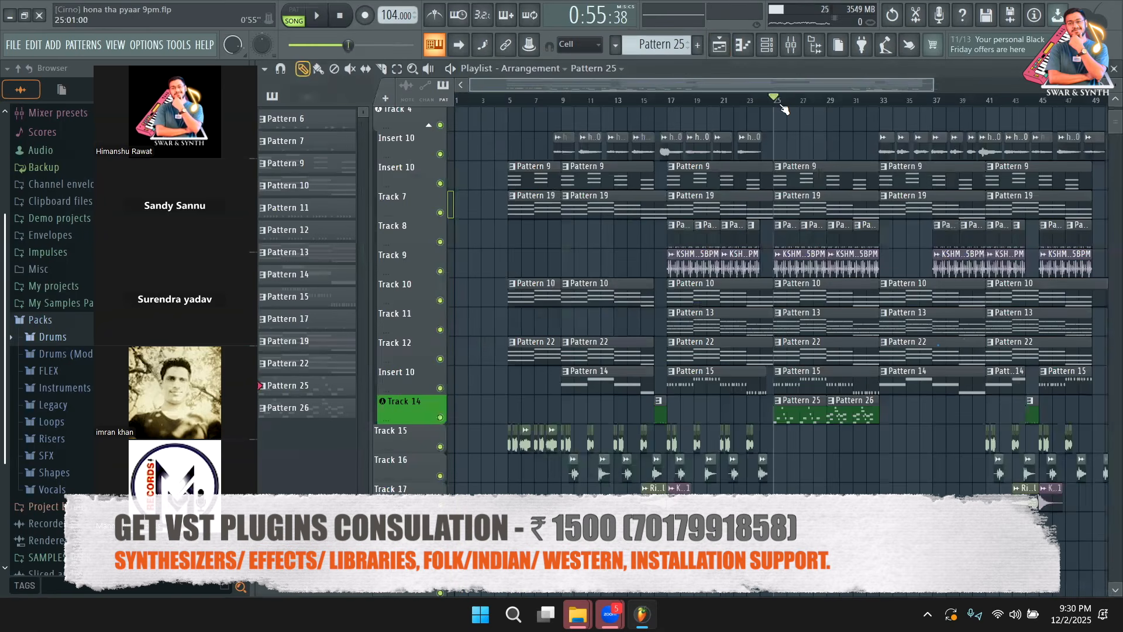
key(space)
key(F9)
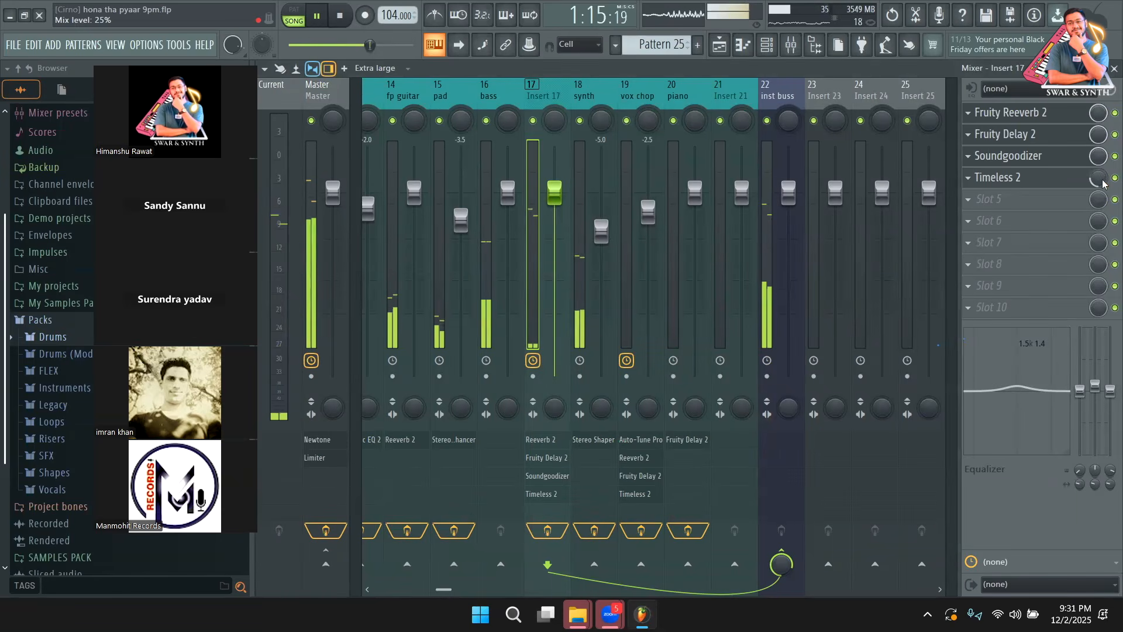
Step: Check the vocal and instrument tracks in the mixer, and play the arrangement's closing section from about bar 43
click(715, 53)
drag(714, 96, 366, 102)
key(space)
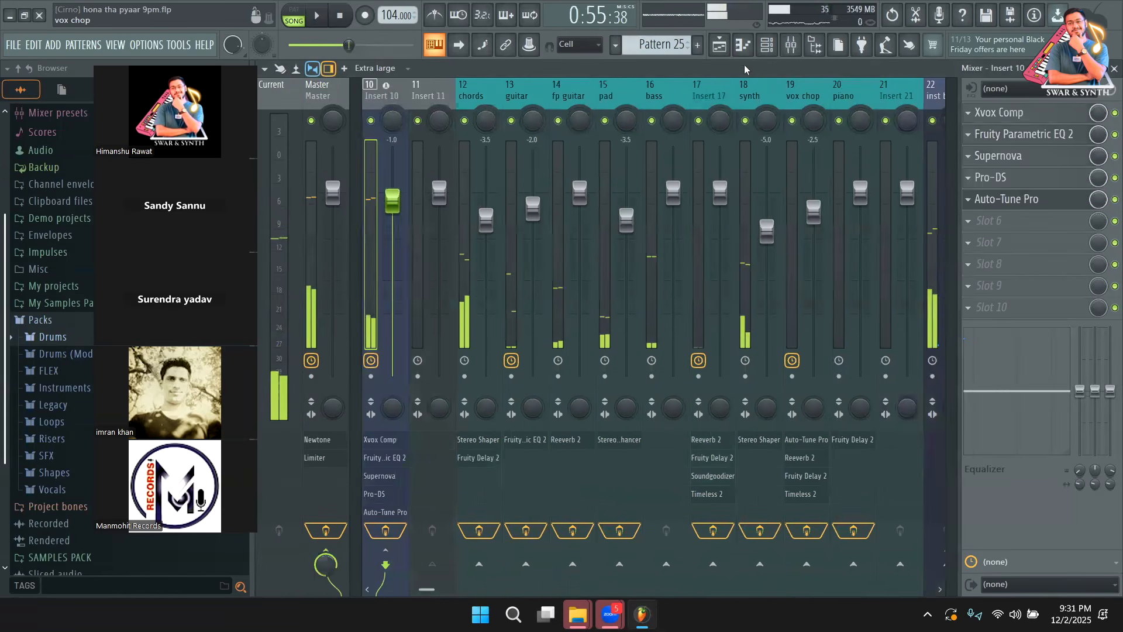
click(719, 45)
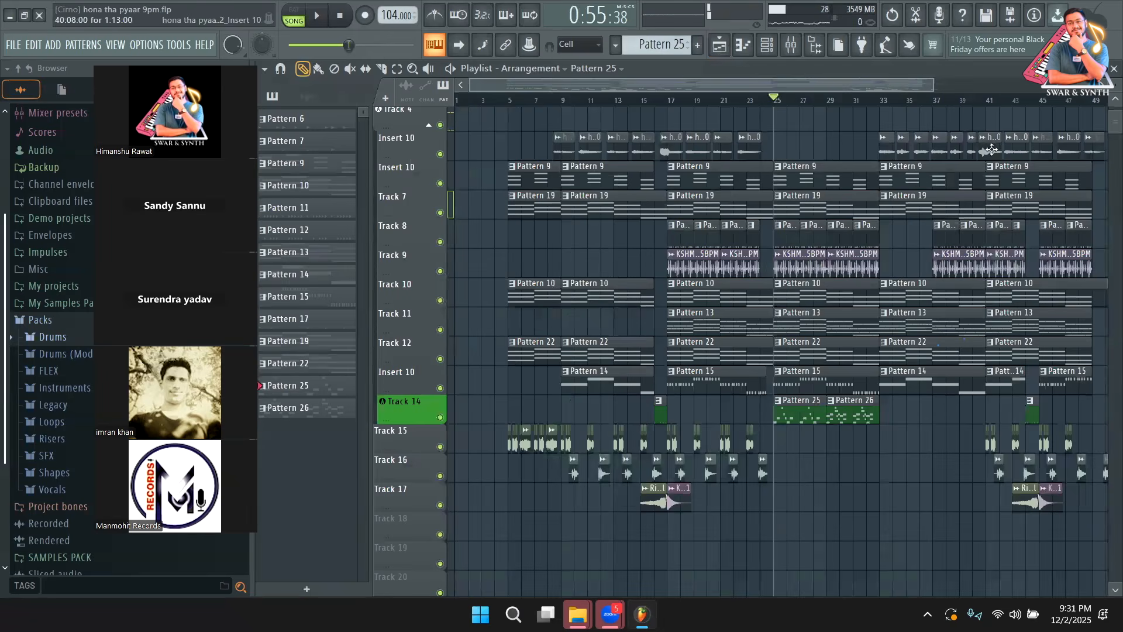
key(space)
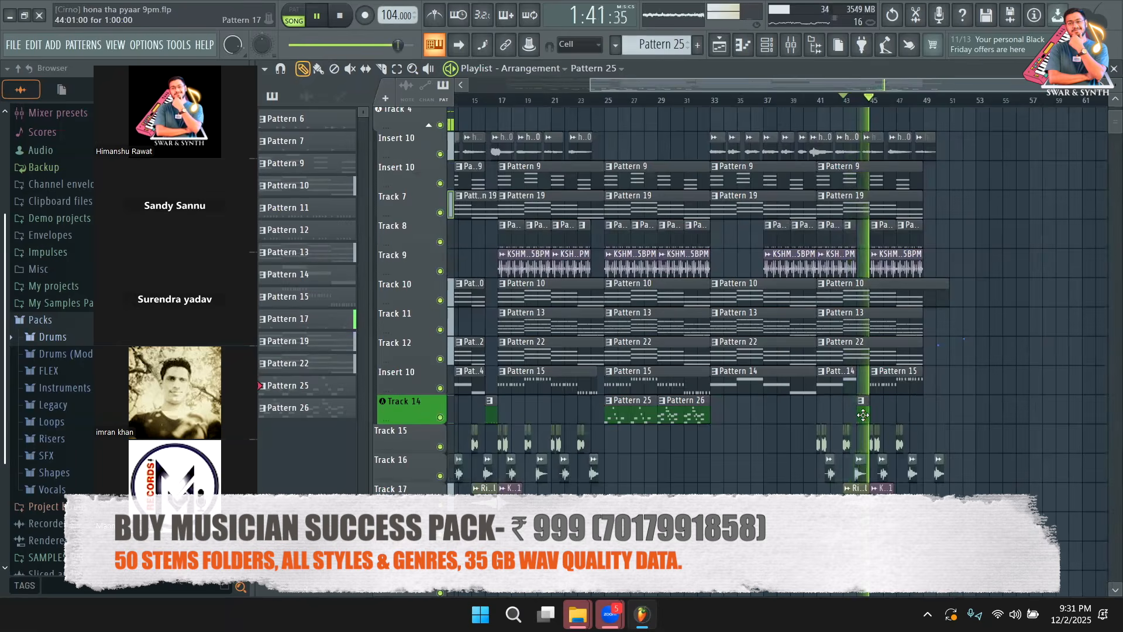
Step: Inspect Pattern 17's tom steps in the channel rack, and play the song from the pattern's earlier clip at bar 16
double_click(864, 413)
click(767, 45)
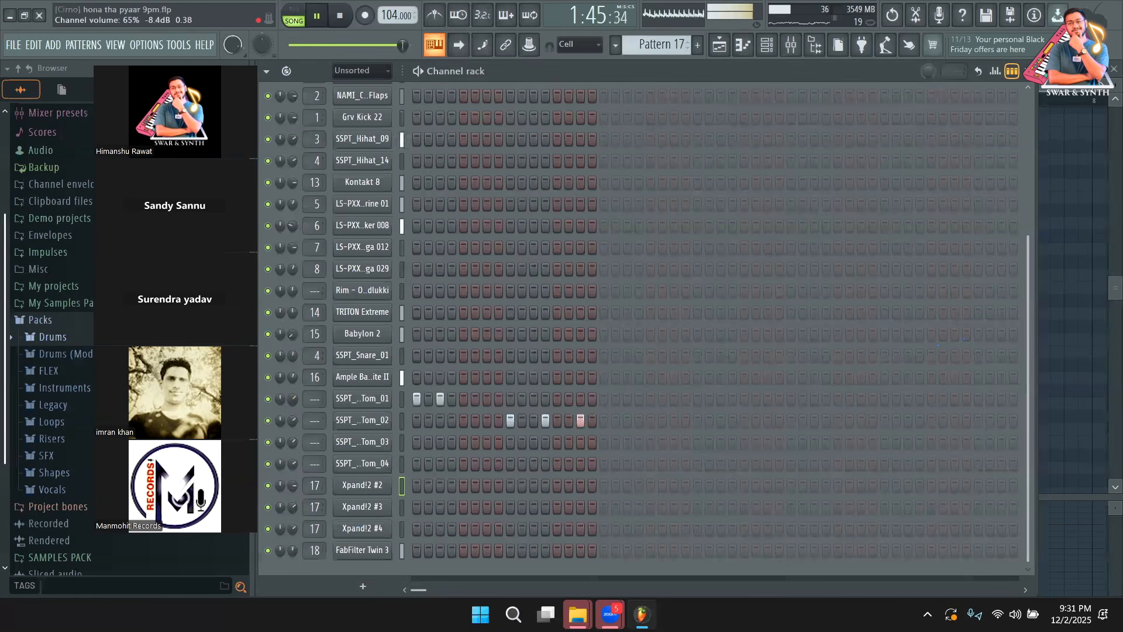
scroll(678, 309, up, 5)
click(719, 47)
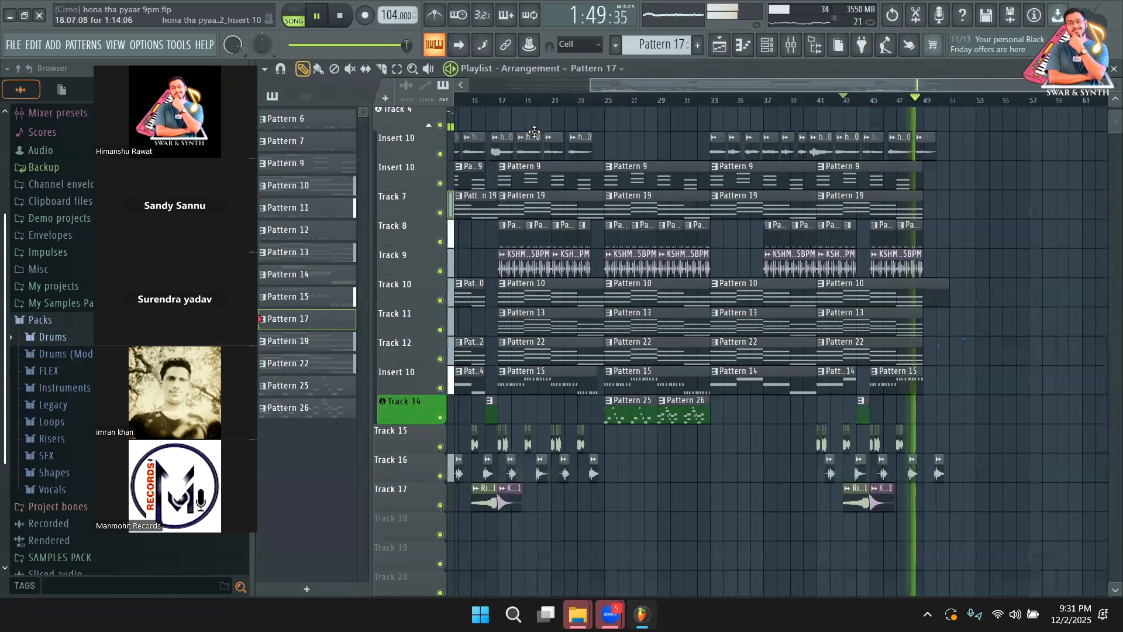
click(487, 100)
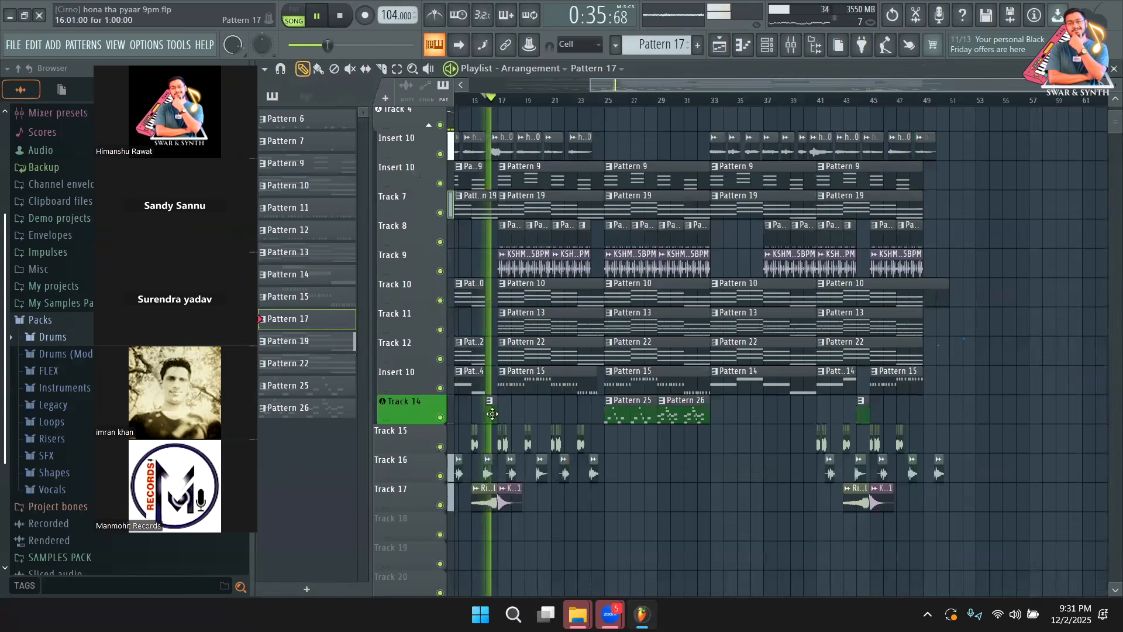
drag(703, 78, 654, 81)
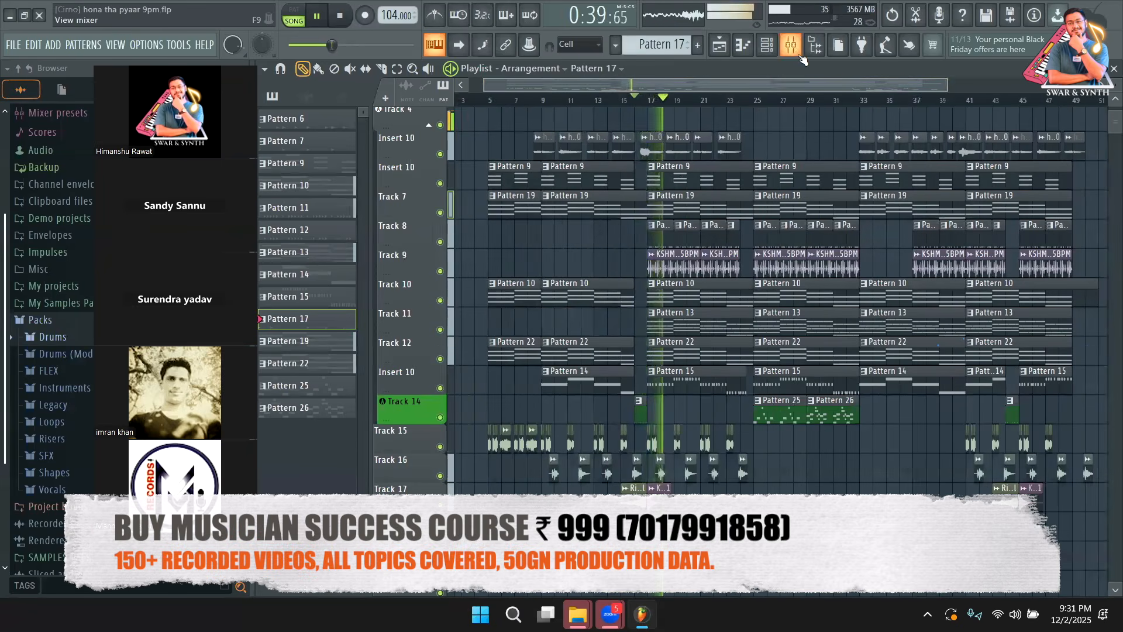
Step: Review the mixer tracks from the drums to the vox chop during playback, and stop on the bass track
click(801, 56)
click(644, 92)
drag(651, 90, 410, 92)
scroll(410, 92, up, 10)
click(764, 140)
drag(764, 139, 789, 106)
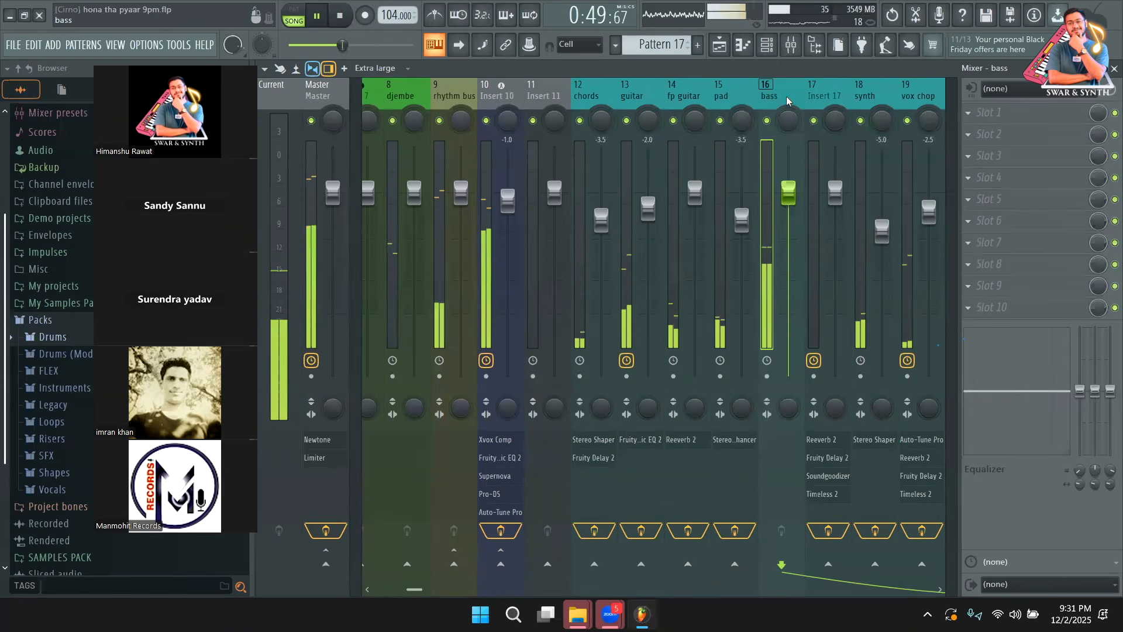
key(space)
Step: Solo the fp guitar mixer track and play the song
click(683, 101)
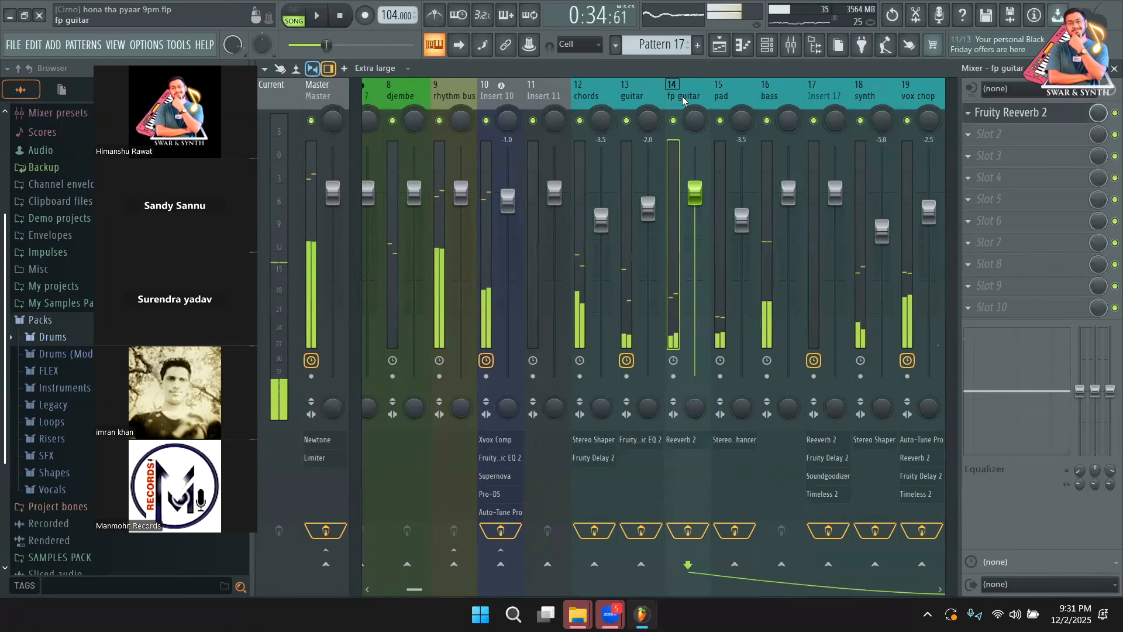
right_click(674, 121)
key(space)
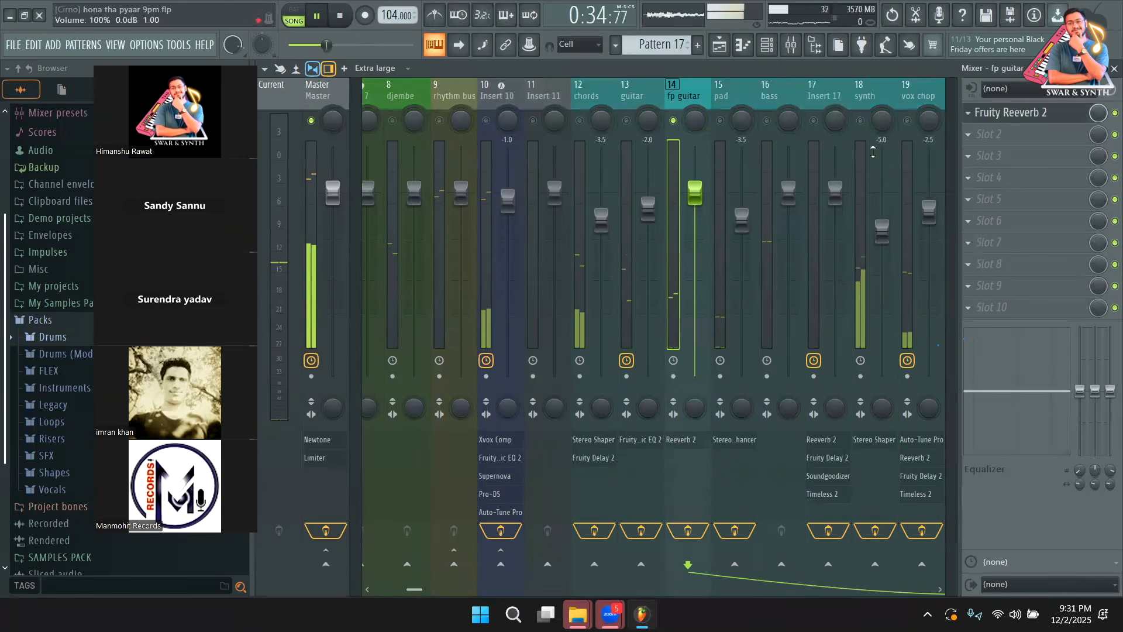
Step: Add Fruity Stereo Shaper to the fp guitar track's second effect slot and apply one of its Effects presets
click(1012, 139)
click(823, 128)
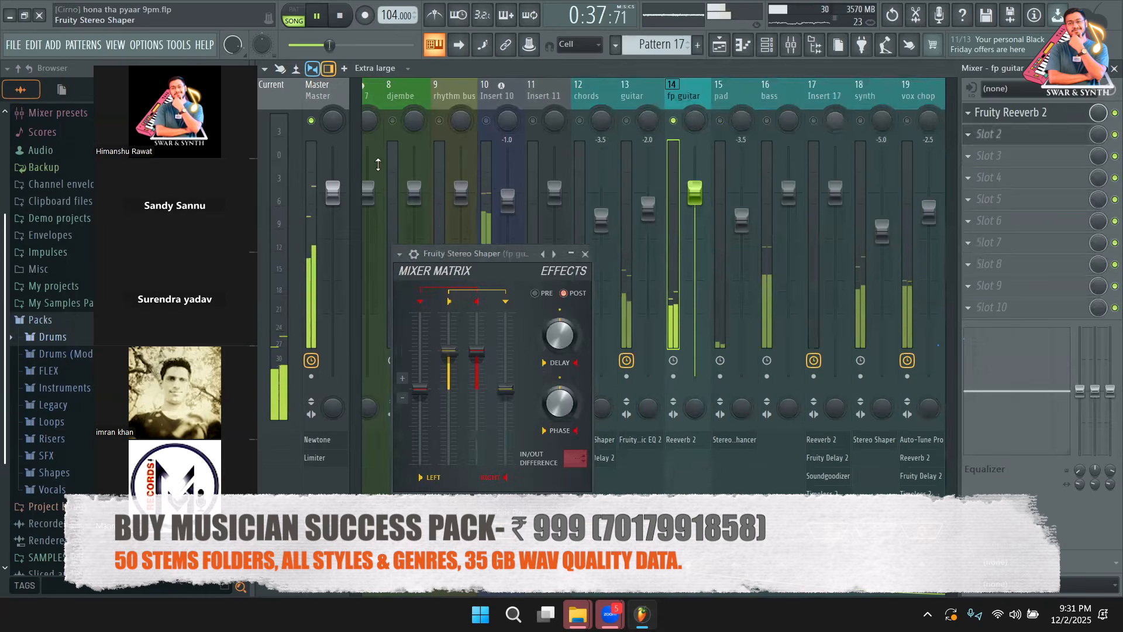
click(400, 255)
mouse_move(442, 303)
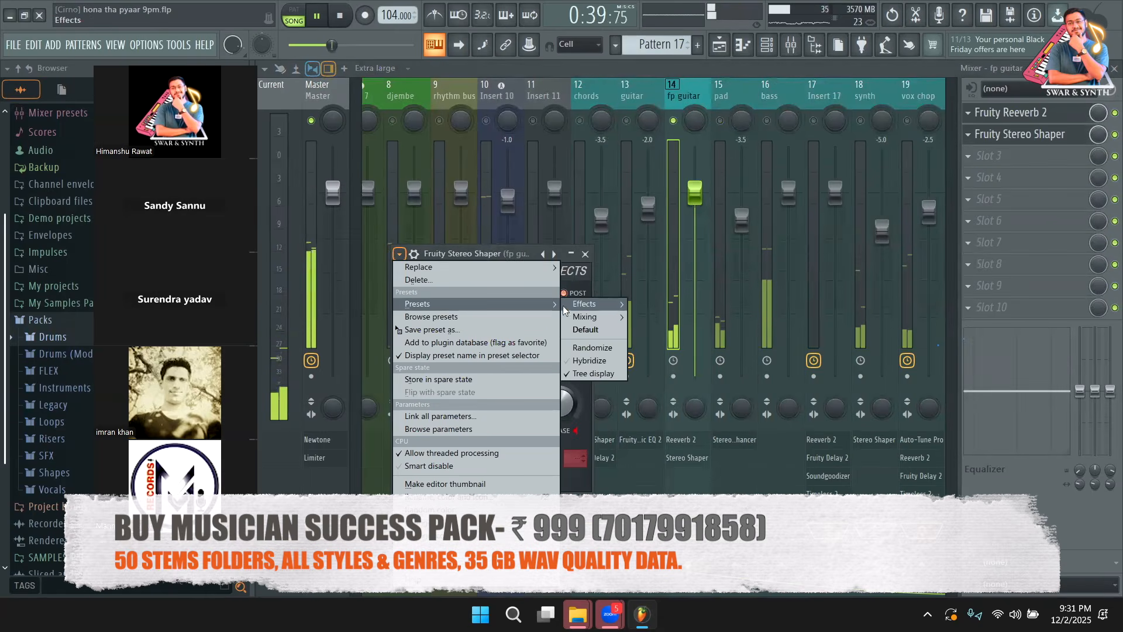
mouse_move(585, 304)
click(656, 381)
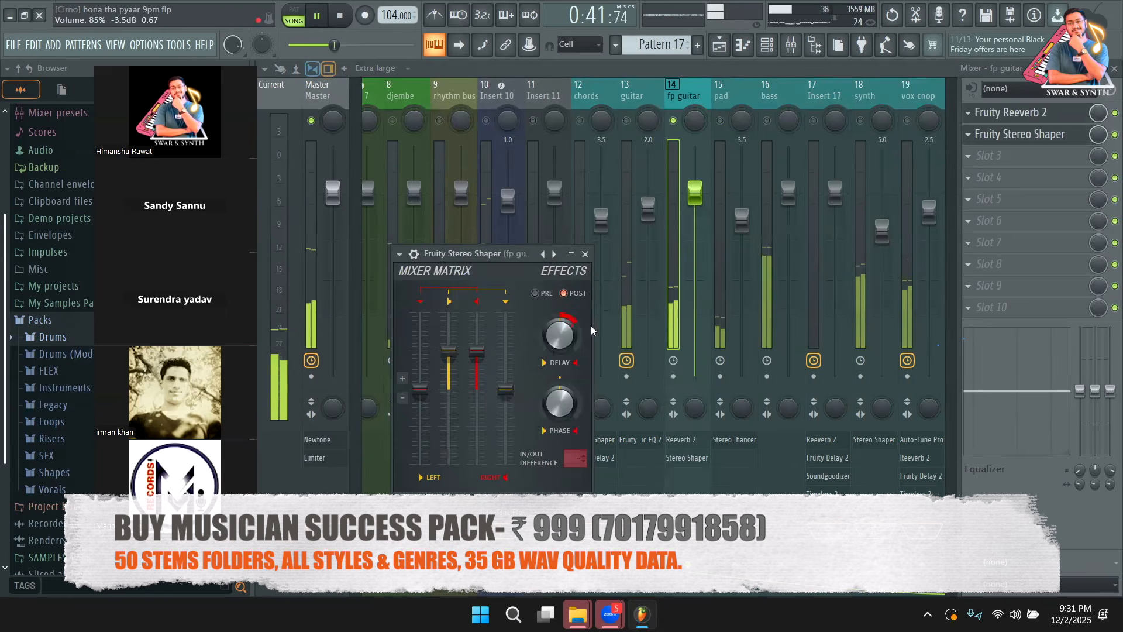
Step: Unsolo the fp guitar track and boost its mid EQ band by 3.5 dB
right_click(673, 120)
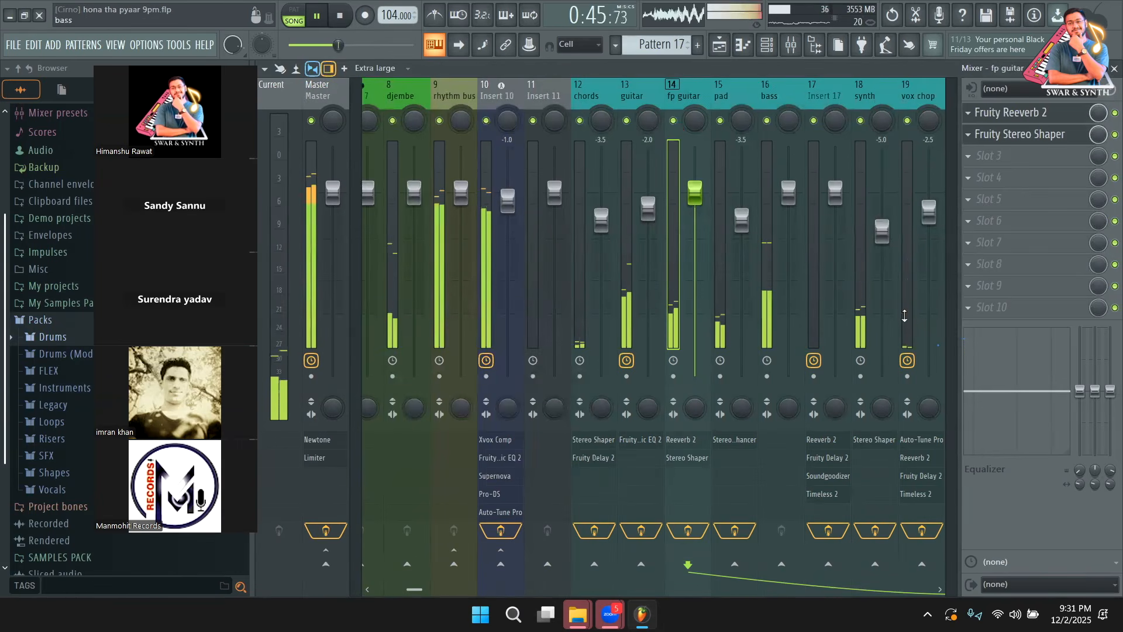
mouse_move(1095, 390)
mouse_down()
mouse_move(1094, 355)
mouse_move(1095, 378)
mouse_up()
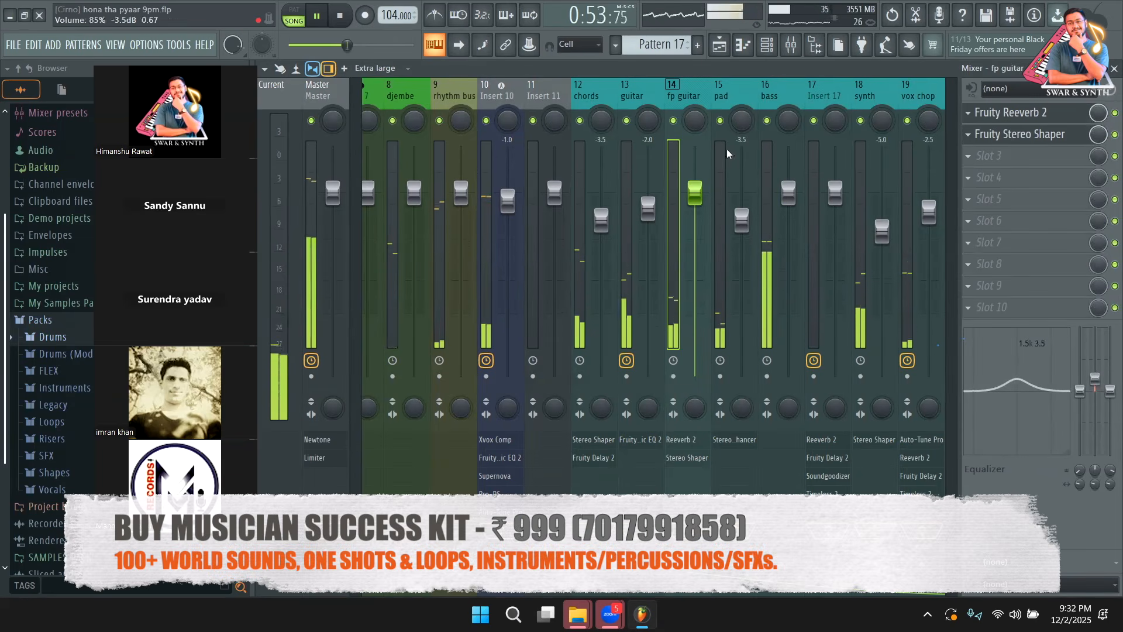
Step: Stop the song in the playlist and replay it from about bar 5, ahead of the first vocal clips
click(719, 44)
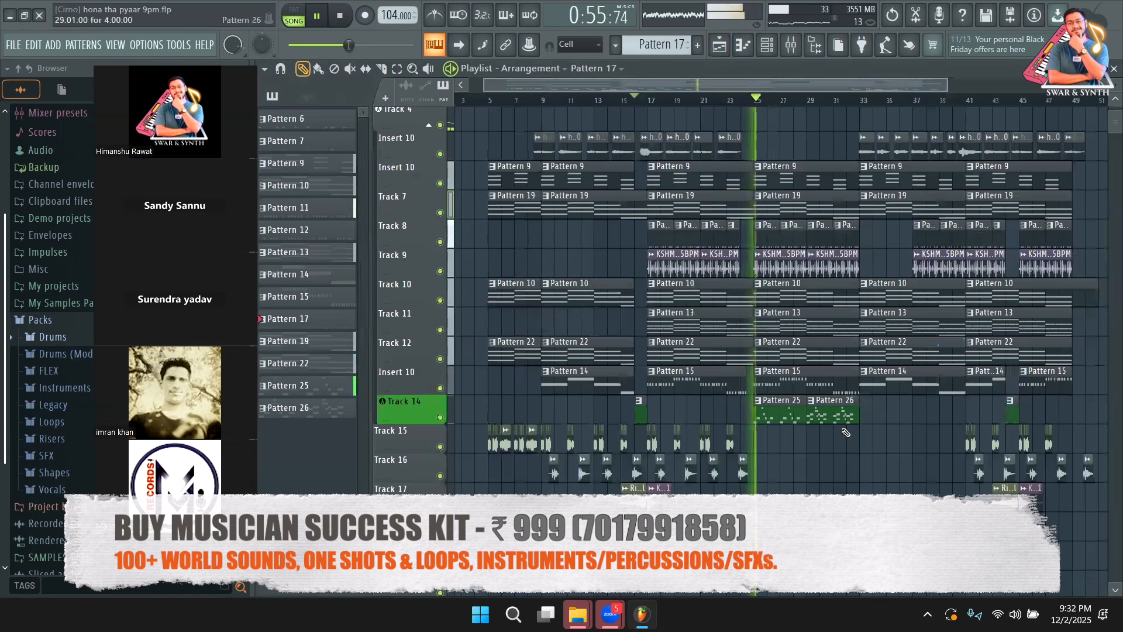
key(space)
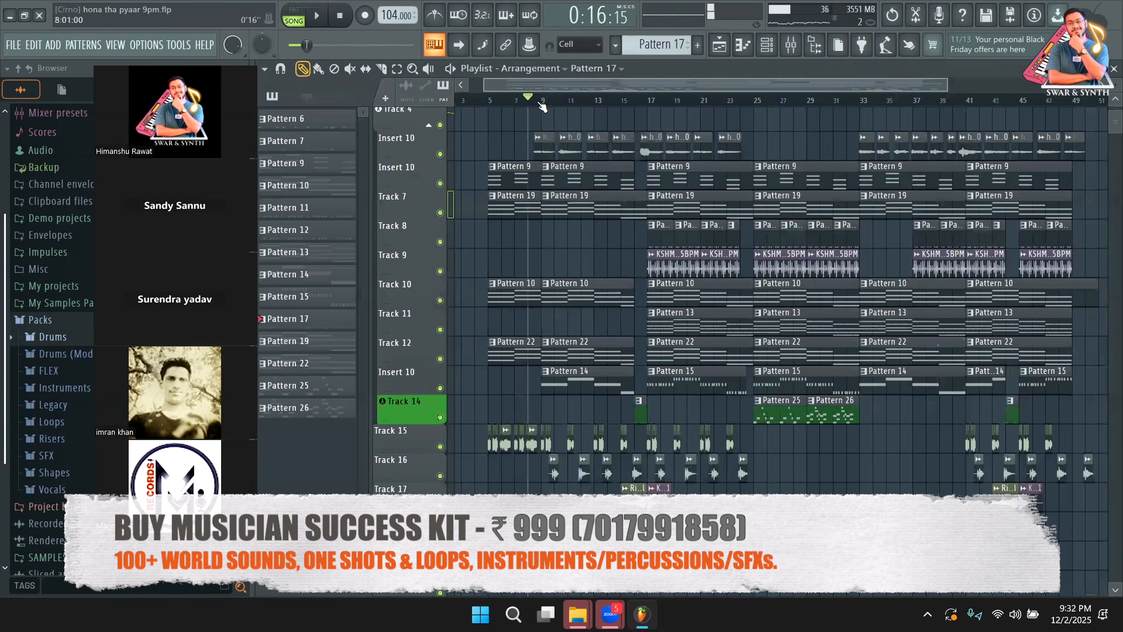
key(space)
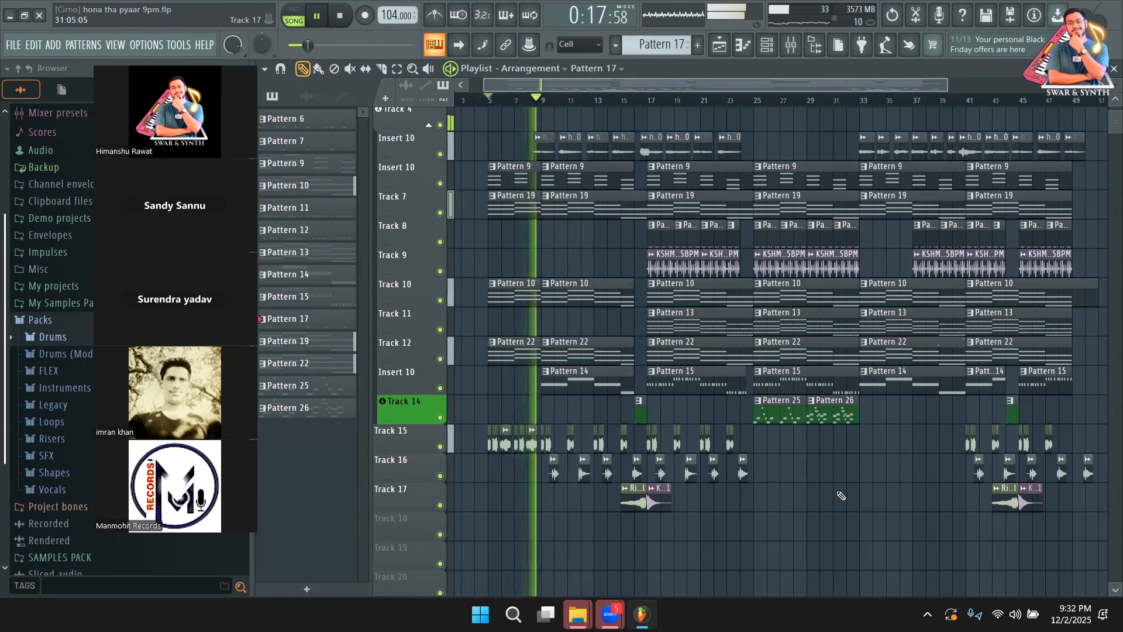
Step: Select the vocal clips' mixer track, Insert 10, and raise its volume to 0.0 dB
double_click(701, 153)
key(F9)
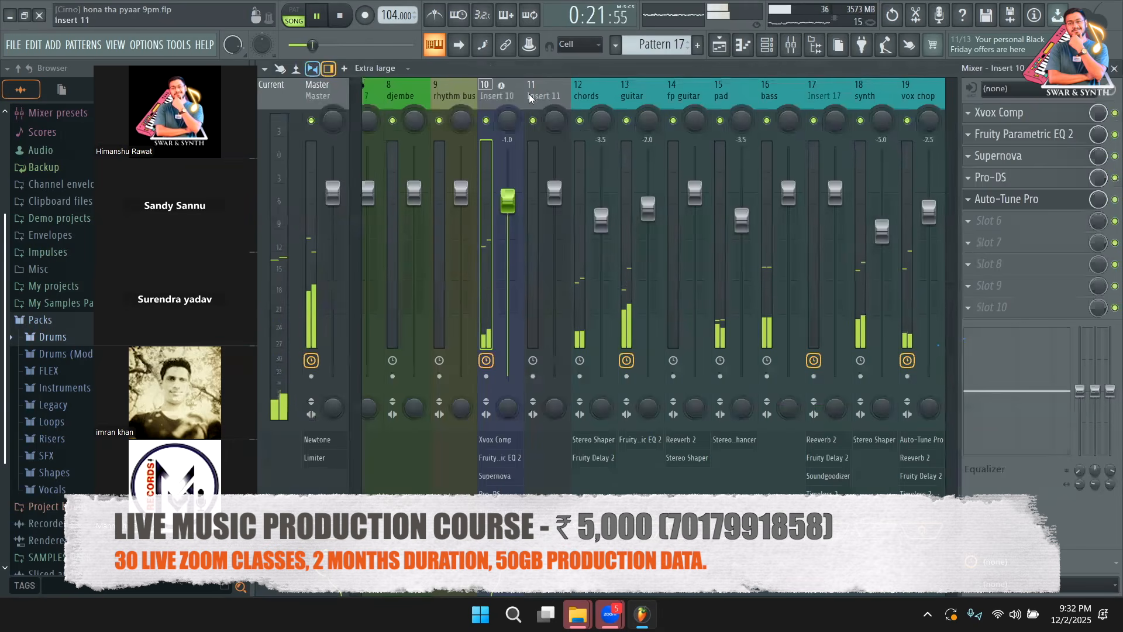
drag(510, 204, 508, 196)
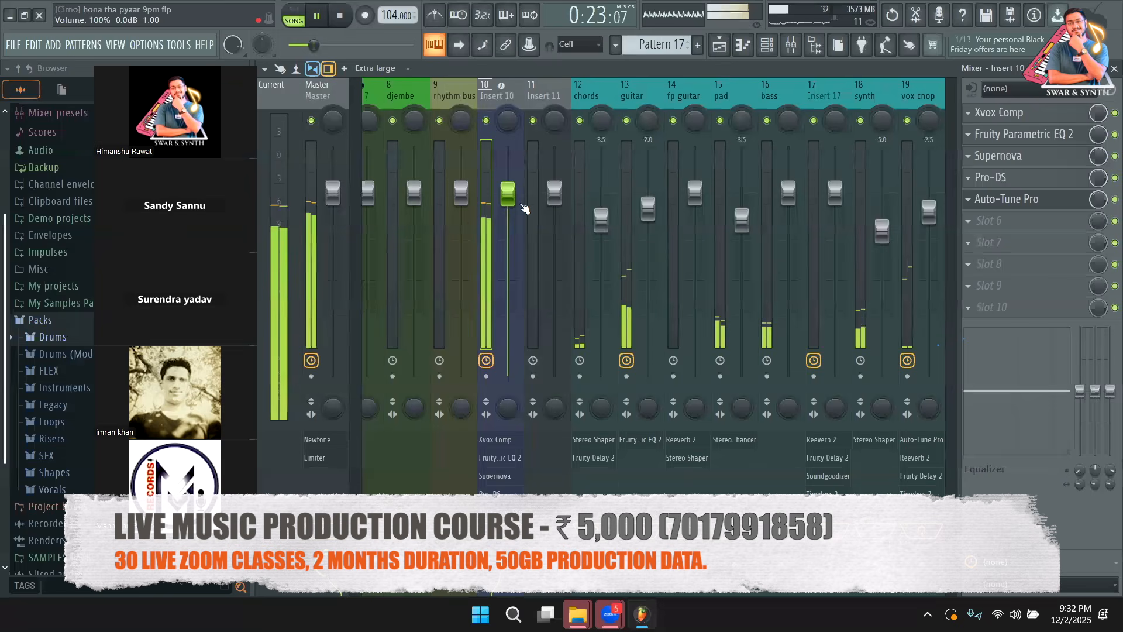
Step: Shift the high band 7 upward in frequency in Insert 10's Parametric EQ 2, and boost the track's mid EQ by 2.5 dB
click(1047, 142)
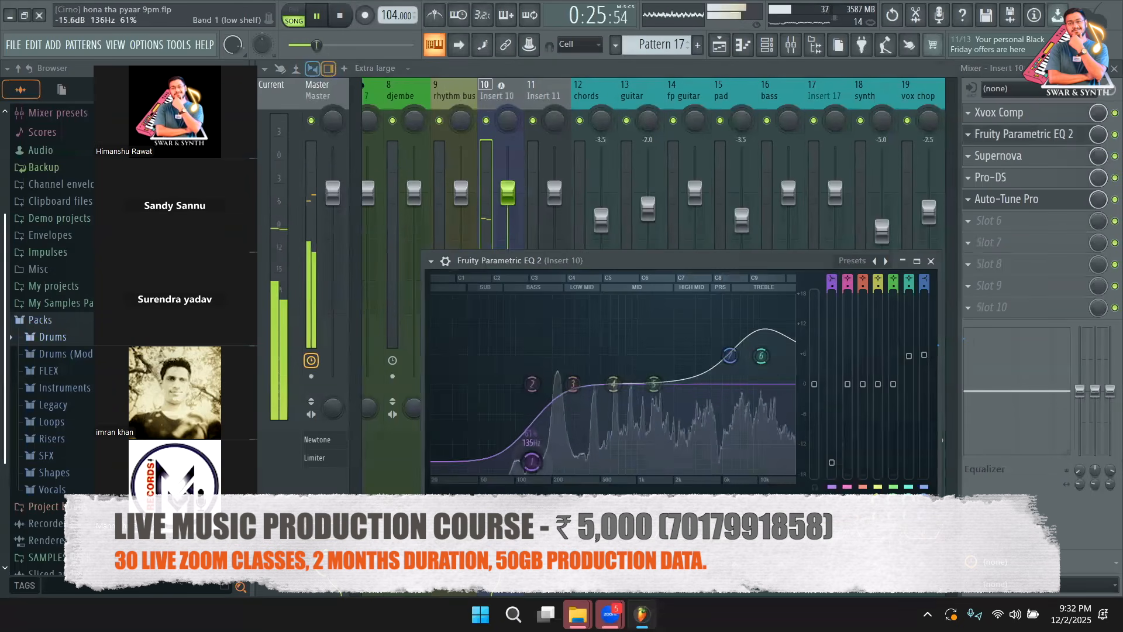
drag(729, 355, 763, 355)
mouse_move(1095, 390)
mouse_down()
mouse_move(1095, 358)
mouse_move(1095, 379)
mouse_up()
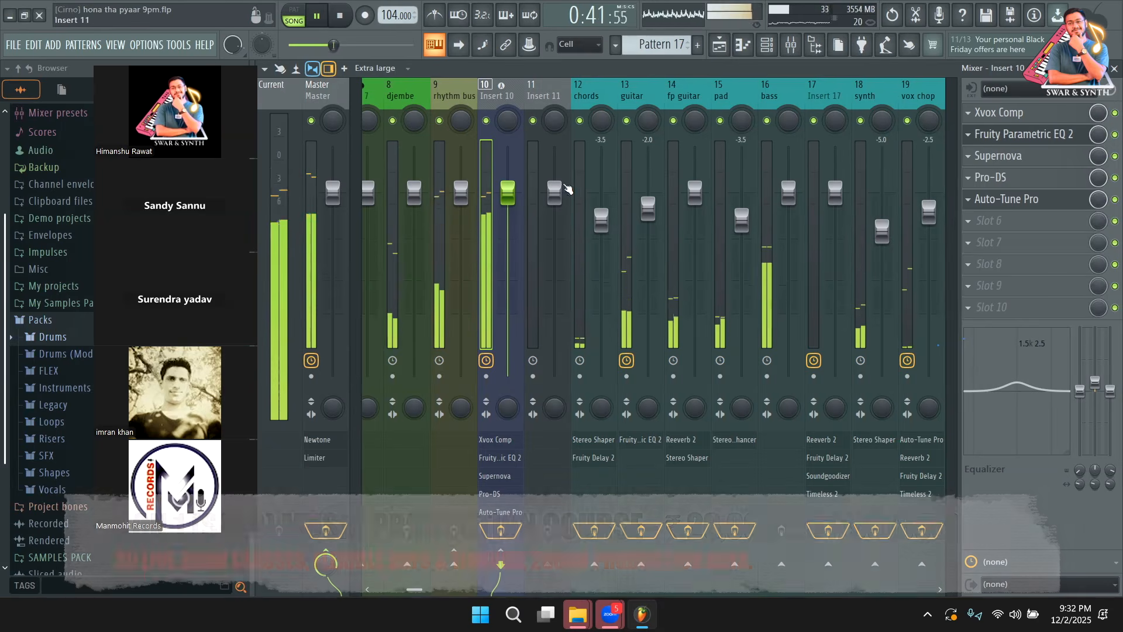
Step: Replay the first vocal section in the playlist, skipping ahead to about bar 13 and bar 15
click(729, 50)
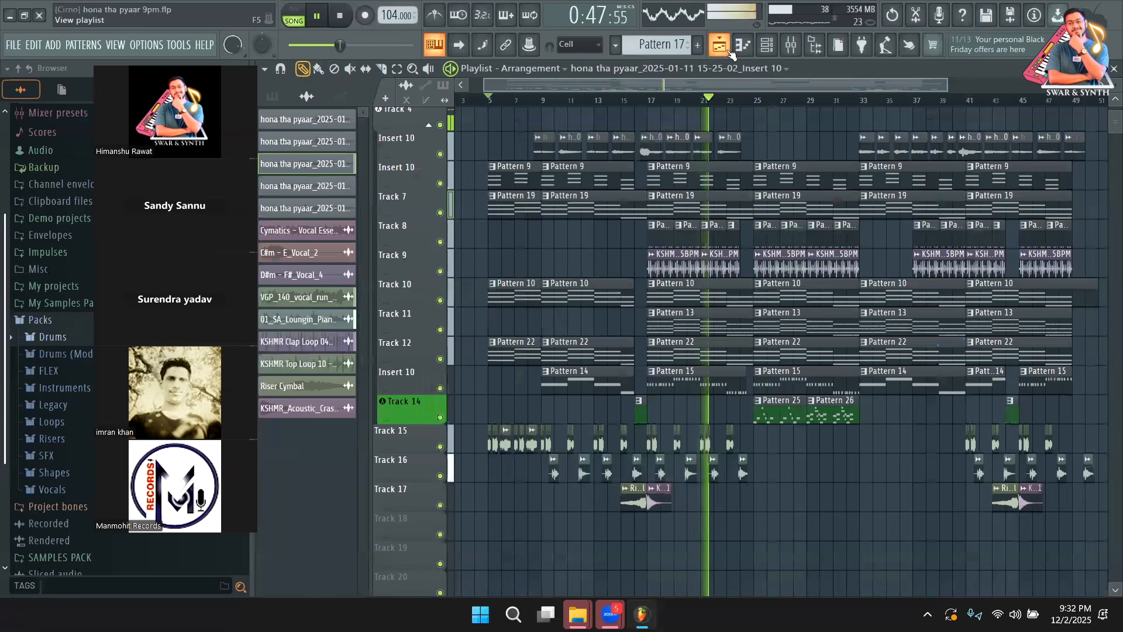
drag(947, 86, 660, 94)
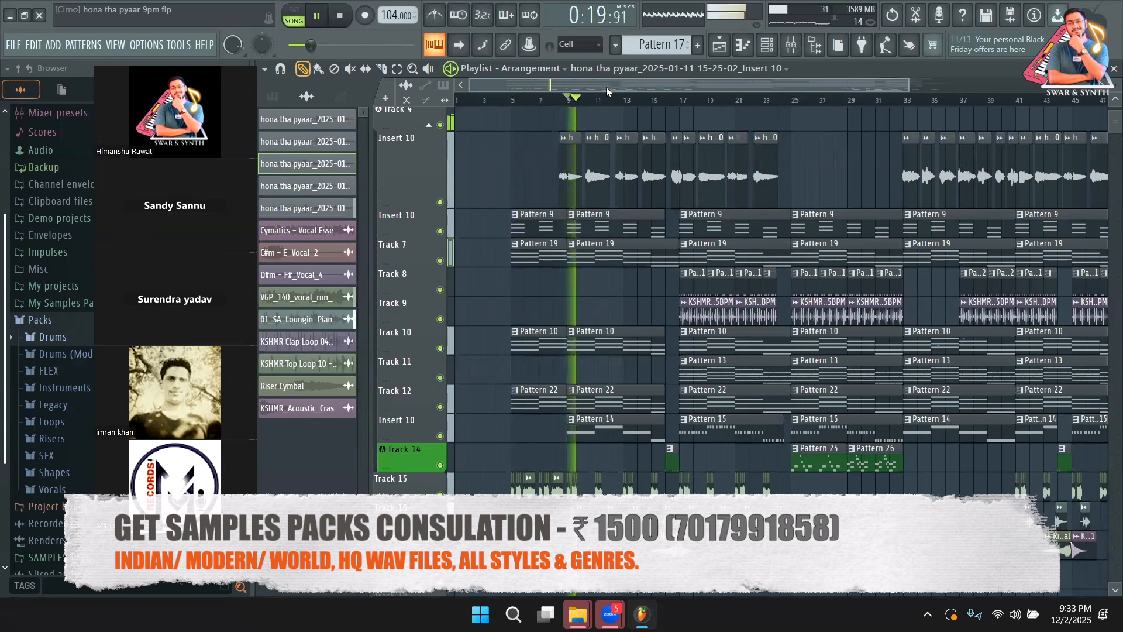
click(625, 98)
click(657, 101)
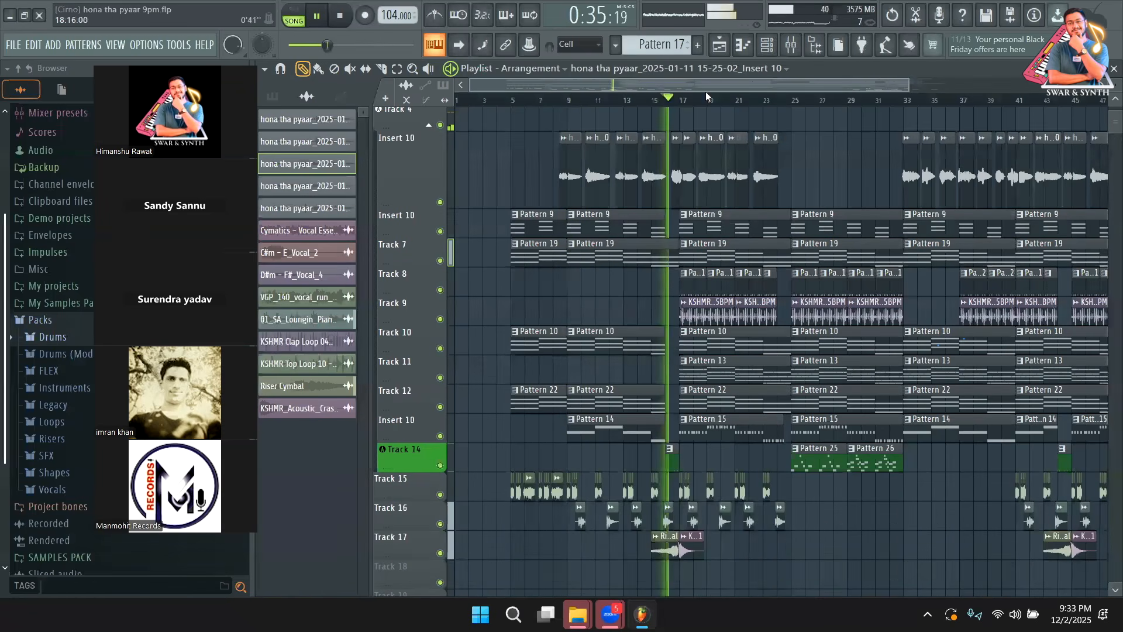
Step: Set the Comp amount to 50% in the Xvox Comp plugin on the Insert 10 vocal track
click(793, 47)
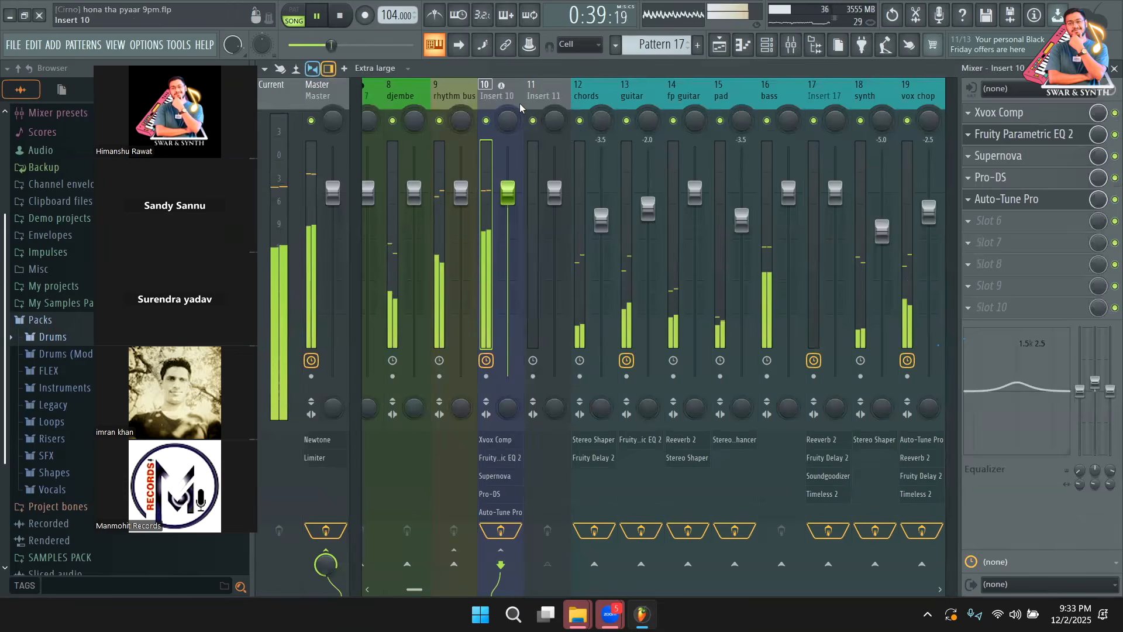
click(999, 113)
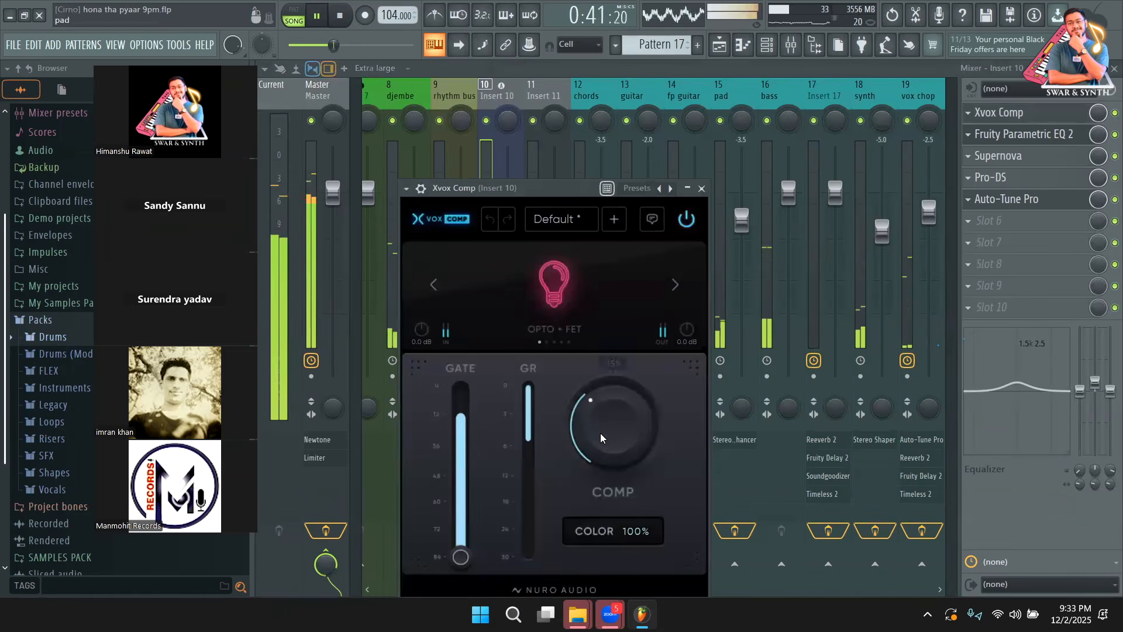
drag(606, 385, 607, 392)
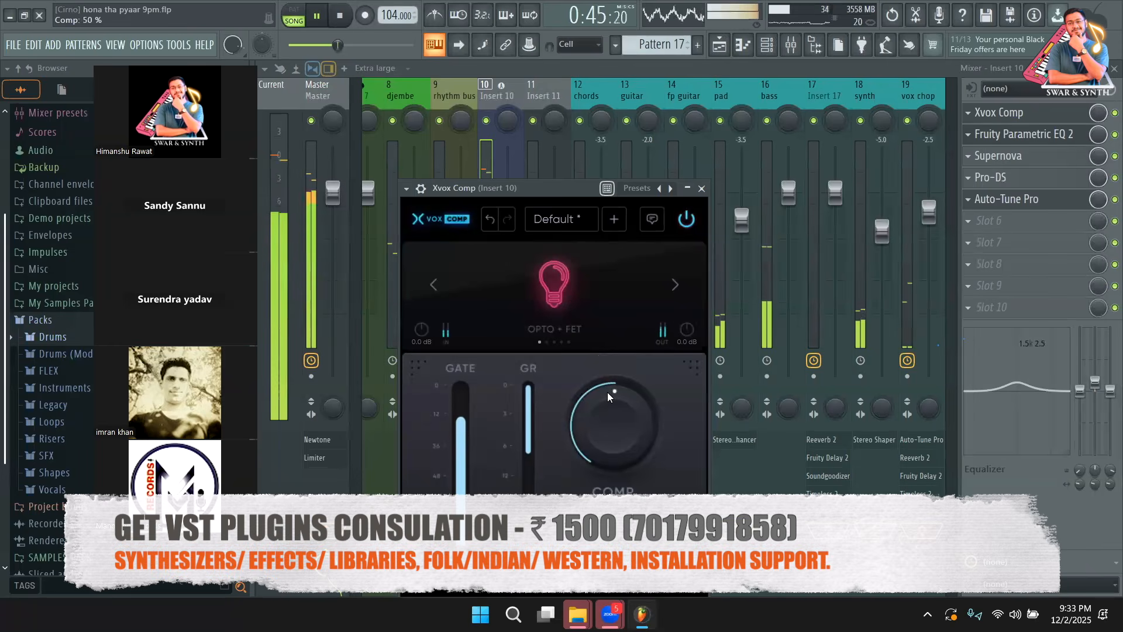
click(702, 188)
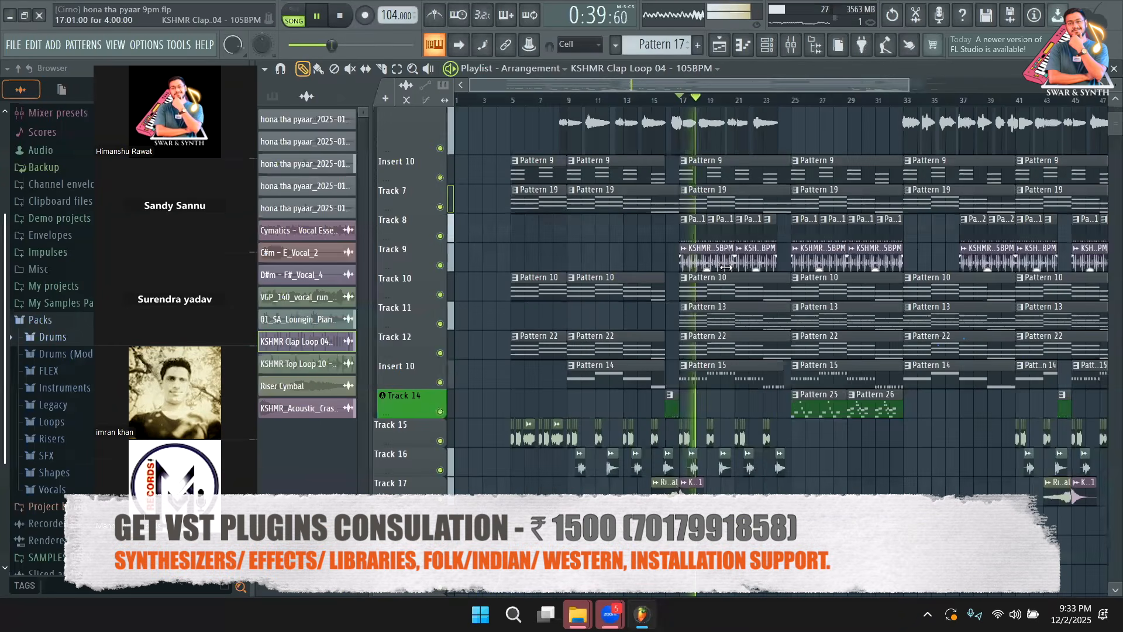
Step: Set the KSHMR Clap Loop 04 clip's channel volume to 35% and select the Insert 10 mixer track
double_click(725, 267)
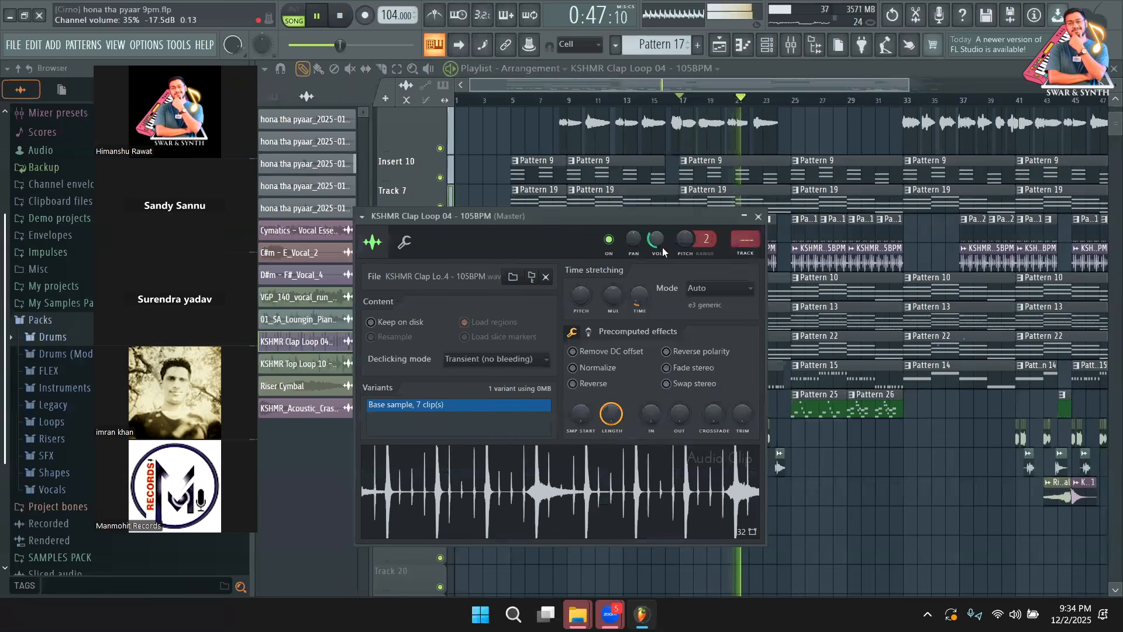
click(791, 45)
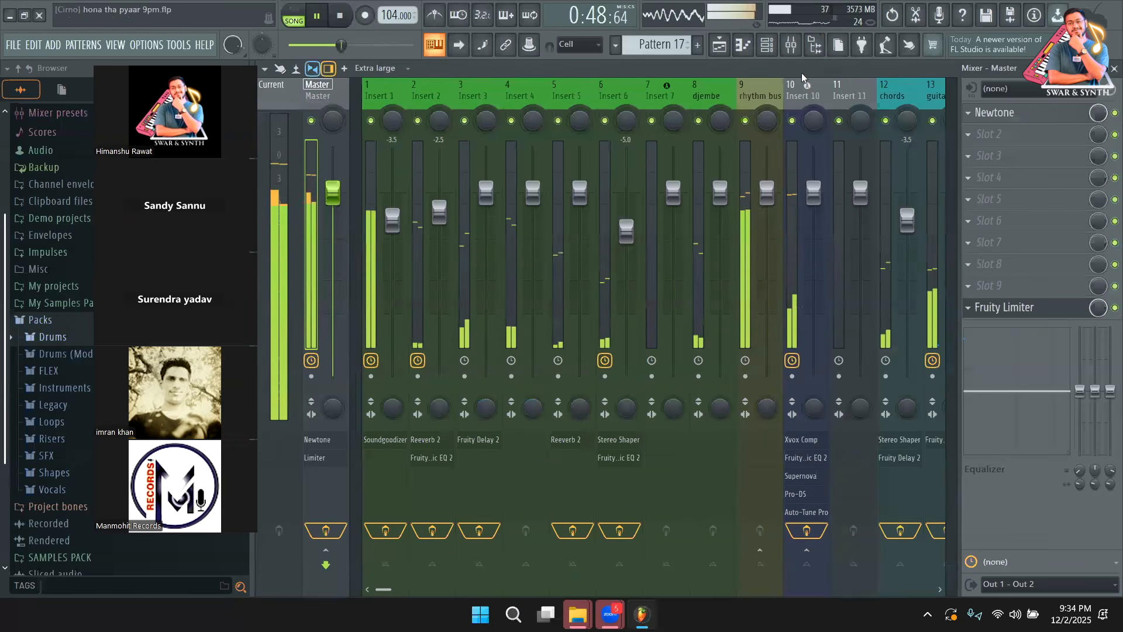
click(823, 99)
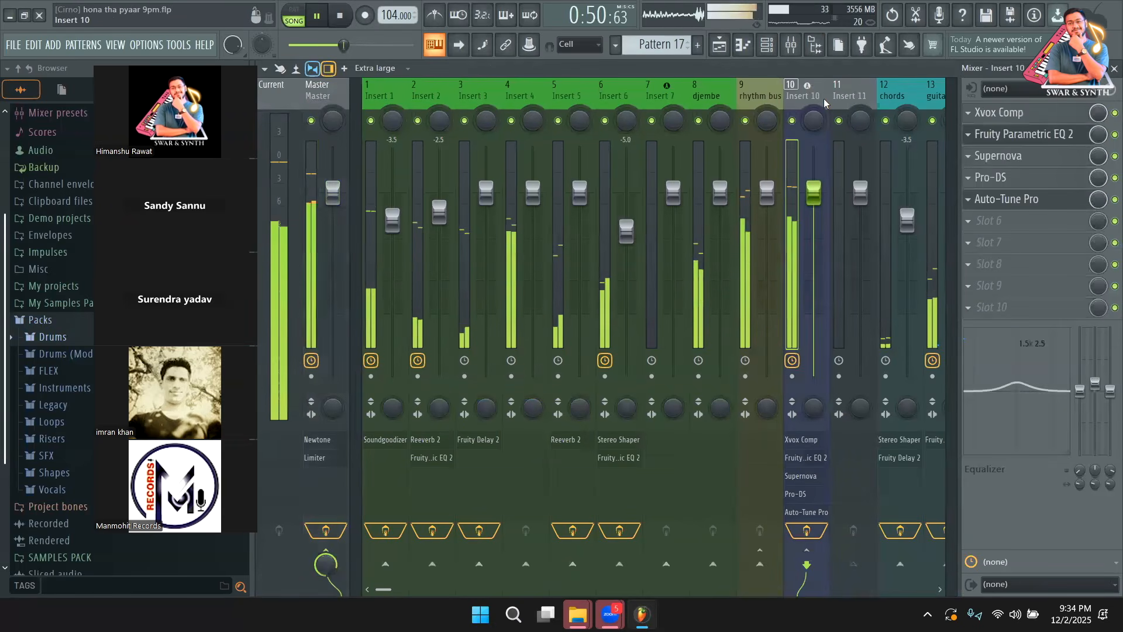
click(724, 48)
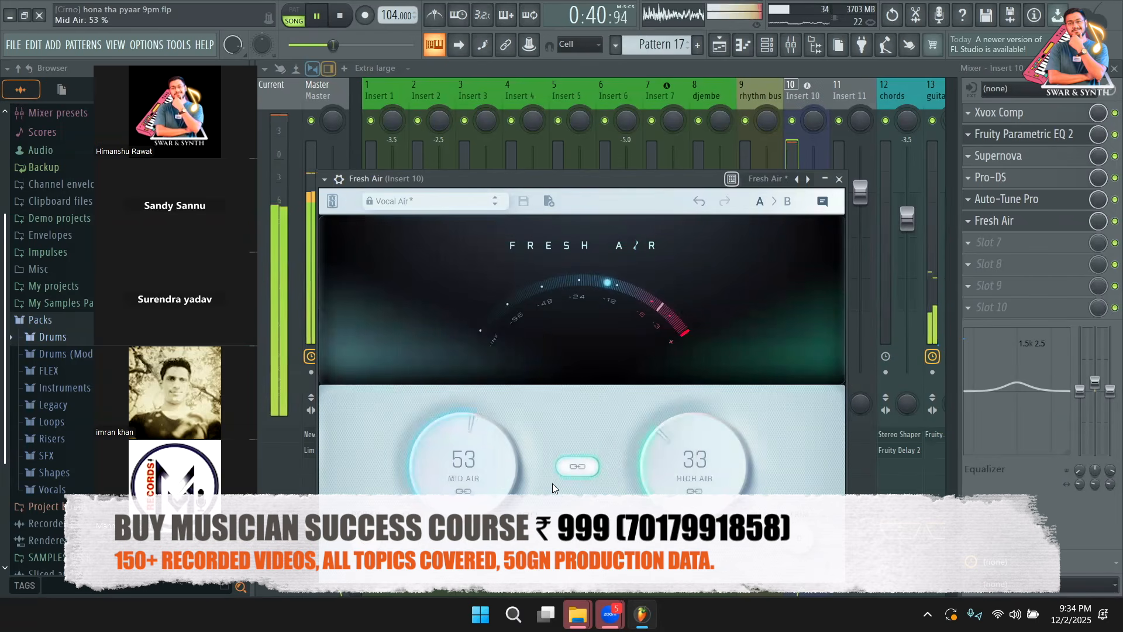
Step: Unlink the two Fresh Air knobs on Insert 10, and set Mid Air to 22 and High Air to 50
click(576, 467)
drag(462, 459, 462, 508)
drag(699, 466, 724, 468)
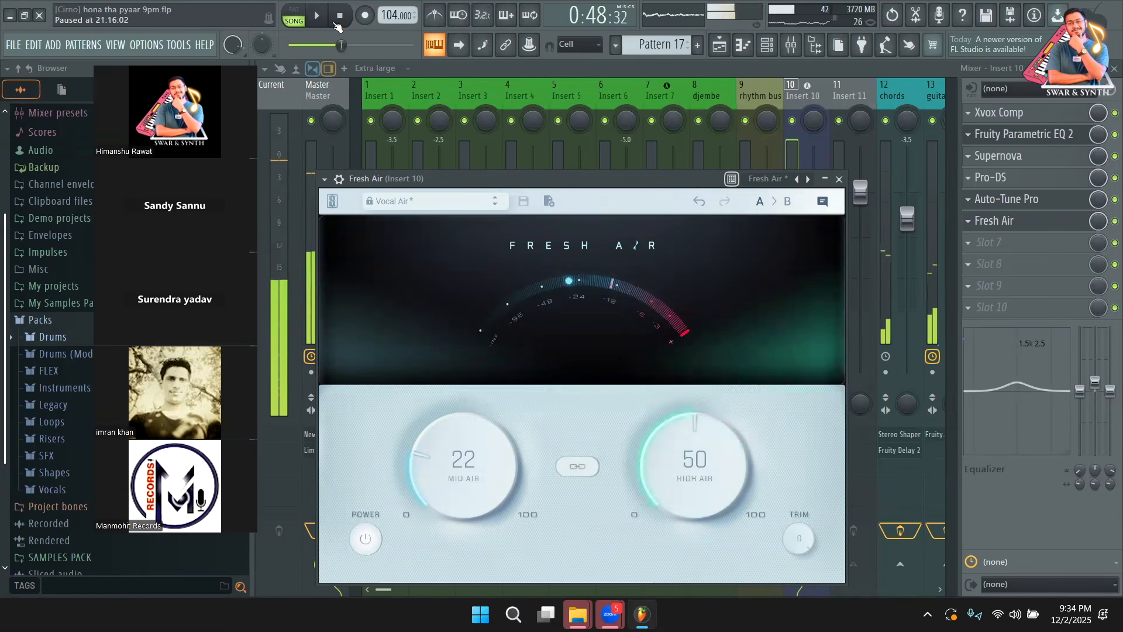
Step: Replay the song from around the start of the vocals and lower Insert 10's volume to -1.5 dB
drag(355, 43, 308, 44)
click(806, 93)
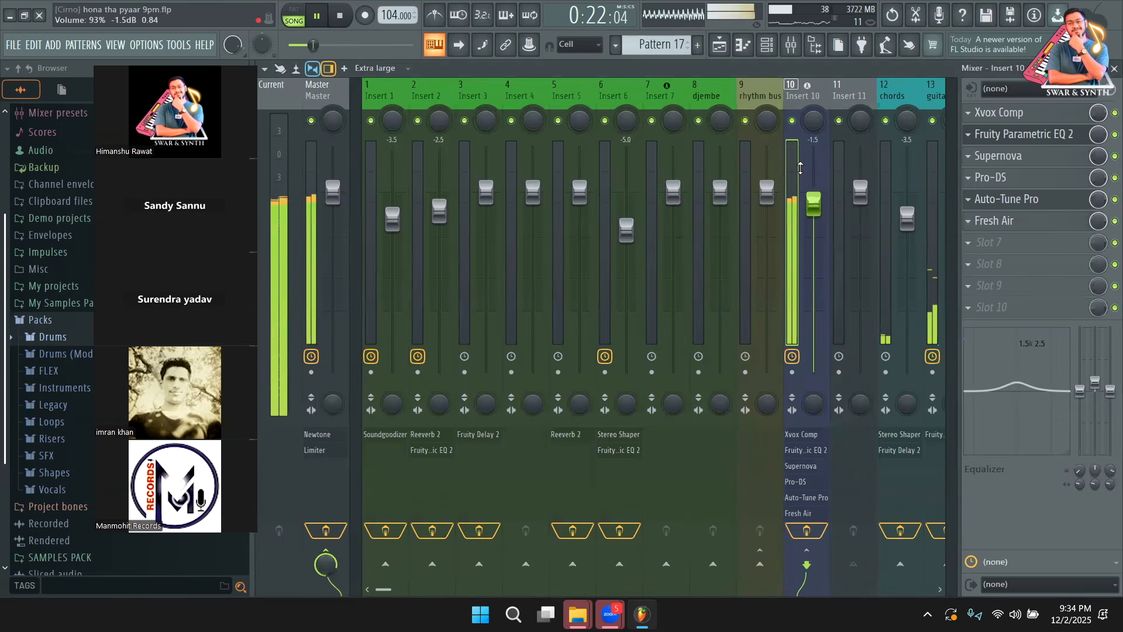
Step: Add the Timeless 2 delay to Insert 10's seventh effect slot, searching the full plugin list for "time"
click(1034, 240)
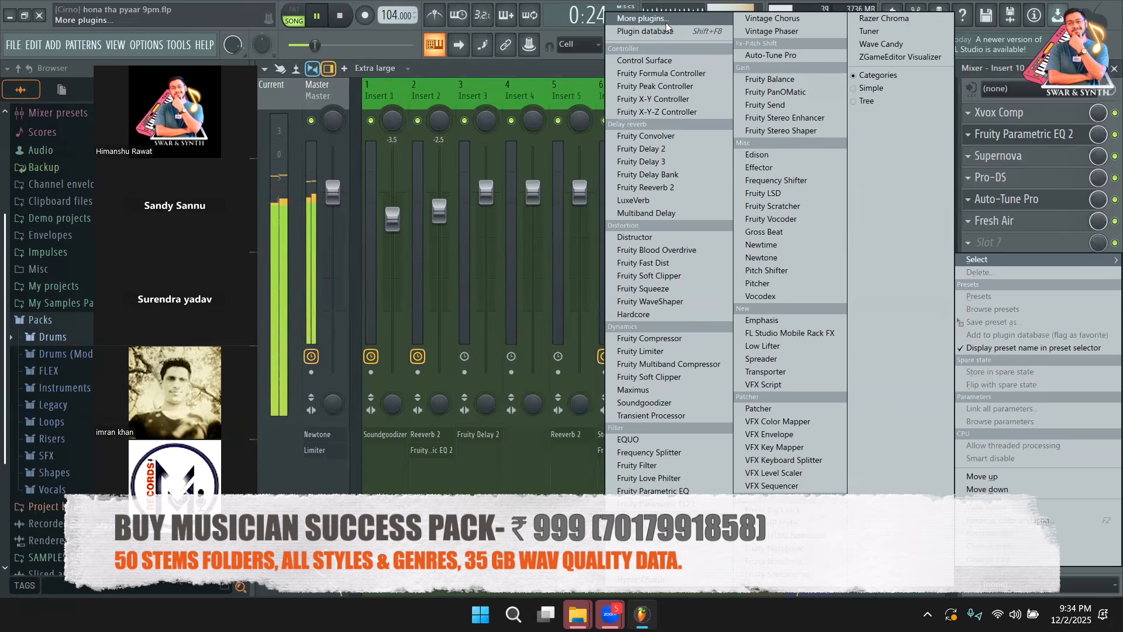
click(643, 18)
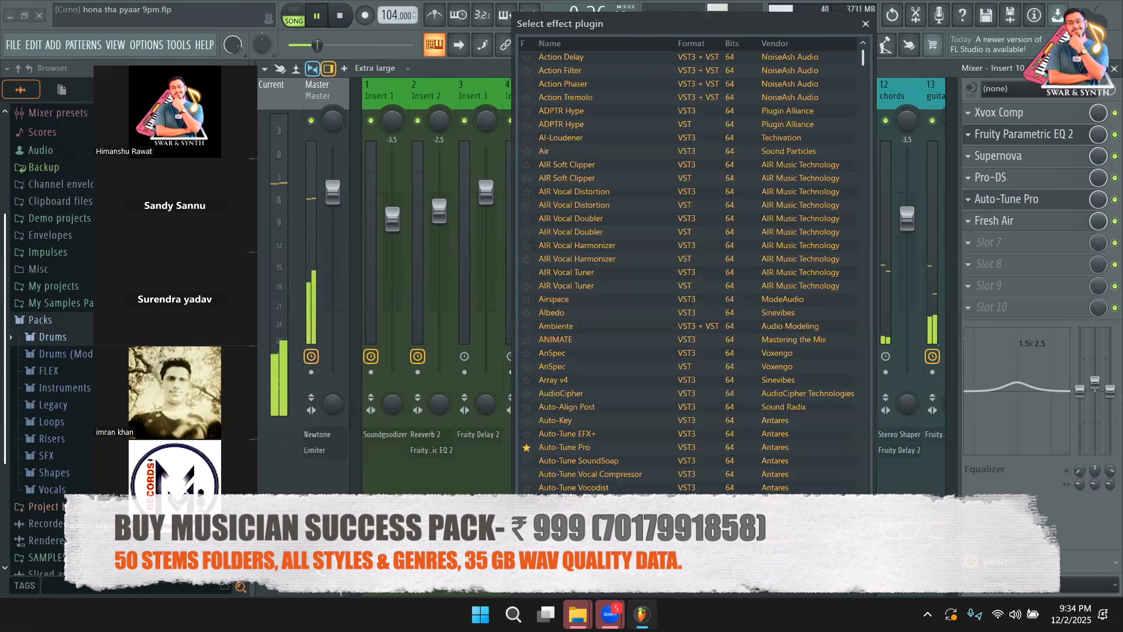
text(time)
click(587, 139)
double_click(586, 139)
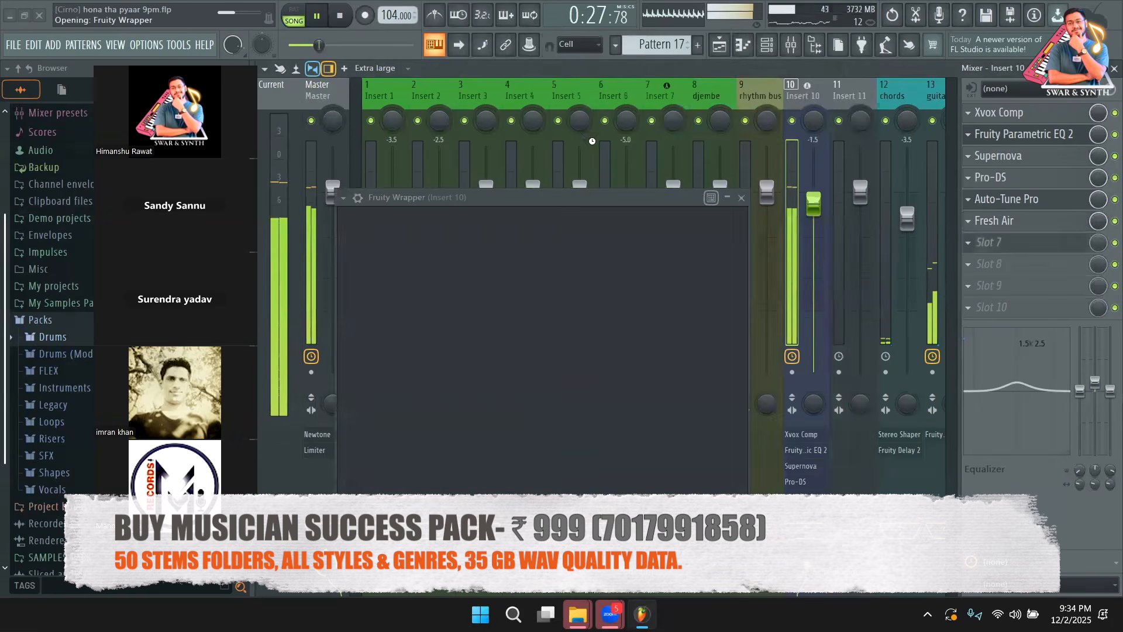
Step: Step forward through three Timeless 2 presets past Basic Stereo Delay, and reduce the slot's mix level to about 24%
click(677, 218)
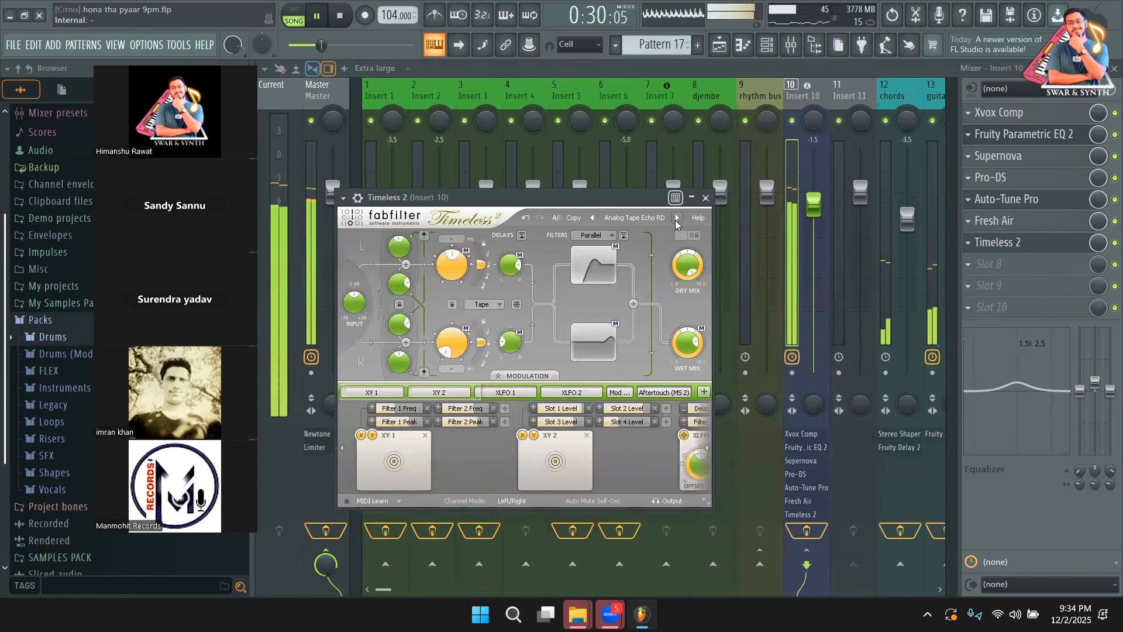
click(677, 217)
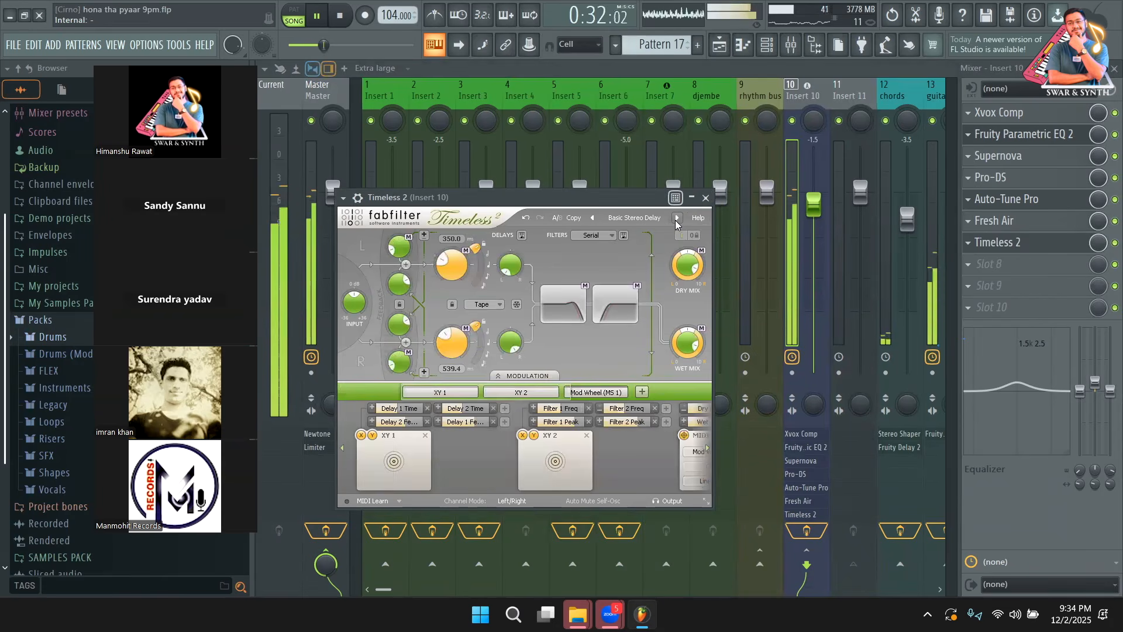
click(676, 217)
mouse_move(1099, 242)
mouse_down()
mouse_move(1098, 269)
mouse_move(1103, 246)
mouse_up()
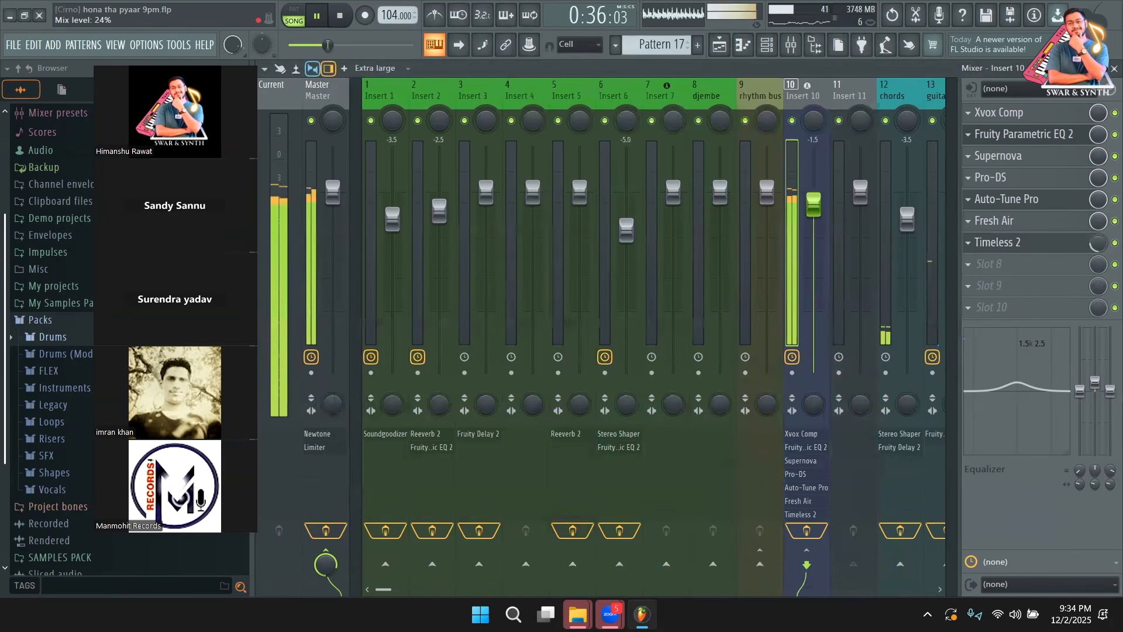
drag(1102, 246, 1102, 245)
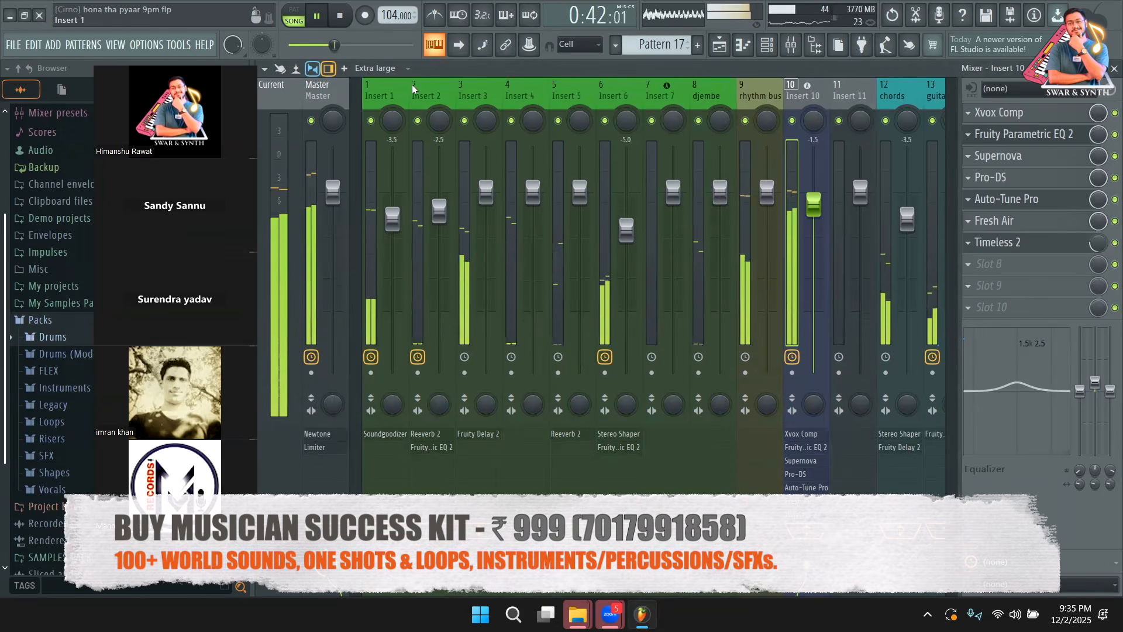
Step: Lower the Insert 1 track's volume to -5.0 dB
click(379, 158)
drag(392, 219, 392, 229)
drag(565, 99, 275, 100)
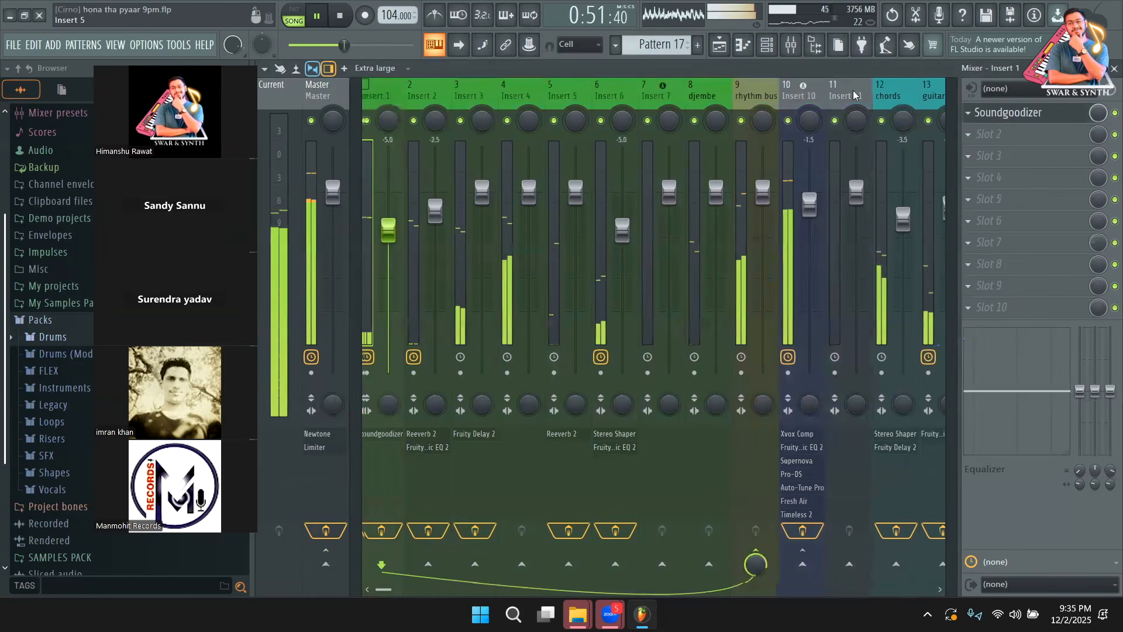
Step: Select the Insert 10 vocal track and lower its volume to -2.1 dB
click(804, 94)
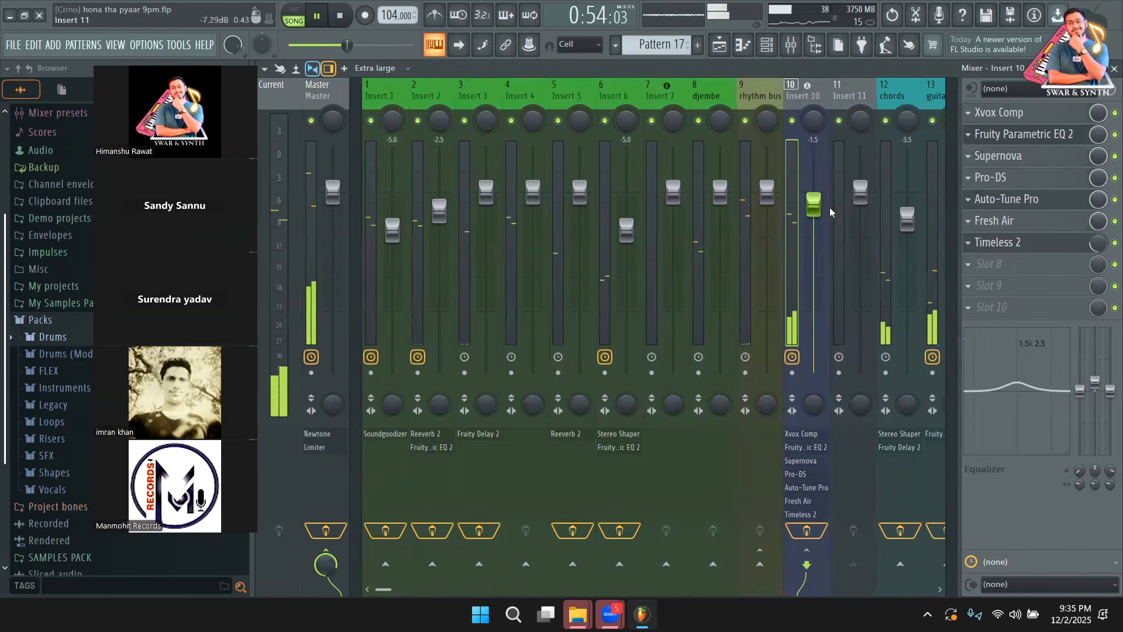
drag(819, 207, 813, 206)
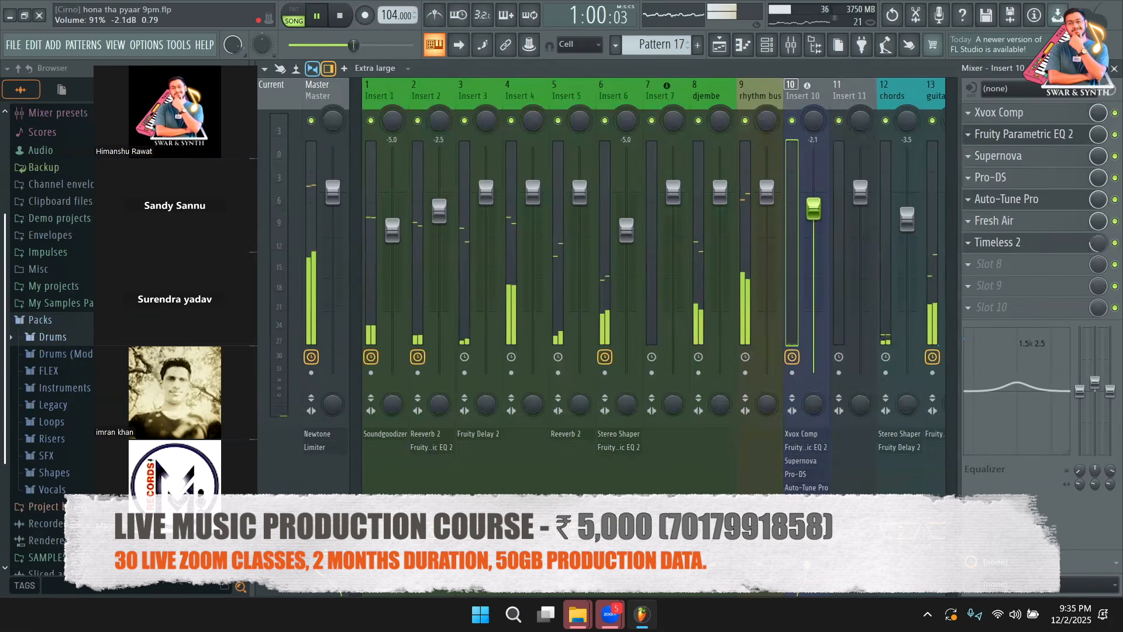
Step: Stop playback, show the playlist, and set the playback position to the start of bar 25 for a brief listen
key(space)
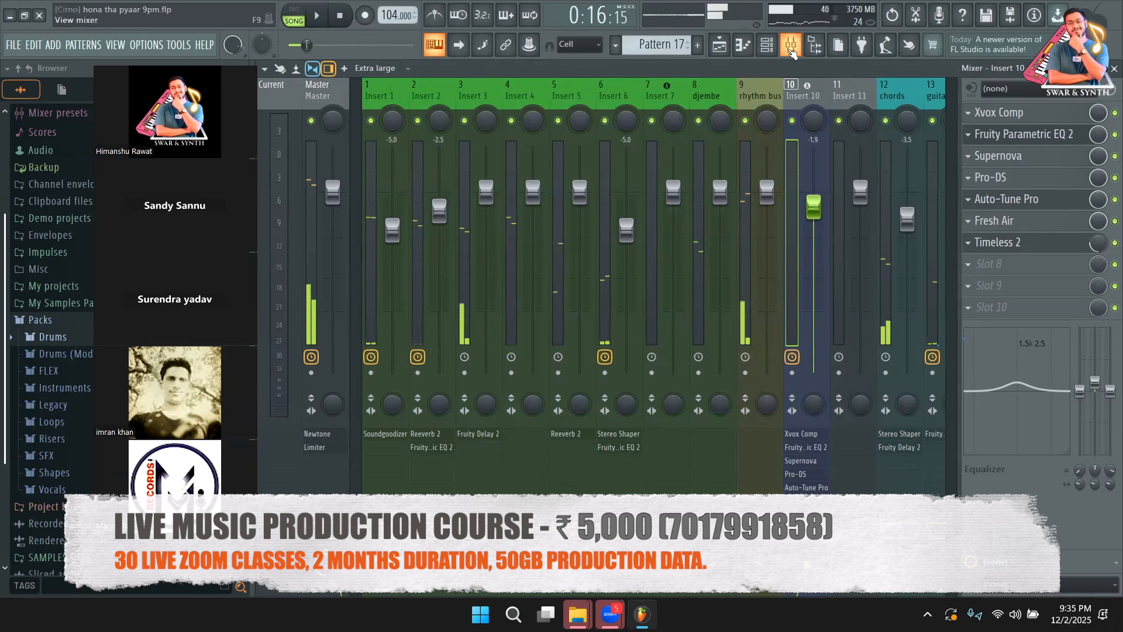
click(720, 45)
scroll(708, 216, up, 4)
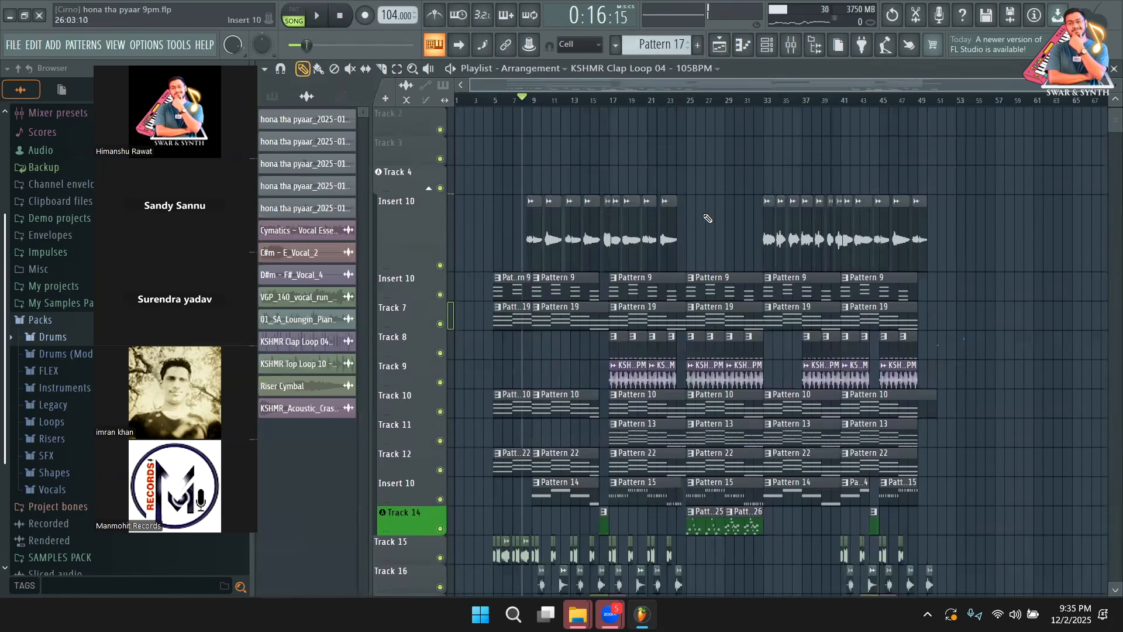
scroll(690, 187, down, 4)
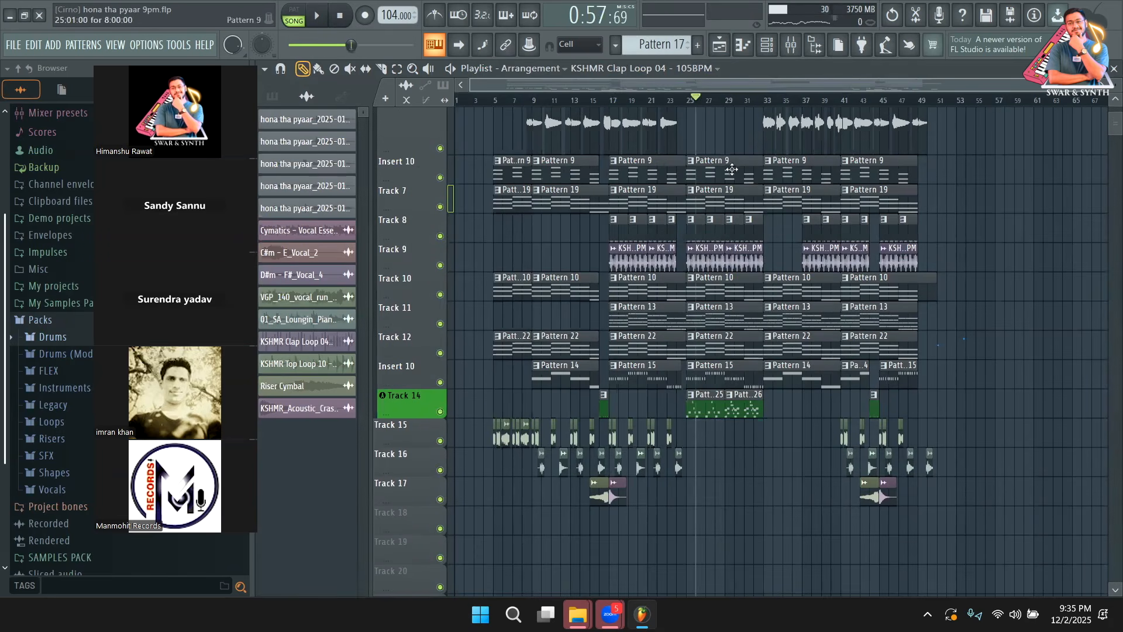
click(688, 100)
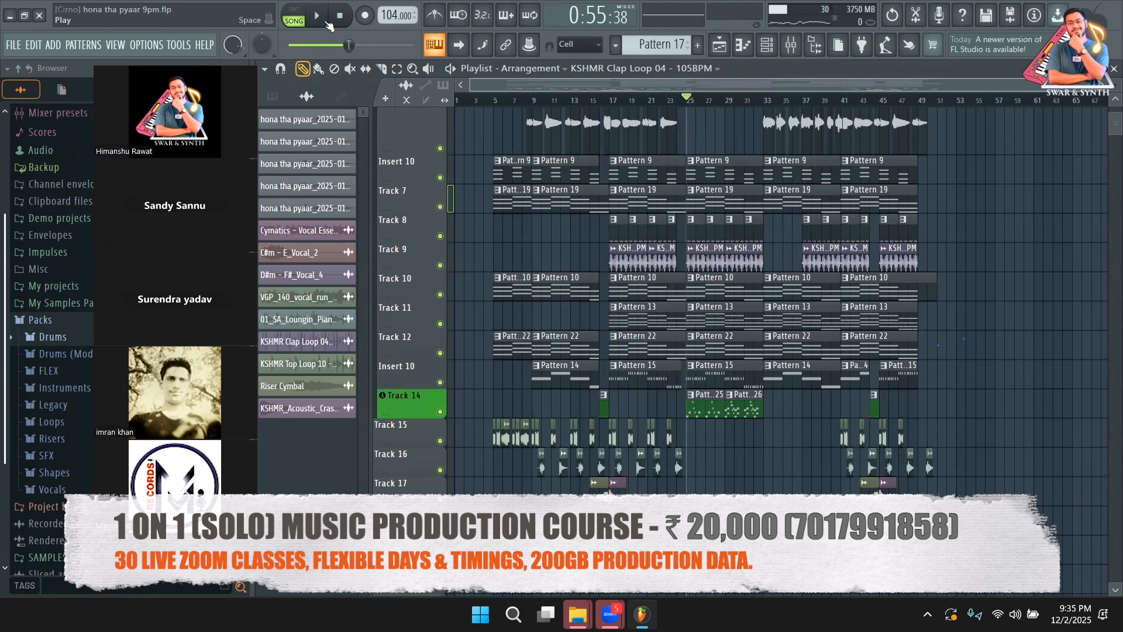
click(327, 22)
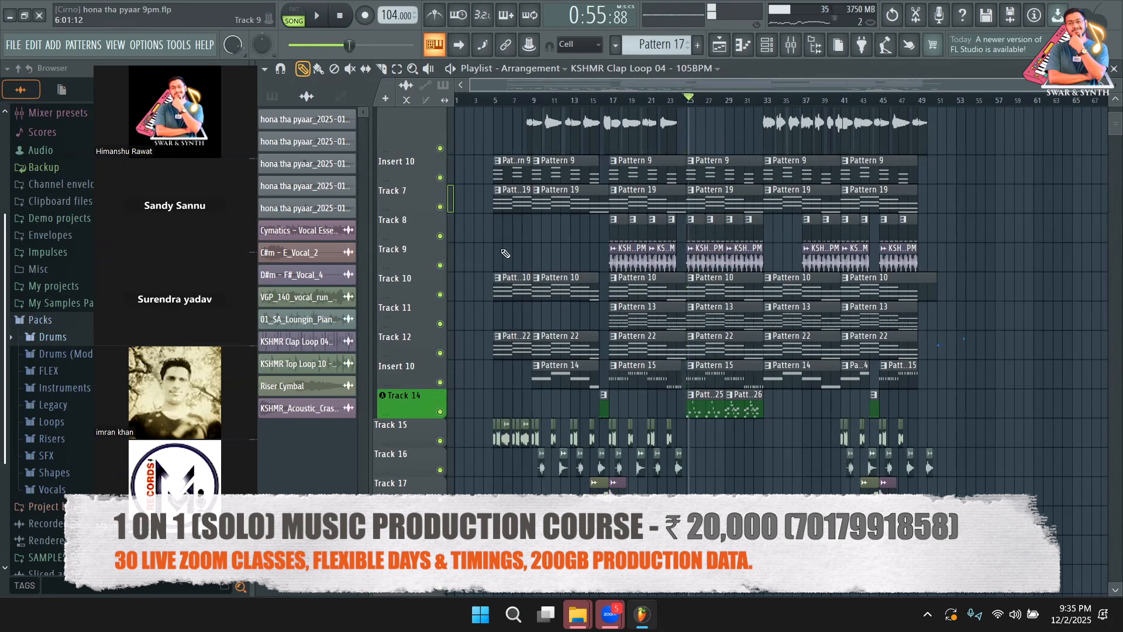
Step: Audition only Track 8 and the Insert 10 row holding Patterns 14 and 15 from bar 25, and restore all tracks
right_click(443, 236)
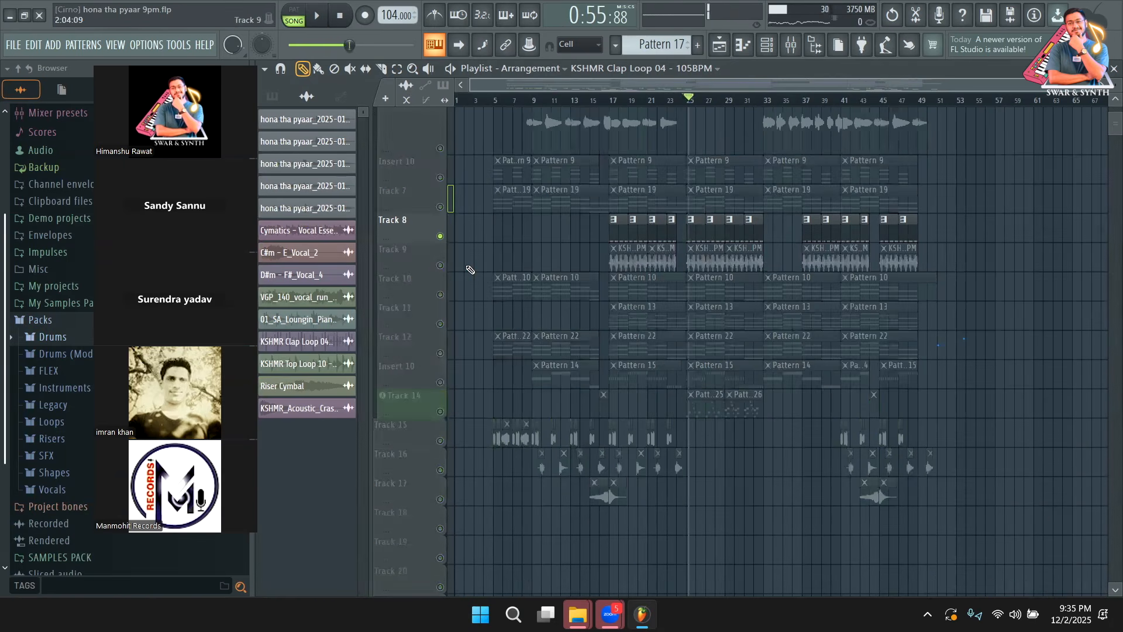
click(448, 386)
key(space)
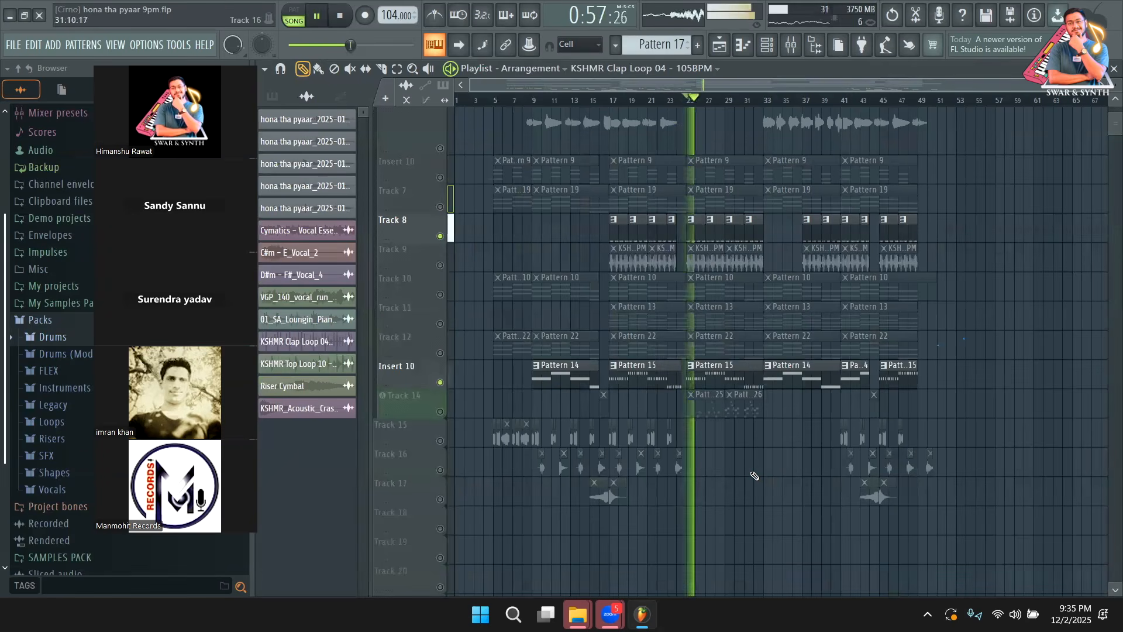
right_click(443, 236)
right_click(443, 237)
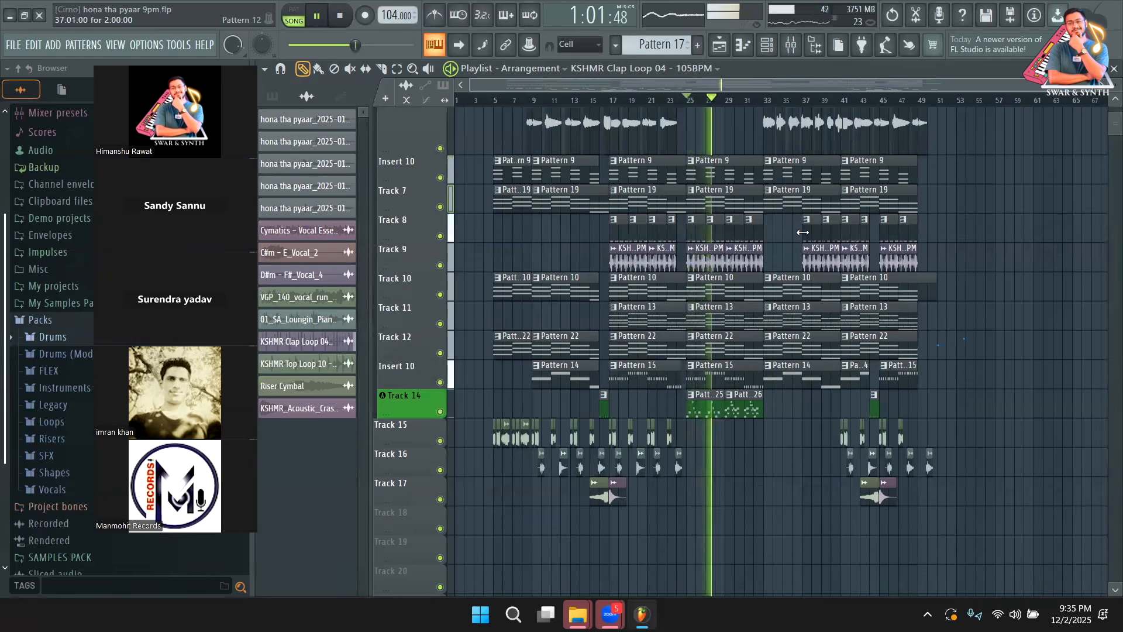
Step: Listen to the arrangement from bar 37 while reviewing all playlist tracks, with the timeline slightly enlarged, and stop playback
click(802, 100)
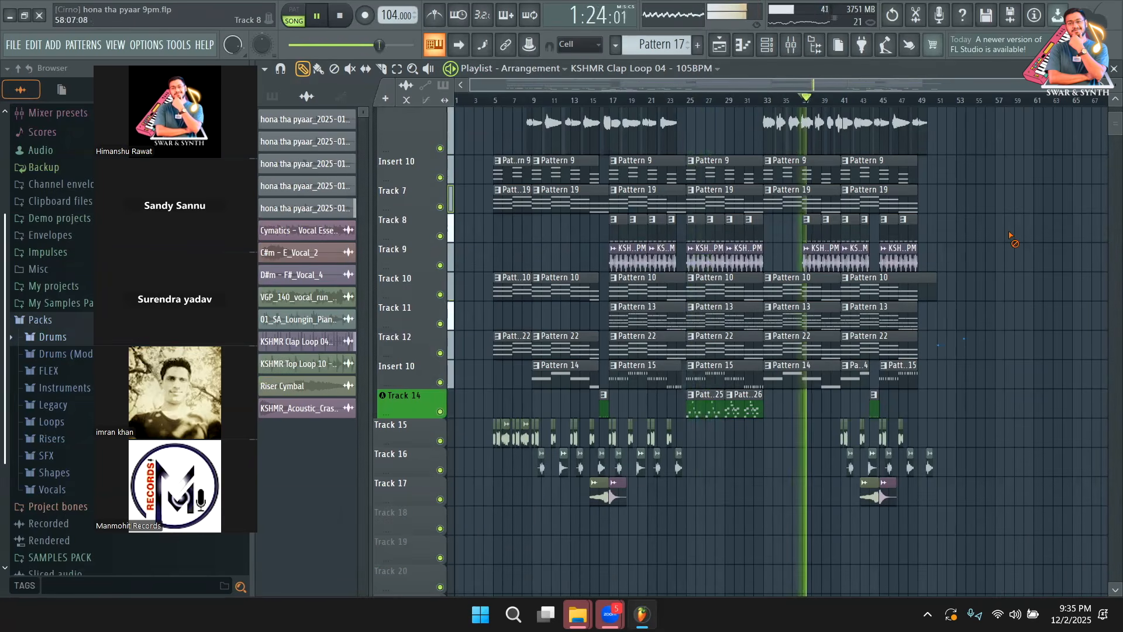
scroll(997, 246, up, 1)
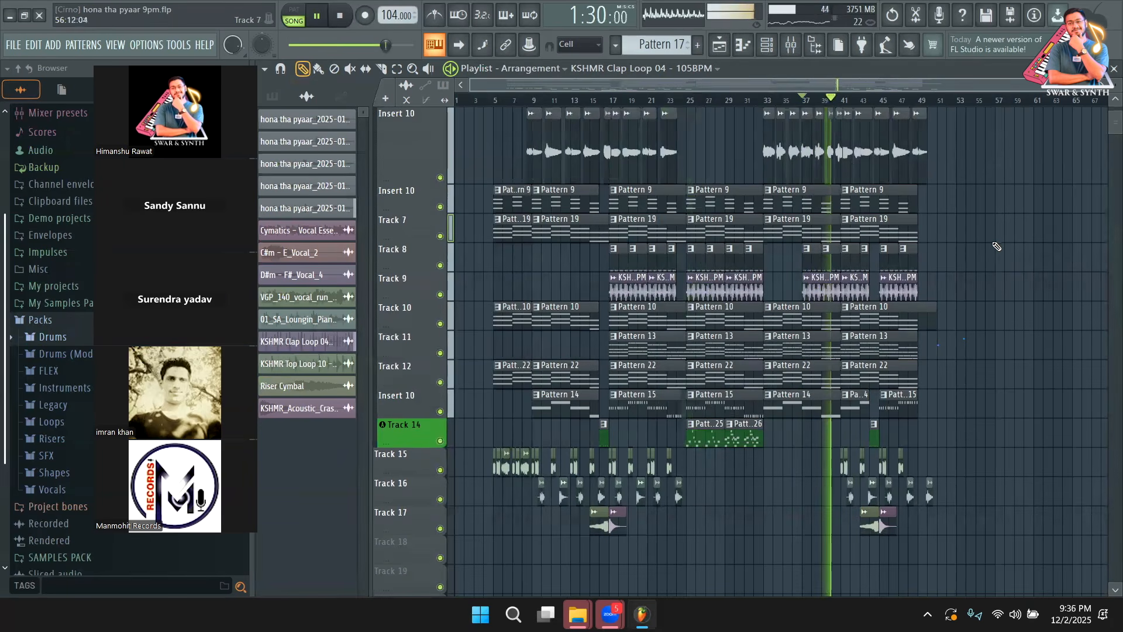
scroll(1008, 247, up, 2)
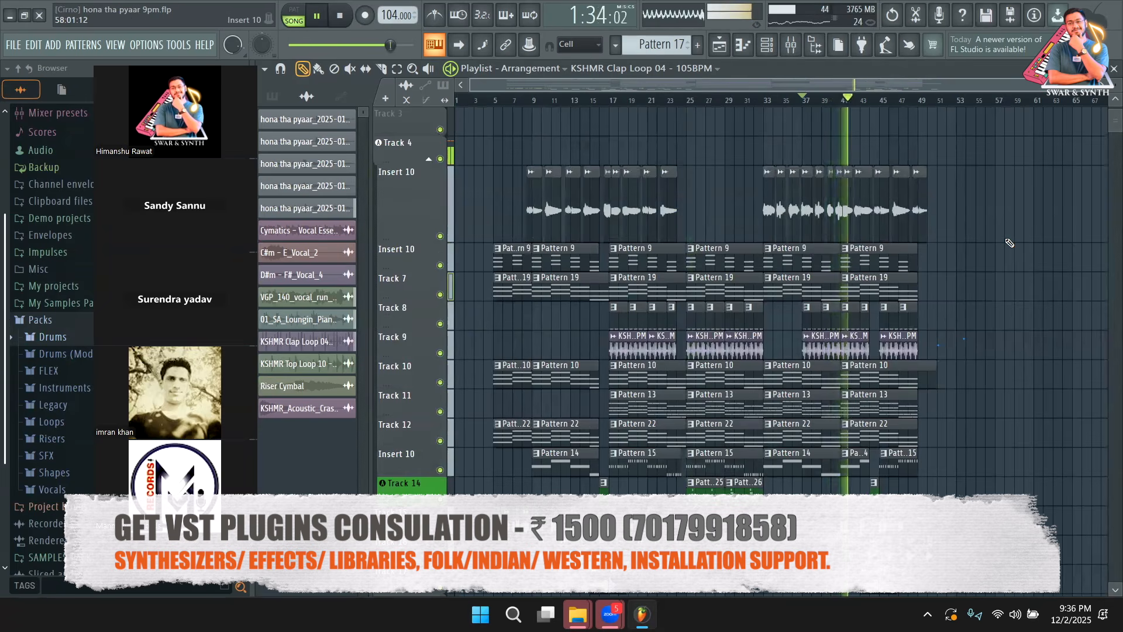
scroll(1009, 243, down, 3)
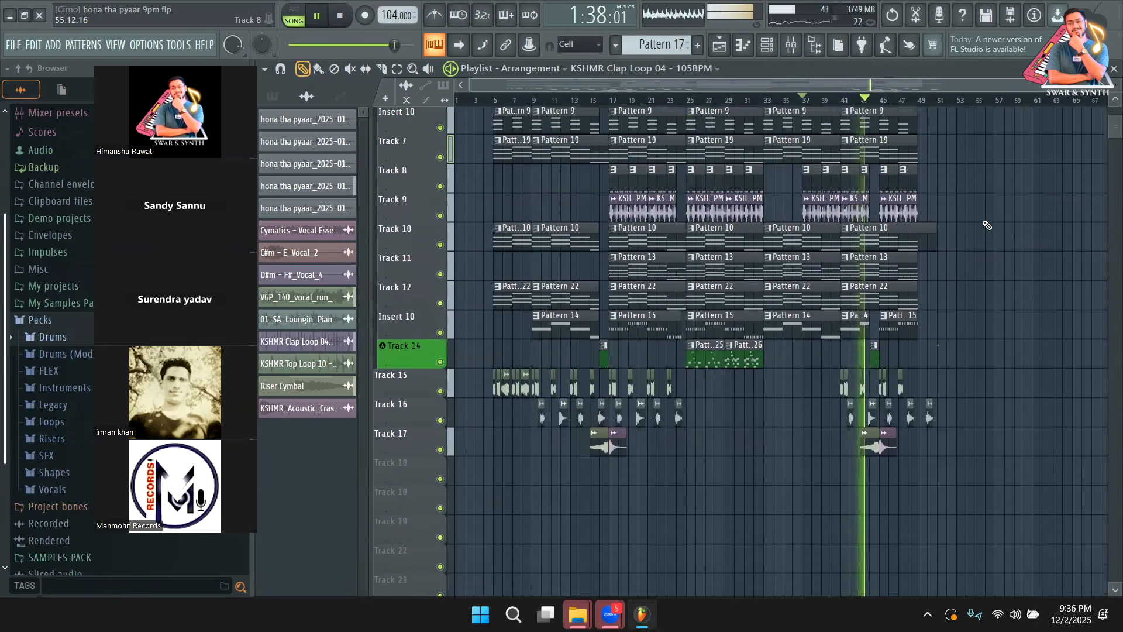
scroll(997, 213, down, 3)
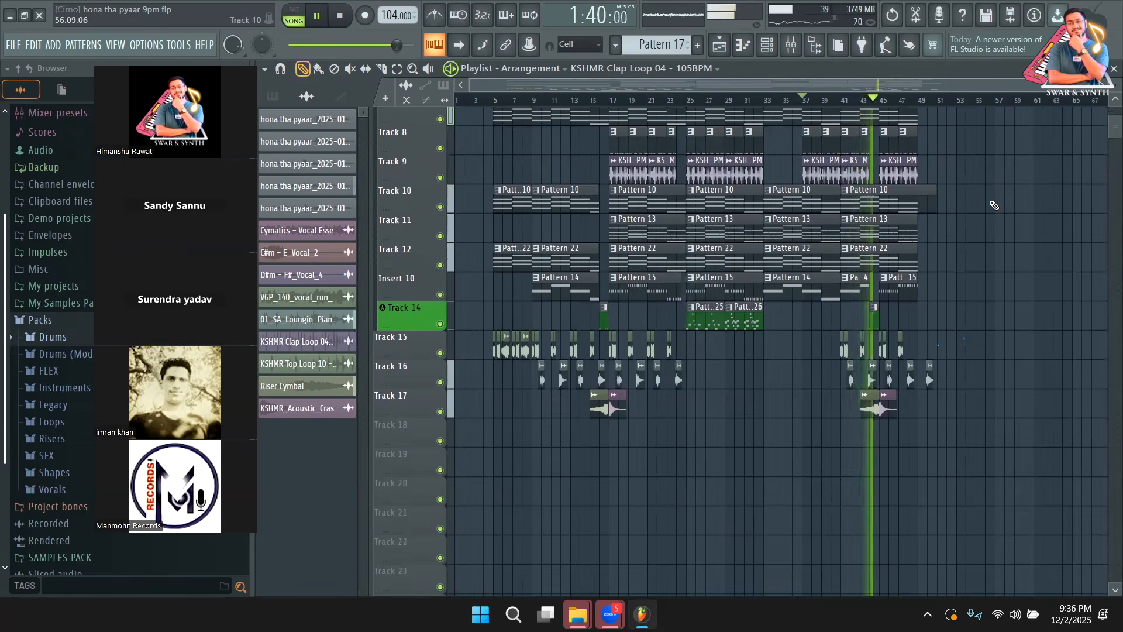
scroll(994, 205, up, 6)
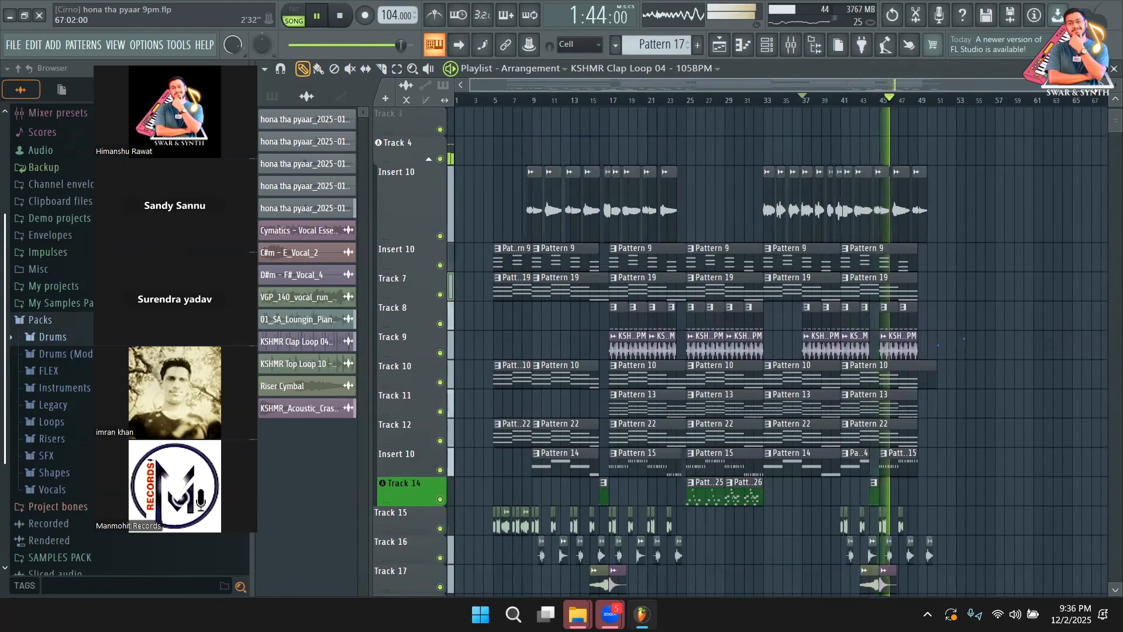
drag(1099, 86, 1021, 95)
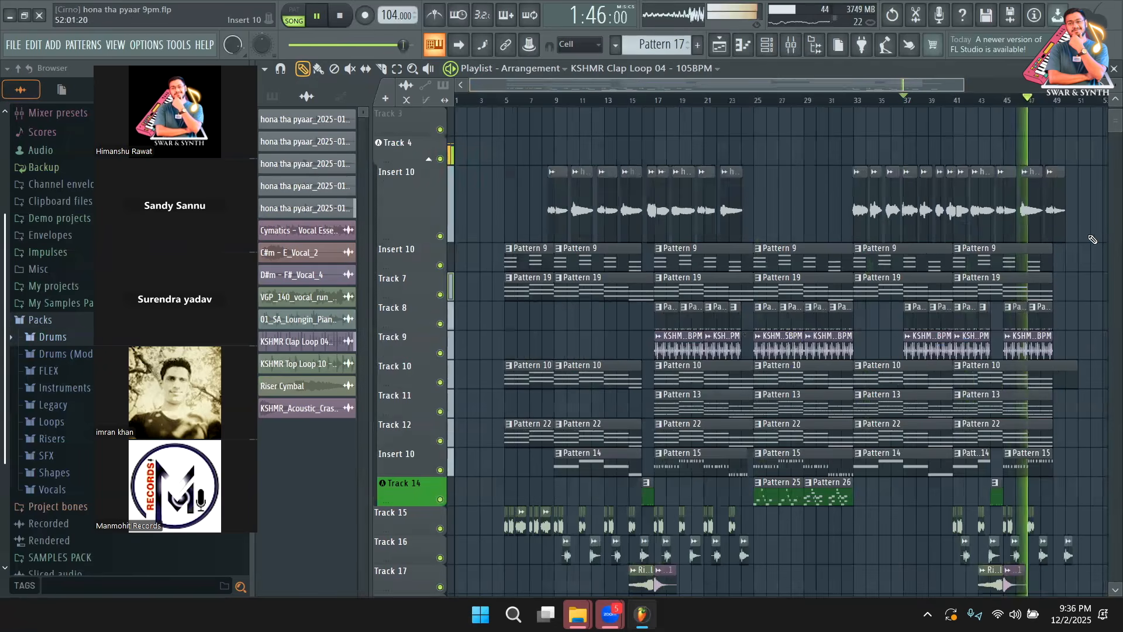
scroll(1090, 249, down, 1)
scroll(1090, 248, down, 1)
key(space)
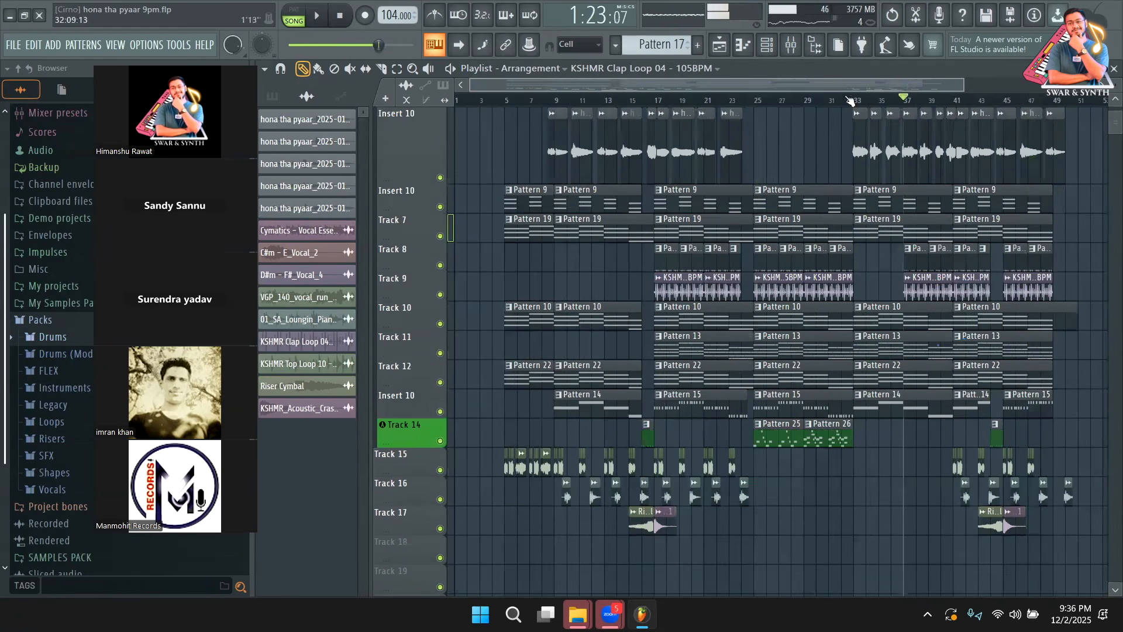
Step: Lower the Insert 10 mixer track's volume to -2.5 dB and return to the playlist
click(795, 46)
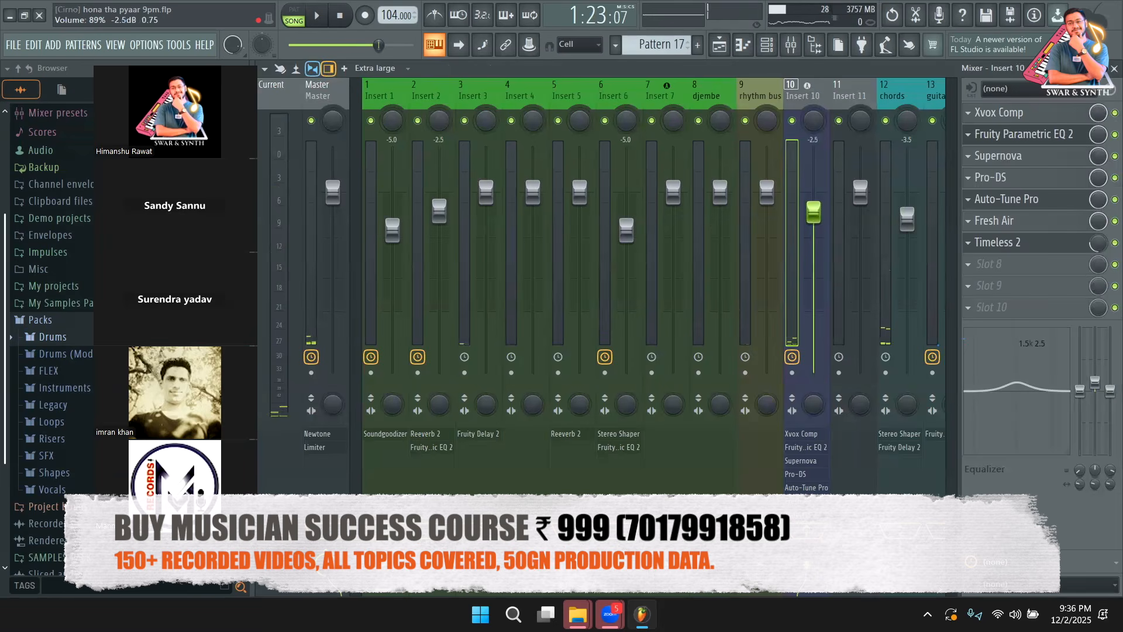
click(723, 45)
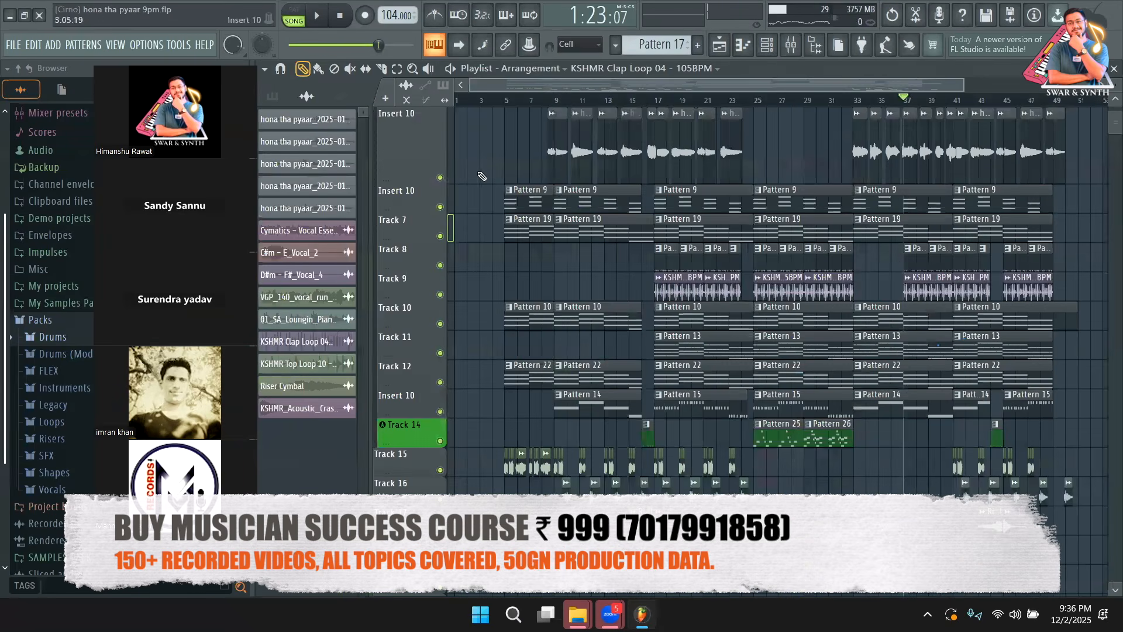
Step: Mute the Insert 10 vocal recording track and listen to the instrumental from bar 17
click(440, 177)
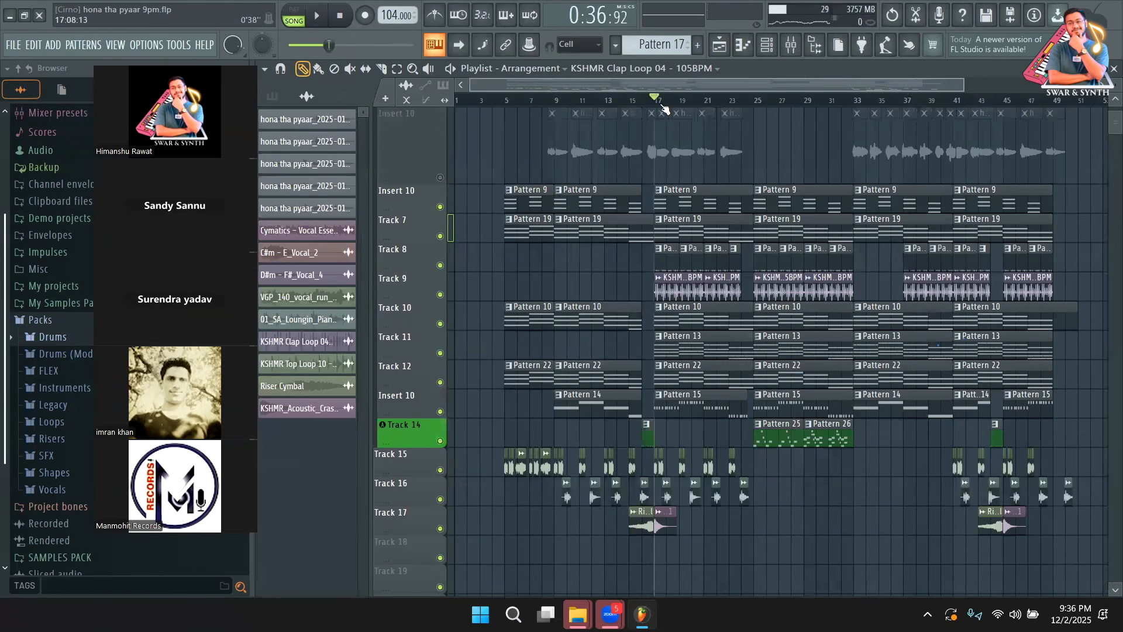
key(space)
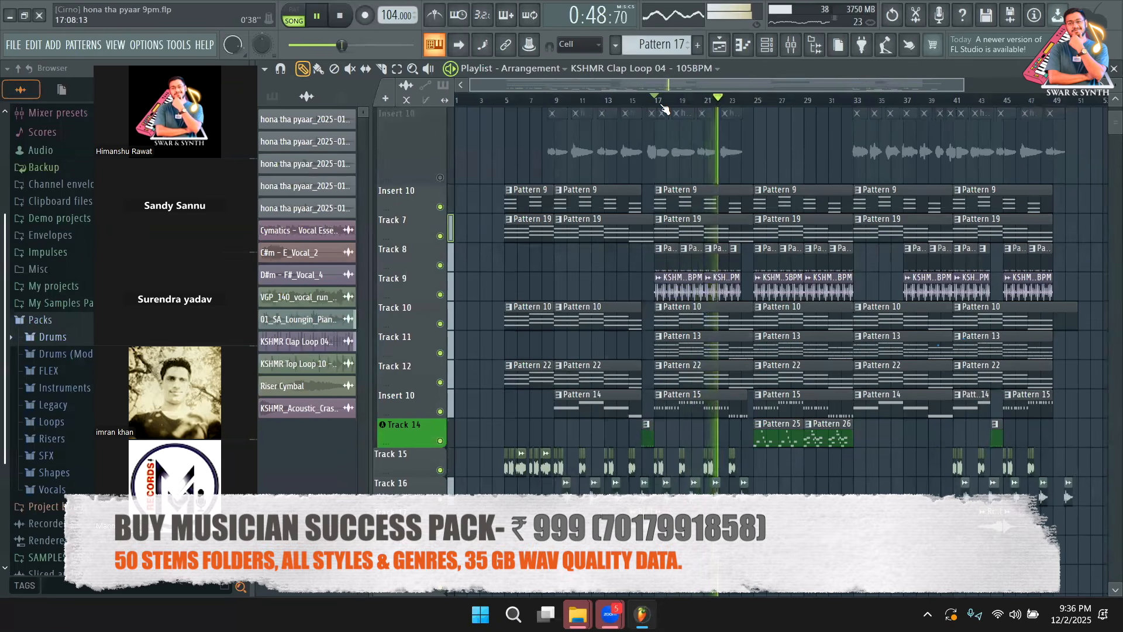
key(space)
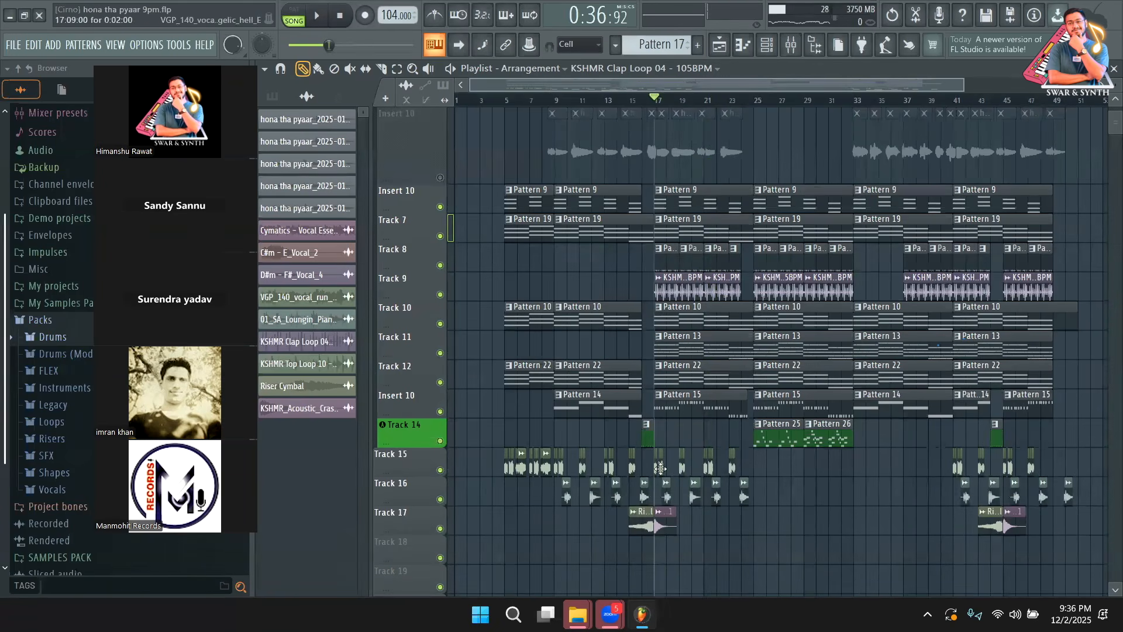
Step: Open the Track 15 vocal chop clip at bar 17 and make a second copy of its sample from the waveform
double_click(658, 471)
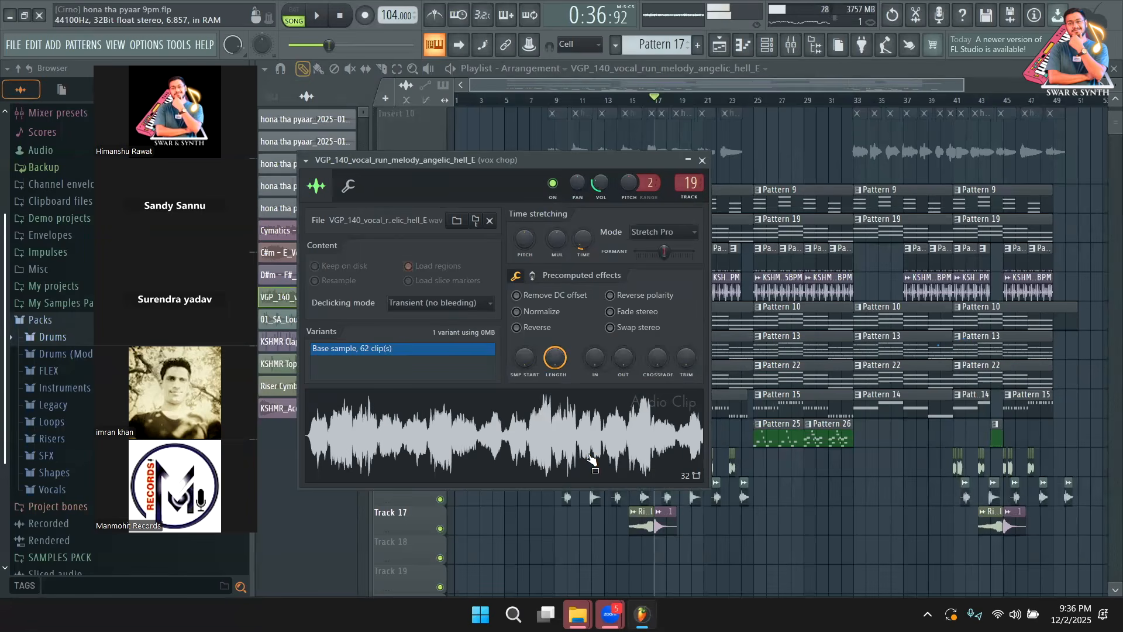
drag(591, 462, 519, 468)
drag(365, 509, 1059, 518)
Step: Bring the whole arrangement back into view, mute the Insert 10 vocal recordings again, and replay the backing music from bar 17
drag(760, 85, 593, 85)
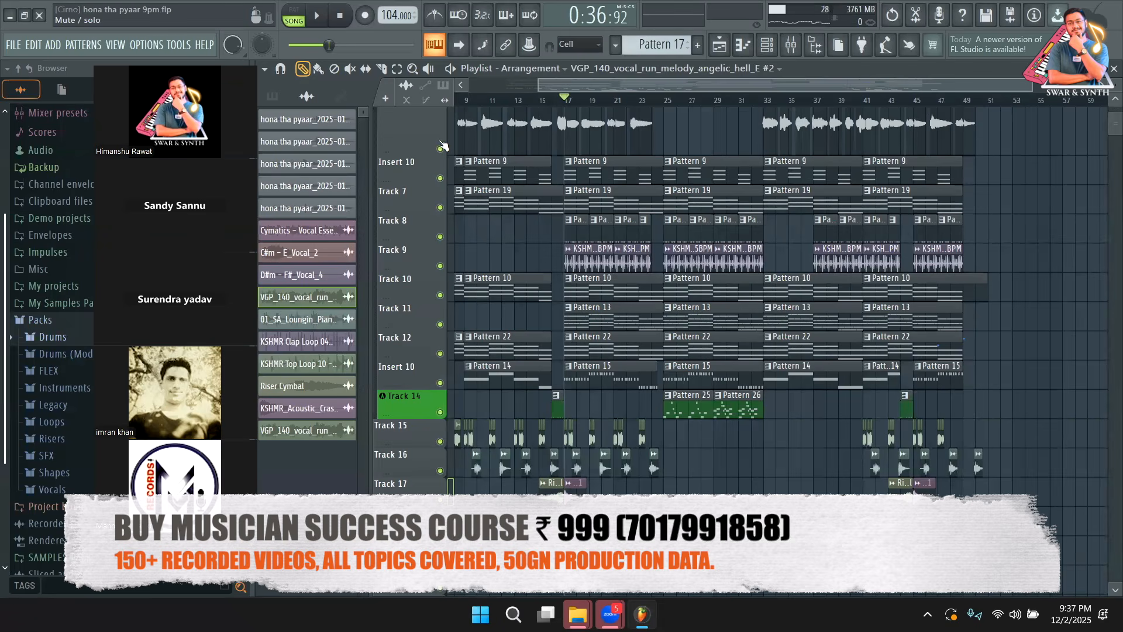
drag(597, 86, 561, 78)
scroll(710, 231, up, 2)
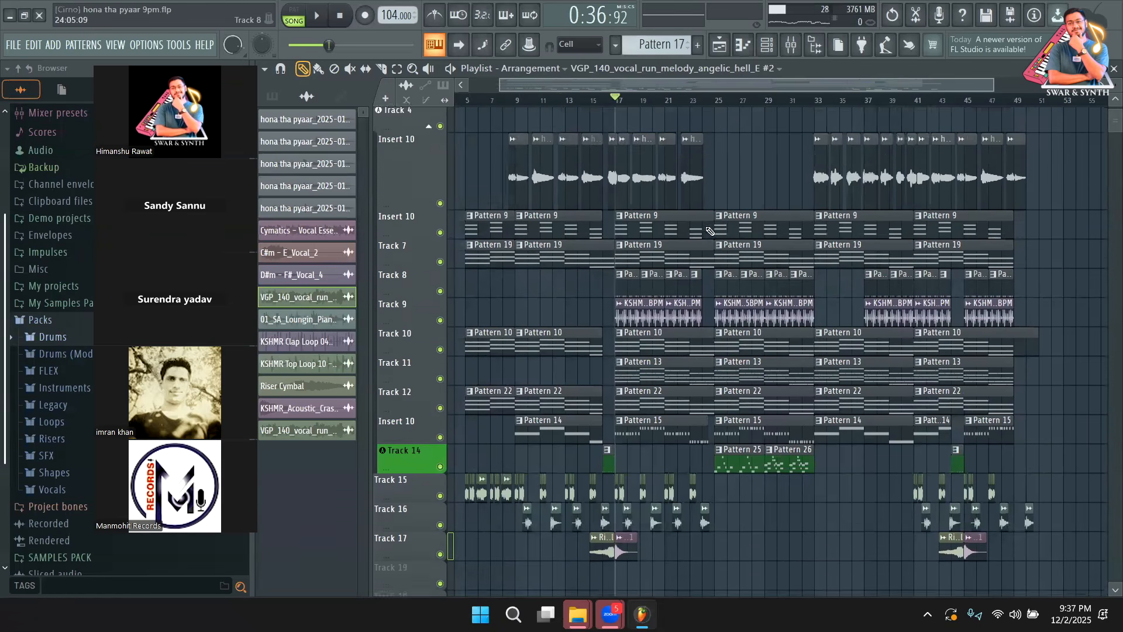
scroll(709, 230, up, 1)
click(441, 237)
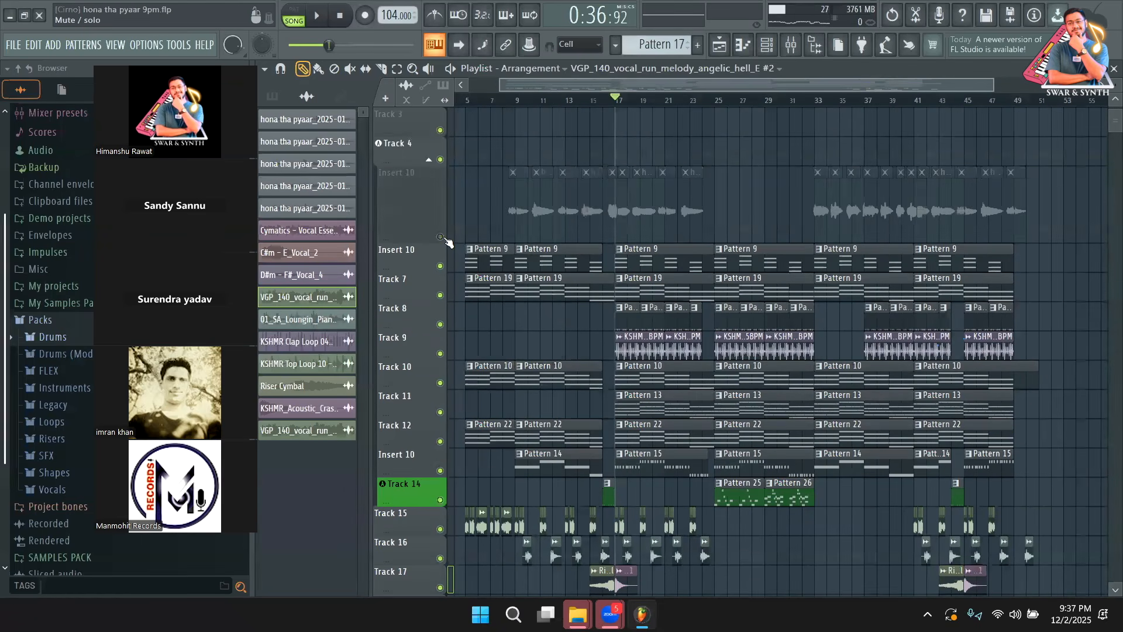
click(326, 23)
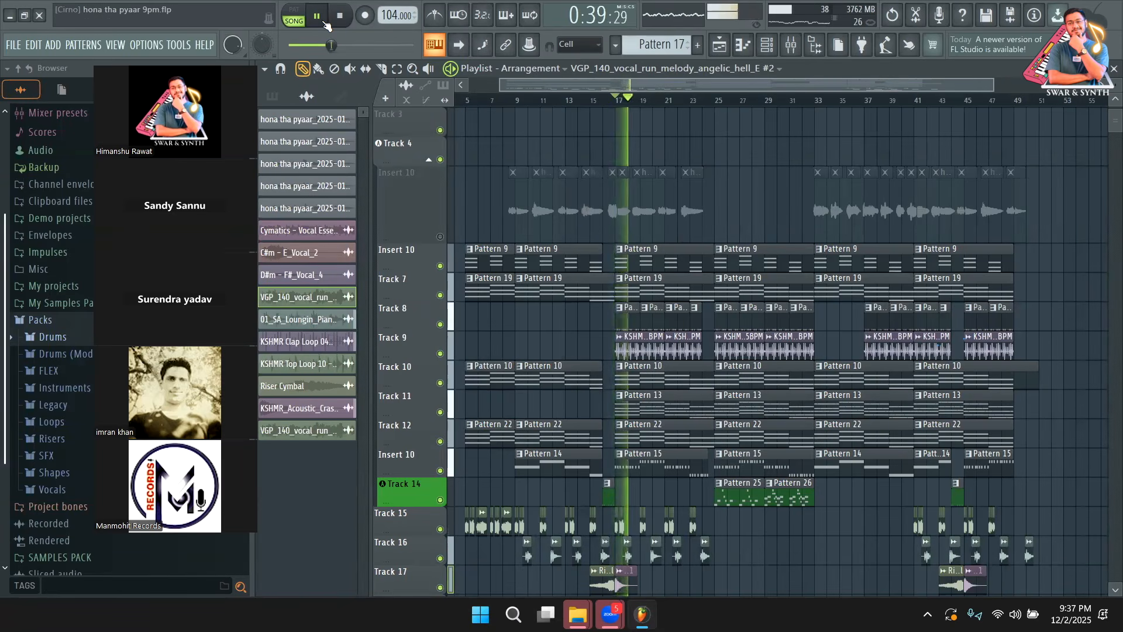
click(326, 23)
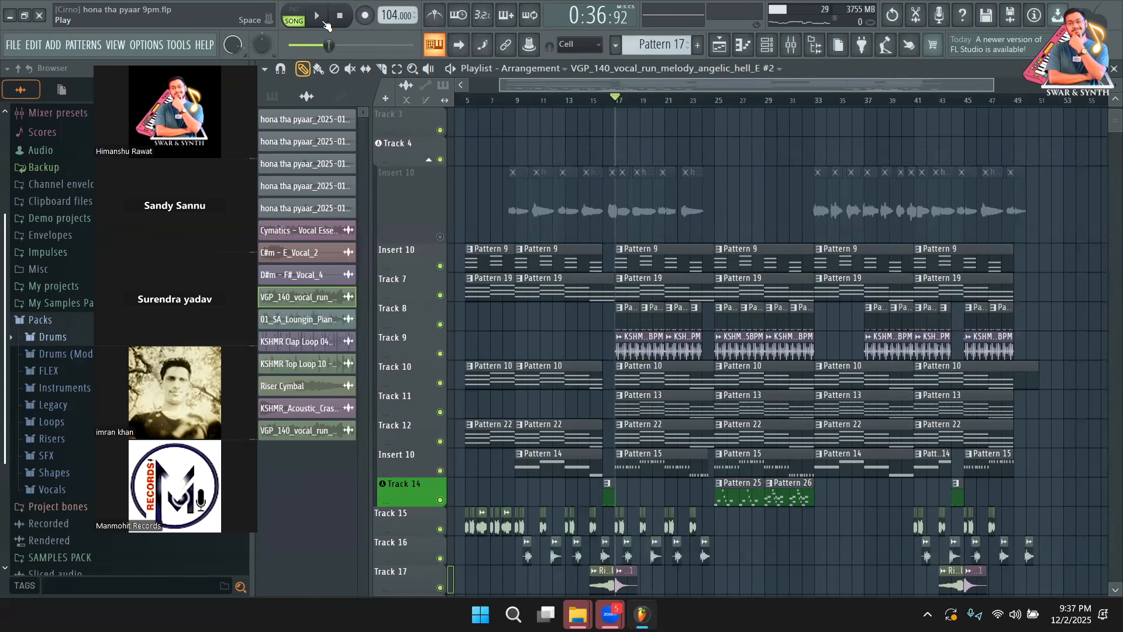
click(325, 22)
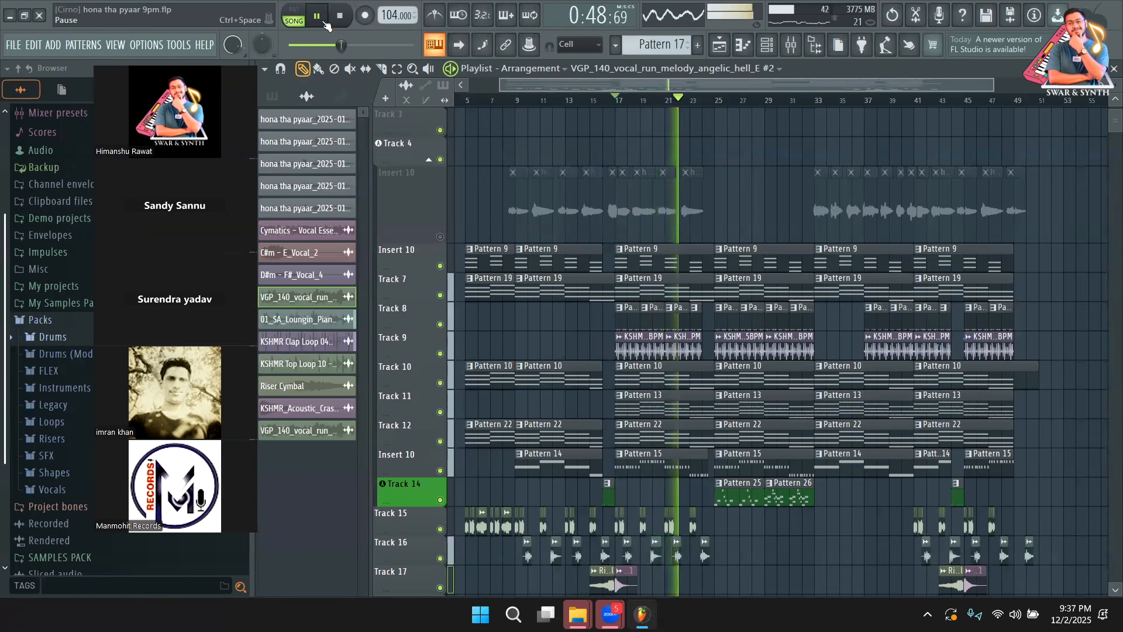
key(space)
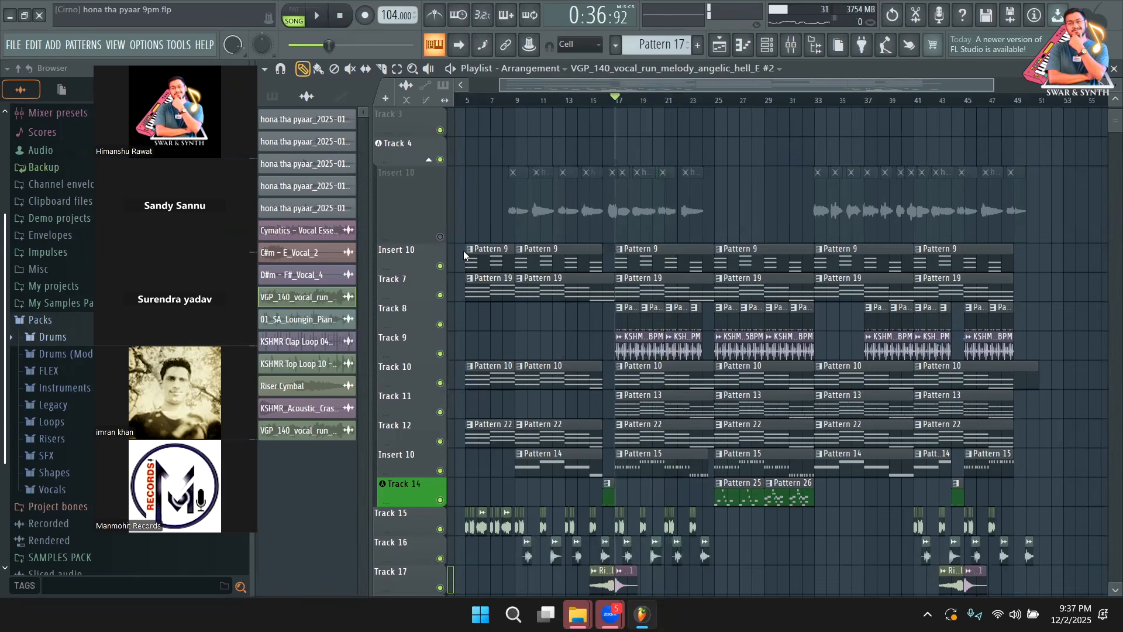
Step: Unmute the Insert 10 vocal track for a full-mix playback from bar 17, and reduce its row height in the playlist
click(441, 236)
key(space)
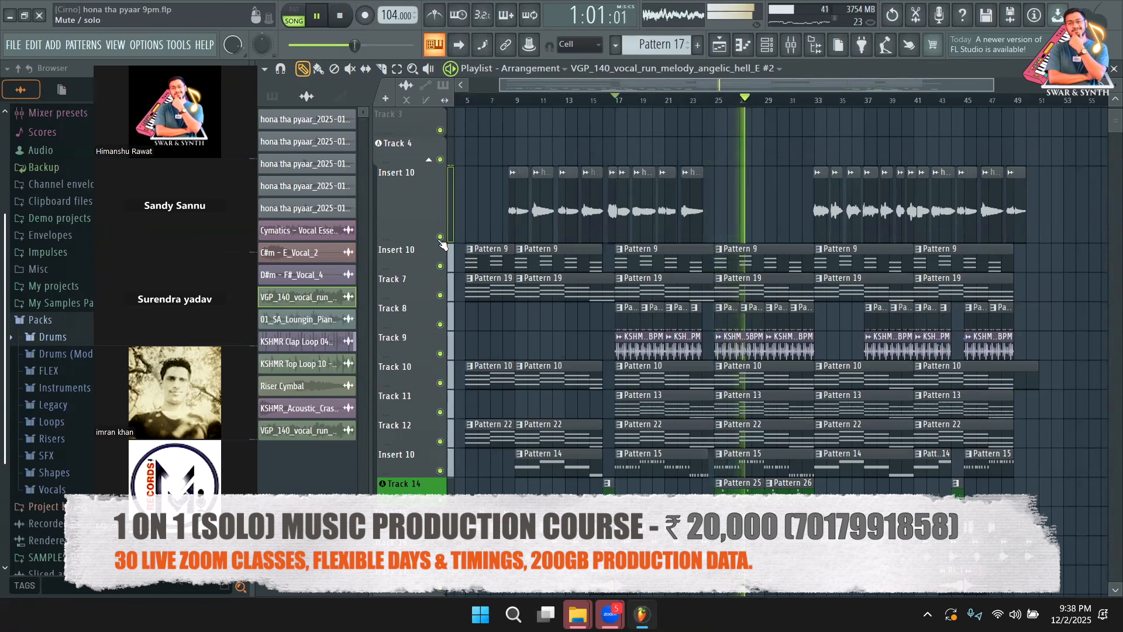
key(space)
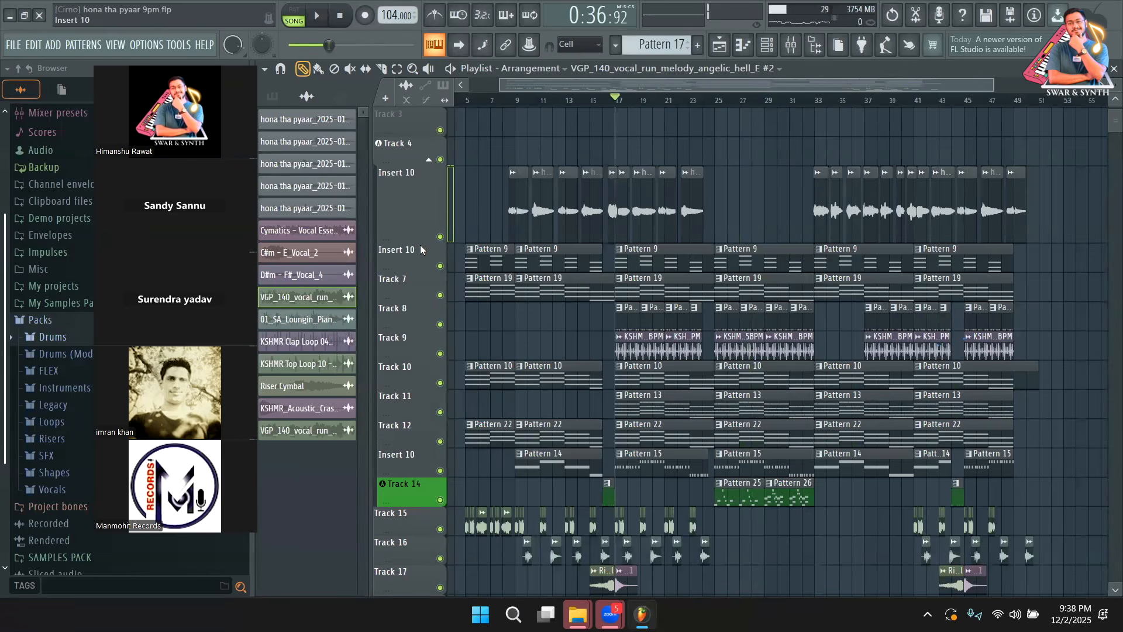
drag(438, 242, 439, 201)
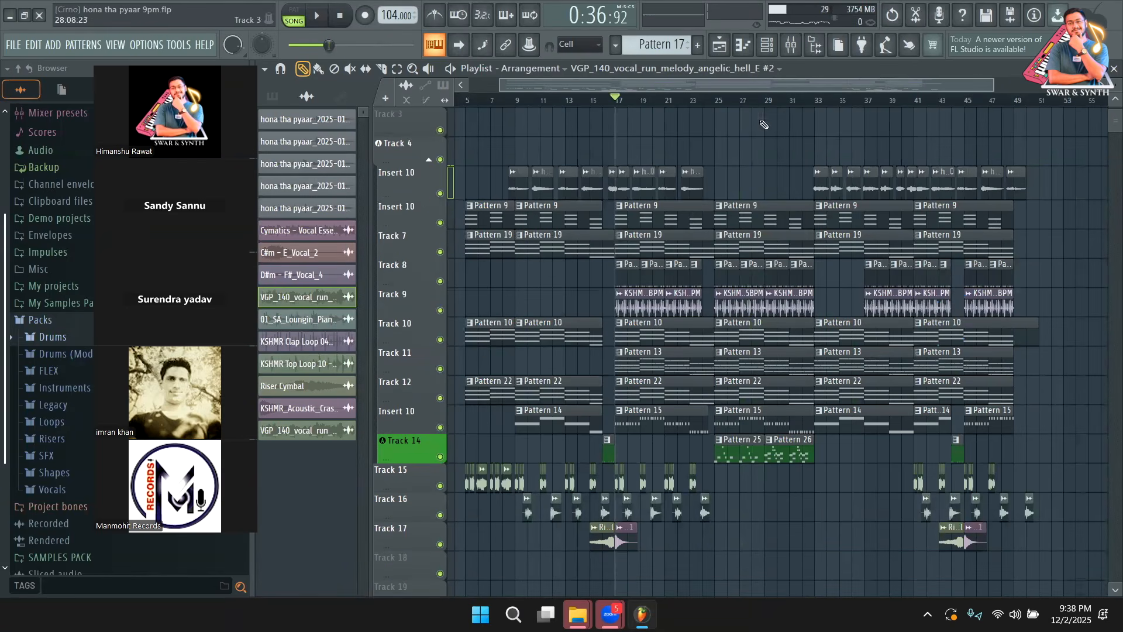
Step: Show the mixer from Insert 1 onward with Insert 1 selected, and open the channel rack's audio channels
click(791, 44)
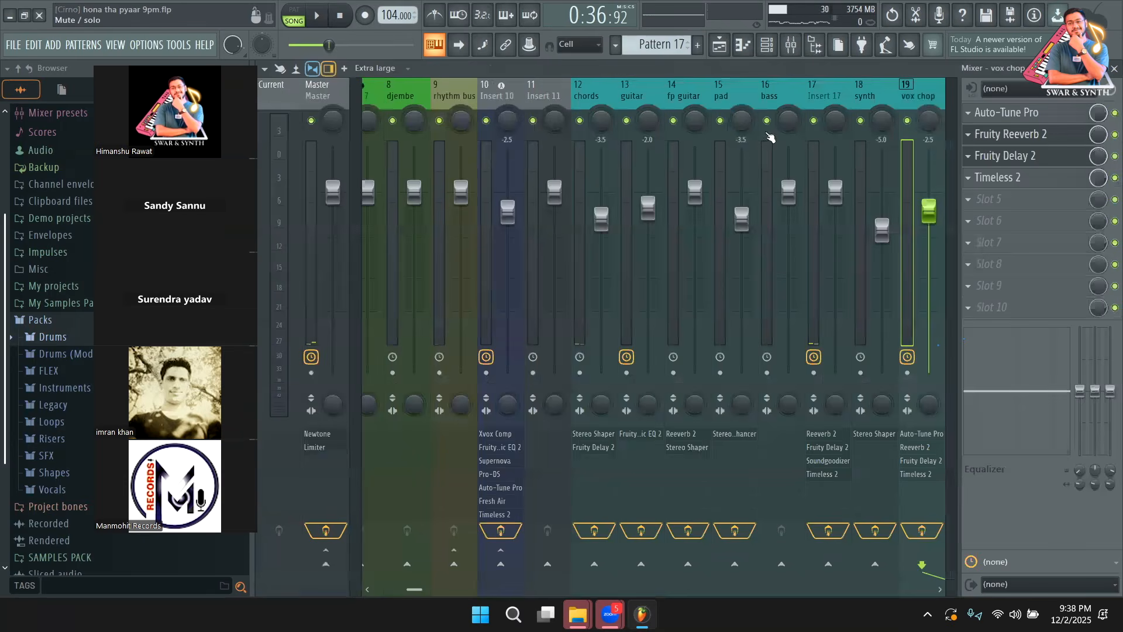
click(343, 93)
drag(411, 101, 270, 101)
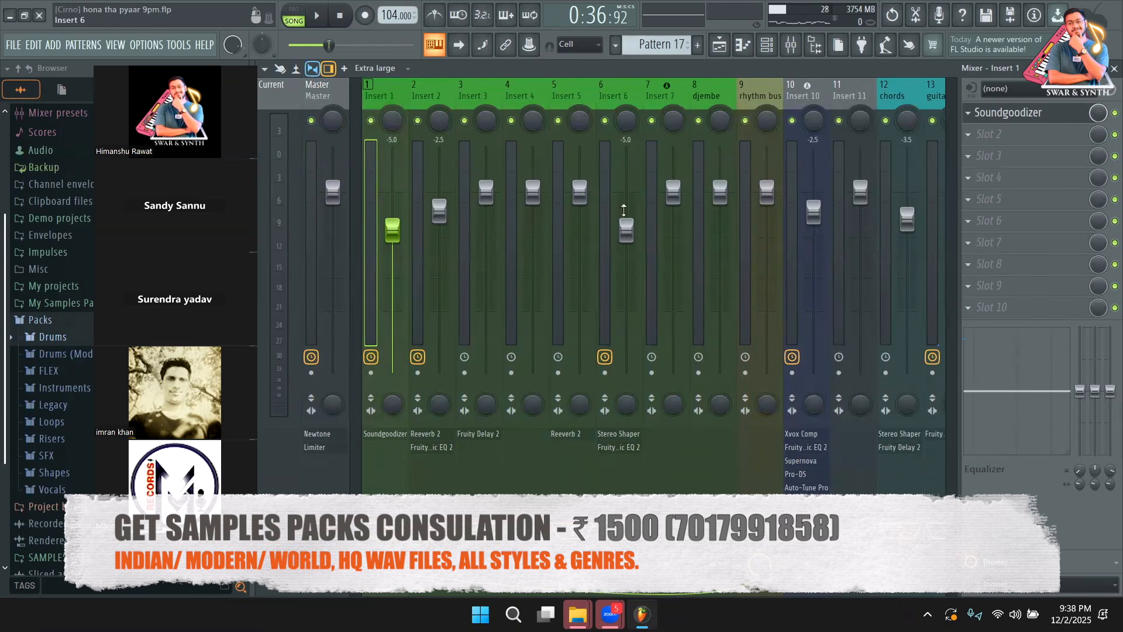
click(767, 44)
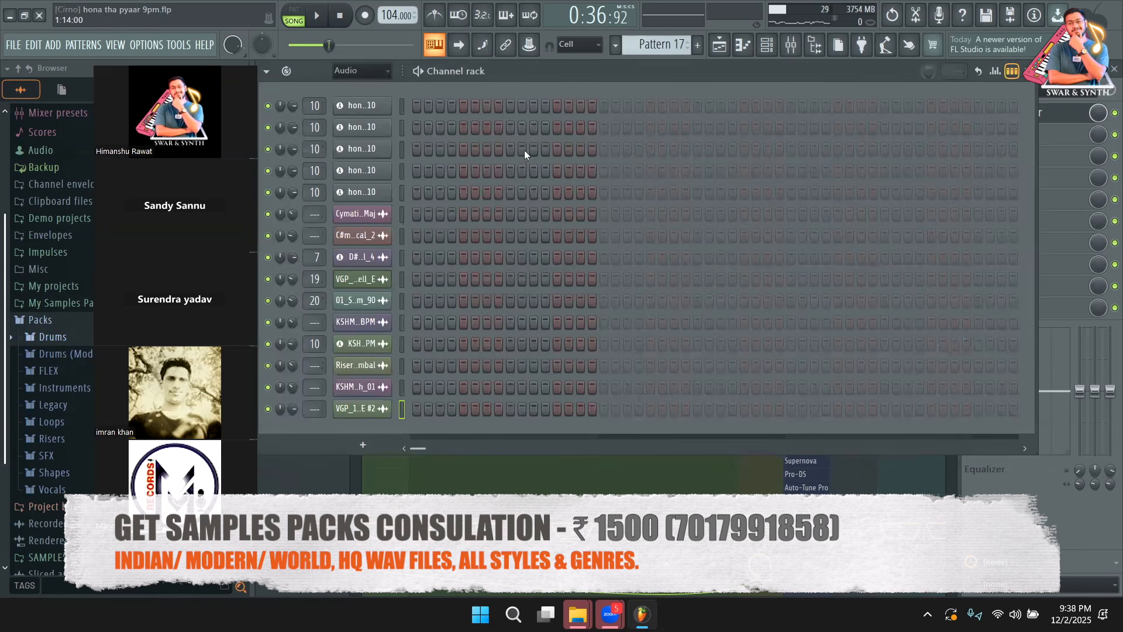
Step: Review the Unsorted group of channels in the channel rack, and close the rack
click(361, 71)
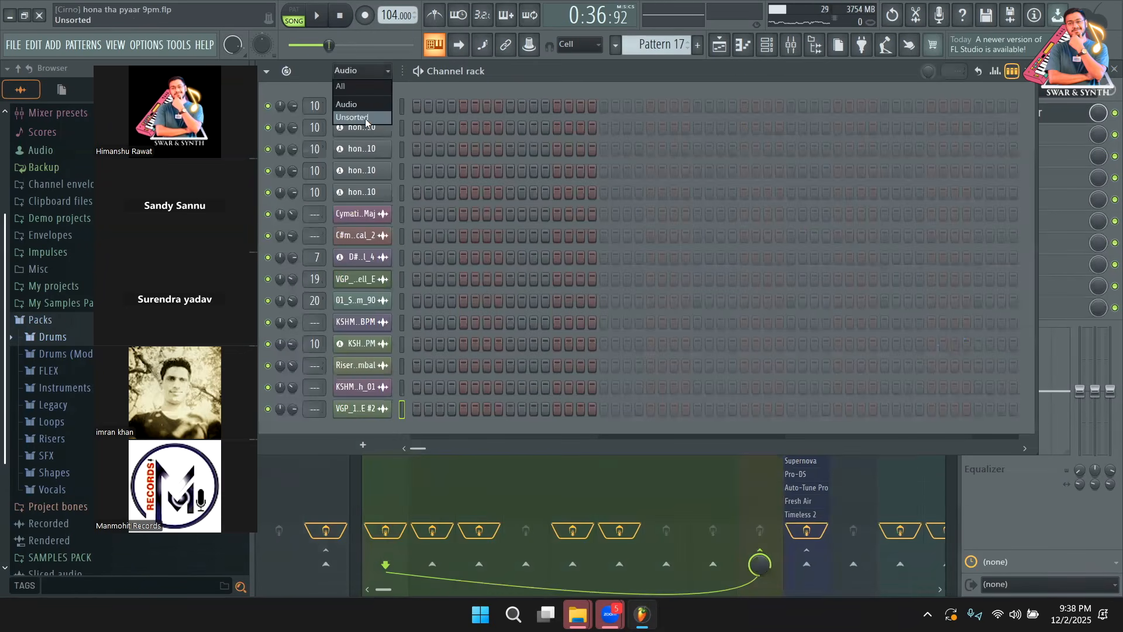
click(366, 119)
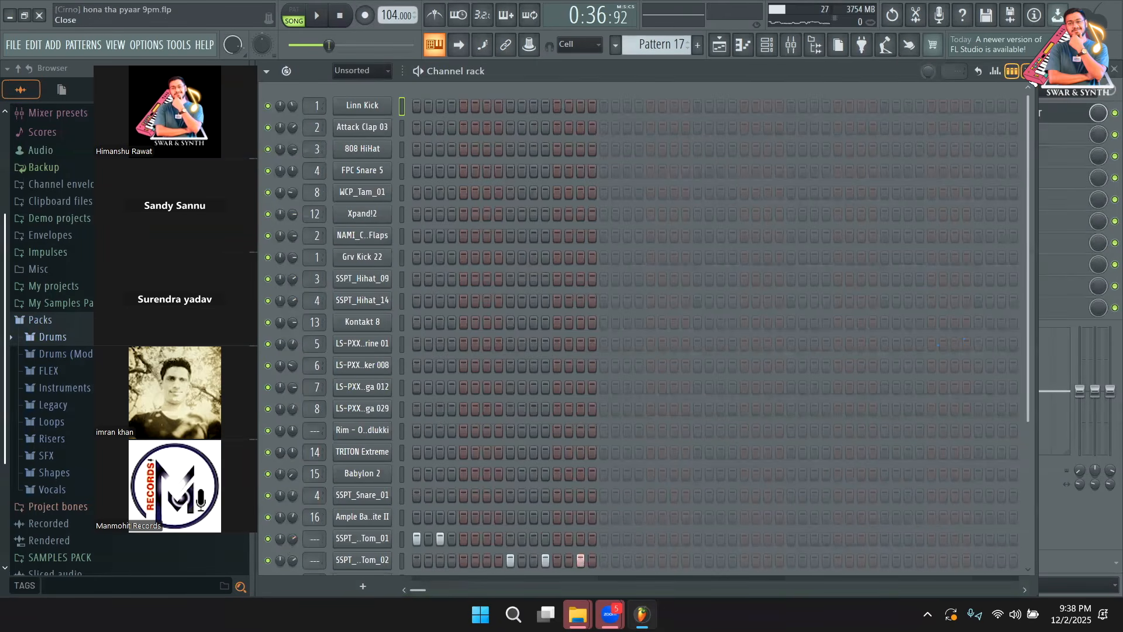
click(1028, 71)
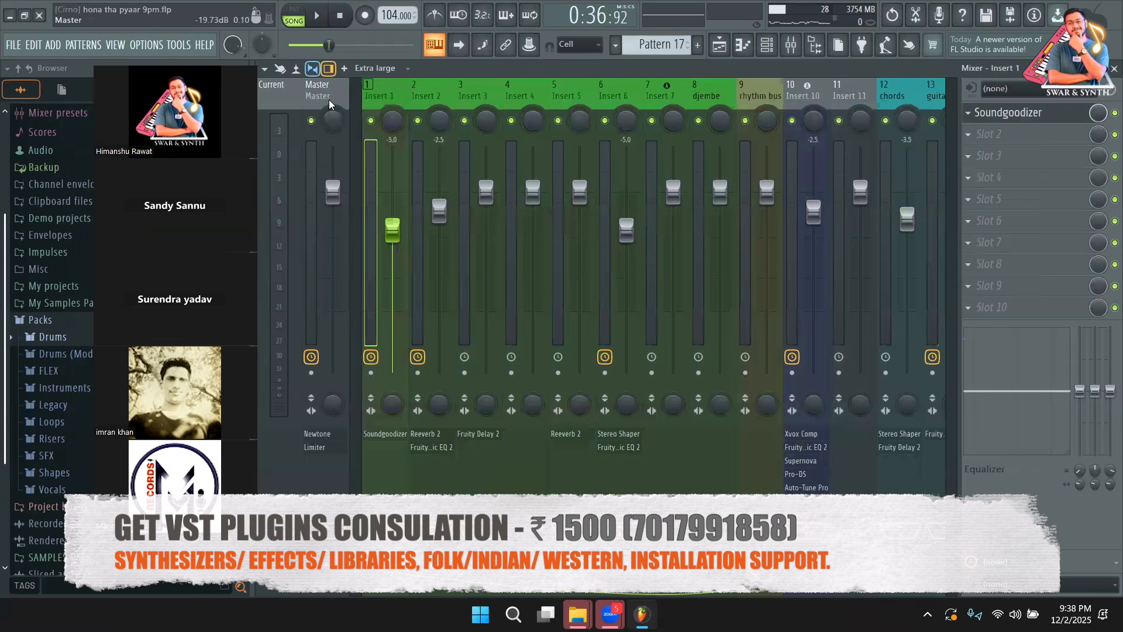
Step: Load Maximus into effect slot 2 of the Master track and reposition its window over the mixer
click(329, 92)
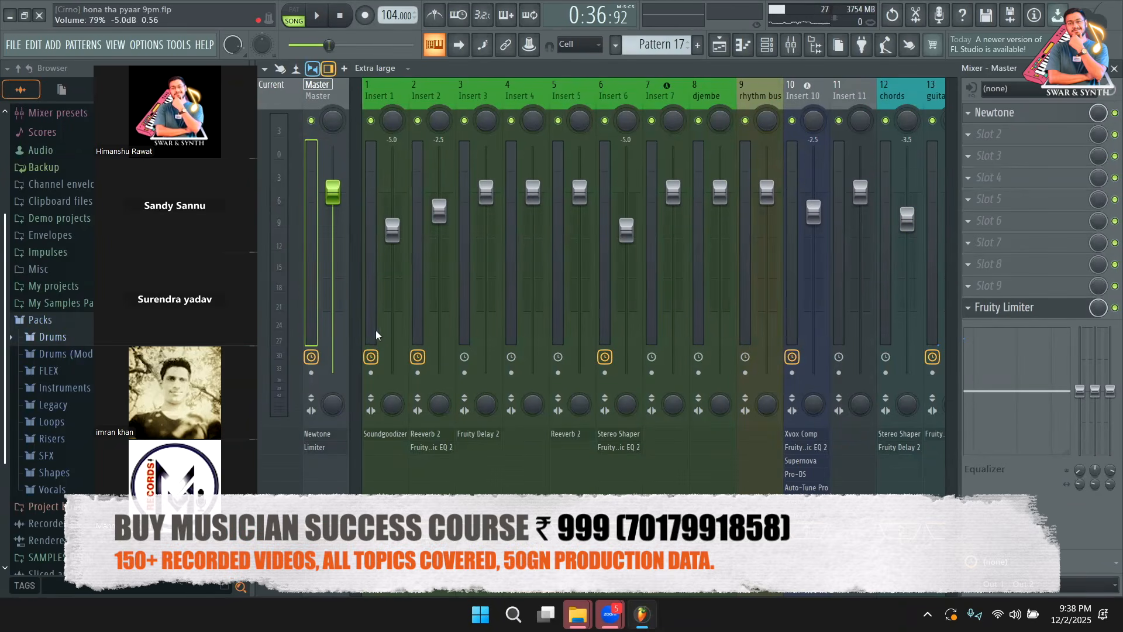
drag(339, 202, 340, 152)
right_click(340, 151)
click(343, 154)
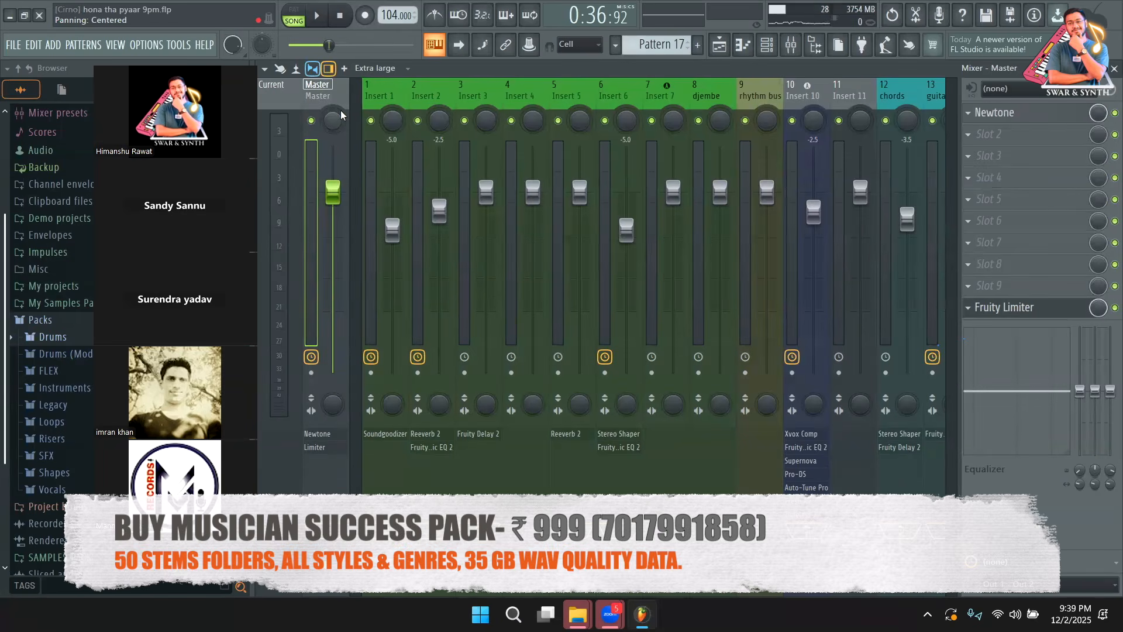
click(990, 137)
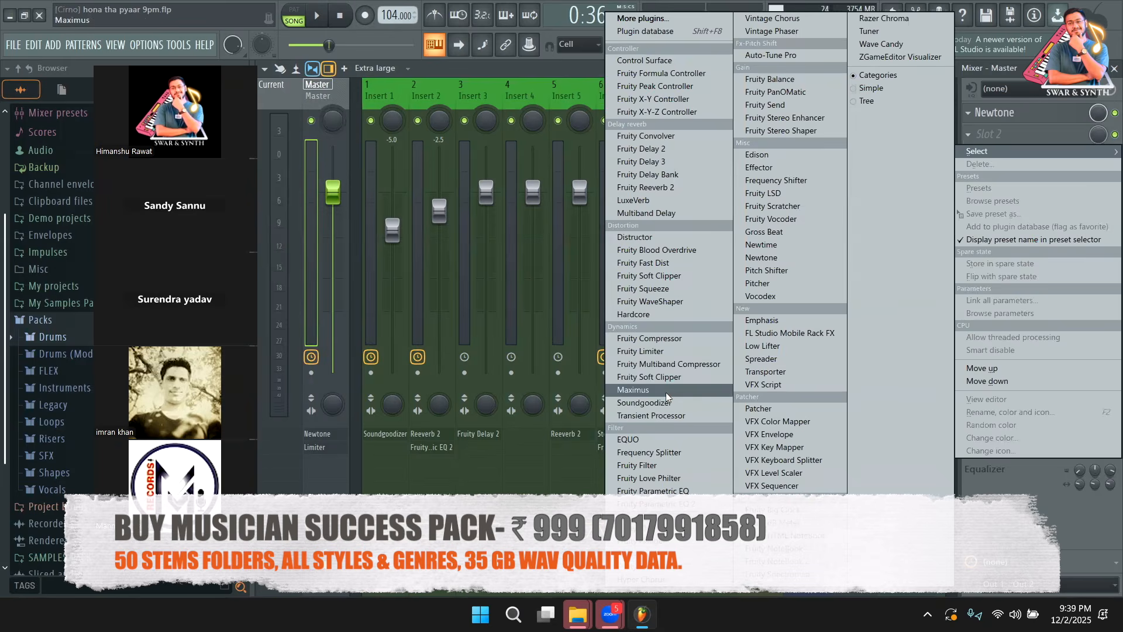
click(633, 390)
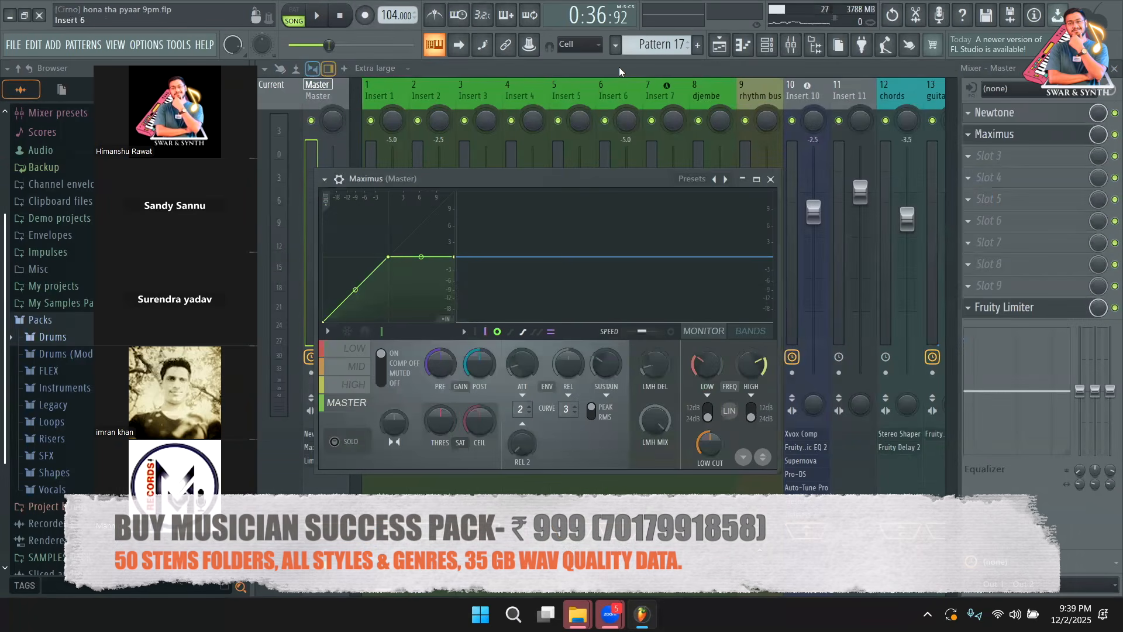
drag(568, 185, 612, 242)
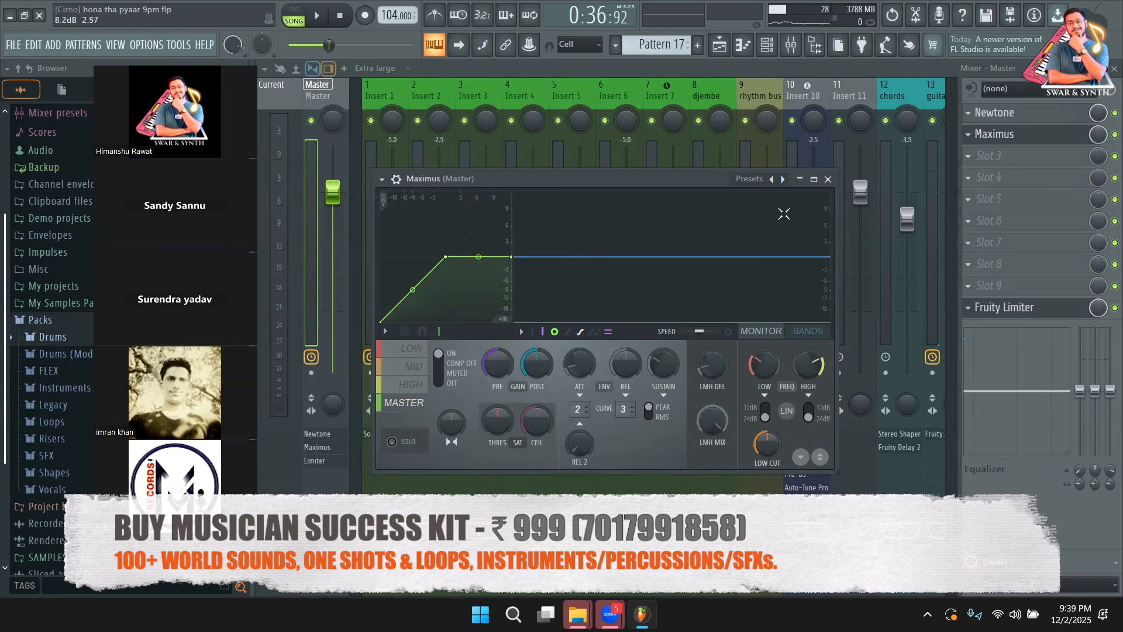
Step: Apply the Clear master mastering preset in Maximus and play a short passage of the song with it
click(760, 181)
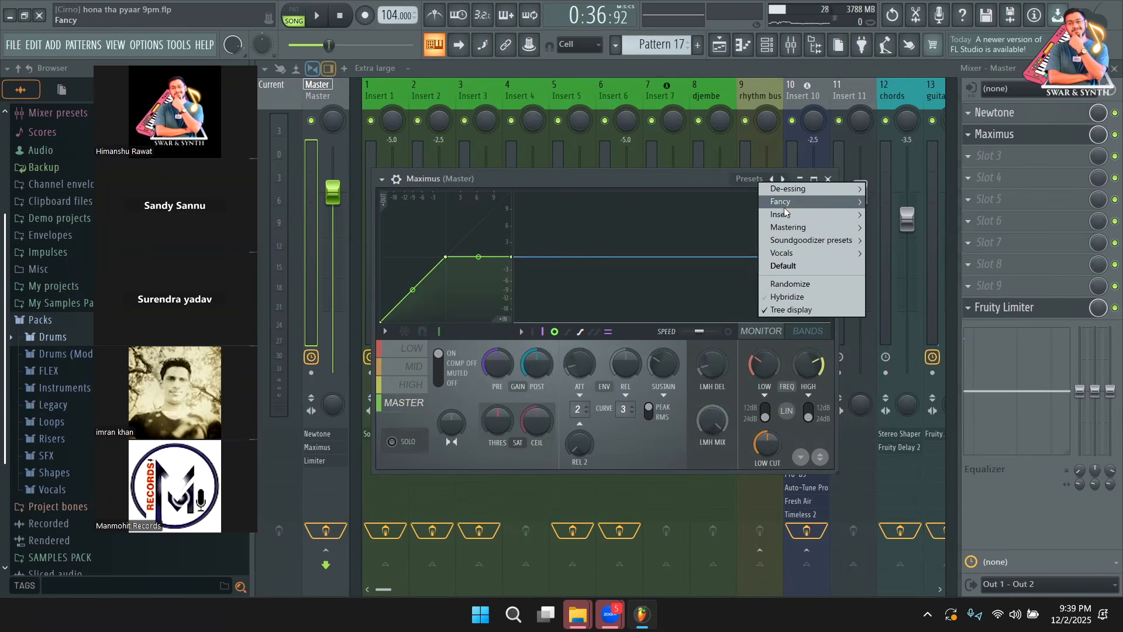
mouse_move(786, 233)
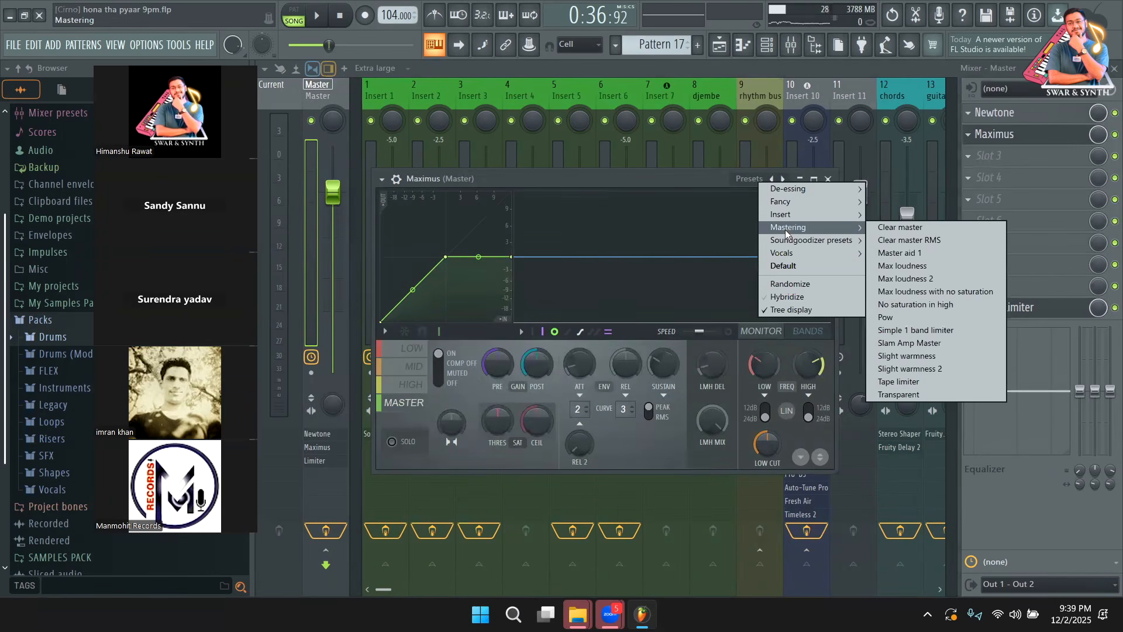
click(901, 229)
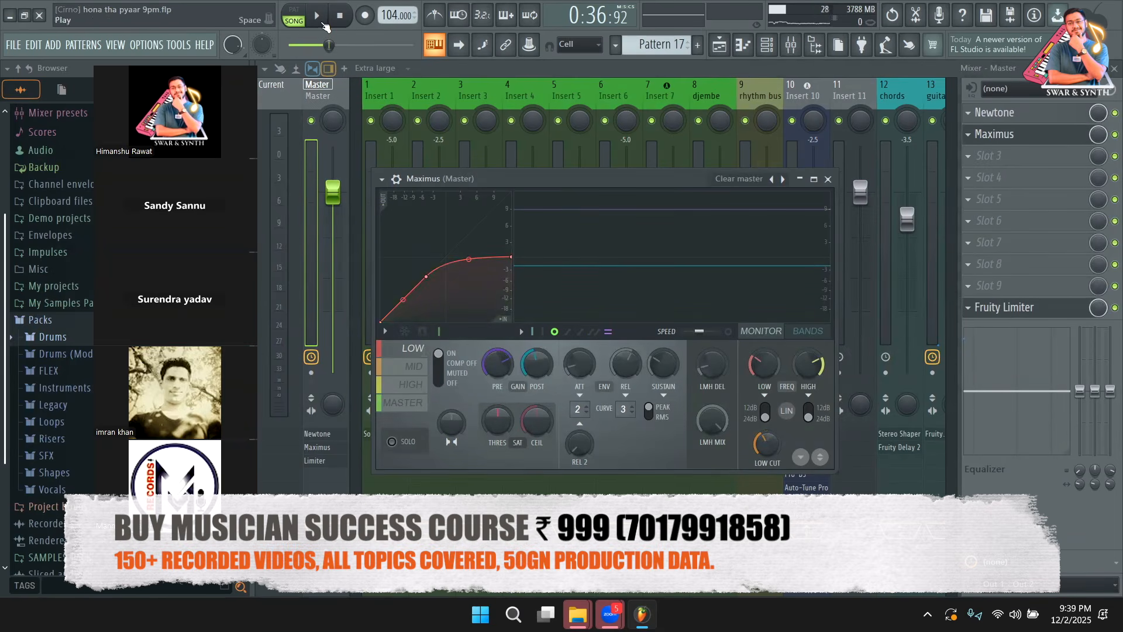
click(323, 23)
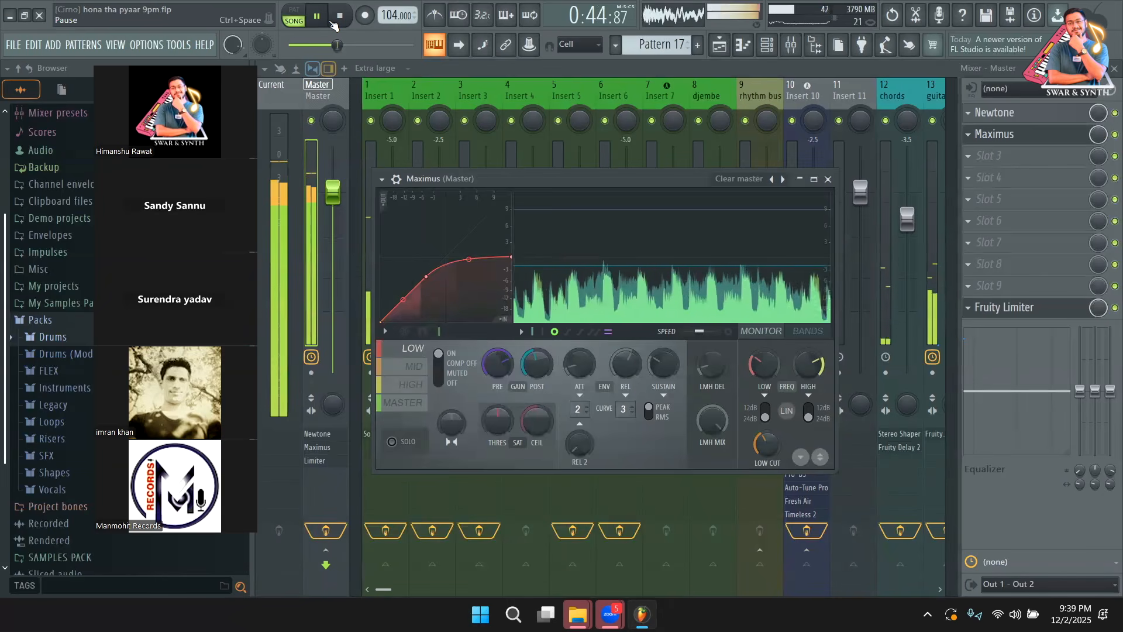
click(331, 22)
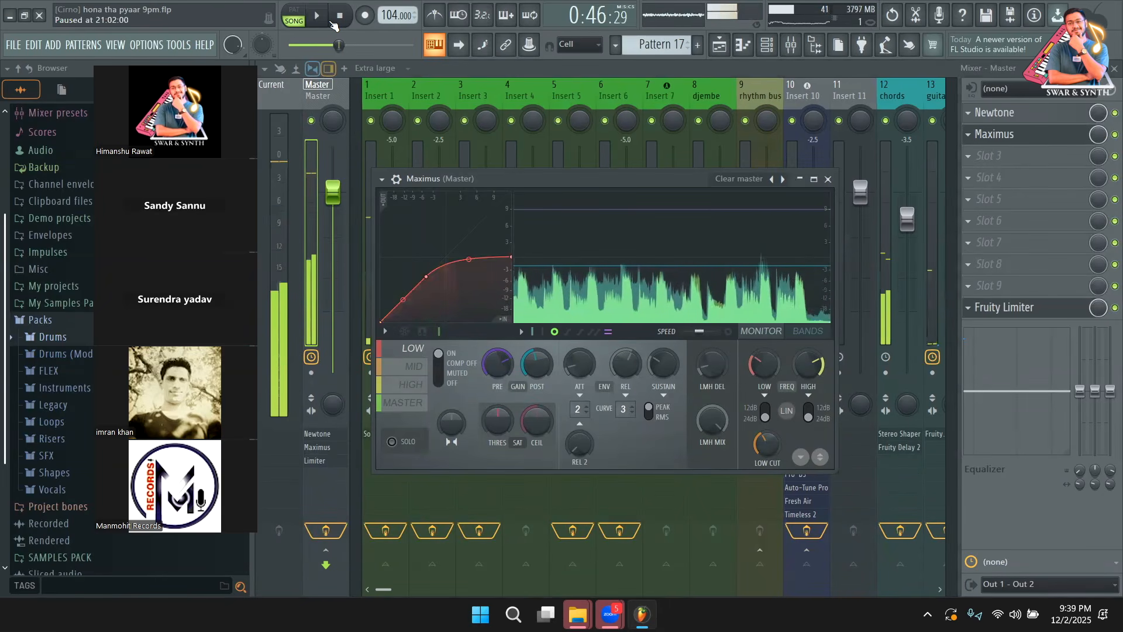
Step: Compare short playbacks of the song with Maximus bypassed and re-enabled on the Master track
click(1114, 134)
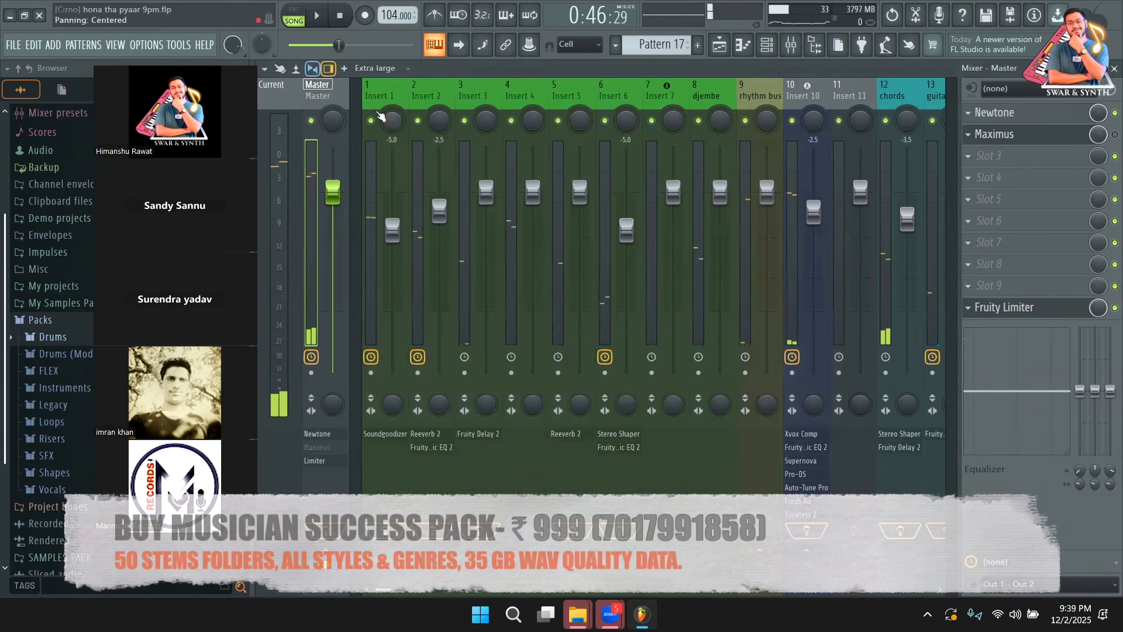
click(319, 21)
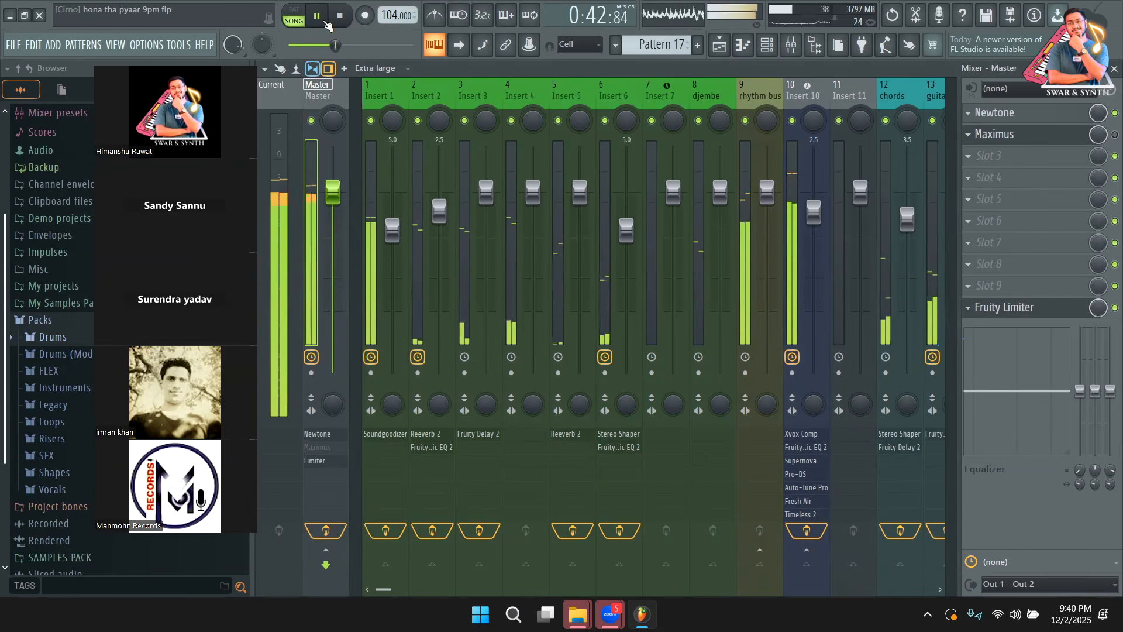
click(325, 21)
click(1114, 135)
click(318, 17)
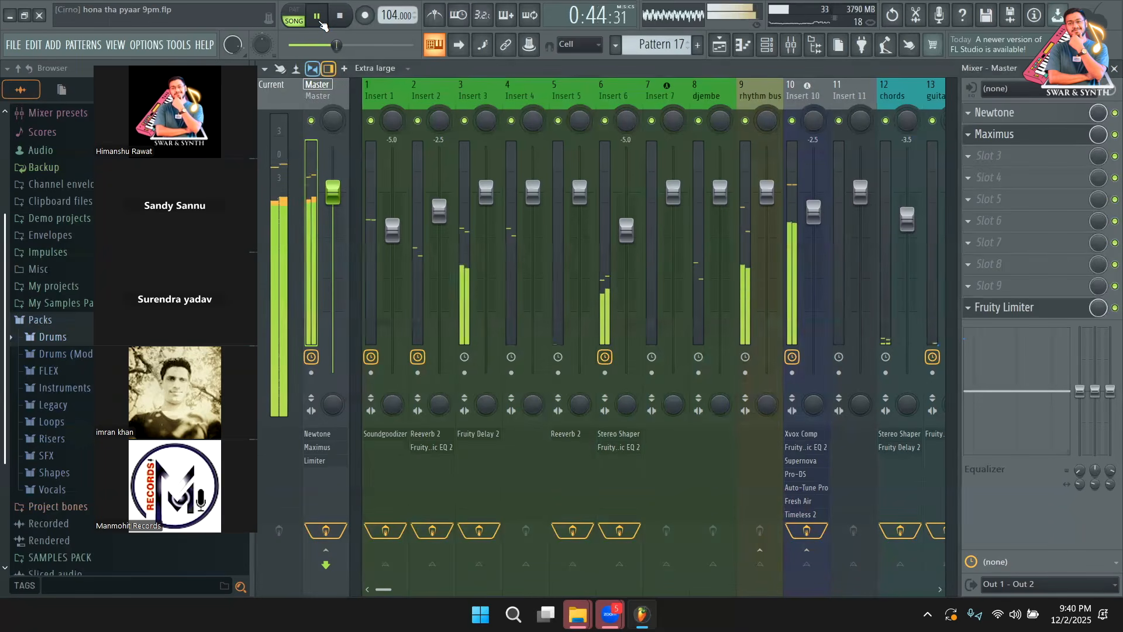
click(321, 21)
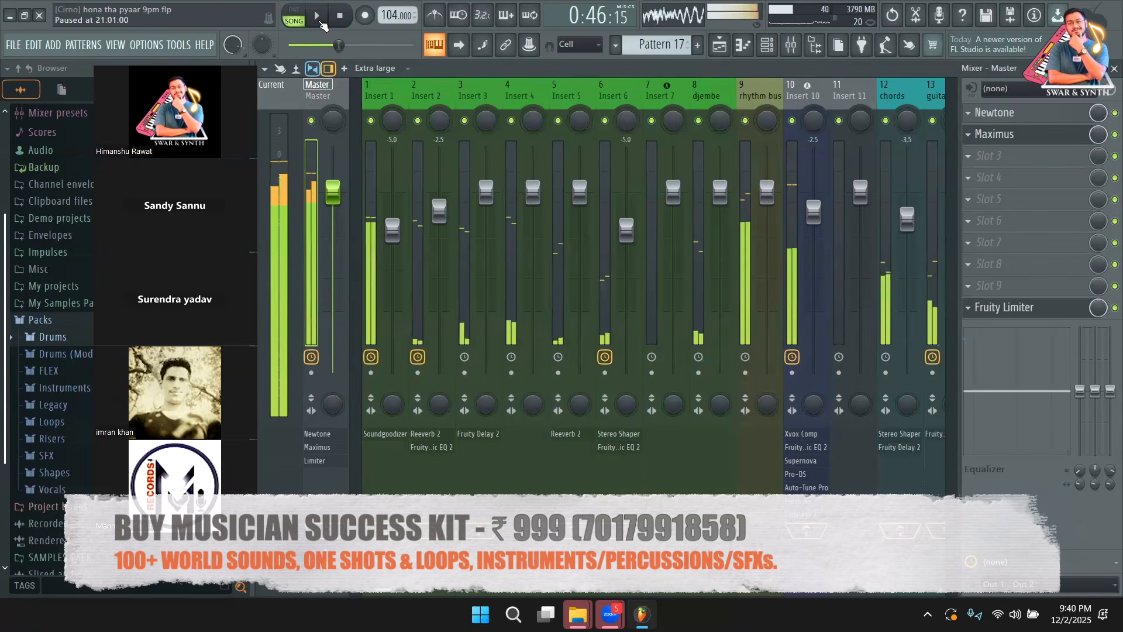
Step: Set the Maximus pre gain to 7.7 dB on the mid band and 7.6 dB on the low band, and show the high band
click(1032, 143)
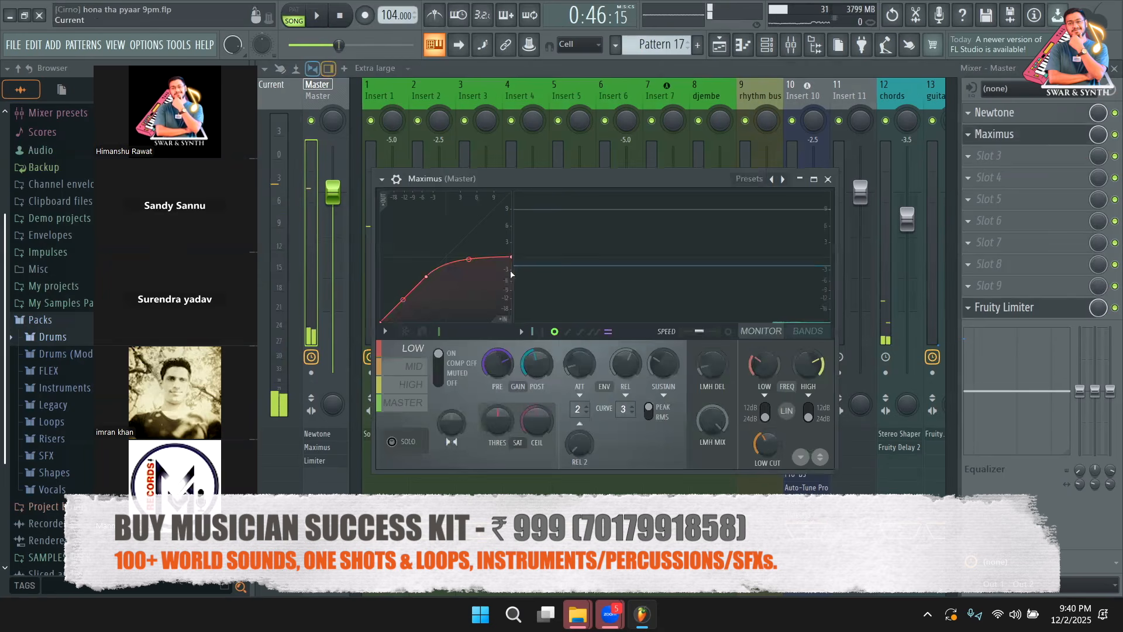
click(411, 365)
drag(496, 366, 496, 348)
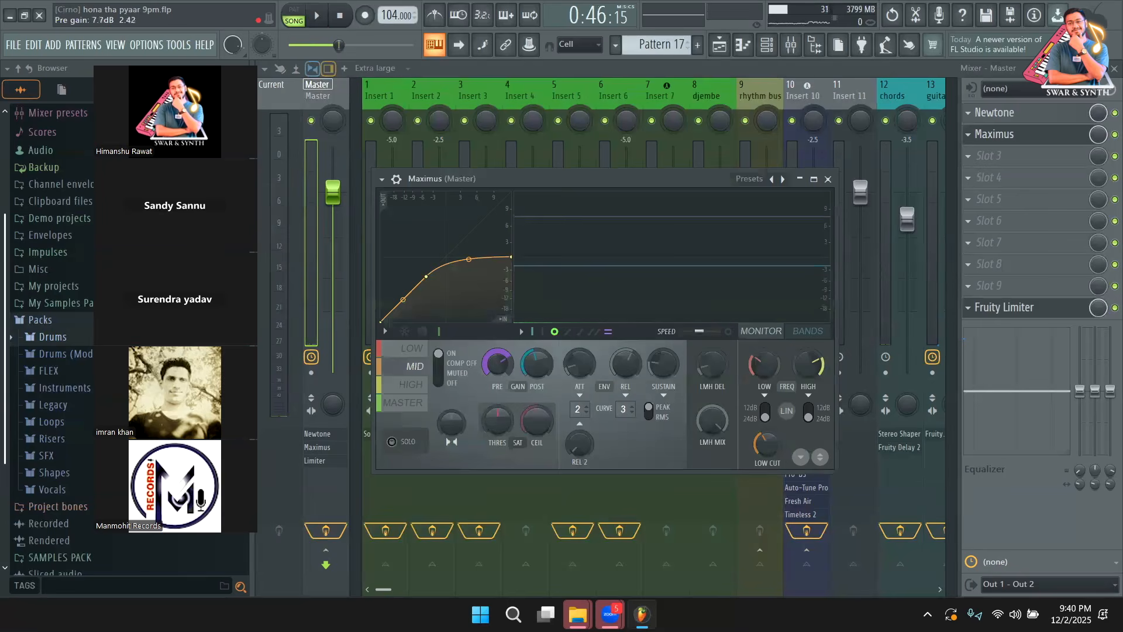
click(411, 348)
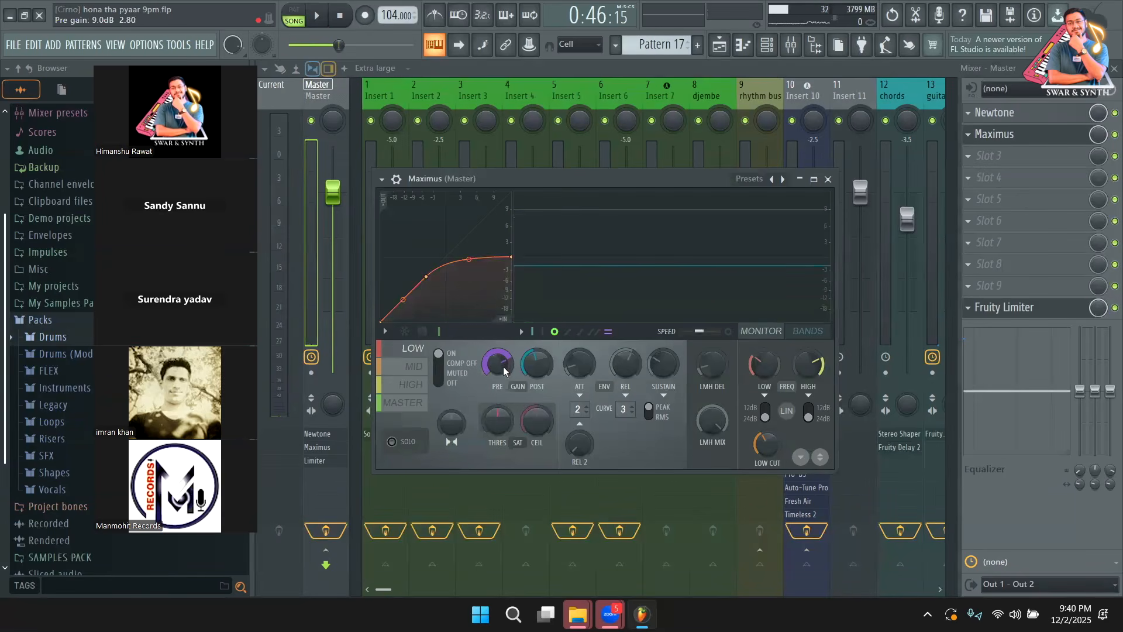
scroll(505, 367, down, 3)
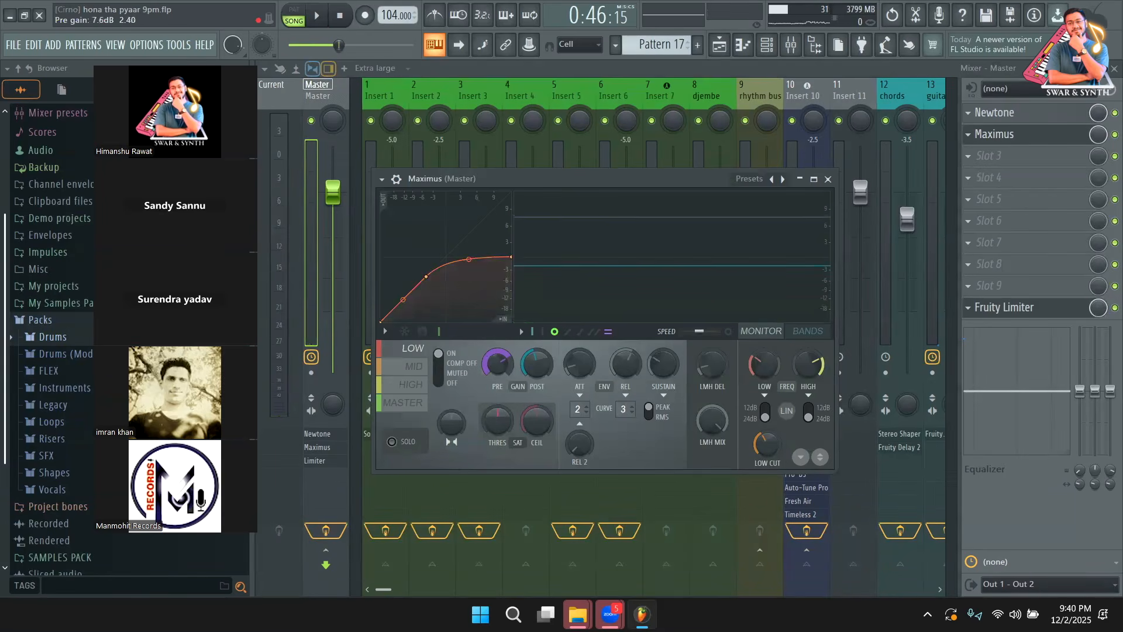
click(411, 384)
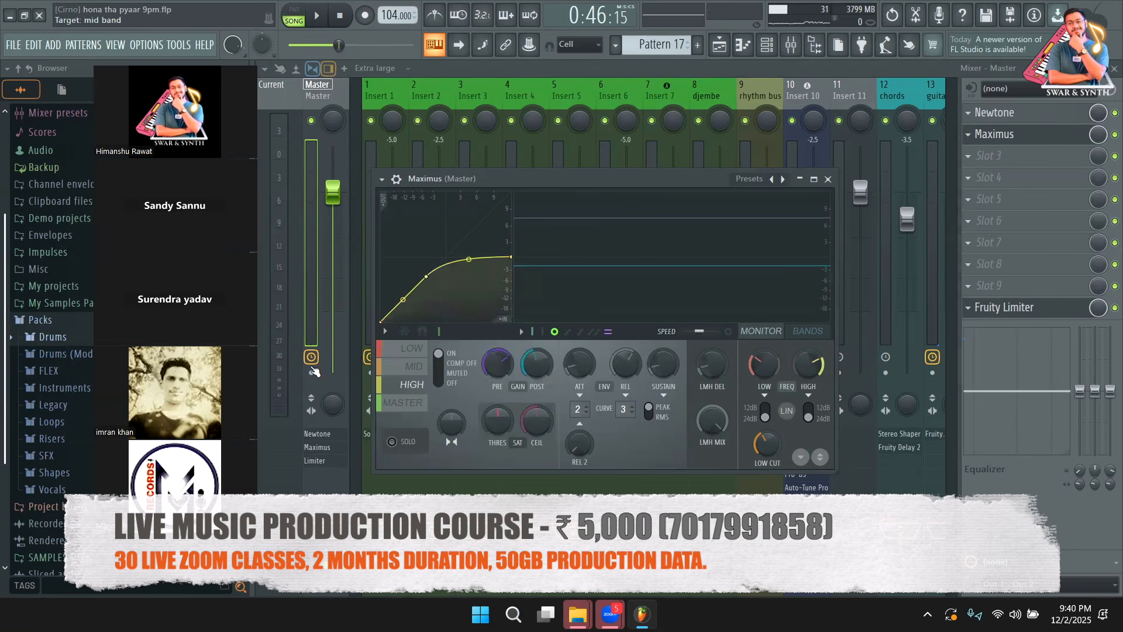
Step: Play the song onward in two short passes to check the sound of the adjusted Maximus bands
click(316, 16)
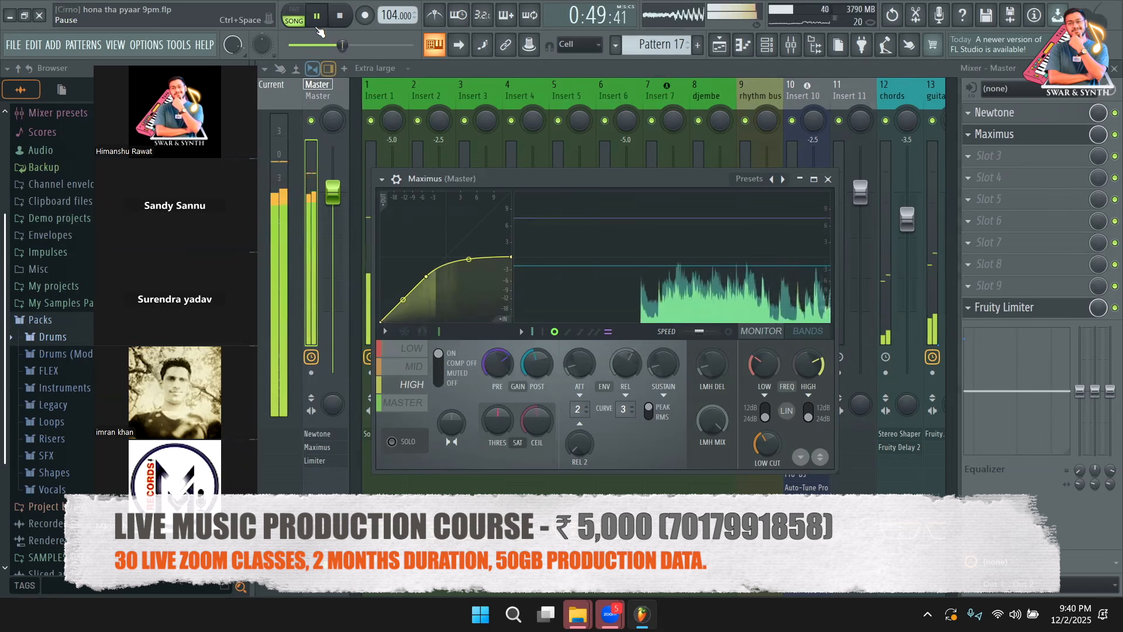
click(317, 27)
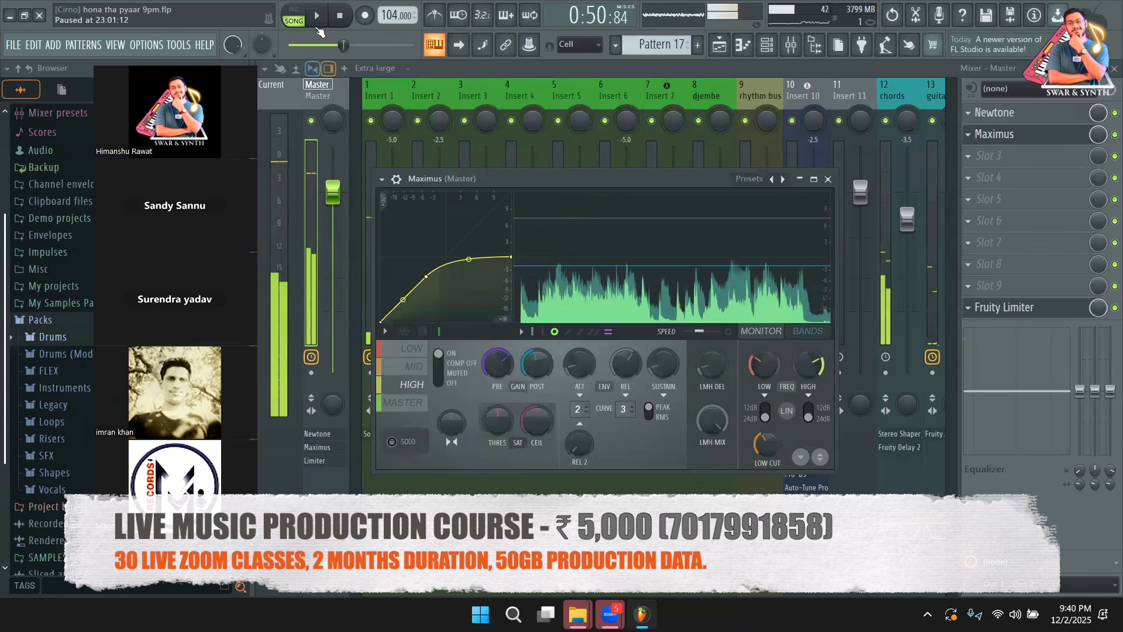
click(323, 22)
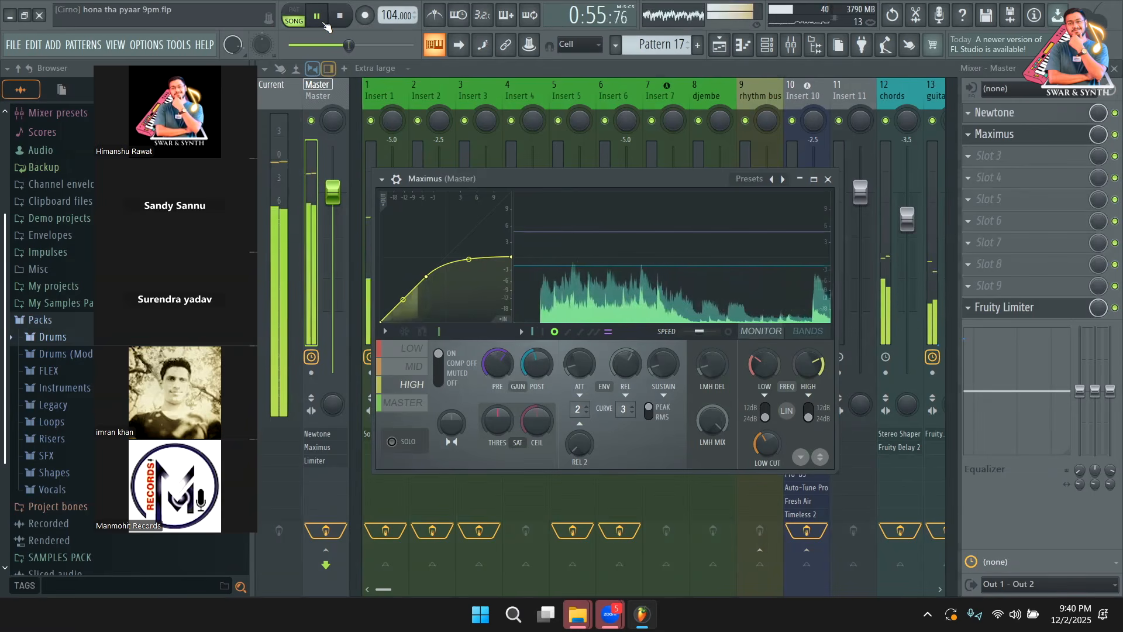
click(323, 22)
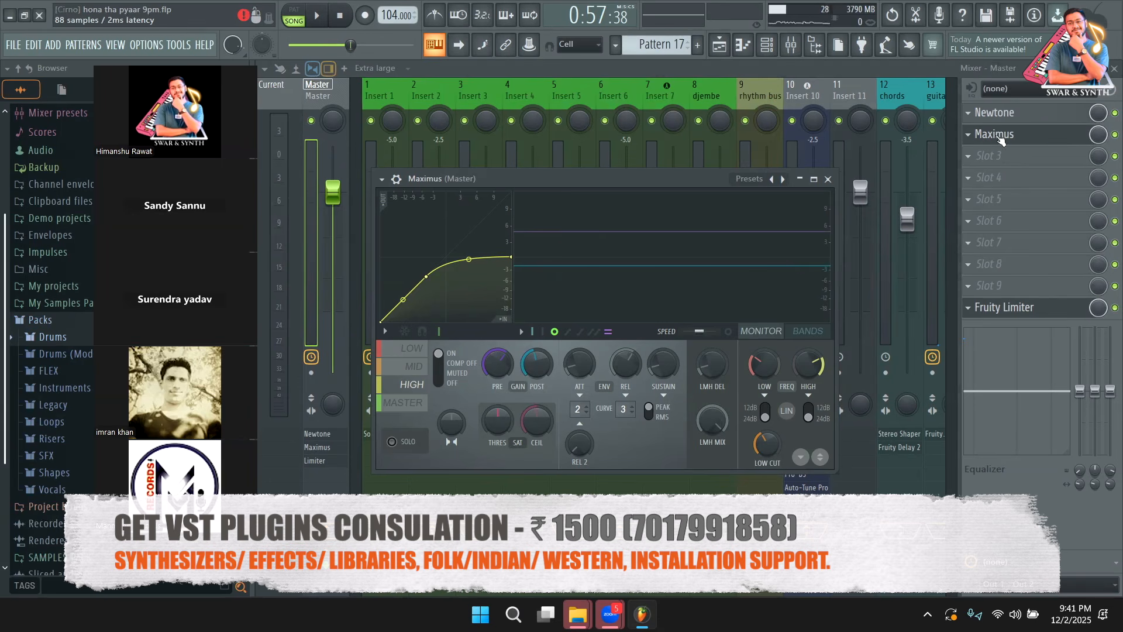
click(749, 179)
mouse_move(778, 214)
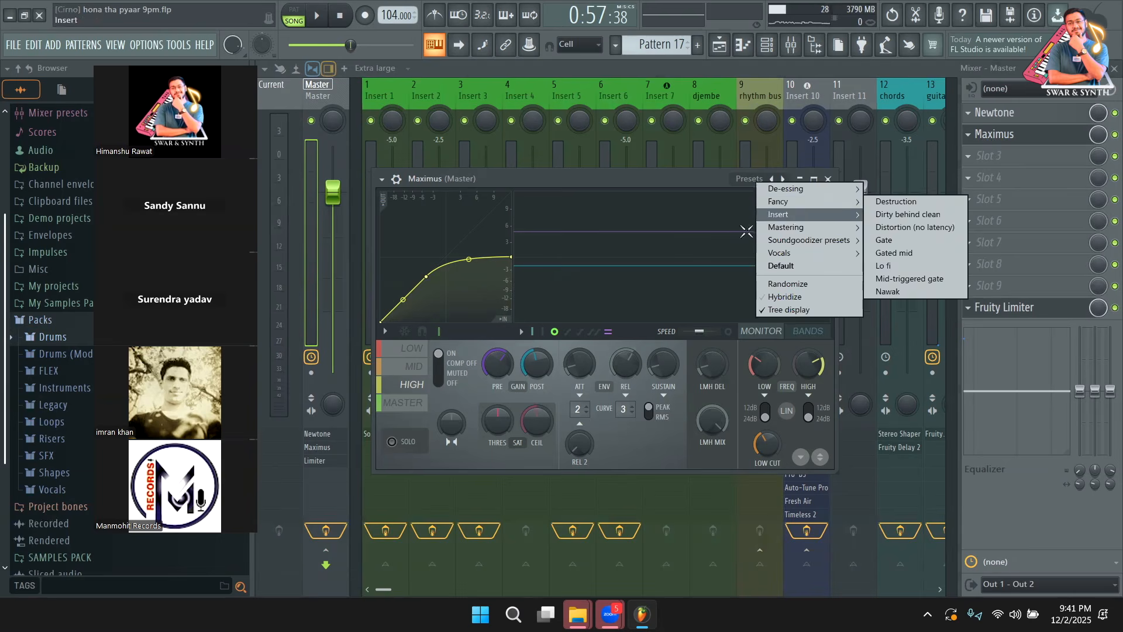
click(604, 462)
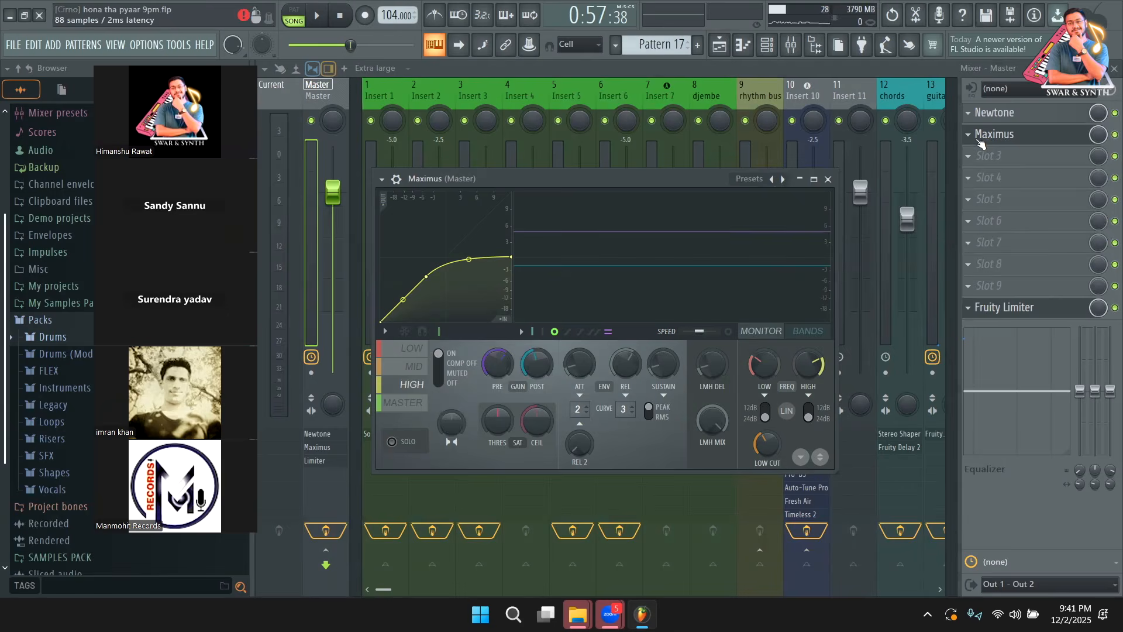
Step: Close the Maximus window and bypass the effect in slot 2 of the Master track
click(971, 137)
click(1027, 132)
click(1111, 136)
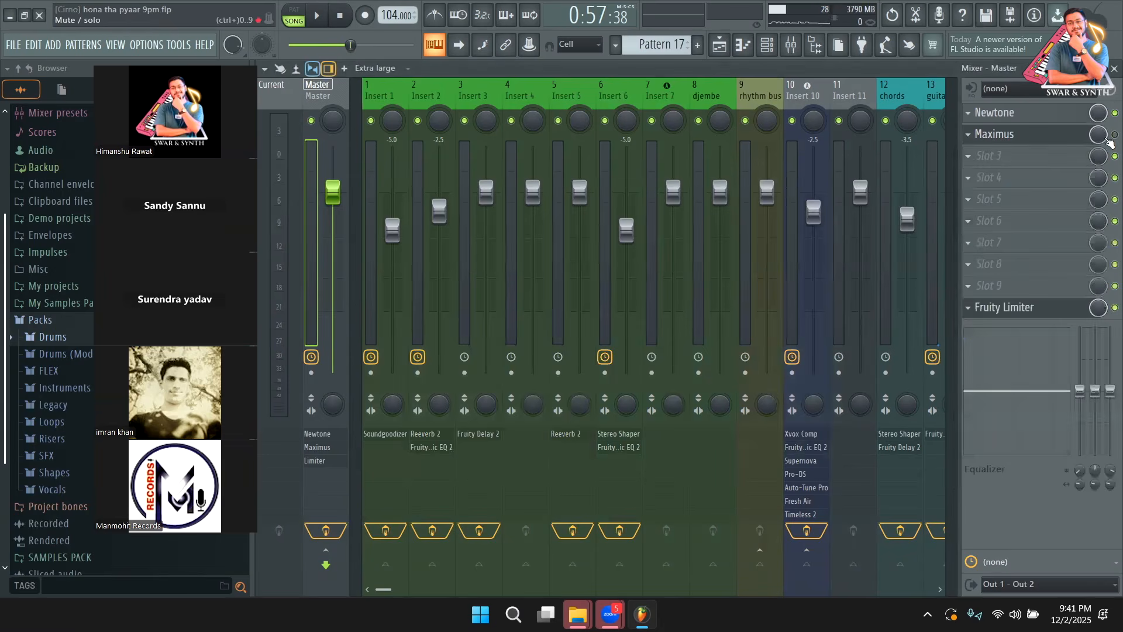
Step: Search the effect plugins for "ozo", load Ozone 12 into slot 3 of the Master track, and move its window higher over the mixer
click(1055, 156)
click(679, 19)
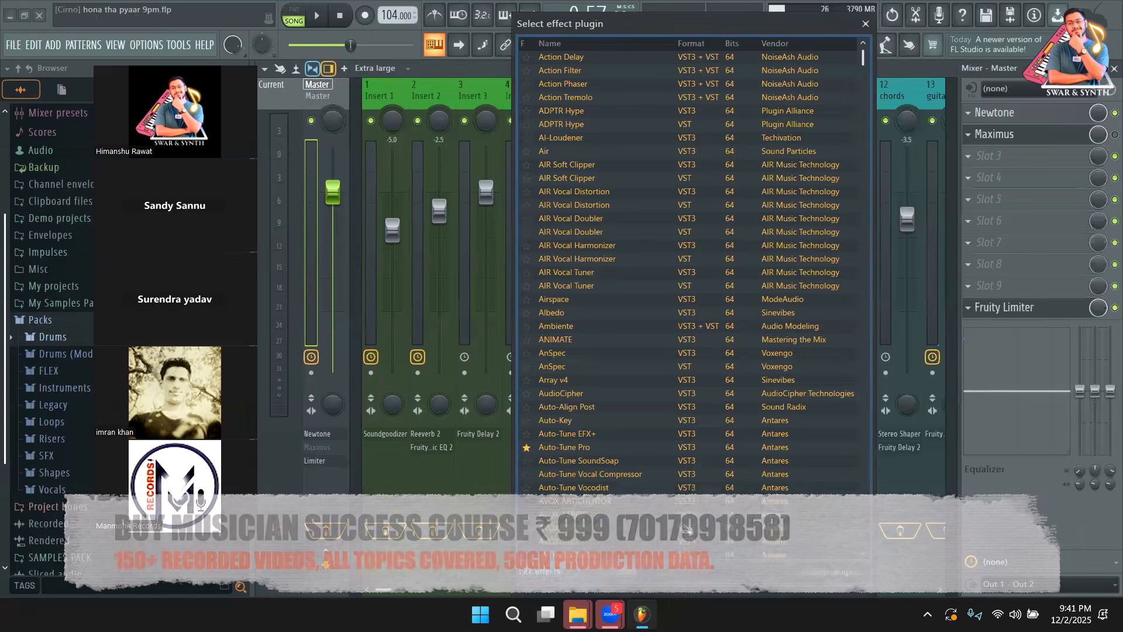
text(ozo)
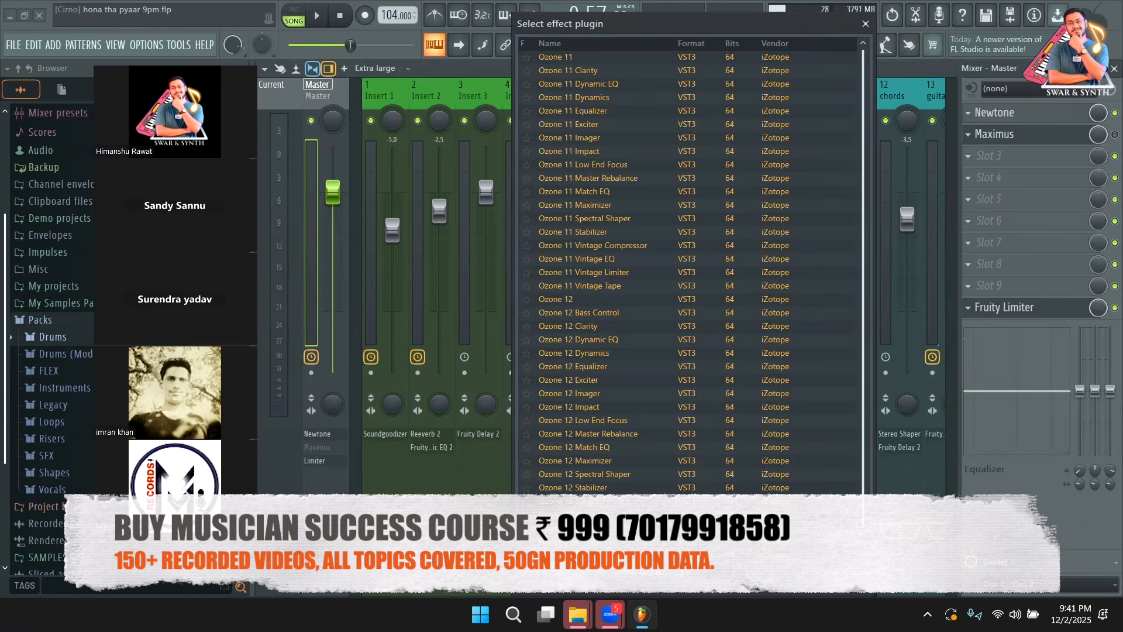
double_click(574, 300)
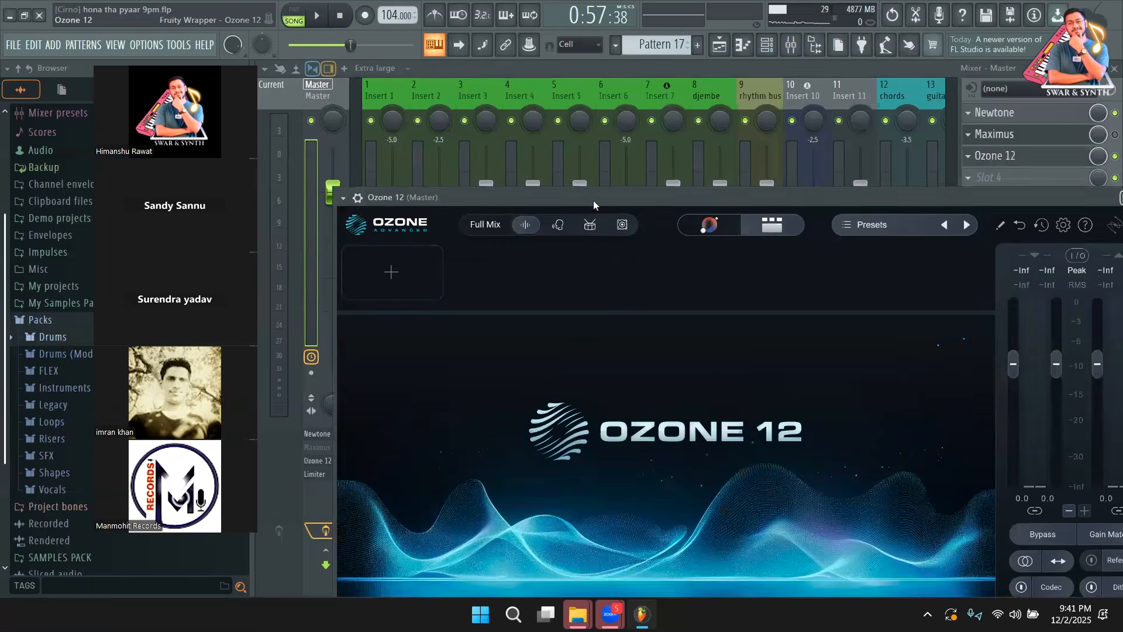
drag(593, 200, 573, 109)
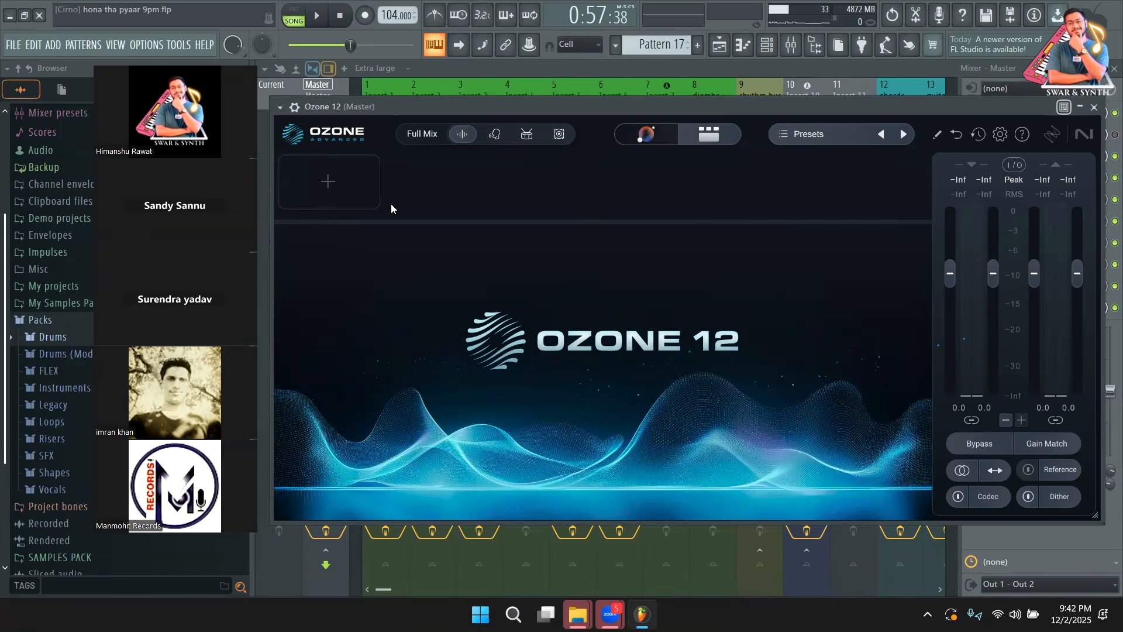
mouse_move(486, 110)
mouse_down()
mouse_move(480, 258)
mouse_move(486, 97)
mouse_move(485, 115)
mouse_up()
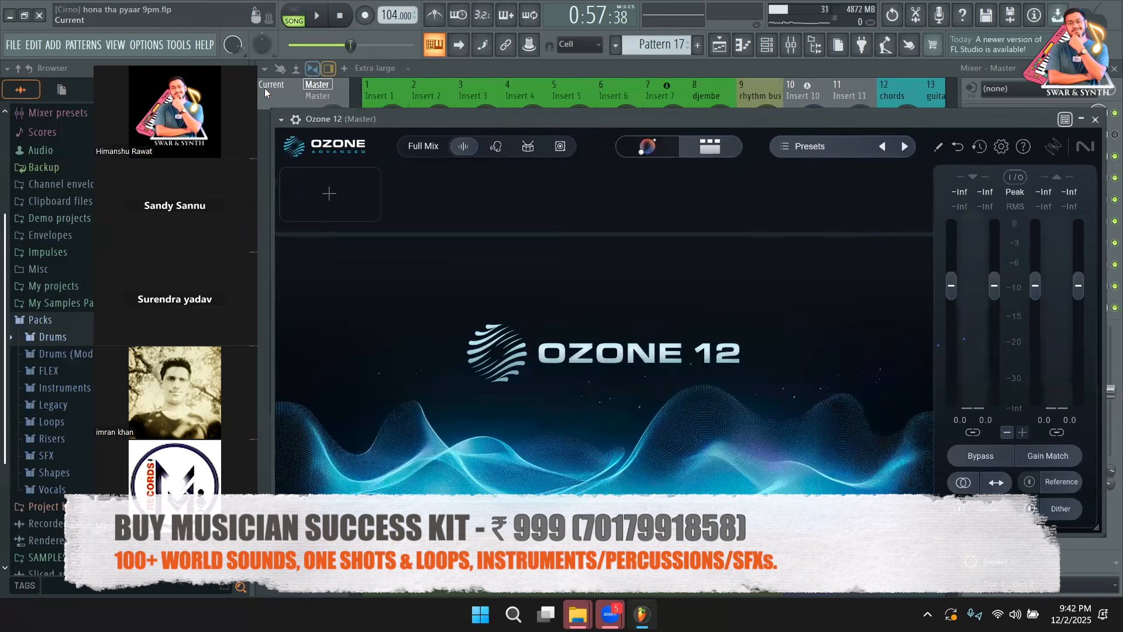
drag(385, 117, 388, 102)
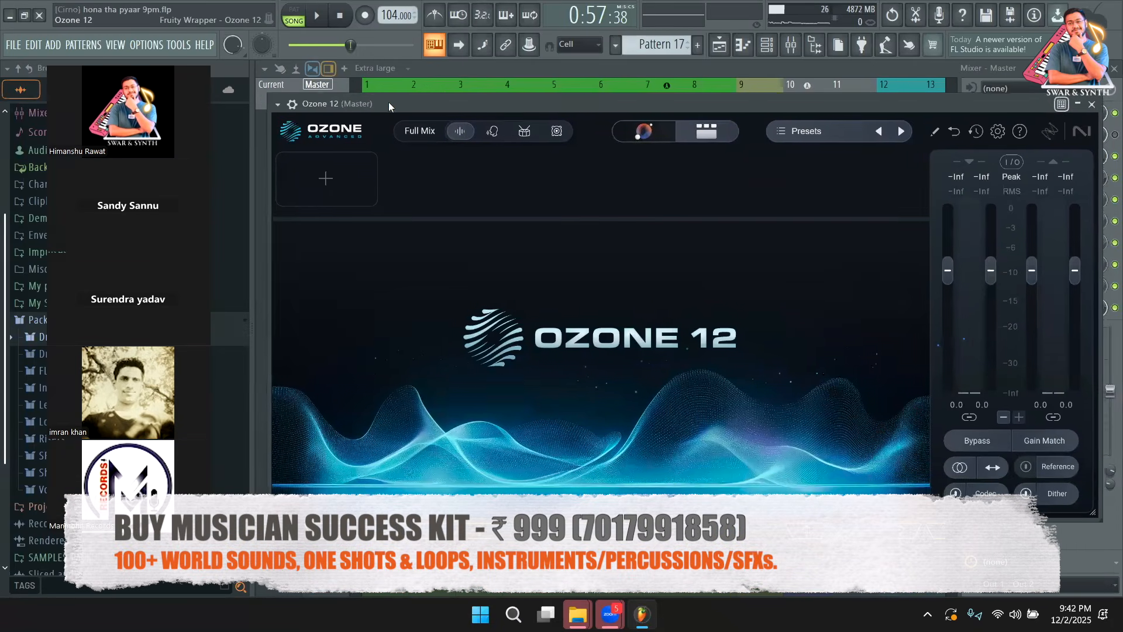
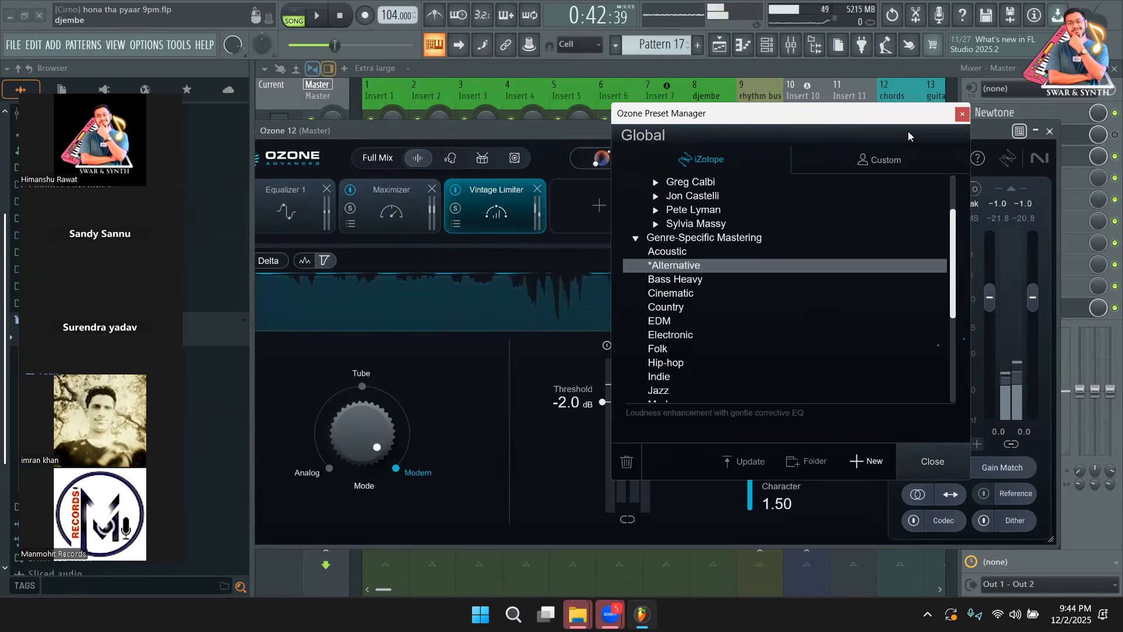
Step: Close the Ozone 12 window and play the song in two short passes, with Ozone 12 bypassed and enabled on the Master track
click(1115, 156)
click(1049, 132)
click(325, 21)
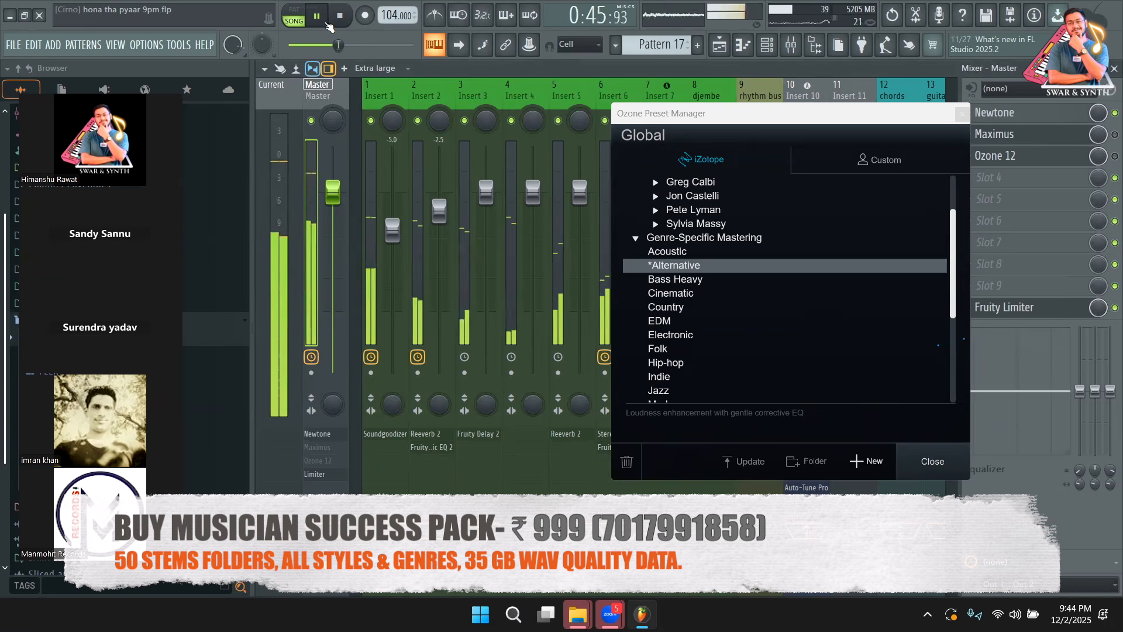
click(327, 24)
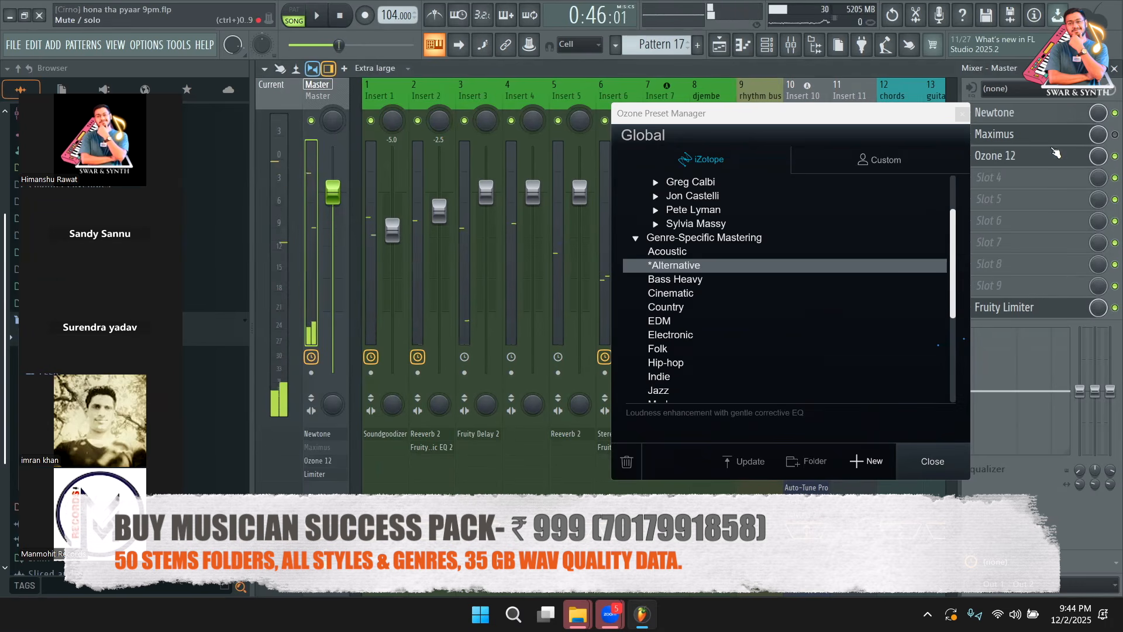
click(328, 23)
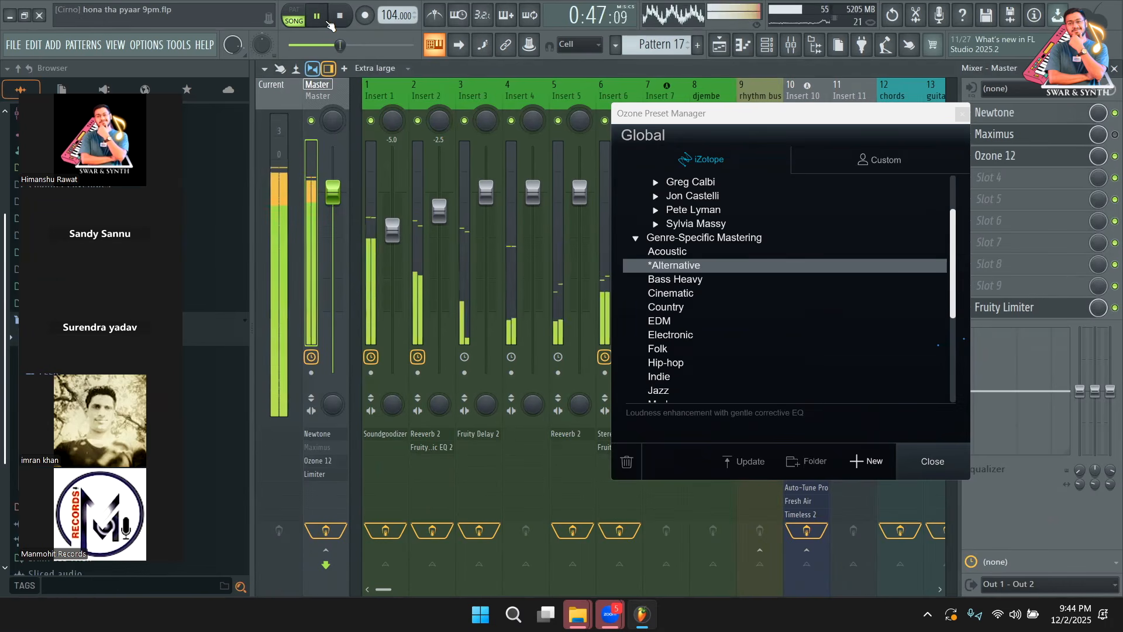
click(331, 24)
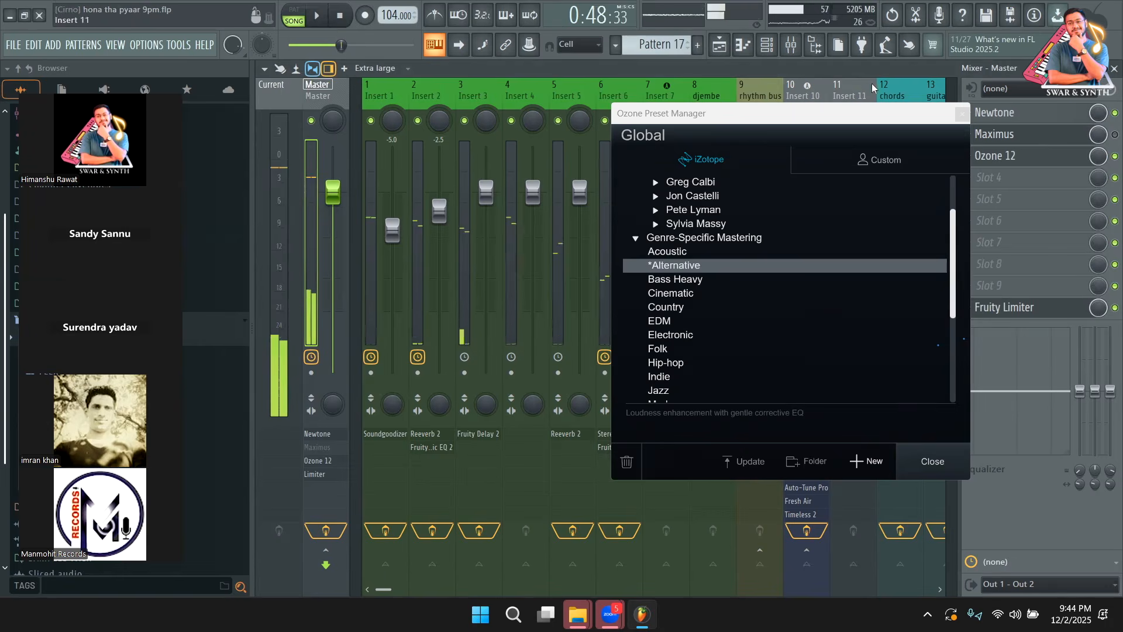
Step: Reopen Ozone 12 on the Master track and load the Country preset from Genre-Specific Mastering, moving the window aside
click(1034, 163)
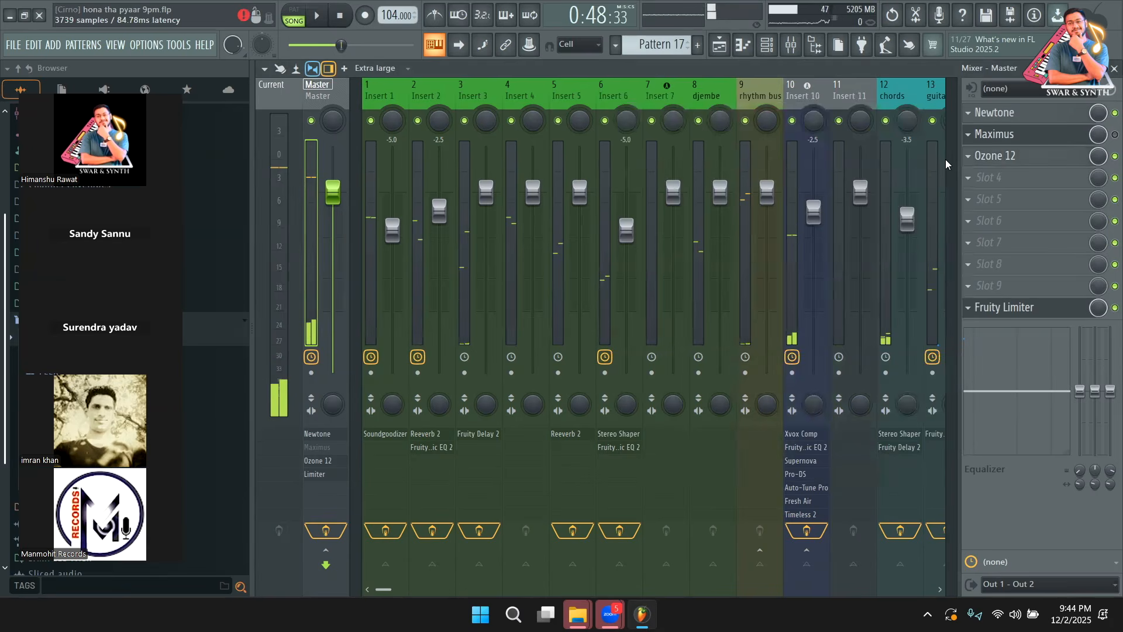
click(976, 156)
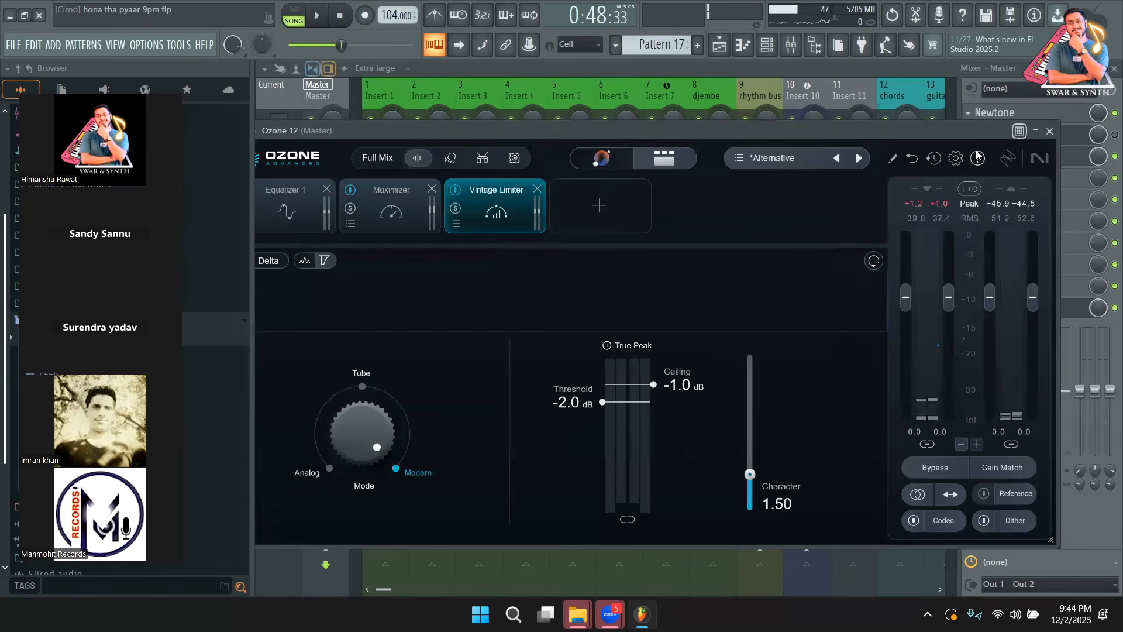
click(779, 165)
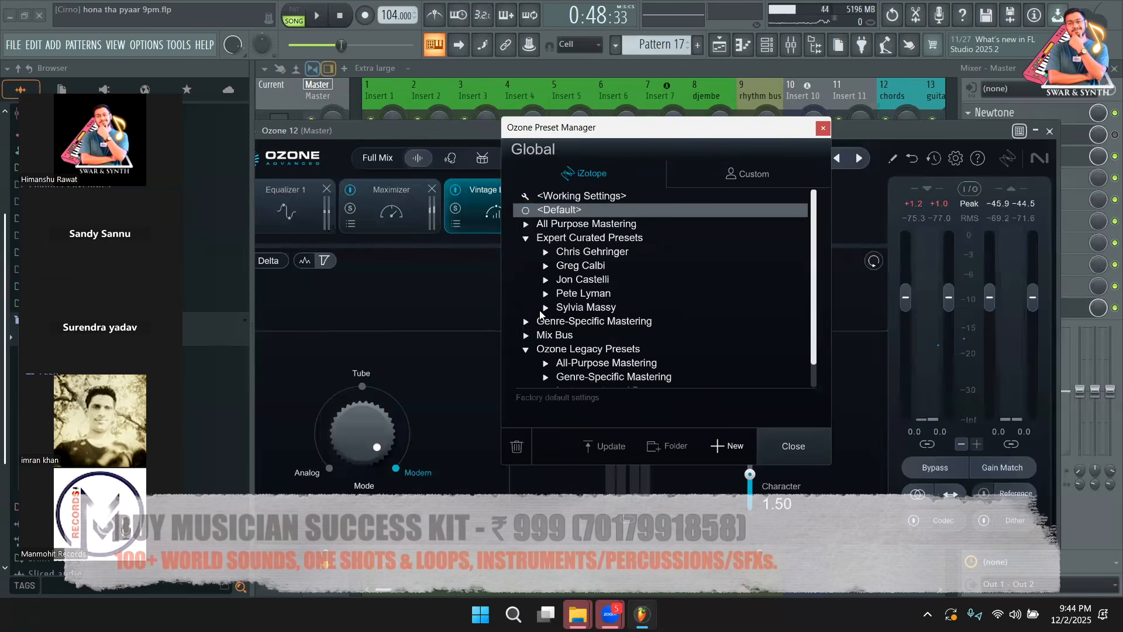
click(526, 320)
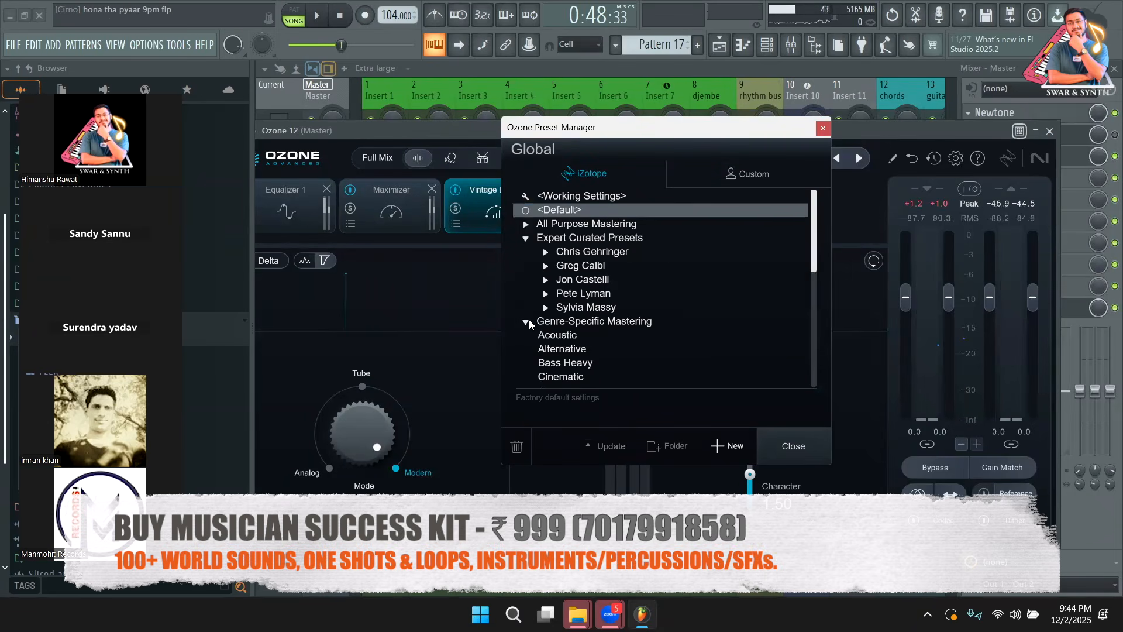
scroll(574, 308, down, 3)
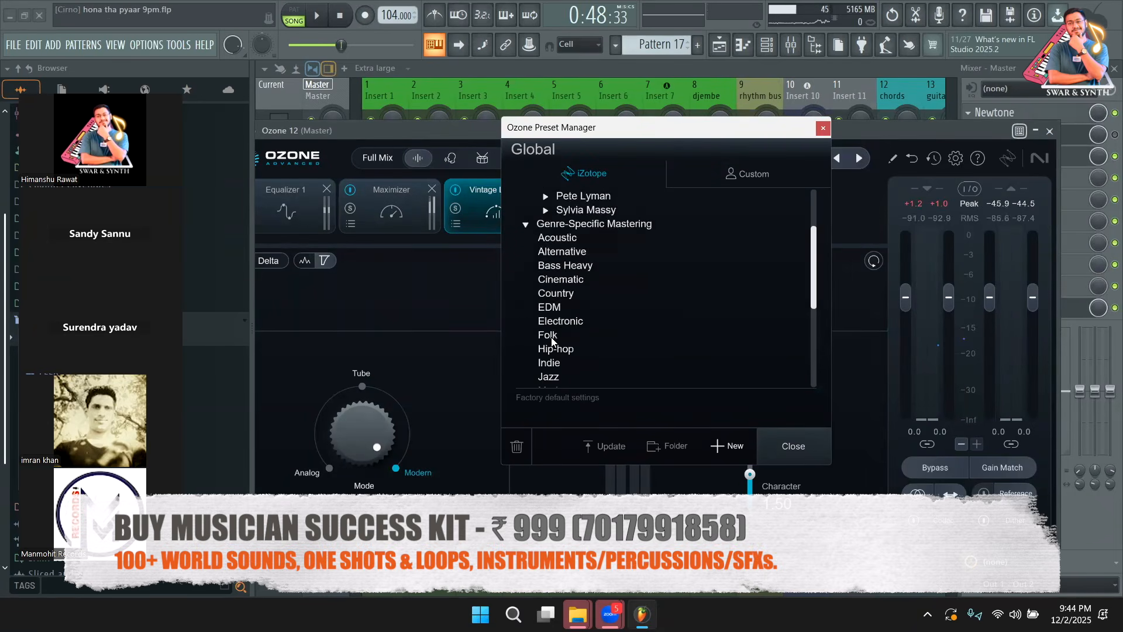
click(570, 297)
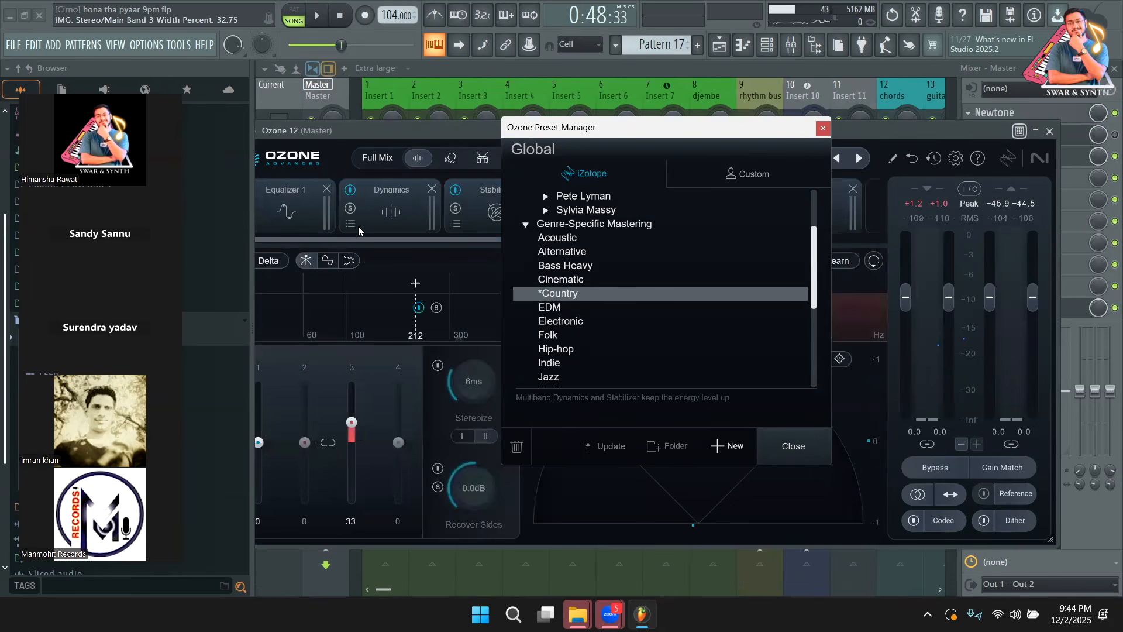
click(789, 448)
drag(605, 129, 653, 129)
Step: Play the song briefly with the Country preset, then from about bar 8 in the playlist into the section after bar 17
key(space)
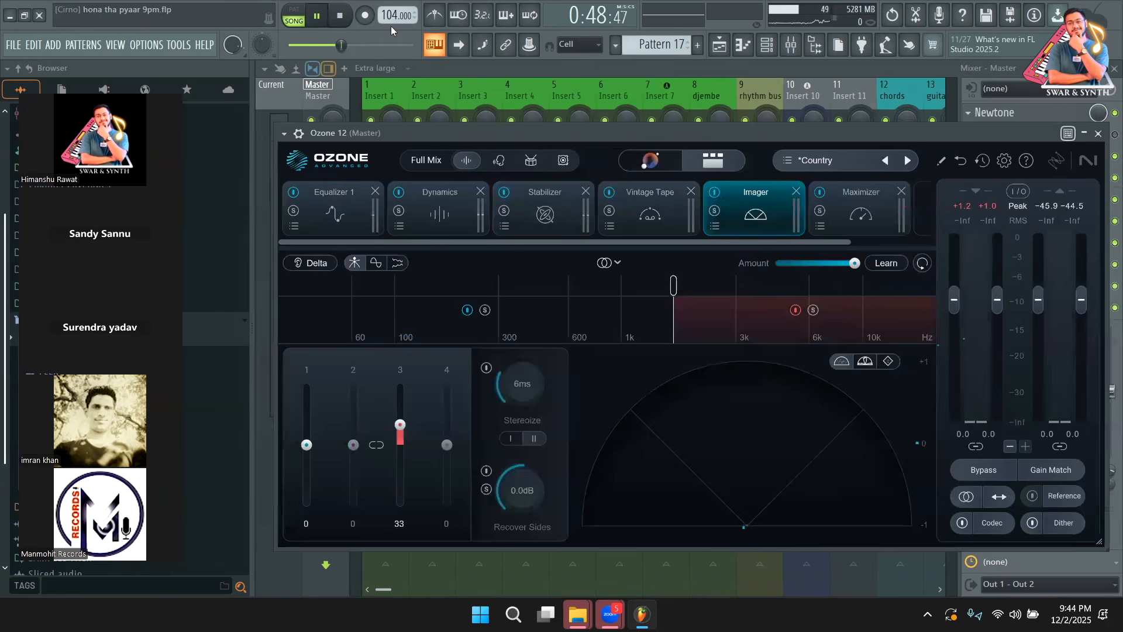
click(331, 24)
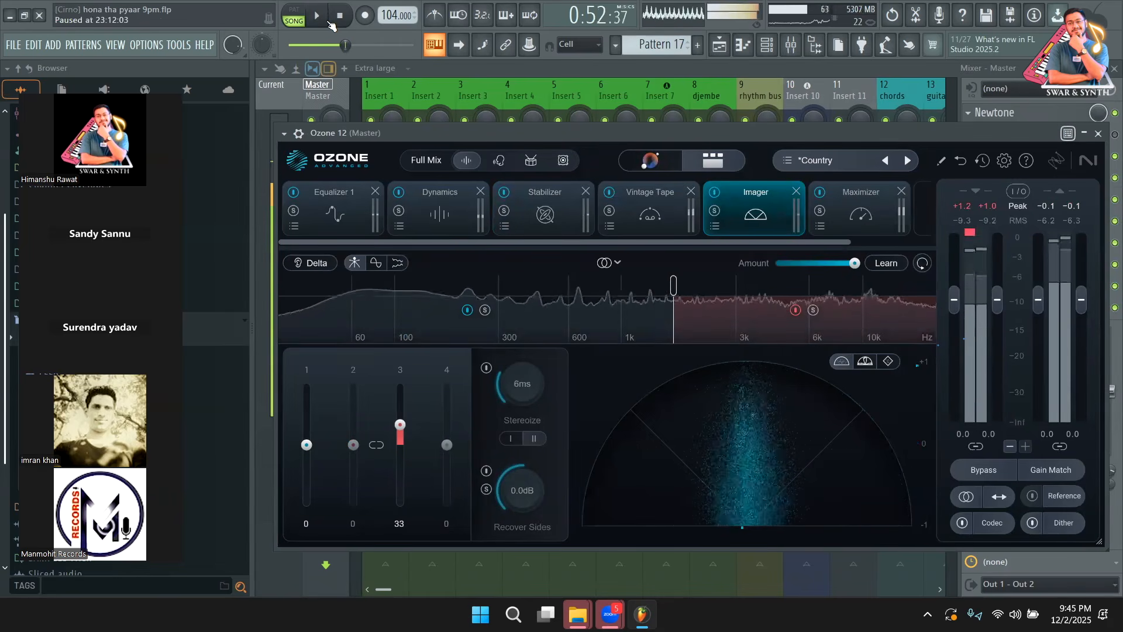
click(719, 45)
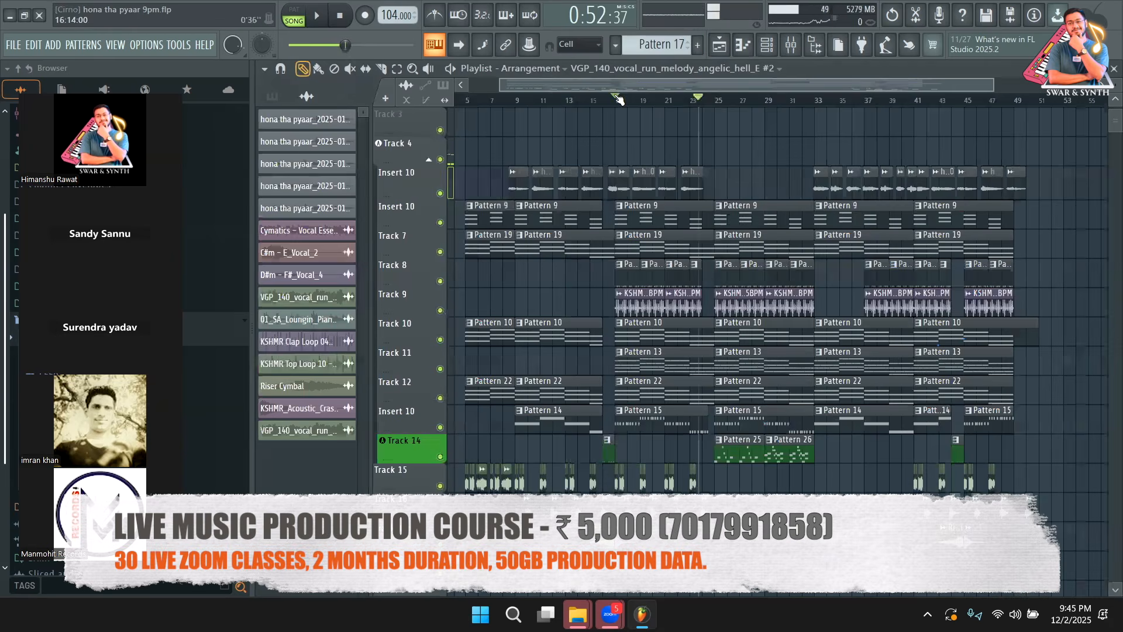
drag(605, 83, 576, 83)
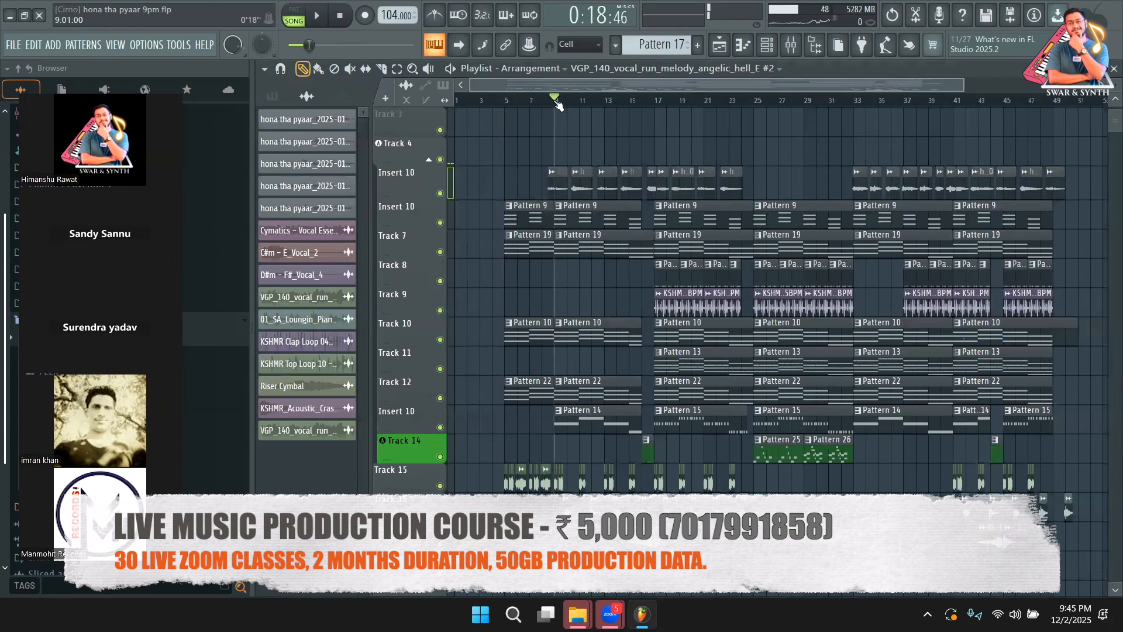
key(space)
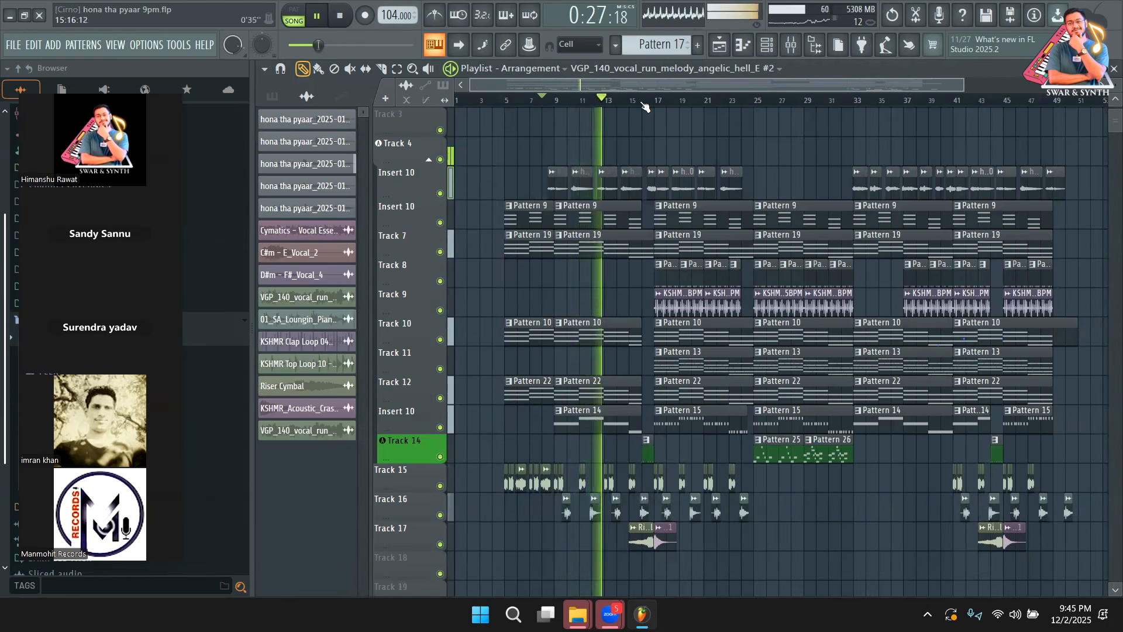
drag(673, 89, 695, 87)
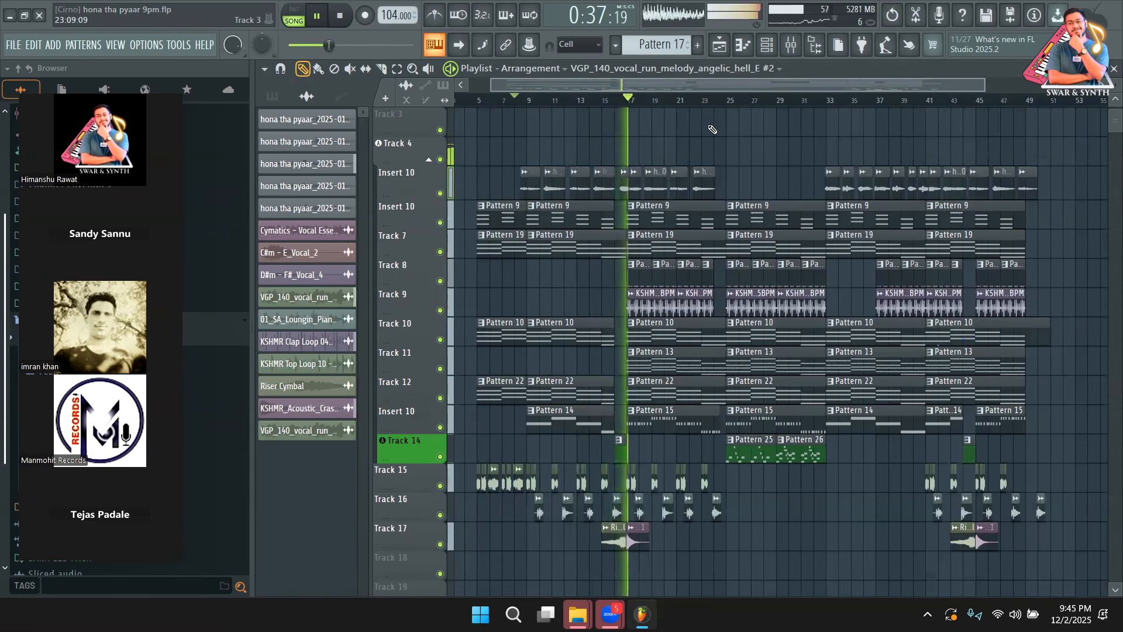
drag(696, 84, 681, 83)
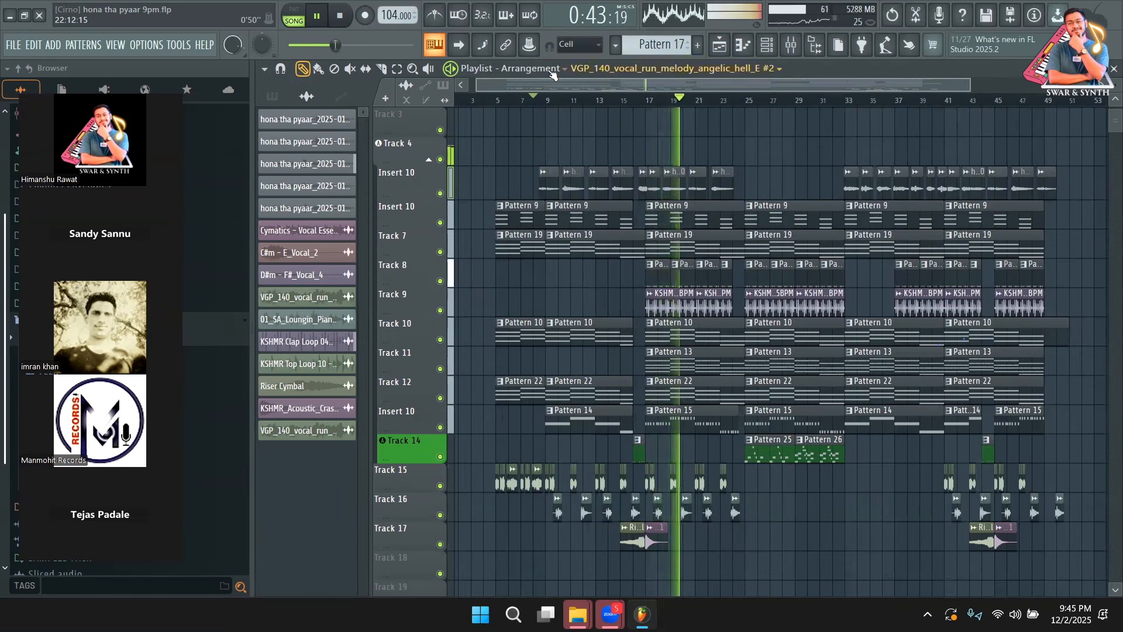
click(316, 16)
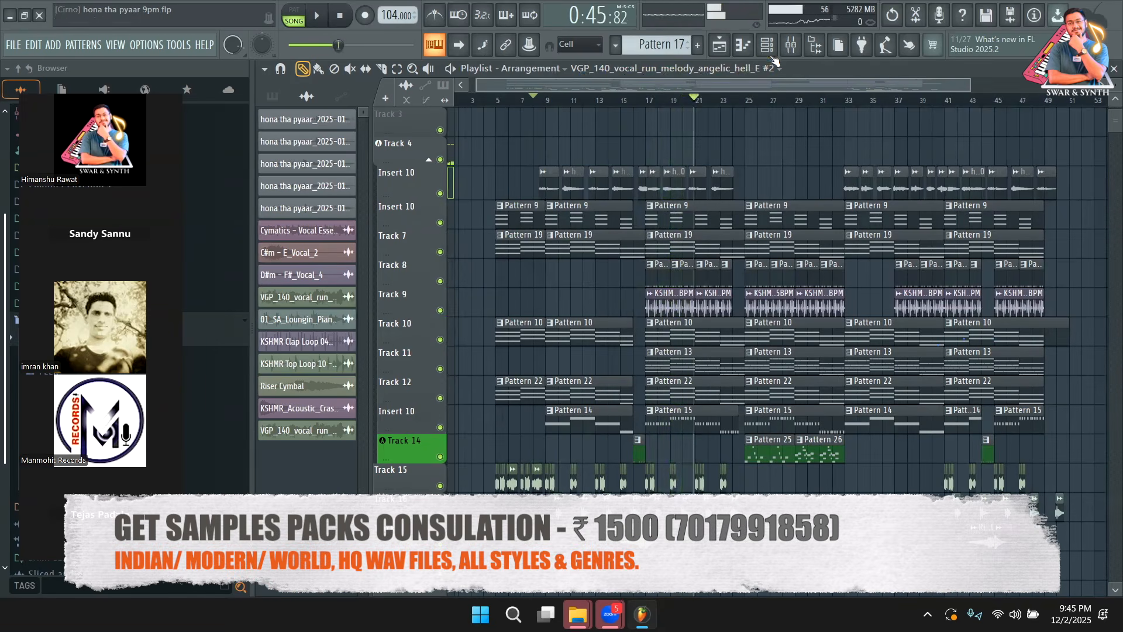
Step: Return to the mixer with Ozone 12 bypassed on the Master track and play a short passage for comparison
click(791, 45)
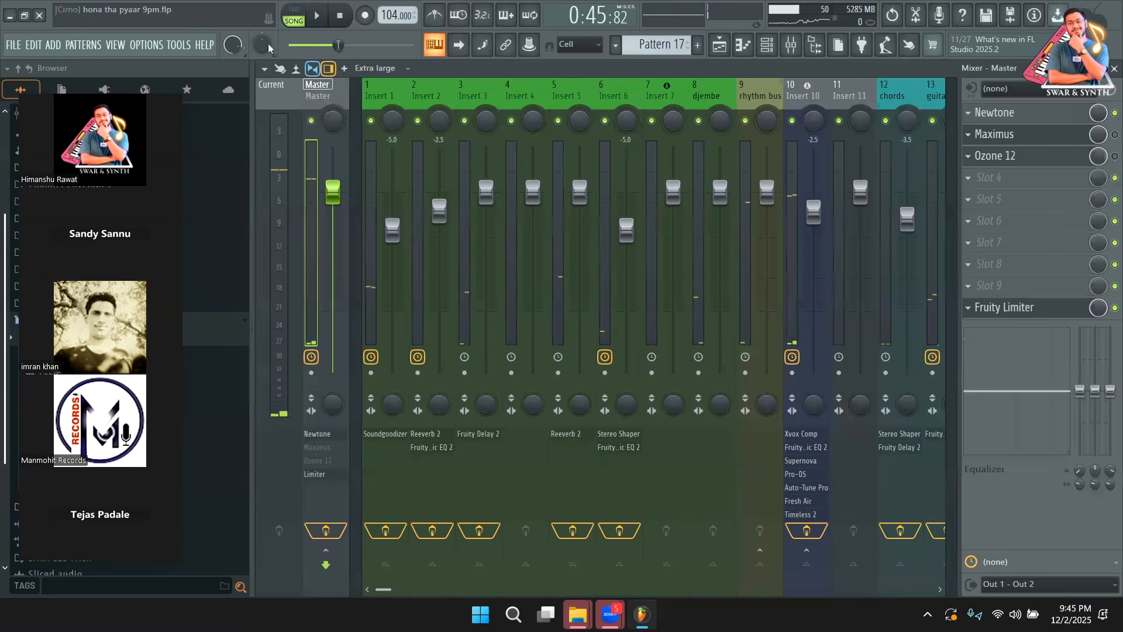
click(319, 23)
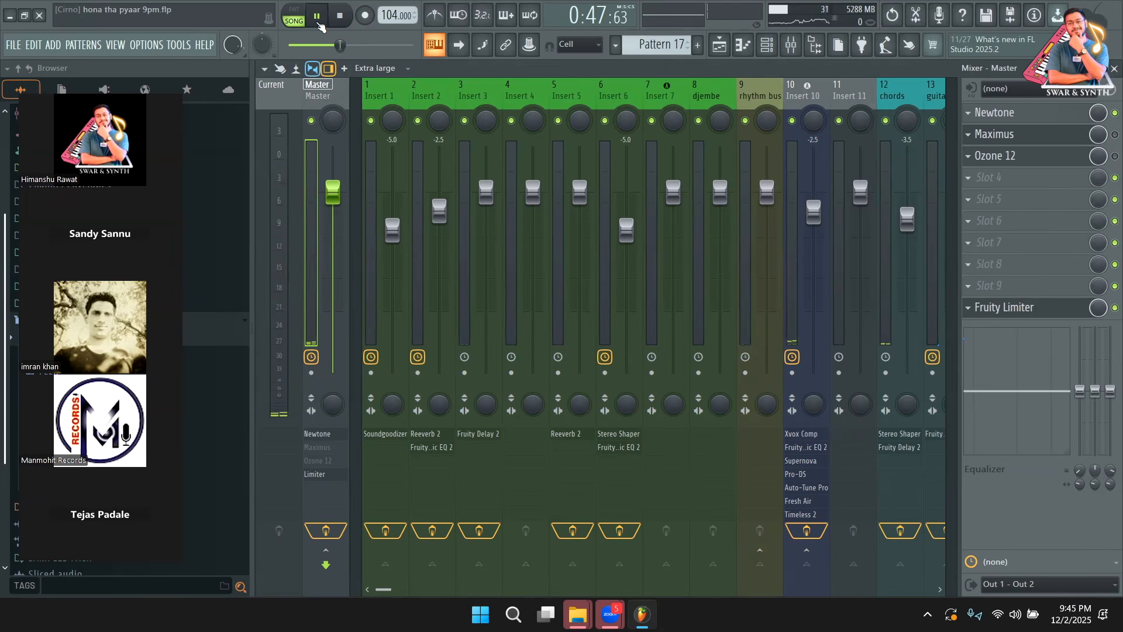
click(318, 22)
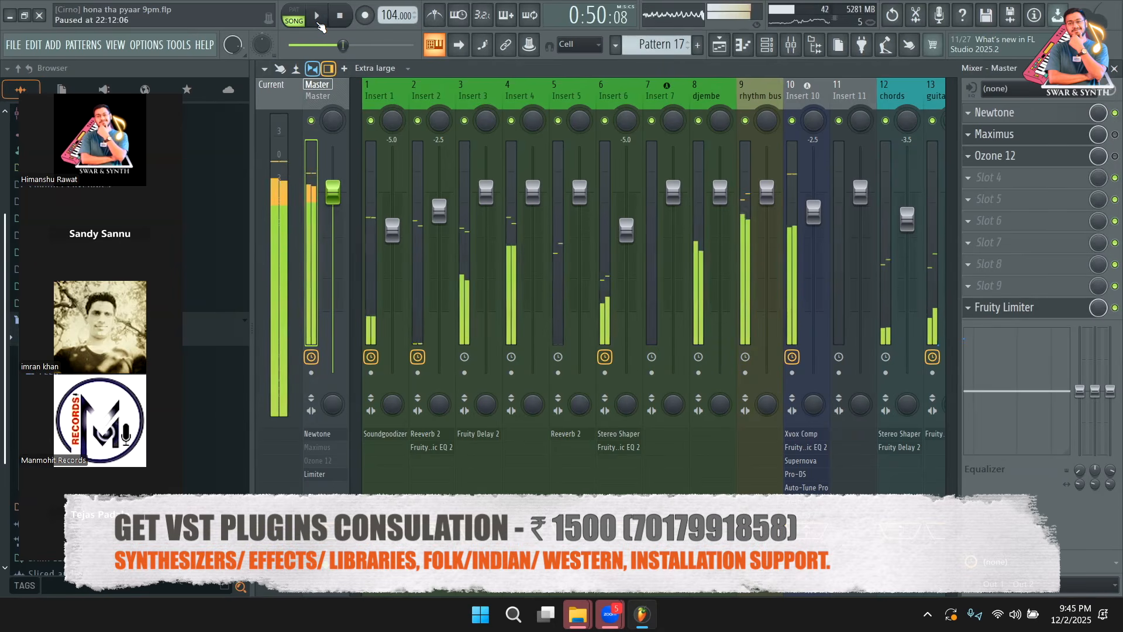
Step: Load the Brighten Overall Mix preset from Ozone Legacy Presets, All-Purpose Mastering, and close the Ozone preset manager
click(1028, 163)
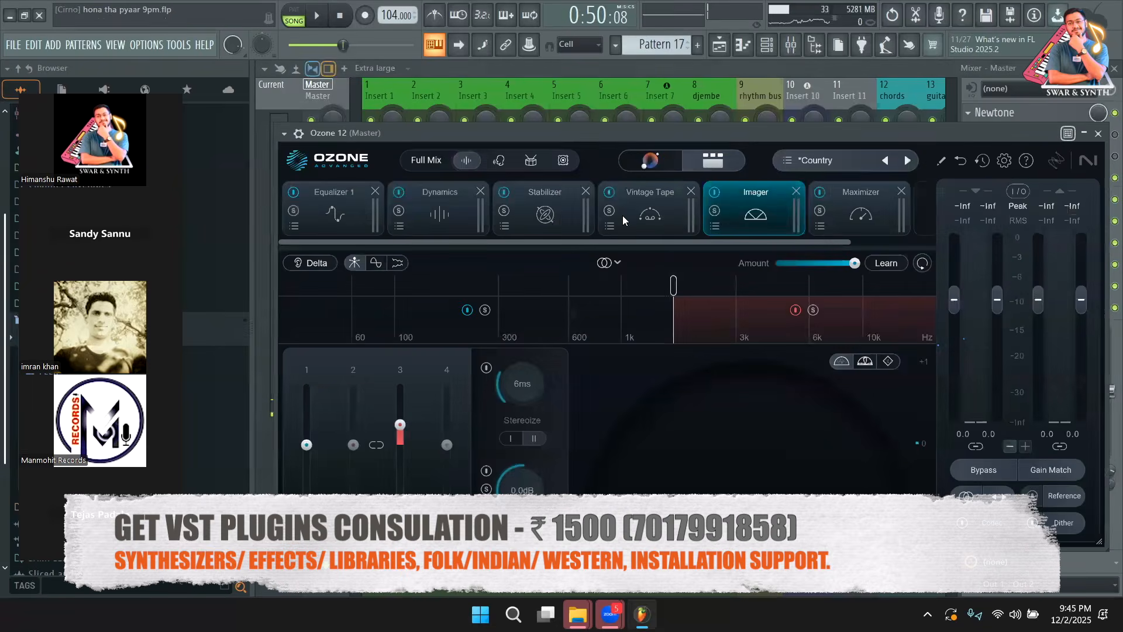
click(825, 159)
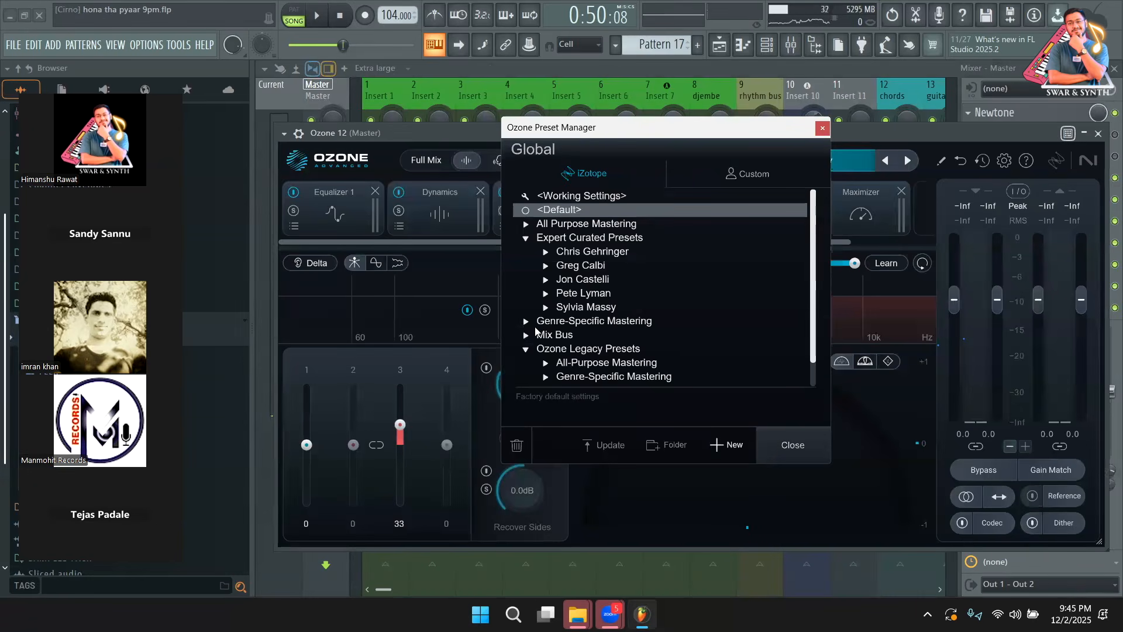
click(526, 322)
scroll(547, 316, down, 6)
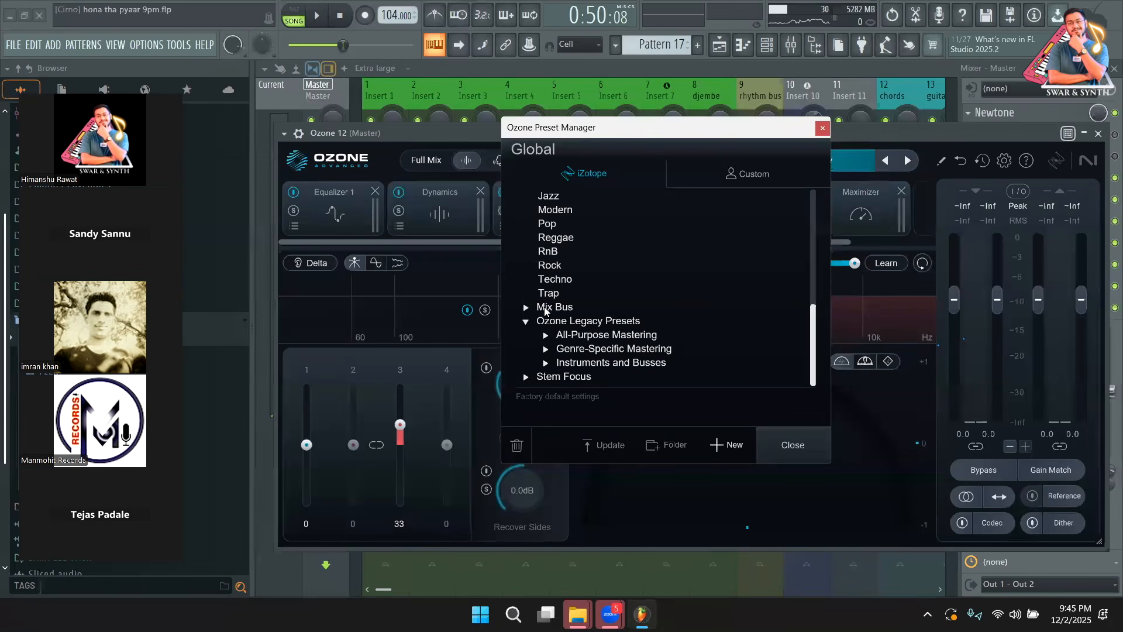
click(543, 333)
scroll(573, 323, down, 4)
scroll(576, 308, down, 2)
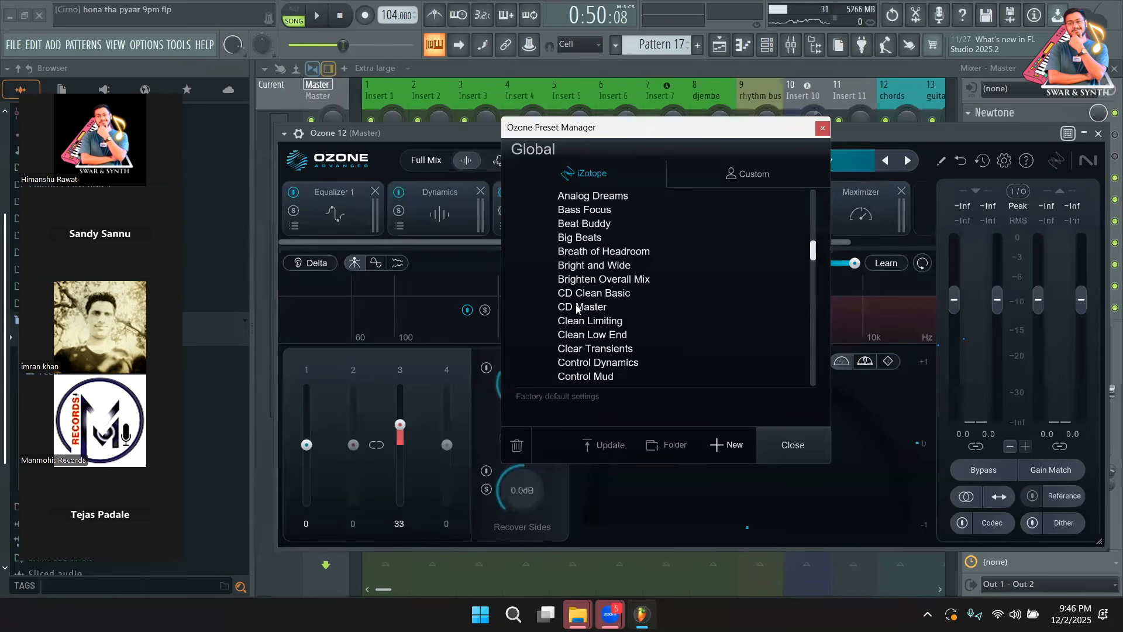
click(590, 282)
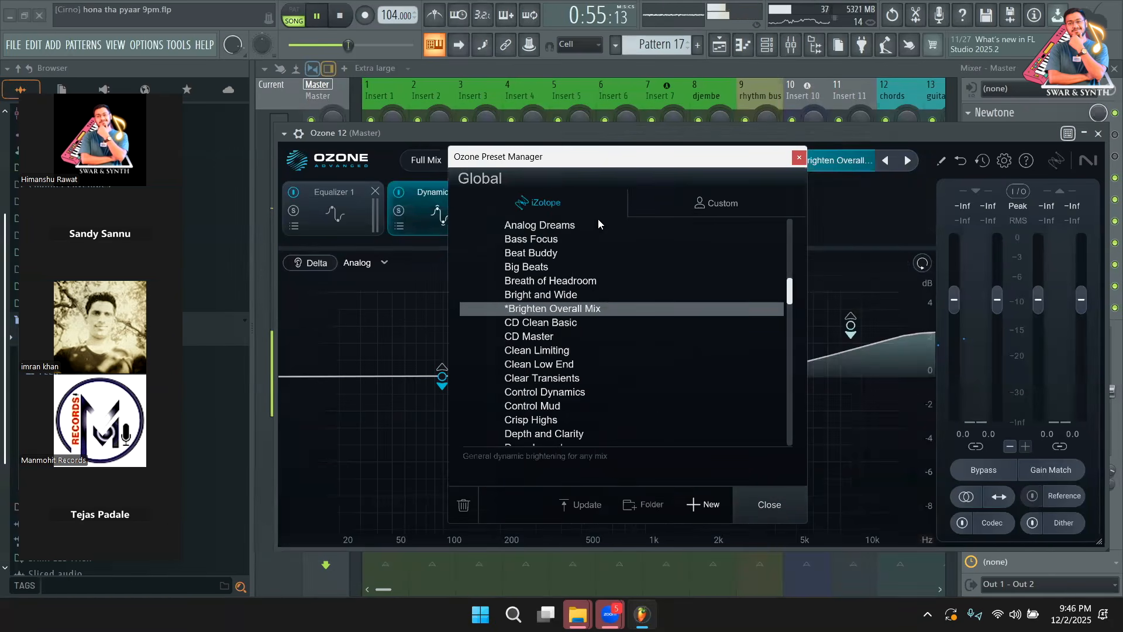
click(768, 504)
Step: Show the Maximizer module in Ozone 12, move its window aside and re-enable Ozone 12 on the Master track
click(689, 211)
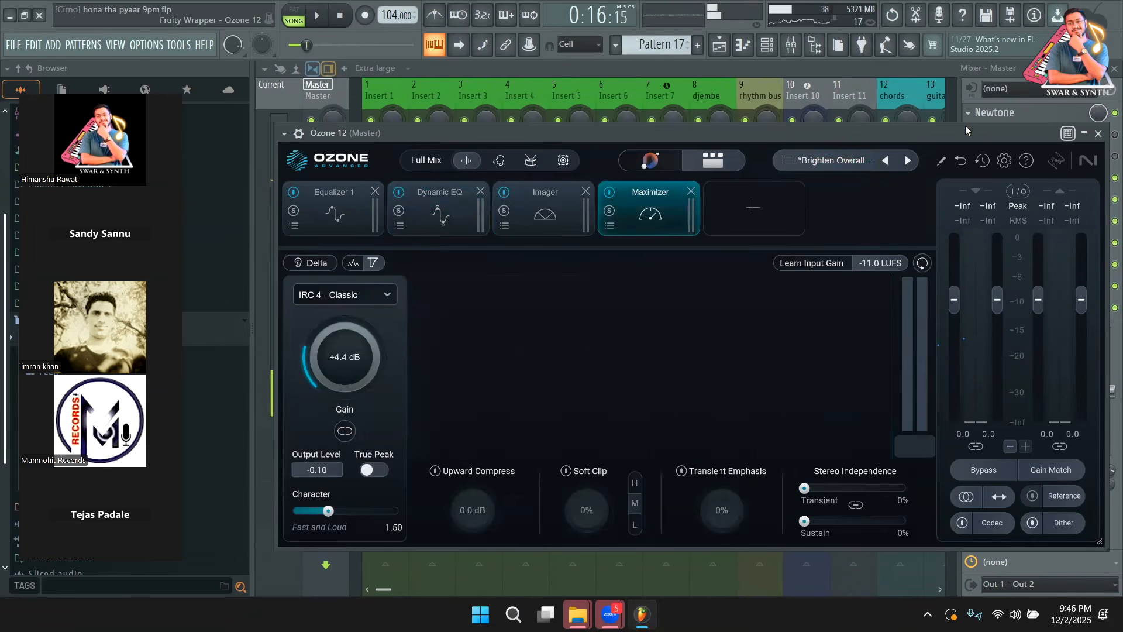
drag(965, 125, 831, 126)
click(1112, 157)
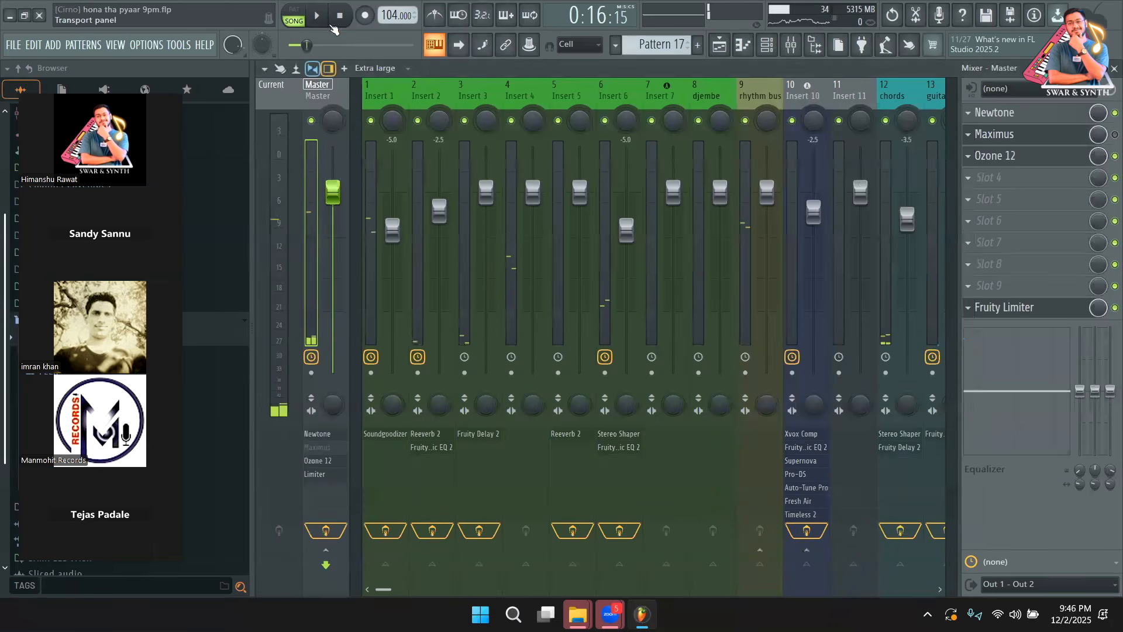
Step: Play the song with the Brighten Overall Mix preset, jump to bar 17 in the playlist and watch the mixer levels
key(space)
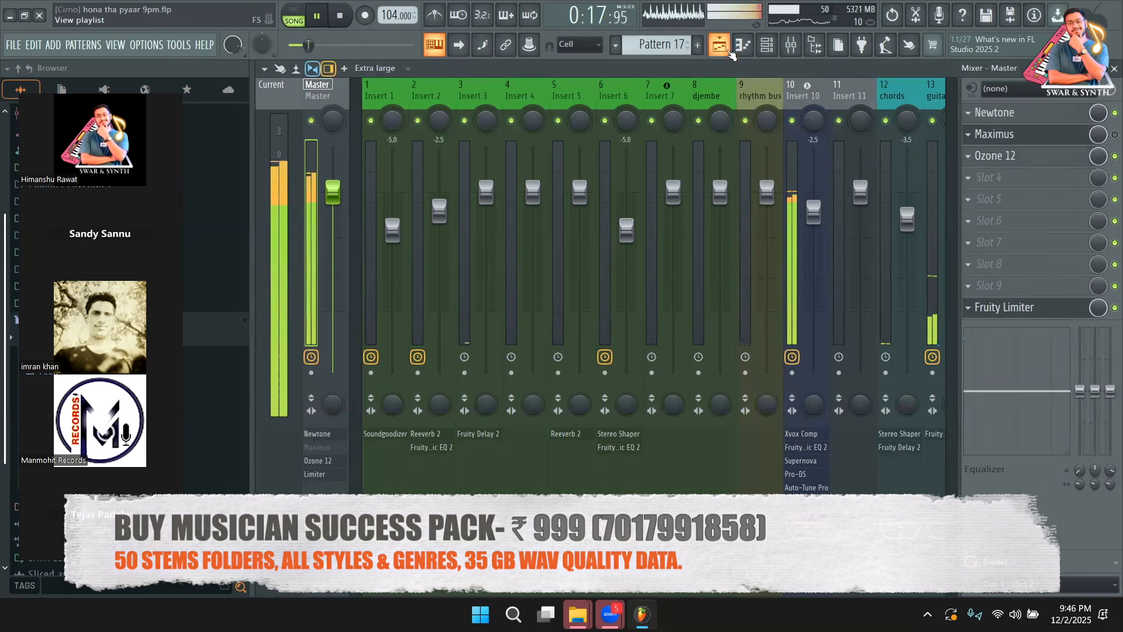
click(721, 48)
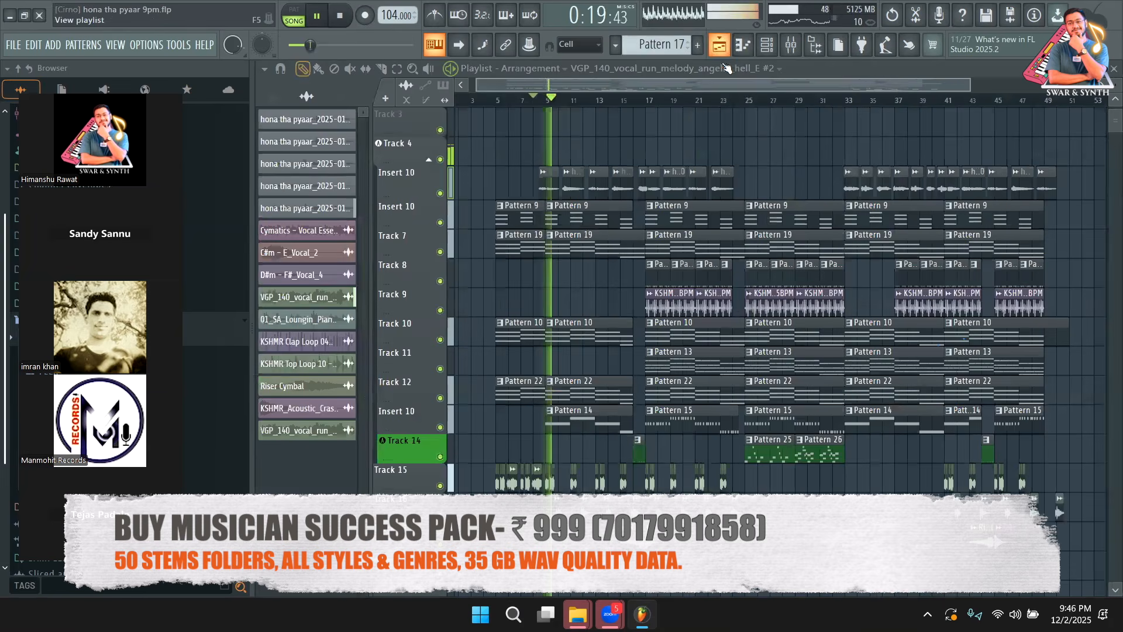
click(649, 100)
click(790, 45)
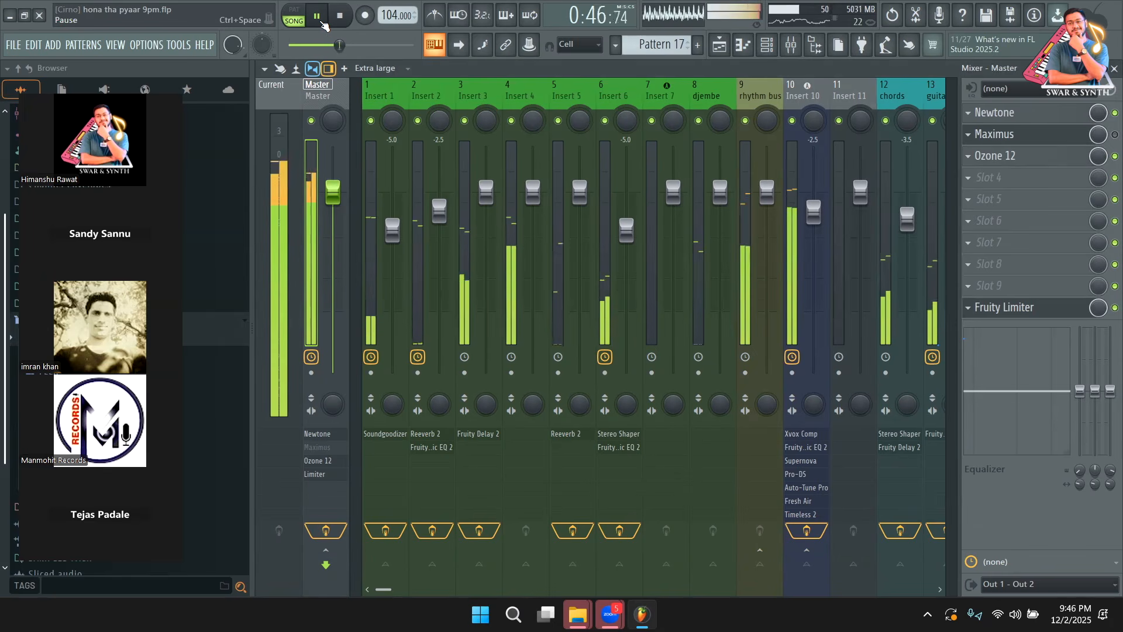
click(322, 21)
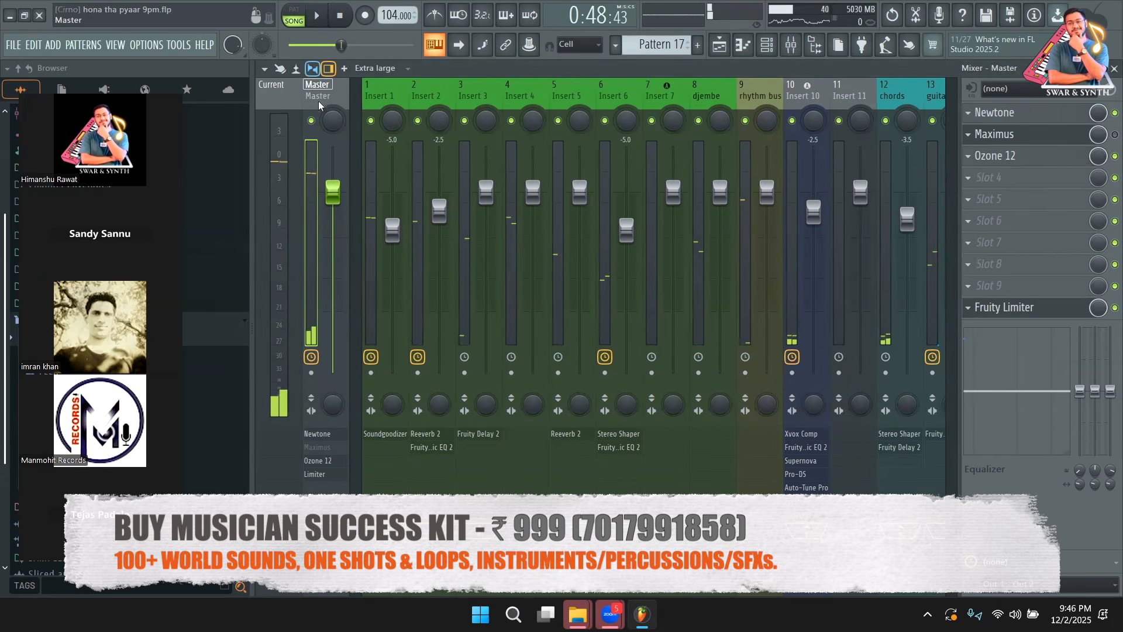
Step: Raise the Maximizer gain in Ozone 12 to +7.4 dB while playing a short passage of the song
click(1023, 169)
click(1024, 157)
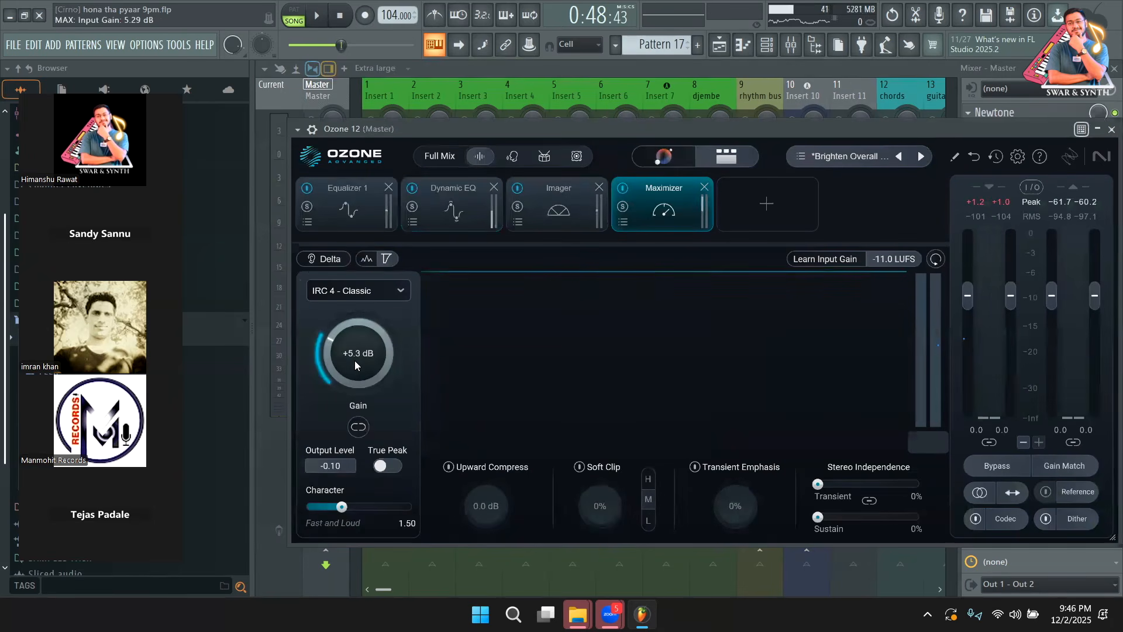
mouse_move(355, 362)
mouse_down()
mouse_move(354, 376)
mouse_move(358, 366)
mouse_up()
click(317, 18)
drag(346, 342, 354, 323)
click(316, 17)
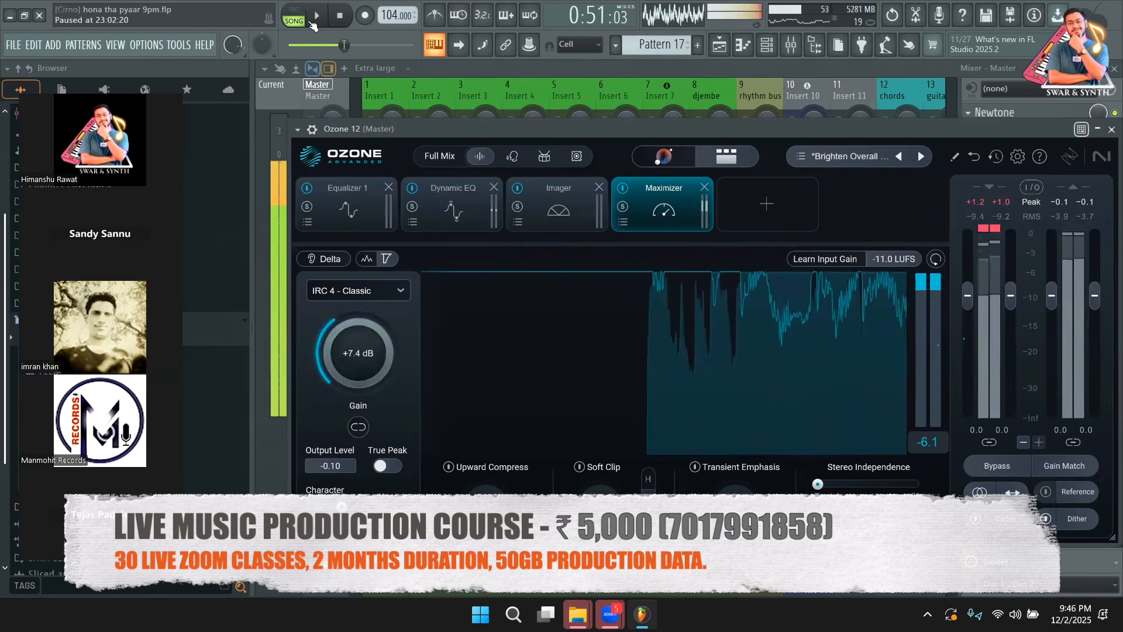
Step: Lower the Maximizer gain in Ozone 12 to +3.5 dB while playing the song, and stop playback
drag(349, 351, 348, 390)
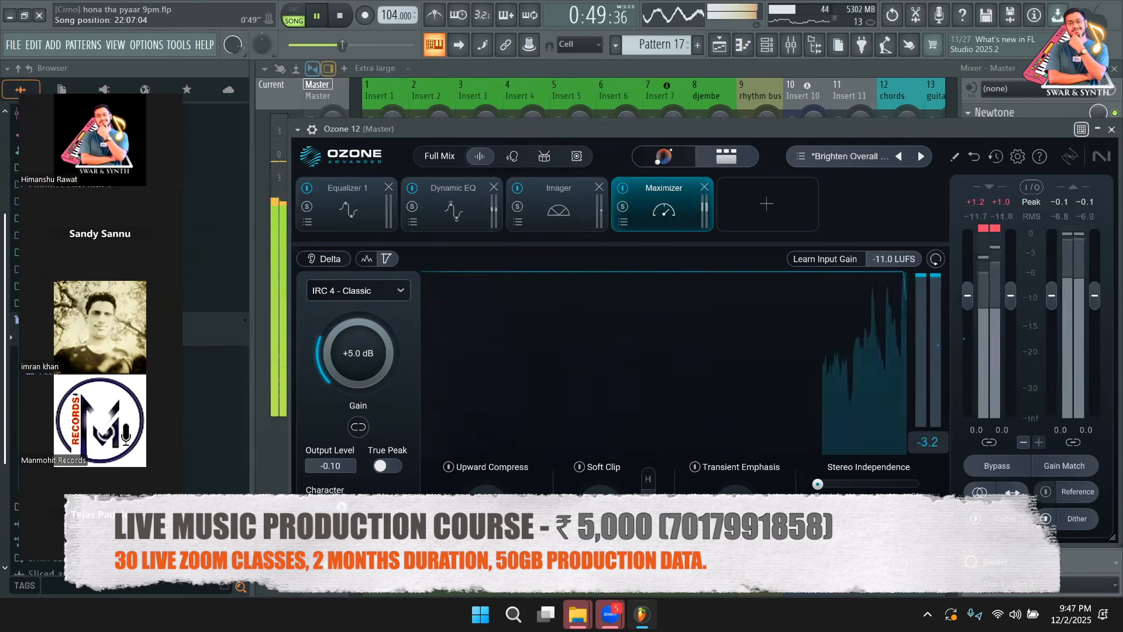
drag(329, 41, 325, 41)
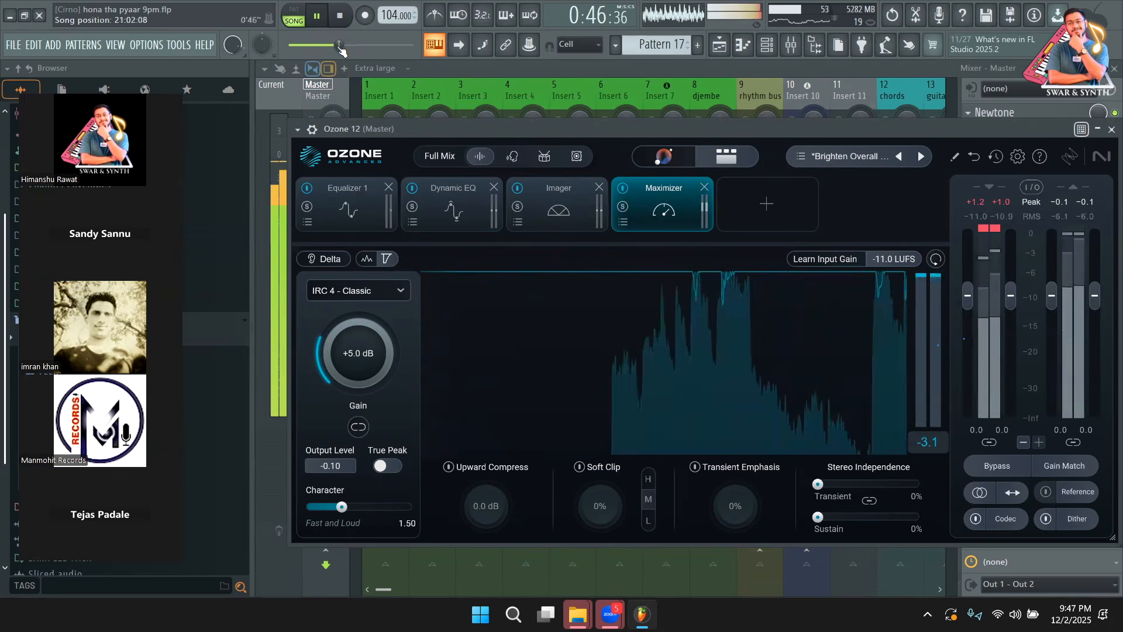
drag(335, 324, 333, 369)
click(316, 16)
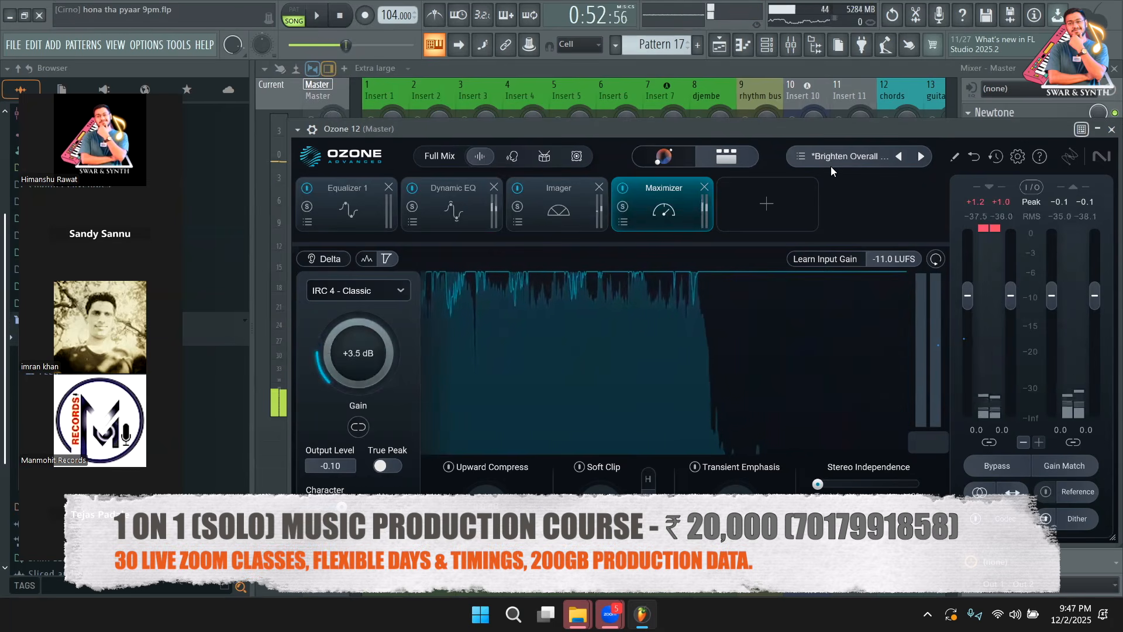
Step: Remove the Maximizer, Imager, Dynamic EQ and Equalizer 1 modules from Ozone 12 and move its window aside
click(703, 188)
click(599, 187)
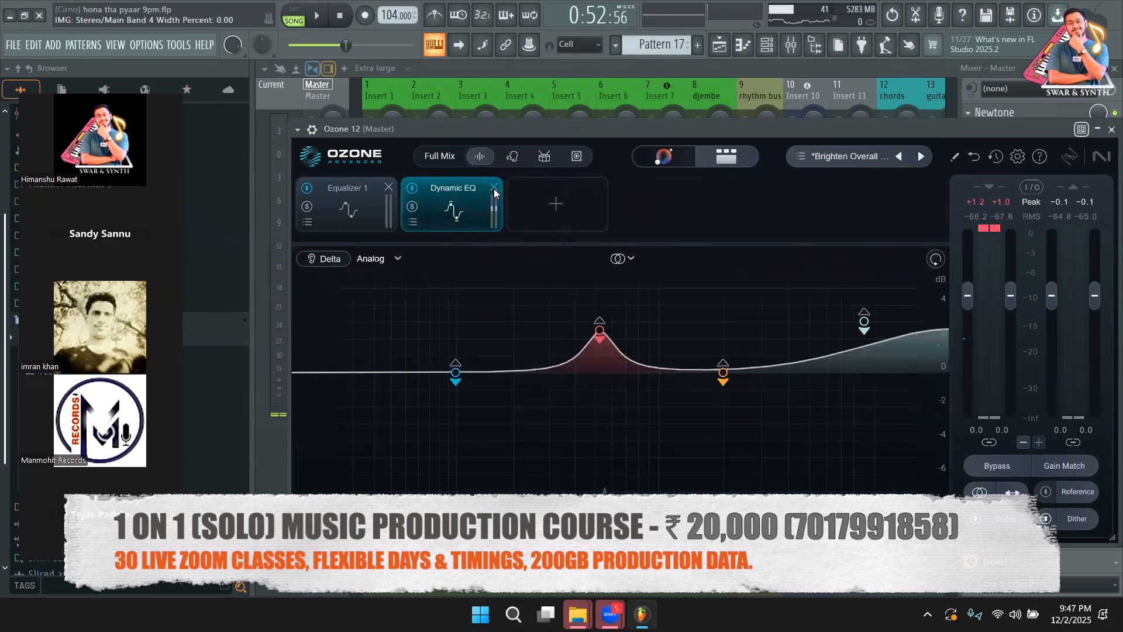
click(493, 189)
click(388, 187)
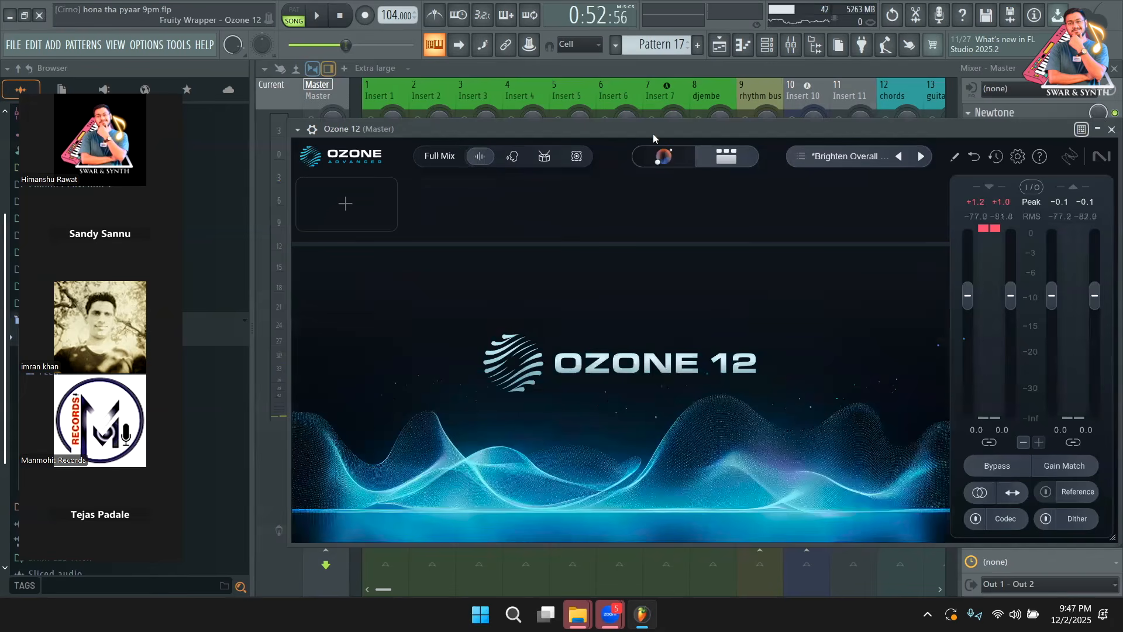
drag(653, 138, 621, 146)
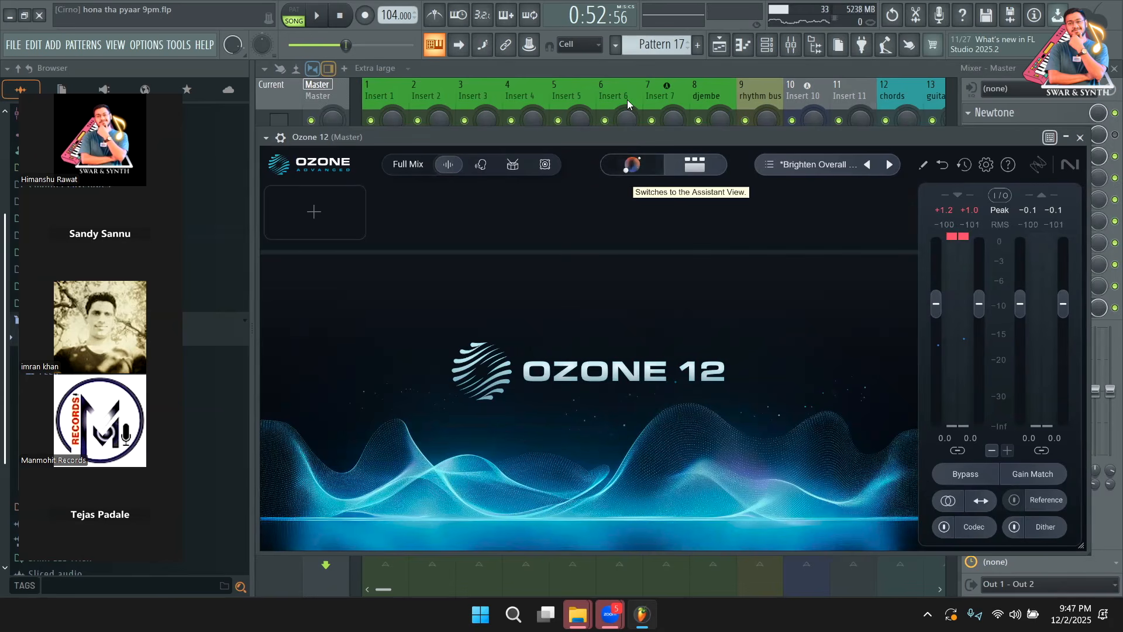
Step: Select bars 17 to 21 in the playlist as the playback range and reopen Ozone 12 on the Master track
key(F5)
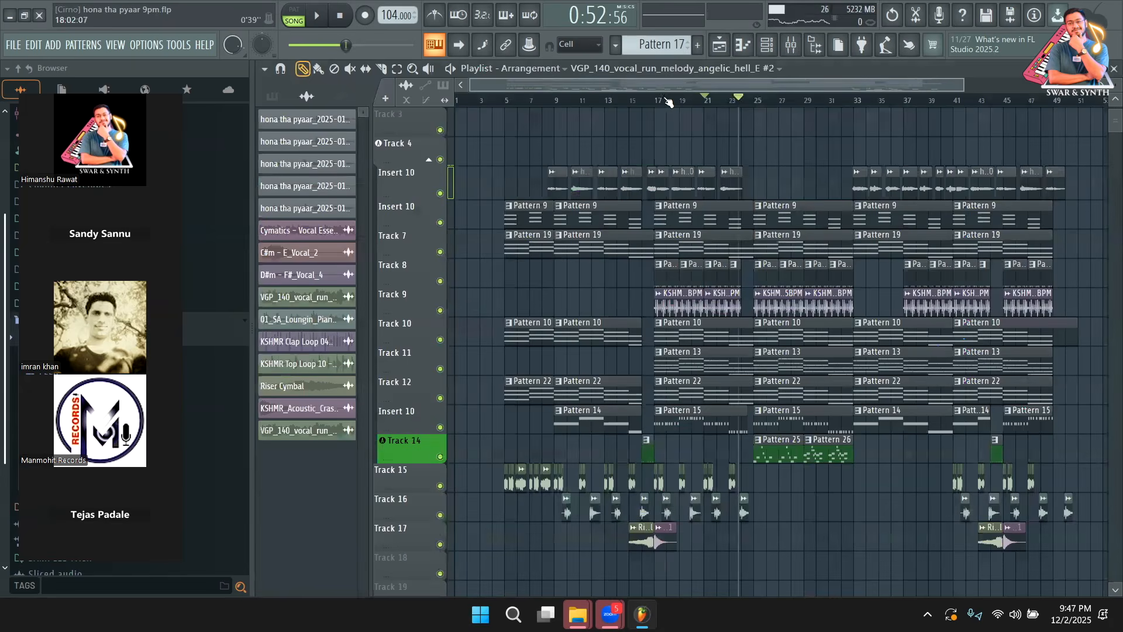
drag(661, 104, 704, 103)
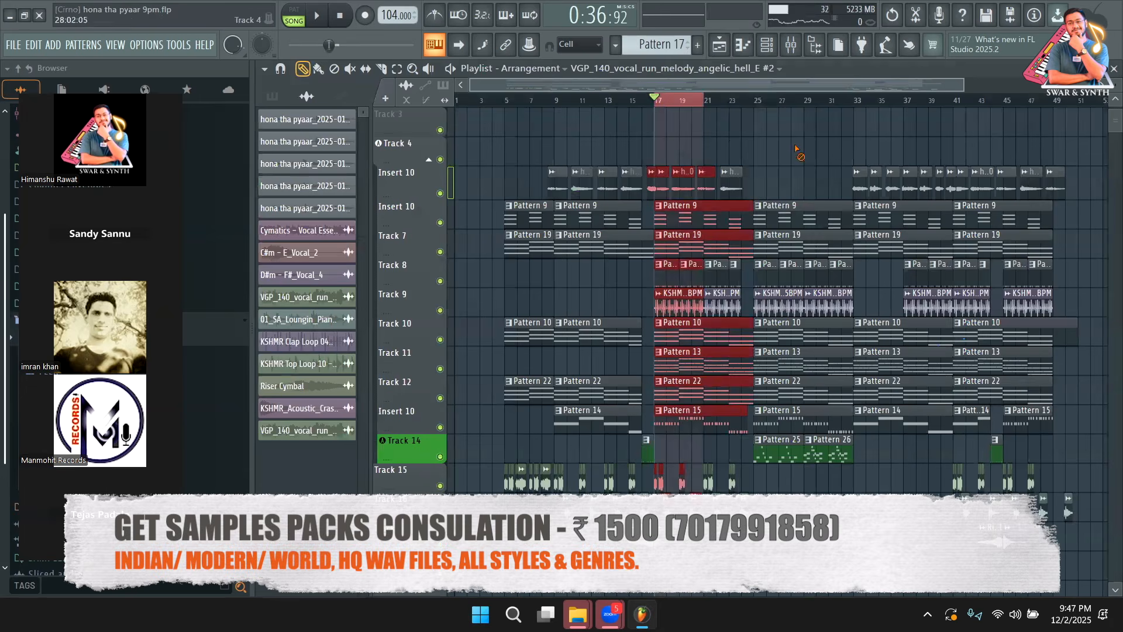
click(795, 49)
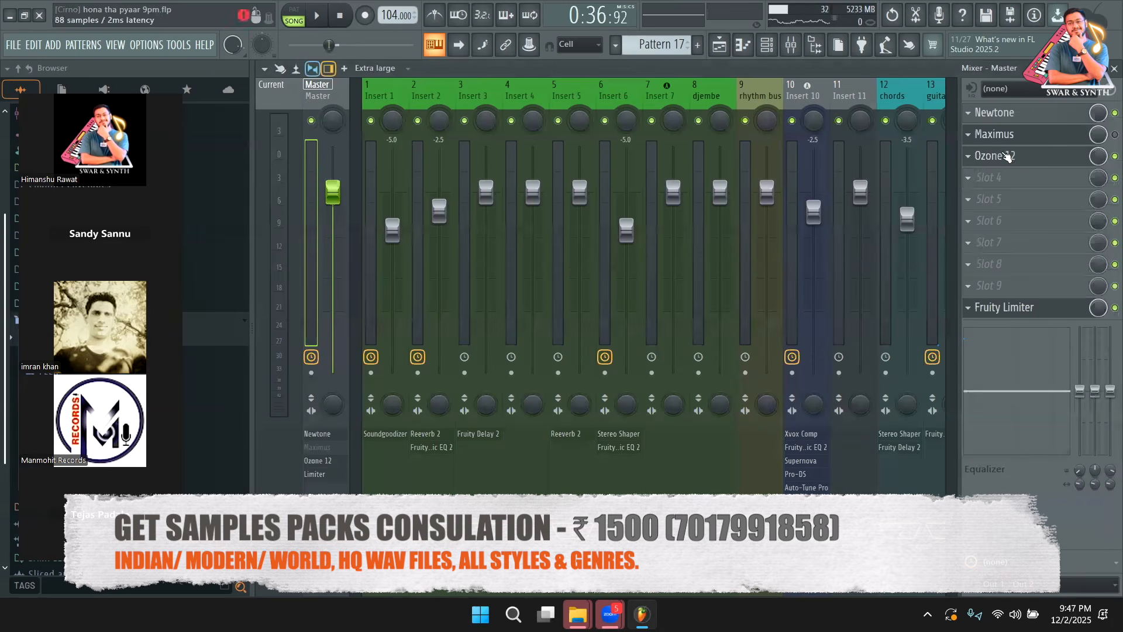
click(1023, 158)
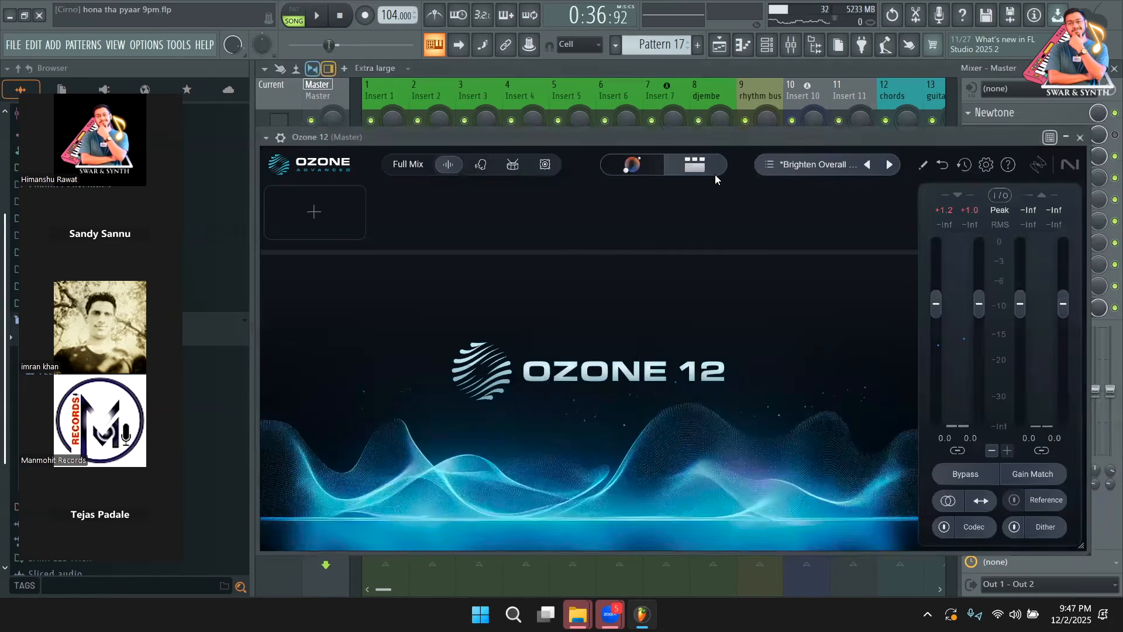
Step: Start the Ozone 12 assistant and play the selected section of the song for it to analyze
click(632, 166)
click(510, 352)
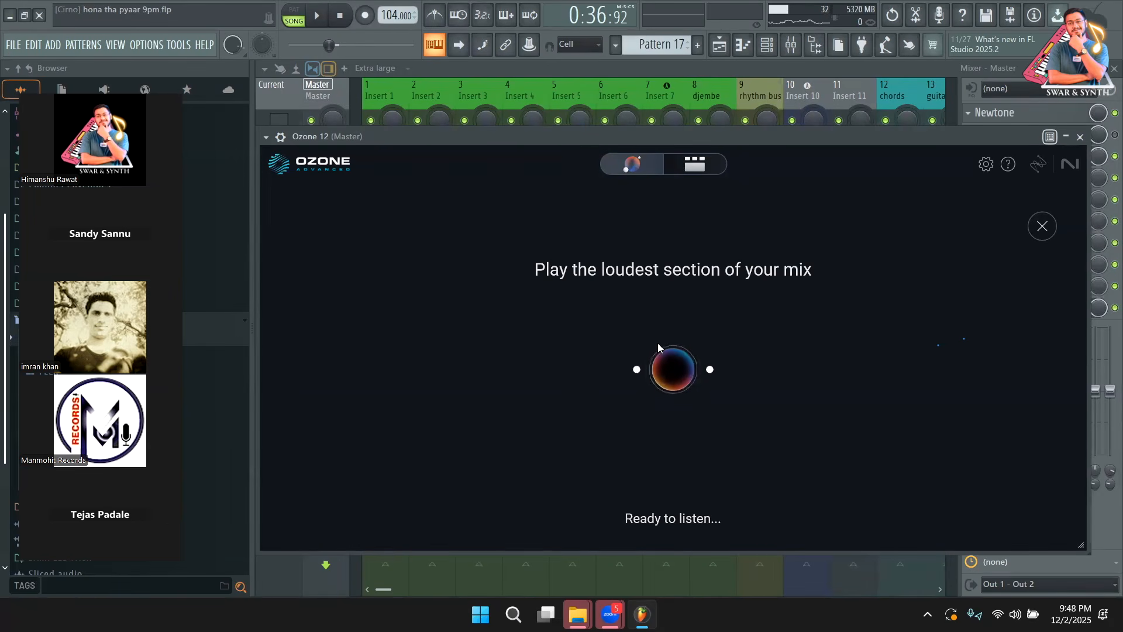
drag(414, 132, 395, 134)
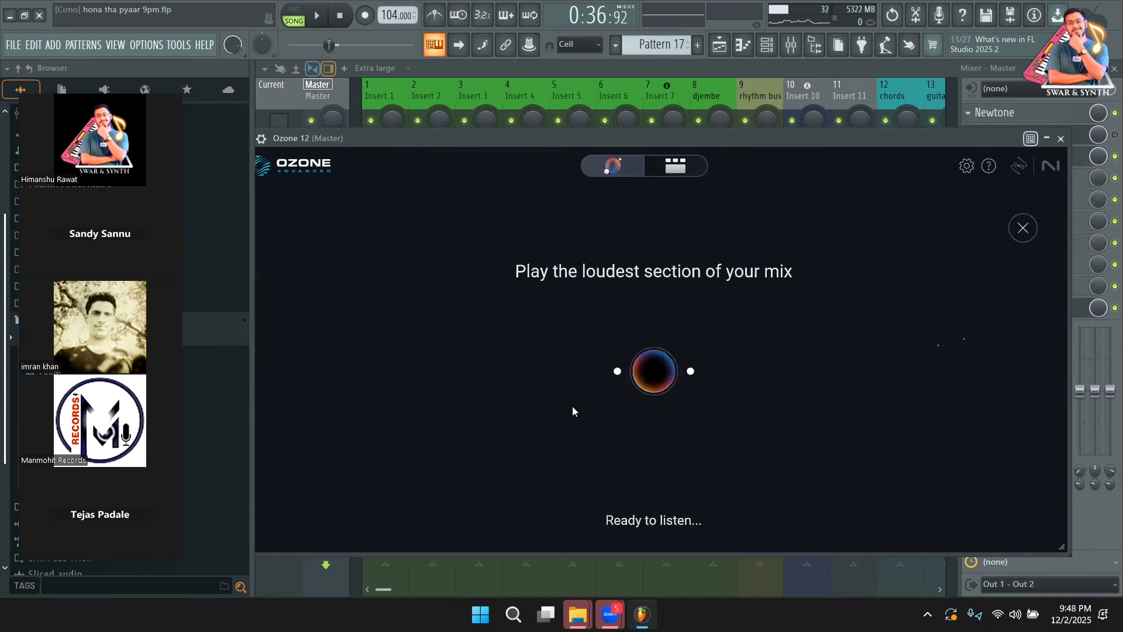
click(316, 15)
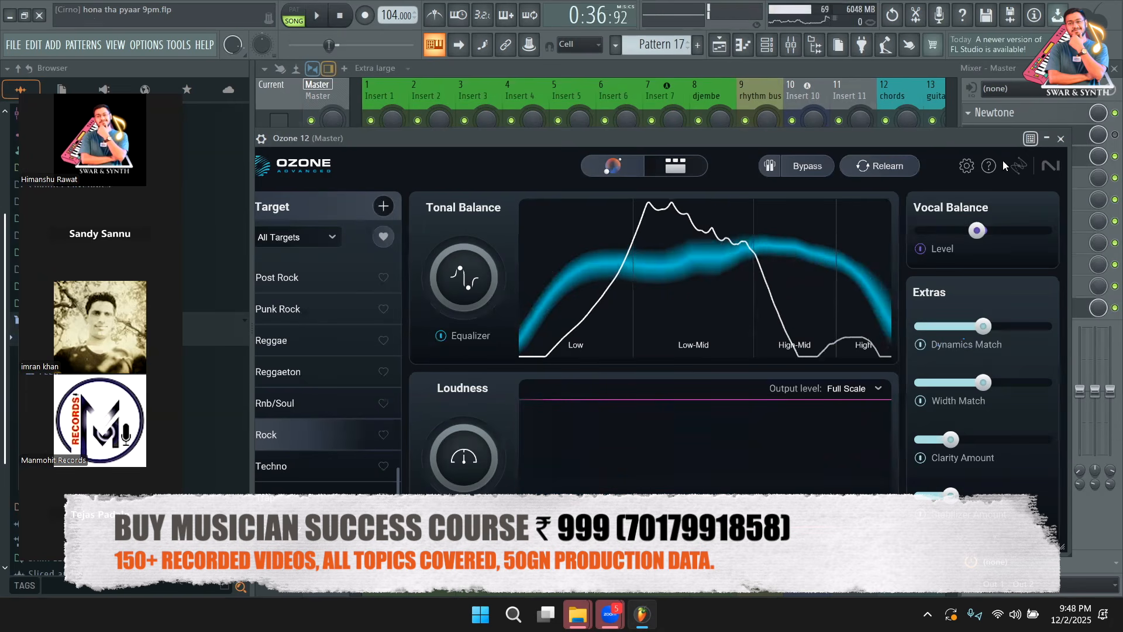
Step: Switch Ozone 12 to its detailed module view and examine the Equalizer 1, Impact and Imager settings
click(676, 165)
drag(699, 141, 744, 138)
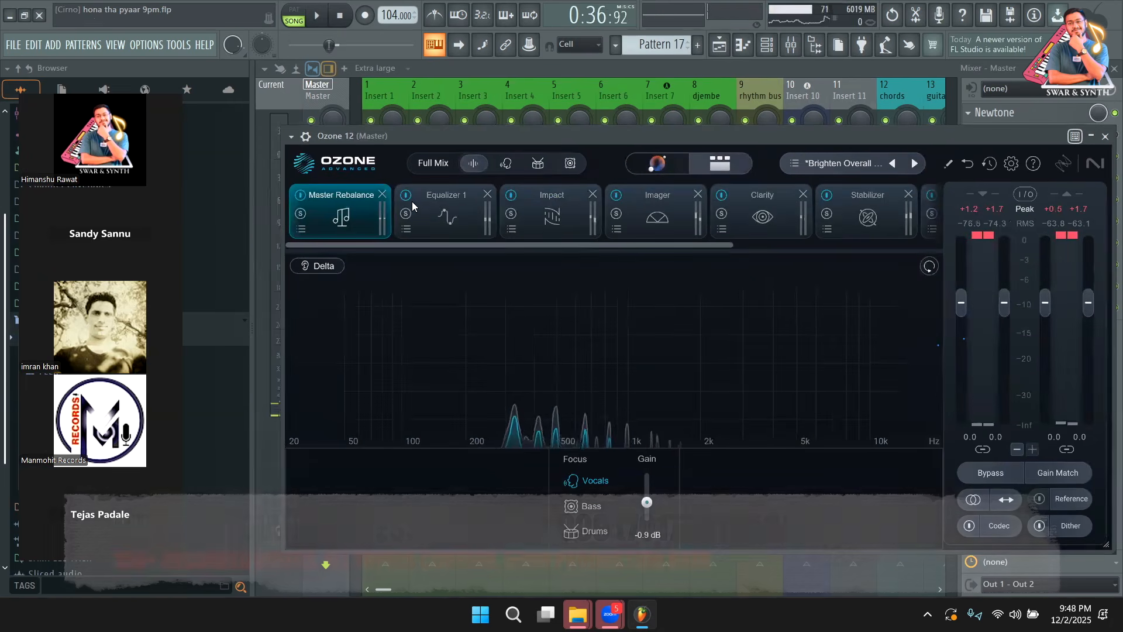
click(445, 225)
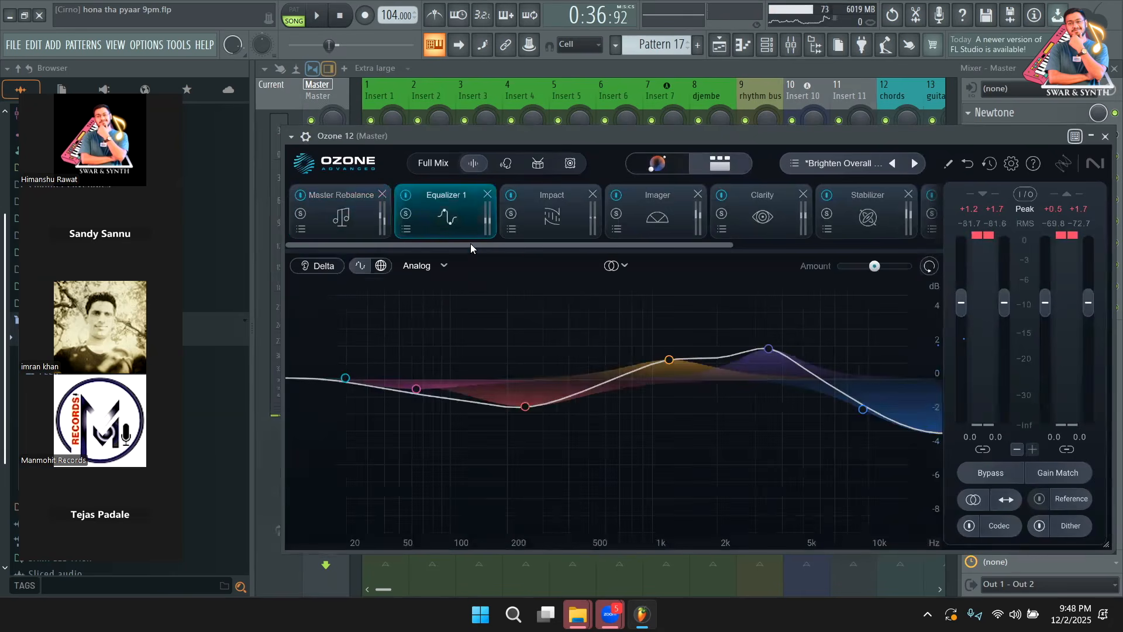
click(555, 226)
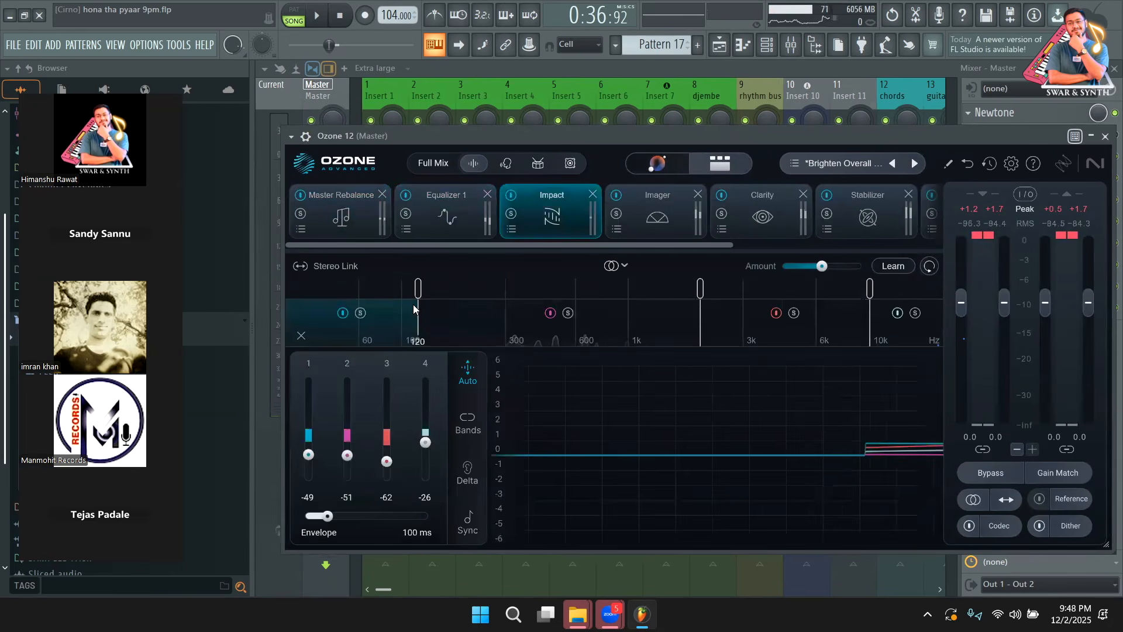
click(664, 233)
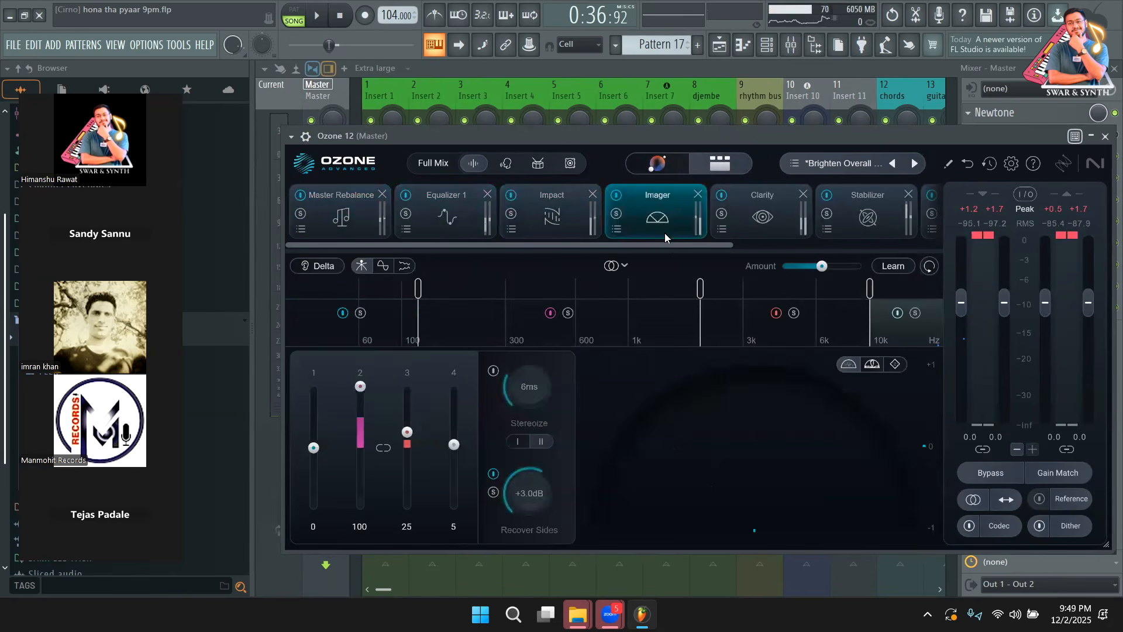
drag(672, 243, 740, 244)
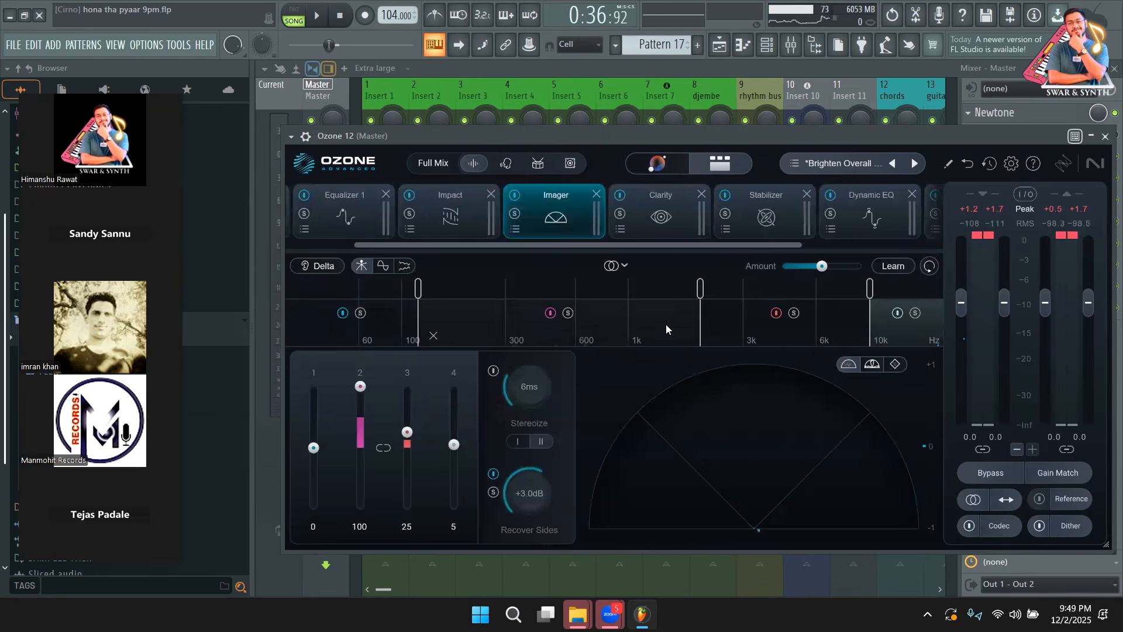
drag(658, 245, 700, 251)
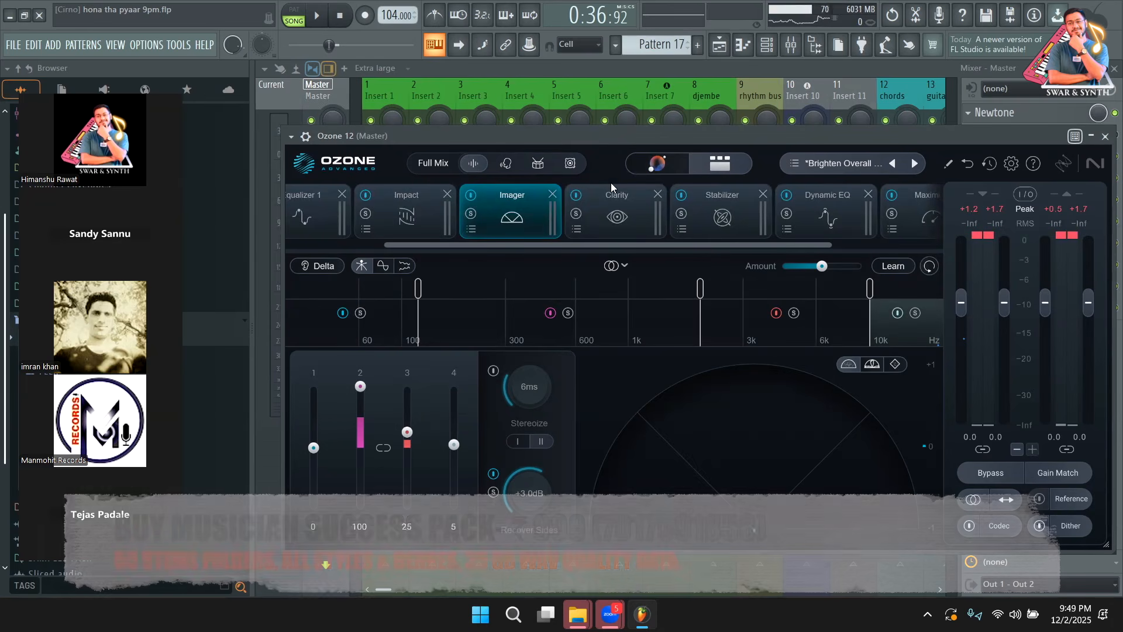
Step: Examine the Clarity, Maximizer, Dynamic EQ and Stabilizer modules in the Ozone 12 chain
click(649, 202)
drag(628, 242, 656, 244)
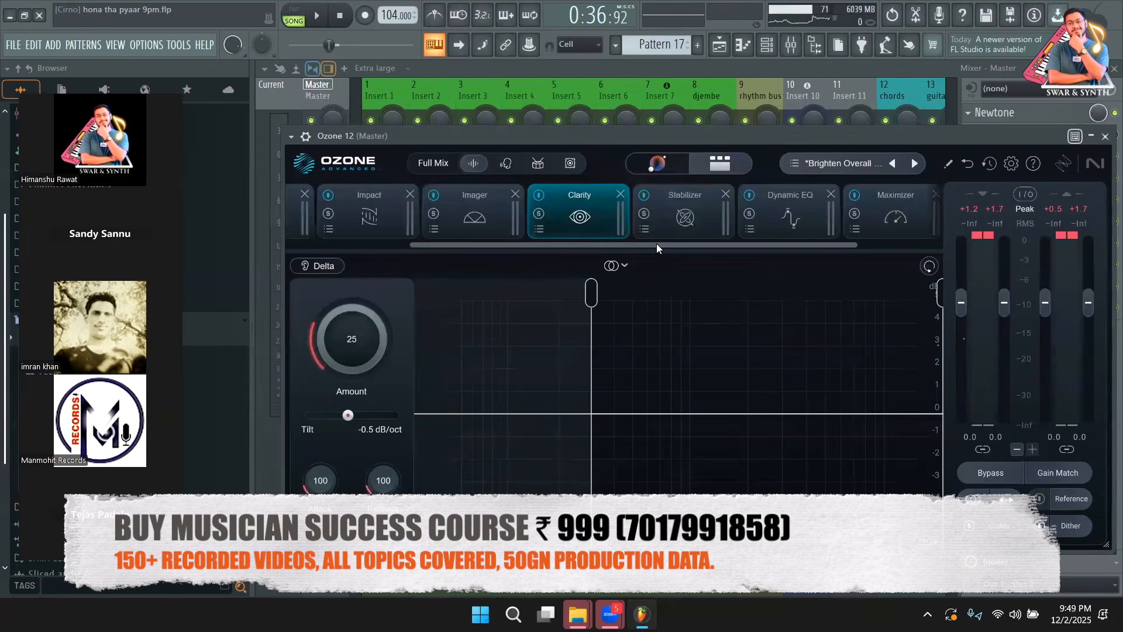
drag(670, 250, 748, 248)
click(767, 220)
click(672, 219)
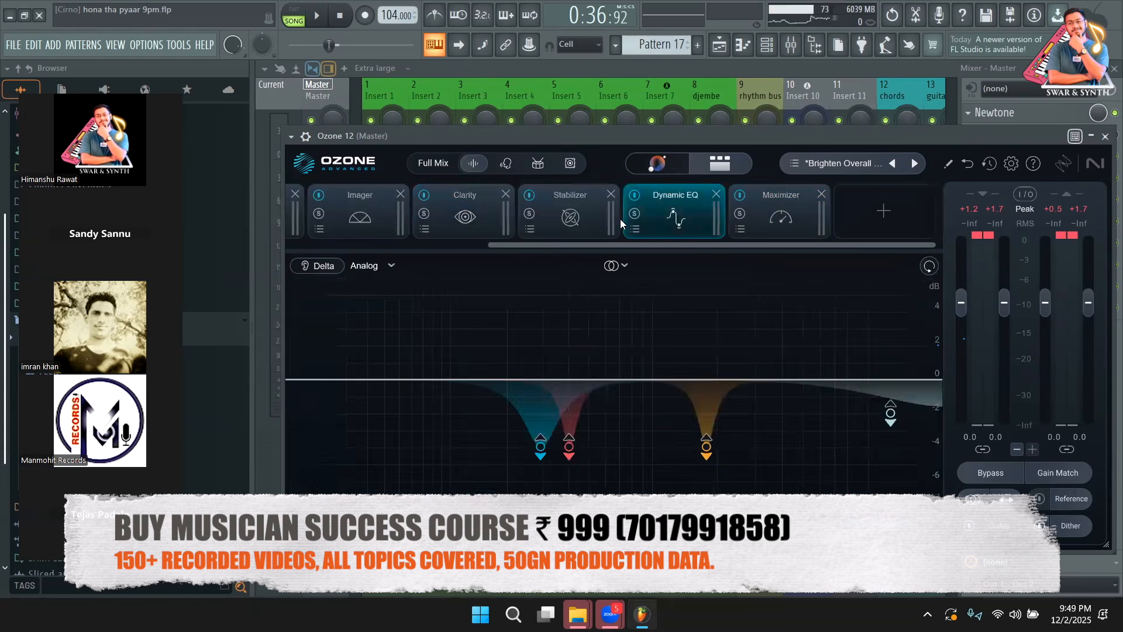
click(585, 221)
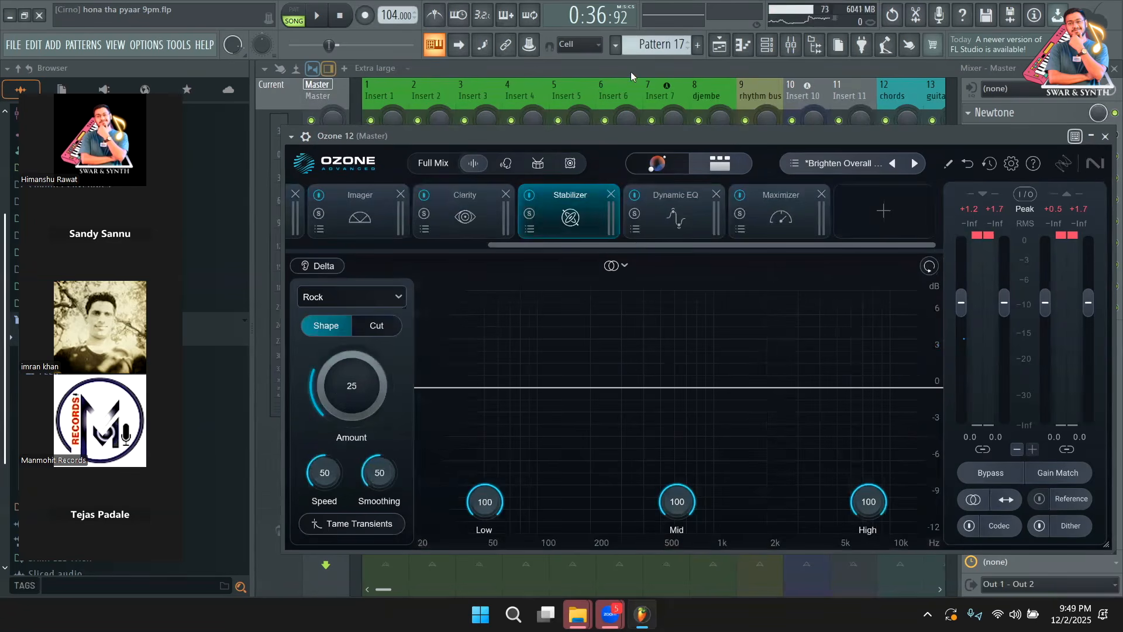
Step: Clear the time selection in the playlist and return to the mixer
click(719, 44)
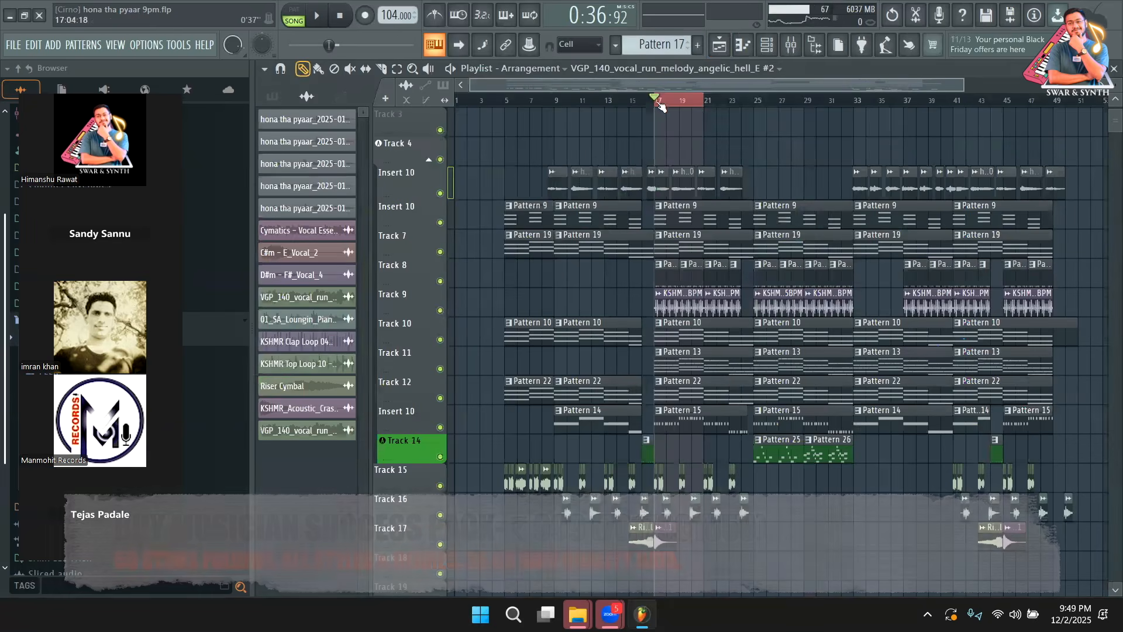
double_click(658, 102)
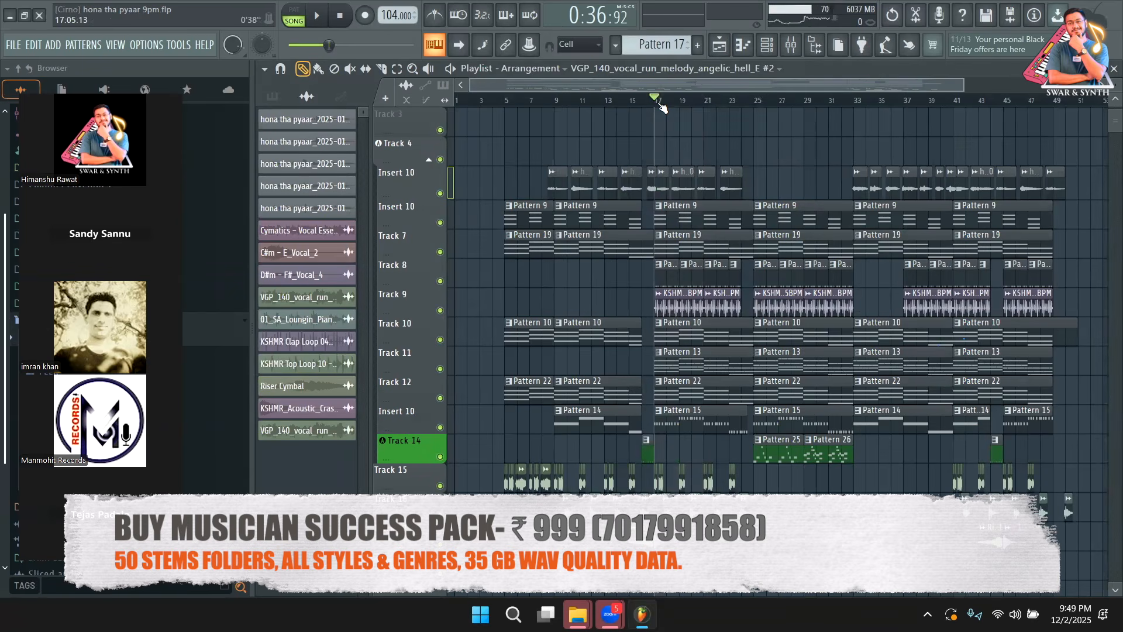
click(790, 45)
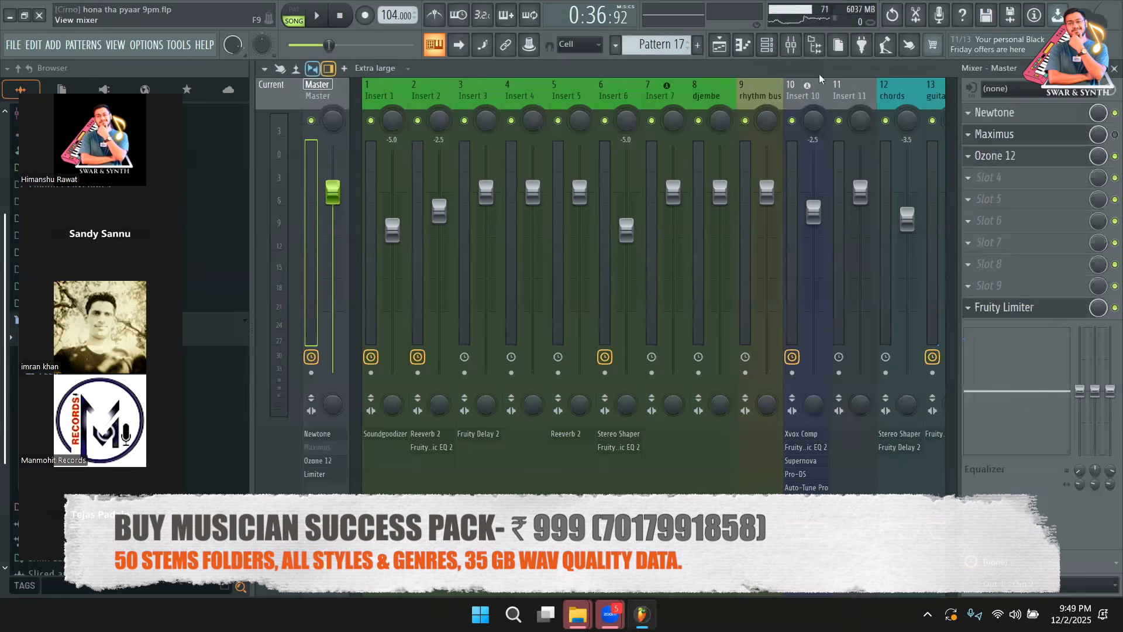
Step: Compare playback of the song with Ozone 12 disabled and re-enabled on the Master track
click(1113, 157)
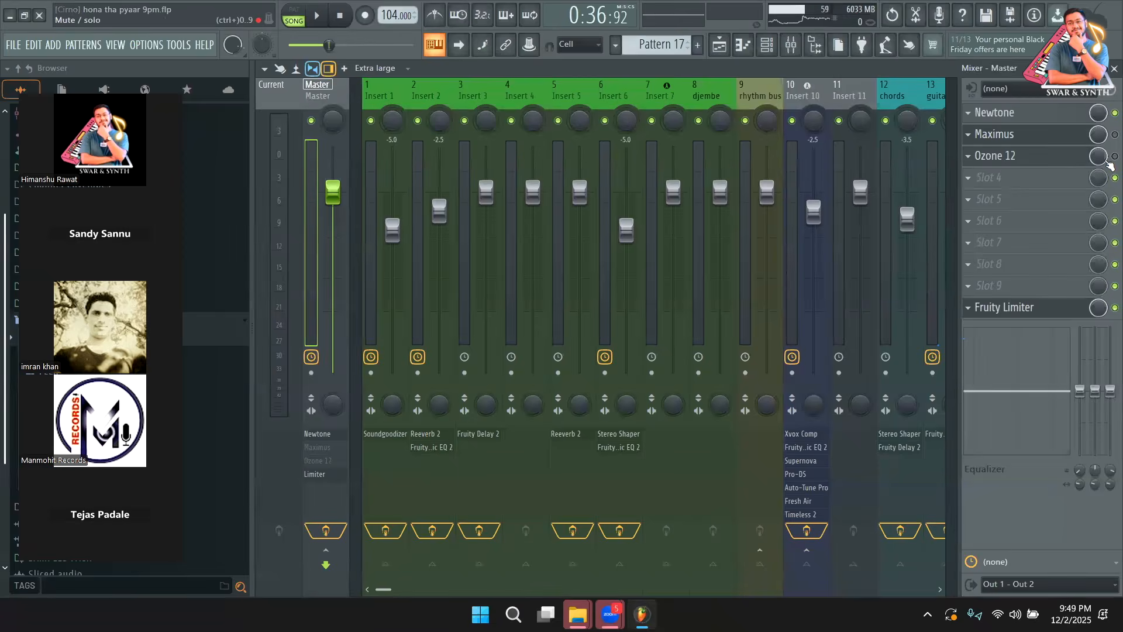
key(space)
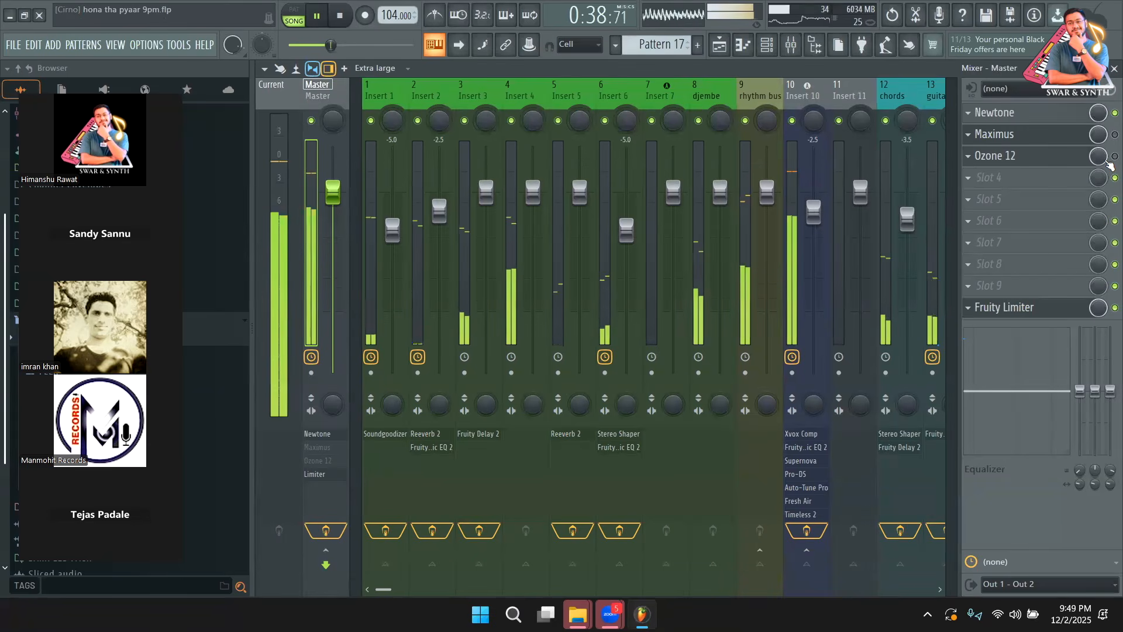
key(space)
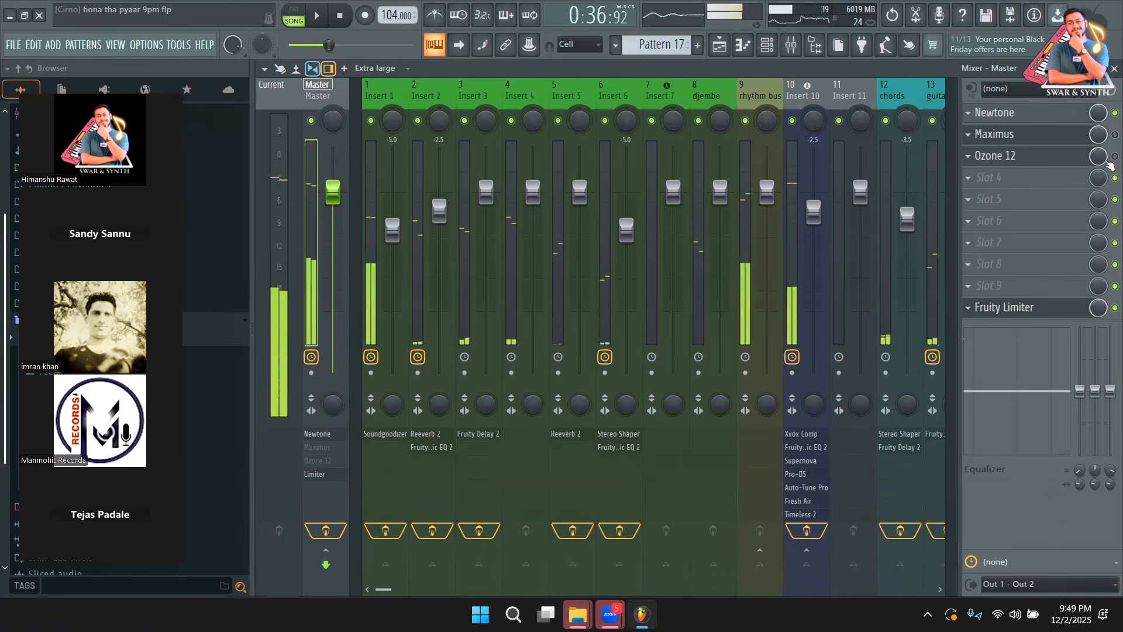
click(1110, 164)
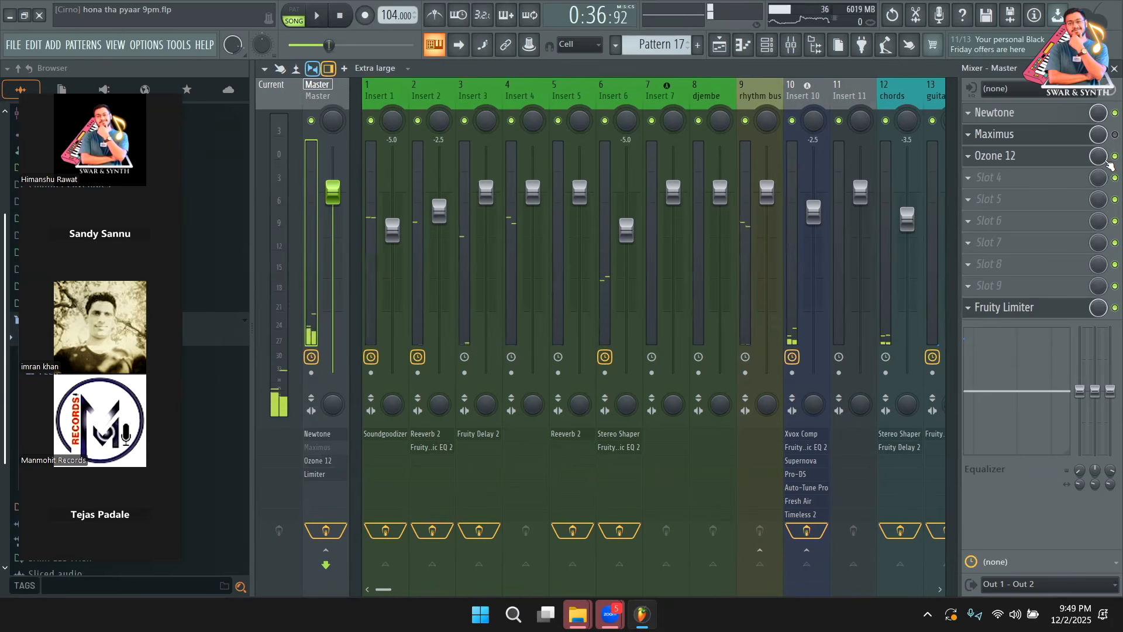
key(space)
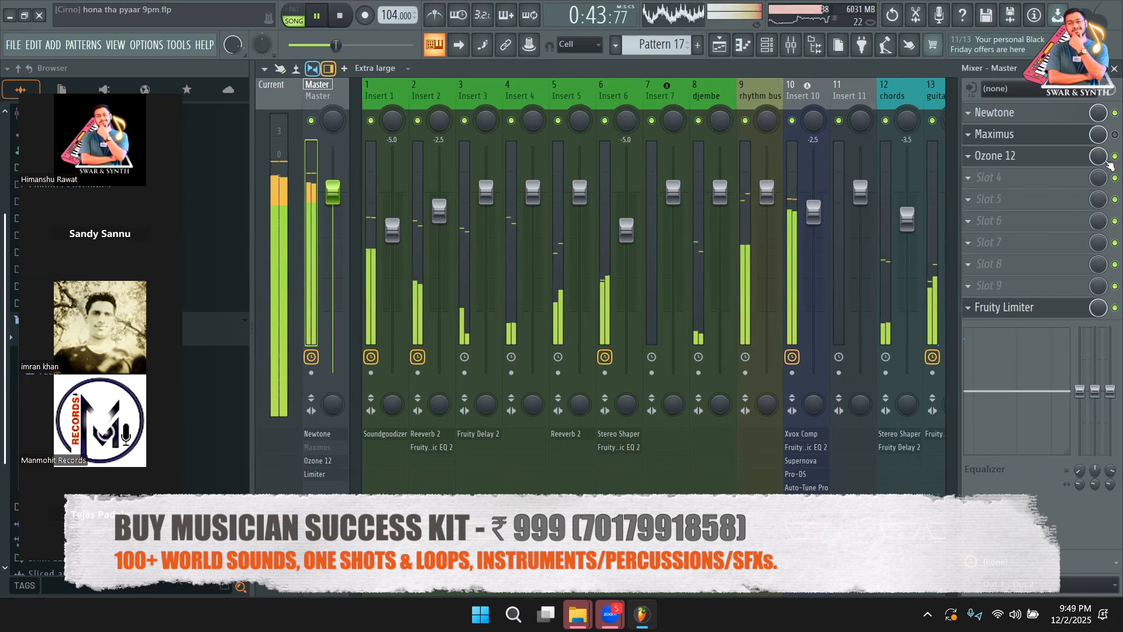
Step: Lower the Insert 2 fader to -5.0 dB during playback and stop the song
drag(439, 210, 441, 236)
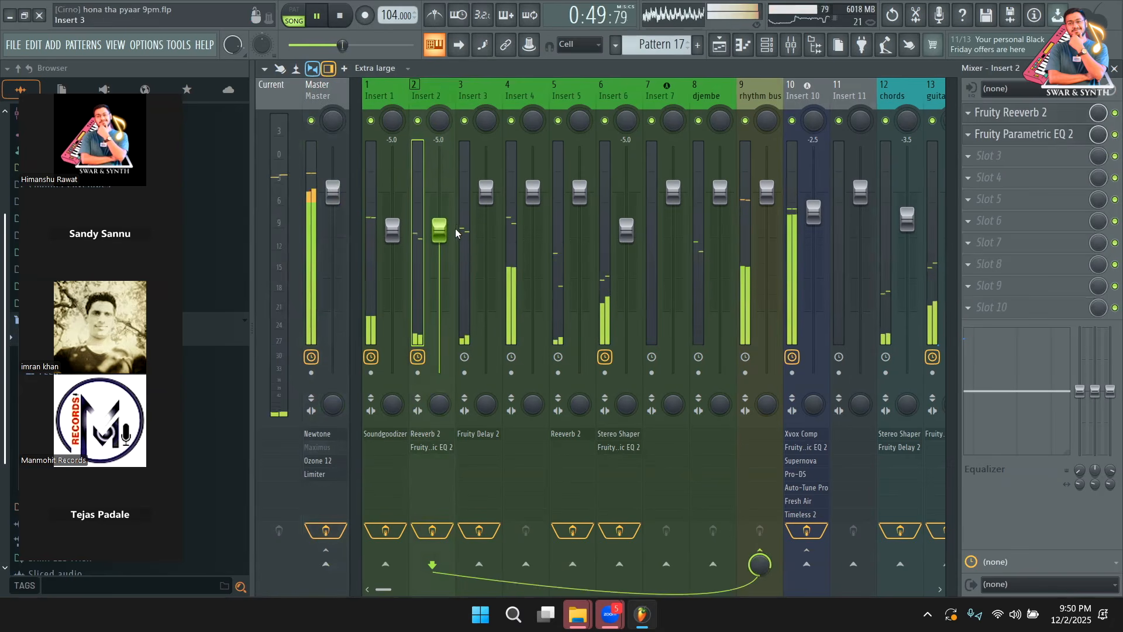
key(space)
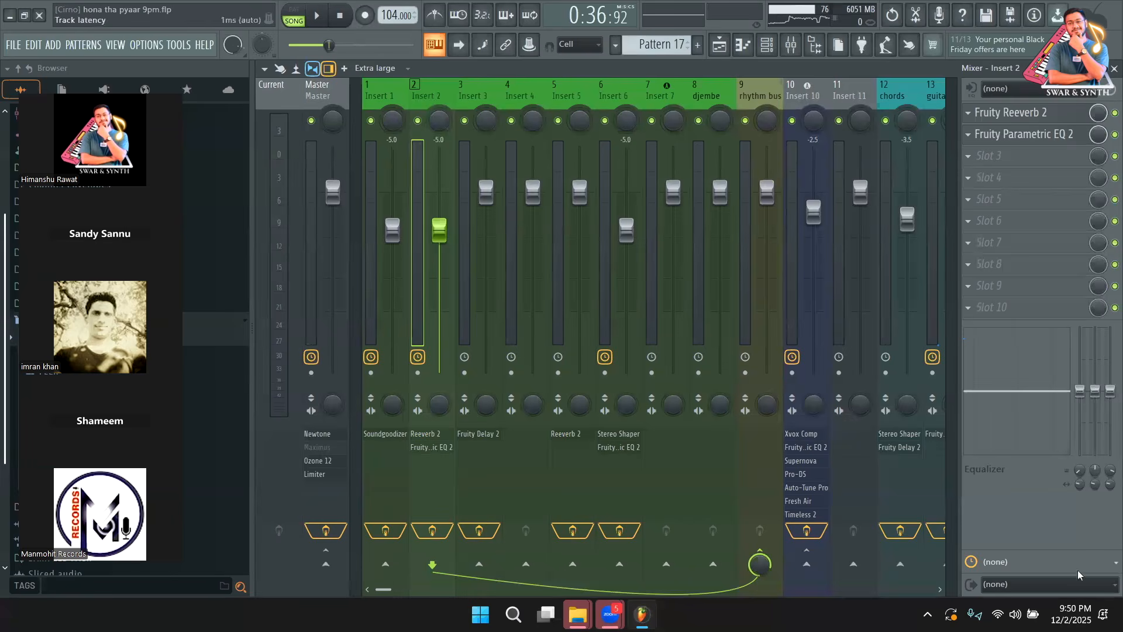
click(1075, 614)
click(1075, 614)
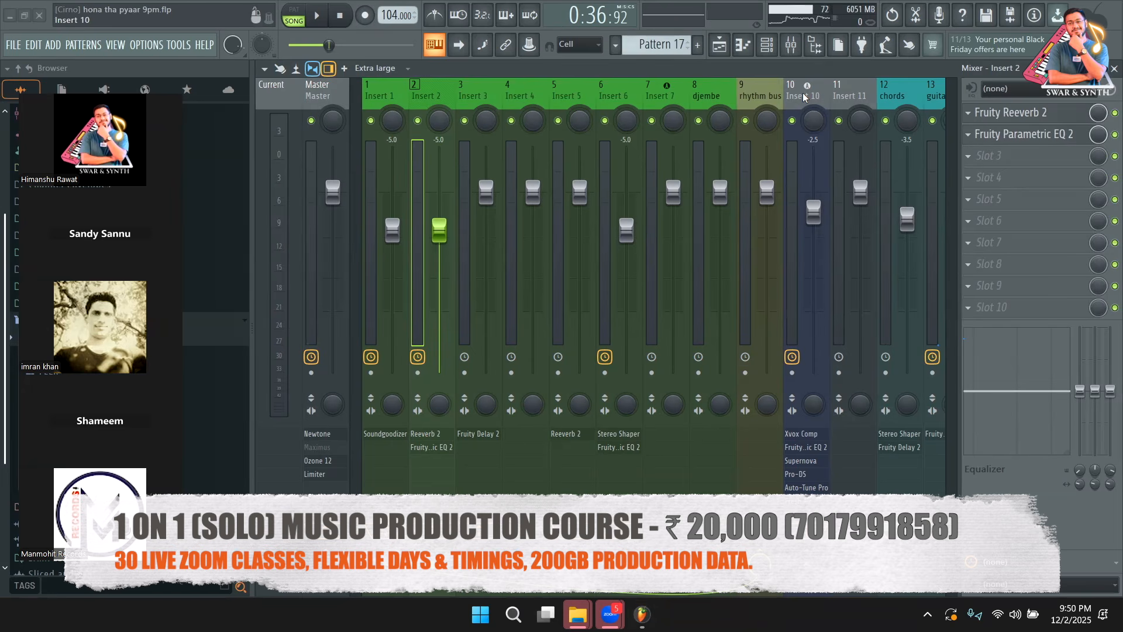
click(719, 53)
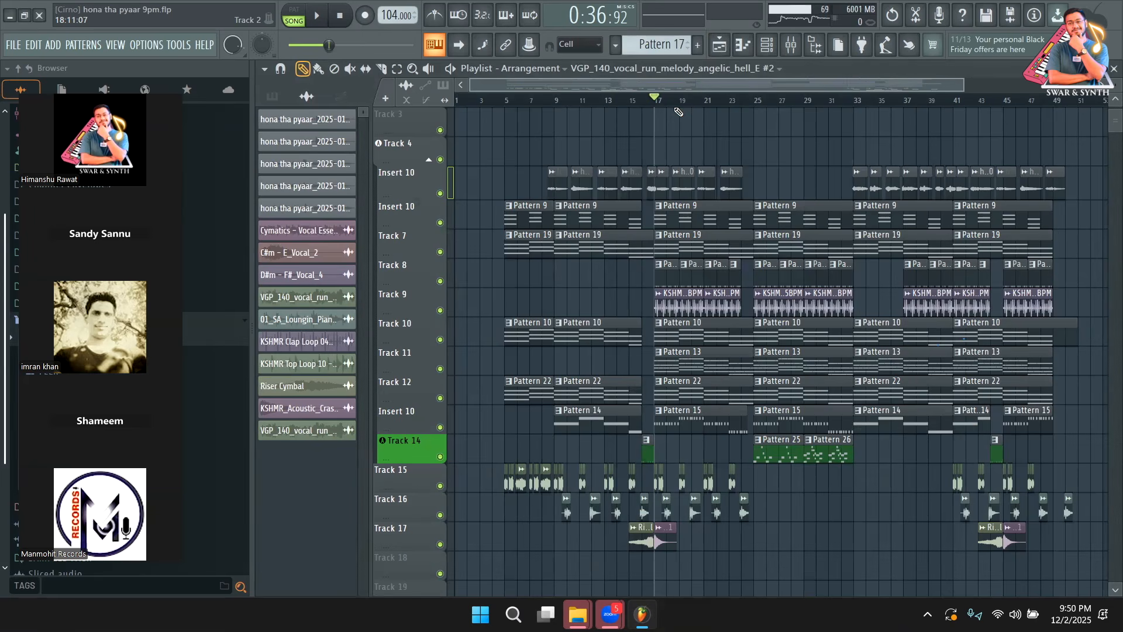
click(795, 47)
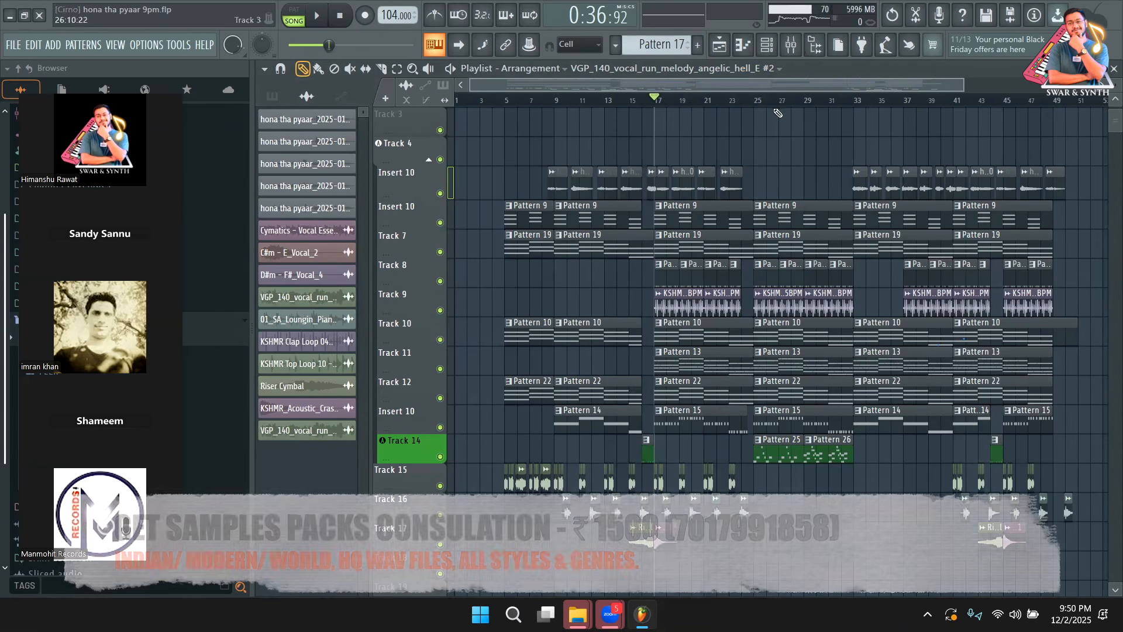
Step: Set the Maximizer gain in Ozone 12 on the Master track to +3.4 dB
click(802, 52)
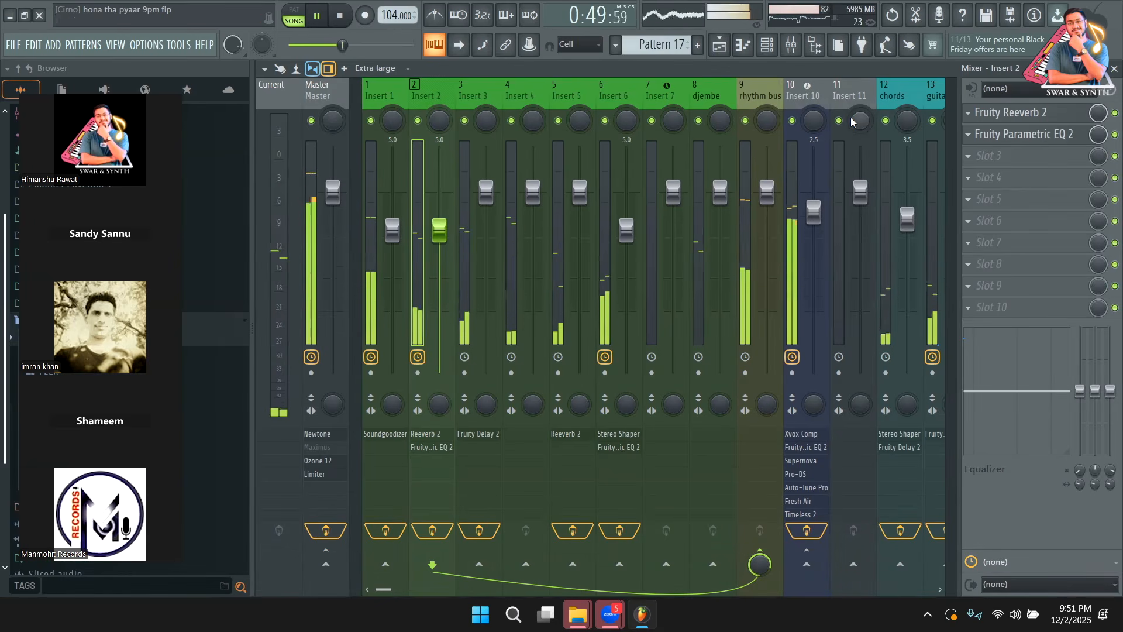
key(space)
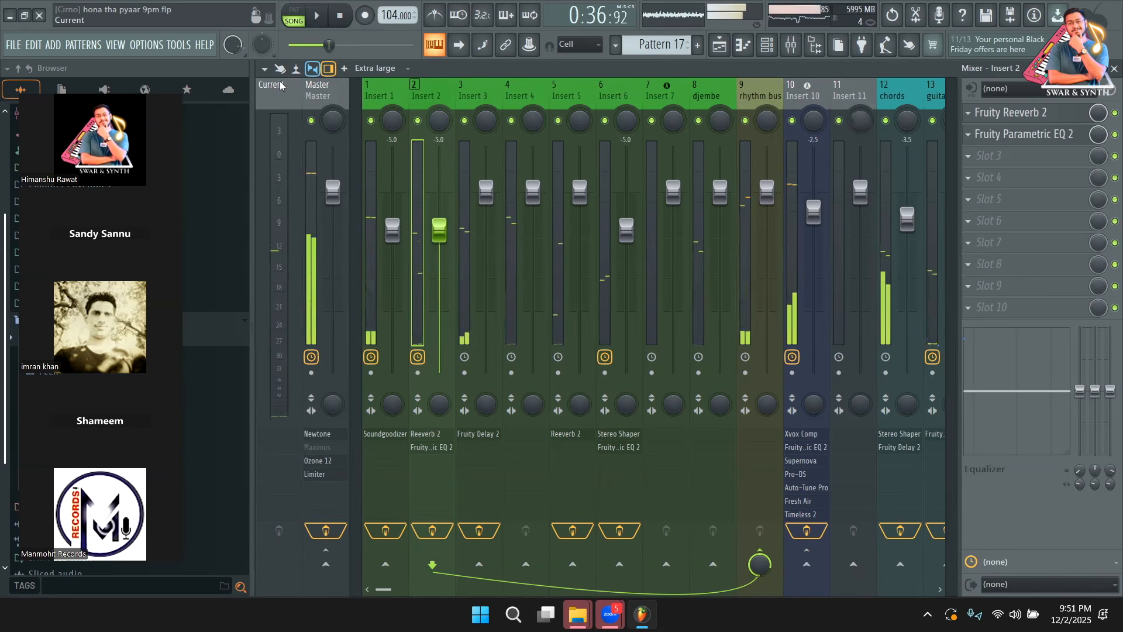
click(320, 103)
click(1012, 161)
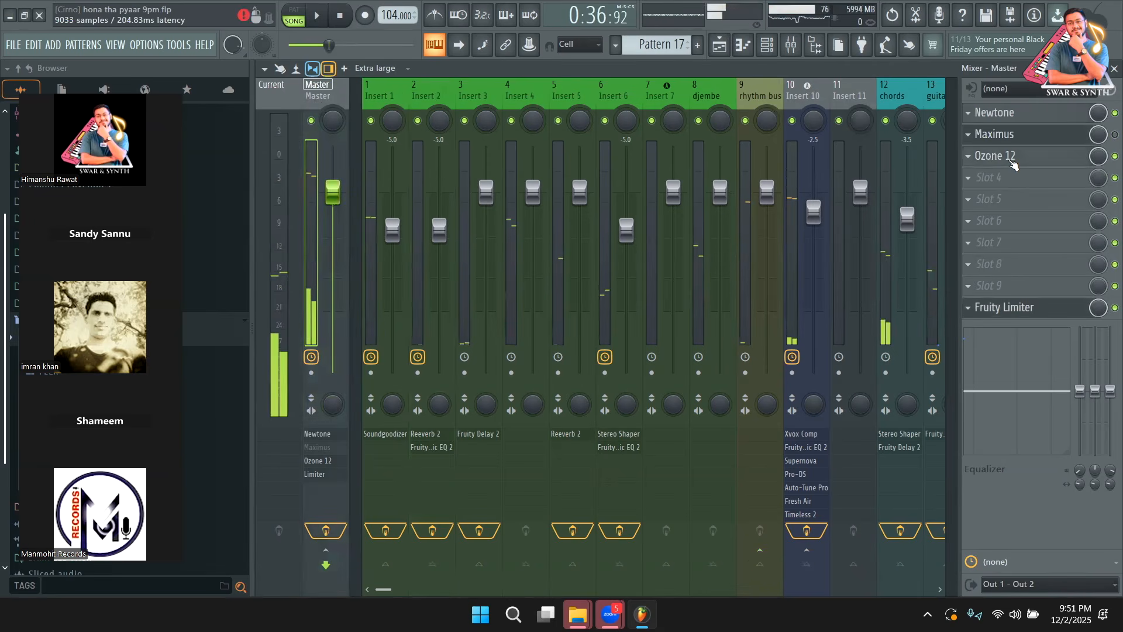
click(1000, 160)
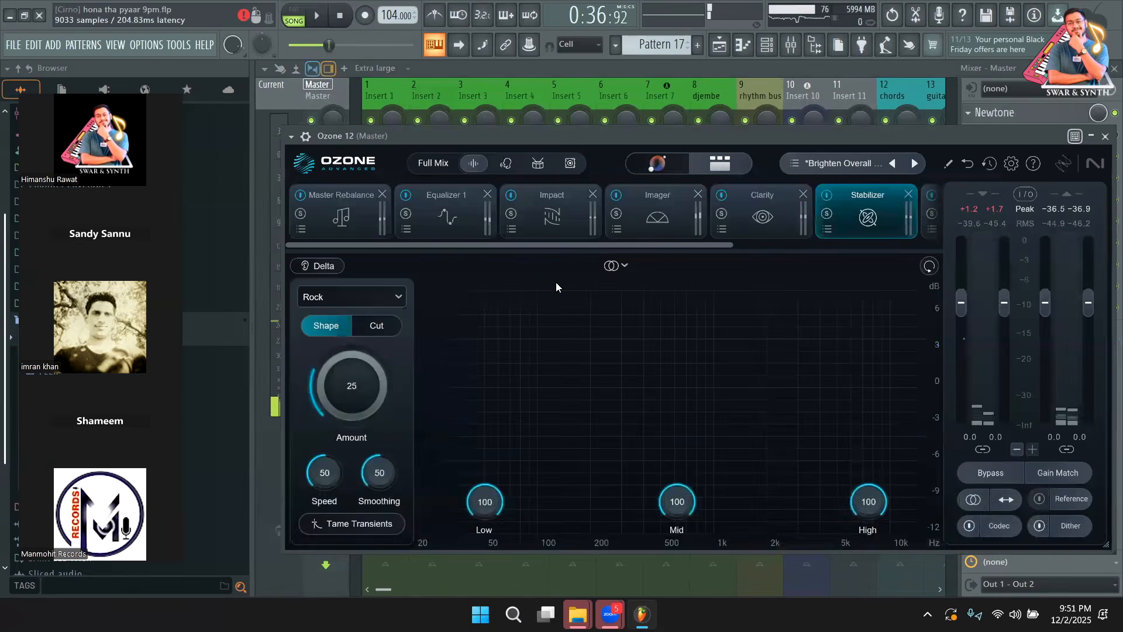
drag(674, 136, 633, 130)
drag(630, 236, 746, 230)
click(765, 216)
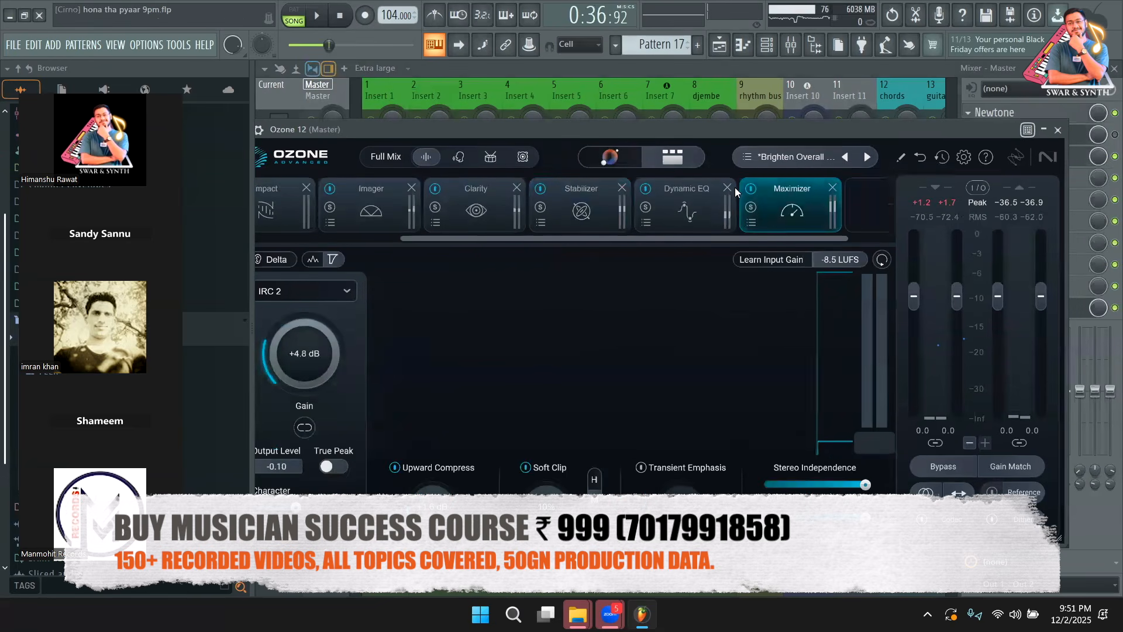
drag(610, 130, 702, 133)
drag(382, 345, 379, 361)
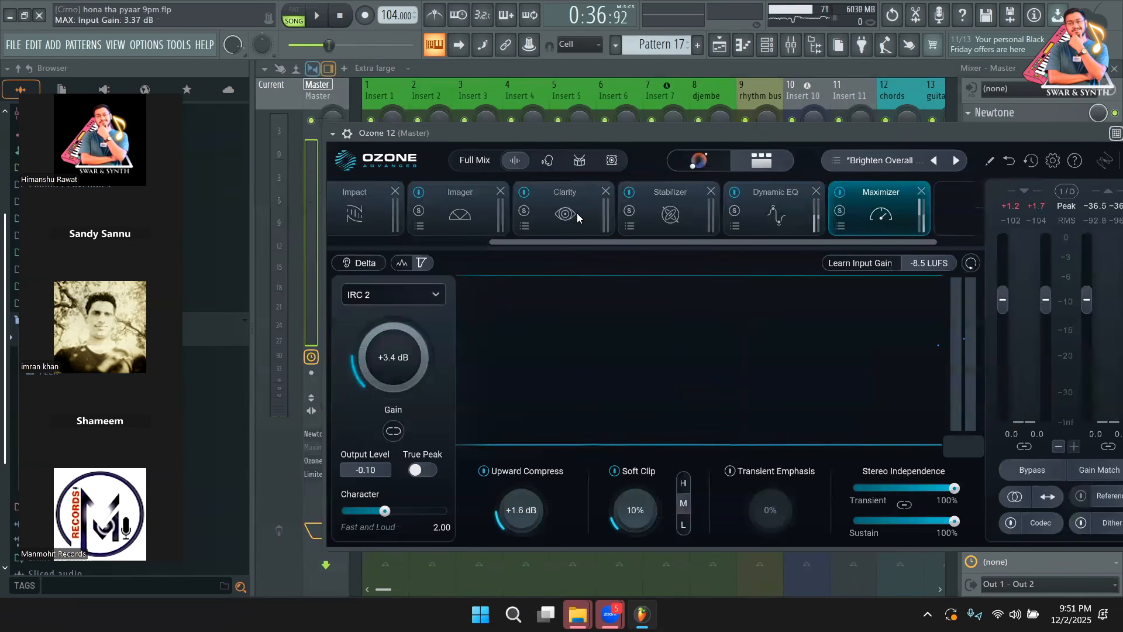
Step: Check the Clarity module settings and close the Ozone 12 window
click(568, 216)
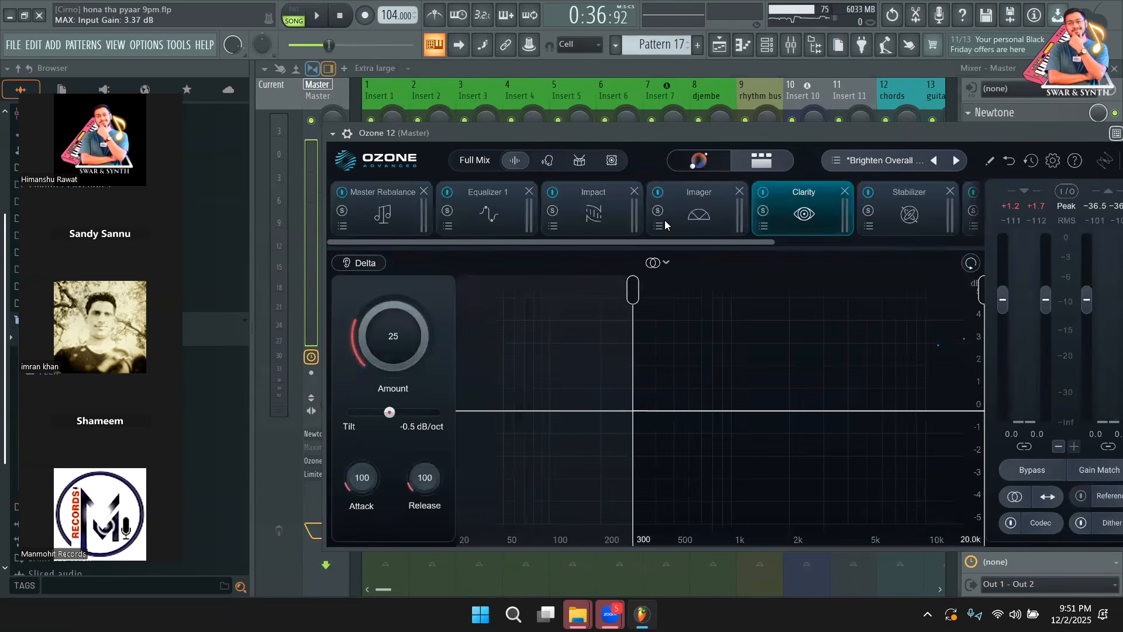
click(665, 224)
drag(986, 138, 721, 177)
click(881, 171)
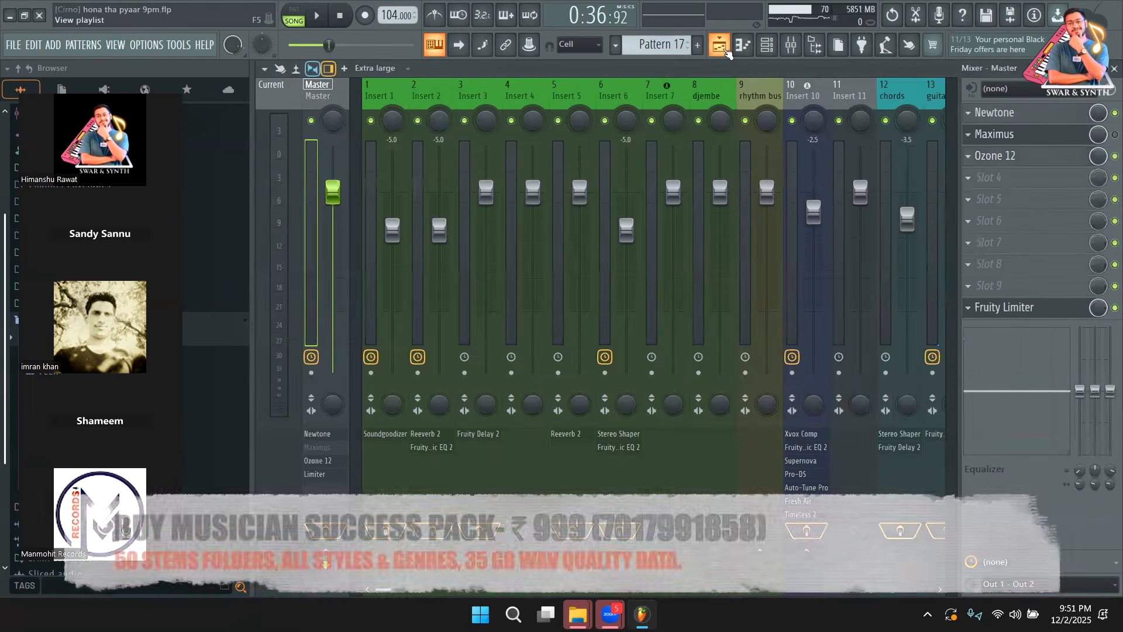
Step: Compare song playback in the mixer with Ozone 12 bypassed and active on the Master track
click(743, 44)
click(791, 45)
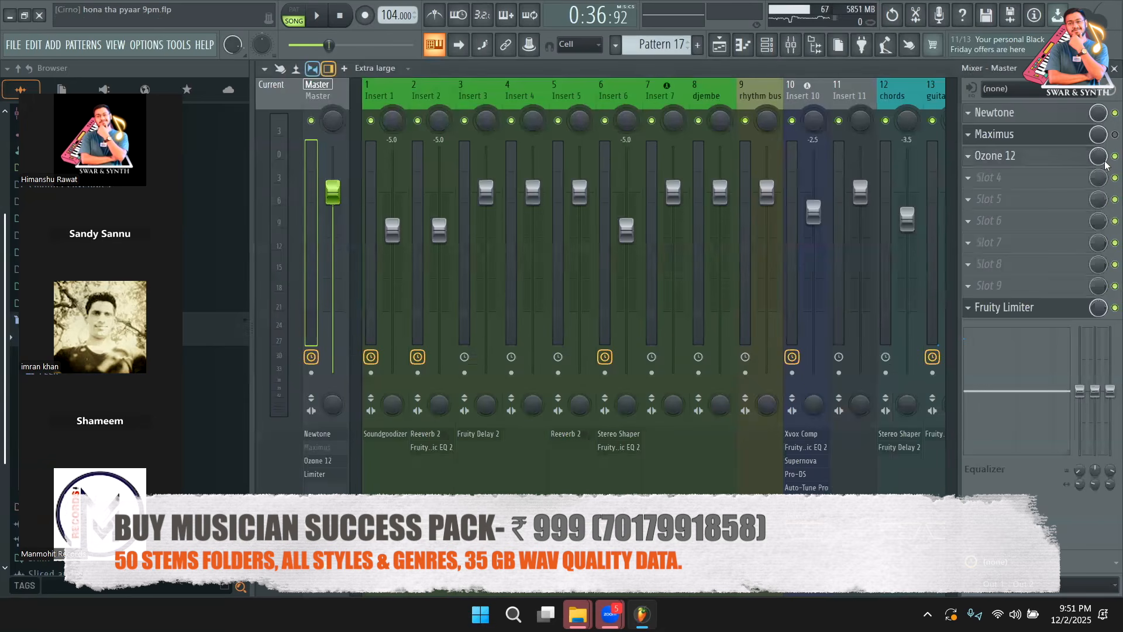
key(space)
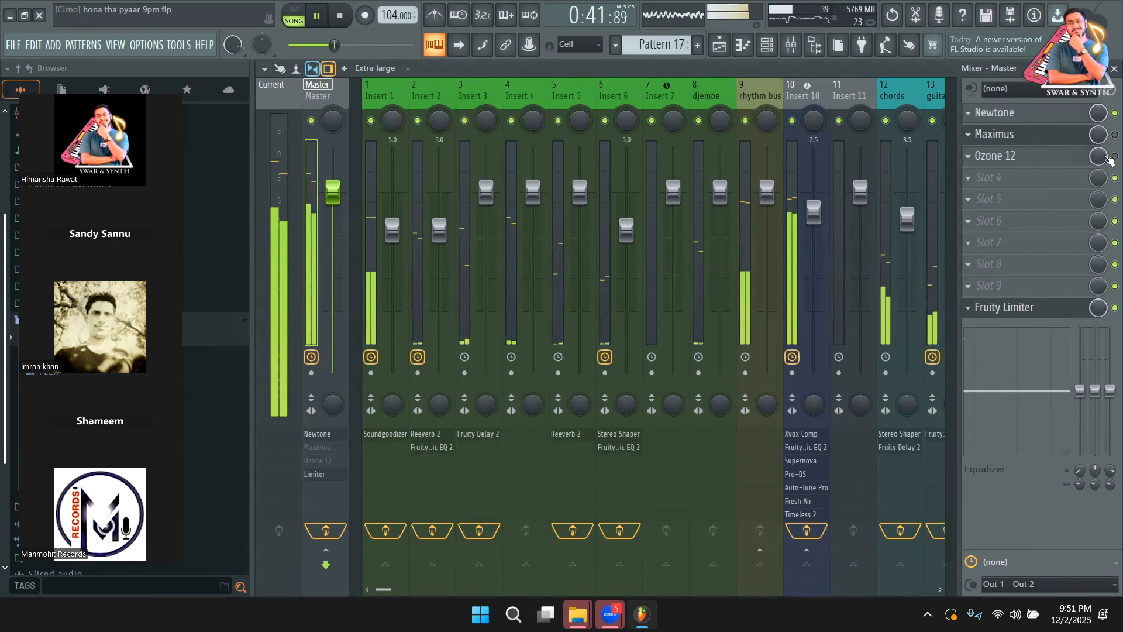
key(space)
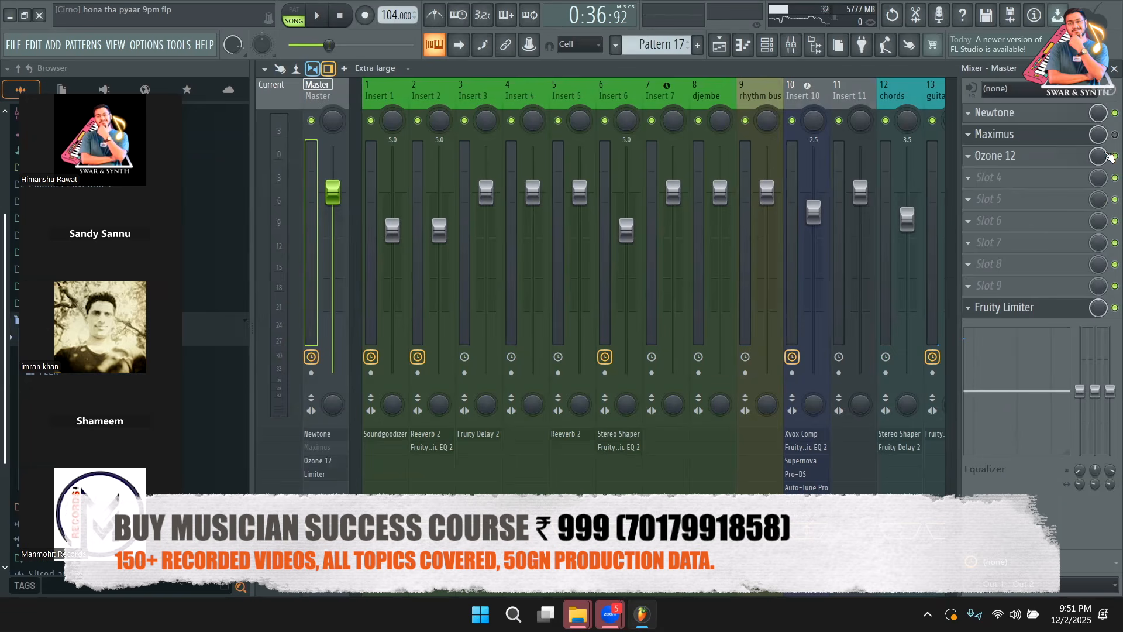
key(space)
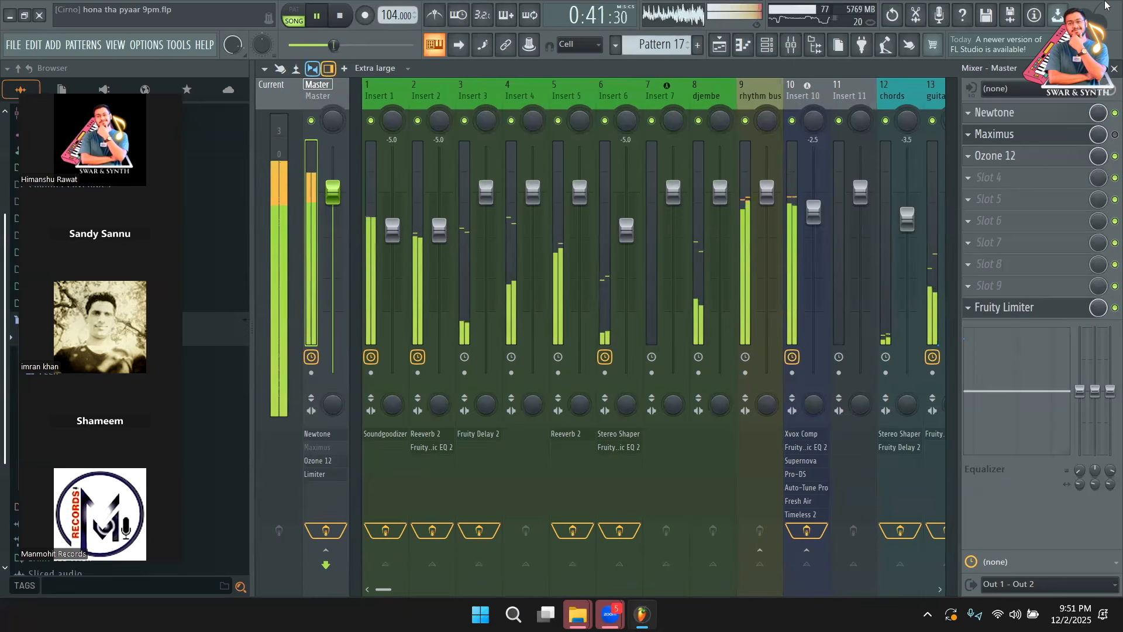
Step: Set the vox chop fader to -3.6 dB and the piano fader to -3.1 dB during playback
scroll(908, 90, down, 5)
drag(988, 93, 547, 134)
drag(508, 211, 508, 220)
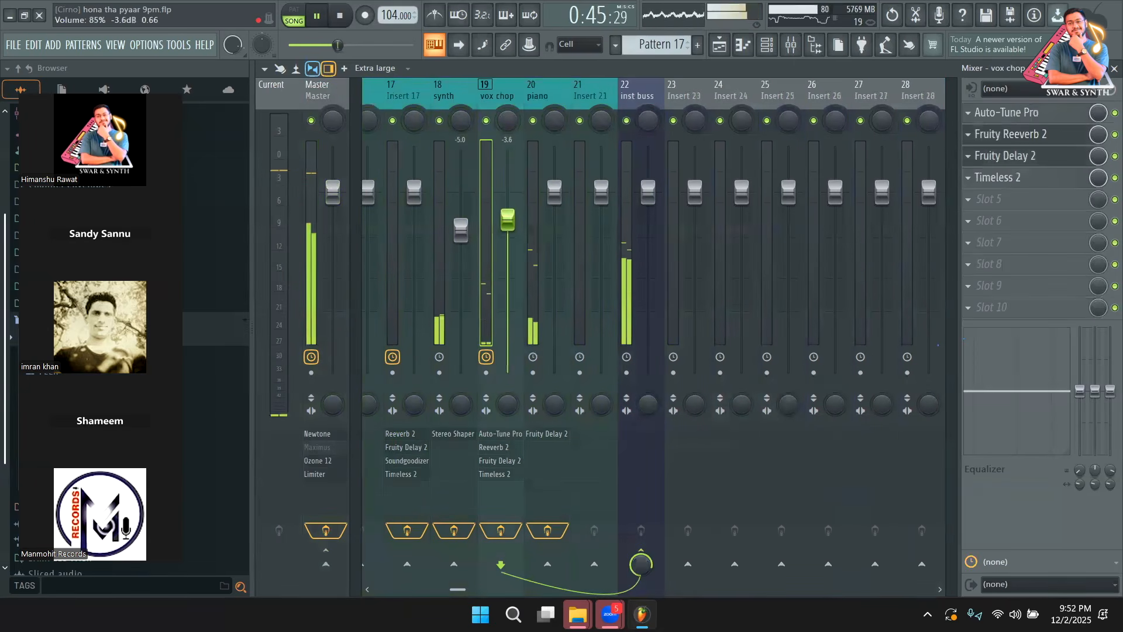
drag(554, 188, 555, 213)
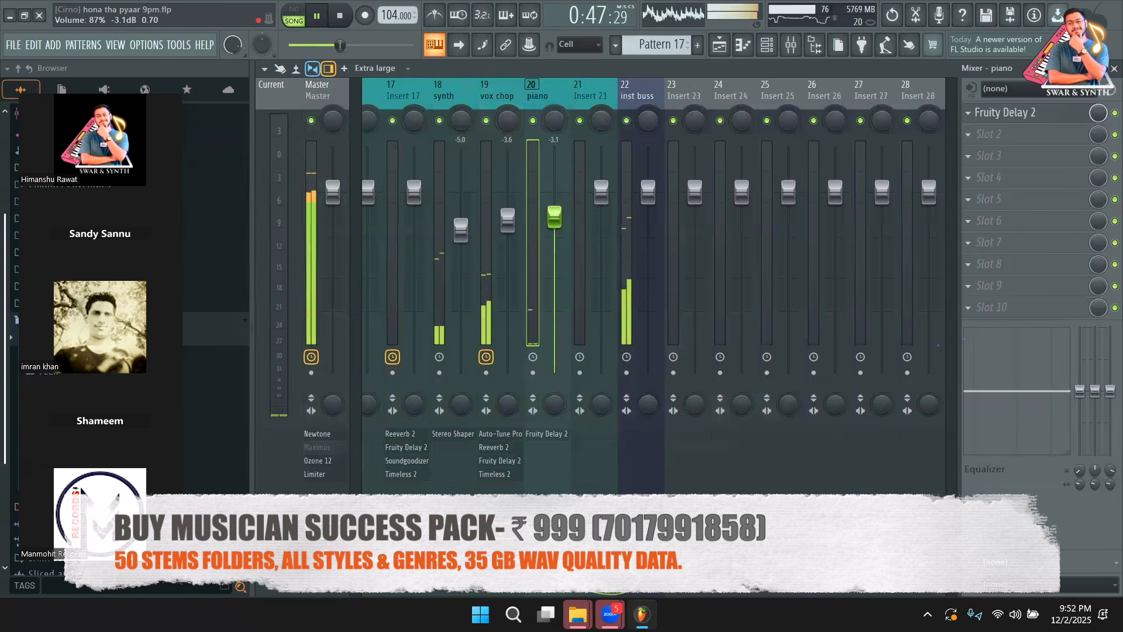
drag(540, 100, 140, 87)
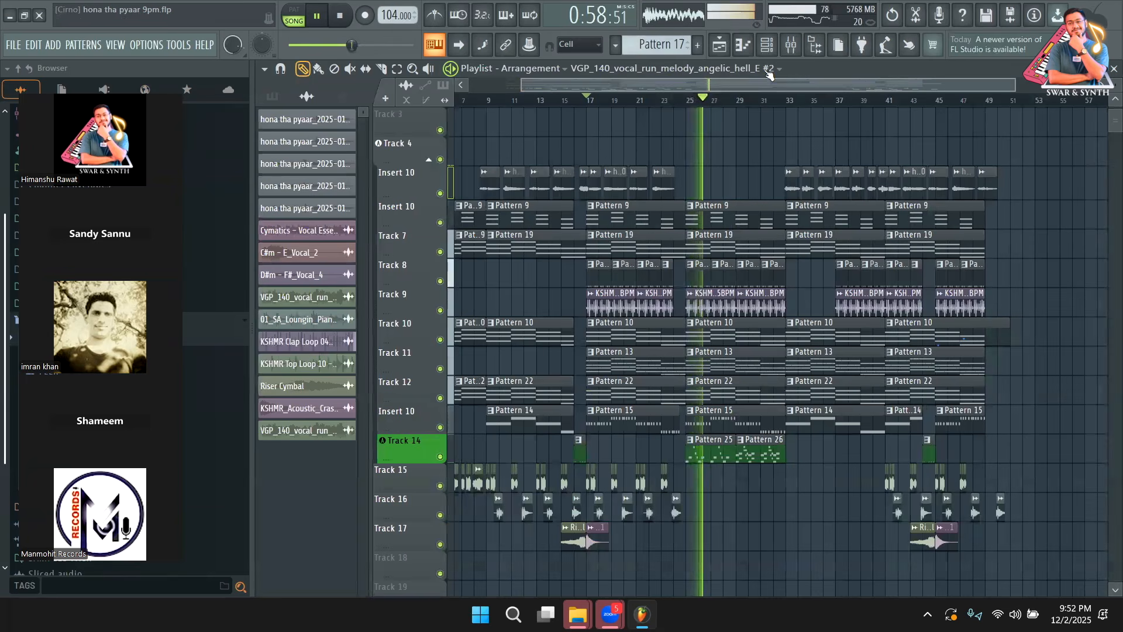
Step: Listen to the arrangement through to its end in the playlist and stop playback
drag(783, 84, 811, 84)
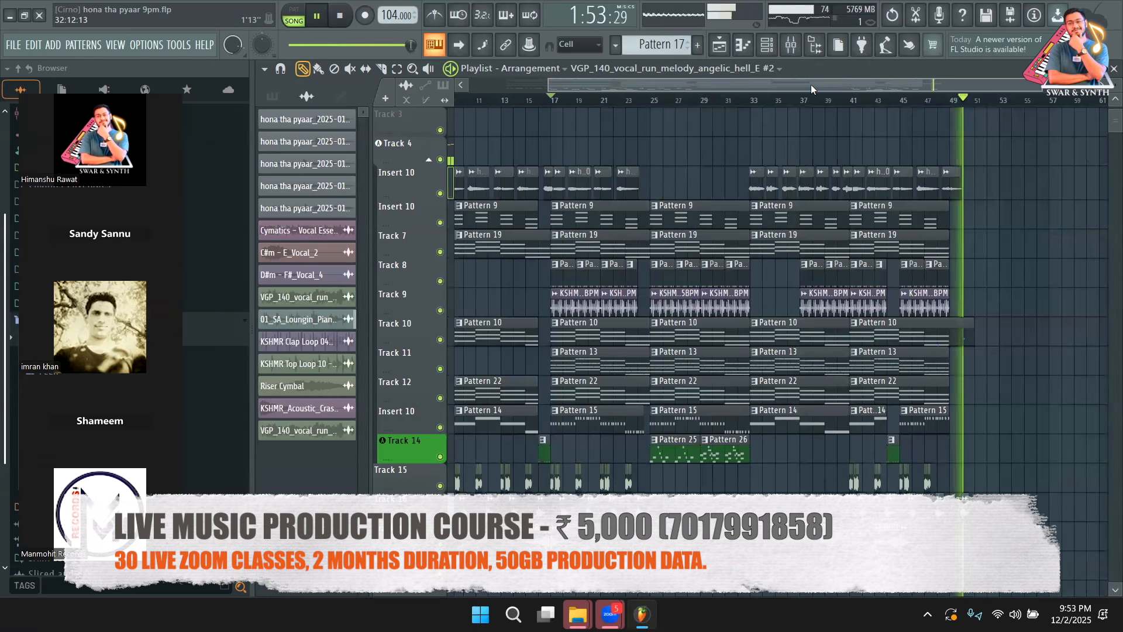
key(space)
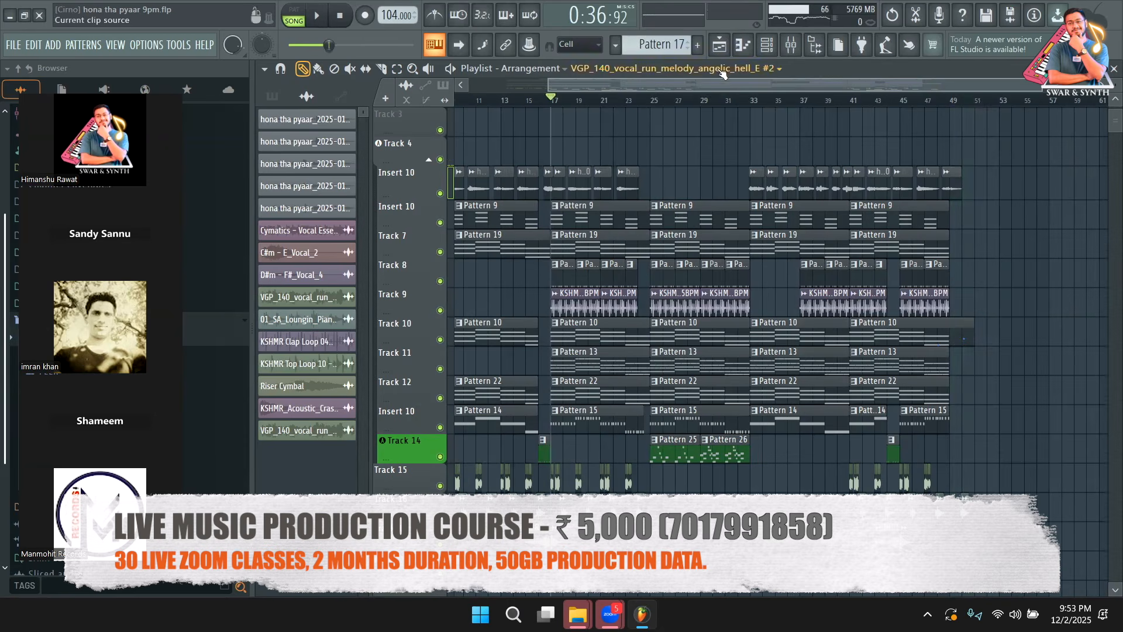
drag(715, 84, 634, 92)
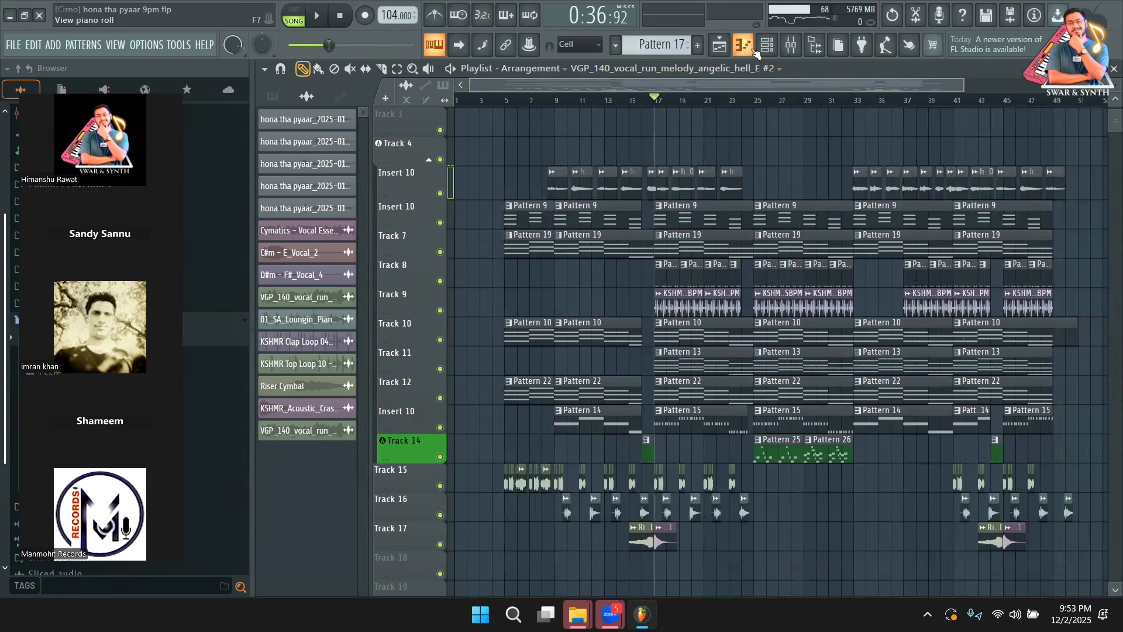
Step: Disable the effect slots on the Master and all insert tracks that carry effects in the mixer
click(801, 51)
click(333, 535)
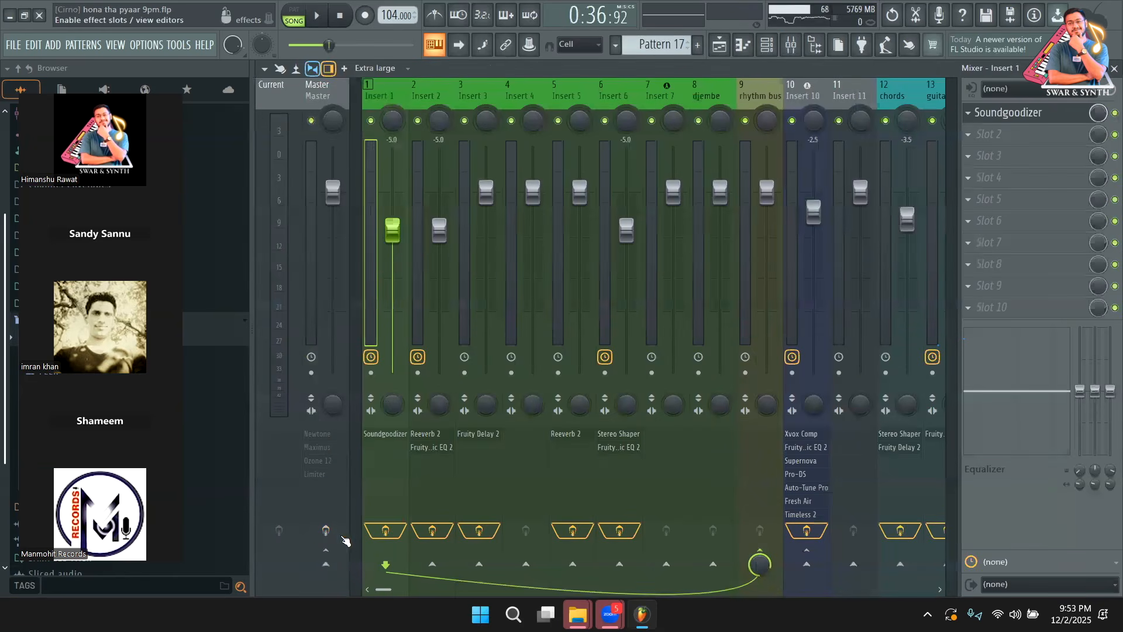
click(572, 533)
click(618, 533)
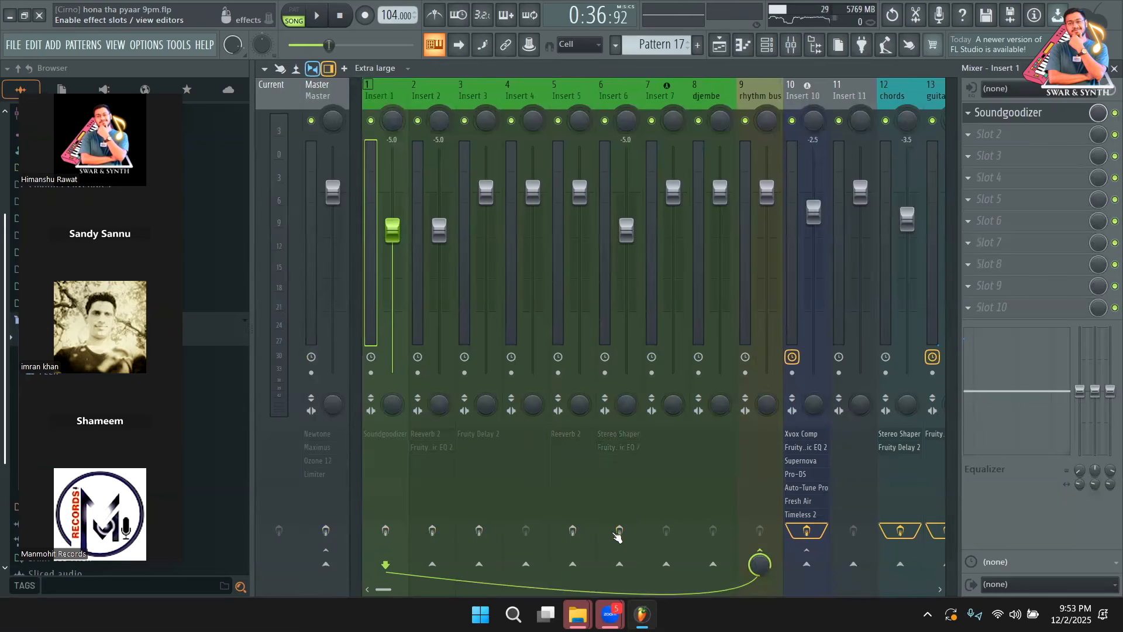
drag(417, 593, 426, 593)
click(399, 537)
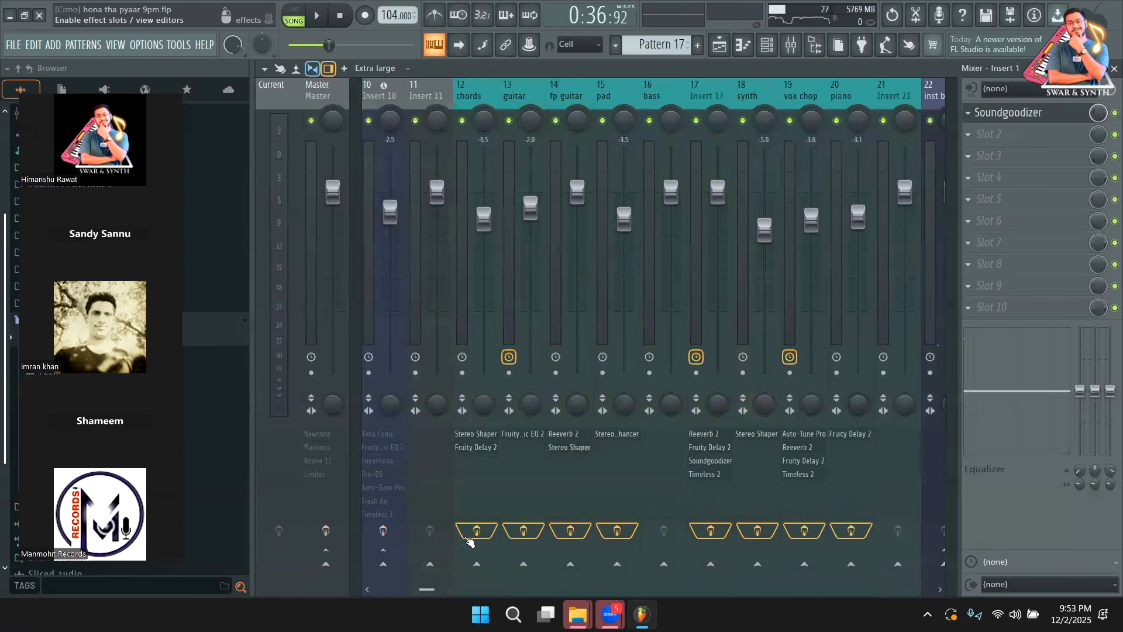
click(523, 533)
click(570, 533)
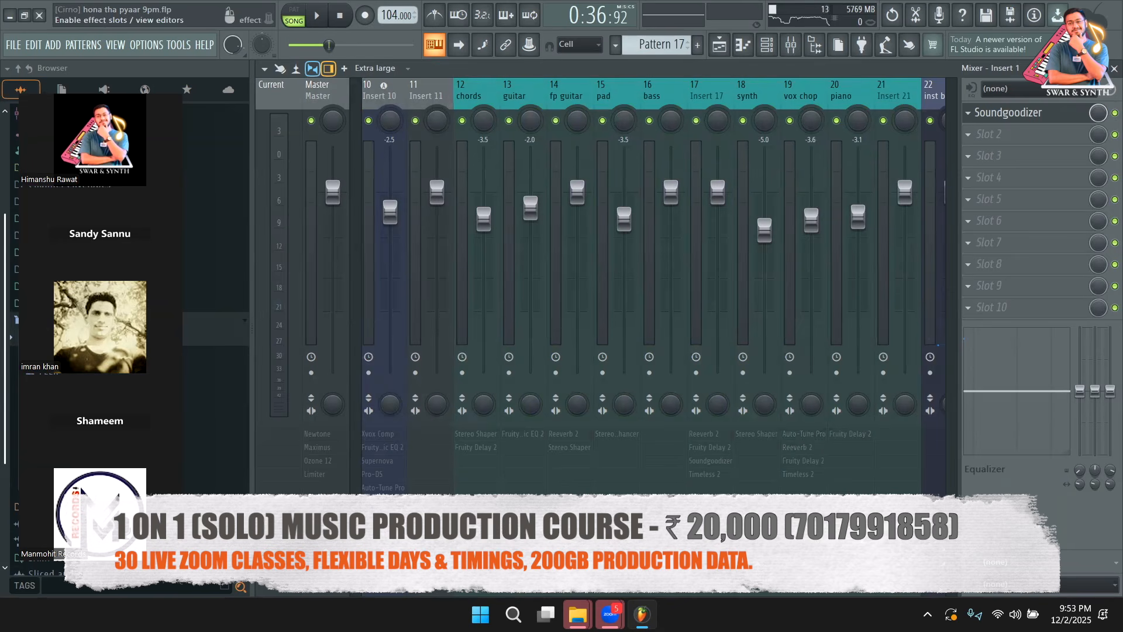
Step: Play back the song with all mixer effects disabled and stop it
scroll(456, 597, left, 2)
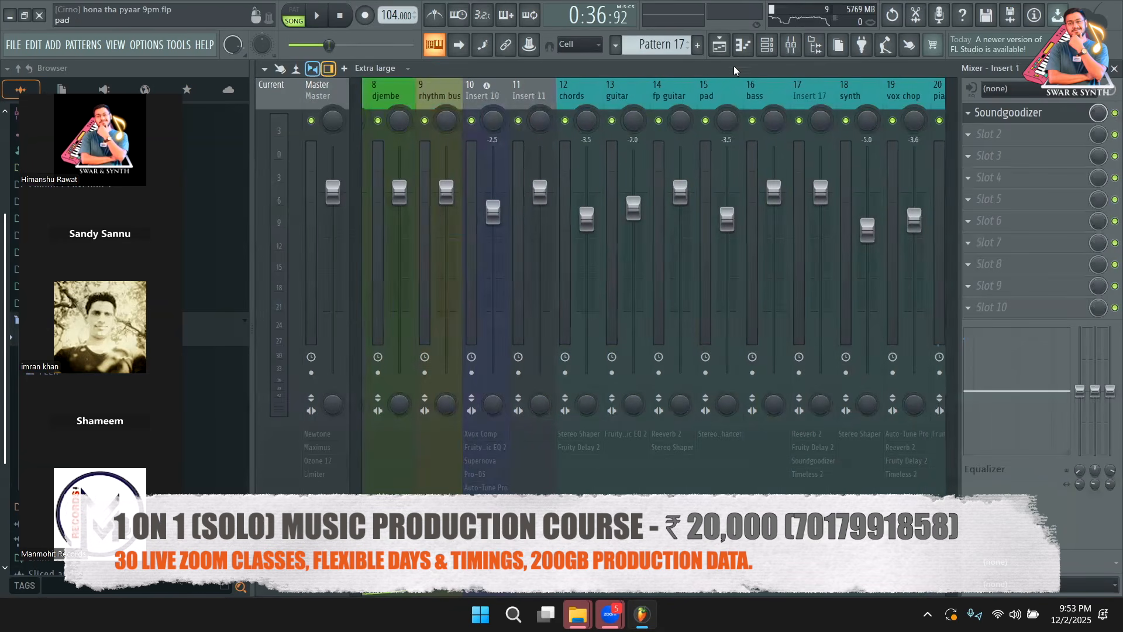
click(724, 48)
key(space)
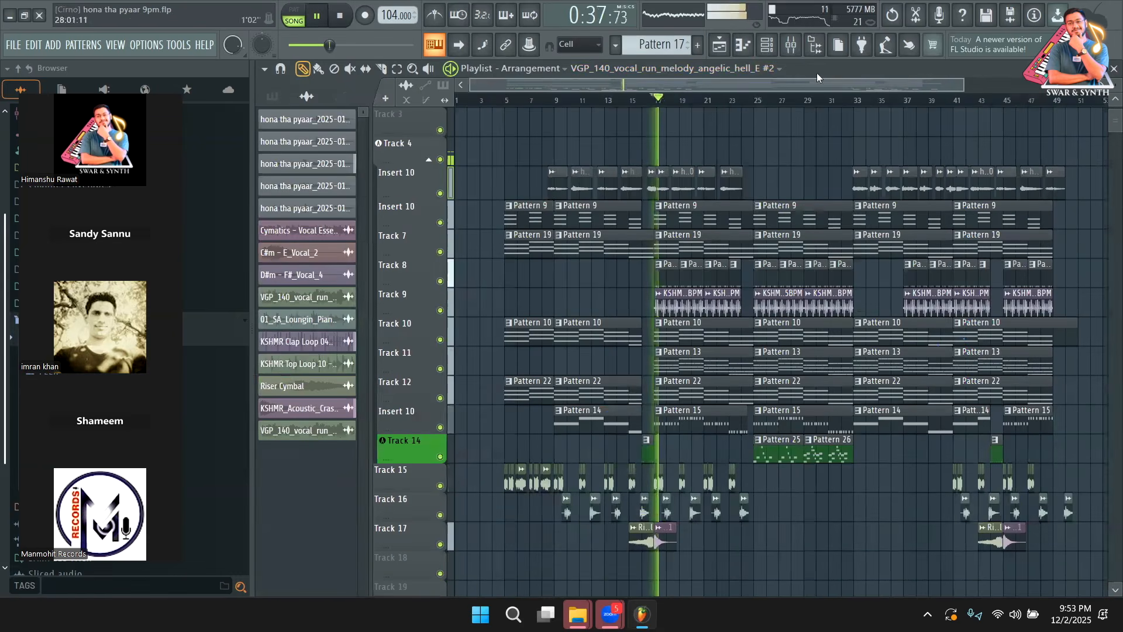
click(799, 51)
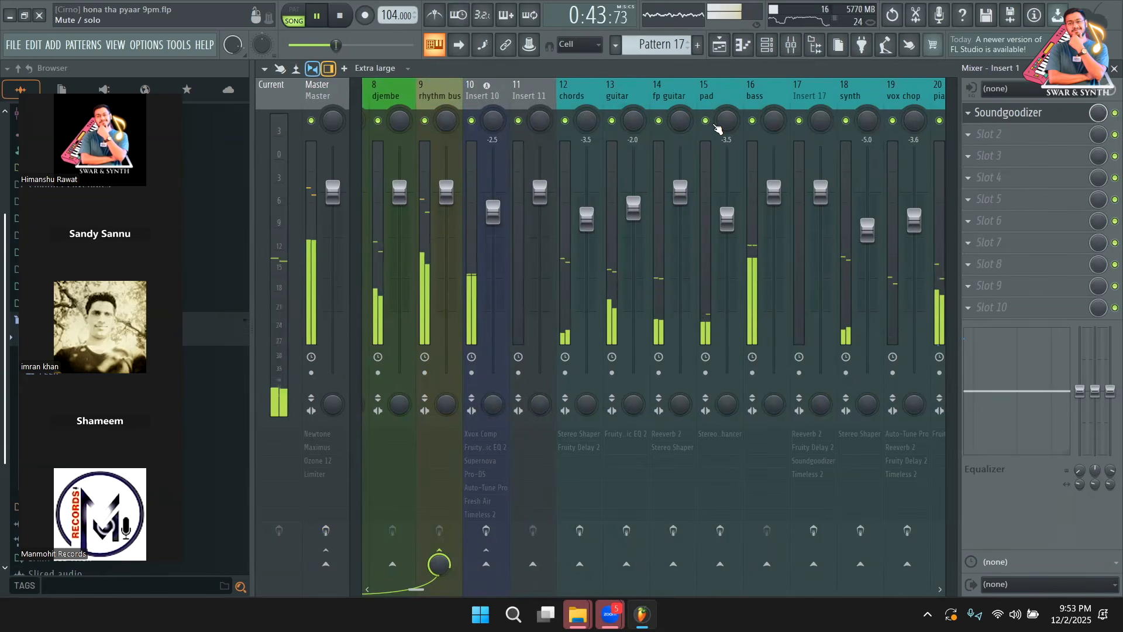
key(space)
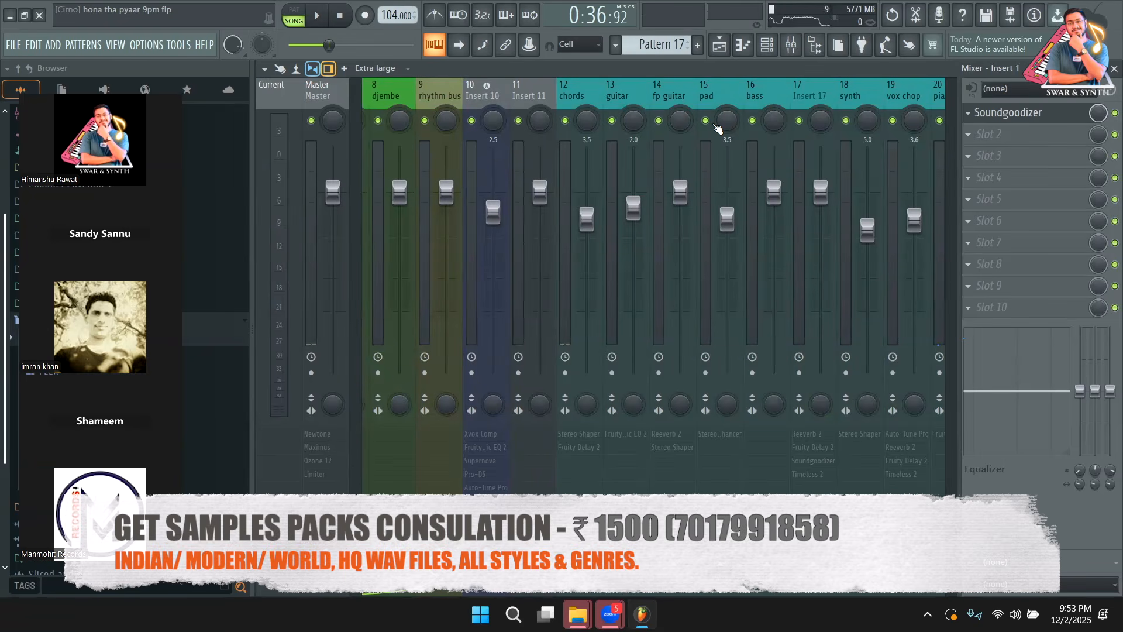
key(space)
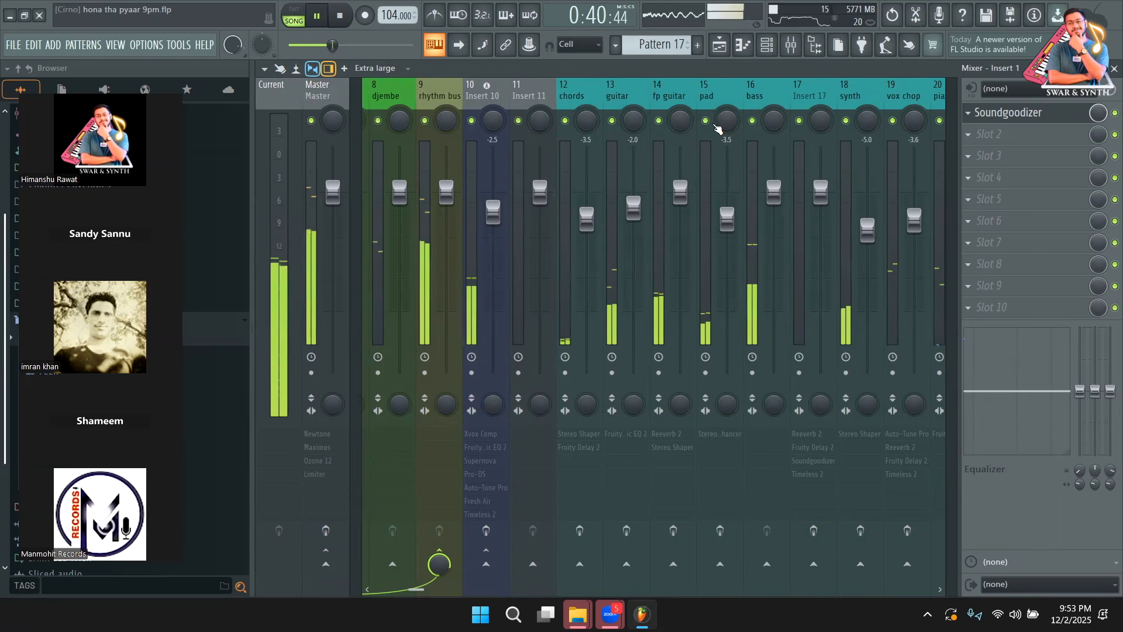
key(space)
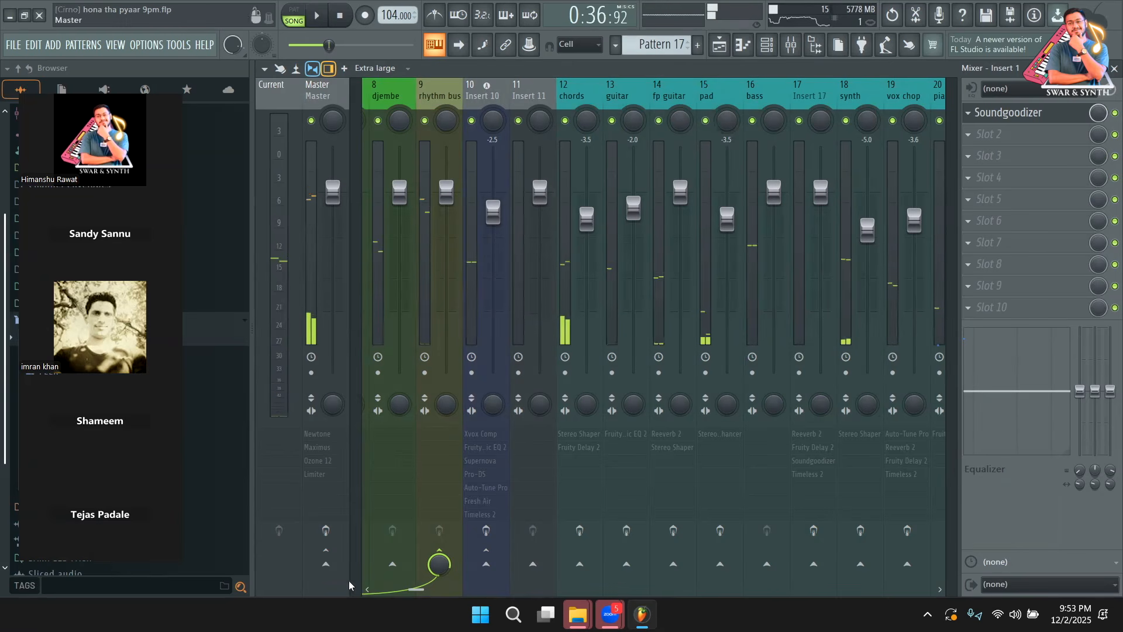
Step: Re-enable the effect slots on the Master and all processed insert tracks and play the song from the playlist
drag(423, 592, 332, 585)
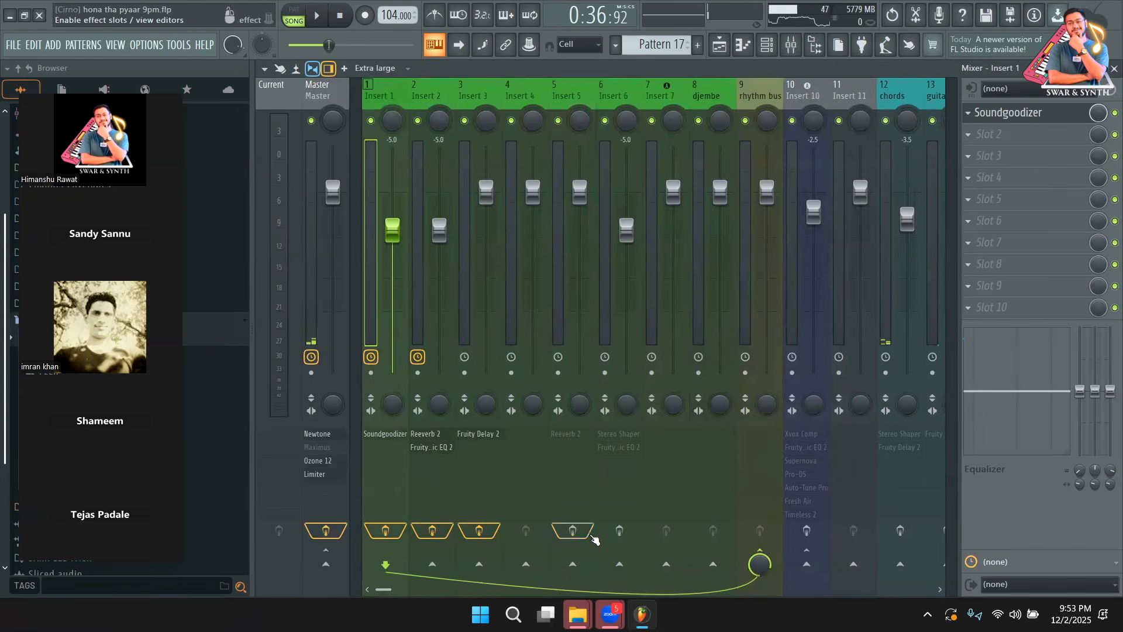
drag(385, 589, 441, 591)
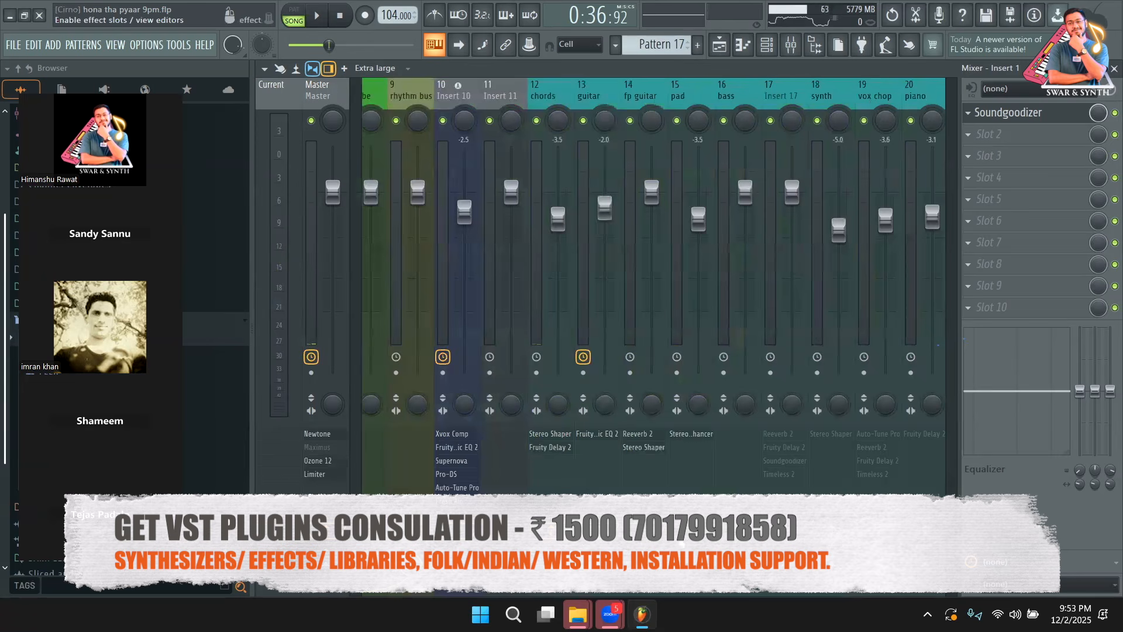
scroll(438, 592, down, 4)
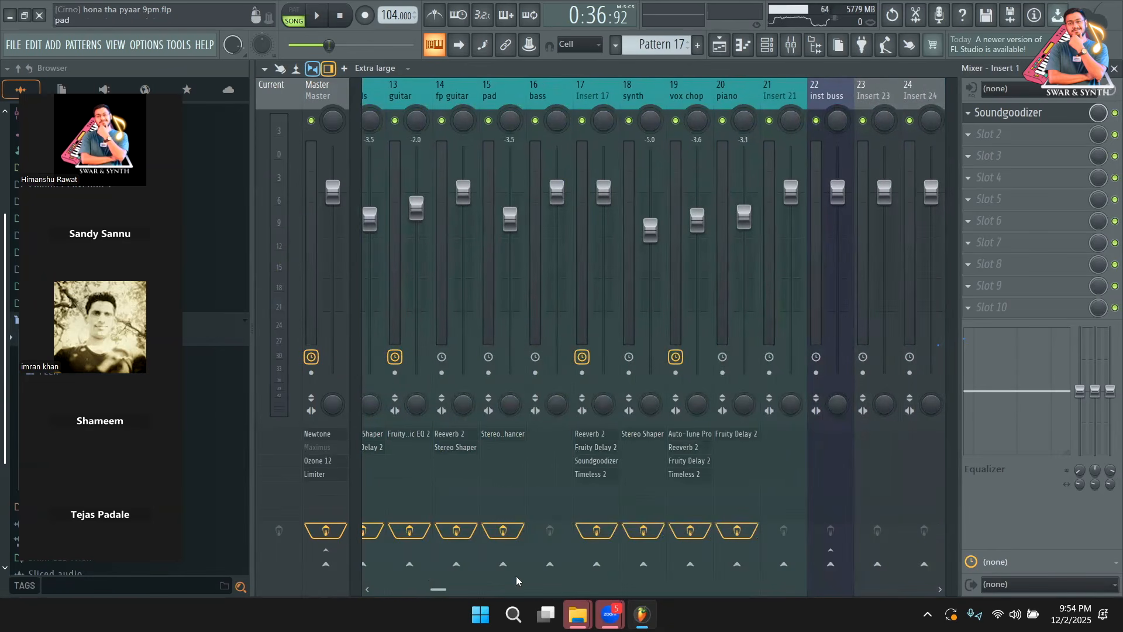
scroll(438, 591, up, 3)
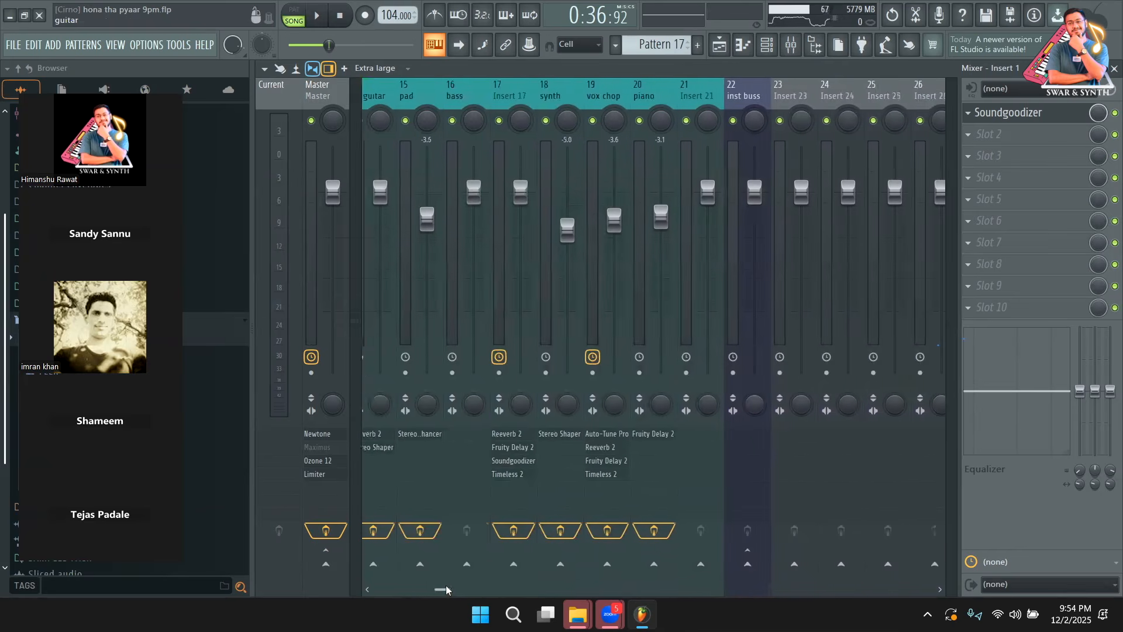
drag(431, 590, 382, 587)
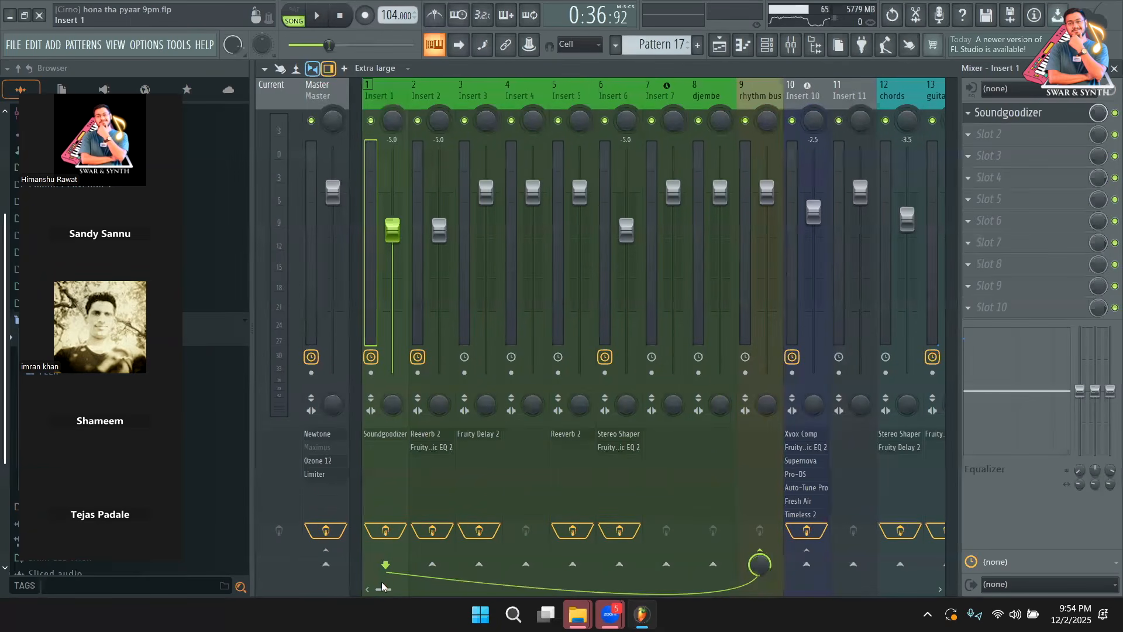
click(720, 45)
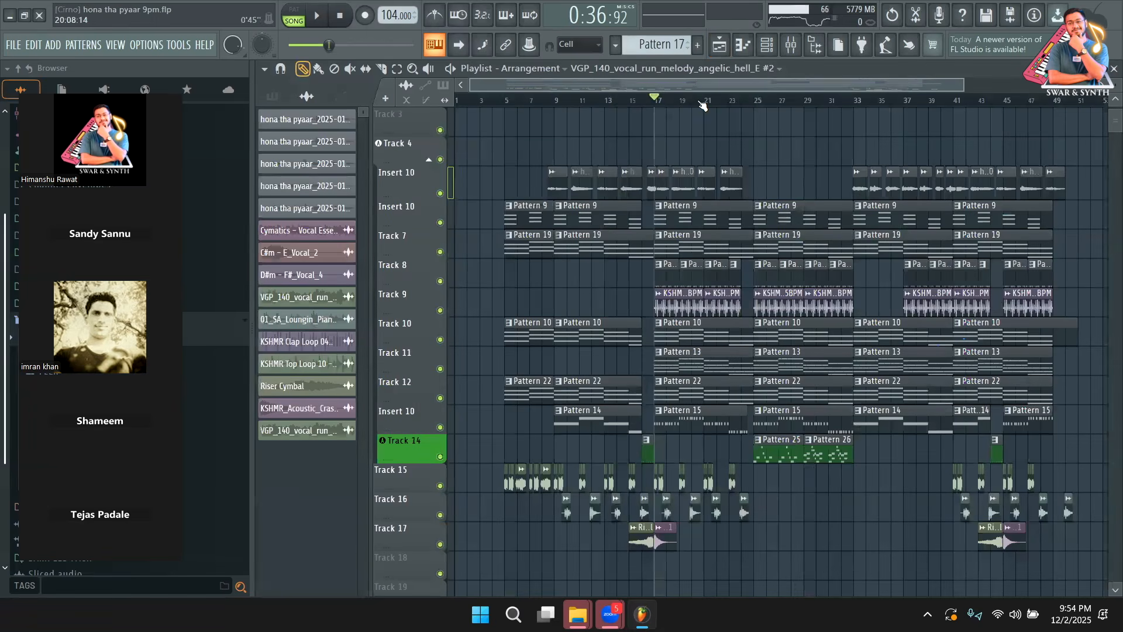
key(space)
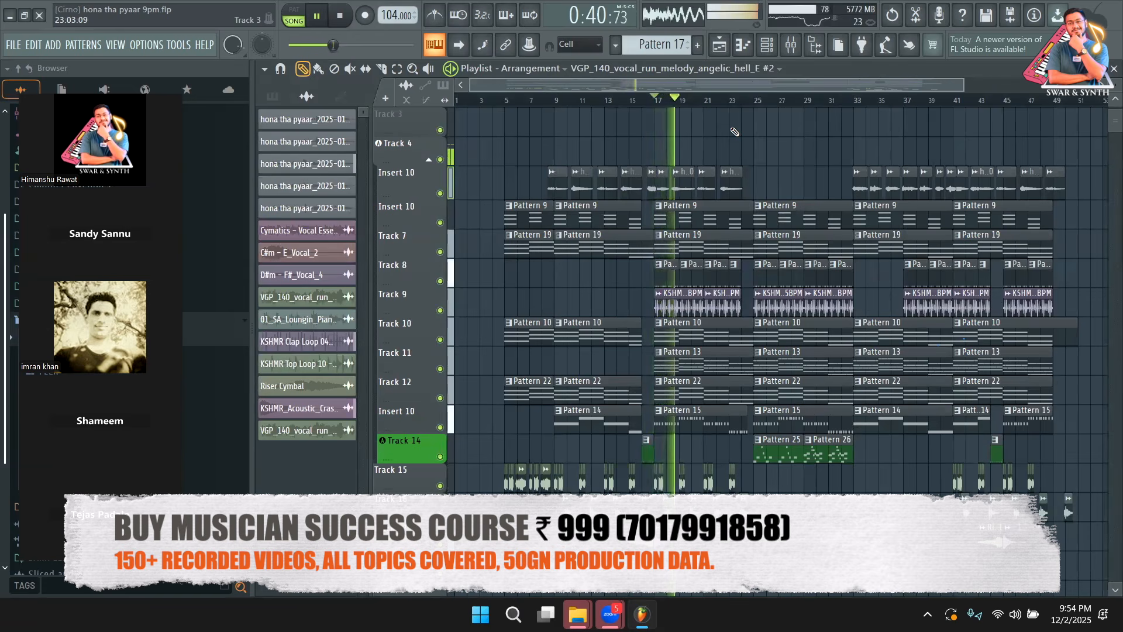
Step: Stop playback and review the effect chains on the mixer tracks from Insert 10 back to Insert 1
key(space)
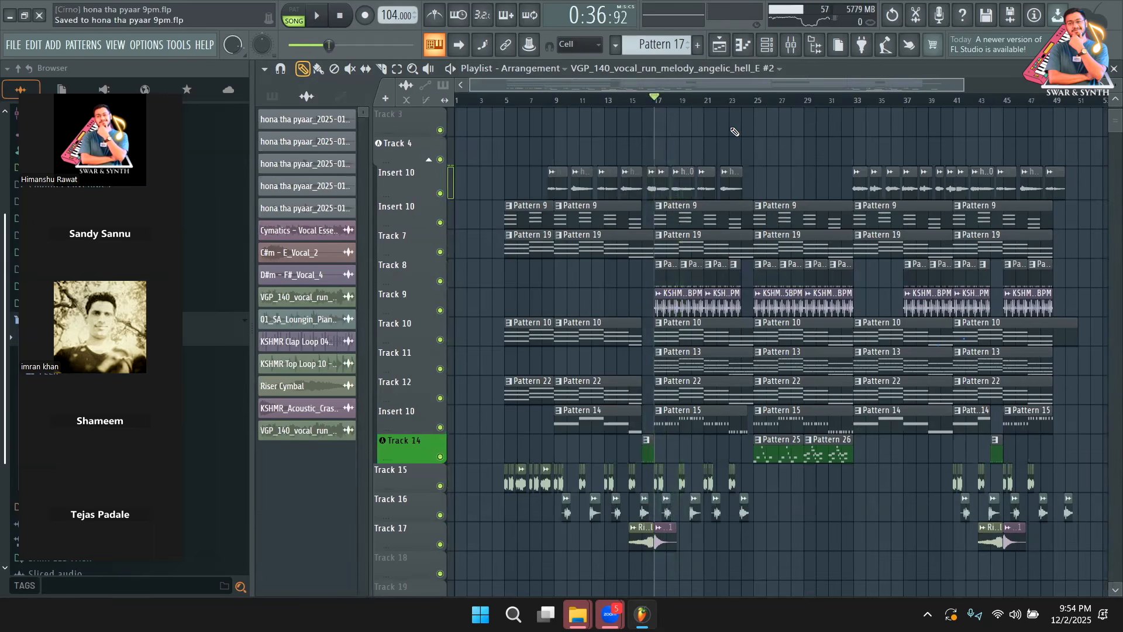
click(792, 53)
click(816, 91)
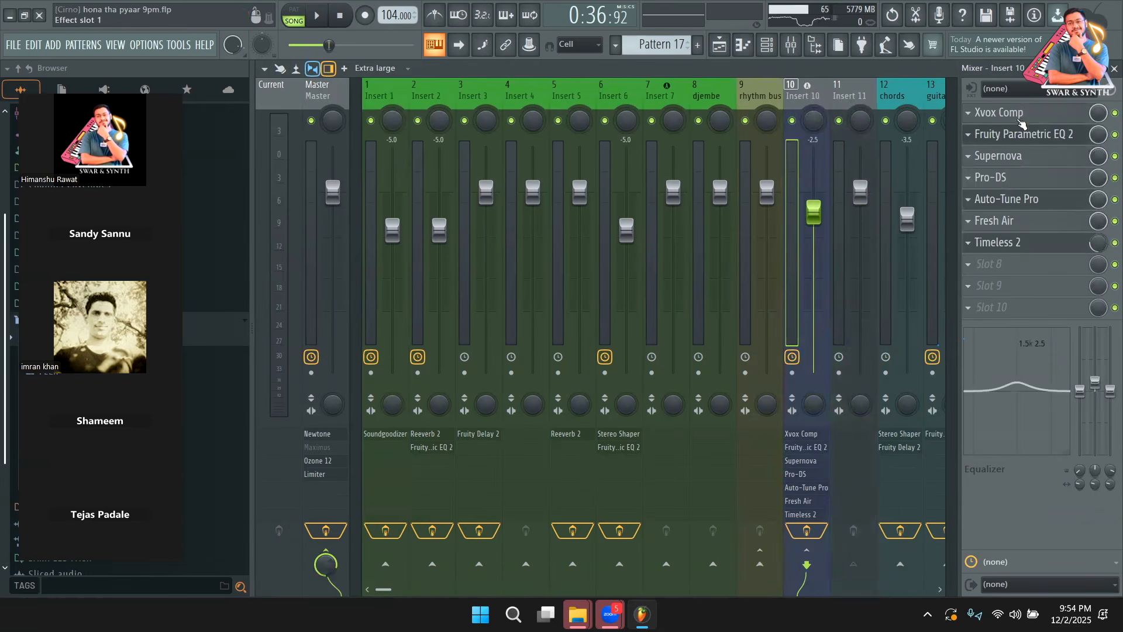
key(Left)
key(Left)
key(Left)
key(Left)
key(Left)
key(Left)
key(Left)
key(Left)
key(Left)
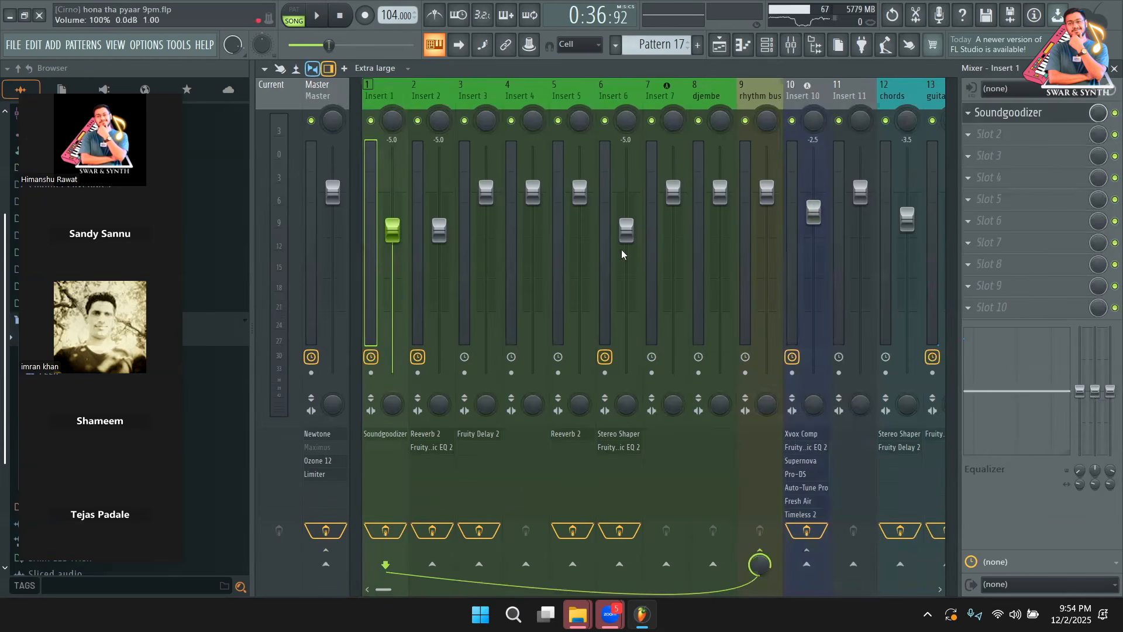
Step: Open Ozone 12 on the Master track for inspection, close it and return to the playlist
click(317, 107)
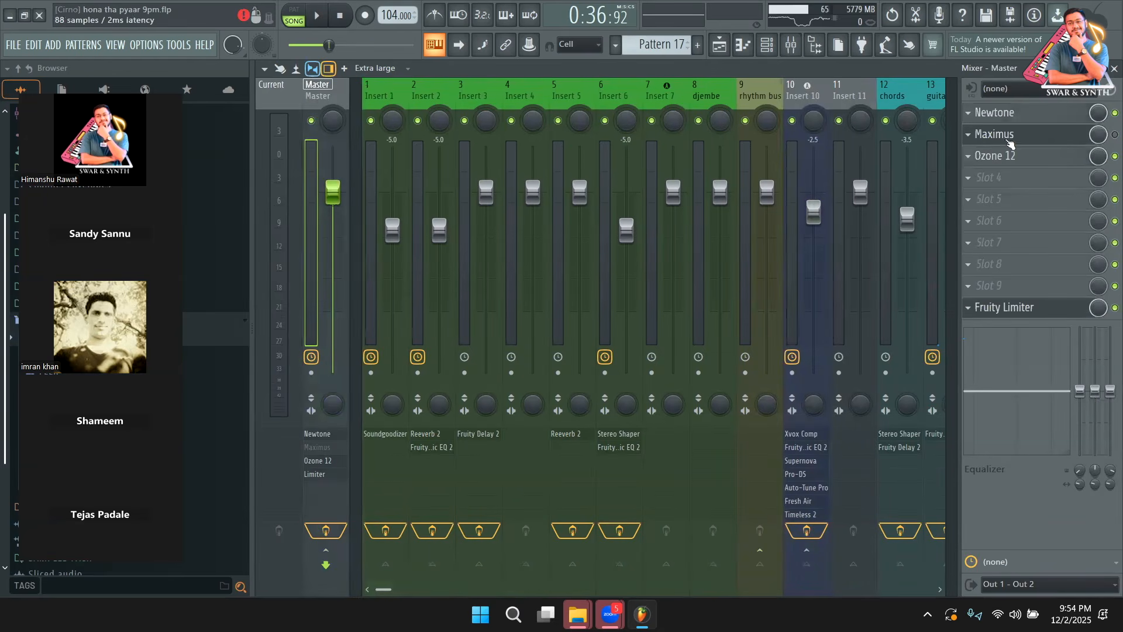
click(1018, 156)
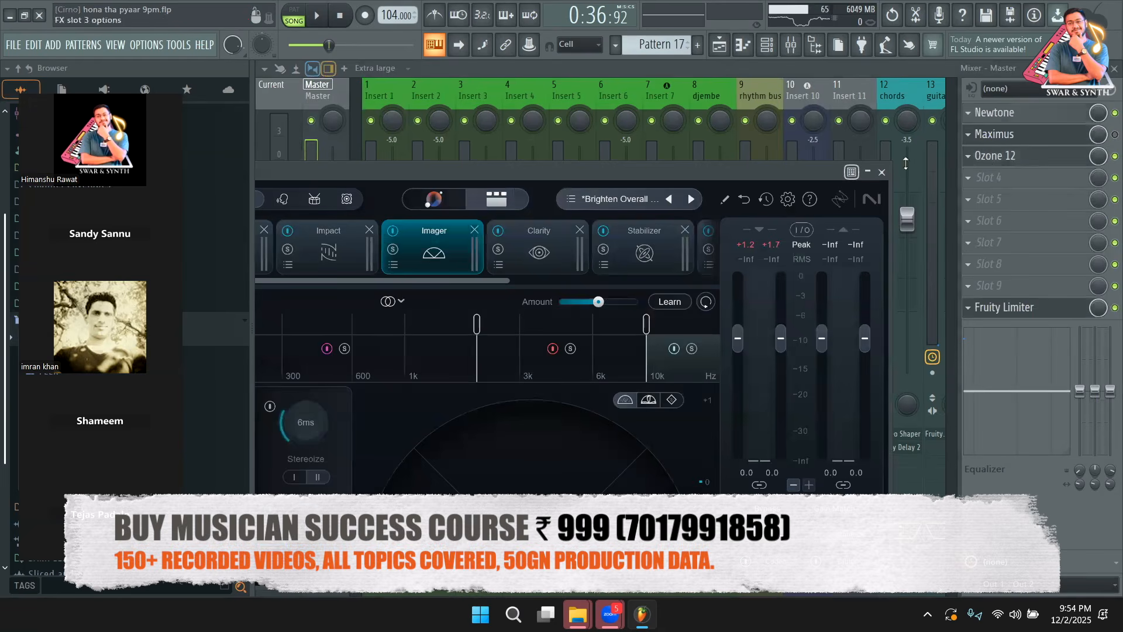
drag(770, 175, 876, 174)
click(989, 172)
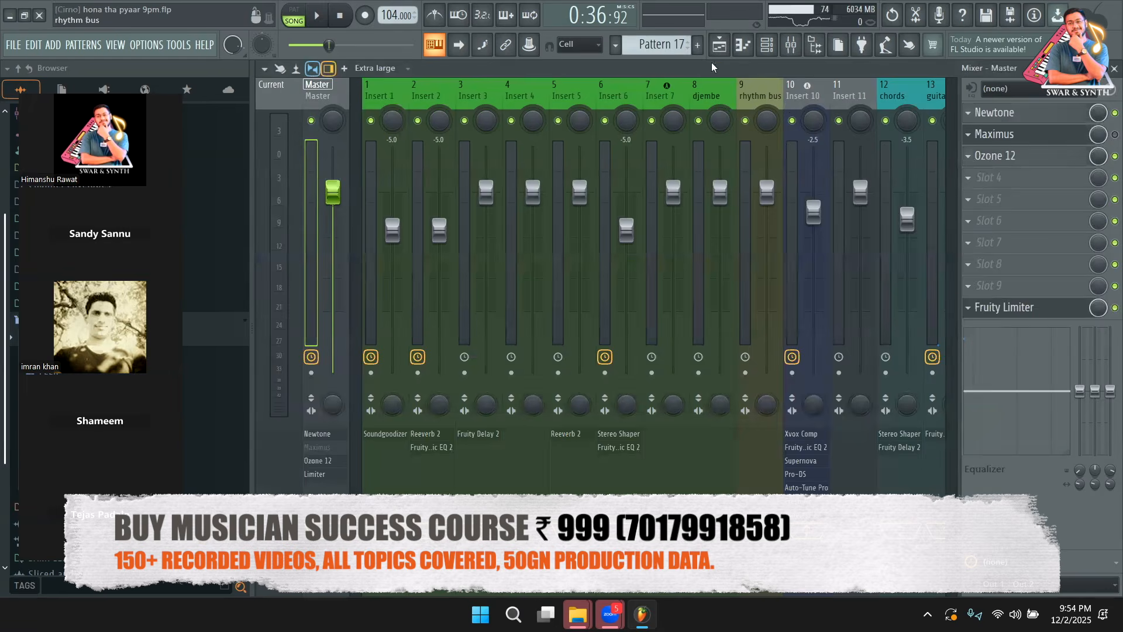
click(721, 45)
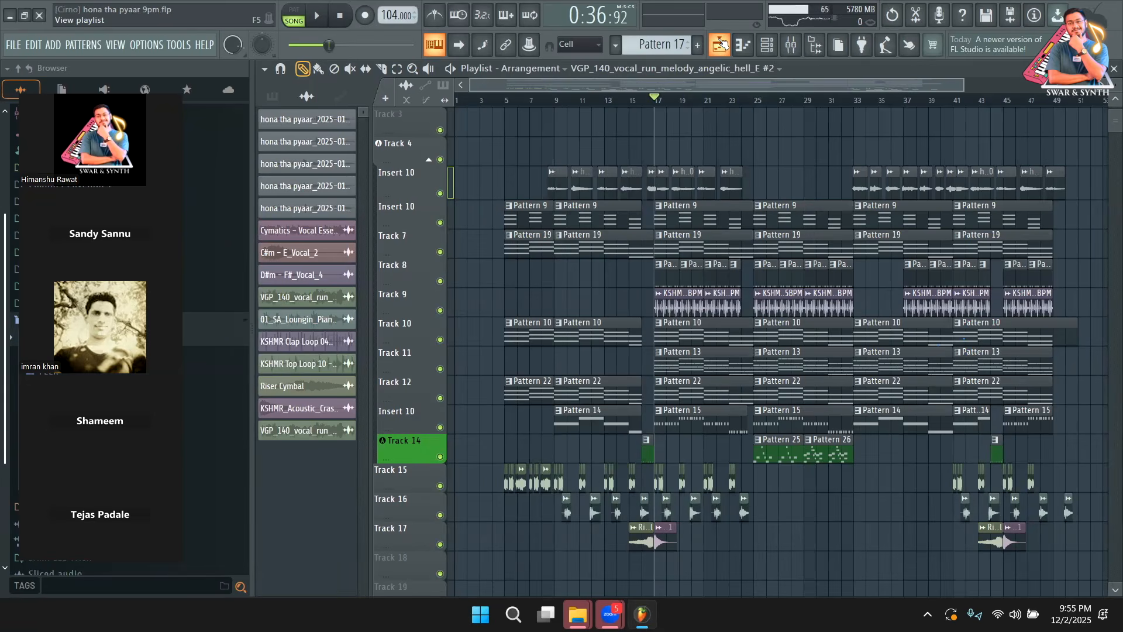
Step: Search the full effect plugin list for "eq" from slot 1 of Insert 26 and close it without loading a plugin
click(791, 45)
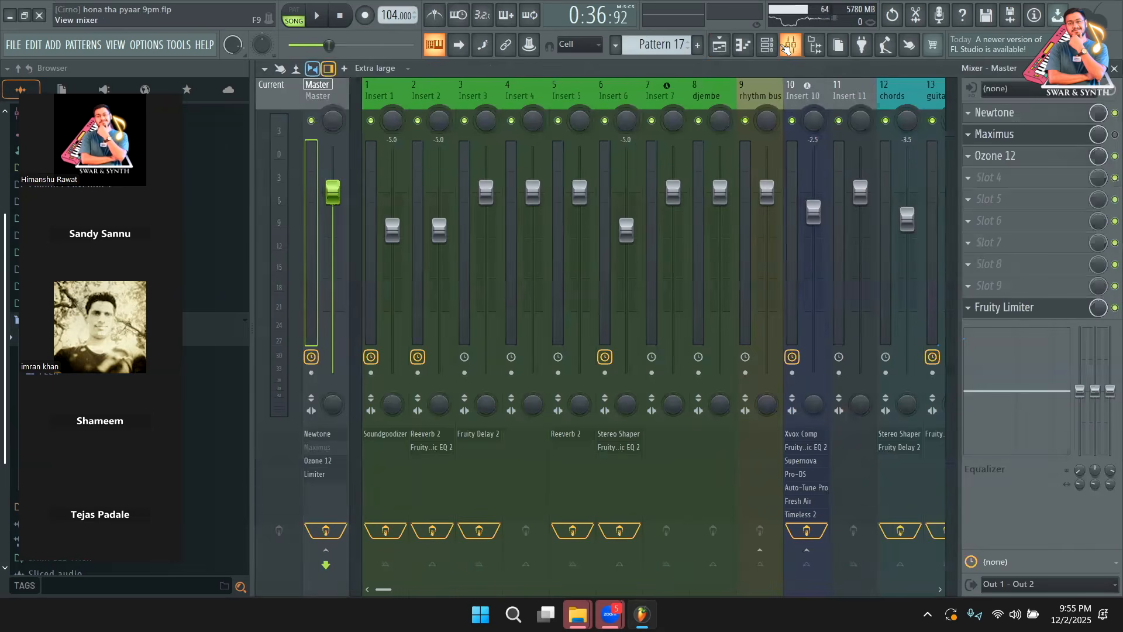
mouse_move(790, 101)
mouse_down()
mouse_move(970, 100)
mouse_move(778, 120)
mouse_up()
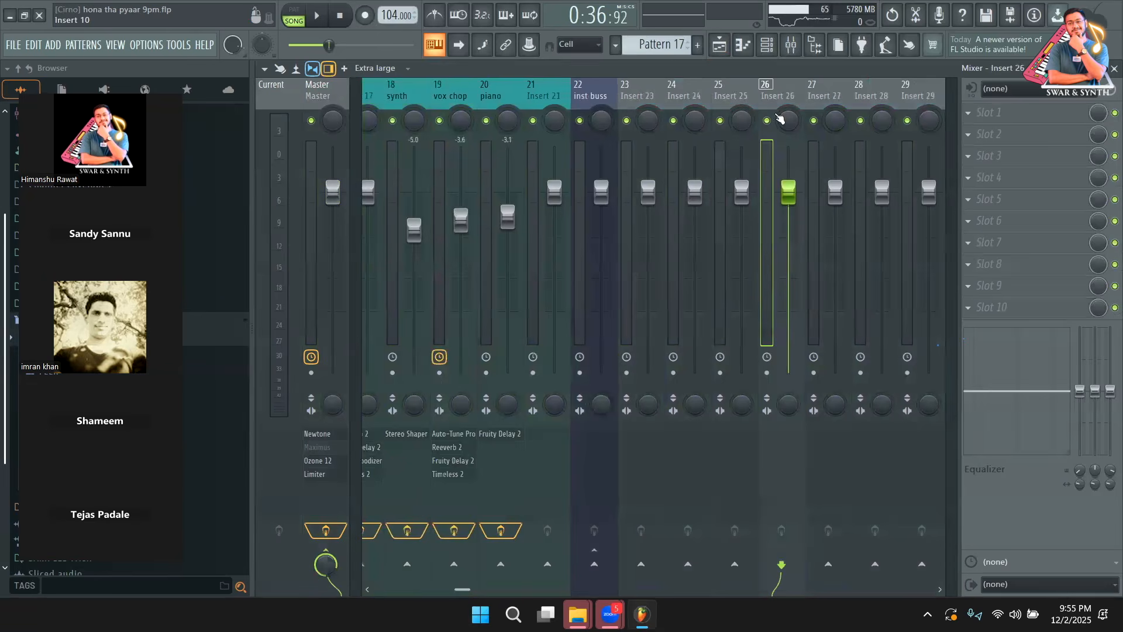
click(983, 115)
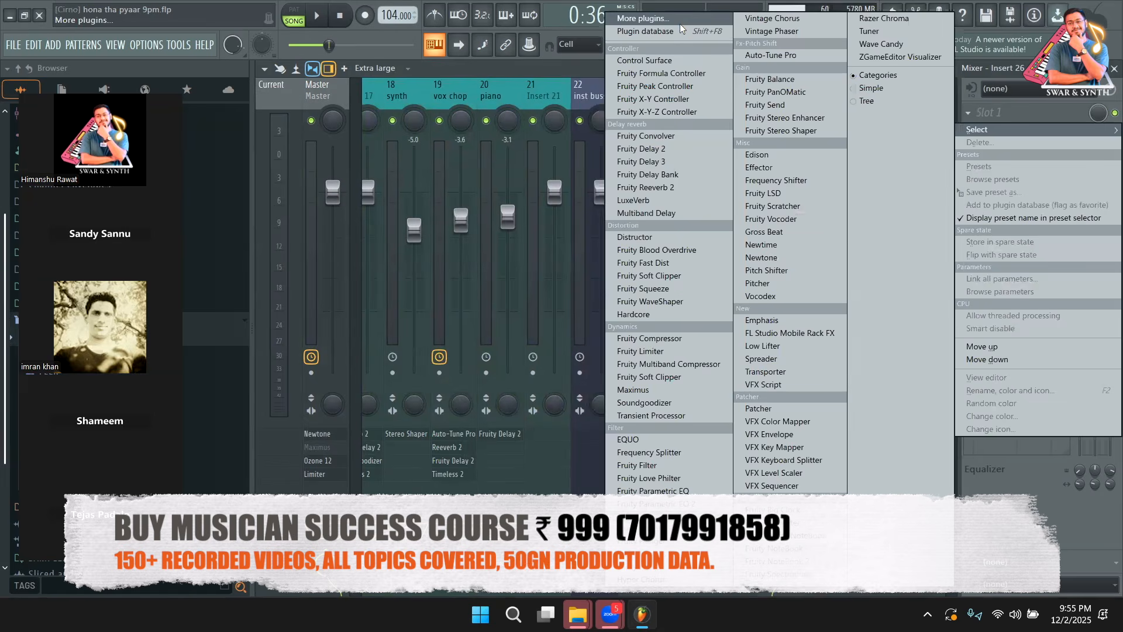
click(679, 22)
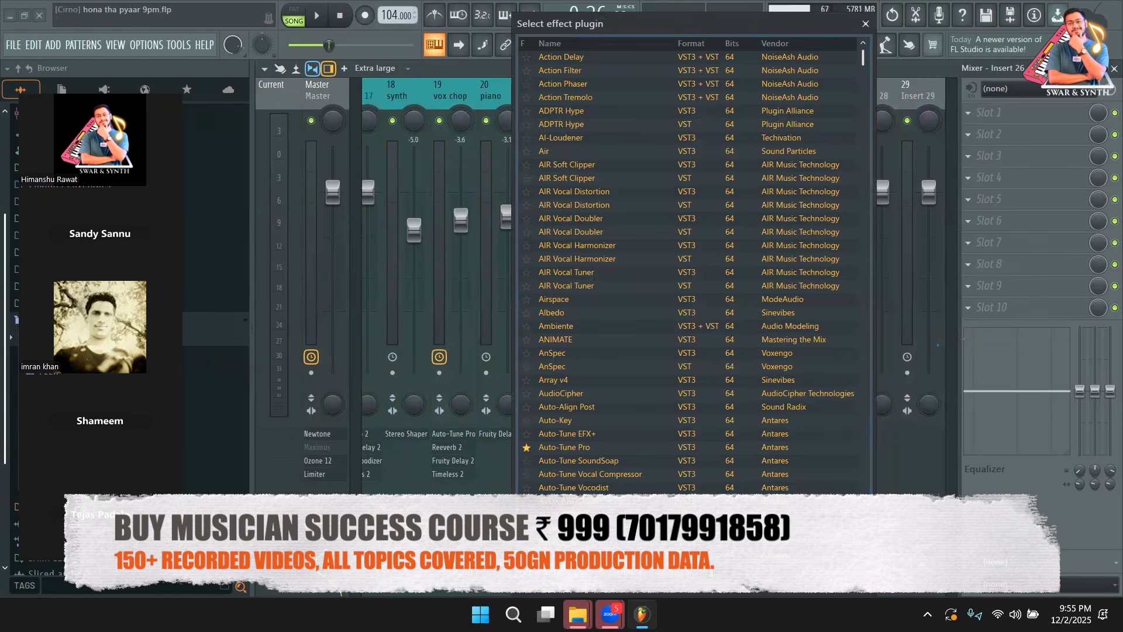
text(eq)
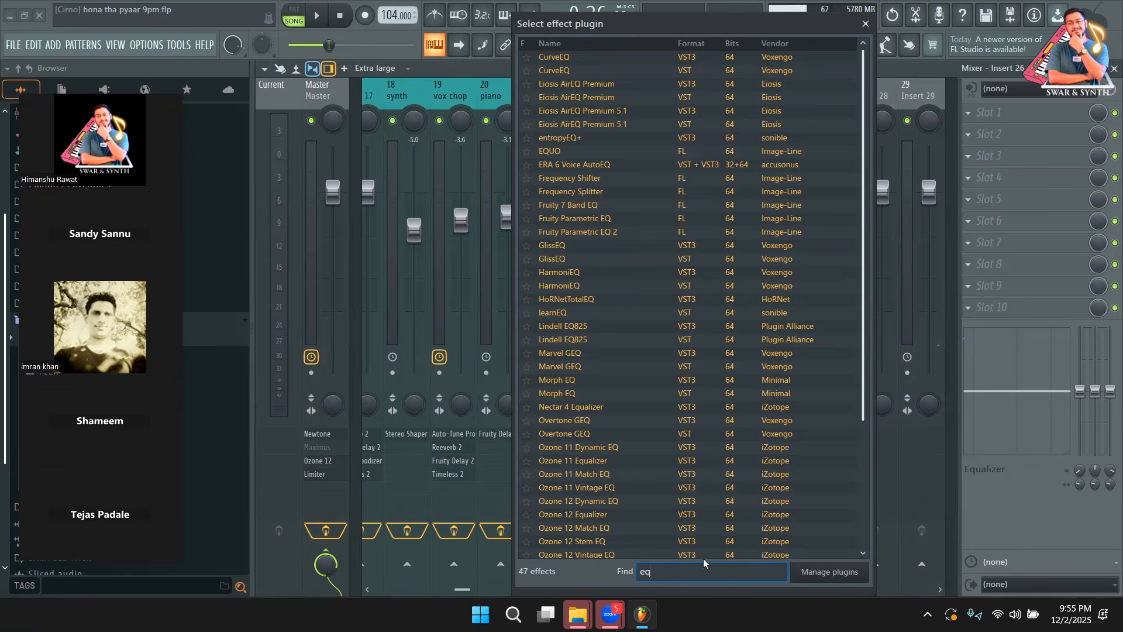
drag(686, 573, 611, 567)
key(BackSpace)
click(866, 25)
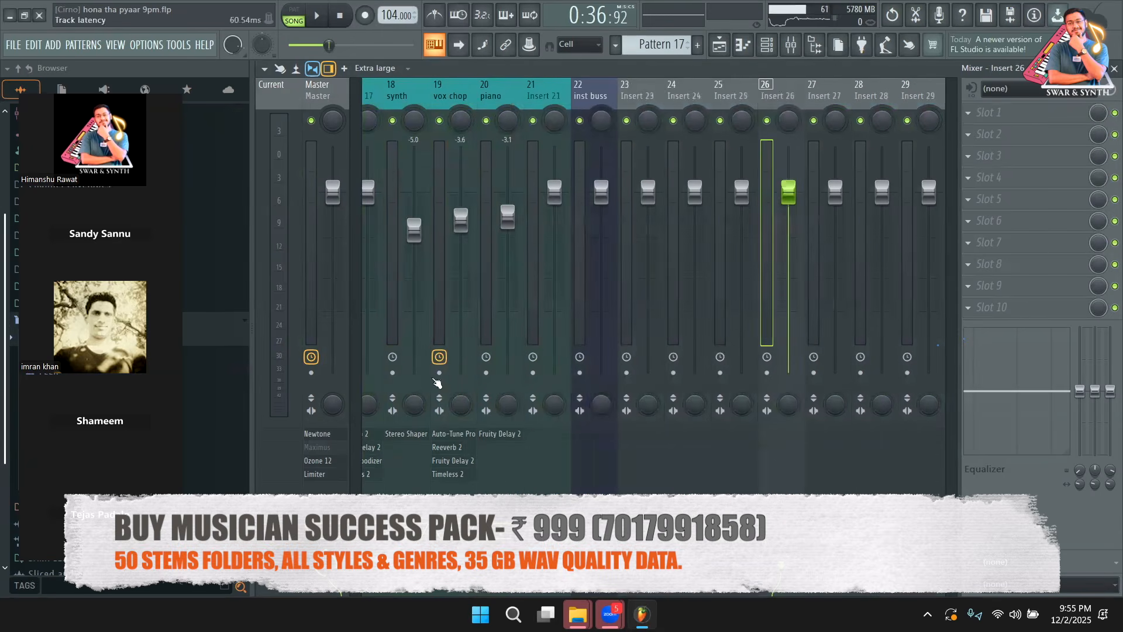
Step: Inspect the Fruity Delay 2 effect on Insert 3 in the mixer
drag(459, 595, 377, 590)
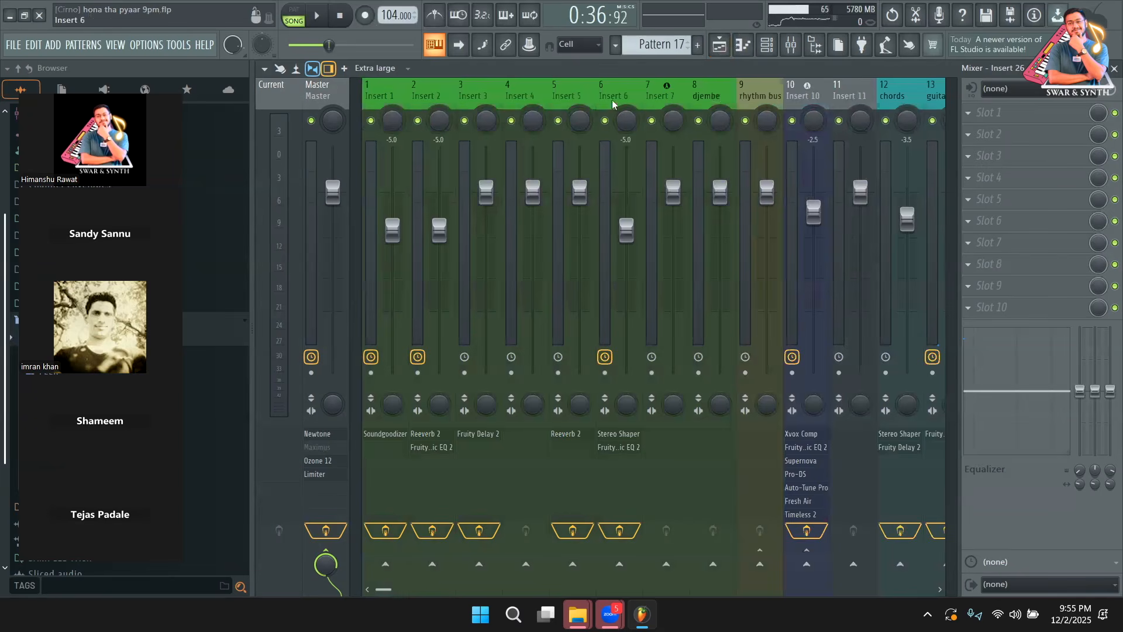
click(485, 97)
click(1042, 117)
click(1012, 118)
Step: Open Maximus on the Master track, browse its Mastering presets and close it without choosing one
click(323, 103)
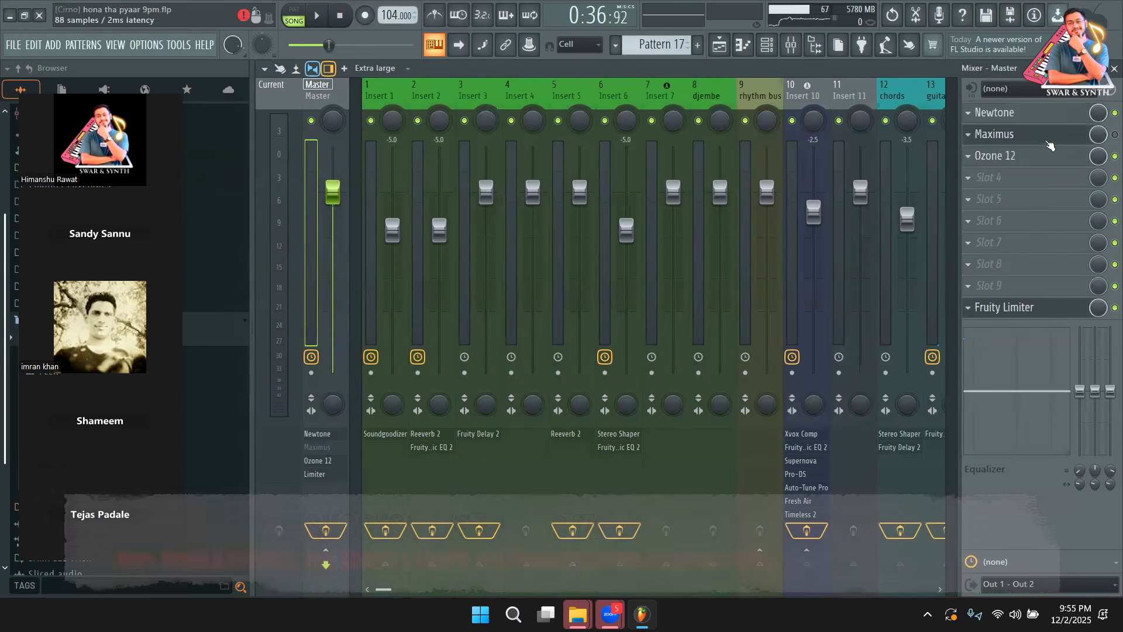
click(1027, 134)
click(754, 185)
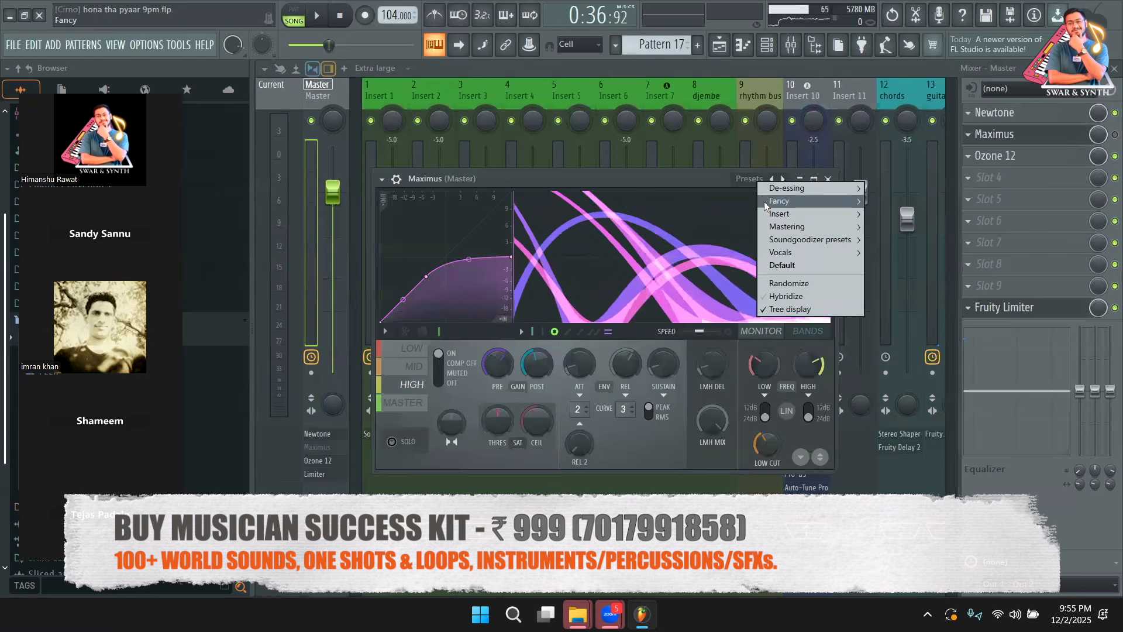
mouse_move(786, 227)
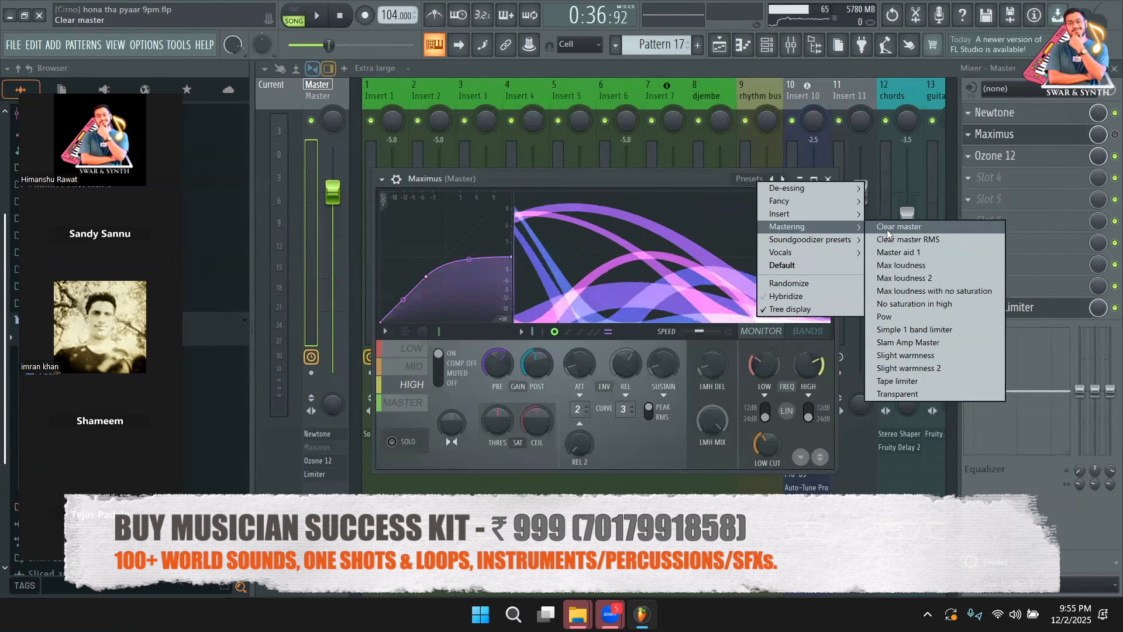
click(702, 186)
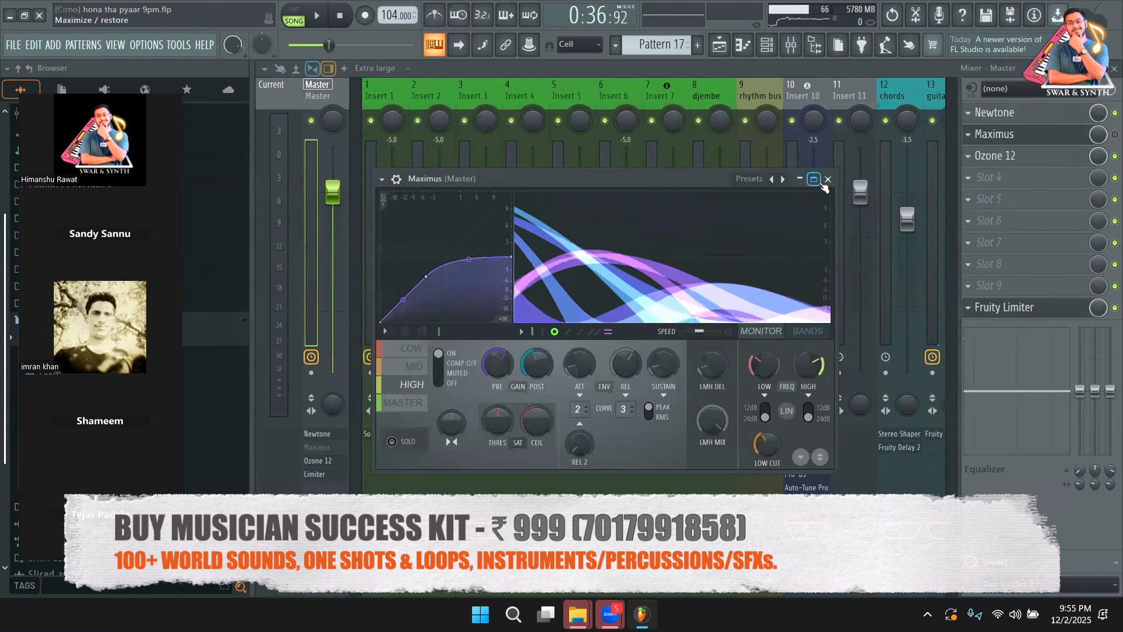
click(827, 179)
Step: Load Pitcher into effect slot 8 of Insert 10 and remove it again
click(809, 95)
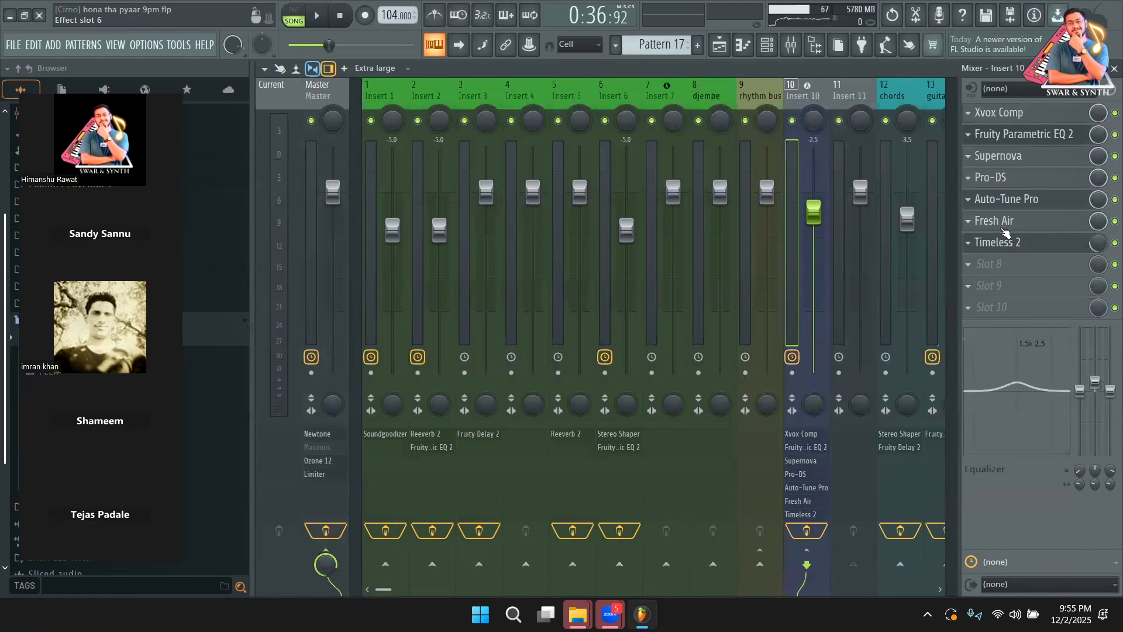
click(1013, 258)
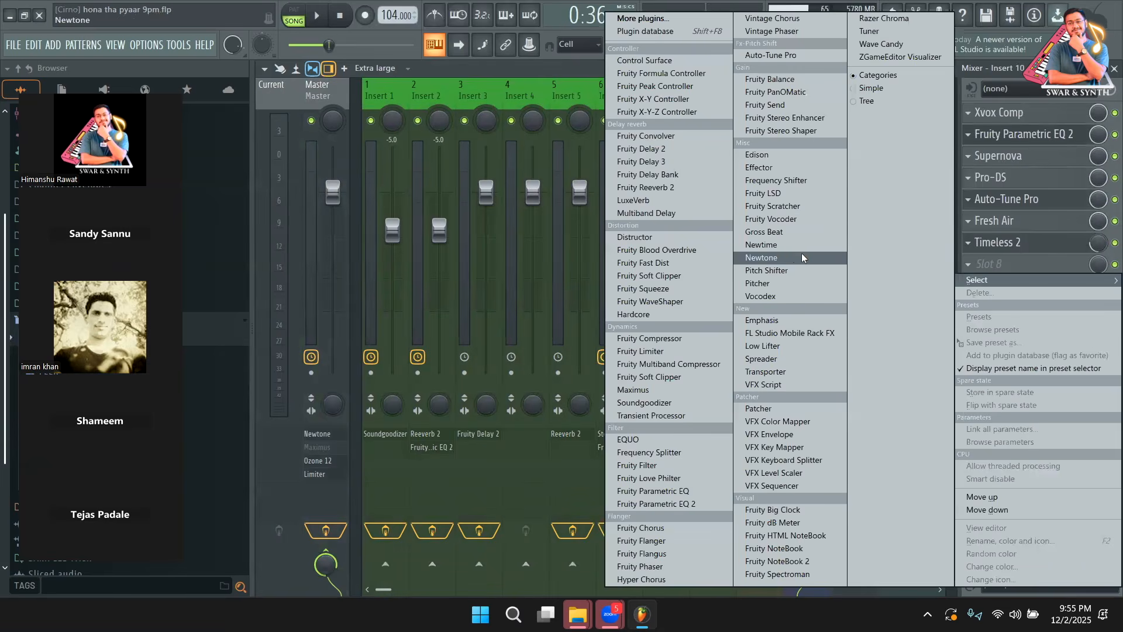
click(783, 281)
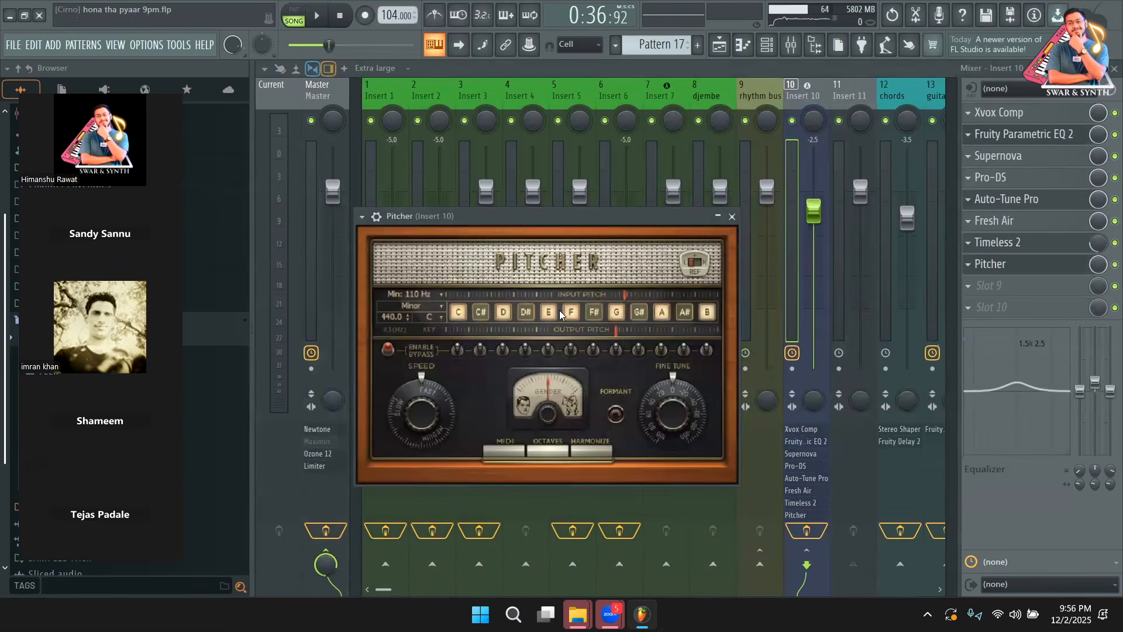
click(969, 264)
click(979, 274)
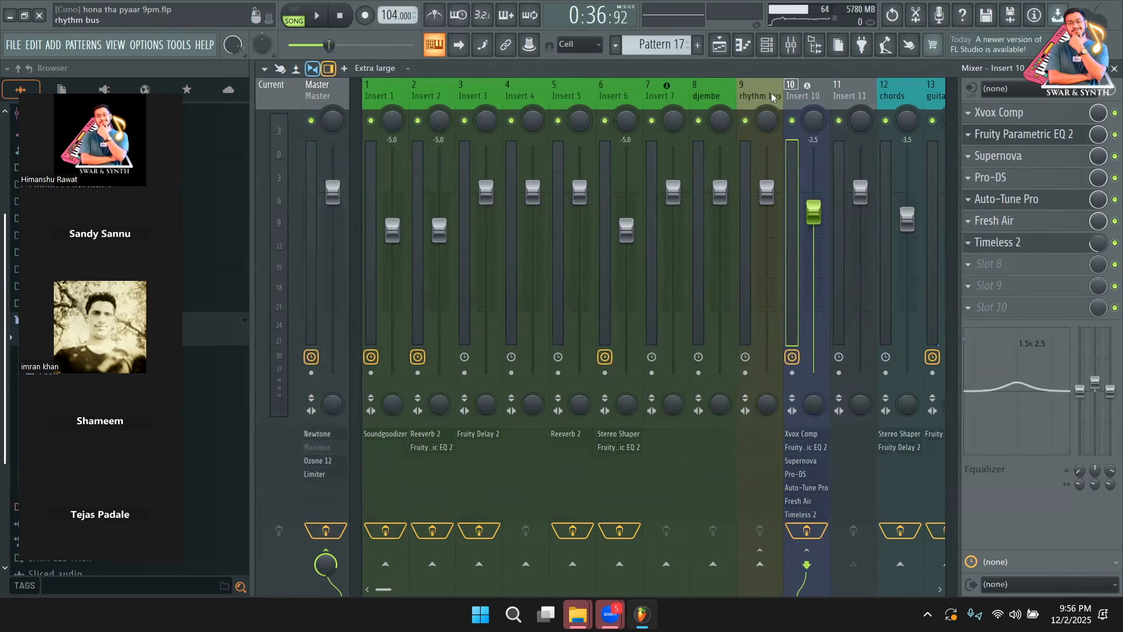
Step: View the playlist, return to the mixer and open the list of available effects for slot 1 of Insert 25
click(719, 48)
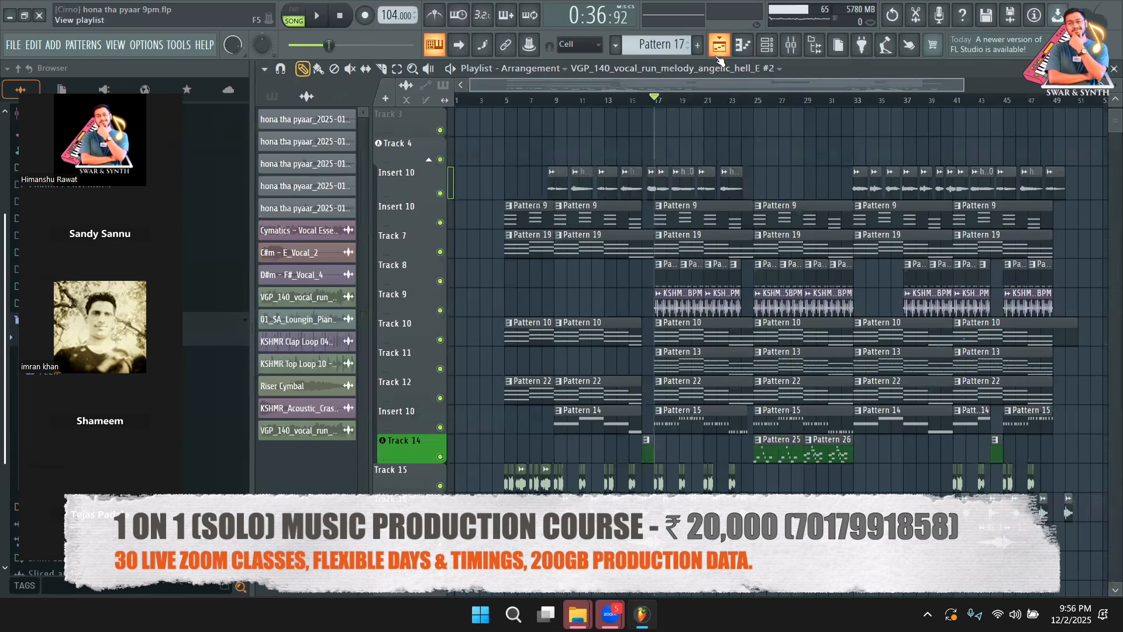
click(786, 45)
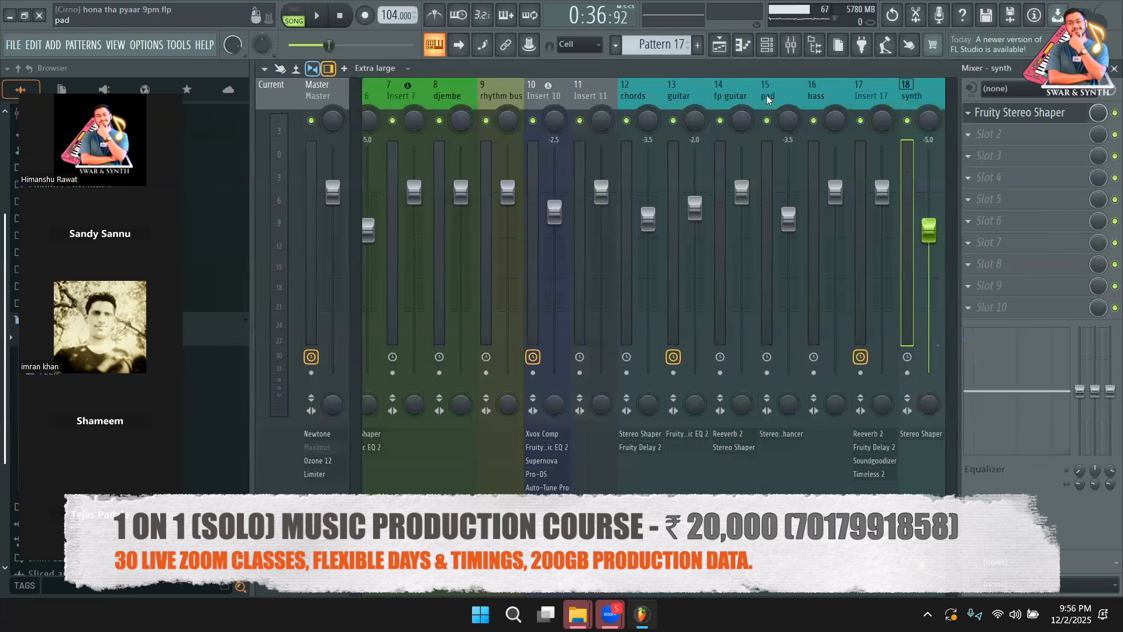
drag(766, 100, 785, 115)
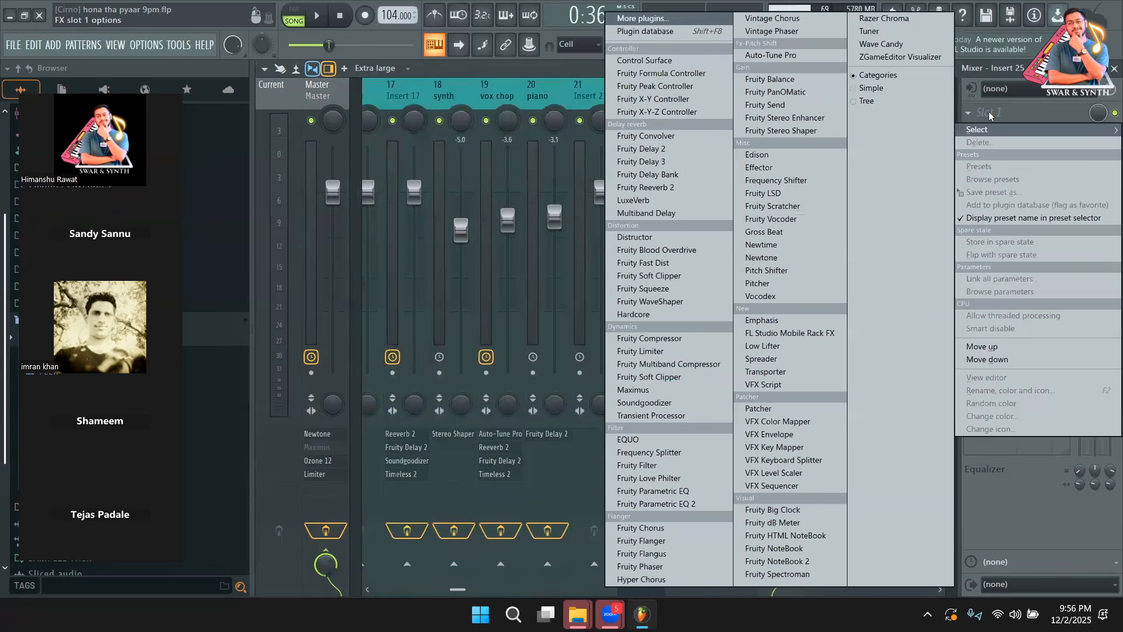
click(989, 112)
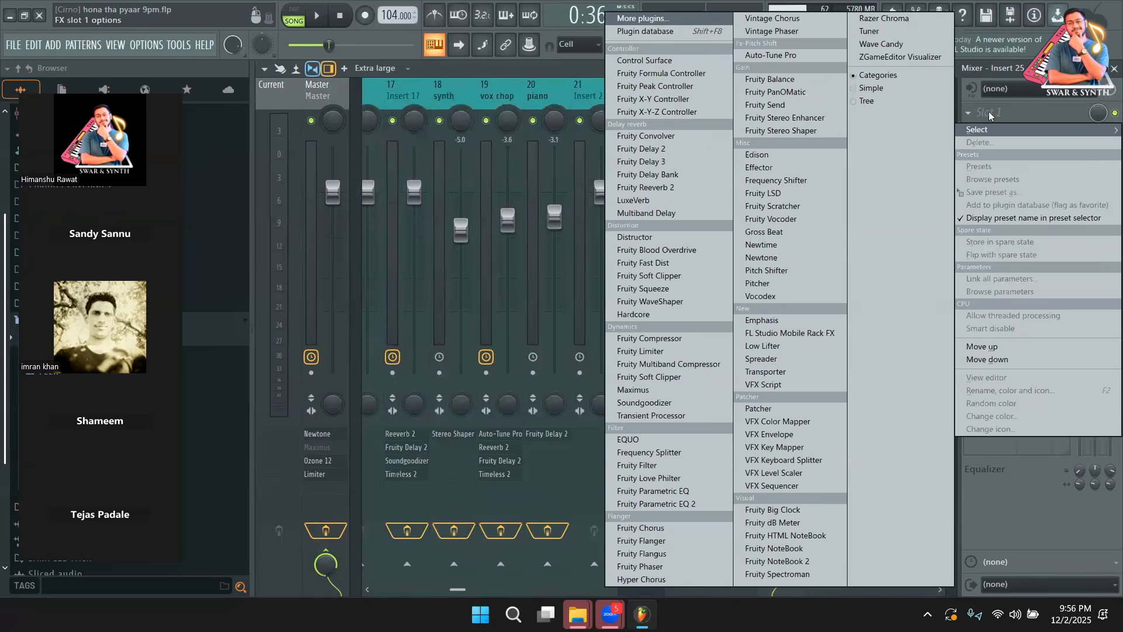